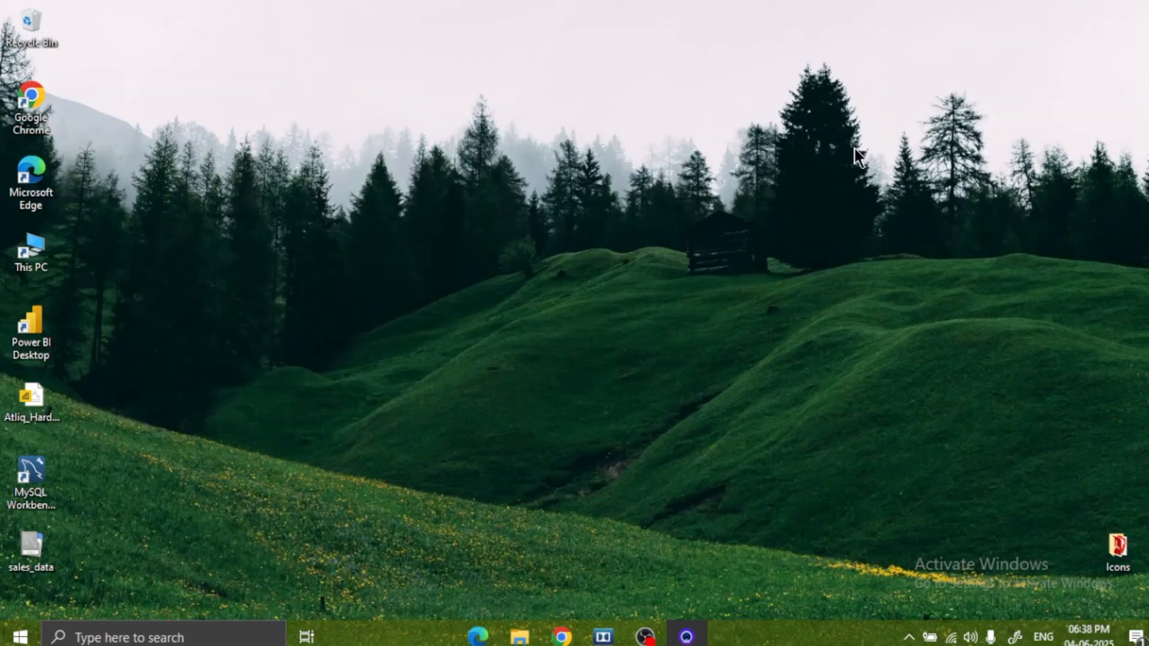
Open Microsoft Edge, search the web for github and go to the GitHub website.
{"action": "left_click", "coordinate": [477, 635]}
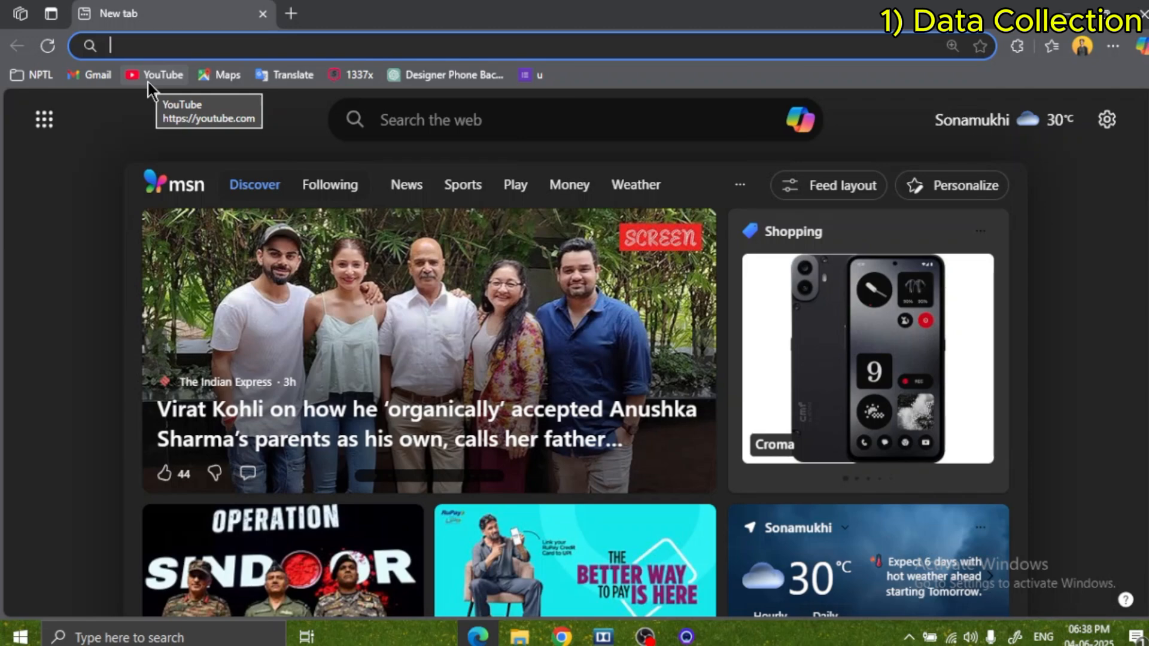
{"action": "type", "text": "github"}
{"action": "key", "text": "Return"}
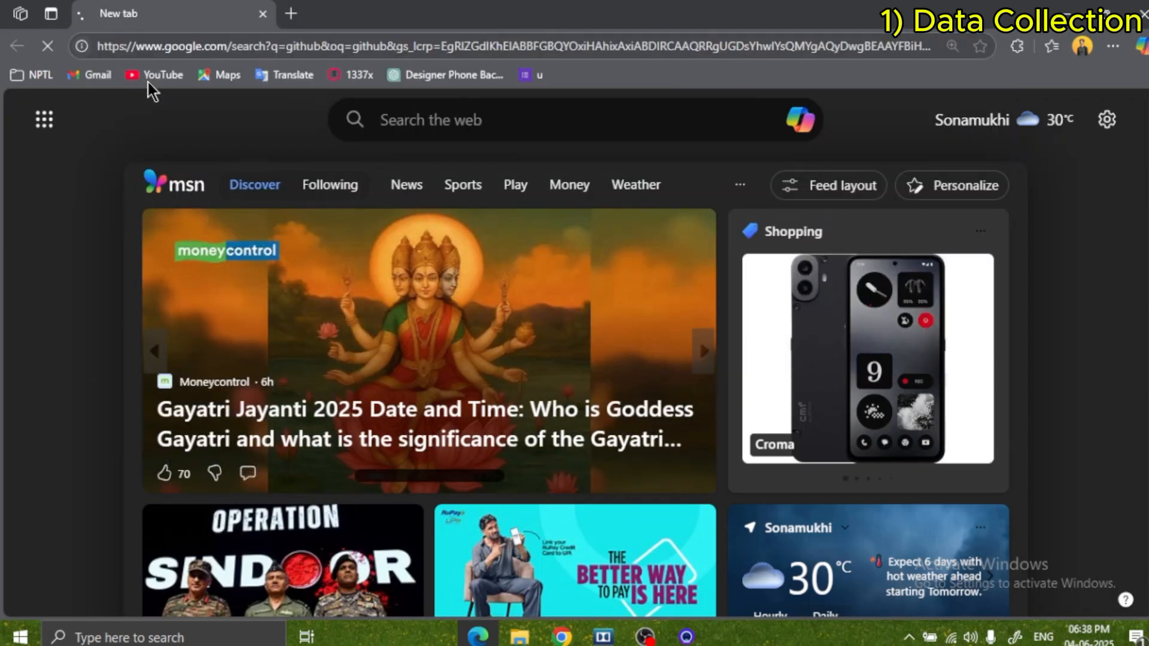
{"action": "left_click", "coordinate": [333, 260]}
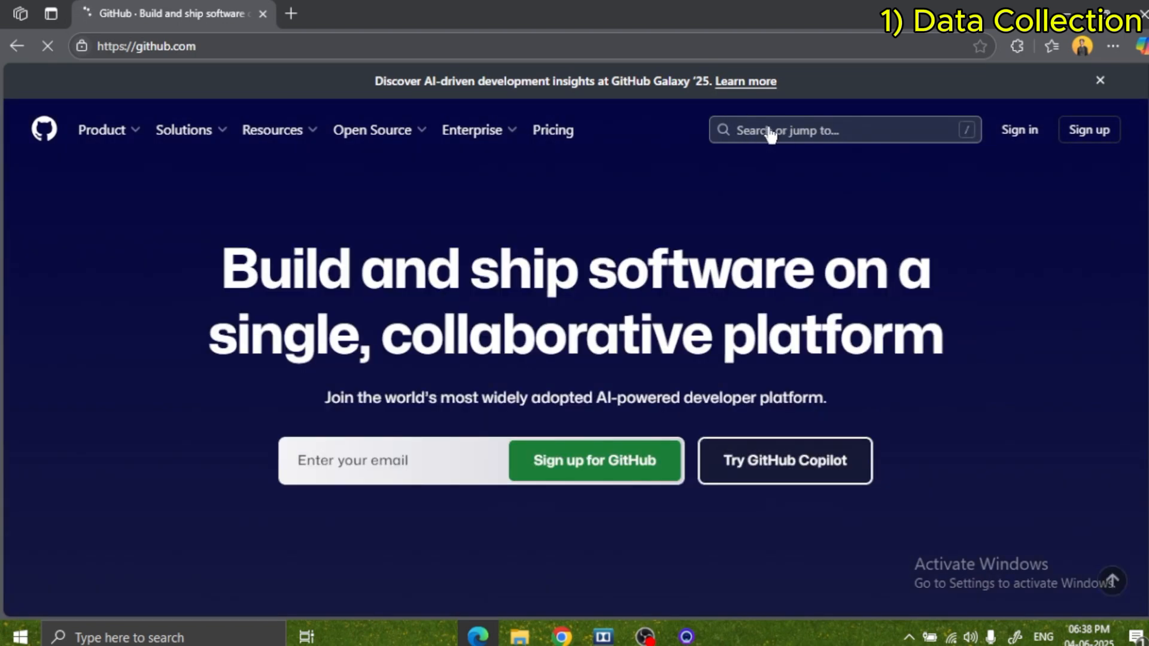
Search GitHub for the repository owner's username.
{"action": "left_click", "coordinate": [767, 136]}
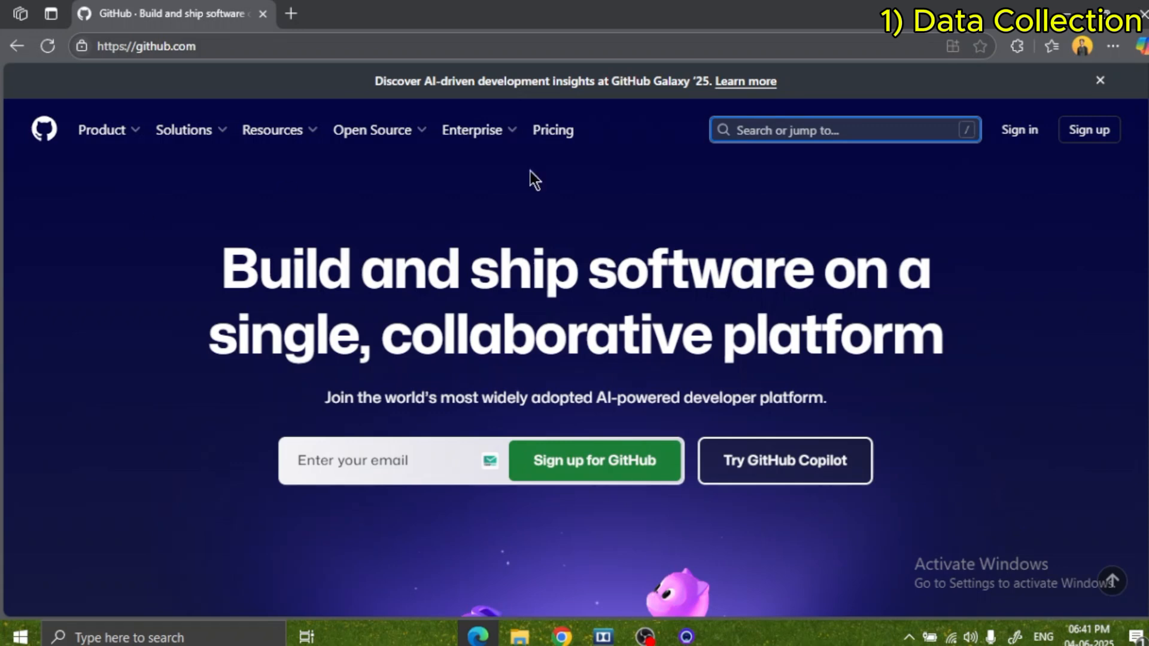
{"action": "left_click", "coordinate": [780, 136]}
{"action": "type", "text": "dh"}
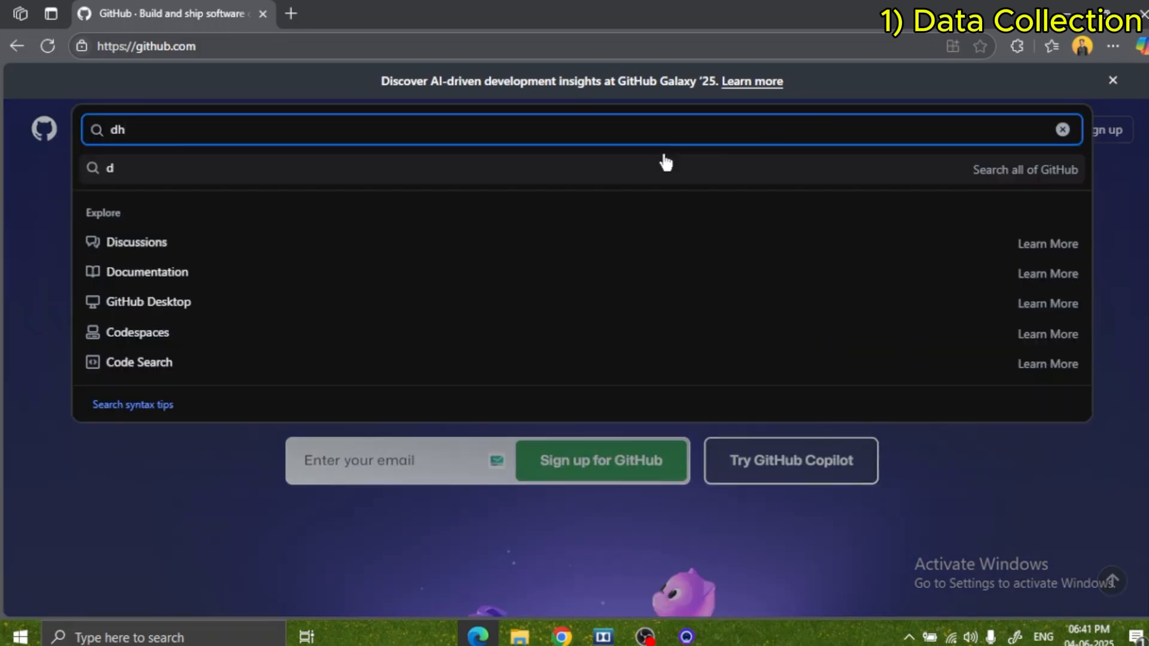
{"action": "type", "text": "ritionl"}
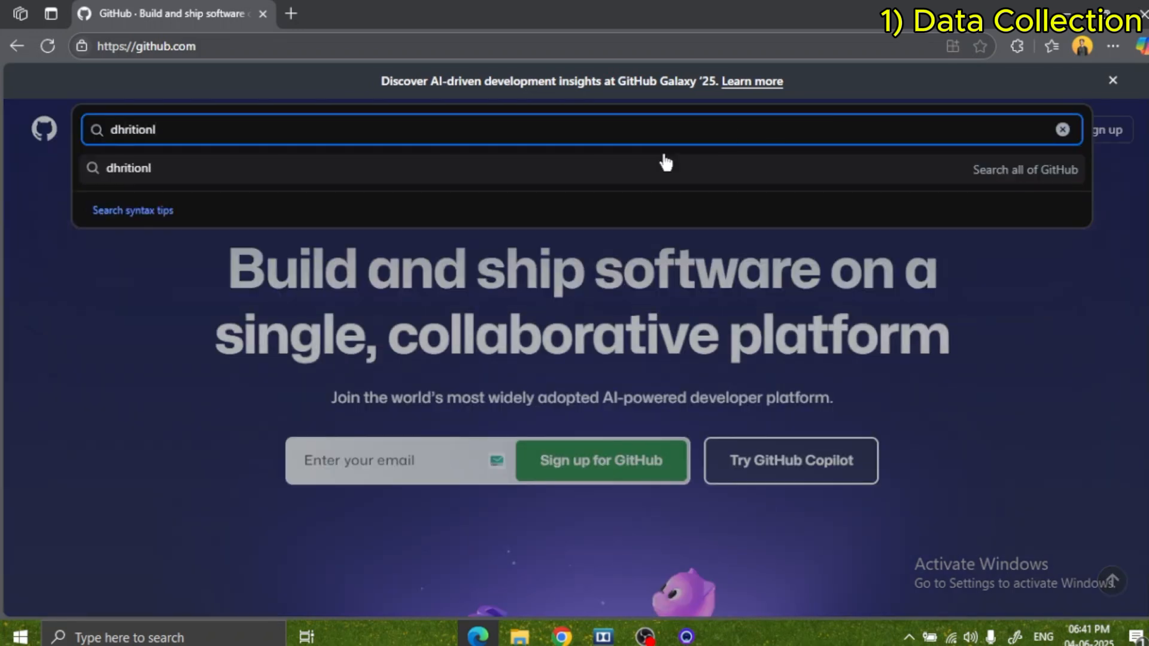
{"action": "type", "text": "y"}
{"action": "key", "text": "Return"}
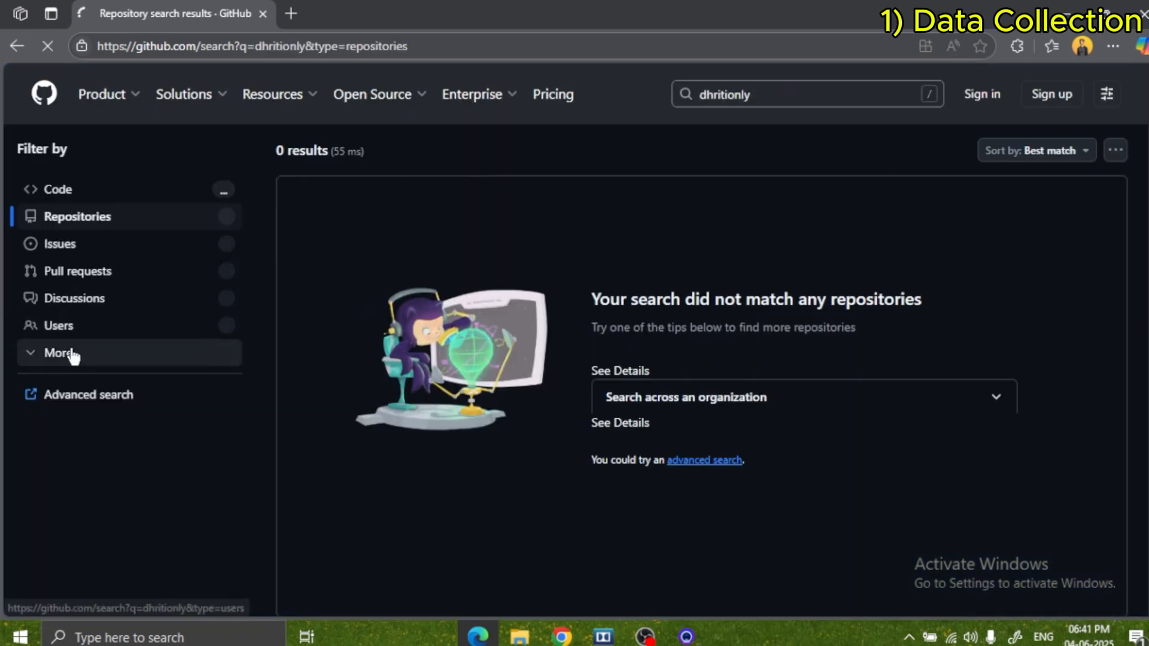
Filter the search results to users, open the matching profile and go to its pinned Atliq-Hardware-DA-sales repository.
{"action": "left_click", "coordinate": [104, 329]}
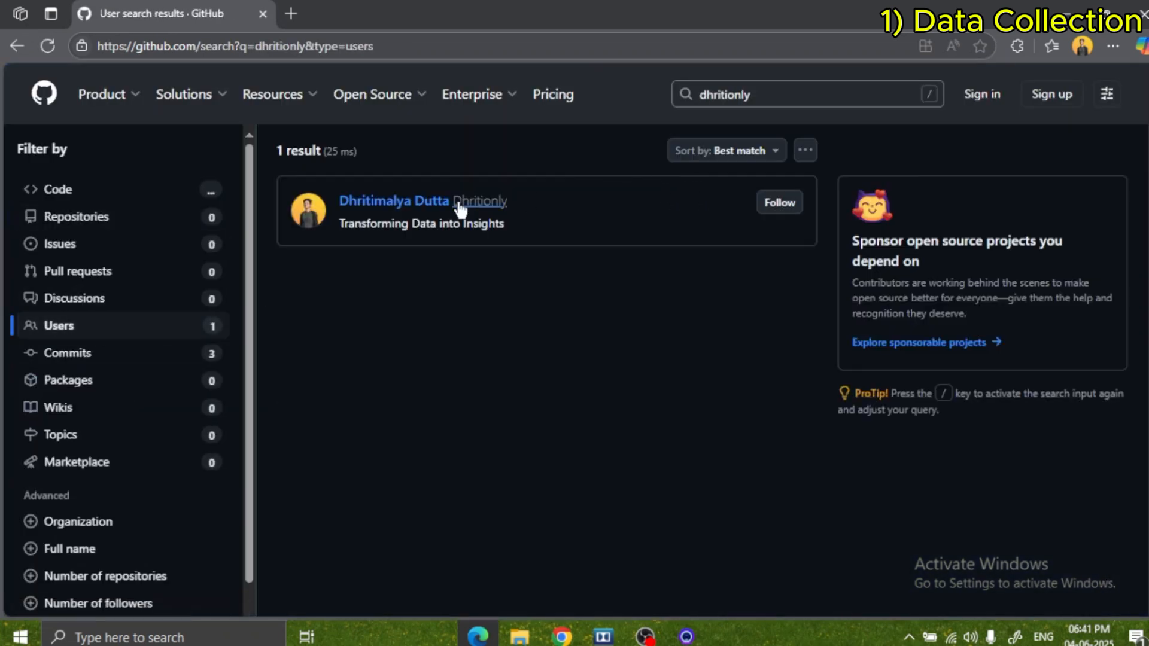
{"action": "left_click", "coordinate": [392, 204]}
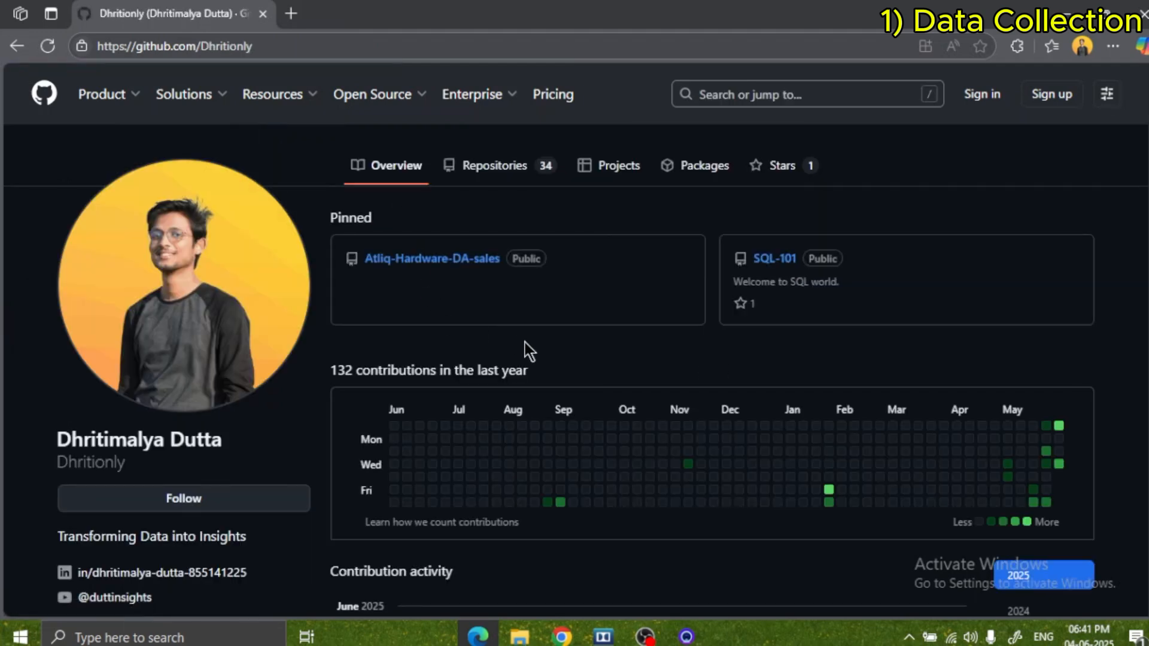
{"action": "left_click", "coordinate": [457, 263]}
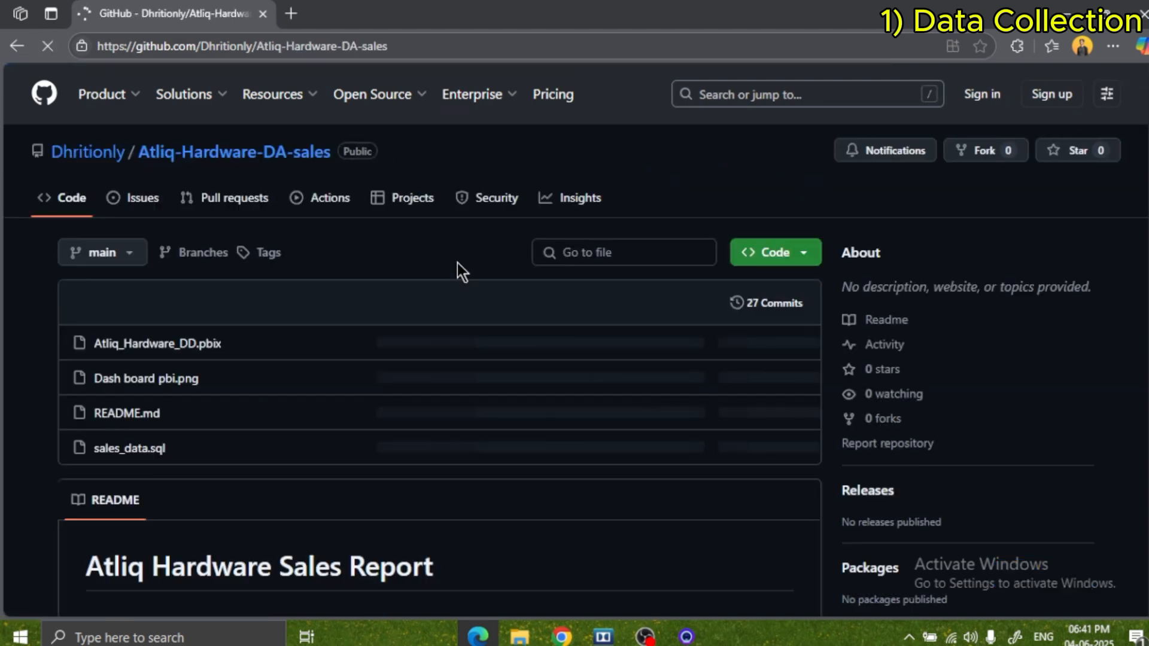
Read the README's Atliq Hardware Sales Report description and examine the dashboard image.
{"action": "scroll", "coordinate": [449, 341], "scroll_direction": "down", "scroll_amount": 5}
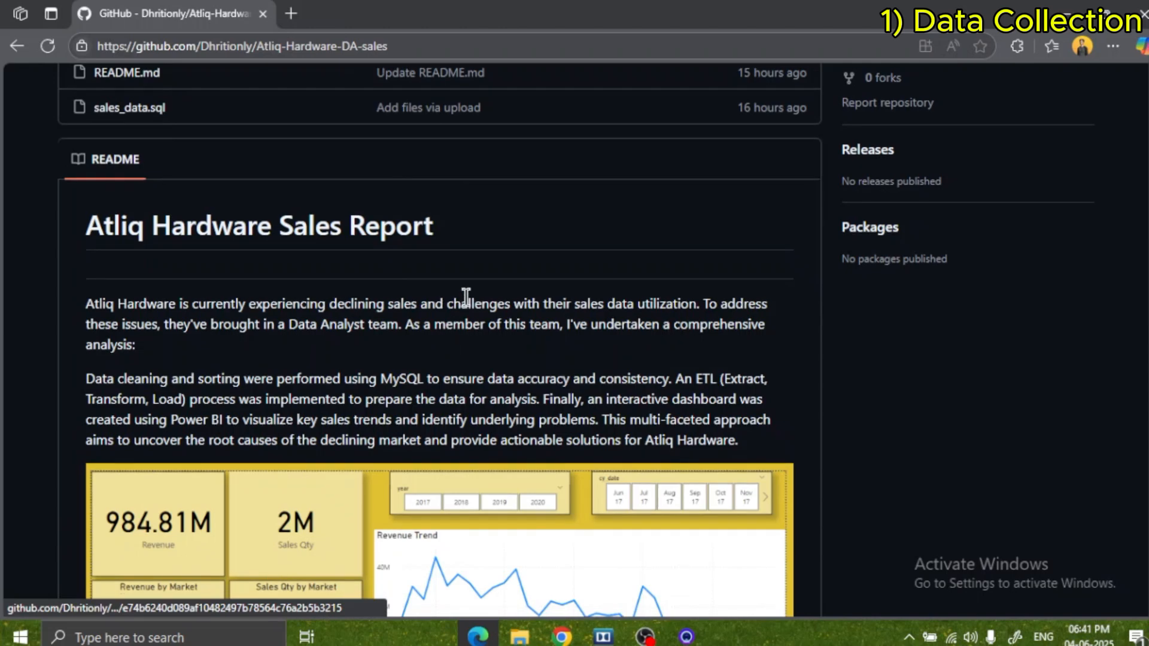
{"action": "scroll", "coordinate": [466, 297], "scroll_direction": "down", "scroll_amount": 4}
{"action": "scroll", "coordinate": [468, 290], "scroll_direction": "up", "scroll_amount": 3}
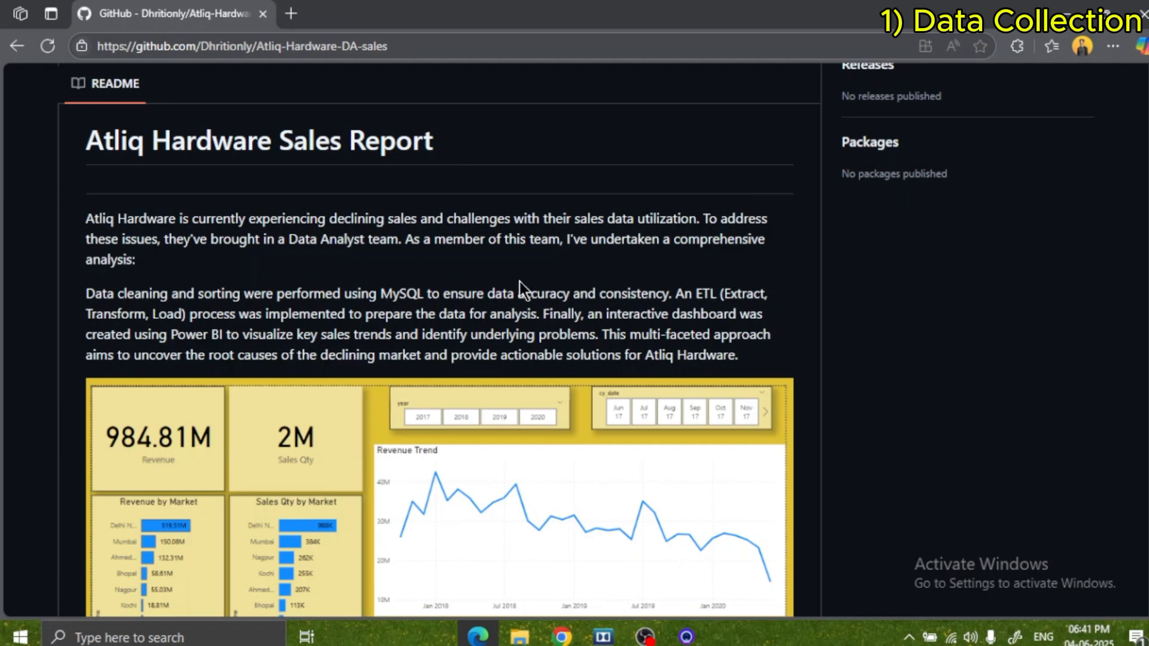
{"action": "scroll", "coordinate": [520, 281], "scroll_direction": "down", "scroll_amount": 1}
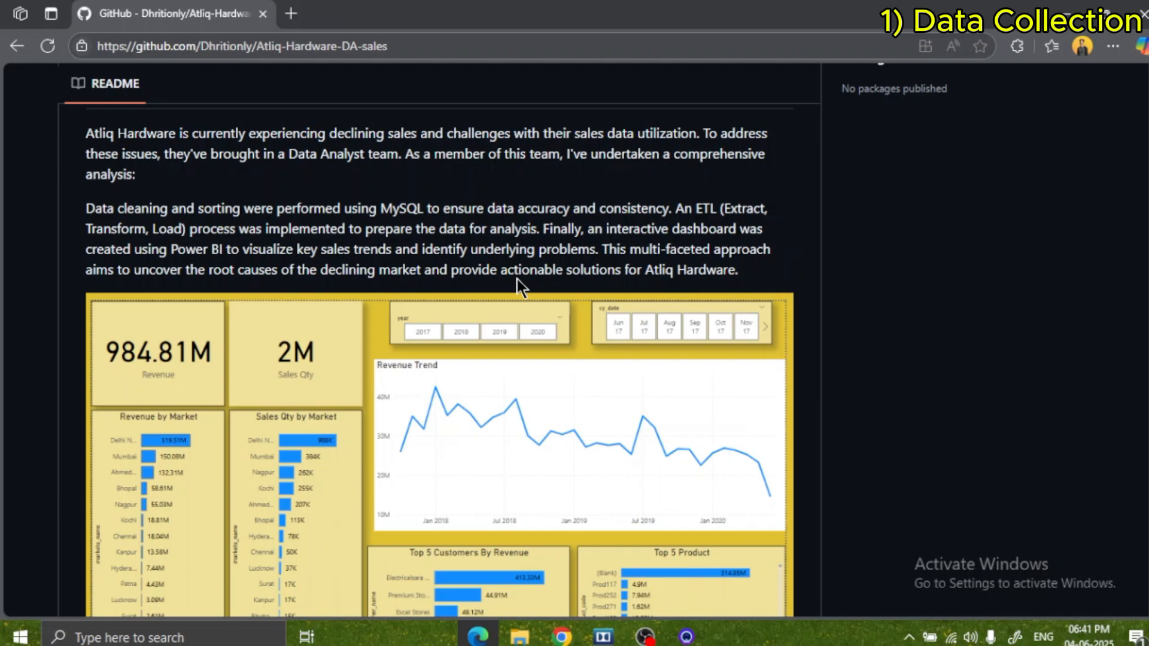
{"action": "scroll", "coordinate": [517, 279], "scroll_direction": "down", "scroll_amount": 2}
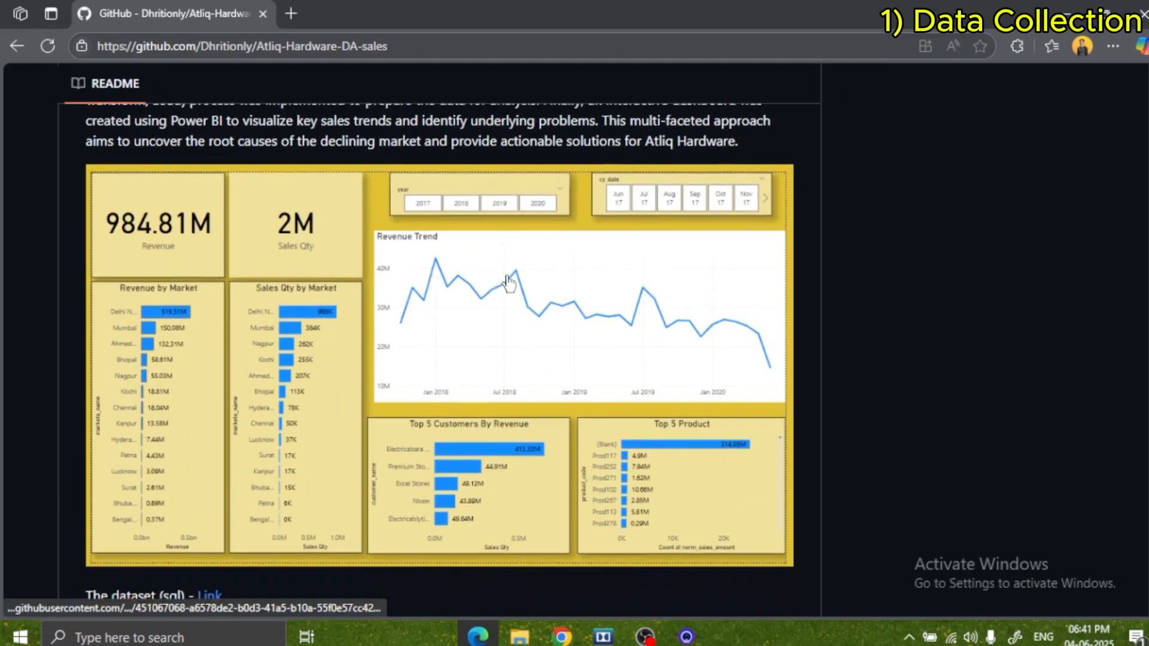
{"action": "scroll", "coordinate": [507, 282], "scroll_direction": "up", "scroll_amount": 2}
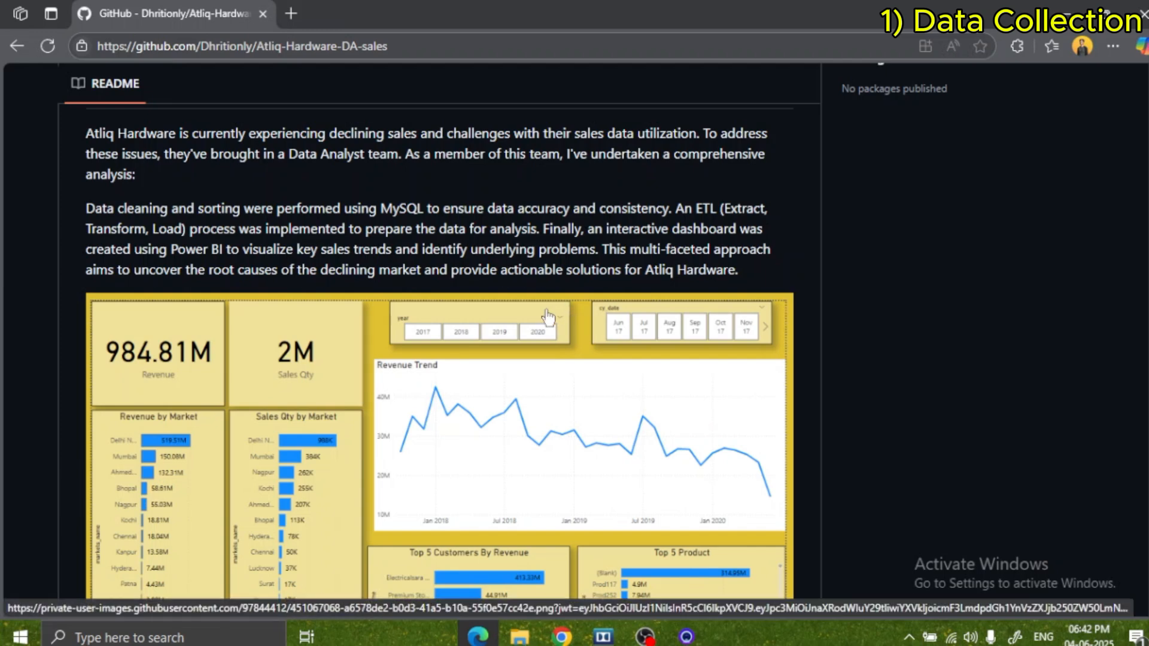
{"action": "scroll", "coordinate": [563, 320], "scroll_direction": "down", "scroll_amount": 4}
{"action": "scroll", "coordinate": [554, 316], "scroll_direction": "up", "scroll_amount": 1}
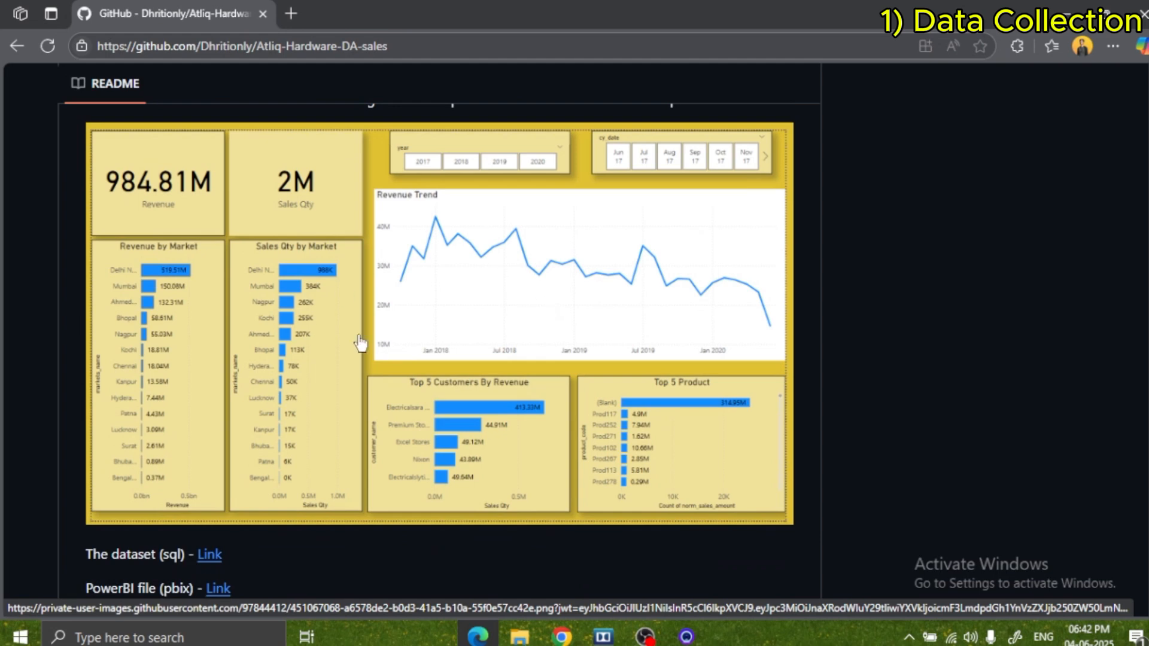
Review the README's dataset and Power BI file links, the installation guide notes and the repository's file list.
{"action": "scroll", "coordinate": [481, 326], "scroll_direction": "down", "scroll_amount": 1}
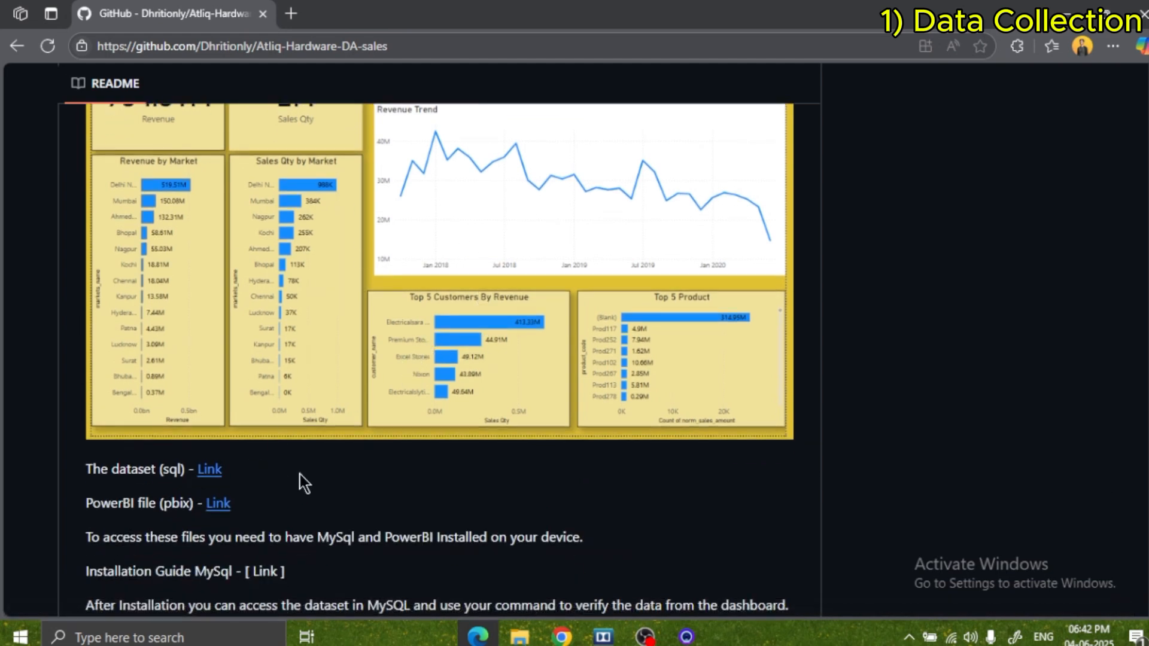
{"action": "scroll", "coordinate": [293, 476], "scroll_direction": "down", "scroll_amount": 1}
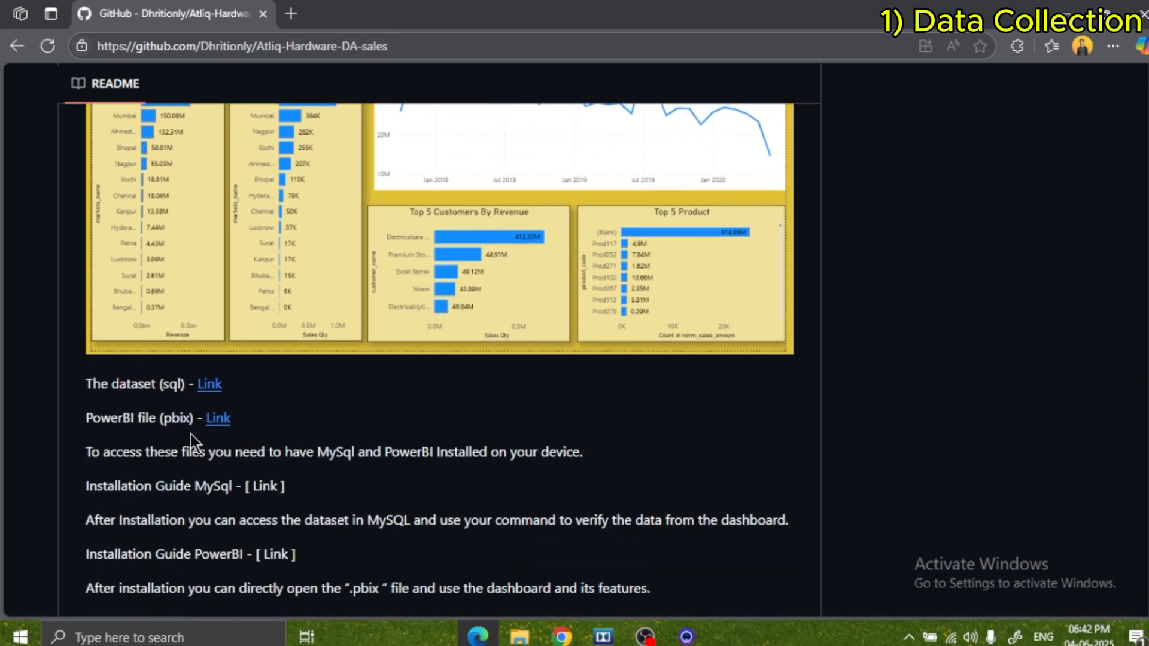
{"action": "scroll", "coordinate": [122, 472], "scroll_direction": "down", "scroll_amount": 1}
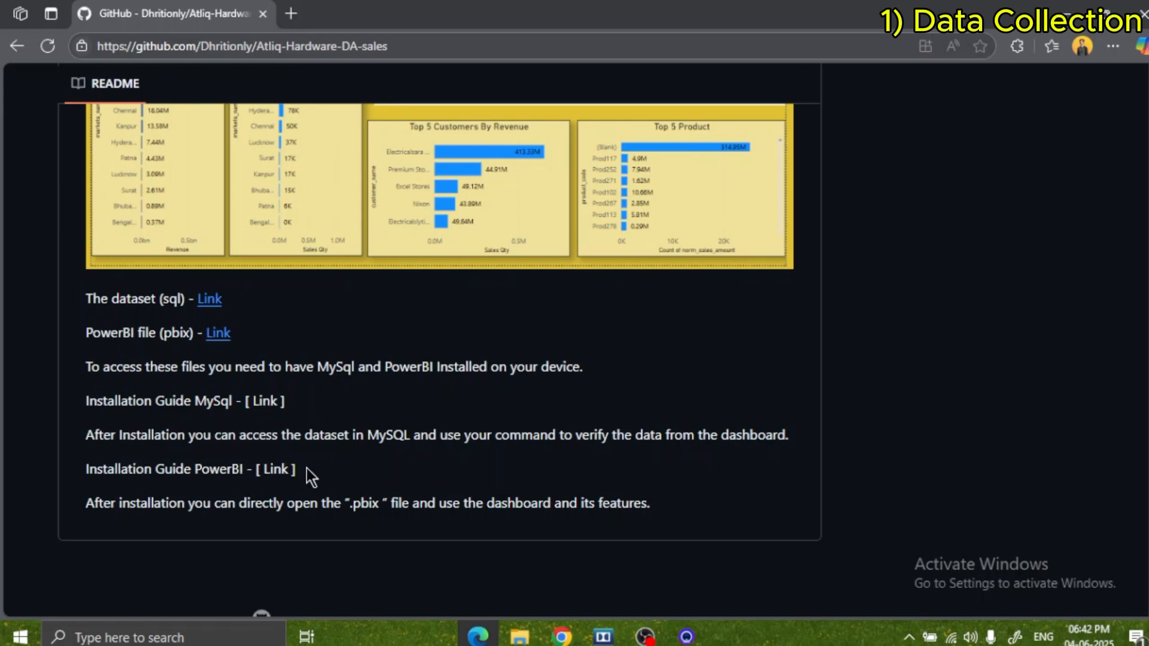
{"action": "scroll", "coordinate": [297, 473], "scroll_direction": "up", "scroll_amount": 4}
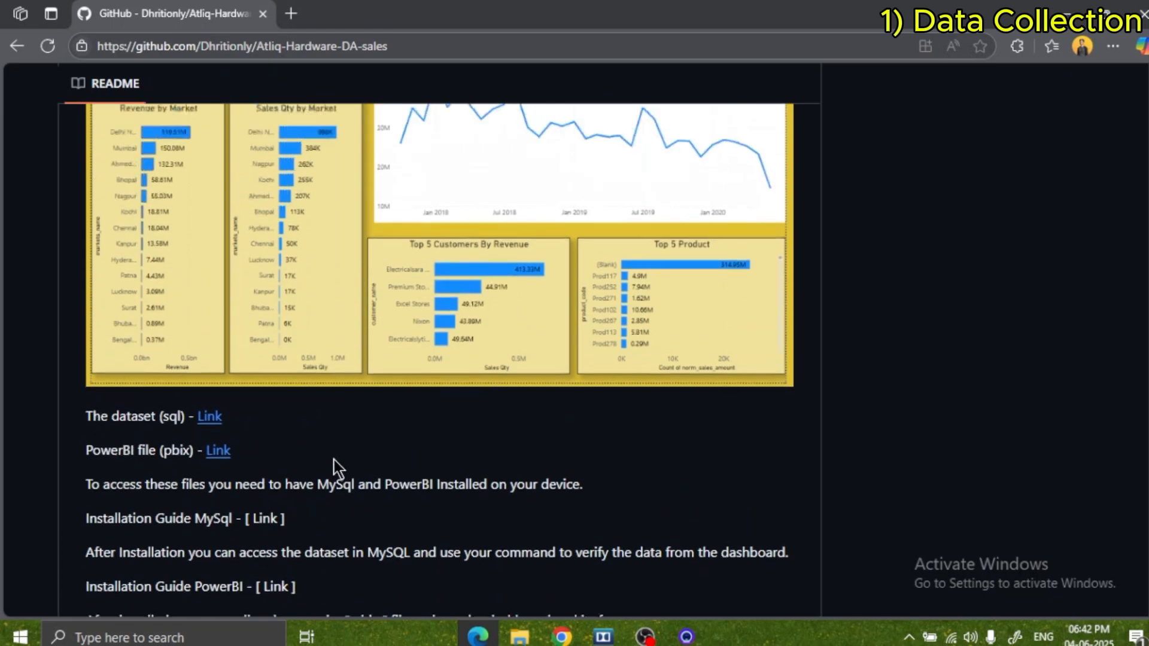
{"action": "scroll", "coordinate": [337, 466], "scroll_direction": "up", "scroll_amount": 3}
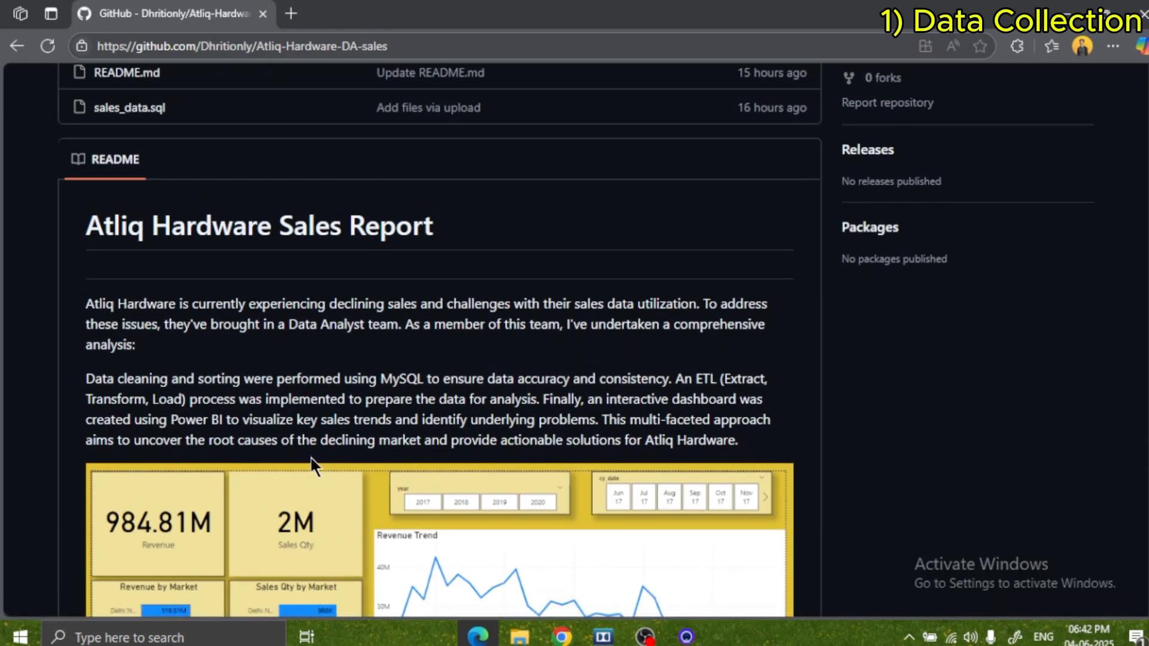
{"action": "scroll", "coordinate": [312, 465], "scroll_direction": "down", "scroll_amount": 7}
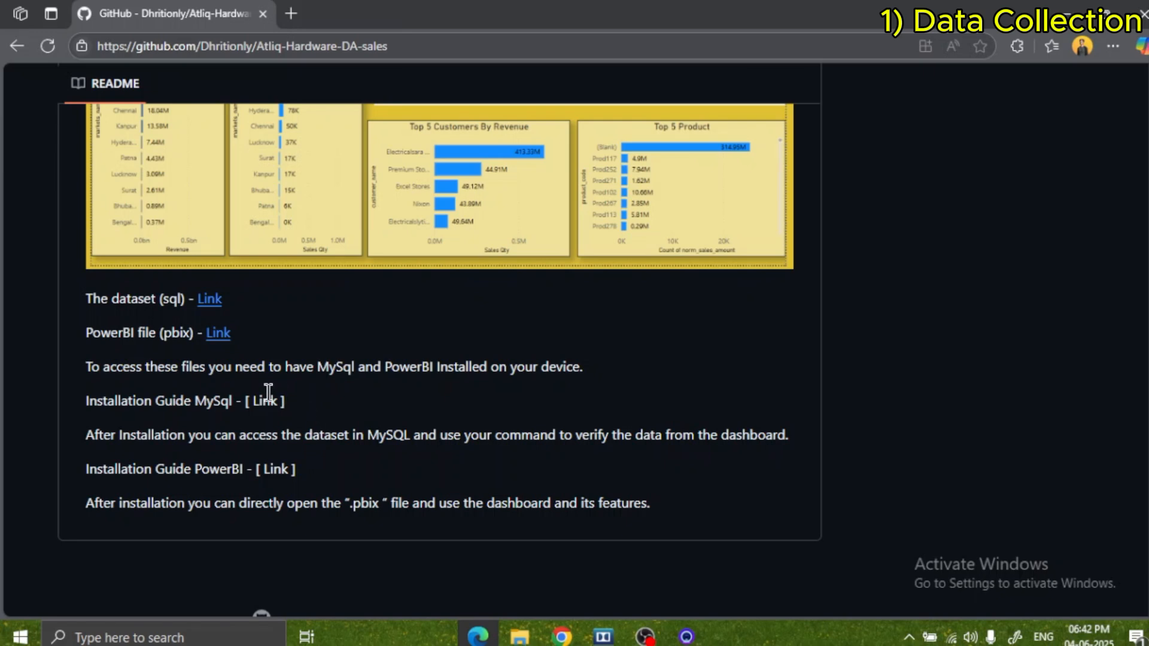
{"action": "scroll", "coordinate": [366, 456], "scroll_direction": "up", "scroll_amount": 4}
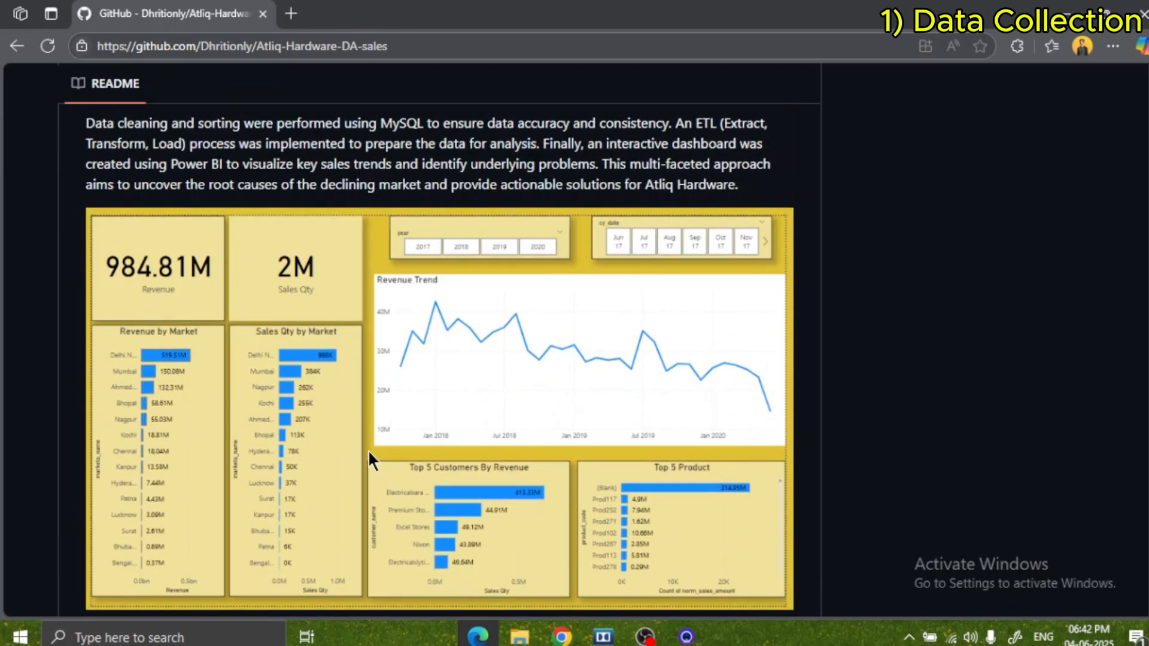
{"action": "scroll", "coordinate": [368, 451], "scroll_direction": "up", "scroll_amount": 1}
{"action": "scroll", "coordinate": [367, 463], "scroll_direction": "up", "scroll_amount": 2}
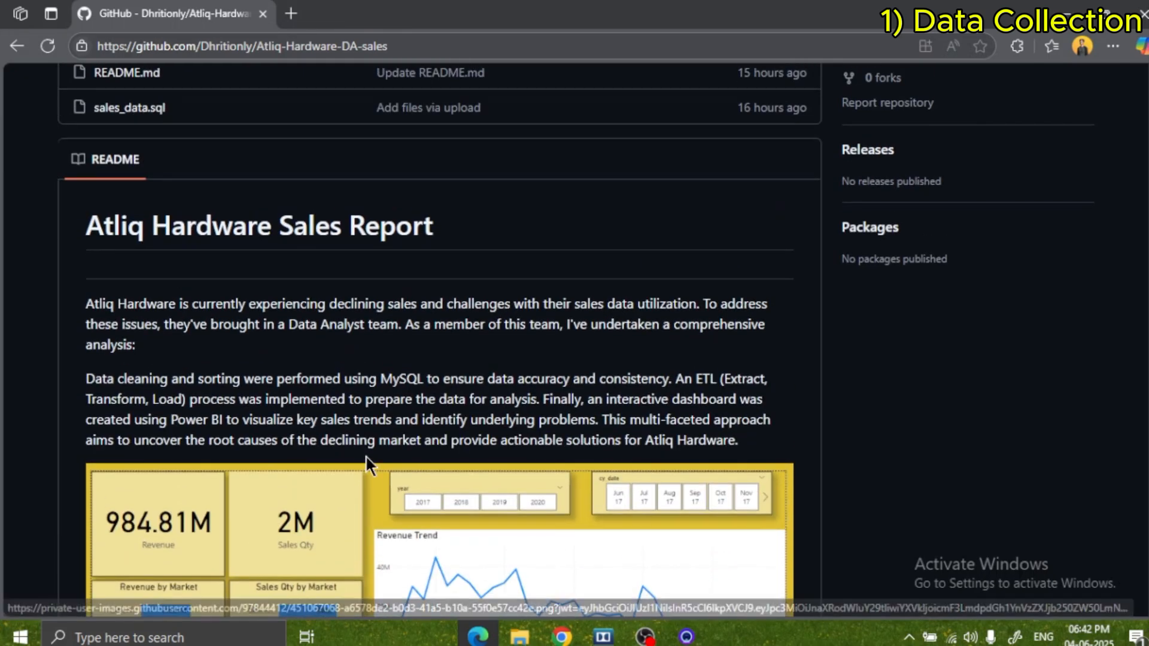
{"action": "scroll", "coordinate": [365, 457], "scroll_direction": "up", "scroll_amount": 4}
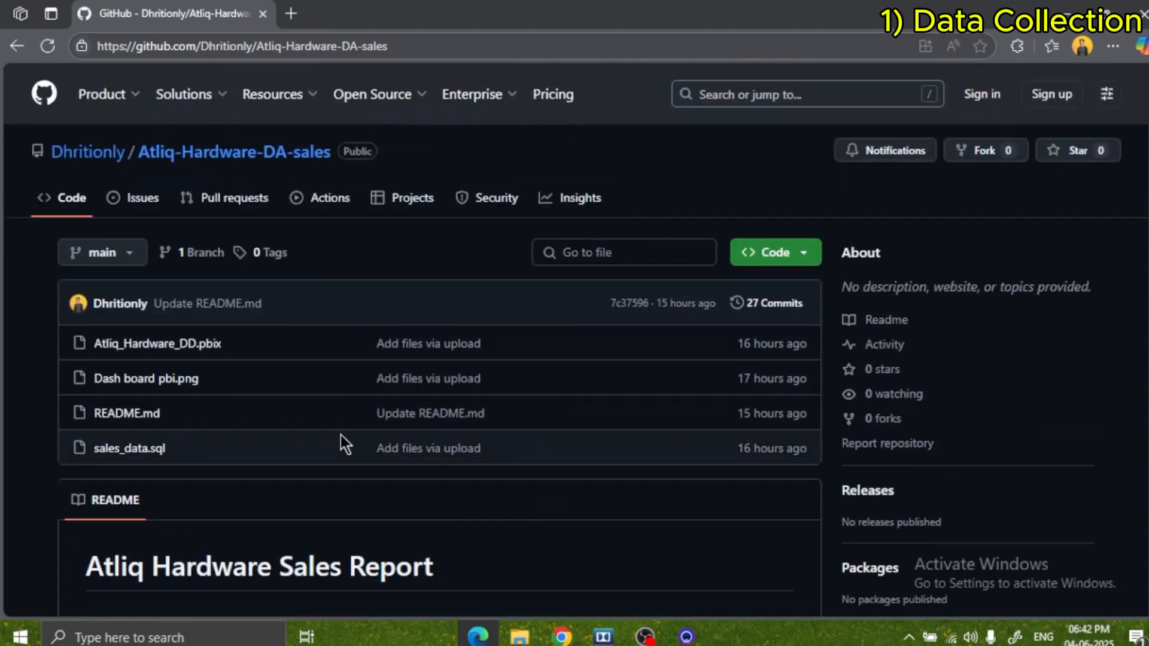
{"action": "scroll", "coordinate": [281, 376], "scroll_direction": "down", "scroll_amount": 2}
{"action": "scroll", "coordinate": [287, 353], "scroll_direction": "down", "scroll_amount": 2}
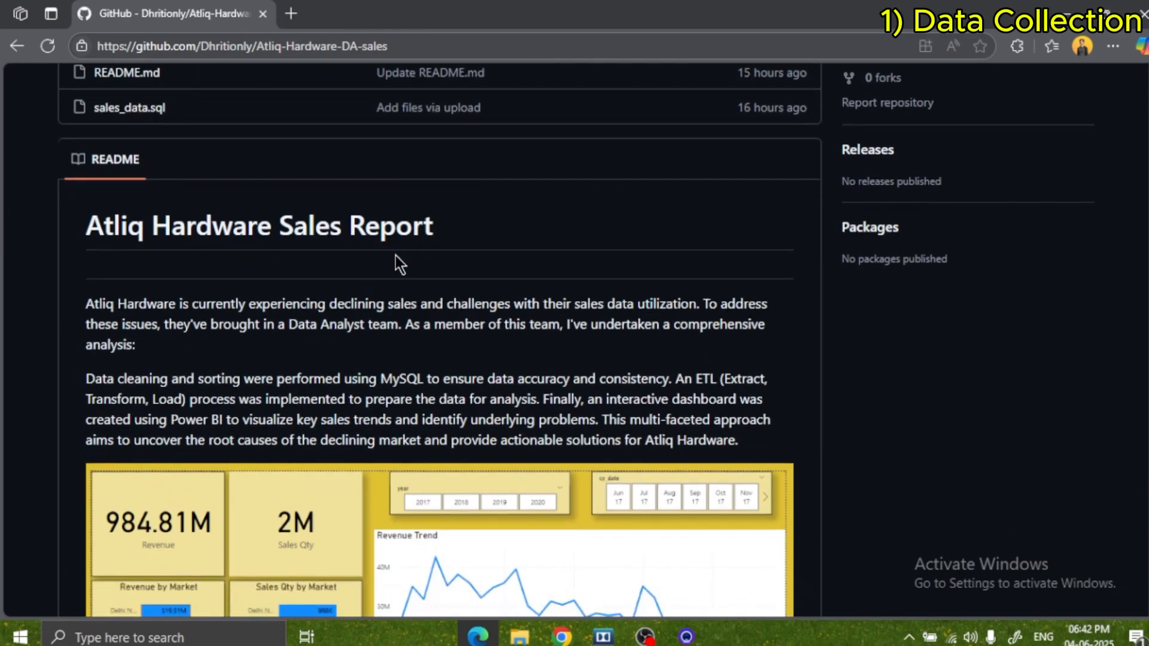
Open the page of the sales_data.sql file in the repository.
{"action": "scroll", "coordinate": [401, 259], "scroll_direction": "up", "scroll_amount": 2}
{"action": "scroll", "coordinate": [401, 256], "scroll_direction": "up", "scroll_amount": 1}
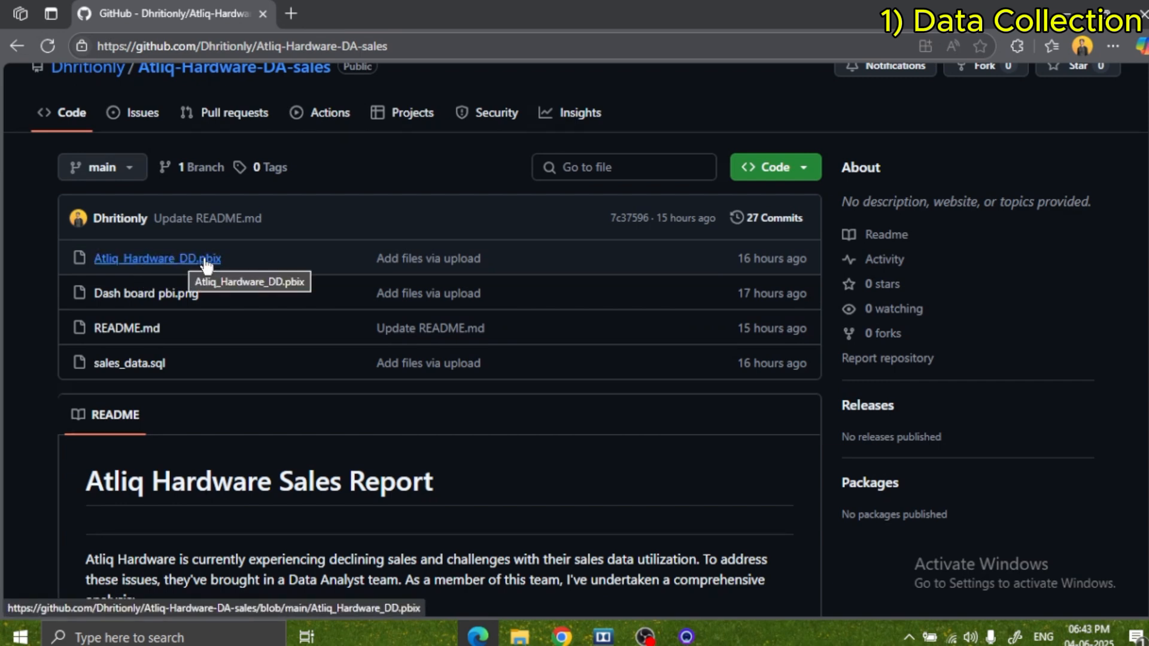
{"action": "left_click", "coordinate": [128, 366]}
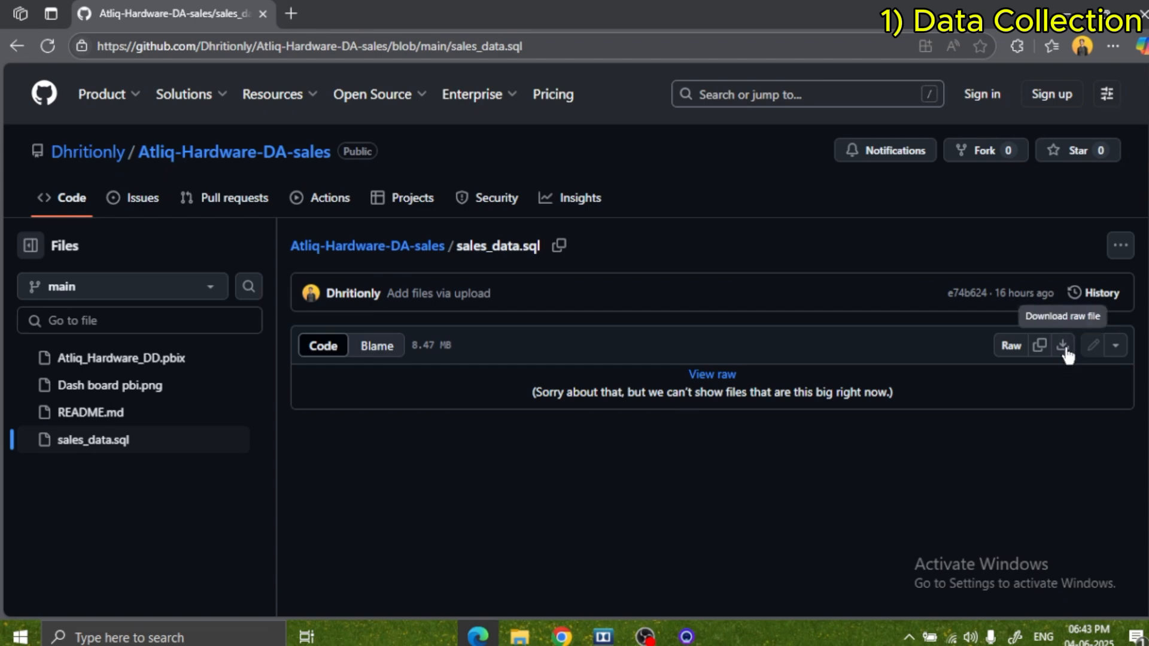
Switch to MySQL Workbench and create a new connection named Atliq-Hardware, keeping the default connection parameters.
{"action": "left_click", "coordinate": [1066, 10]}
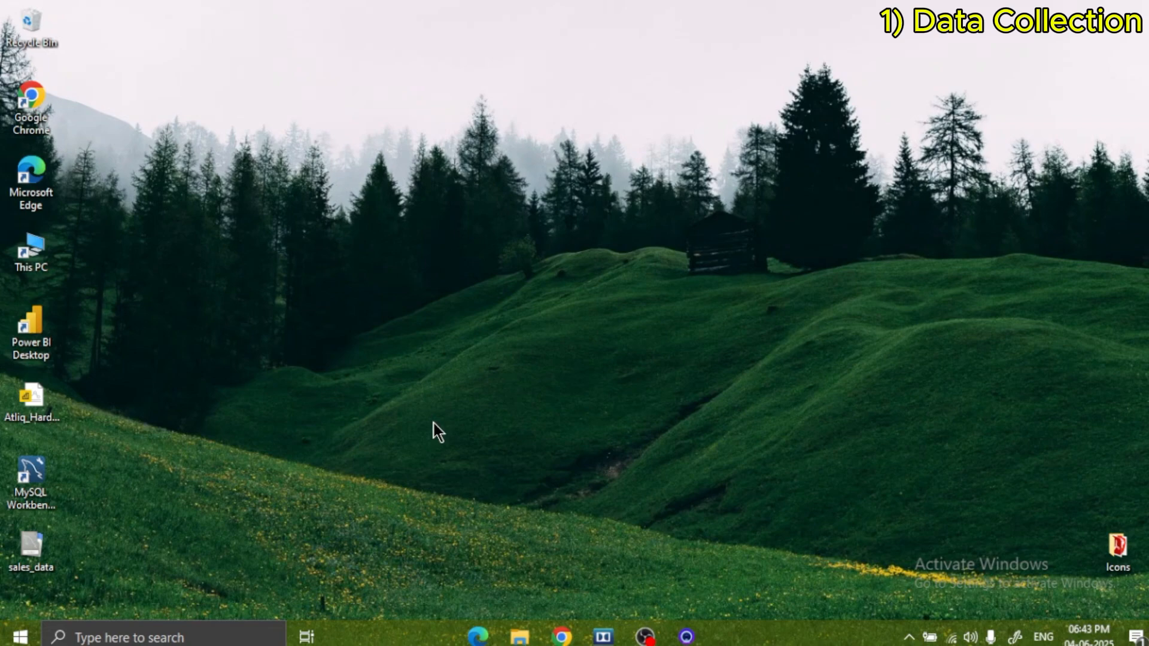
{"action": "double_click", "coordinate": [31, 476]}
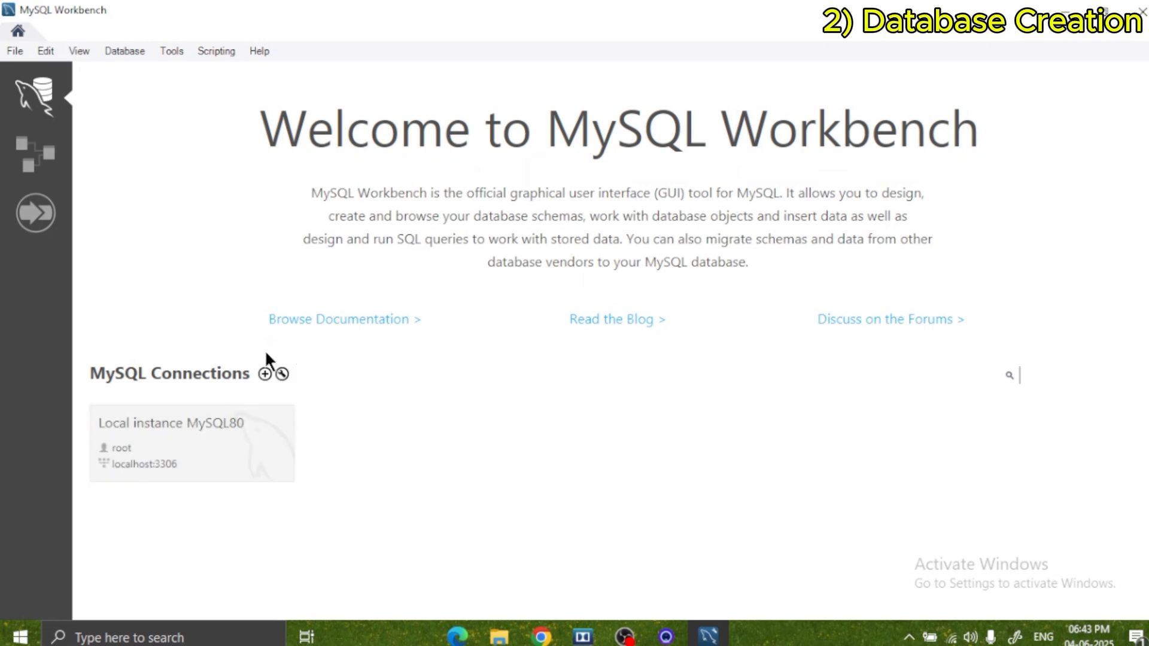
{"action": "left_click", "coordinate": [264, 373]}
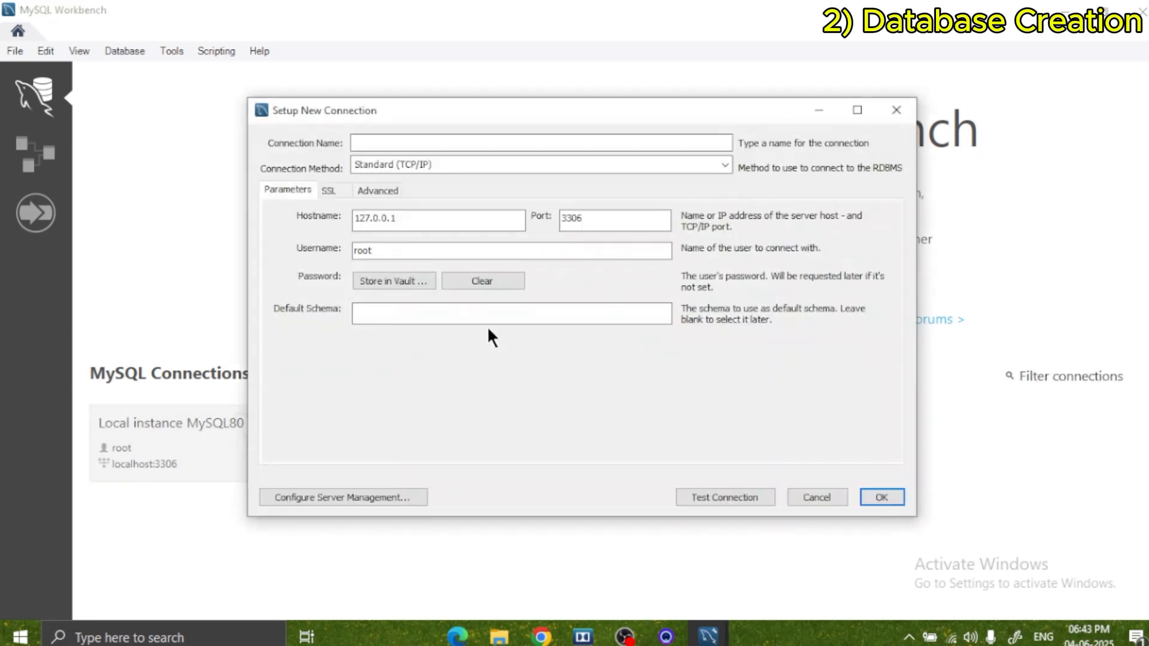
{"action": "type", "text": "At"}
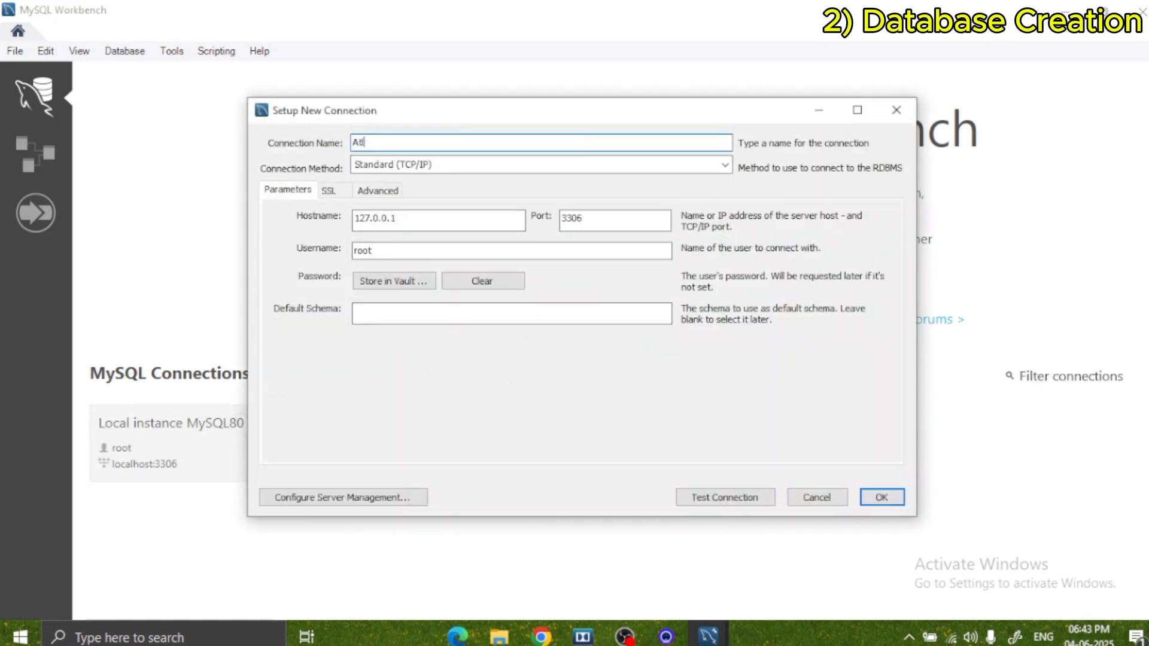
{"action": "type", "text": "liq-Hardwaere"}
{"action": "left_click", "coordinate": [895, 497]}
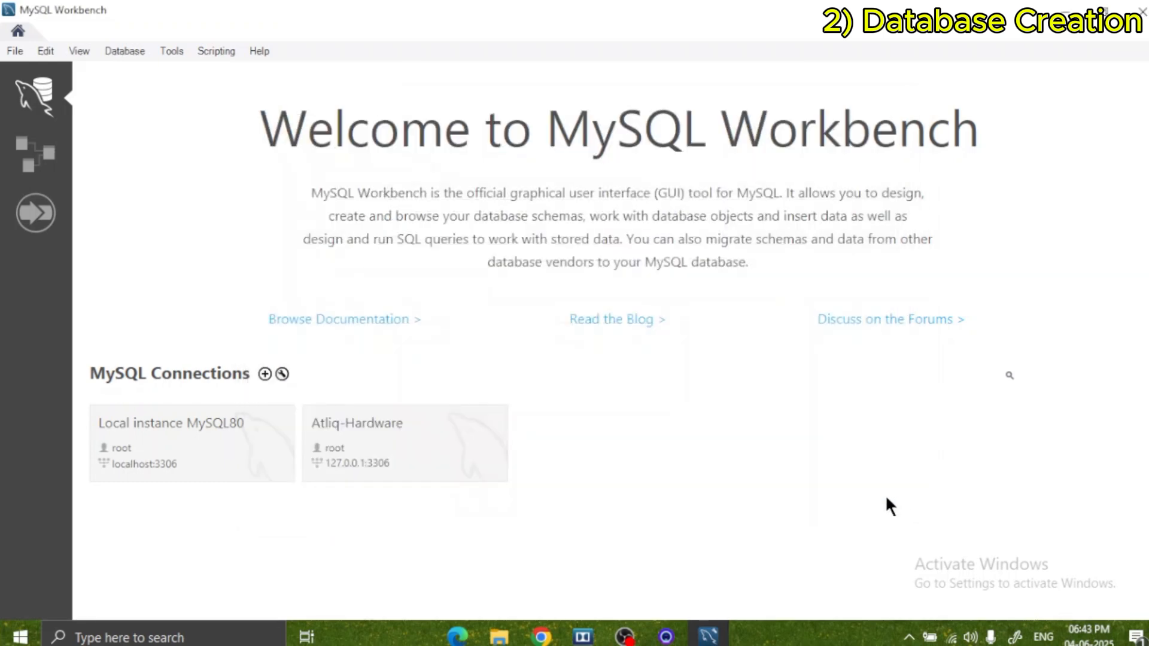
Connect to the Atliq-Hardware server connection by entering the root user's password.
{"action": "left_click", "coordinate": [416, 466]}
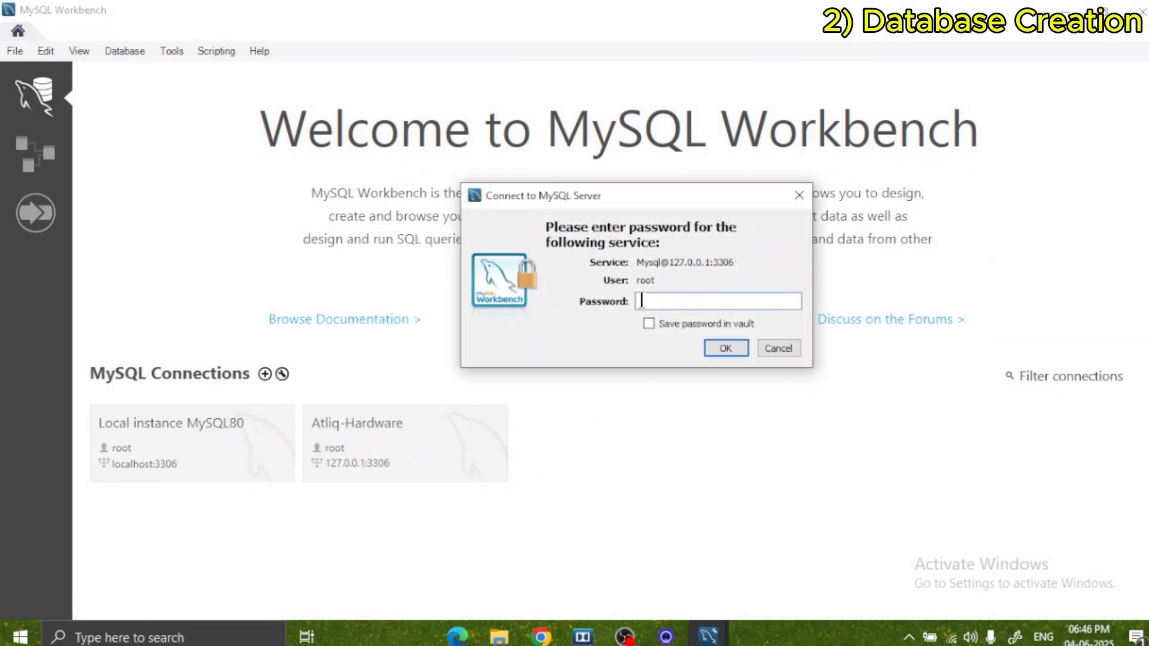
{"action": "type", "text": "********"}
{"action": "key", "text": "Return"}
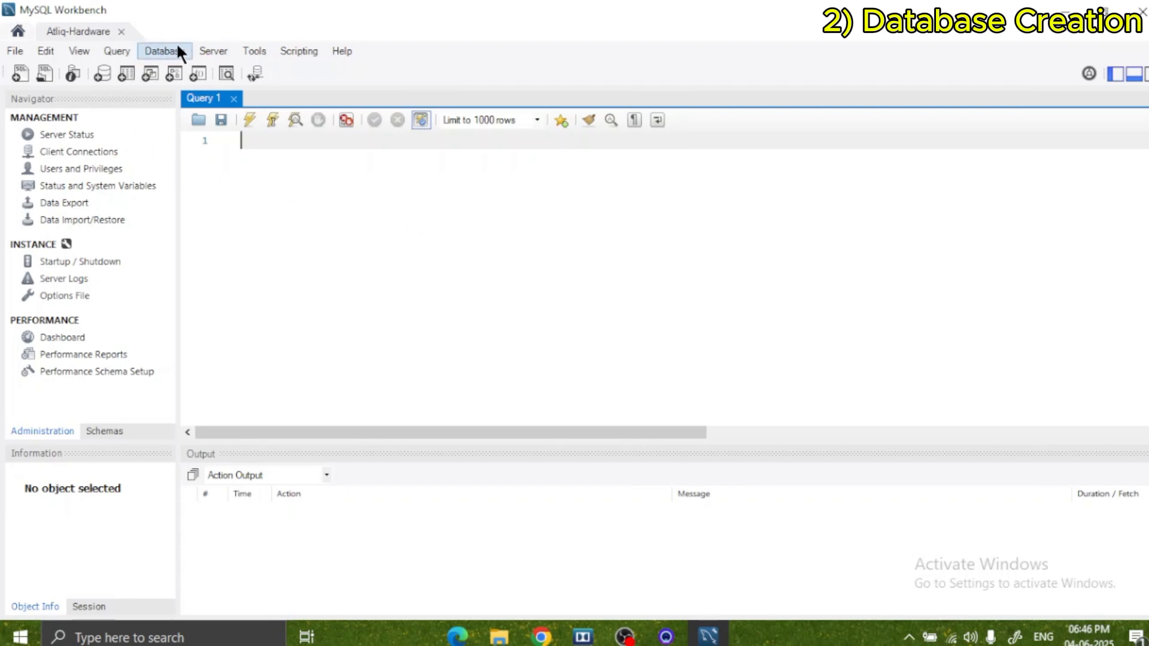
Import the self-contained dump file sales_data.sql from the Desktop into the server with Data Import.
{"action": "left_click", "coordinate": [201, 48]}
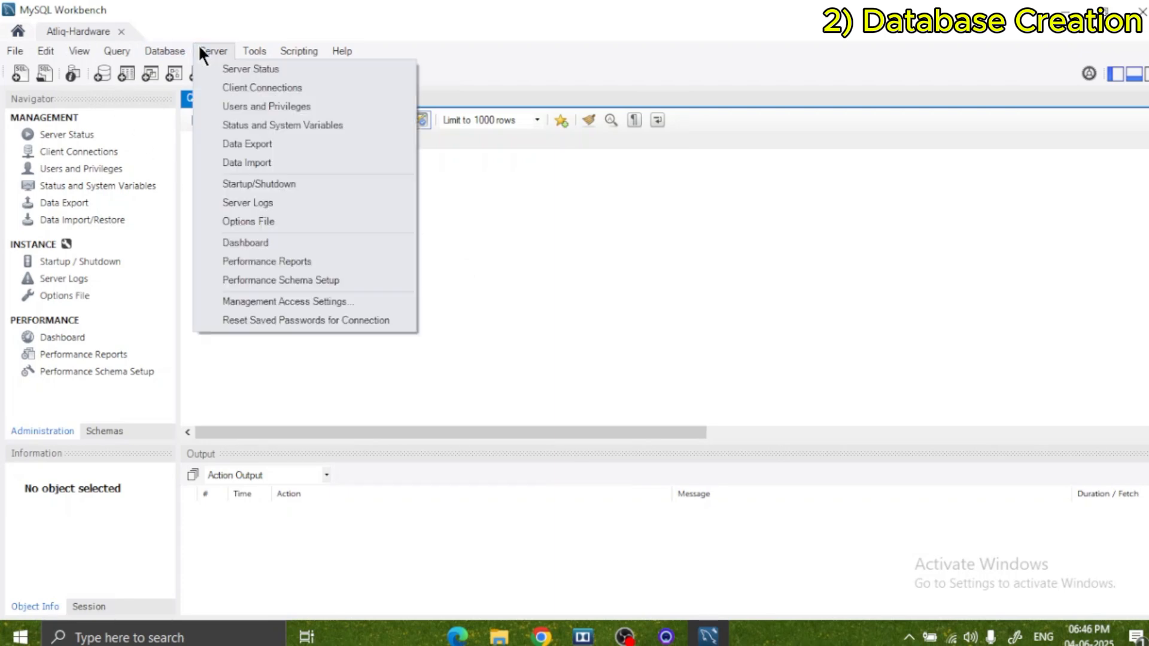
{"action": "left_click", "coordinate": [288, 161]}
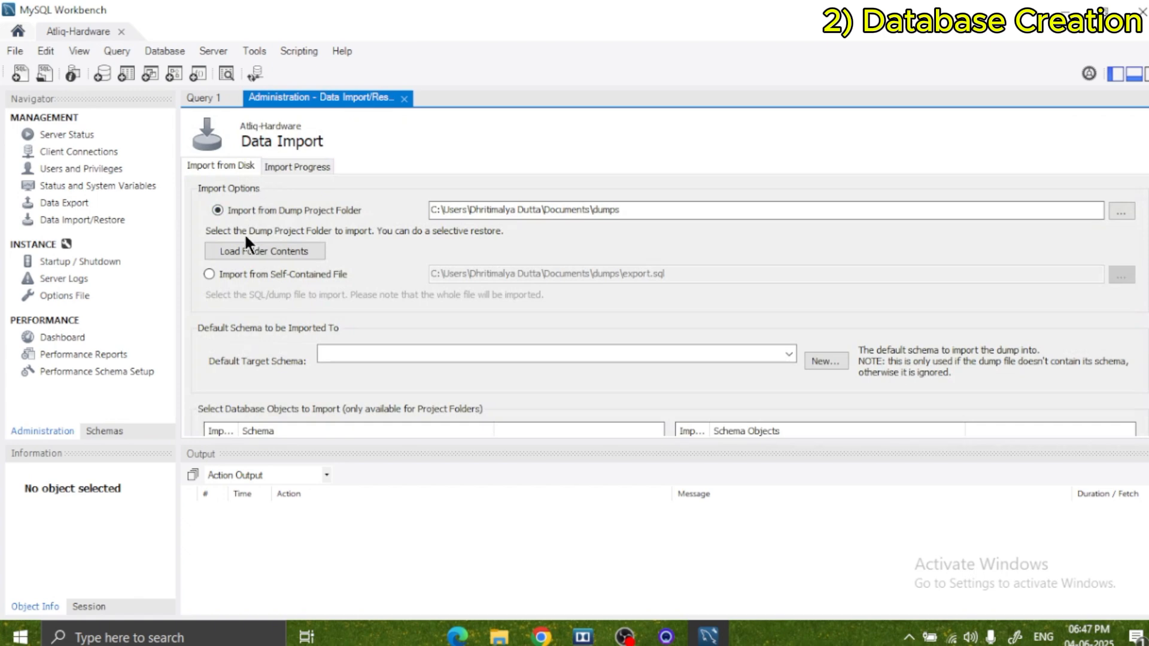
{"action": "left_click", "coordinate": [241, 273]}
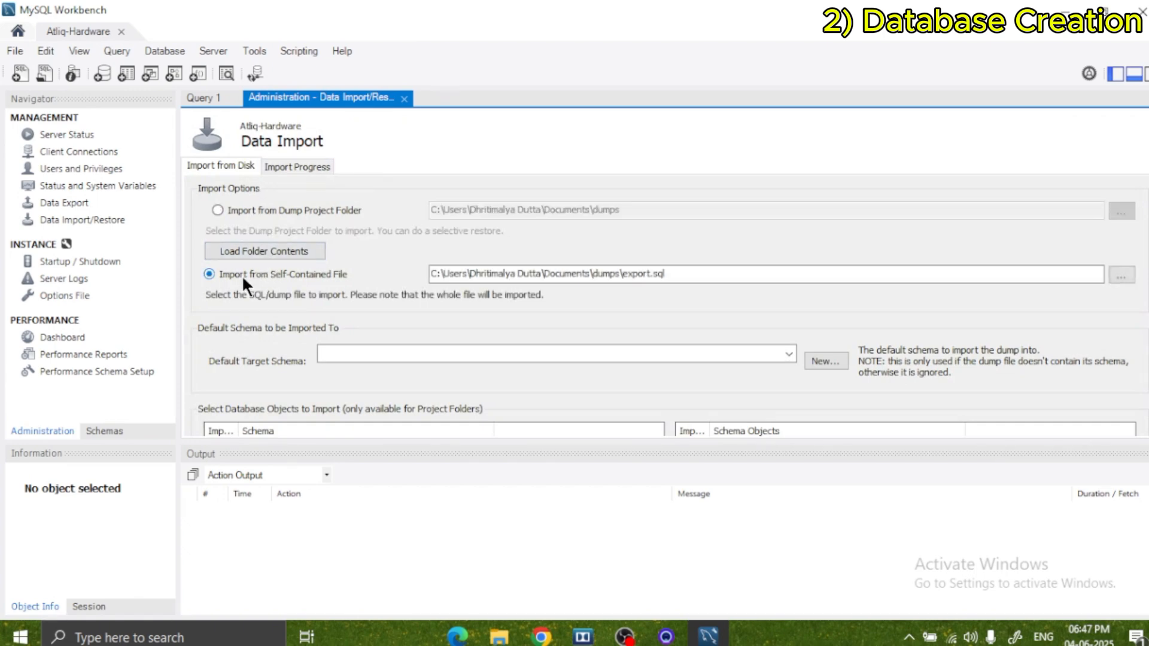
{"action": "left_click", "coordinate": [1120, 276]}
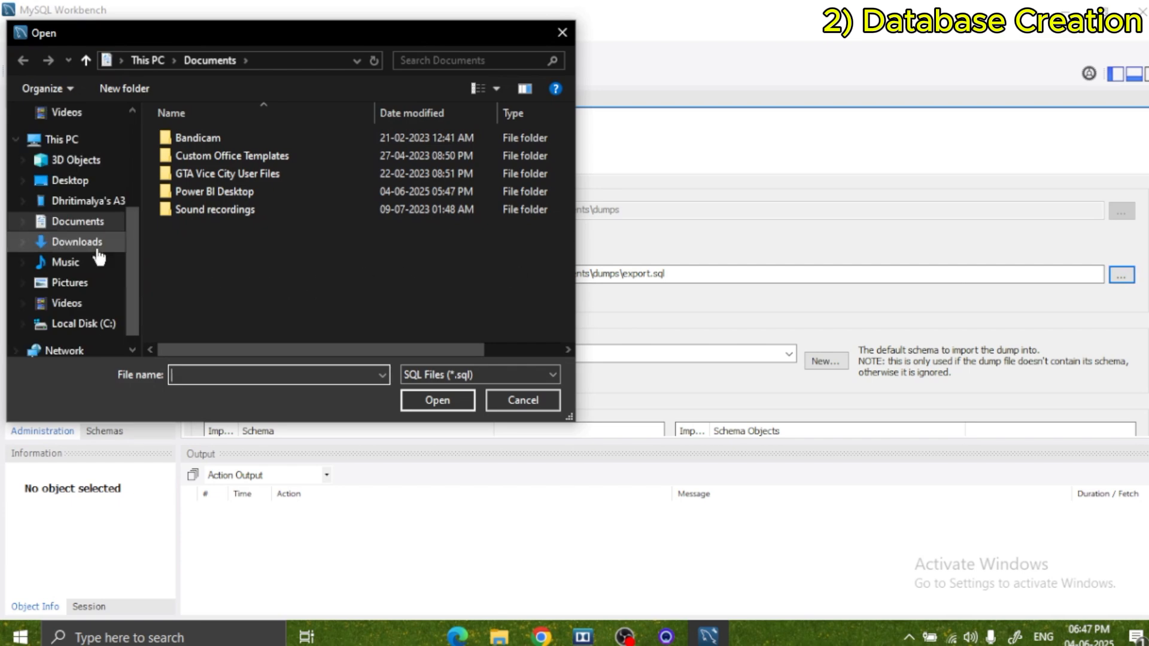
{"action": "left_click", "coordinate": [79, 189]}
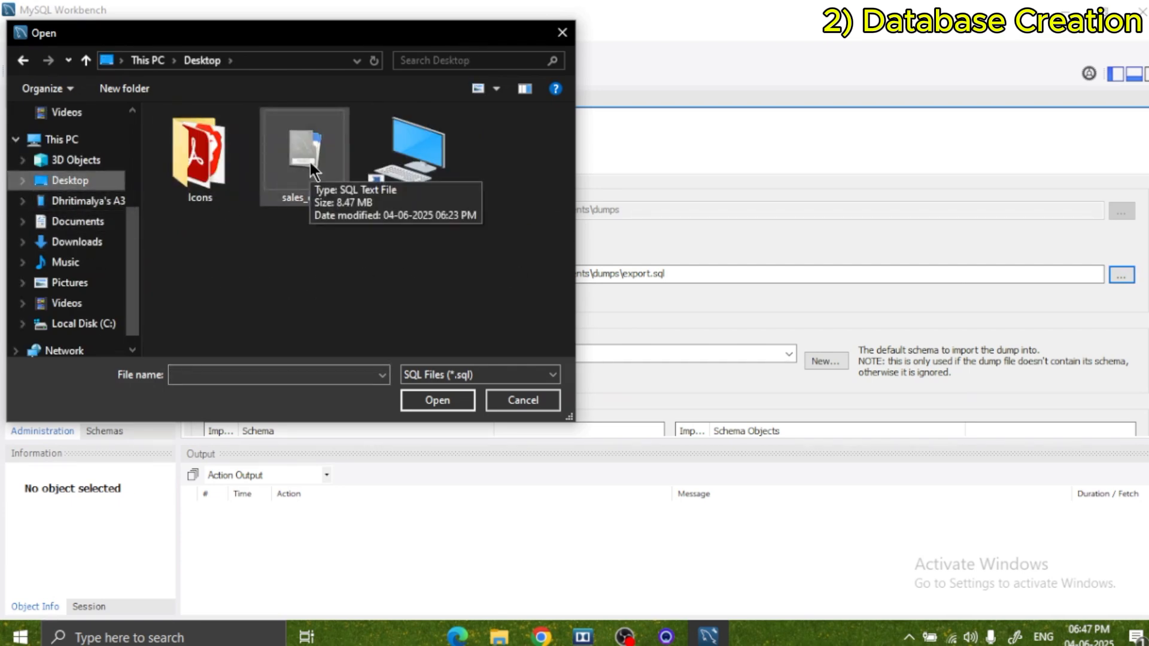
{"action": "double_click", "coordinate": [310, 163]}
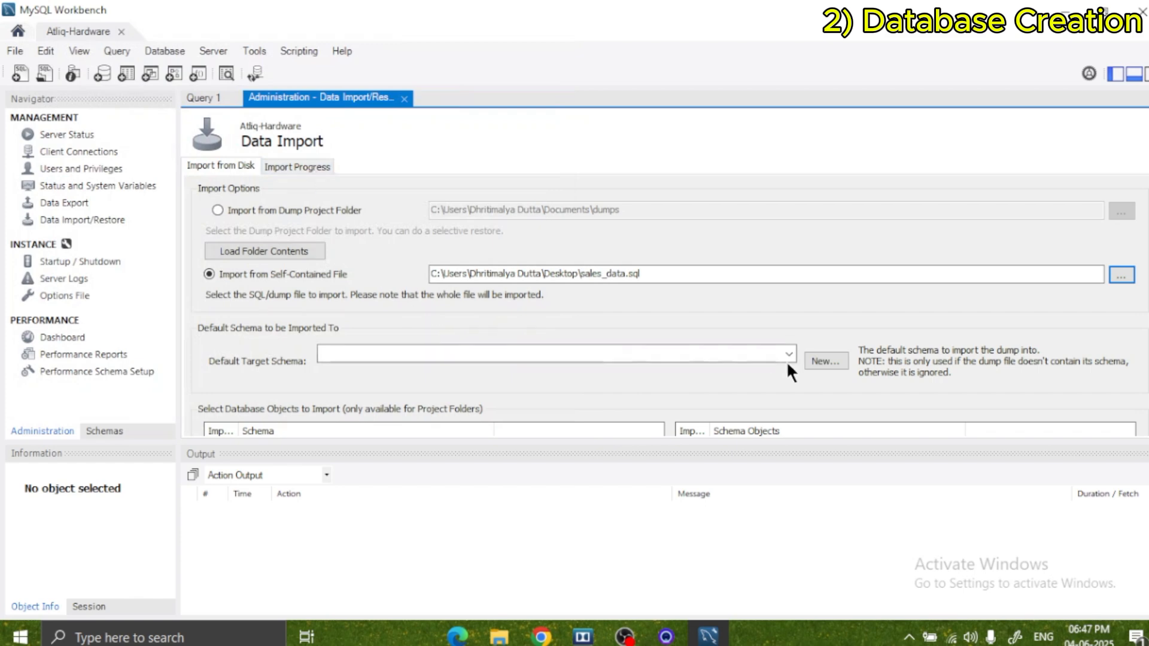
{"action": "left_click", "coordinate": [311, 166]}
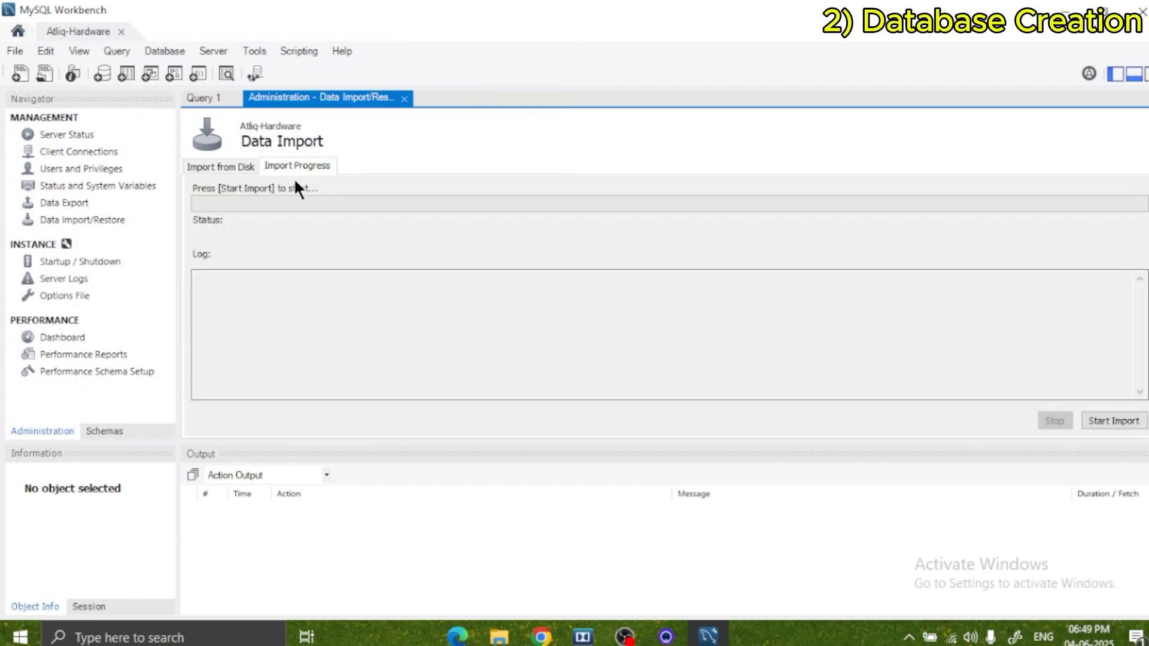
{"action": "left_click", "coordinate": [1120, 422]}
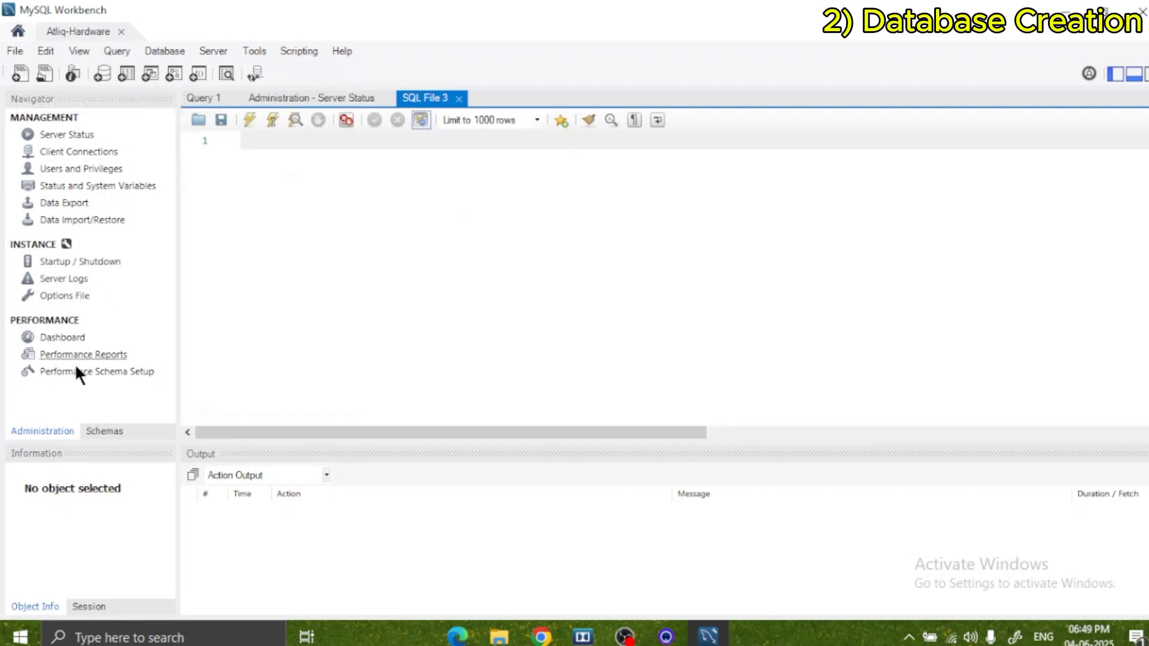
Refresh the schema list and expand the sales schema to show its tables.
{"action": "left_click", "coordinate": [111, 428]}
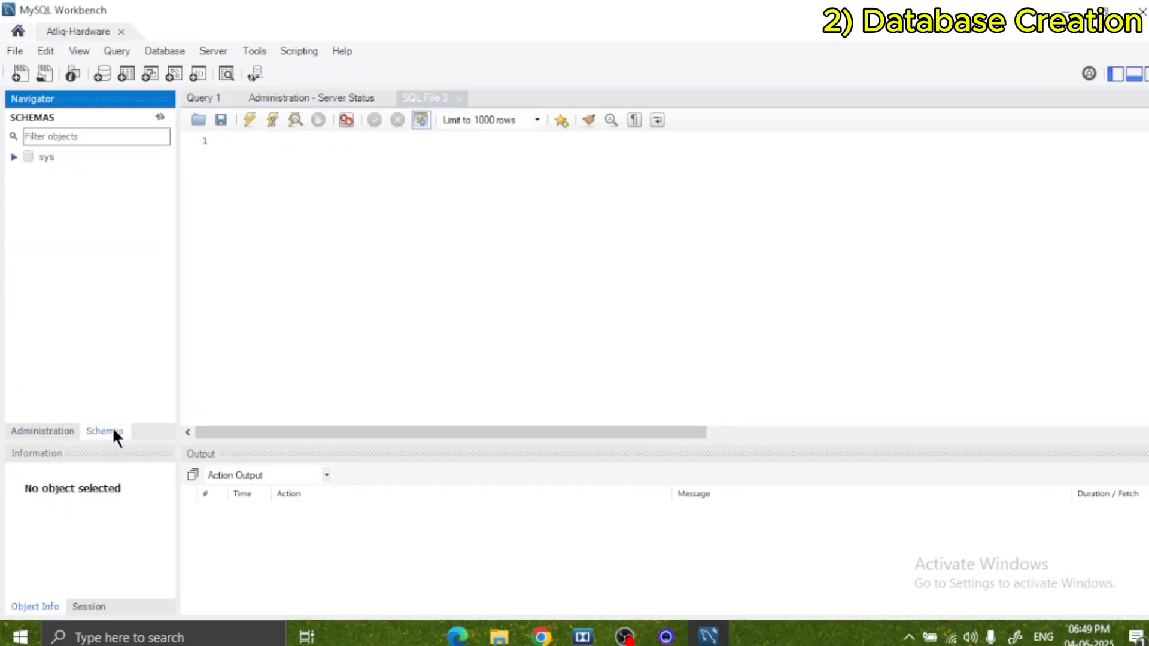
{"action": "left_click", "coordinate": [10, 157]}
{"action": "left_click", "coordinate": [160, 117]}
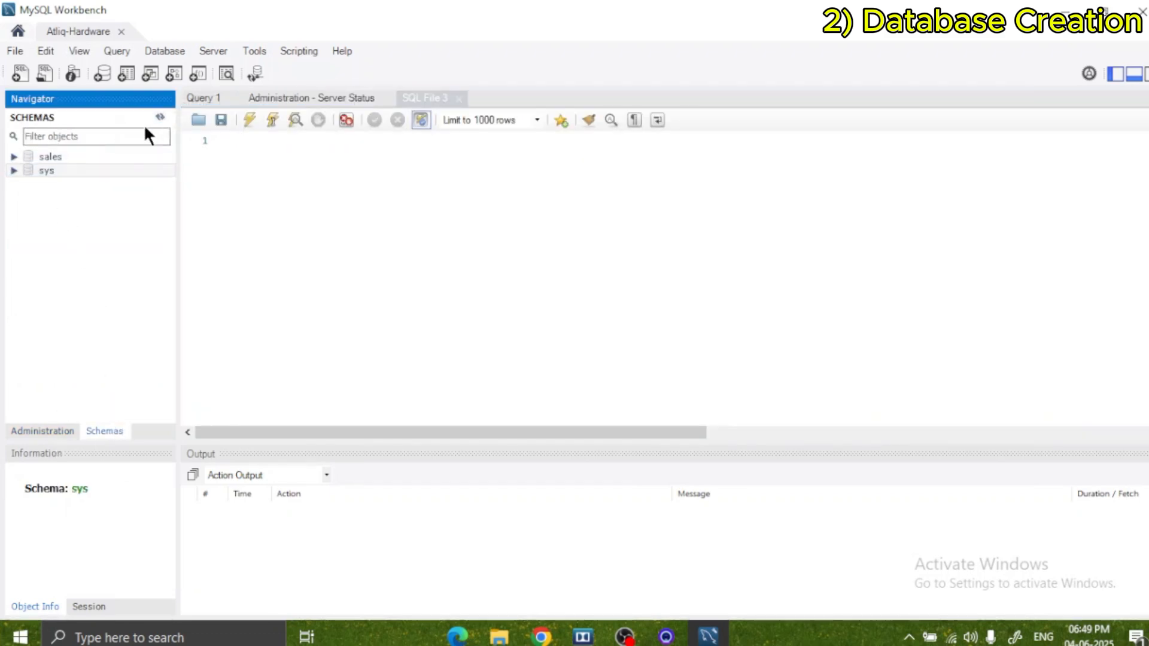
{"action": "left_click", "coordinate": [14, 156]}
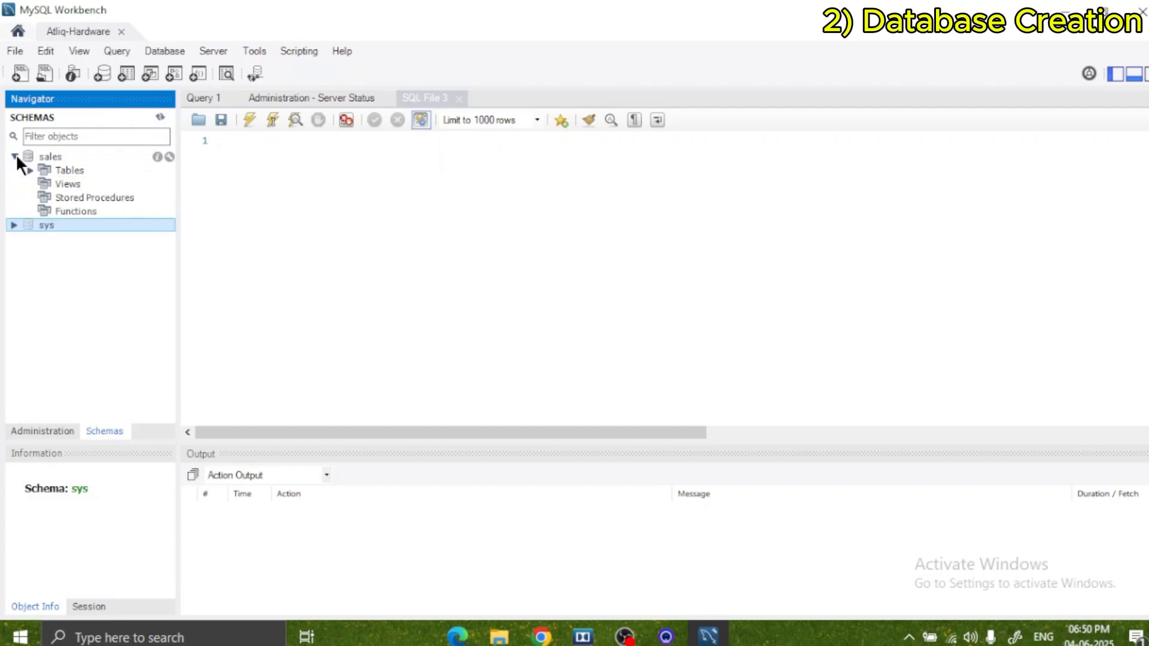
{"action": "left_click", "coordinate": [14, 156]}
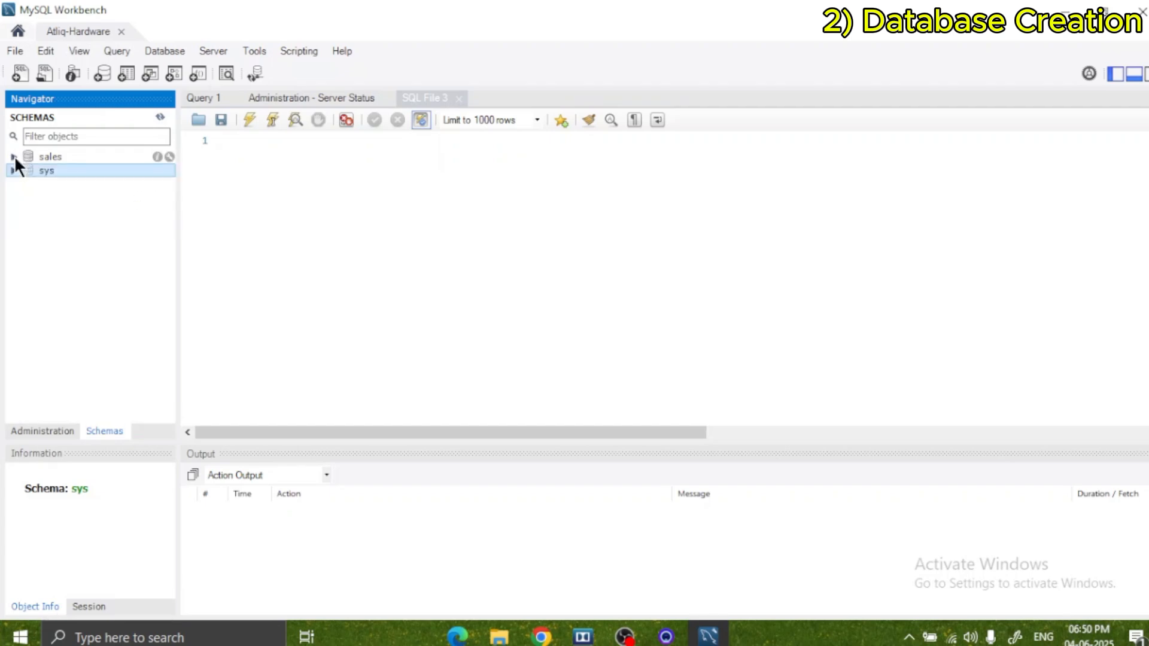
{"action": "left_click", "coordinate": [14, 156]}
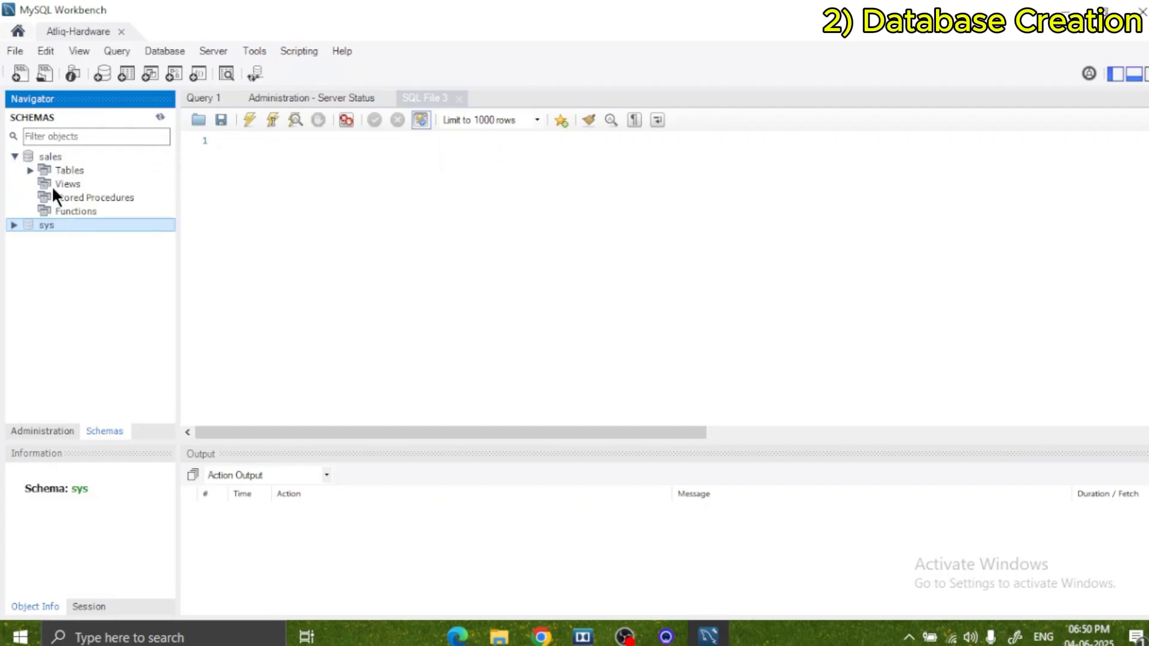
{"action": "left_click", "coordinate": [30, 170]}
{"action": "left_click", "coordinate": [30, 170]}
{"action": "left_click", "coordinate": [31, 170]}
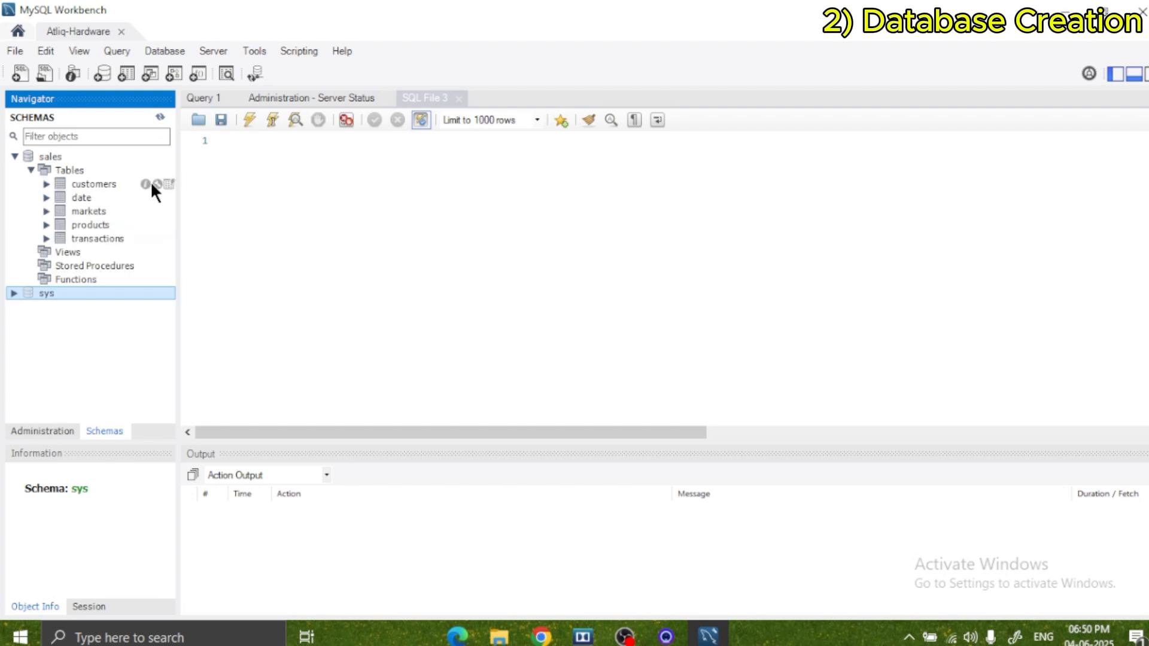
Query the first 1000 rows of the sales schema's customers table and look through the returned records.
{"action": "left_click", "coordinate": [95, 178]}
{"action": "right_click", "coordinate": [94, 178]}
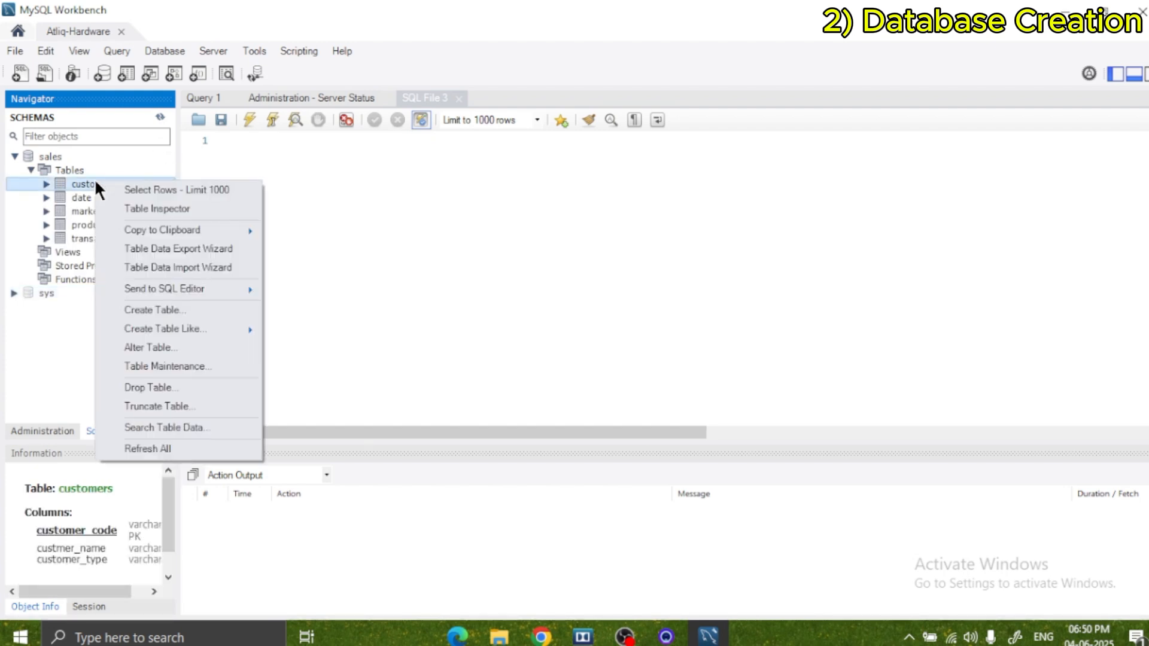
{"action": "left_click", "coordinate": [155, 192]}
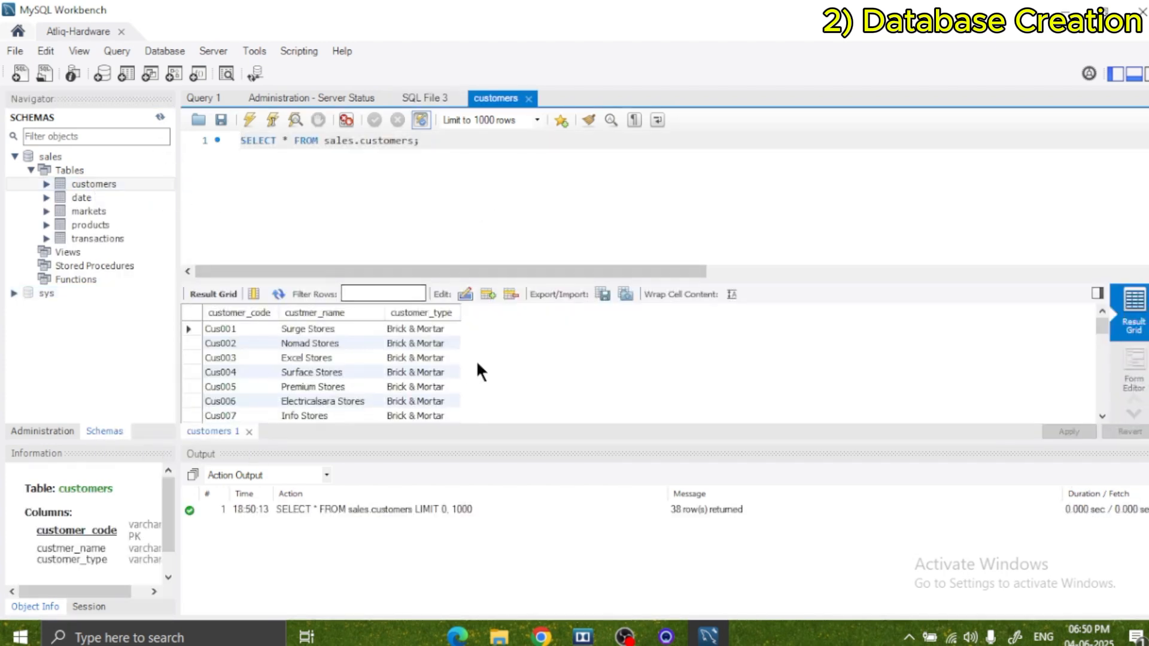
{"action": "scroll", "coordinate": [482, 363], "scroll_direction": "down", "scroll_amount": 3}
{"action": "scroll", "coordinate": [481, 363], "scroll_direction": "up", "scroll_amount": 5}
{"action": "scroll", "coordinate": [484, 361], "scroll_direction": "down", "scroll_amount": 5}
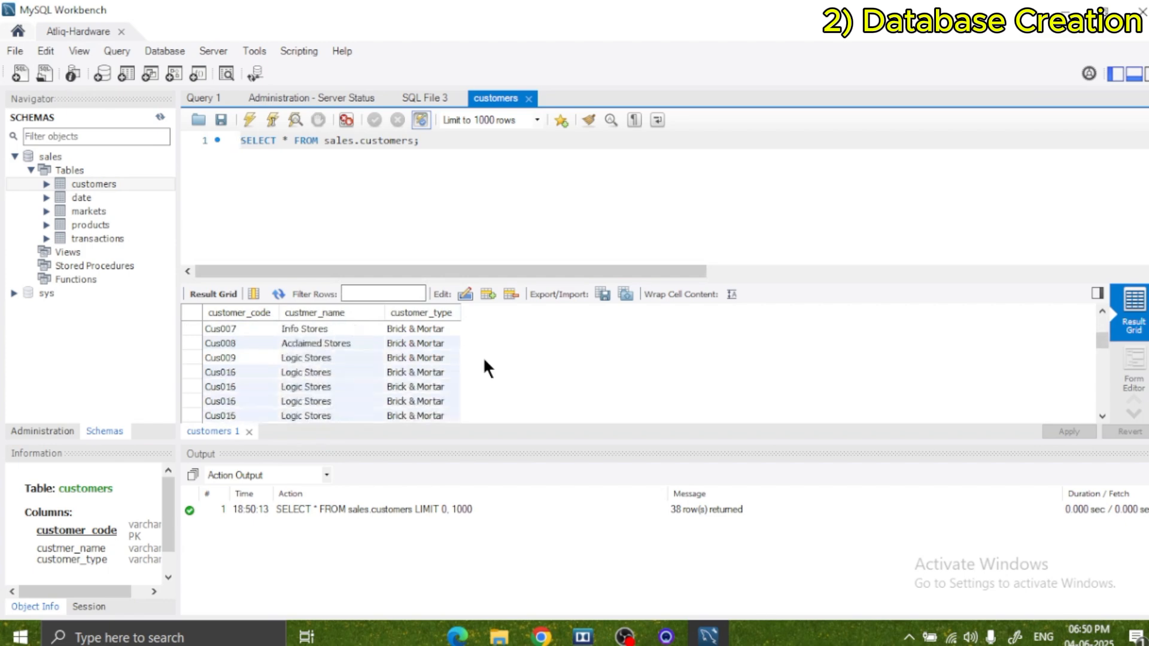
{"action": "scroll", "coordinate": [485, 359], "scroll_direction": "up", "scroll_amount": 5}
{"action": "scroll", "coordinate": [483, 353], "scroll_direction": "down", "scroll_amount": 4}
{"action": "scroll", "coordinate": [481, 350], "scroll_direction": "up", "scroll_amount": 5}
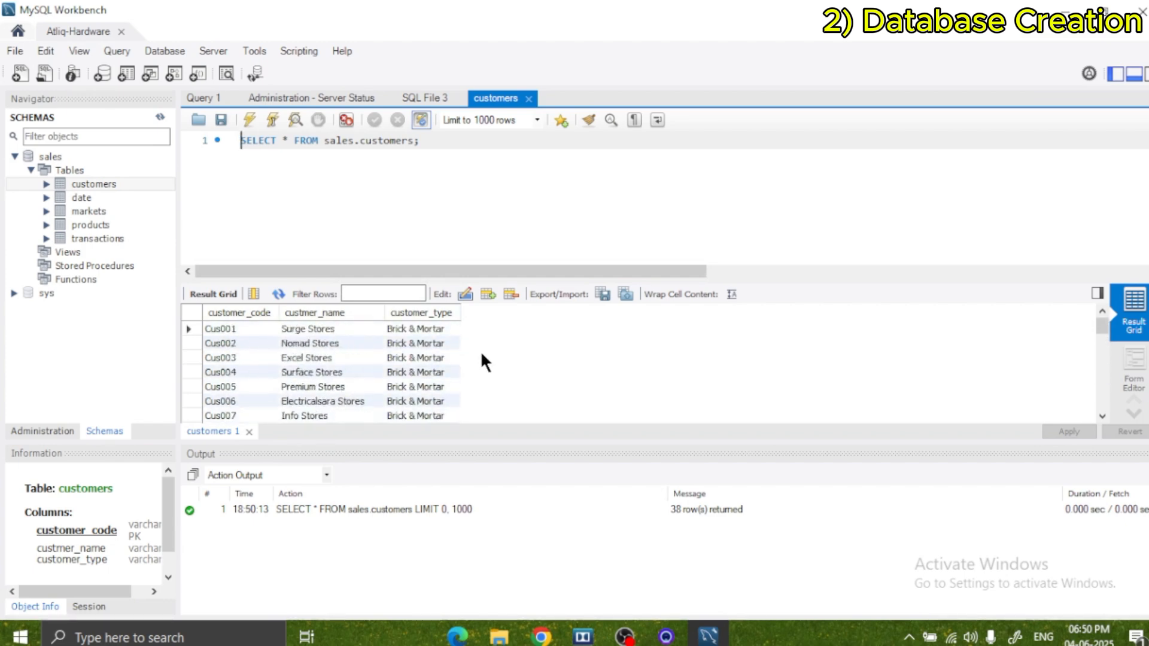
{"action": "scroll", "coordinate": [480, 350], "scroll_direction": "down", "scroll_amount": 6}
{"action": "scroll", "coordinate": [479, 349], "scroll_direction": "up", "scroll_amount": 6}
Query the first 1000 rows of the date table and look through its date, year and month columns.
{"action": "right_click", "coordinate": [110, 194]}
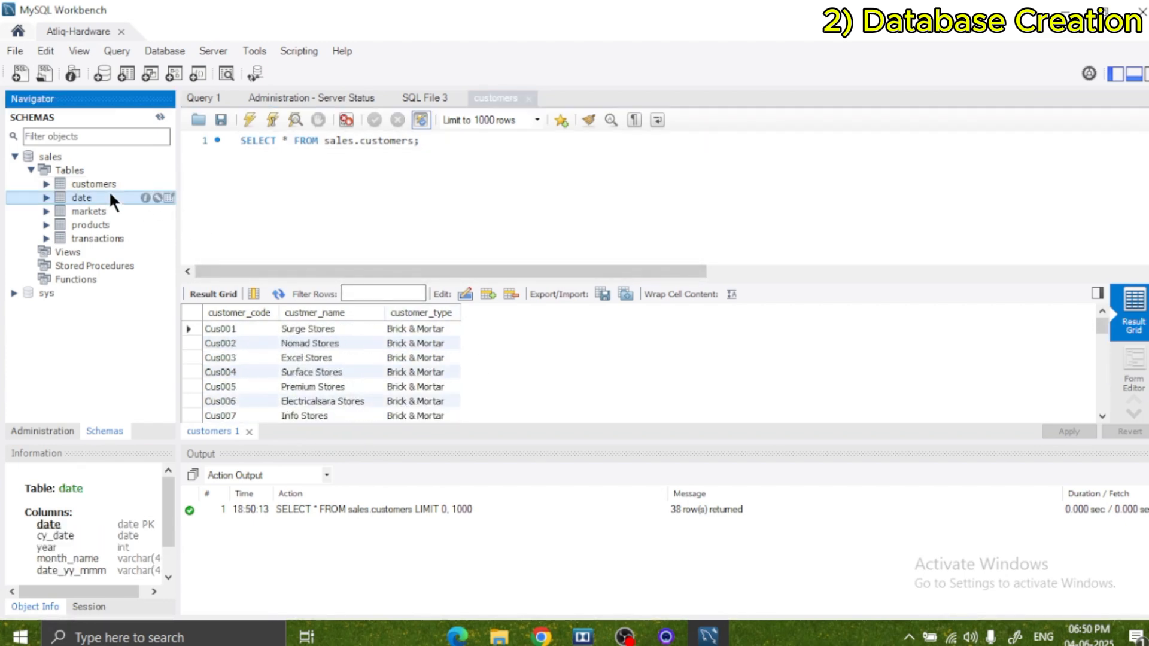
{"action": "left_click", "coordinate": [148, 204]}
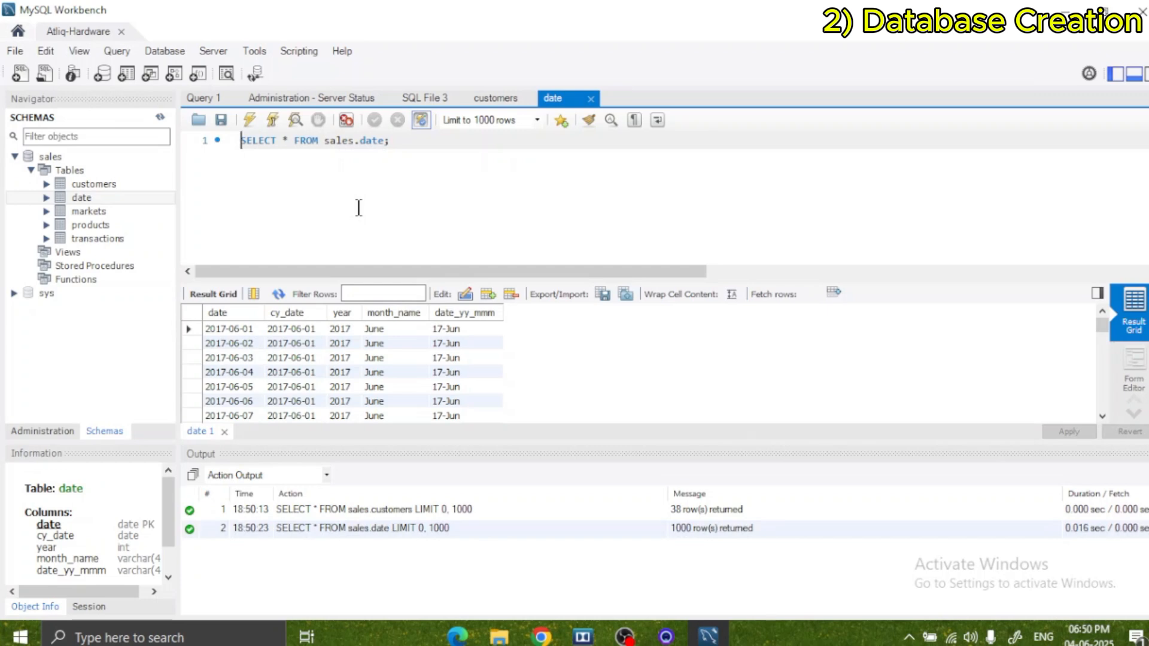
{"action": "scroll", "coordinate": [372, 206], "scroll_direction": "up", "scroll_amount": 1, "text": "ctrl"}
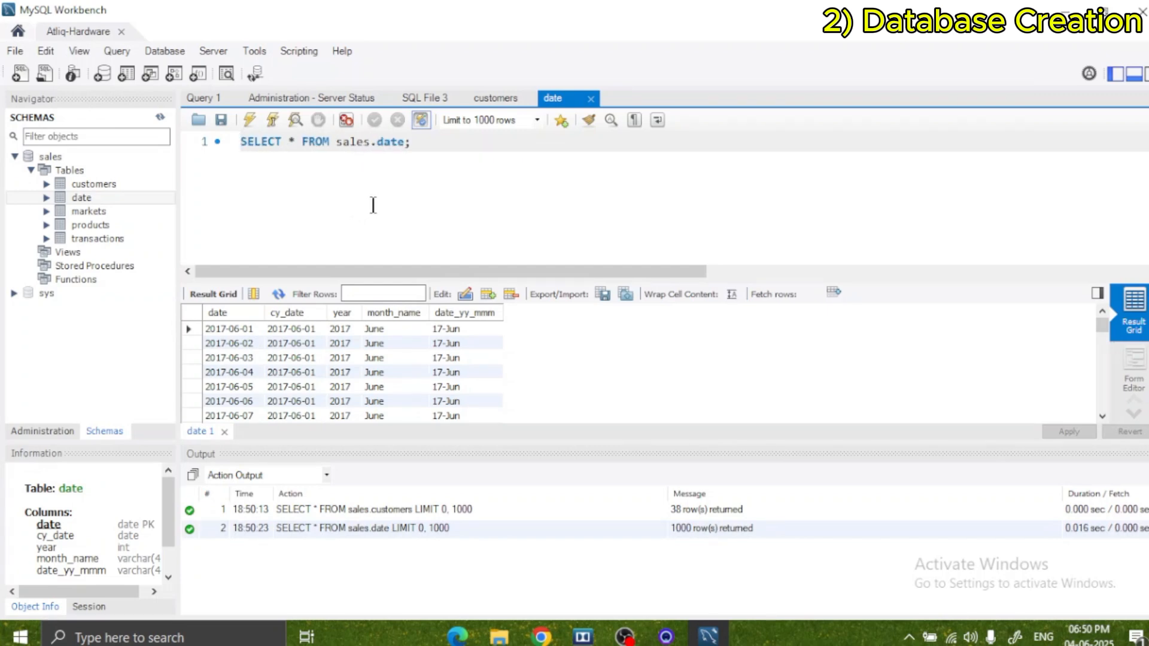
{"action": "scroll", "coordinate": [373, 205], "scroll_direction": "up", "scroll_amount": 3, "text": "ctrl"}
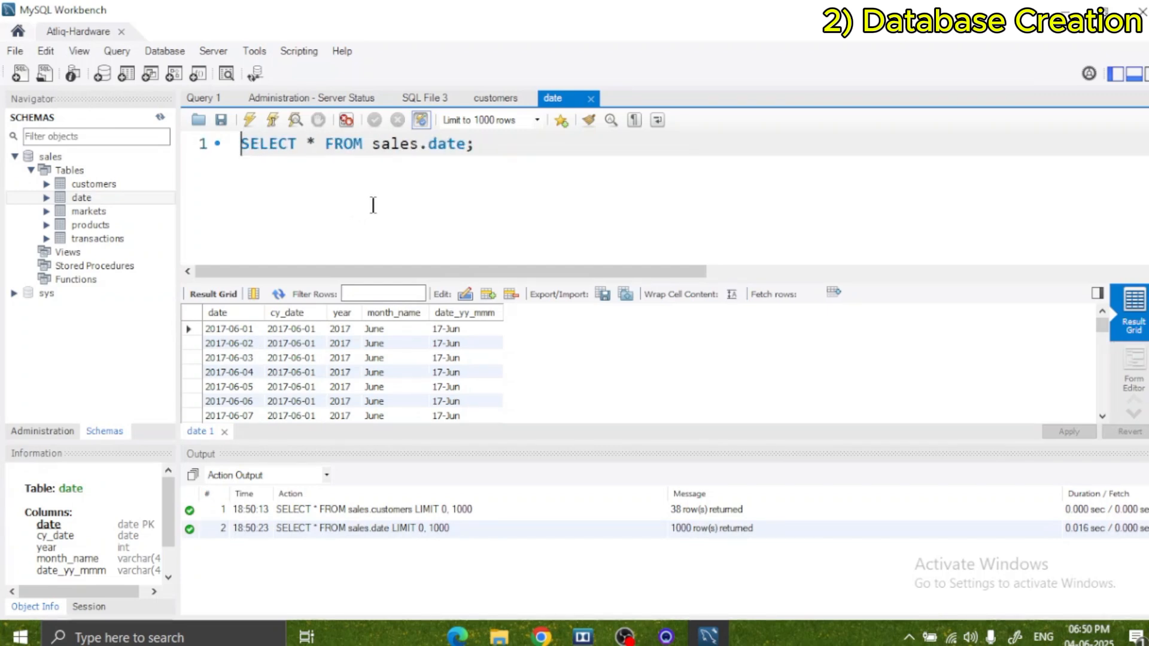
{"action": "scroll", "coordinate": [426, 203], "scroll_direction": "down", "scroll_amount": 1, "text": "ctrl"}
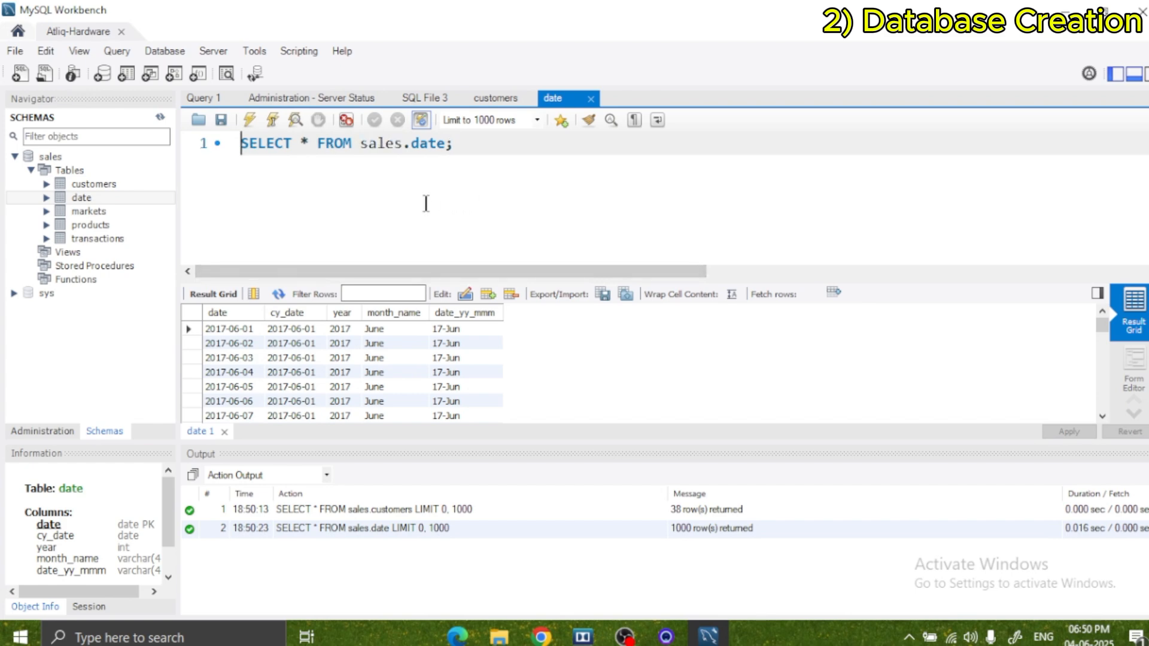
{"action": "scroll", "coordinate": [425, 204], "scroll_direction": "down", "scroll_amount": 1, "text": "ctrl"}
{"action": "scroll", "coordinate": [452, 362], "scroll_direction": "down", "scroll_amount": 5}
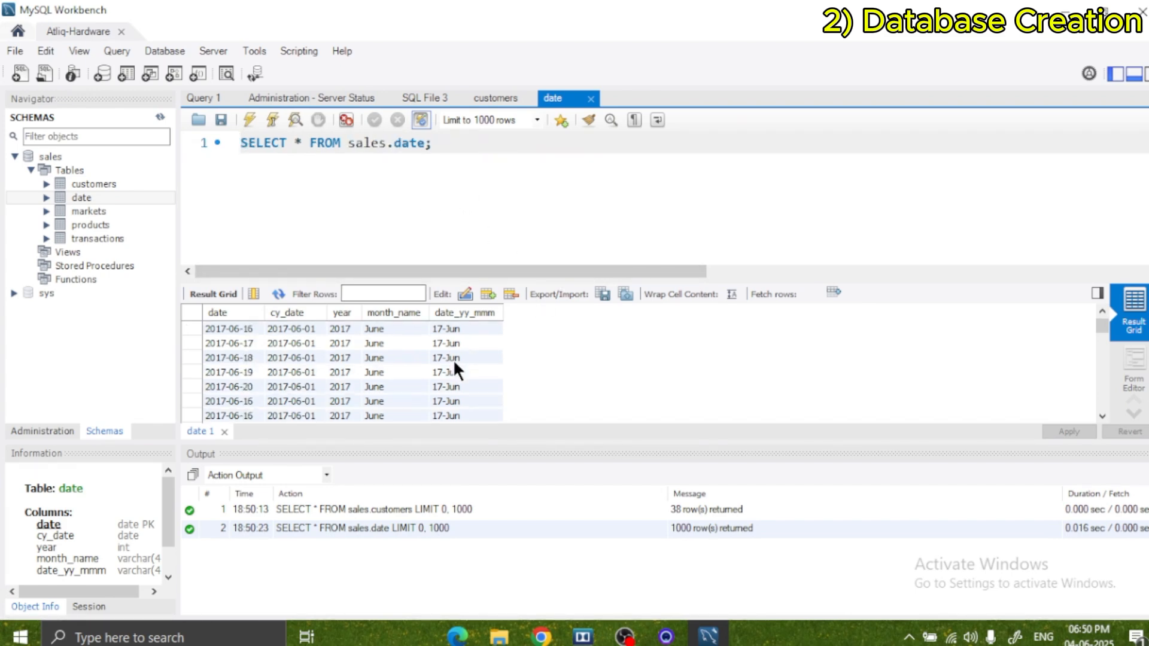
{"action": "scroll", "coordinate": [453, 358], "scroll_direction": "up", "scroll_amount": 5}
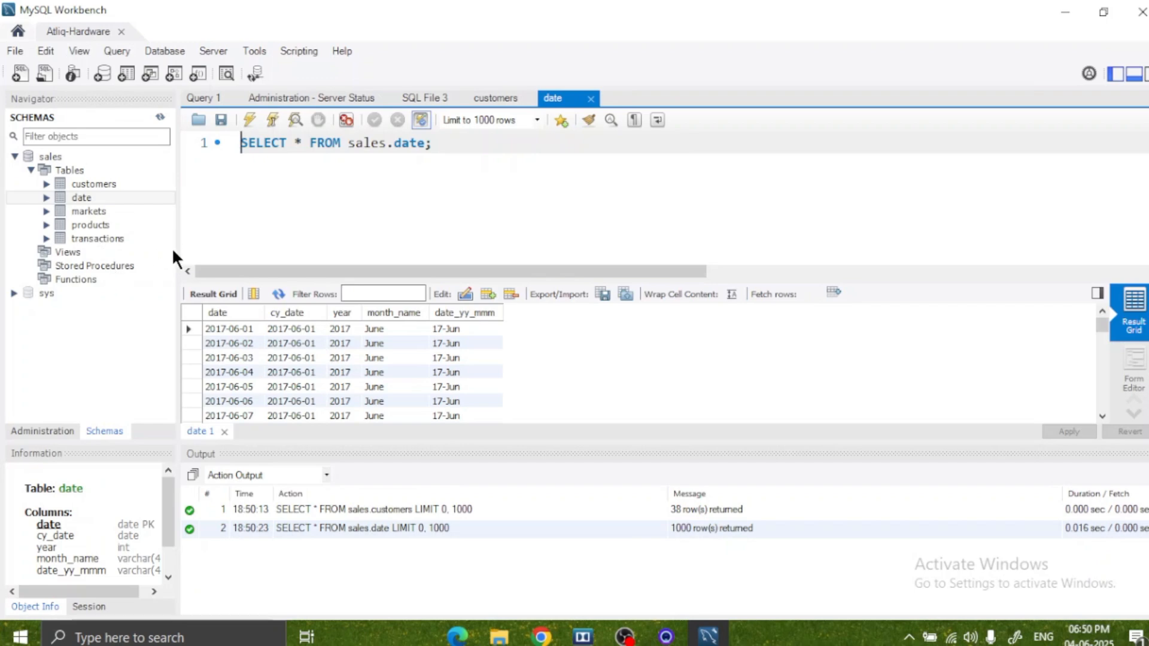
{"action": "left_click", "coordinate": [756, 235]}
{"action": "type", "text": "1"}
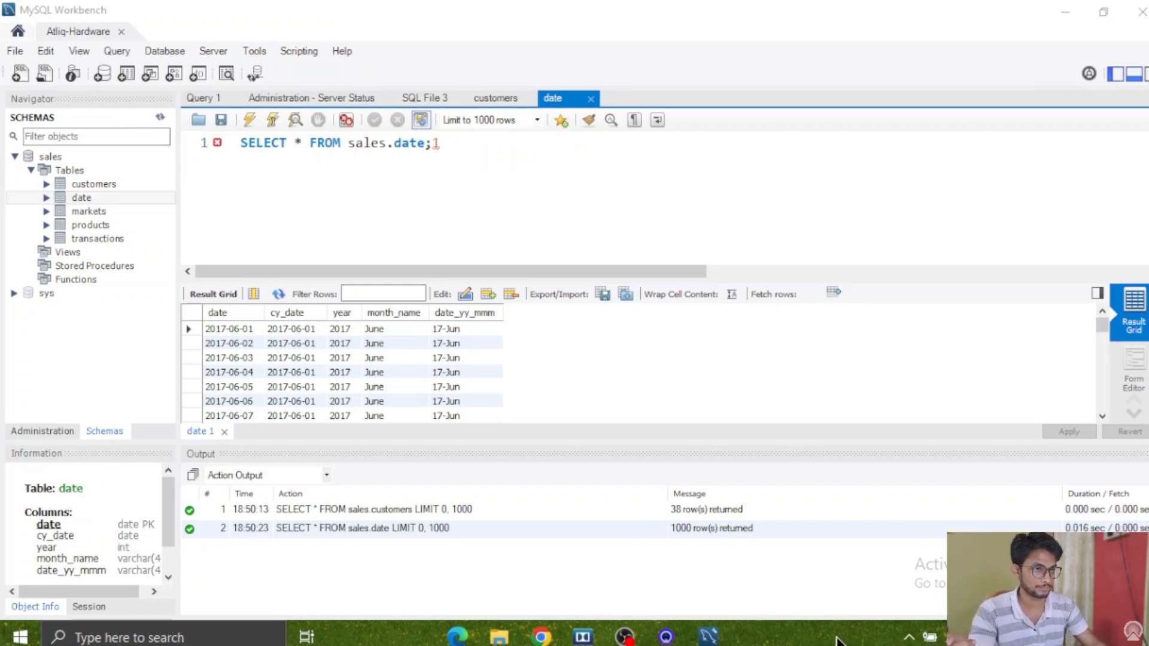
{"action": "left_click", "coordinate": [551, 246]}
{"action": "type", "text": "1"}
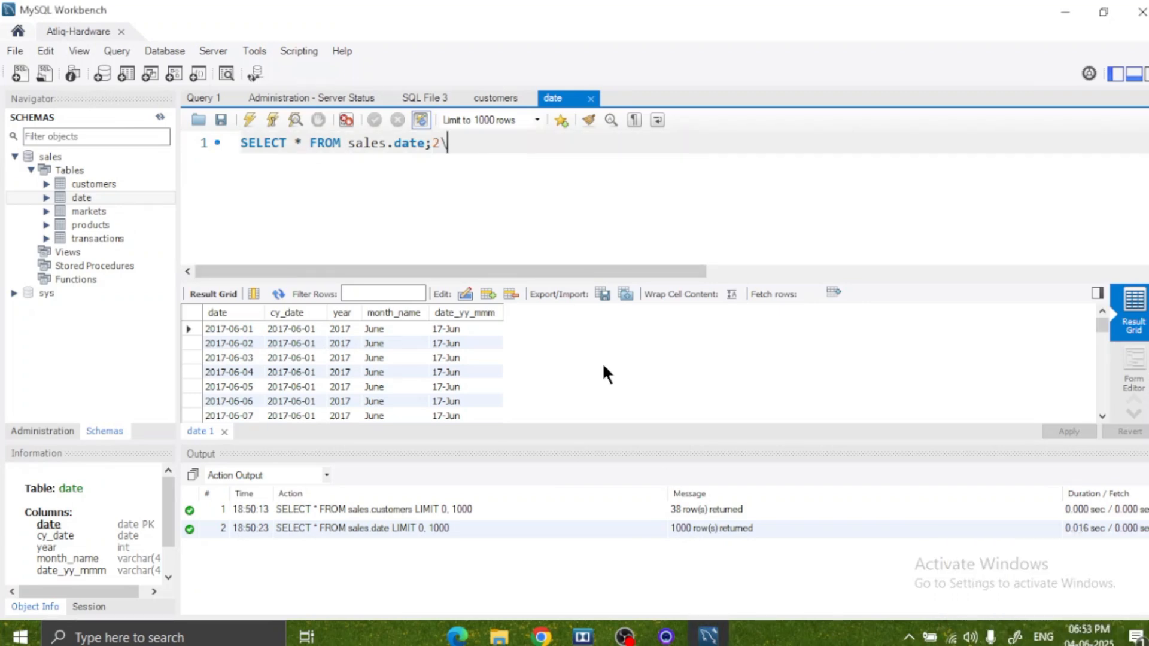
{"action": "type", "text": "\\\\\\\\\\"}
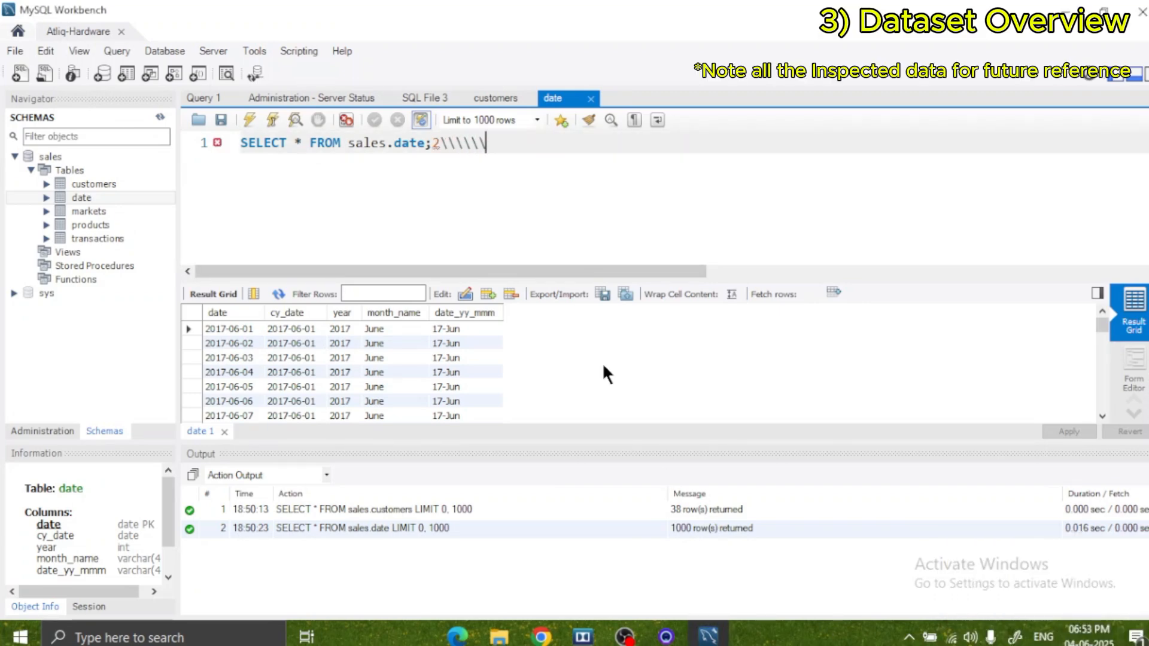
{"action": "key", "text": "BackSpace"}
{"action": "key", "text": "BackSpace"}
{"action": "key", "text": "BackSpace"}
{"action": "key", "text": "BackSpace"}
{"action": "key", "text": "BackSpace"}
{"action": "key", "text": "BackSpace"}
{"action": "key", "text": "BackSpace"}
Query the customers table again in a new tab and examine its customer codes, names and types through the last record.
{"action": "left_click", "coordinate": [134, 184]}
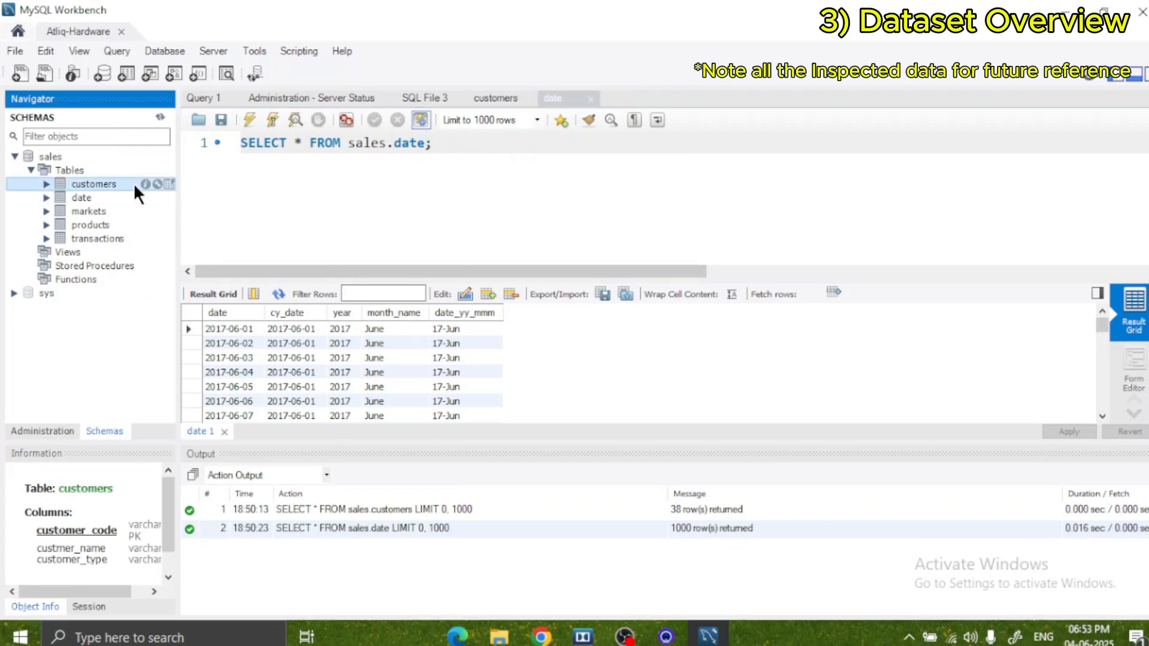
{"action": "right_click", "coordinate": [112, 186]}
{"action": "left_click", "coordinate": [151, 191]}
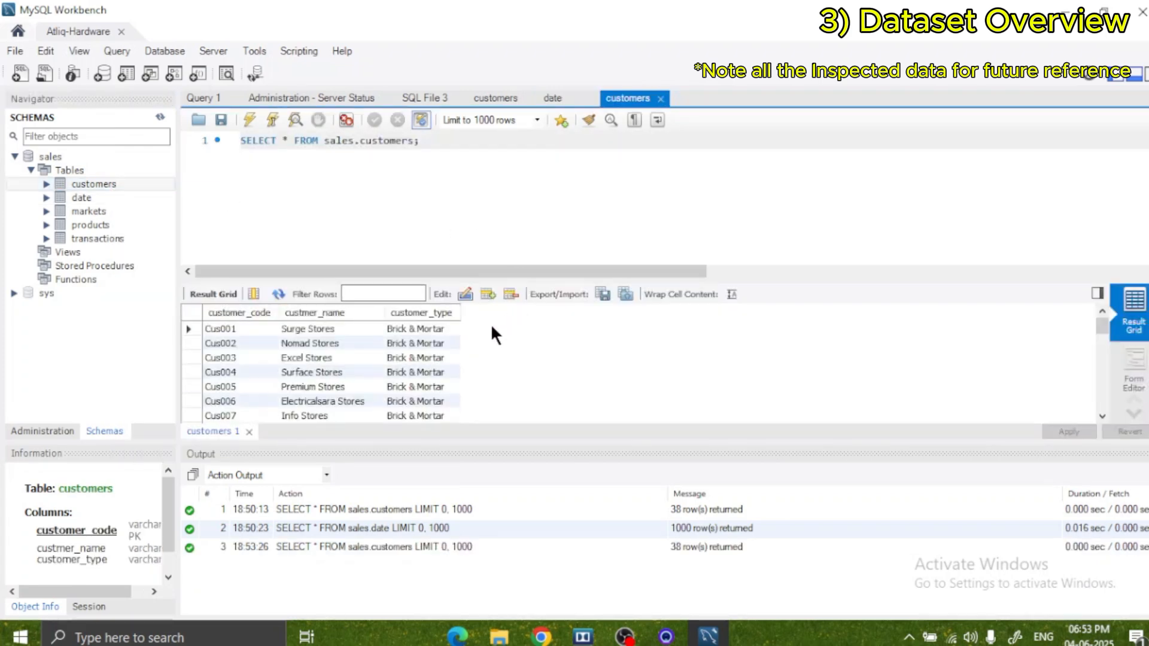
{"action": "scroll", "coordinate": [455, 356], "scroll_direction": "down", "scroll_amount": 3}
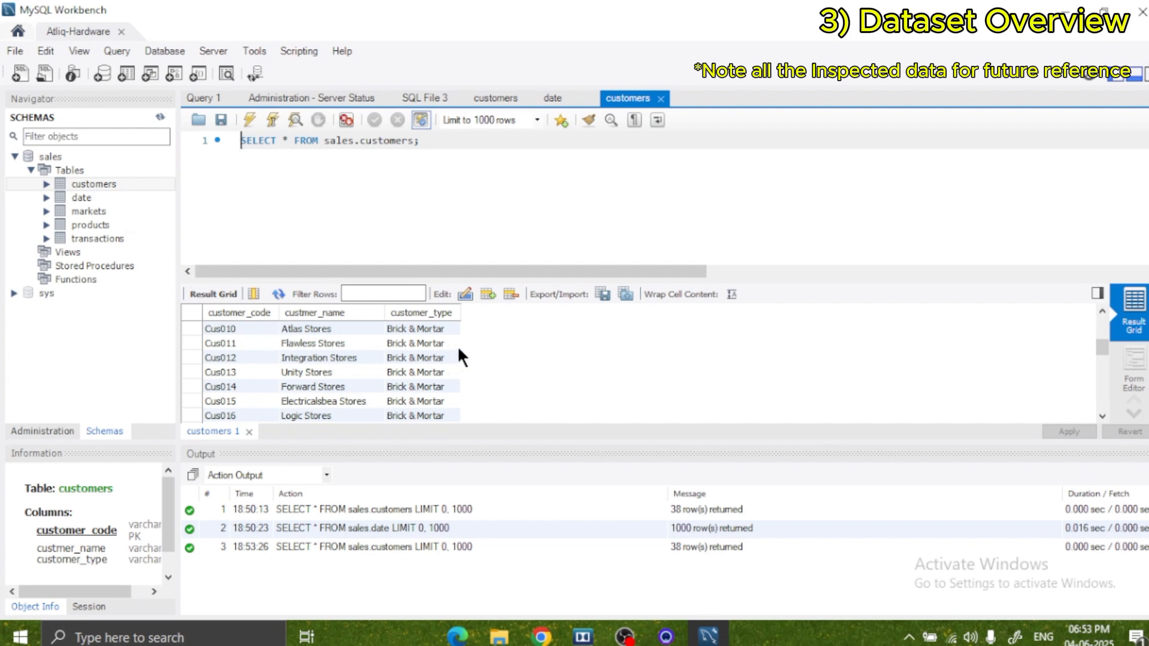
{"action": "scroll", "coordinate": [461, 347], "scroll_direction": "up", "scroll_amount": 3}
{"action": "scroll", "coordinate": [459, 343], "scroll_direction": "down", "scroll_amount": 3}
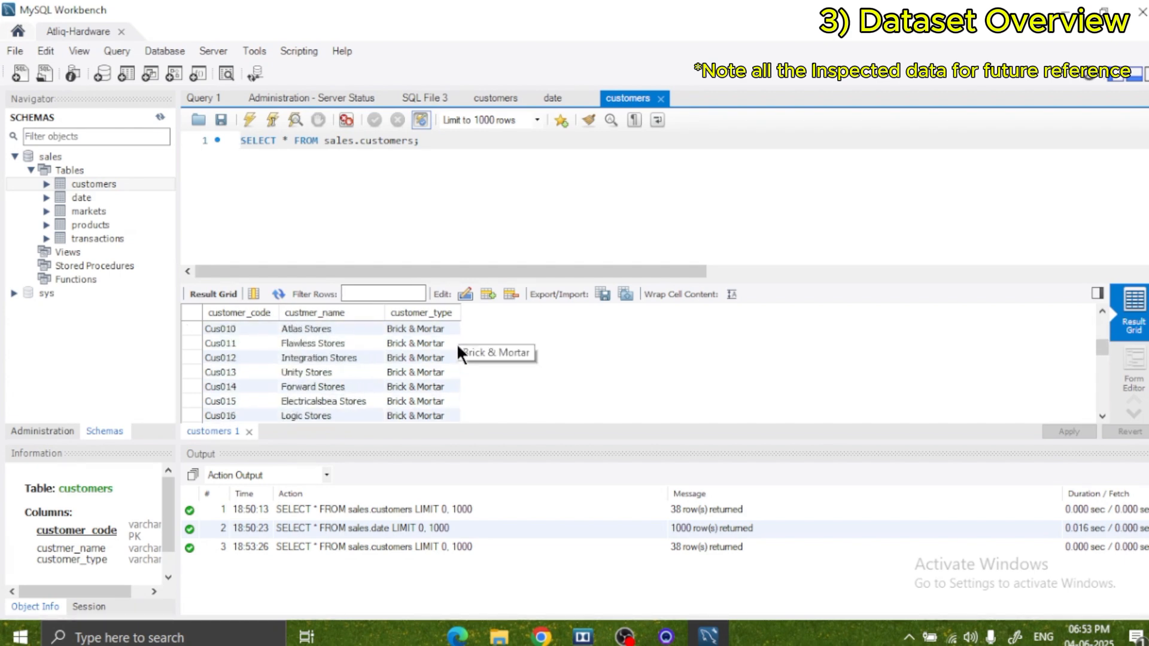
{"action": "scroll", "coordinate": [455, 343], "scroll_direction": "down", "scroll_amount": 4}
{"action": "scroll", "coordinate": [452, 348], "scroll_direction": "down", "scroll_amount": 4}
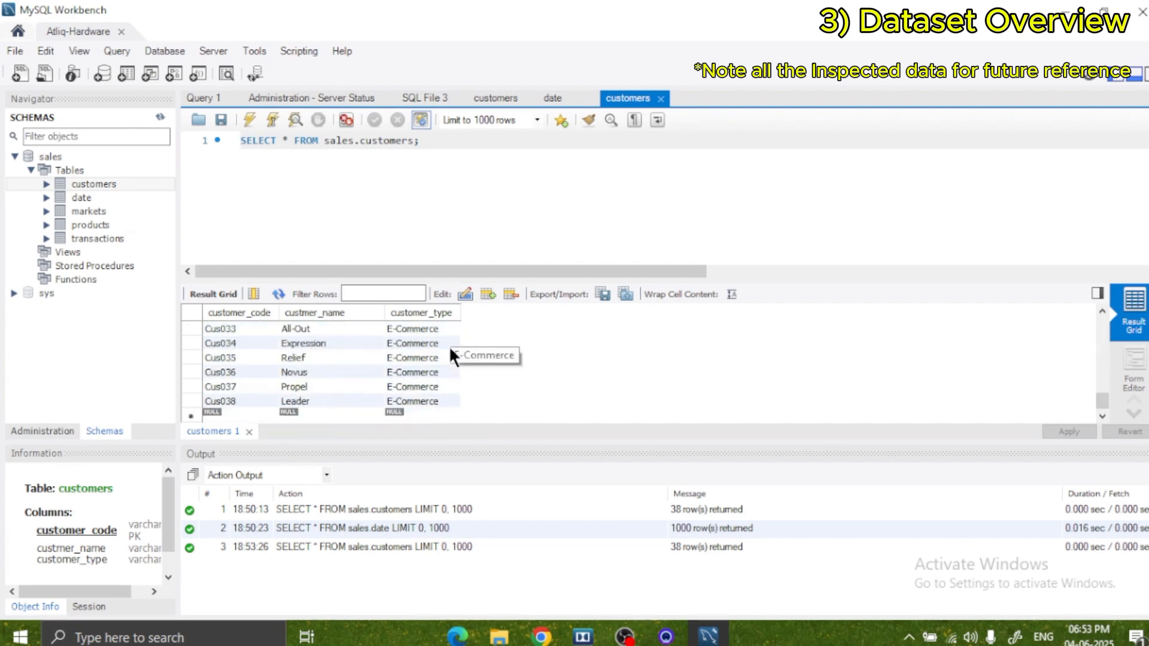
{"action": "scroll", "coordinate": [490, 360], "scroll_direction": "up", "scroll_amount": 8}
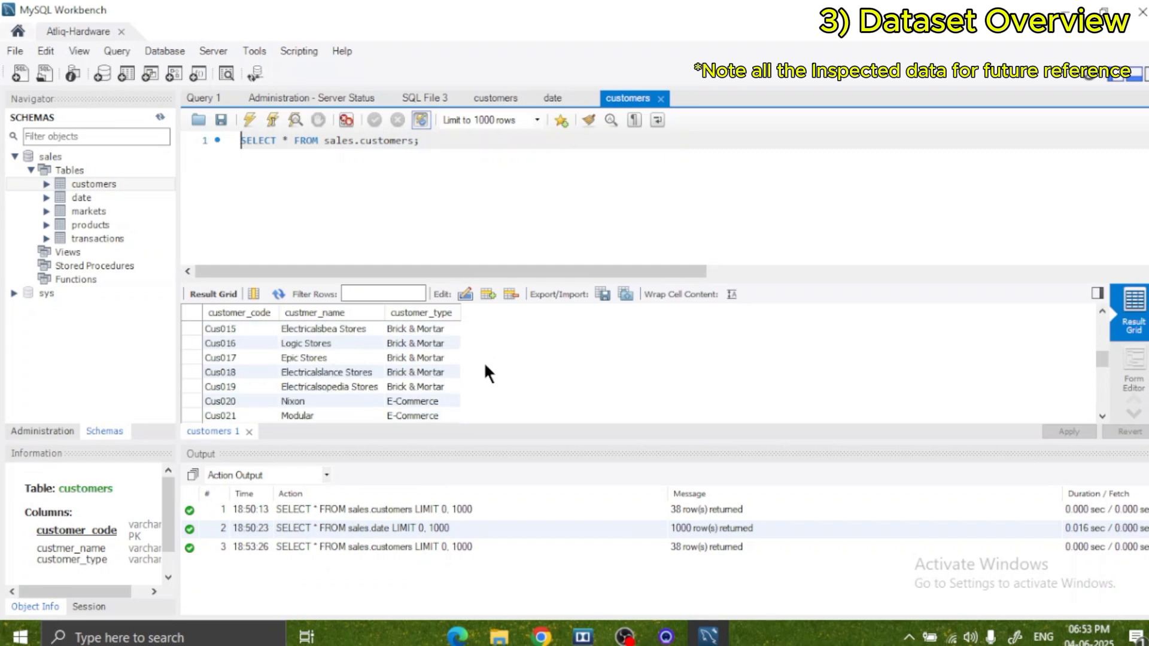
{"action": "scroll", "coordinate": [480, 357], "scroll_direction": "down", "scroll_amount": 2}
{"action": "scroll", "coordinate": [479, 358], "scroll_direction": "up", "scroll_amount": 6}
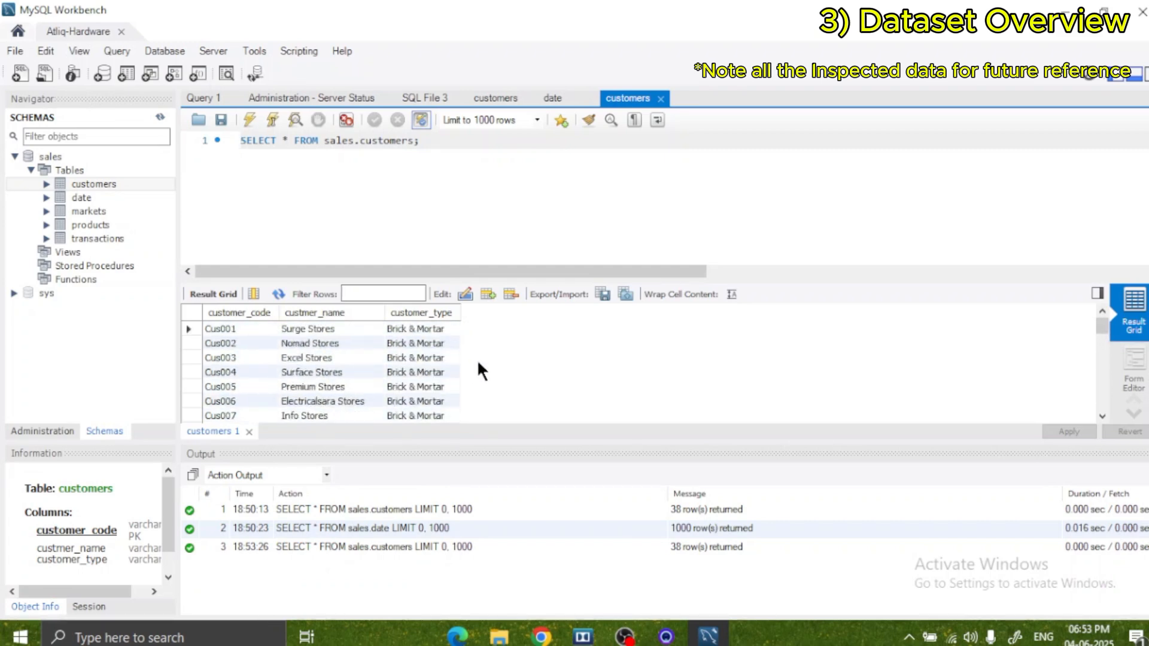
Query the first 1000 rows of the date table again and of the markets table, looking through the market codes, names and zones.
{"action": "right_click", "coordinate": [84, 196]}
{"action": "left_click", "coordinate": [126, 203]}
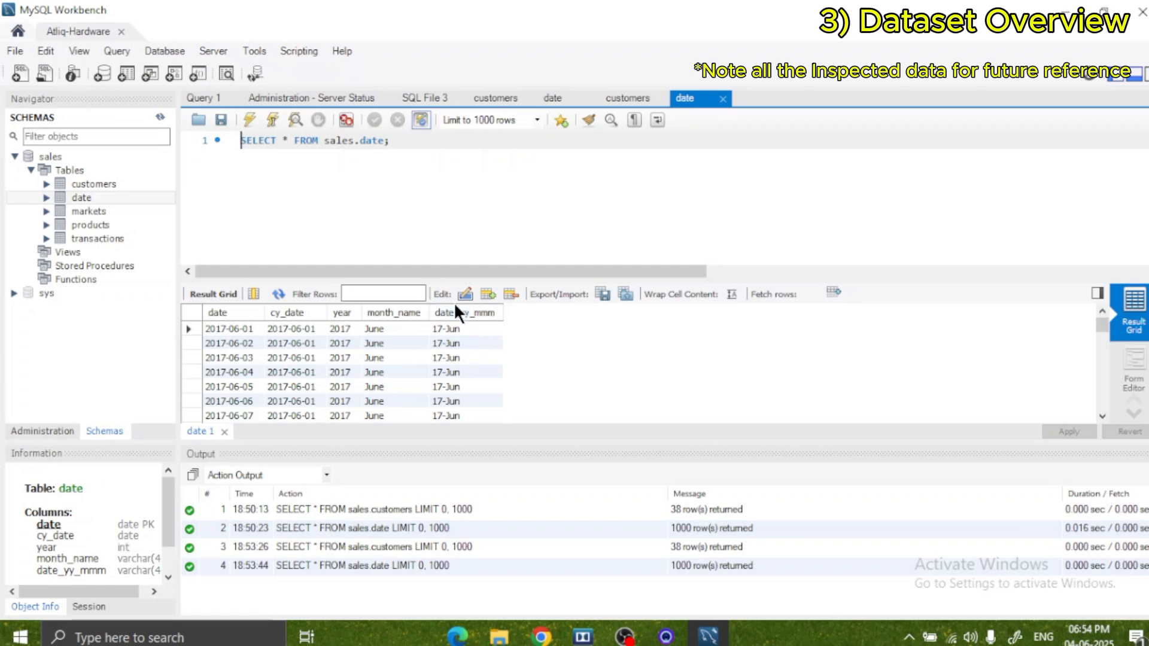
{"action": "left_click", "coordinate": [105, 209]}
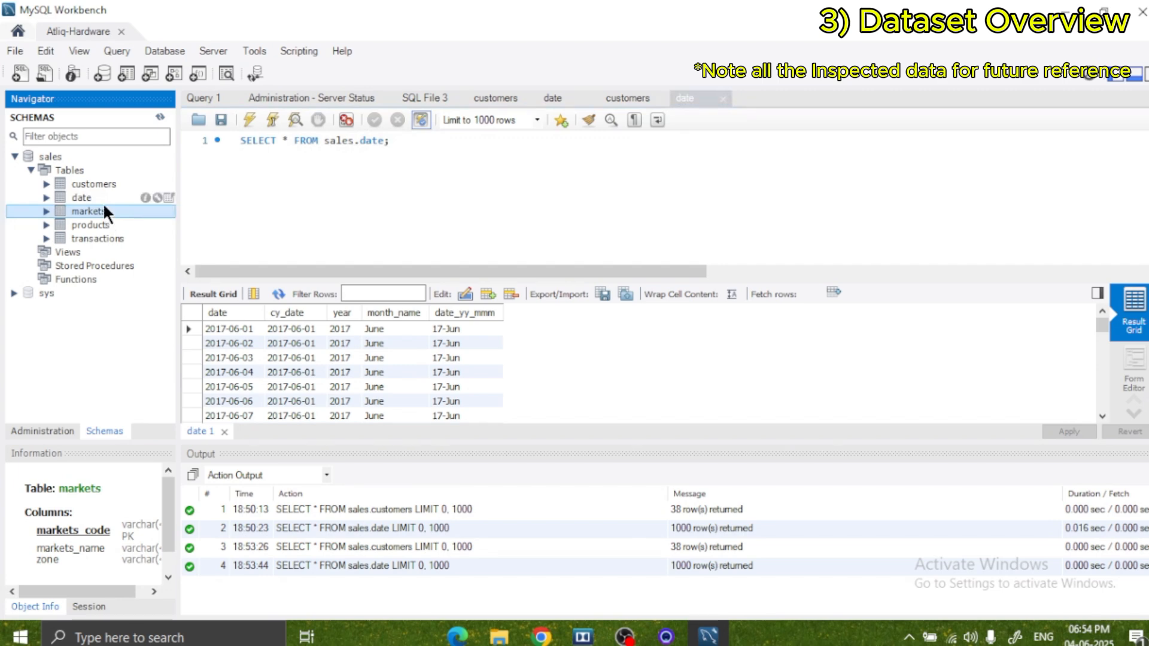
{"action": "right_click", "coordinate": [92, 211]}
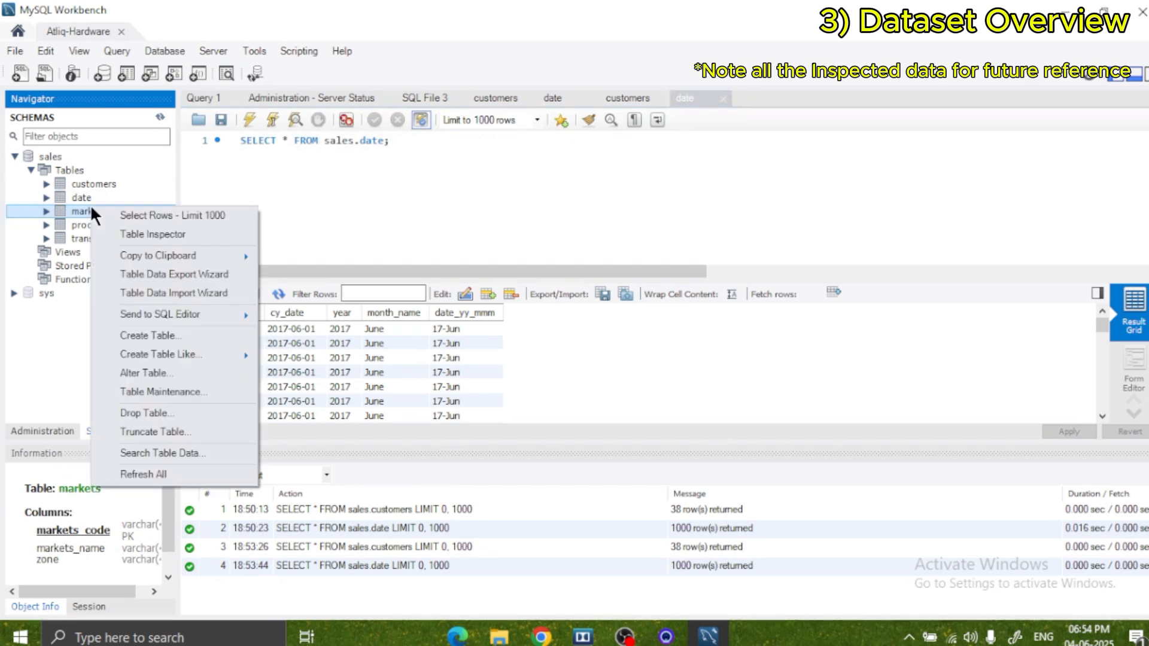
{"action": "left_click", "coordinate": [126, 213]}
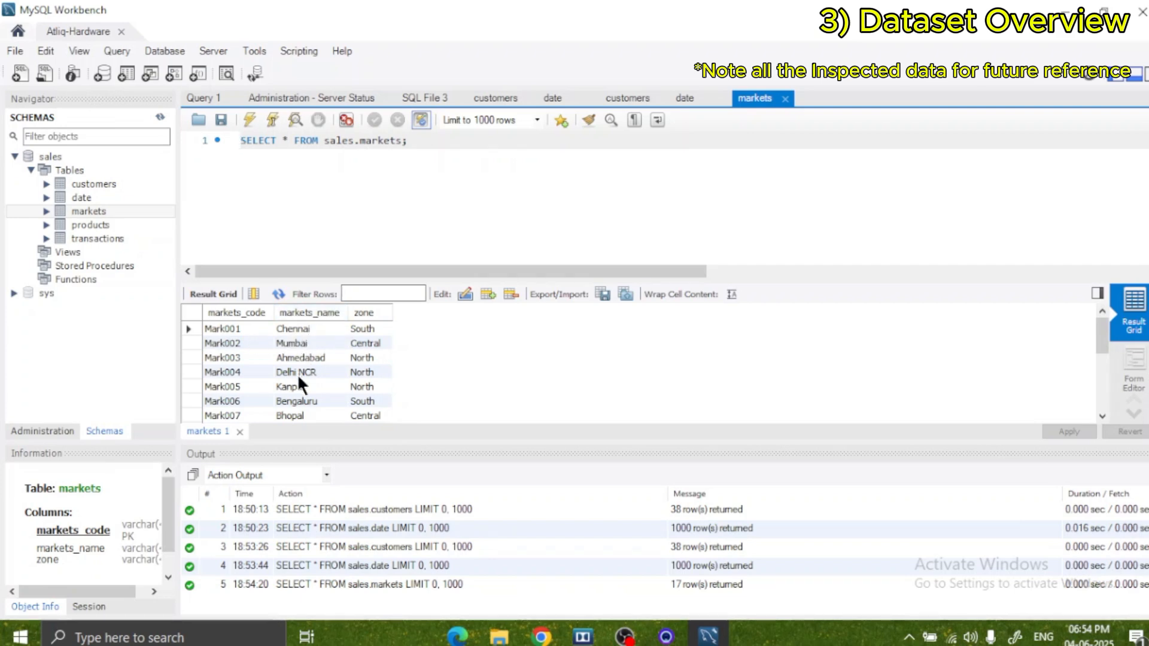
{"action": "scroll", "coordinate": [407, 383], "scroll_direction": "down", "scroll_amount": 4}
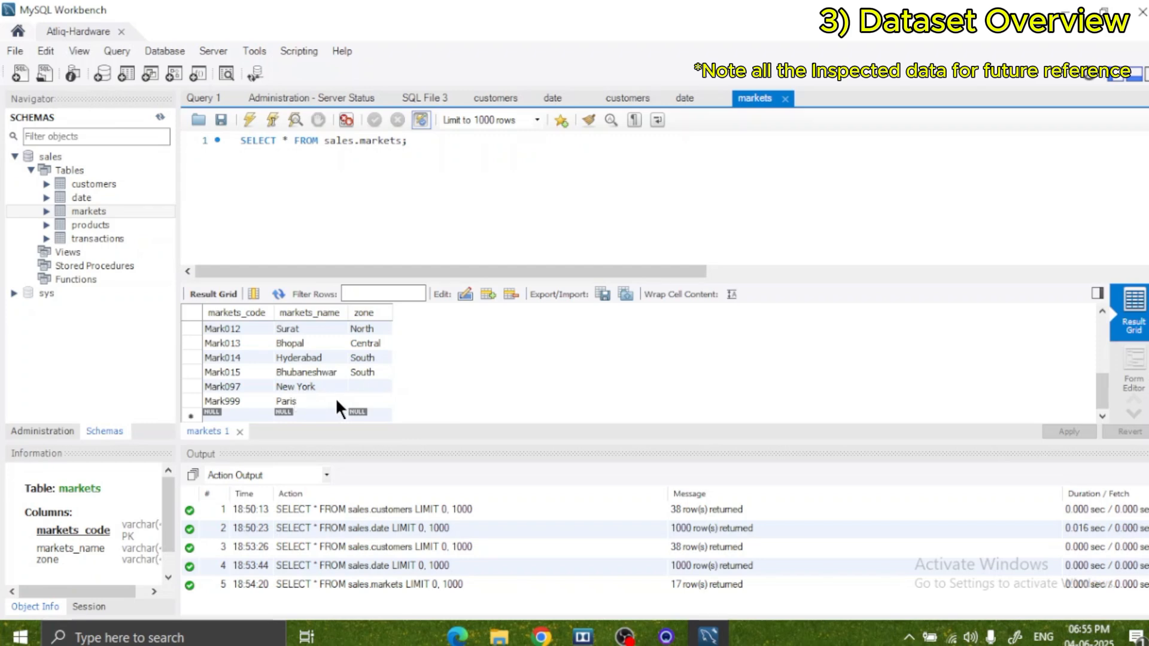
Query the first 1000 rows of the products table and look through its product codes and product types.
{"action": "left_click", "coordinate": [99, 224]}
{"action": "right_click", "coordinate": [98, 224]}
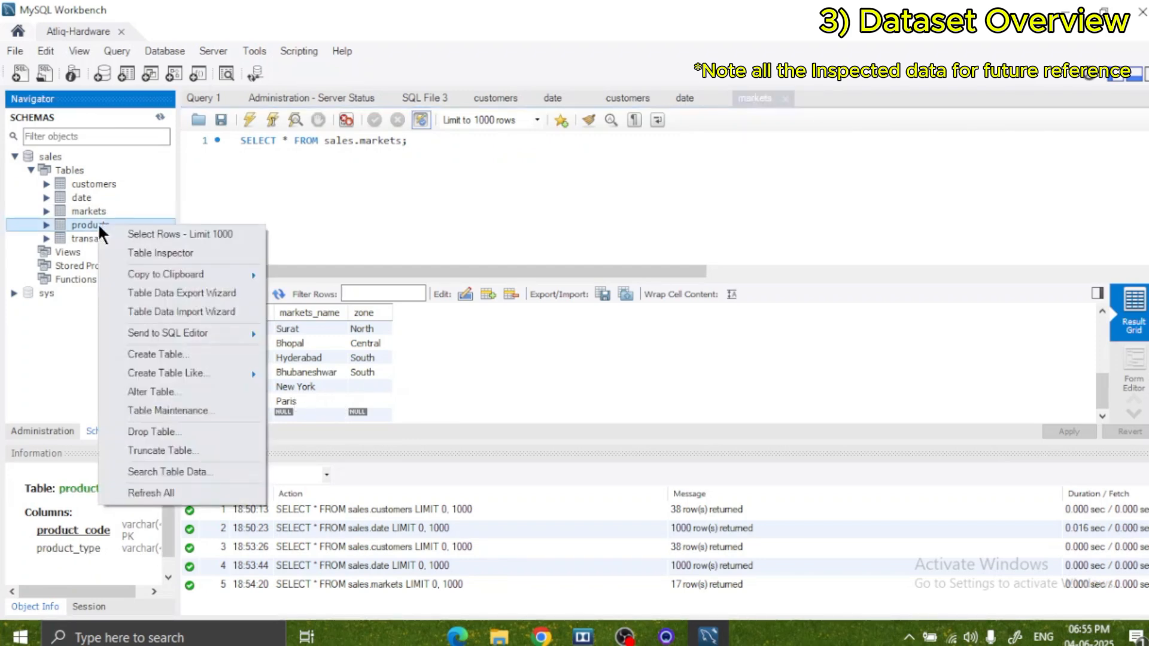
{"action": "left_click", "coordinate": [157, 235]}
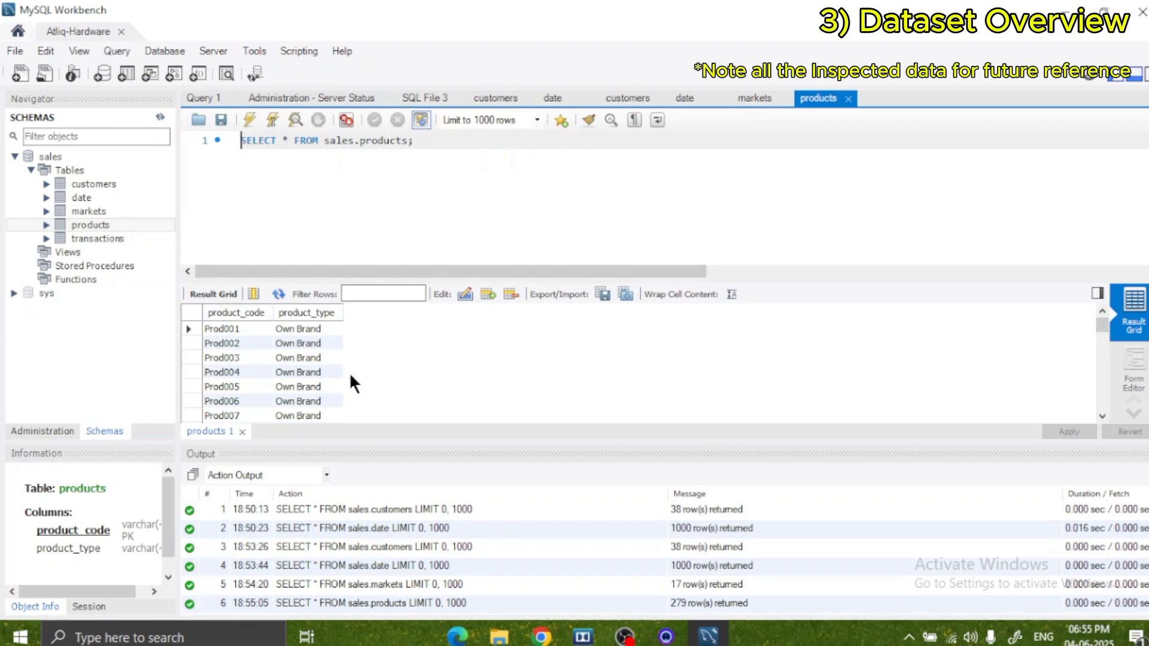
{"action": "scroll", "coordinate": [305, 386], "scroll_direction": "down", "scroll_amount": 1}
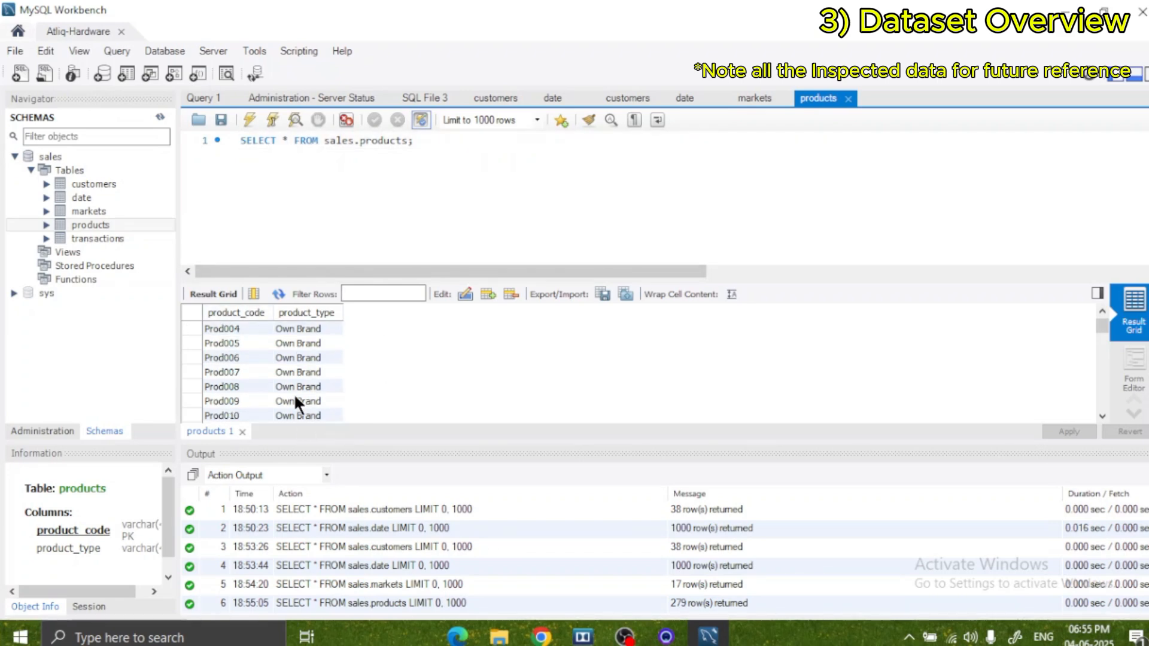
{"action": "scroll", "coordinate": [297, 390], "scroll_direction": "down", "scroll_amount": 15}
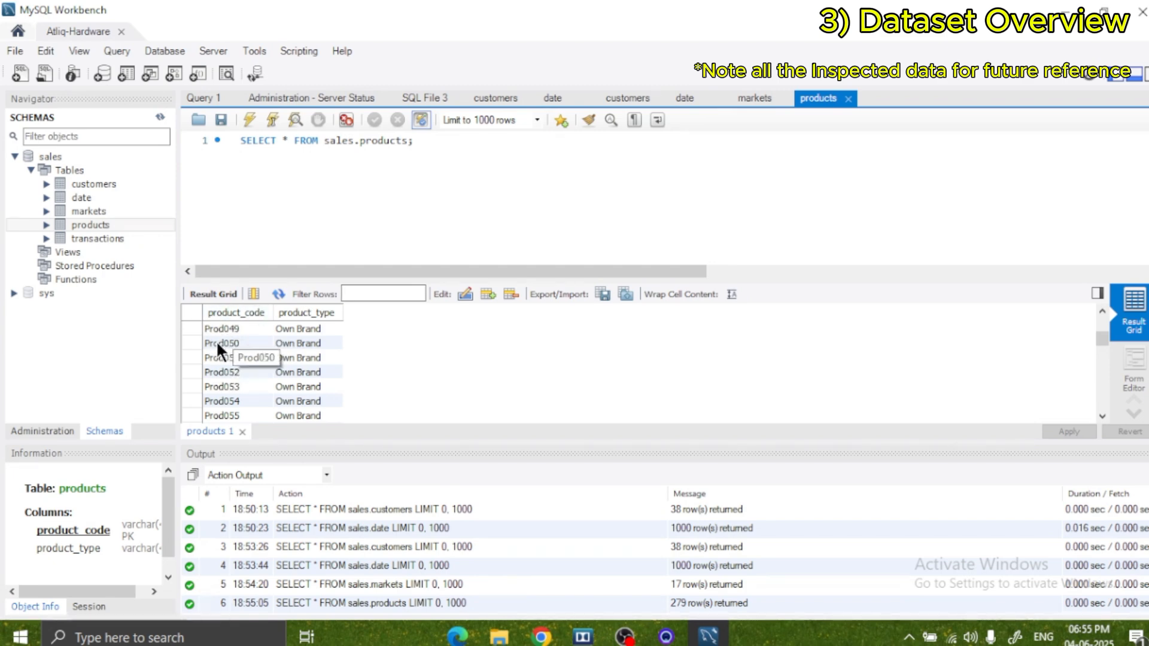
Query the first 1000 rows of the transactions table and examine the sales amounts and currencies in its opening rows.
{"action": "right_click", "coordinate": [108, 239]}
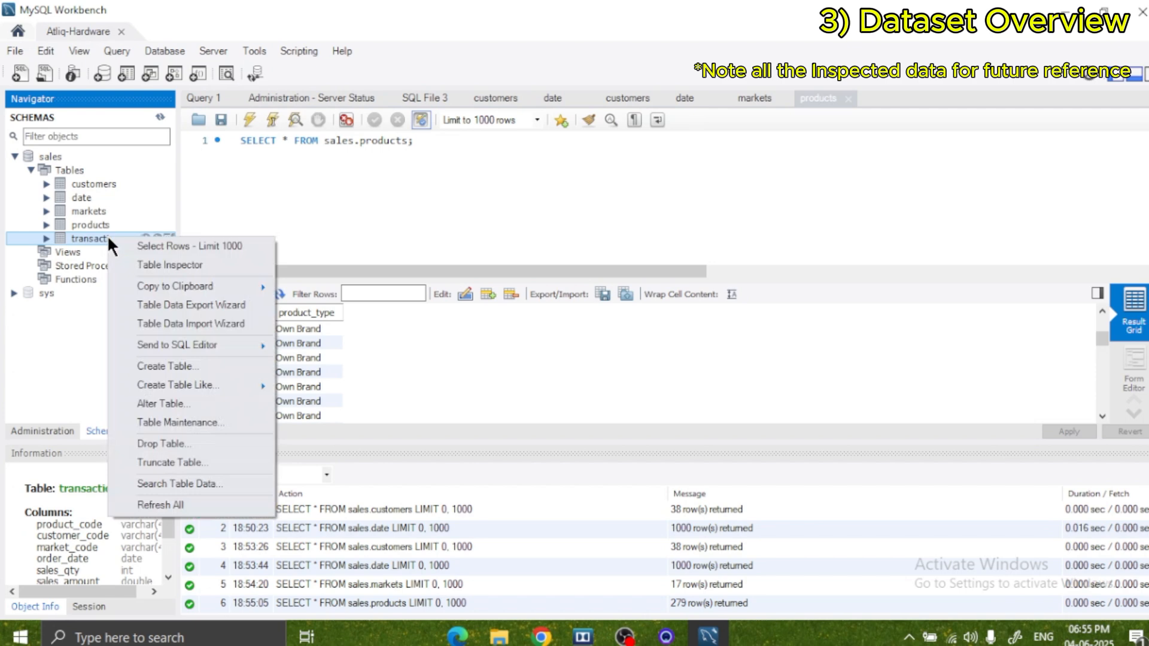
{"action": "left_click", "coordinate": [139, 246]}
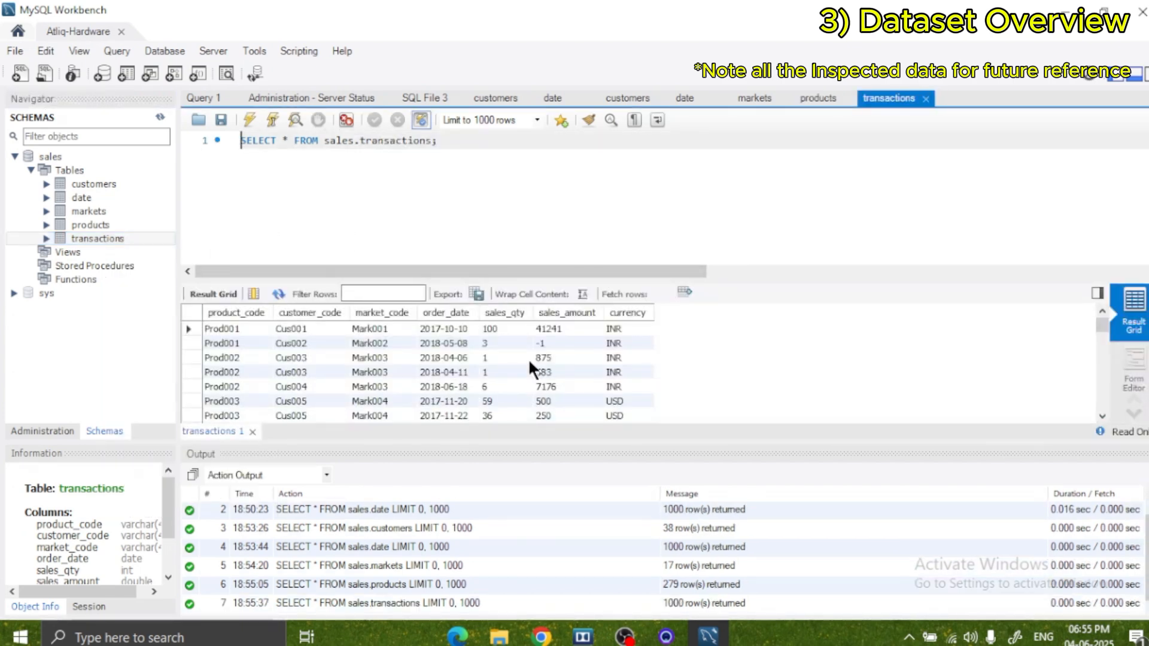
{"action": "scroll", "coordinate": [591, 364], "scroll_direction": "down", "scroll_amount": 5}
{"action": "scroll", "coordinate": [595, 361], "scroll_direction": "up", "scroll_amount": 5}
{"action": "scroll", "coordinate": [653, 350], "scroll_direction": "down", "scroll_amount": 3}
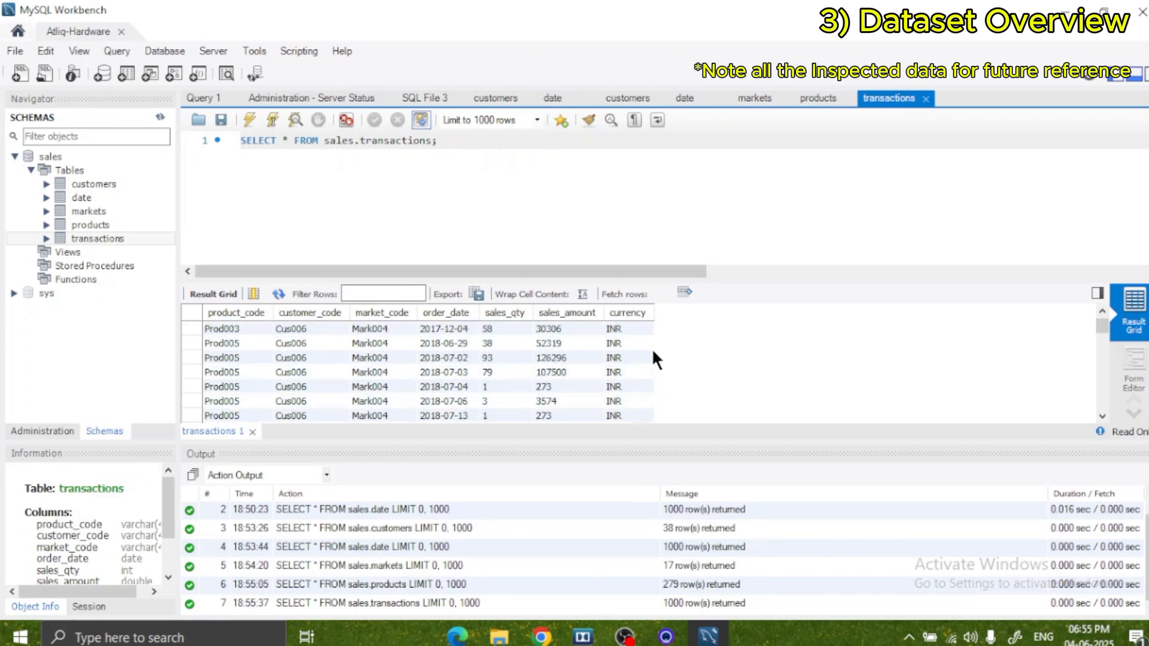
{"action": "scroll", "coordinate": [652, 351], "scroll_direction": "up", "scroll_amount": 3}
{"action": "scroll", "coordinate": [639, 341], "scroll_direction": "down", "scroll_amount": 3}
{"action": "scroll", "coordinate": [637, 339], "scroll_direction": "up", "scroll_amount": 3}
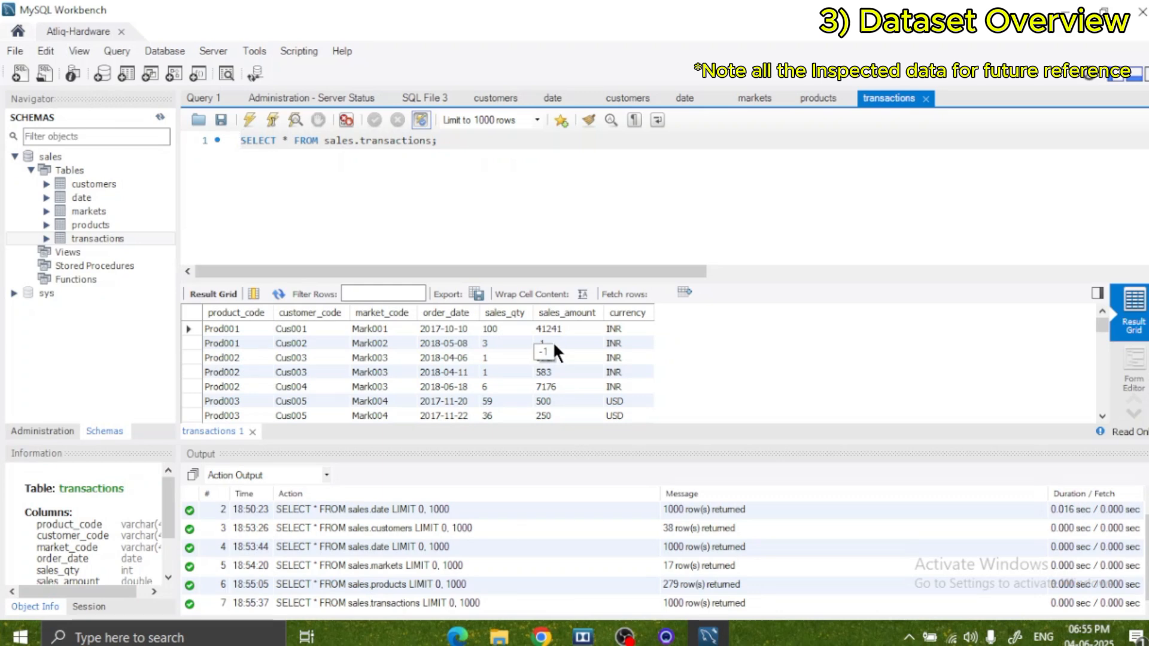
Examine further transaction records, comparing product, customer and market codes, order dates, sales quantities, sales amounts and currencies.
{"action": "scroll", "coordinate": [593, 353], "scroll_direction": "down", "scroll_amount": 5}
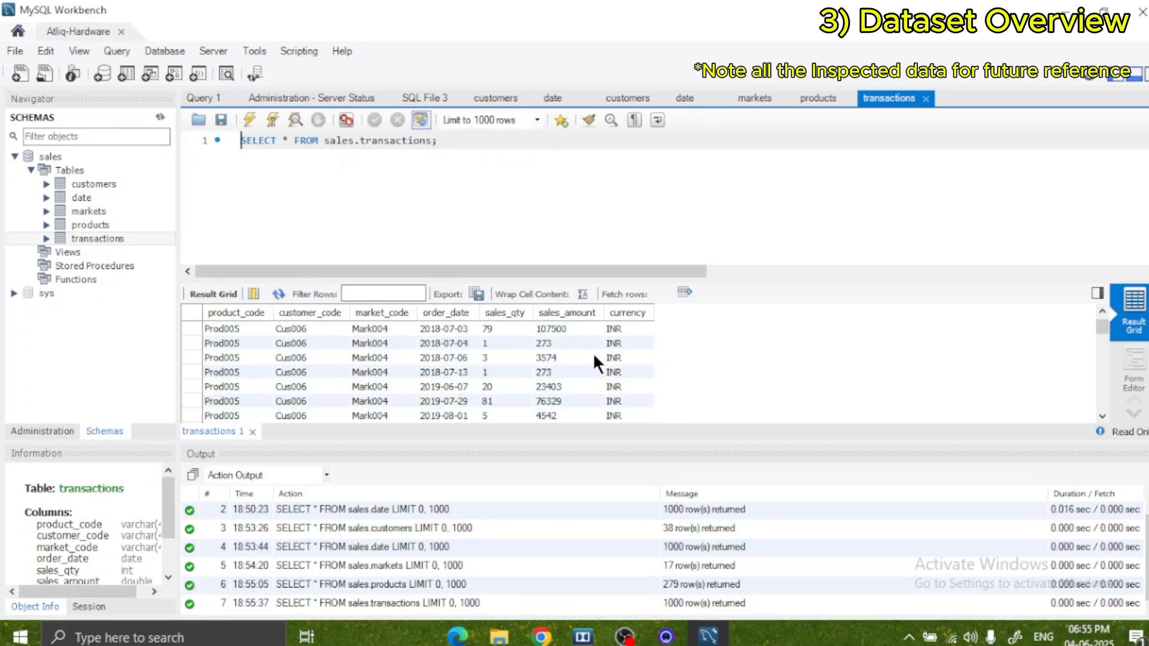
{"action": "scroll", "coordinate": [594, 357], "scroll_direction": "down", "scroll_amount": 5}
{"action": "scroll", "coordinate": [594, 357], "scroll_direction": "down", "scroll_amount": 15}
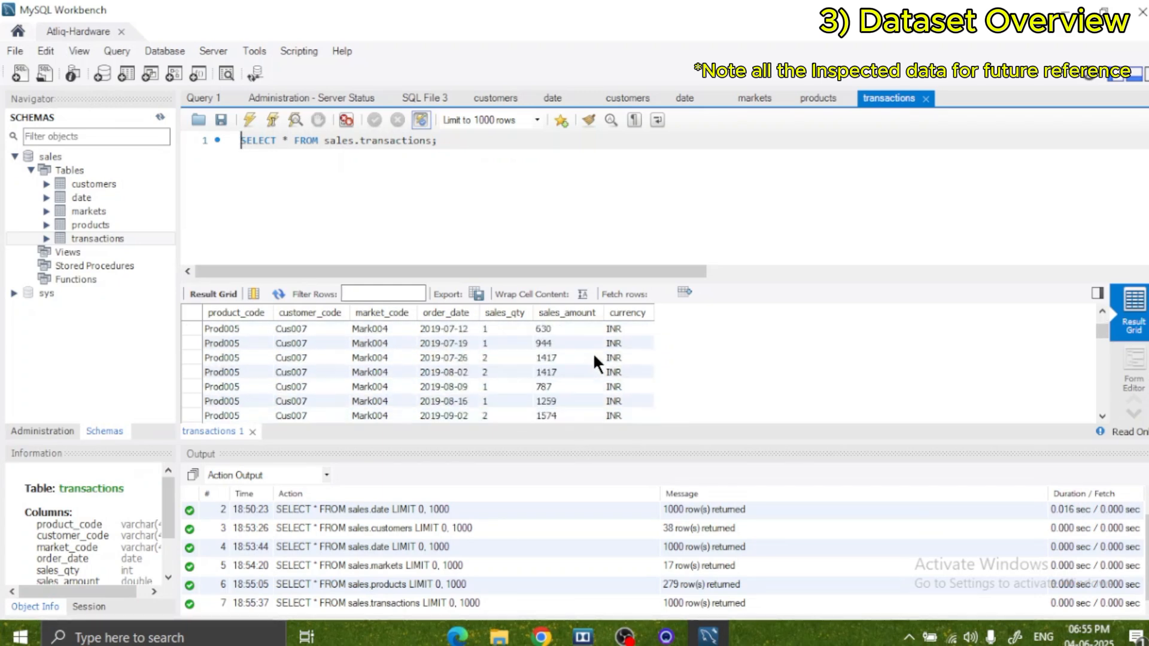
{"action": "scroll", "coordinate": [594, 357], "scroll_direction": "down", "scroll_amount": 15}
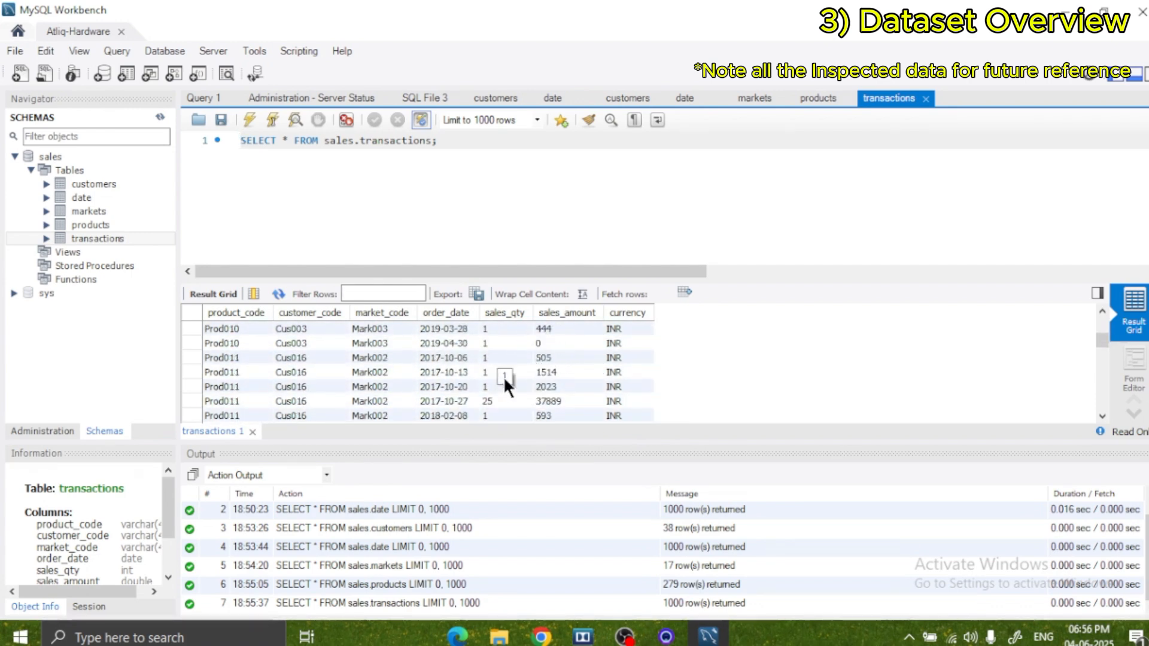
{"action": "scroll", "coordinate": [537, 376], "scroll_direction": "down", "scroll_amount": 15}
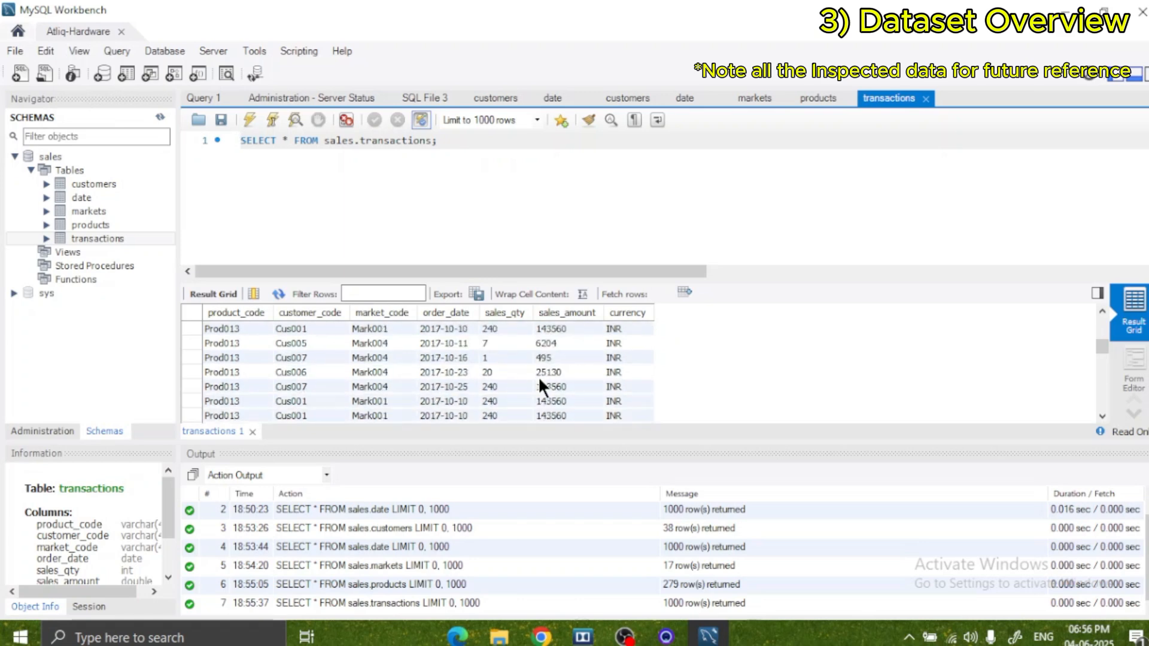
{"action": "scroll", "coordinate": [537, 376], "scroll_direction": "down", "scroll_amount": 5}
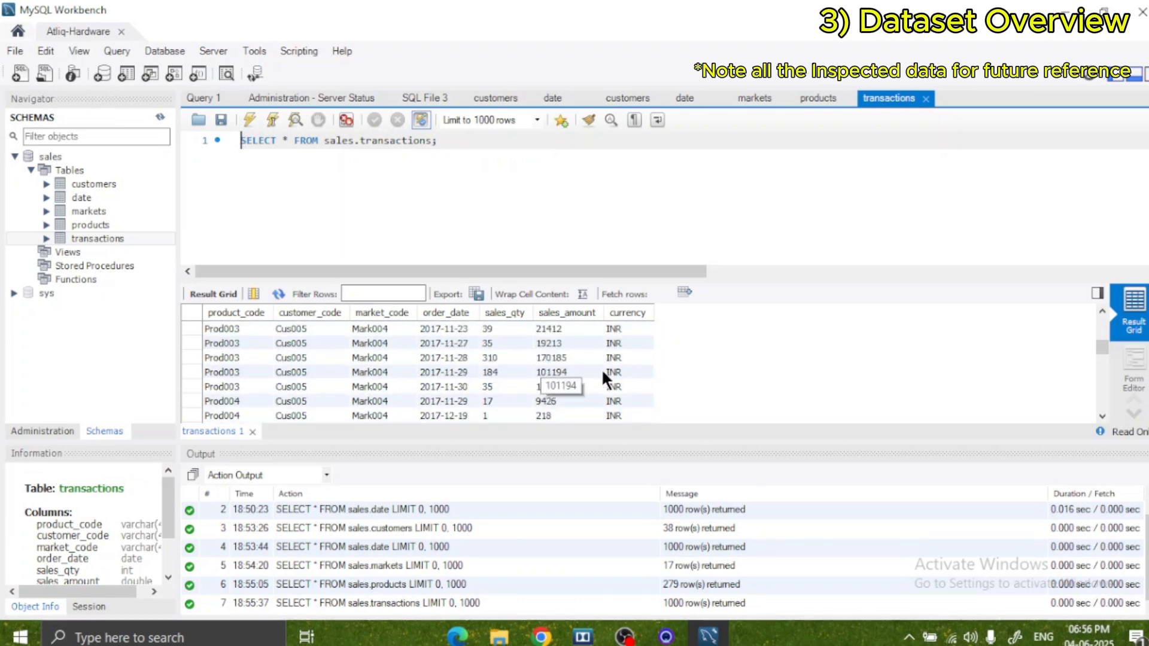
{"action": "scroll", "coordinate": [622, 369], "scroll_direction": "down", "scroll_amount": 8}
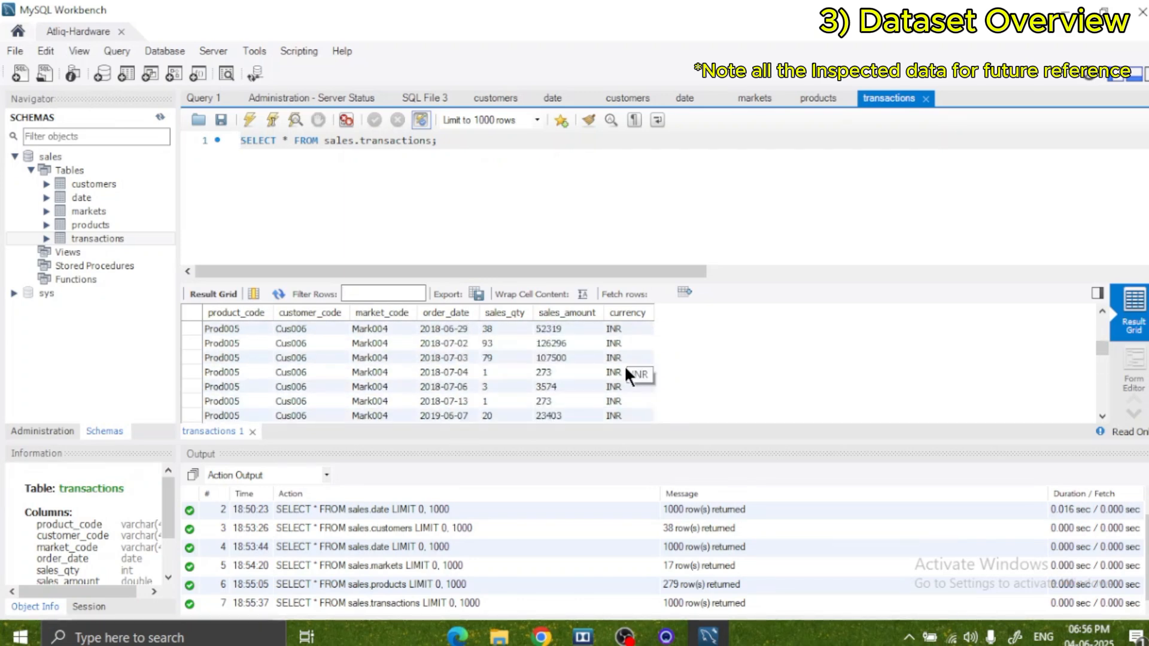
{"action": "scroll", "coordinate": [622, 370], "scroll_direction": "down", "scroll_amount": 3}
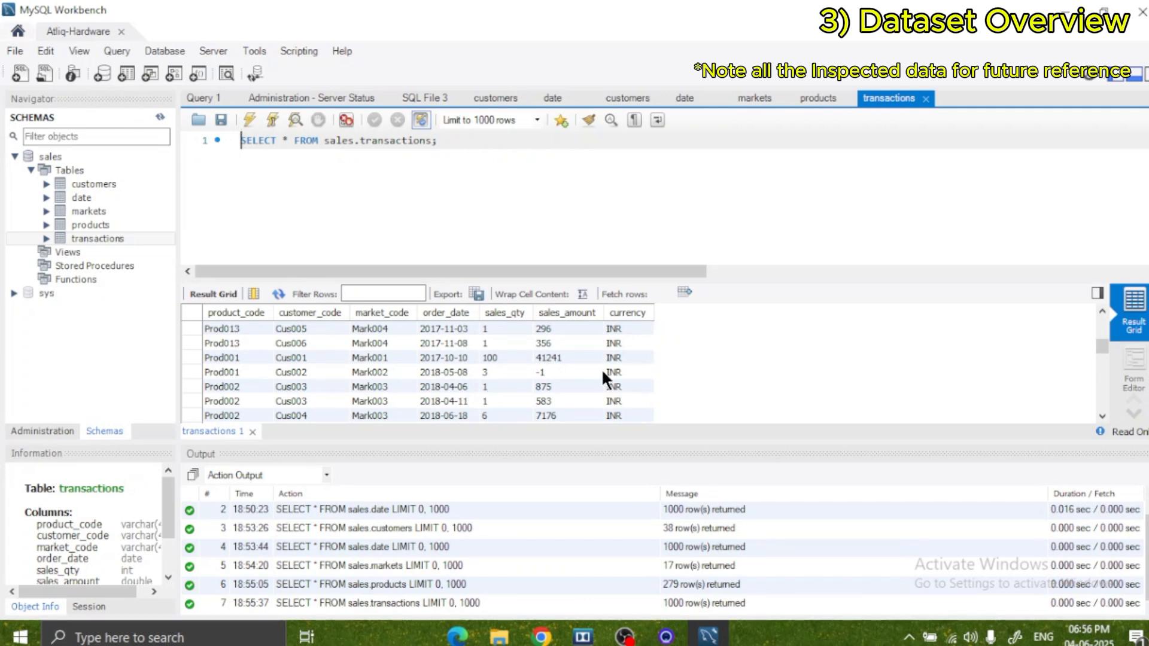
{"action": "scroll", "coordinate": [601, 369], "scroll_direction": "down", "scroll_amount": 8}
{"action": "scroll", "coordinate": [595, 358], "scroll_direction": "down", "scroll_amount": 6}
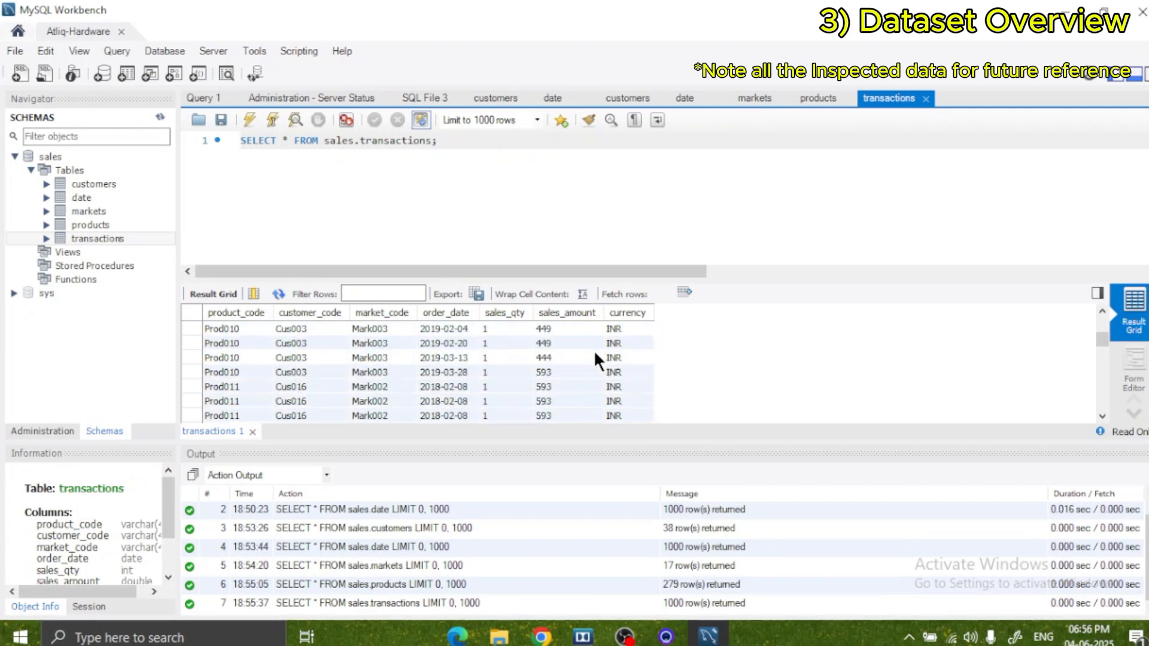
Clear the transactions query and close all the table query tabs together with the Administration - Server Status page.
{"action": "left_click_drag", "start_coordinate": [447, 147], "coordinate": [241, 146]}
{"action": "key", "text": "BackSpace"}
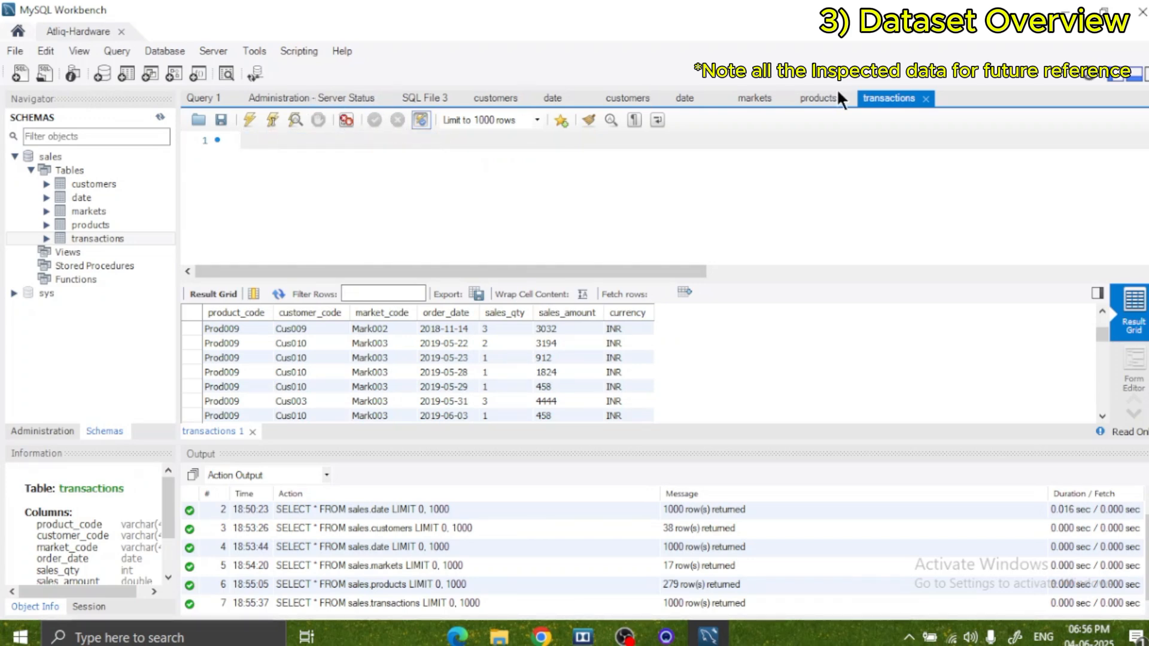
{"action": "left_click", "coordinate": [925, 99]}
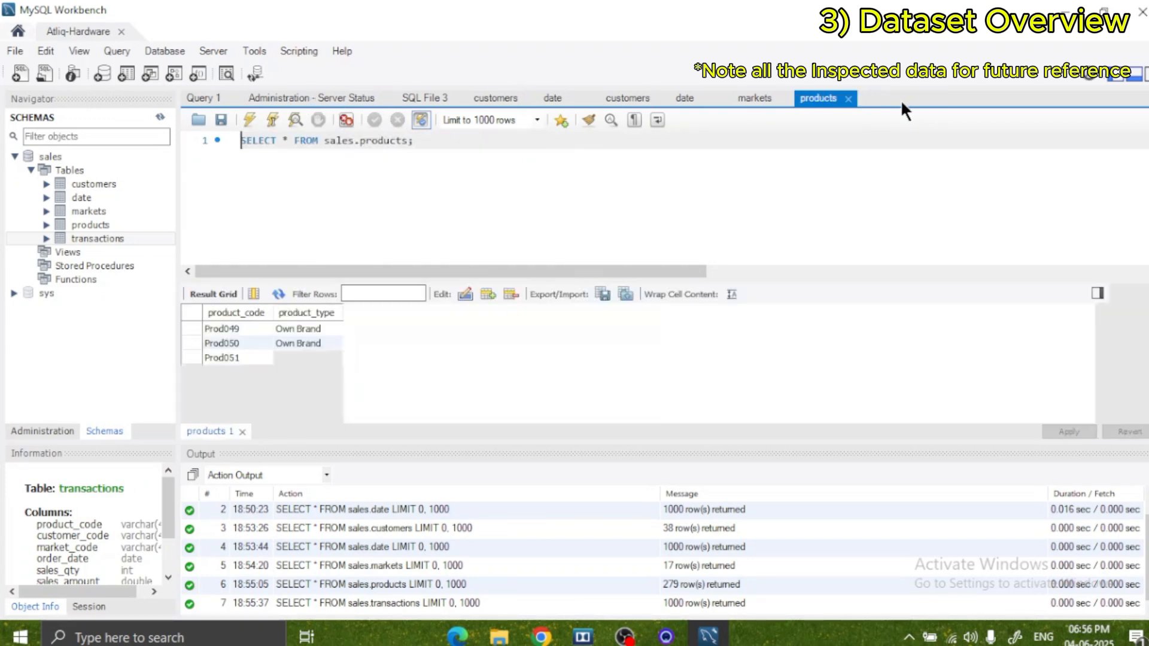
{"action": "left_click", "coordinate": [848, 98]}
{"action": "left_click", "coordinate": [785, 99]}
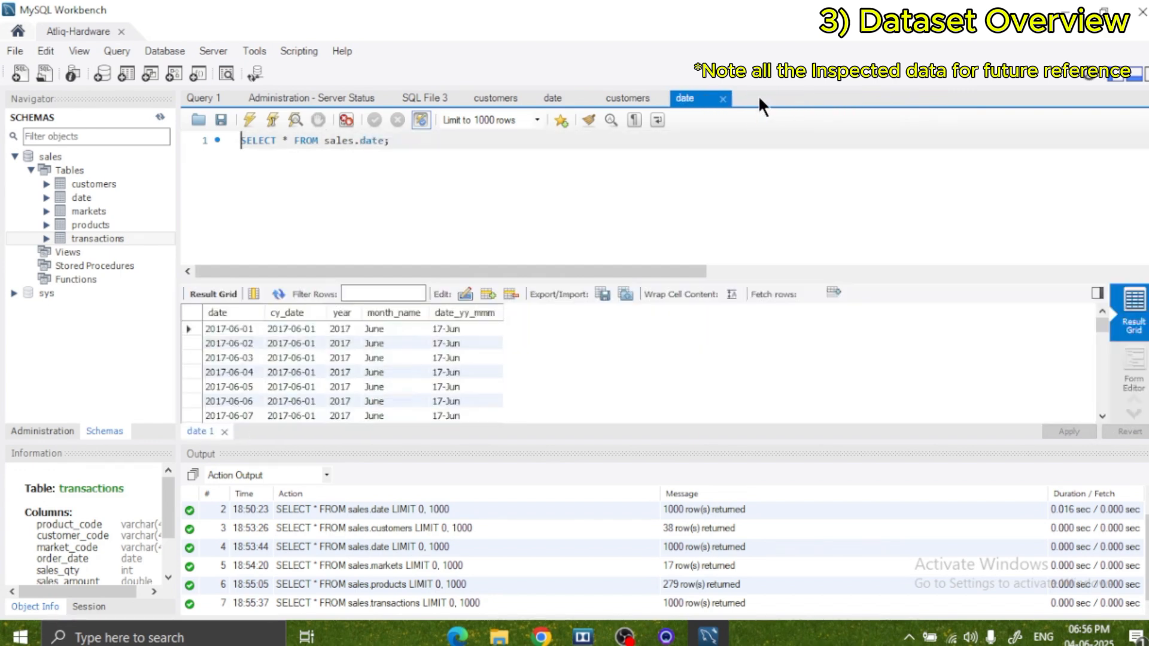
{"action": "left_click", "coordinate": [722, 99]}
{"action": "left_click", "coordinate": [659, 99]}
{"action": "left_click", "coordinate": [588, 98]}
{"action": "left_click", "coordinate": [529, 98]}
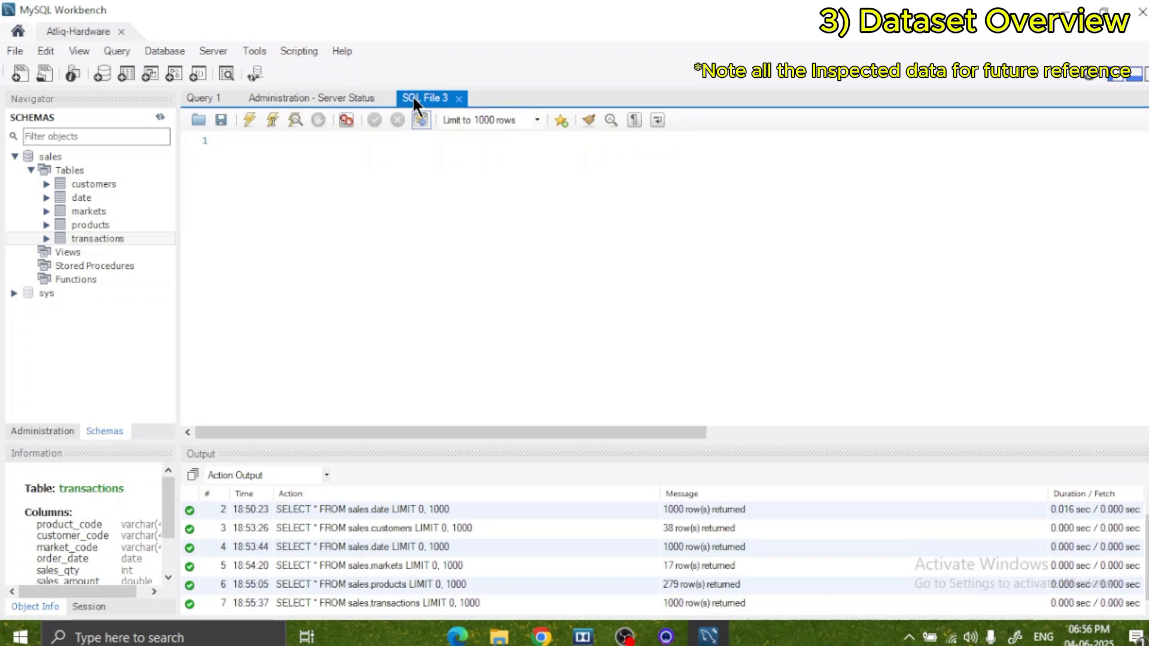
{"action": "left_click", "coordinate": [385, 97]}
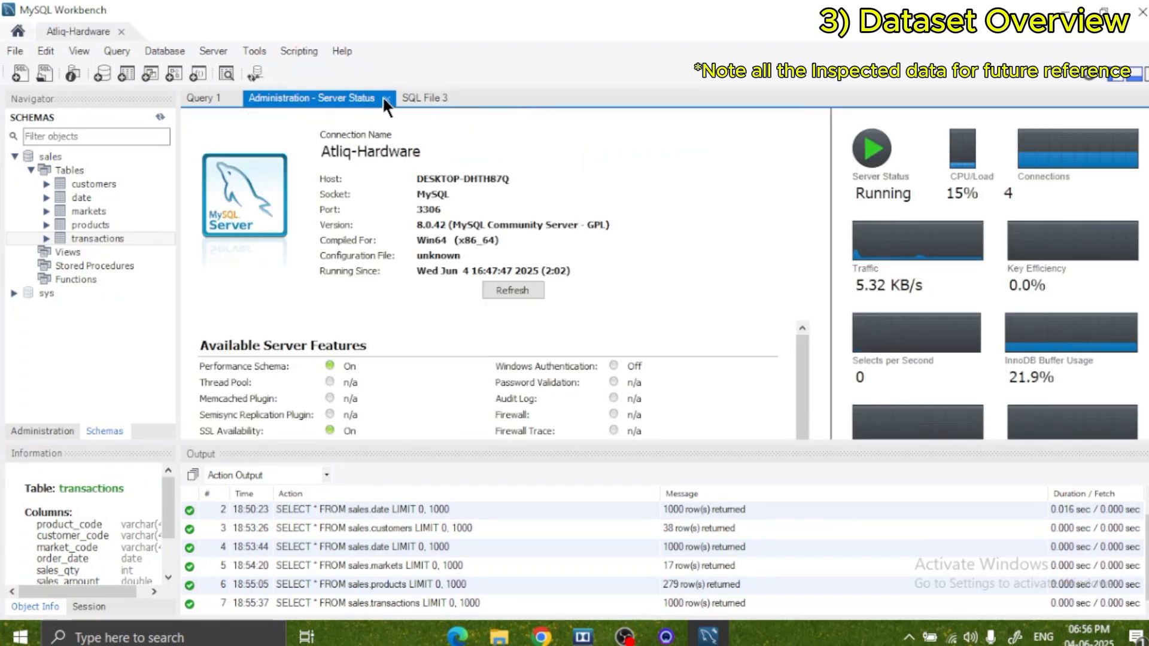
{"action": "left_click", "coordinate": [386, 98]}
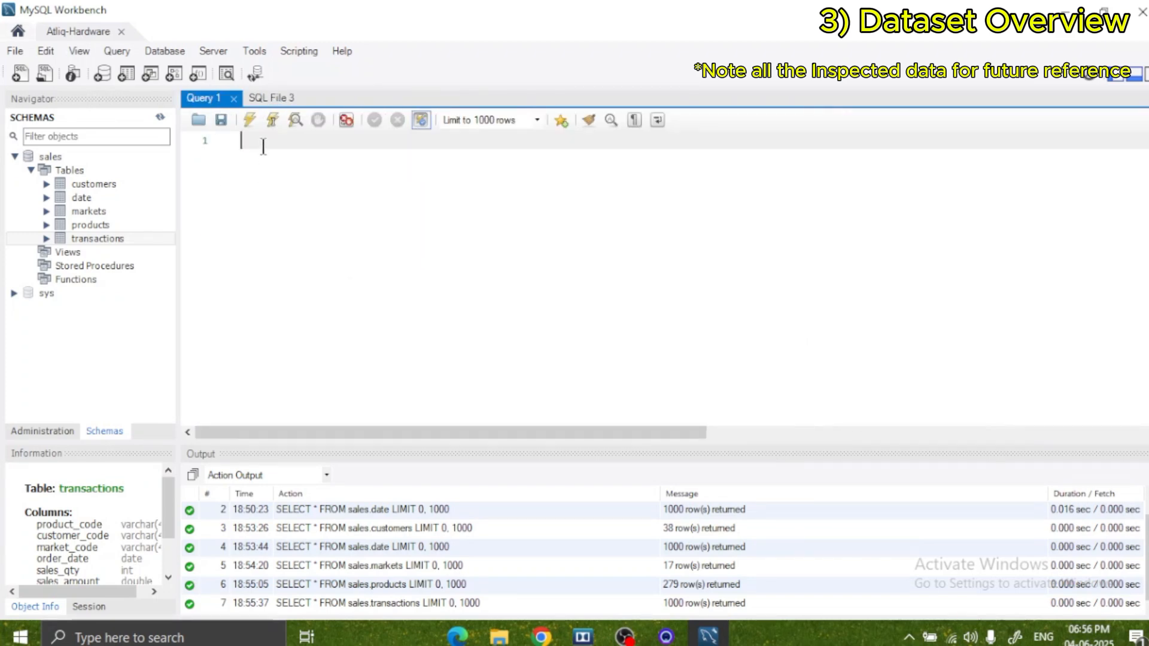
Write SELECT COUNT(*) FROM transactions; in the Query 1 editor and run it.
{"action": "type", "text": "SELECT COUNT("}
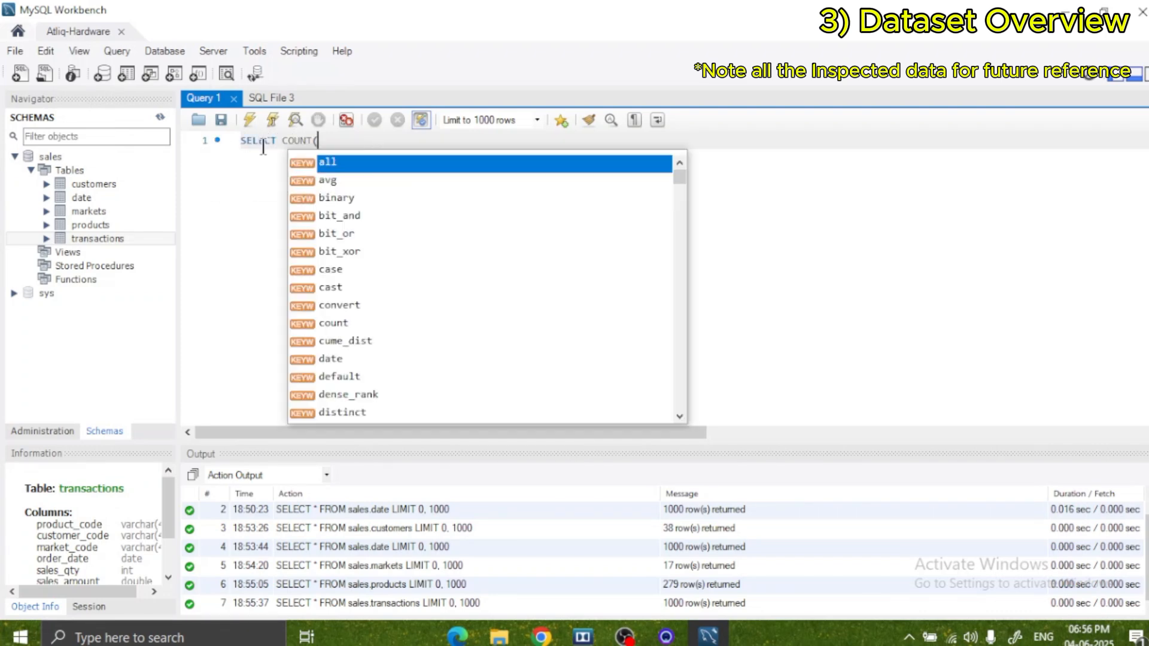
{"action": "type", "text": "*"}
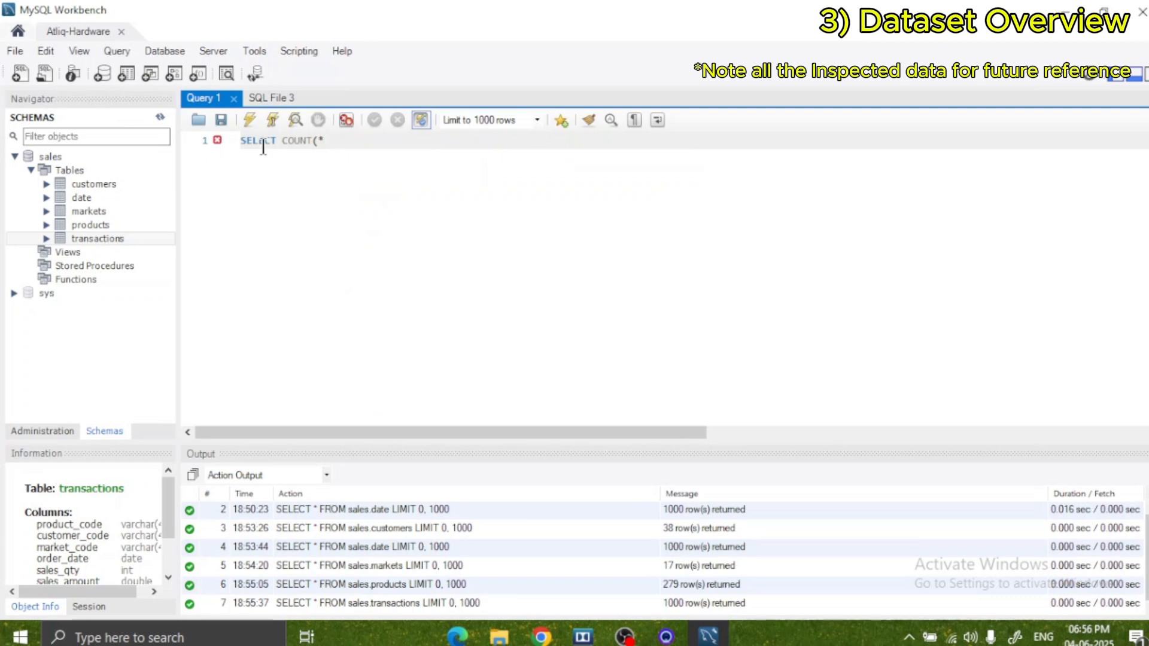
{"action": "type", "text": ") FROM transactions"}
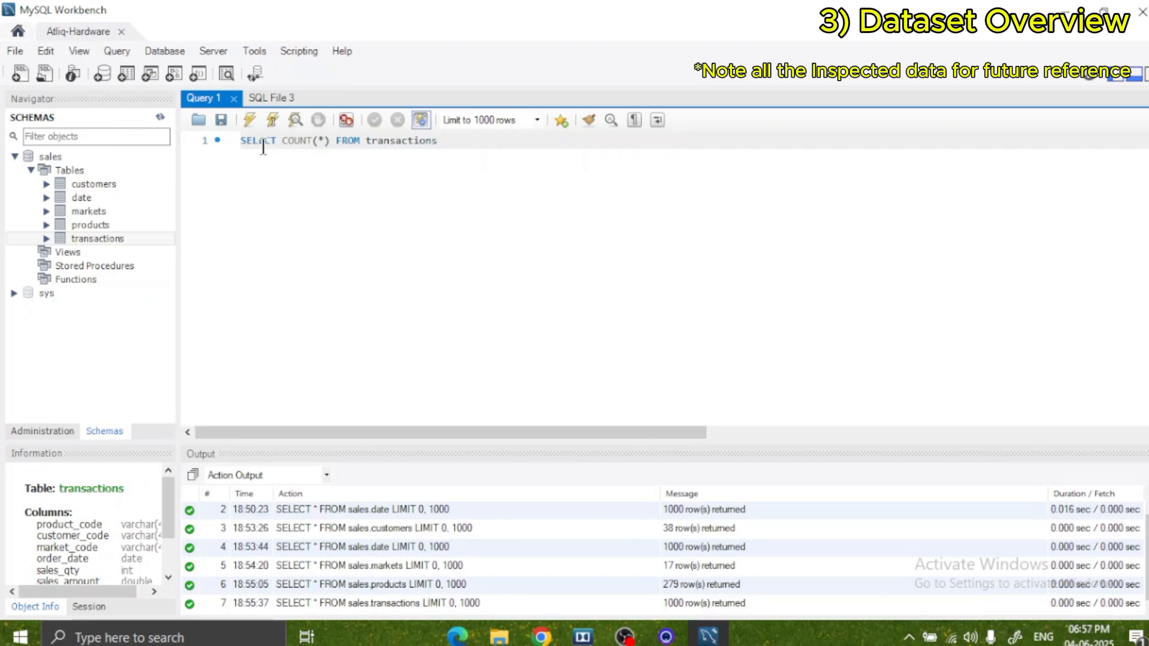
{"action": "type", "text": ";"}
{"action": "key", "text": "ctrl+Return"}
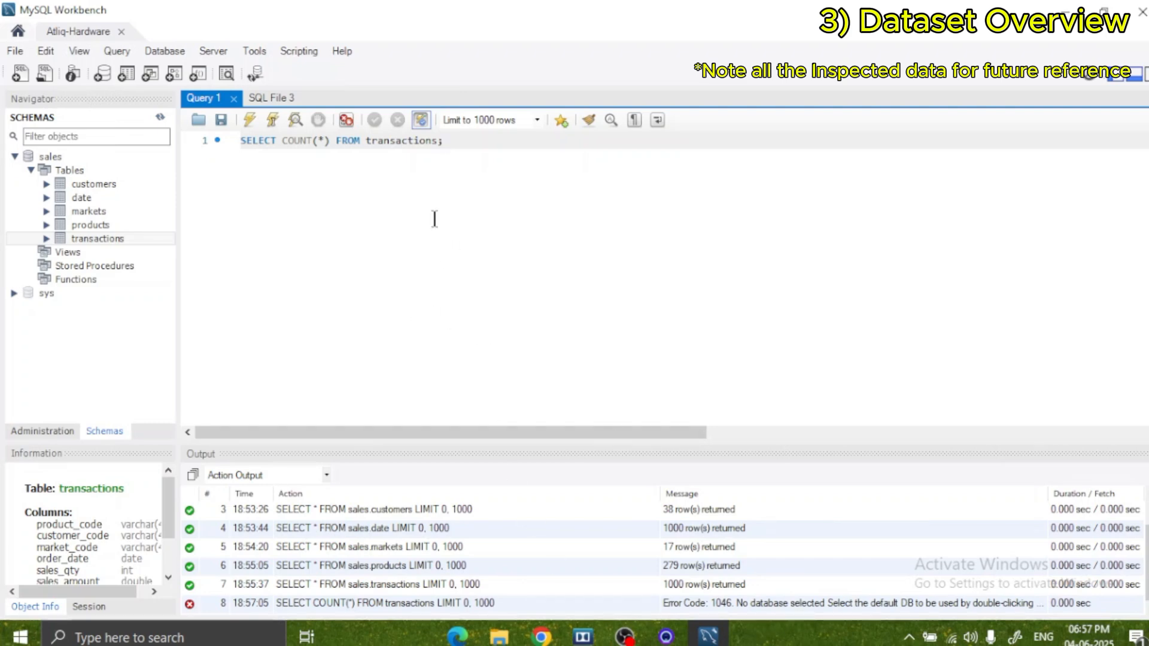
Set the sales schema as the default schema and rerun the transactions count query.
{"action": "left_click", "coordinate": [50, 156]}
{"action": "right_click", "coordinate": [49, 156]}
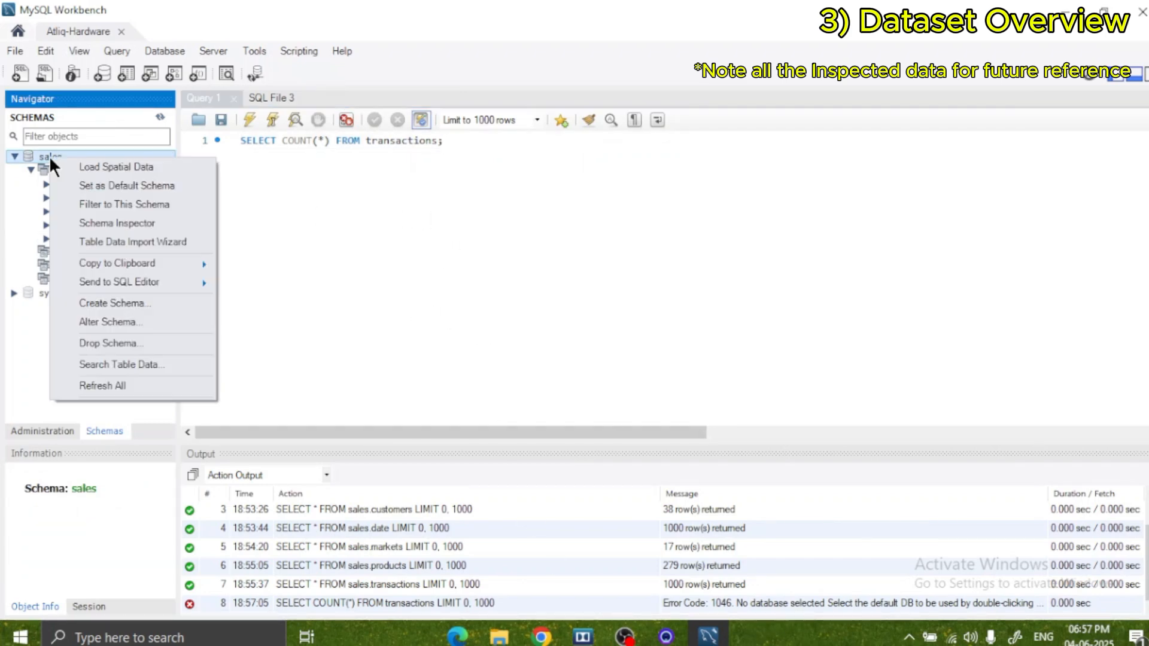
{"action": "left_click", "coordinate": [114, 186]}
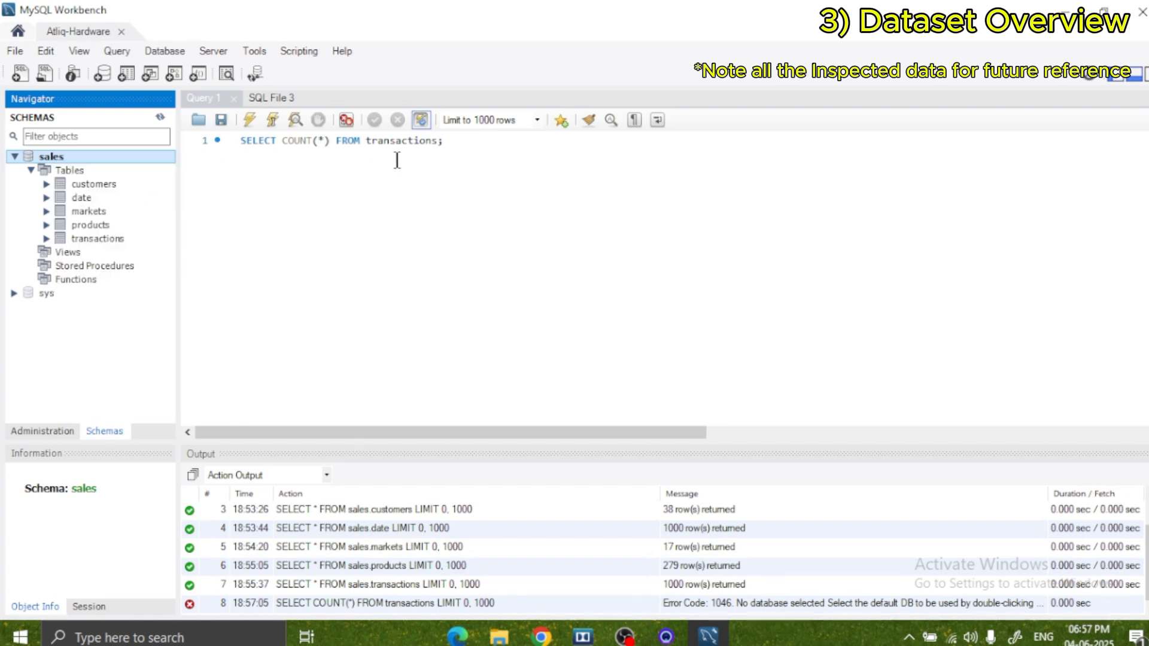
{"action": "left_click", "coordinate": [416, 144]}
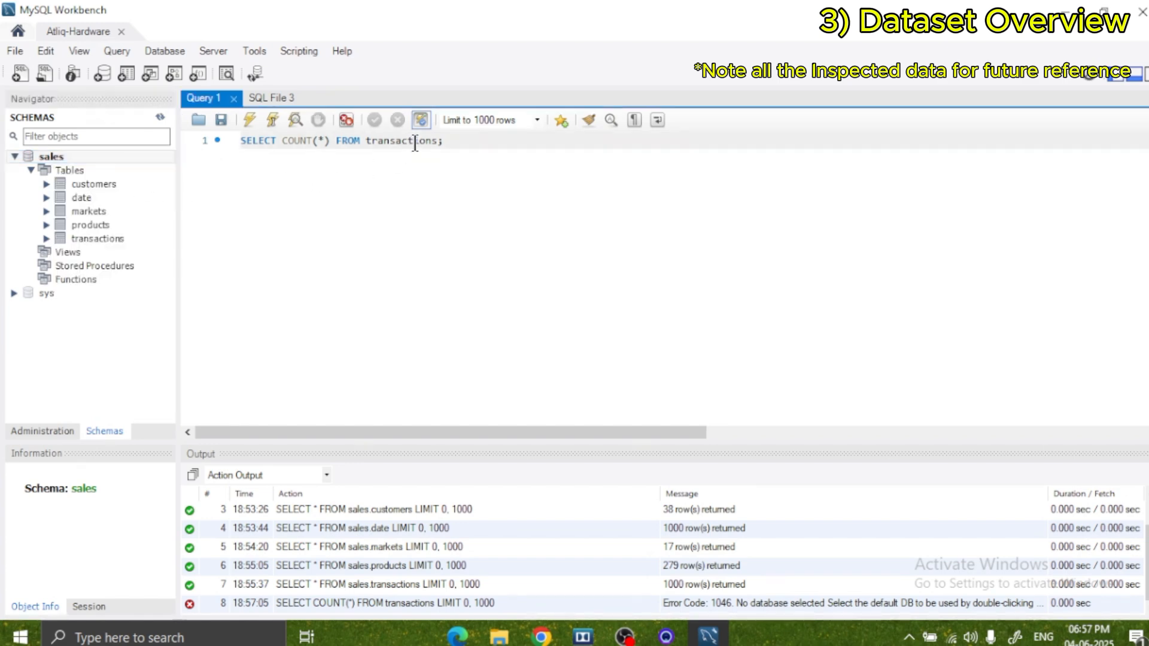
{"action": "key", "text": "ctrl+Return"}
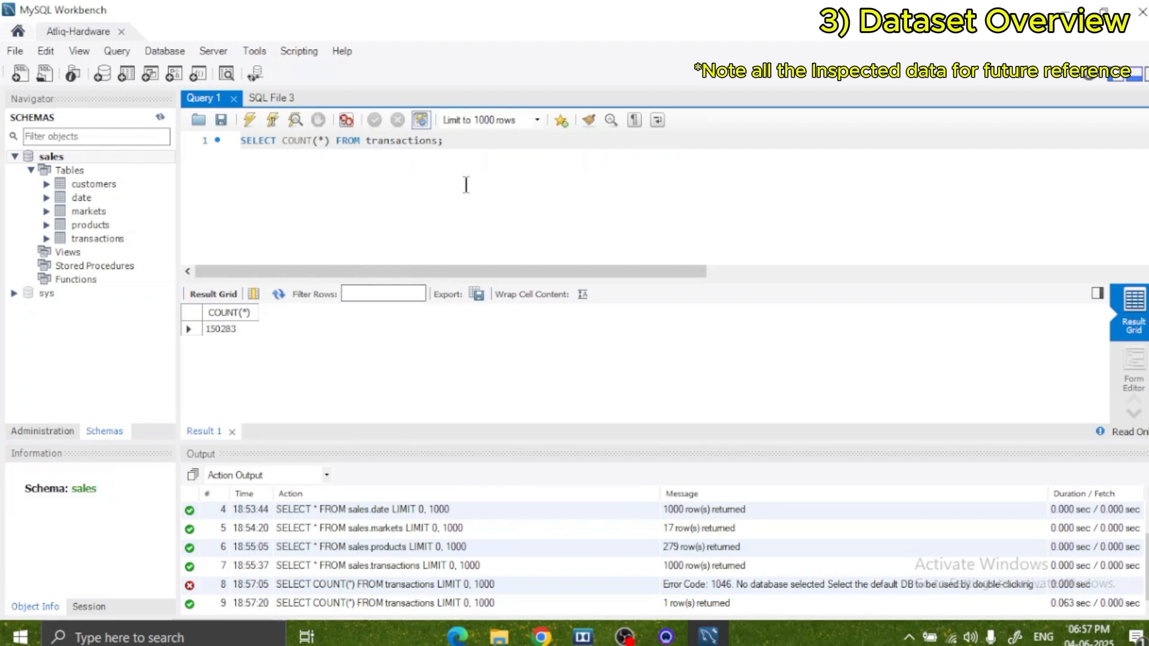
Change the count query to SELECT COUNT(*) FROM customers; and run it.
{"action": "key", "text": "ctrl+Right"}
{"action": "key", "text": "BackSpace"}
{"action": "key", "text": "BackSpace"}
{"action": "key", "text": "BackSpace"}
{"action": "key", "text": "BackSpace"}
{"action": "key", "text": "BackSpace"}
{"action": "key", "text": "BackSpace"}
{"action": "key", "text": "BackSpace"}
{"action": "key", "text": "BackSpace"}
{"action": "type", "text": "customers"}
{"action": "key", "text": "ctrl+Return"}
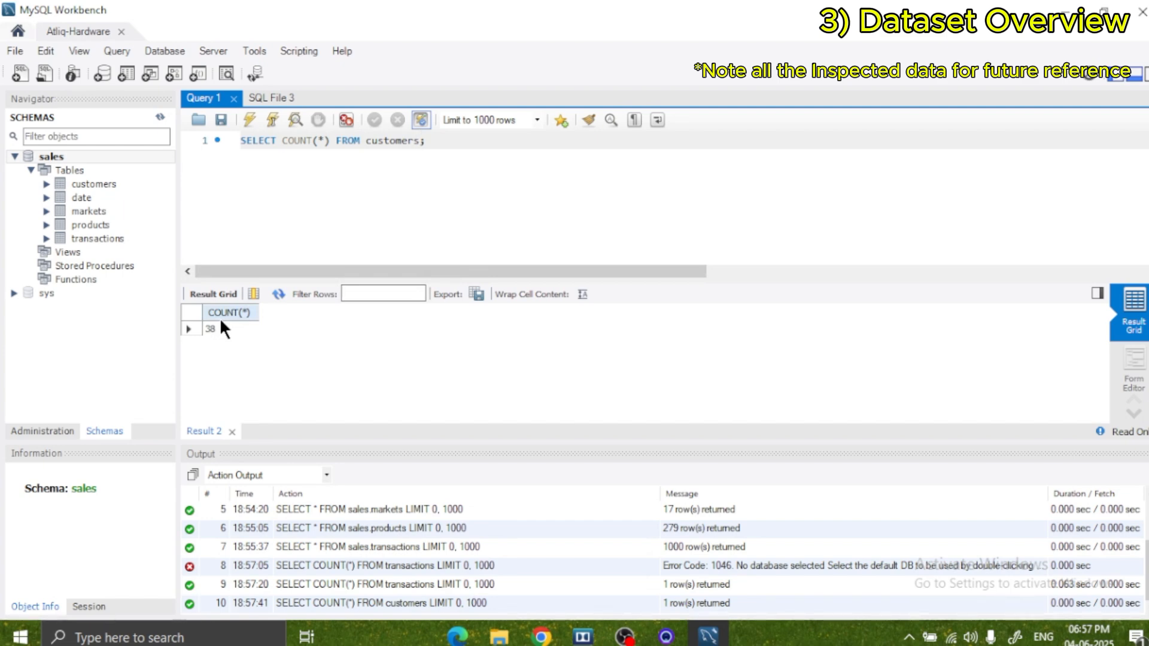
Point the count query at the products table instead of customers and run it.
{"action": "key", "text": "BackSpace"}
{"action": "key", "text": "BackSpace"}
{"action": "key", "text": "BackSpace"}
{"action": "key", "text": "BackSpace"}
{"action": "key", "text": "BackSpace"}
{"action": "key", "text": "BackSpace"}
{"action": "key", "text": "BackSpace"}
{"action": "key", "text": "BackSpace"}
{"action": "key", "text": "BackSpace"}
{"action": "type", "text": "products"}
{"action": "key", "text": "ctrl+Return"}
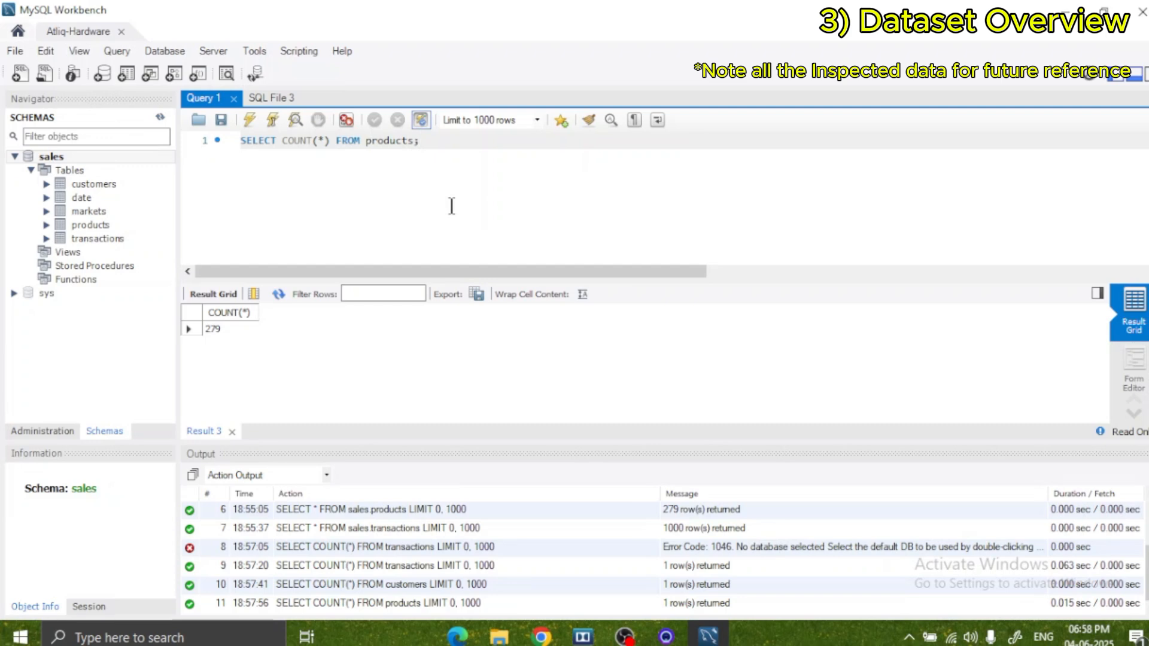
Erase the products count query from the Query 1 editor.
{"action": "key", "text": "BackSpace"}
{"action": "key", "text": "BackSpace"}
{"action": "key", "text": "BackSpace"}
{"action": "key", "text": "BackSpace"}
{"action": "key", "text": "BackSpace"}
{"action": "key", "text": "BackSpace"}
{"action": "key", "text": "BackSpace"}
{"action": "key", "text": "BackSpace"}
{"action": "key", "text": "BackSpace"}
{"action": "key", "text": "BackSpace"}
{"action": "key", "text": "BackSpace"}
{"action": "key", "text": "BackSpace"}
{"action": "key", "text": "BackSpace"}
{"action": "key", "text": "BackSpace"}
{"action": "key", "text": "BackSpace"}
{"action": "key", "text": "BackSpace"}
{"action": "key", "text": "BackSpace"}
{"action": "key", "text": "BackSpace"}
{"action": "key", "text": "BackSpace"}
{"action": "key", "text": "BackSpace"}
{"action": "key", "text": "BackSpace"}
{"action": "key", "text": "BackSpace"}
{"action": "key", "text": "BackSpace"}
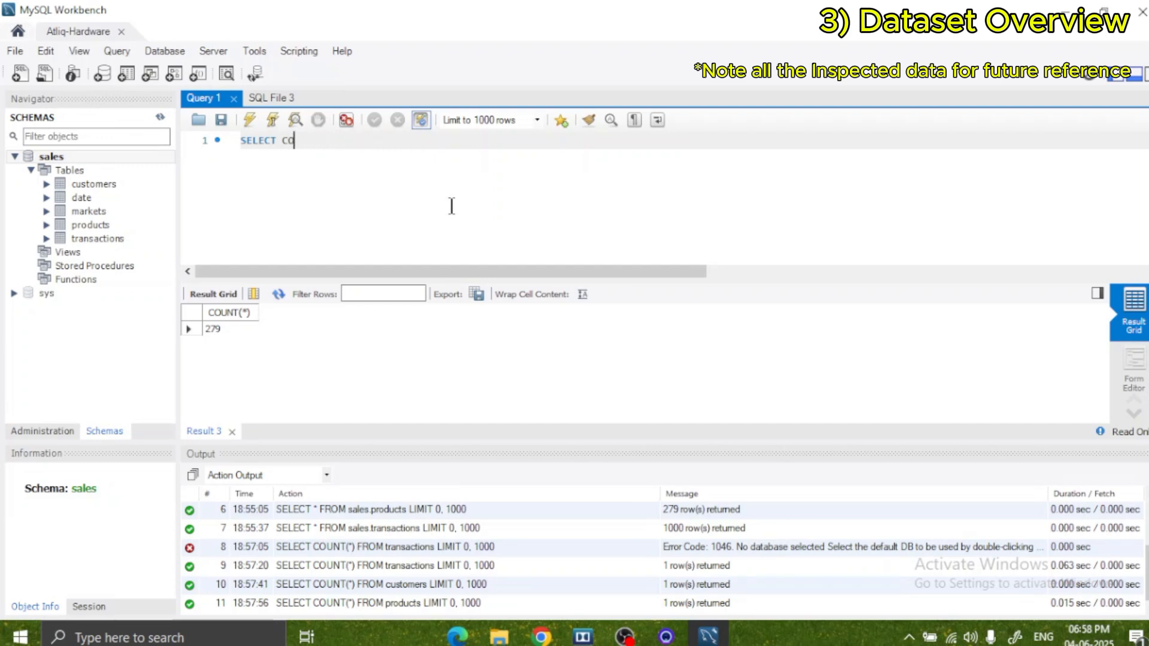
{"action": "key", "text": "BackSpace"}
{"action": "type", "text": "2"}
{"action": "key", "text": "BackSpace"}
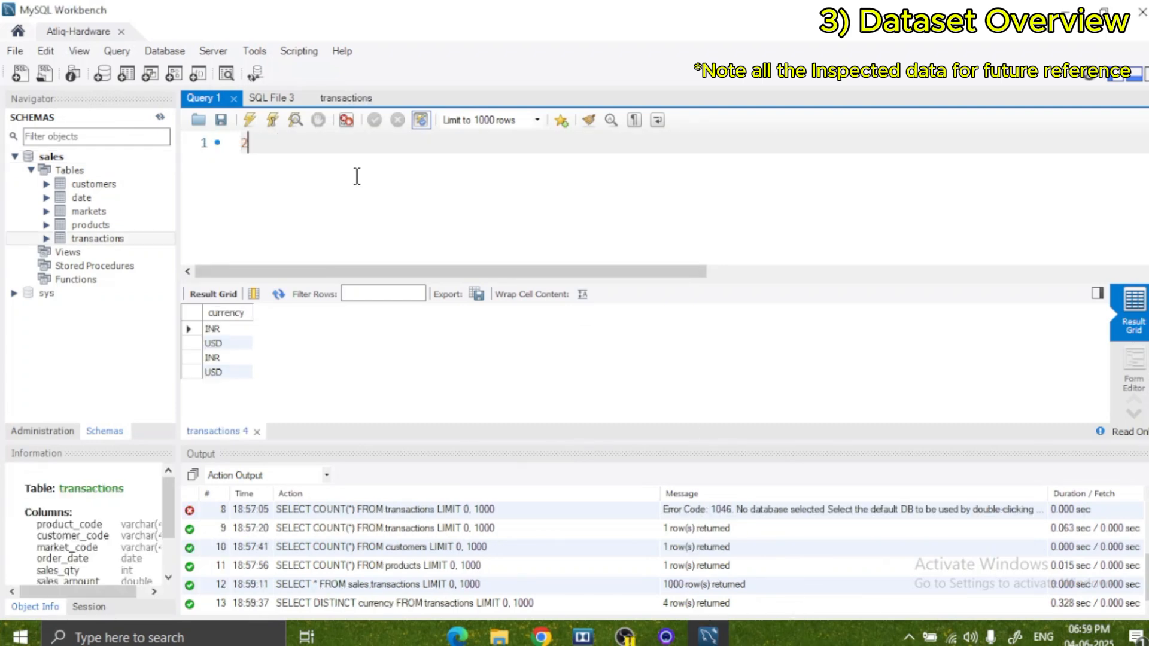
Replace the stray text in the editor with SELECT DISTINCT currency as the start of a new query.
{"action": "type", "text": "2SE"}
{"action": "key", "text": "BackSpace"}
{"action": "key", "text": "BackSpace"}
{"action": "type", "text": "SEL"}
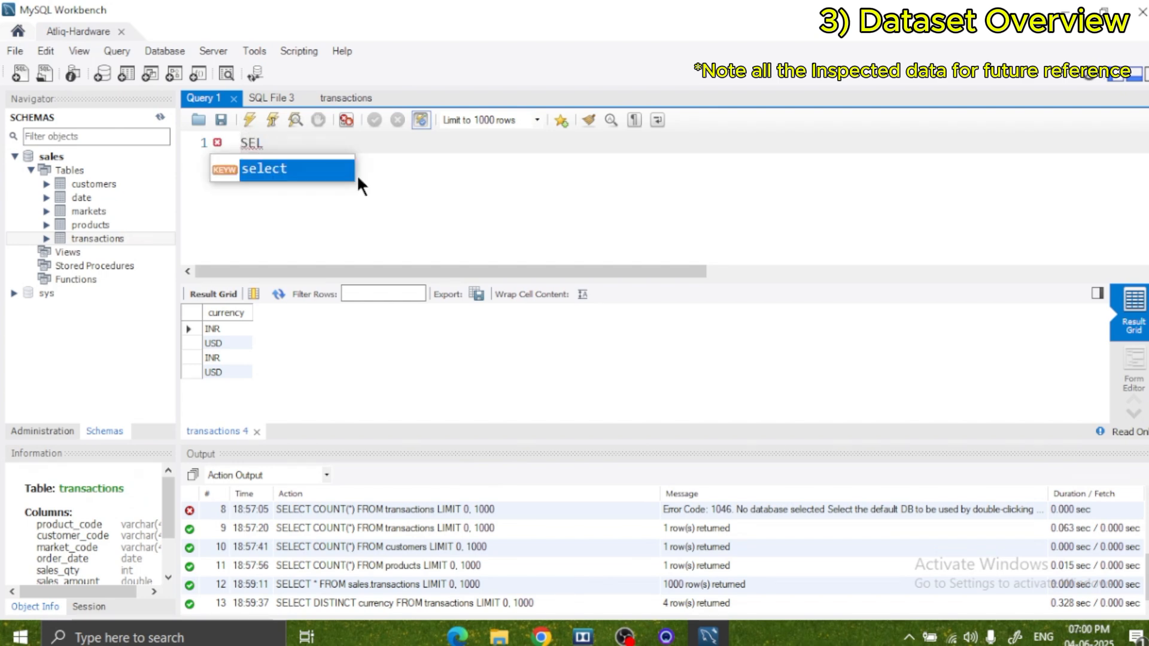
{"action": "type", "text": "ECT DISTI"}
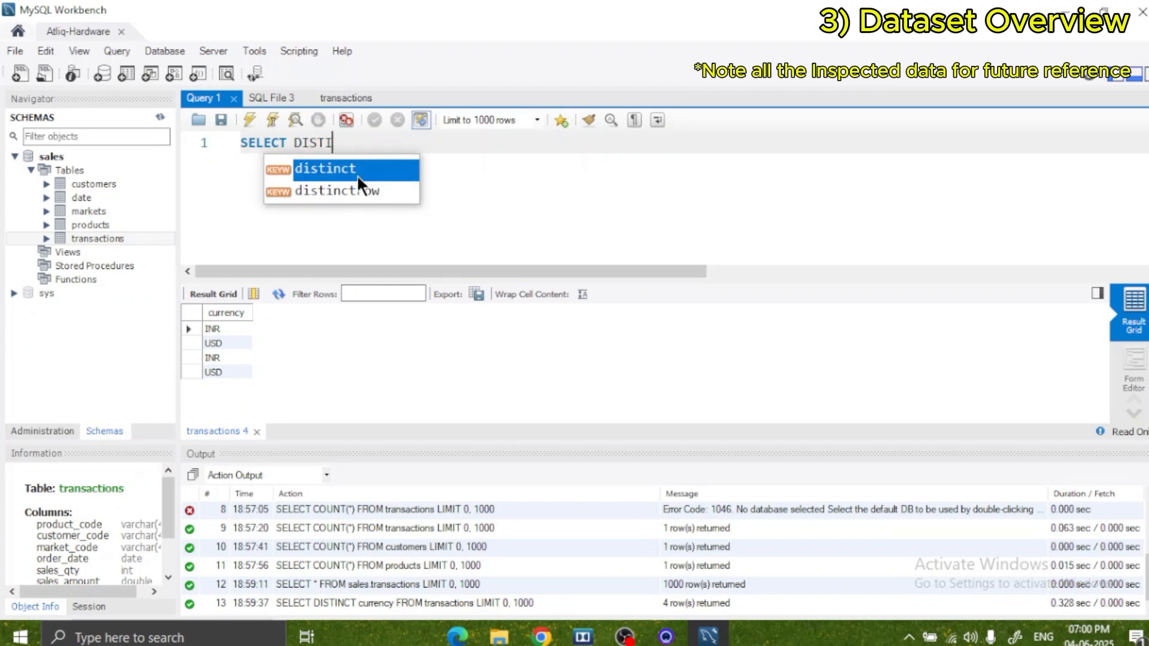
{"action": "type", "text": "NCT"}
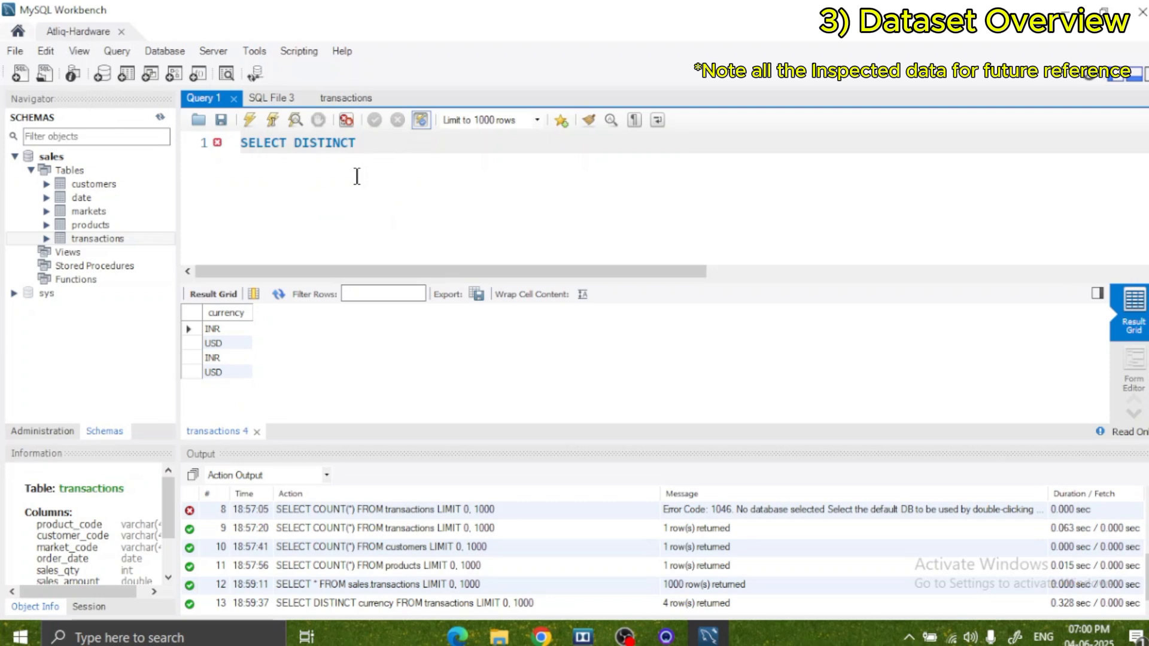
{"action": "type", "text": " curr"}
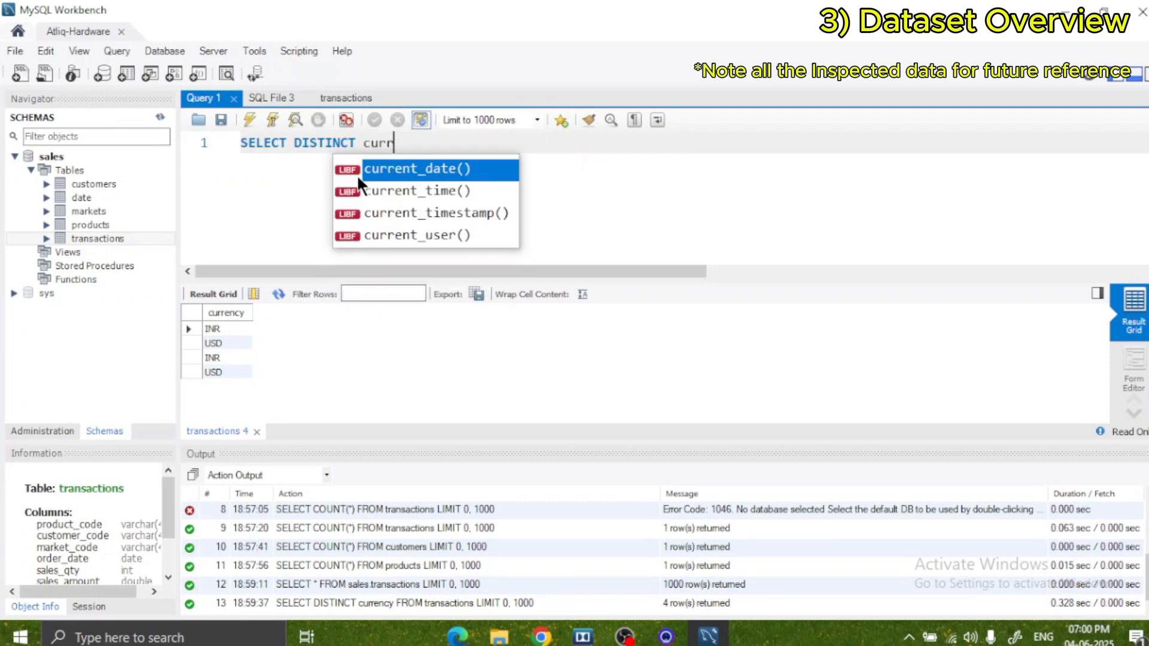
{"action": "type", "text": "ency"}
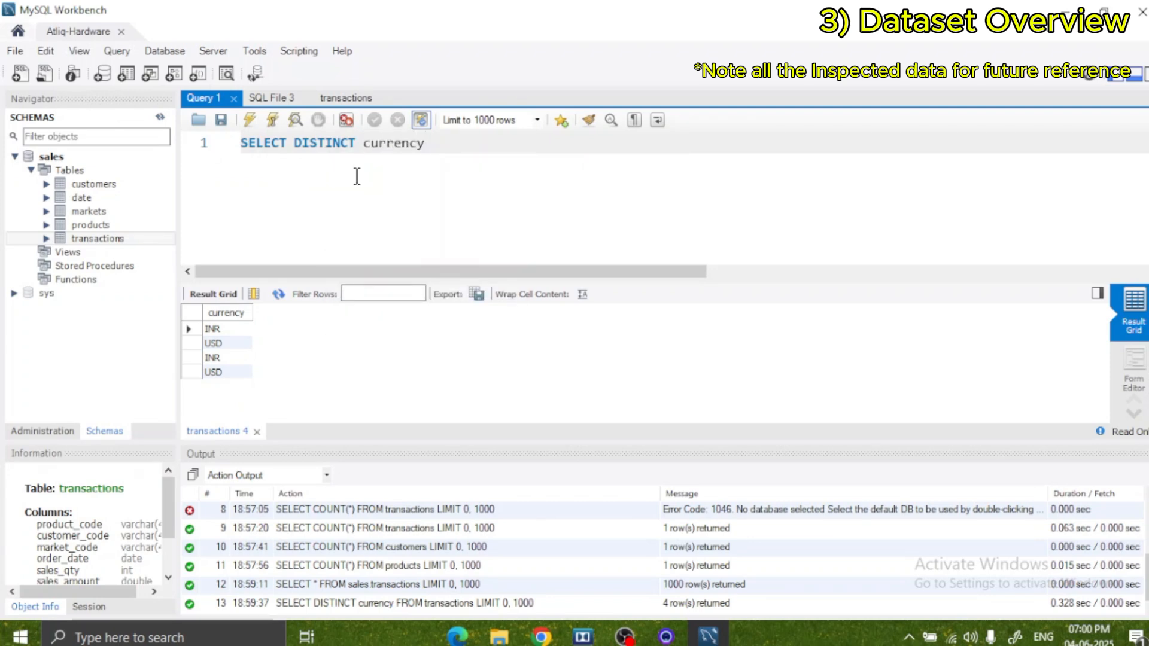
{"action": "type", "text": " FRO"}
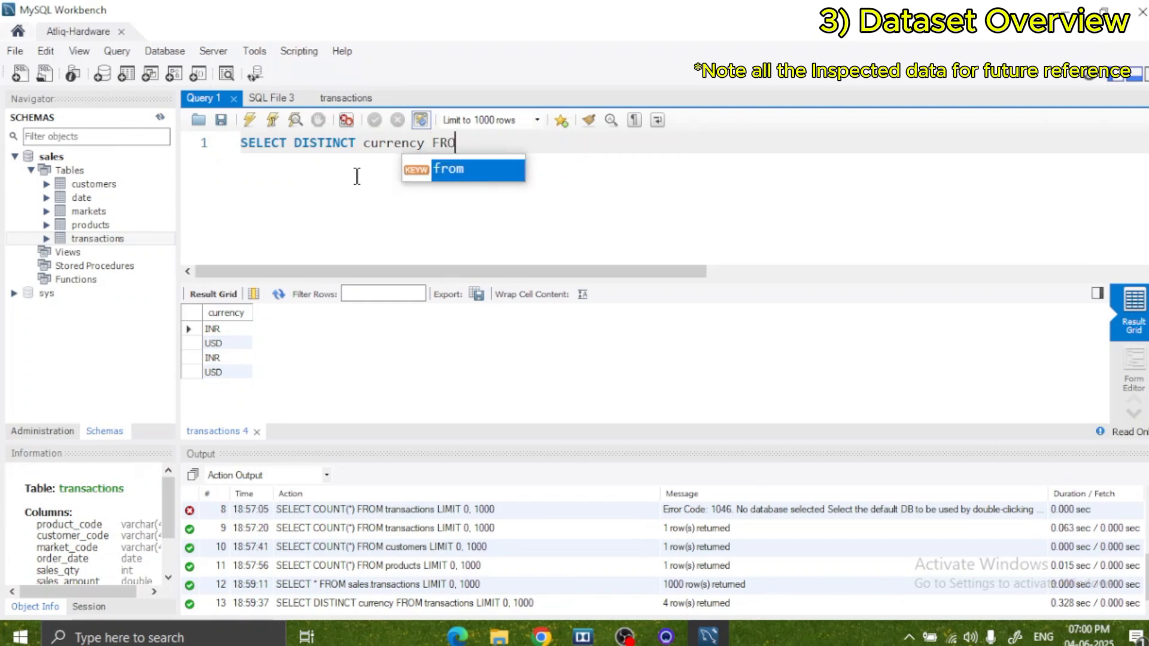
Complete the distinct currency query with FROM transactions; and run it.
{"action": "key", "text": "Left"}
{"action": "key", "text": "Left"}
{"action": "key", "text": "Left"}
{"action": "key", "text": "Left"}
{"action": "key", "text": "Right"}
{"action": "key", "text": "Right"}
{"action": "key", "text": "Right"}
{"action": "key", "text": "Right"}
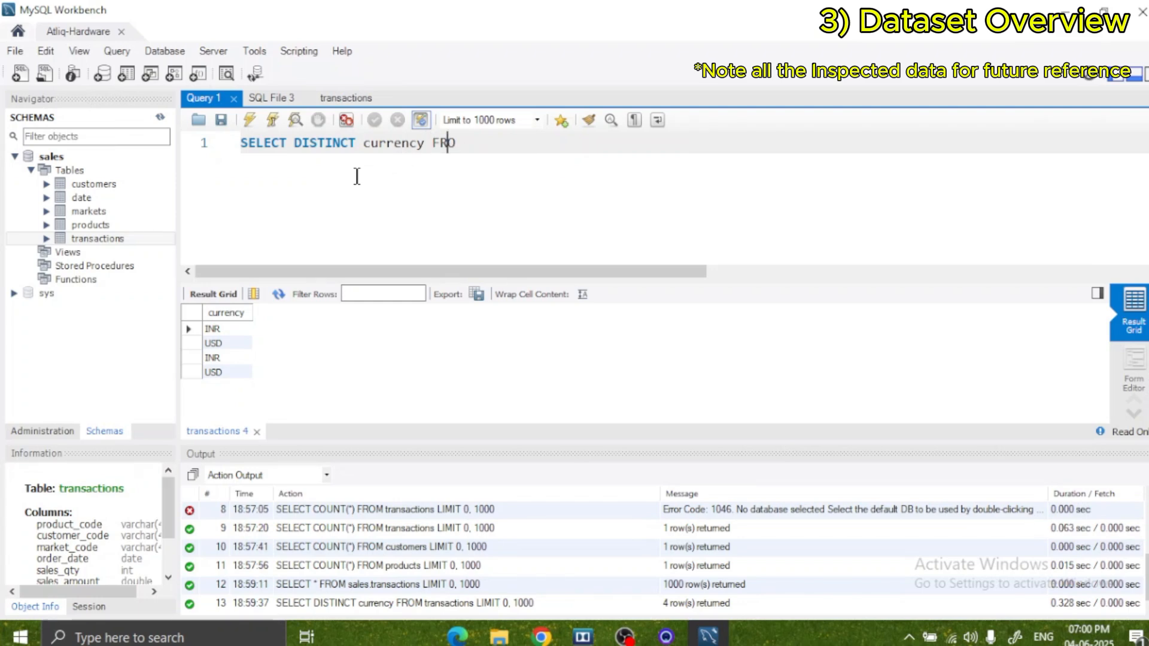
{"action": "type", "text": "M t"}
{"action": "key", "text": "BackSpace"}
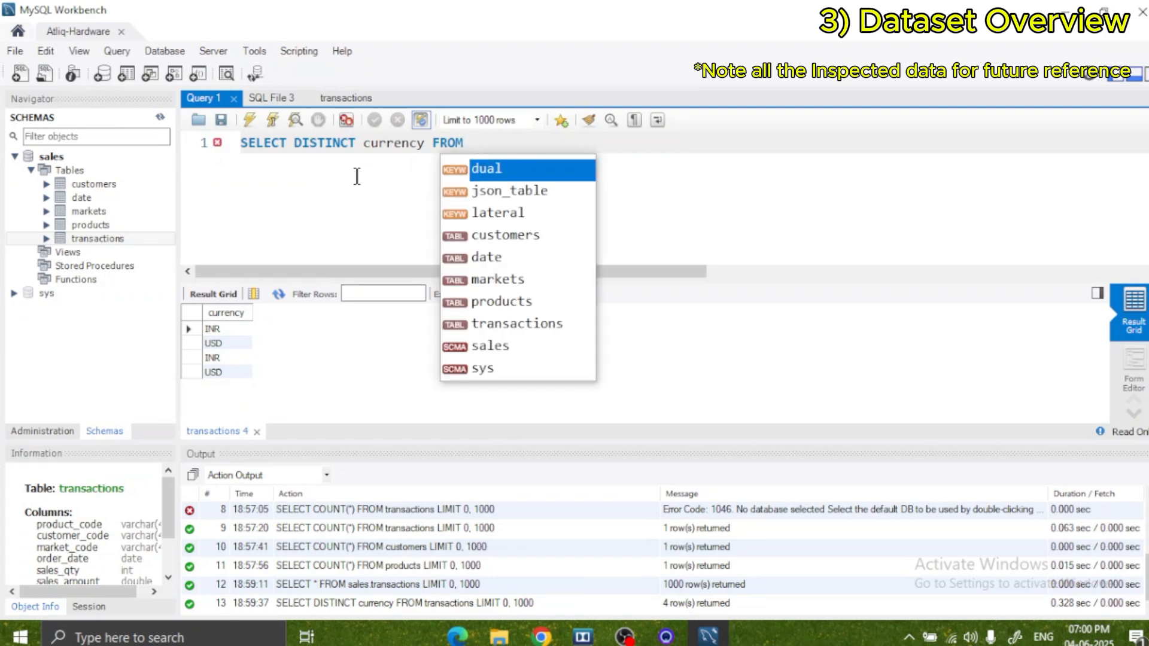
{"action": "type", "text": "t"}
{"action": "key", "text": "Return"}
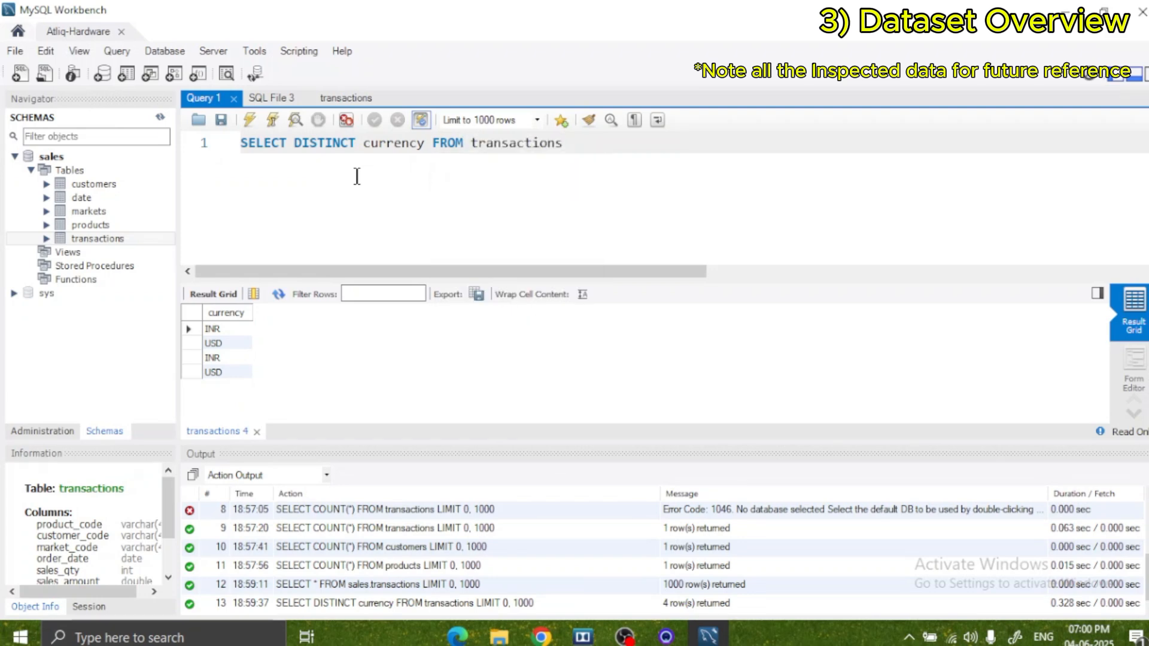
{"action": "type", "text": ";"}
{"action": "key", "text": "ctrl+Return"}
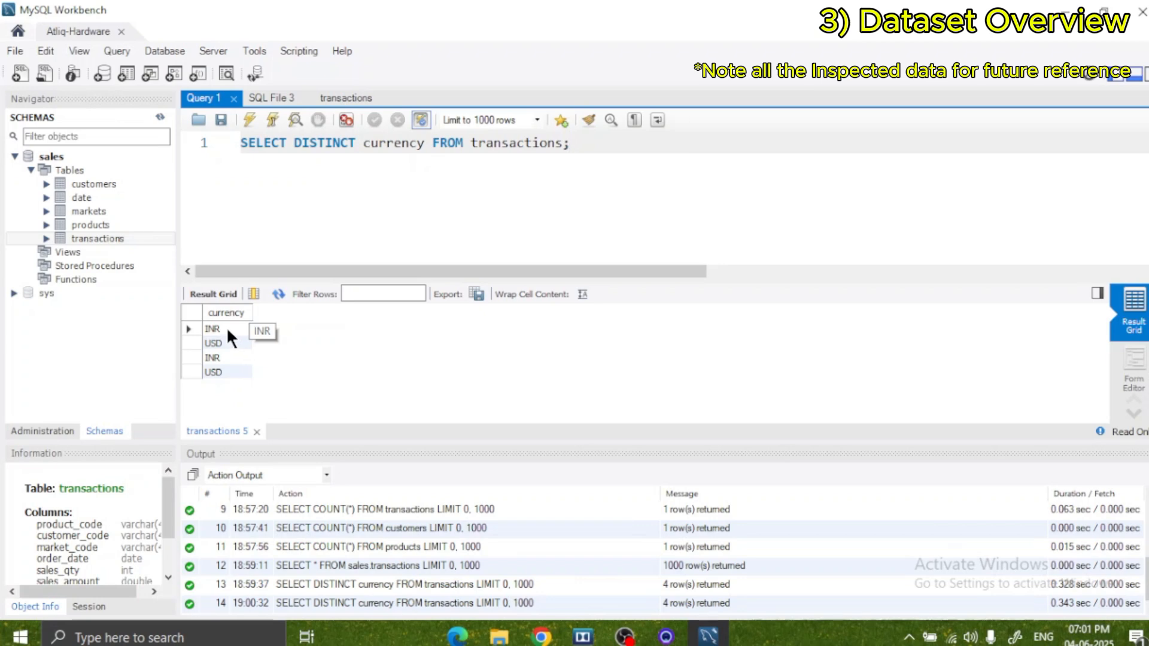
Copy the first INR row from the query result and paste it on line 3 below the query.
{"action": "left_click", "coordinate": [210, 328]}
{"action": "right_click", "coordinate": [209, 328]}
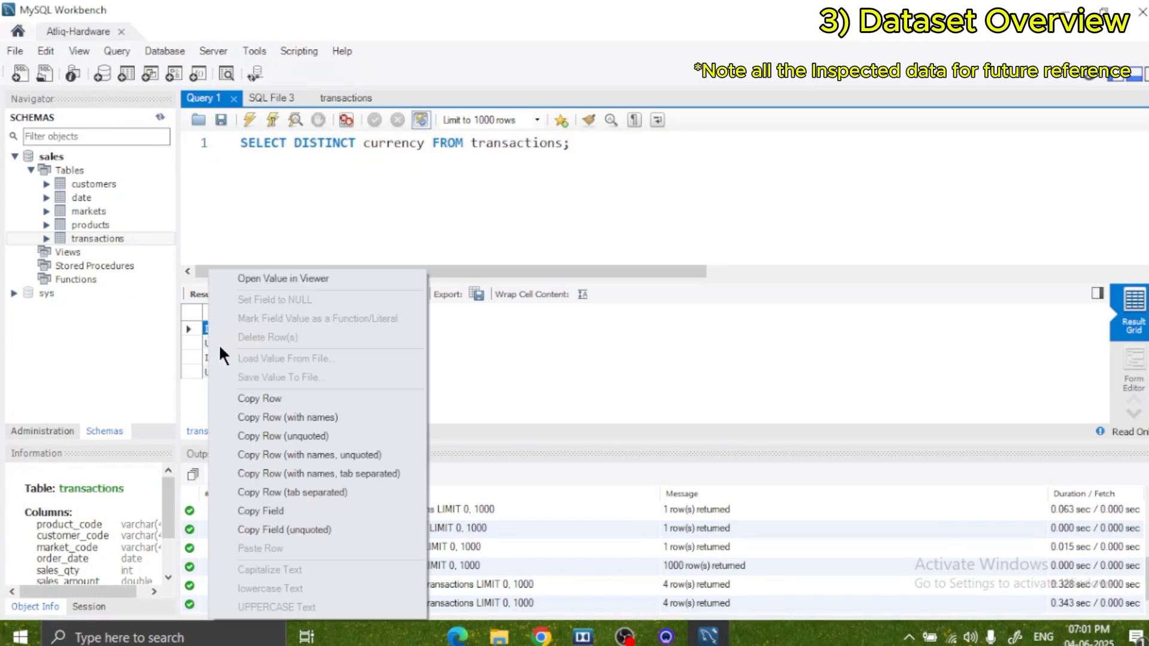
{"action": "left_click", "coordinate": [267, 398]}
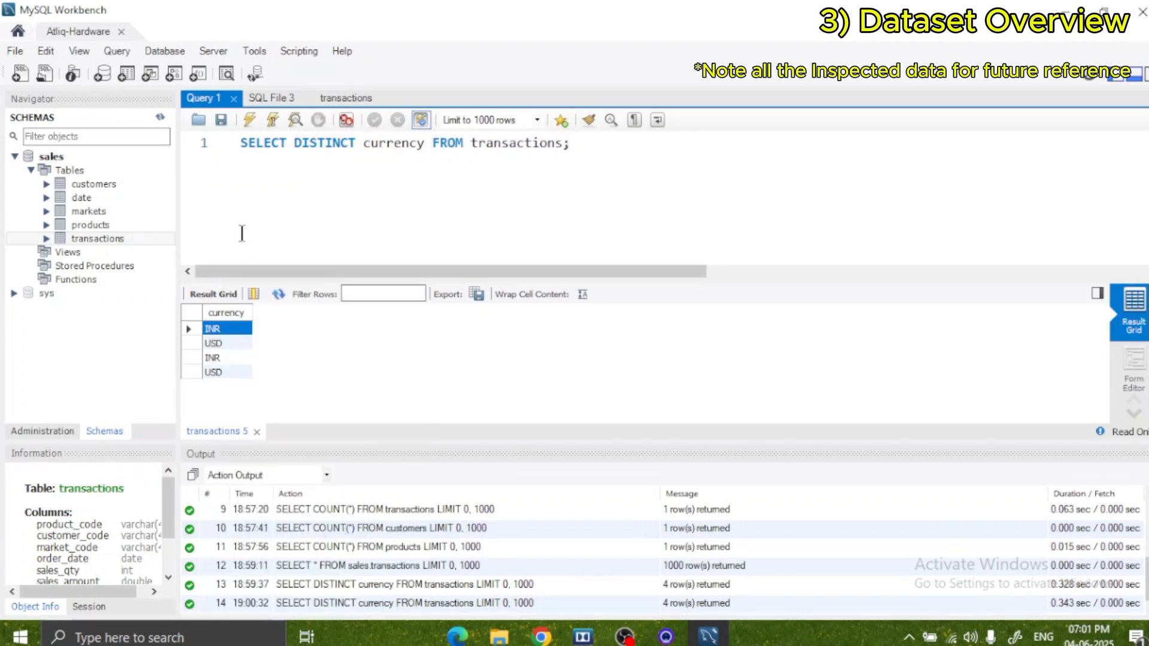
{"action": "left_click", "coordinate": [250, 176]}
{"action": "key", "text": "Return"}
{"action": "key", "text": "Return"}
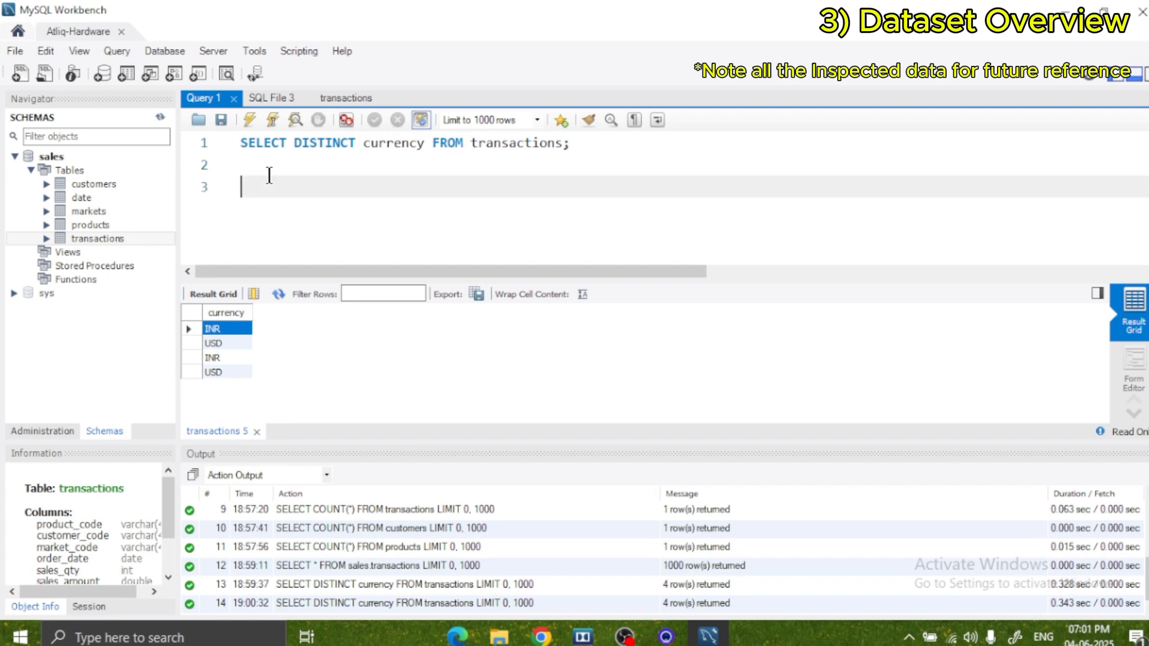
{"action": "key", "text": "ctrl+v"}
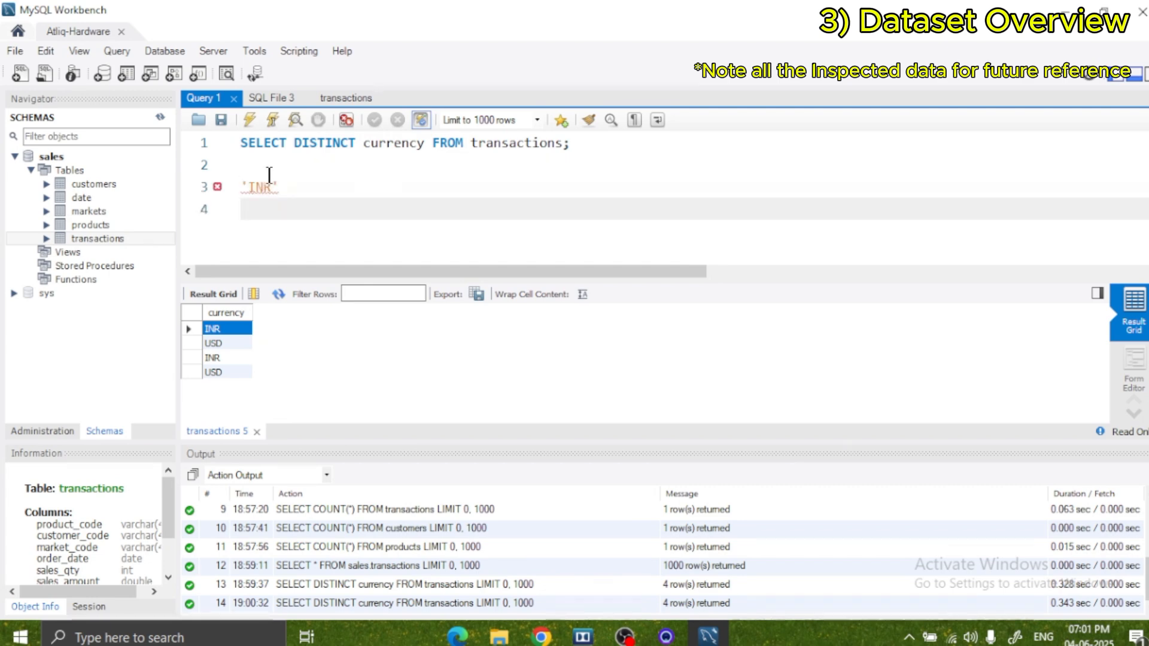
Copy the second INR row from the query result and paste it on line 4 for comparison.
{"action": "left_click", "coordinate": [213, 357]}
{"action": "right_click", "coordinate": [213, 357]}
{"action": "left_click", "coordinate": [266, 397]}
{"action": "left_click", "coordinate": [255, 209]}
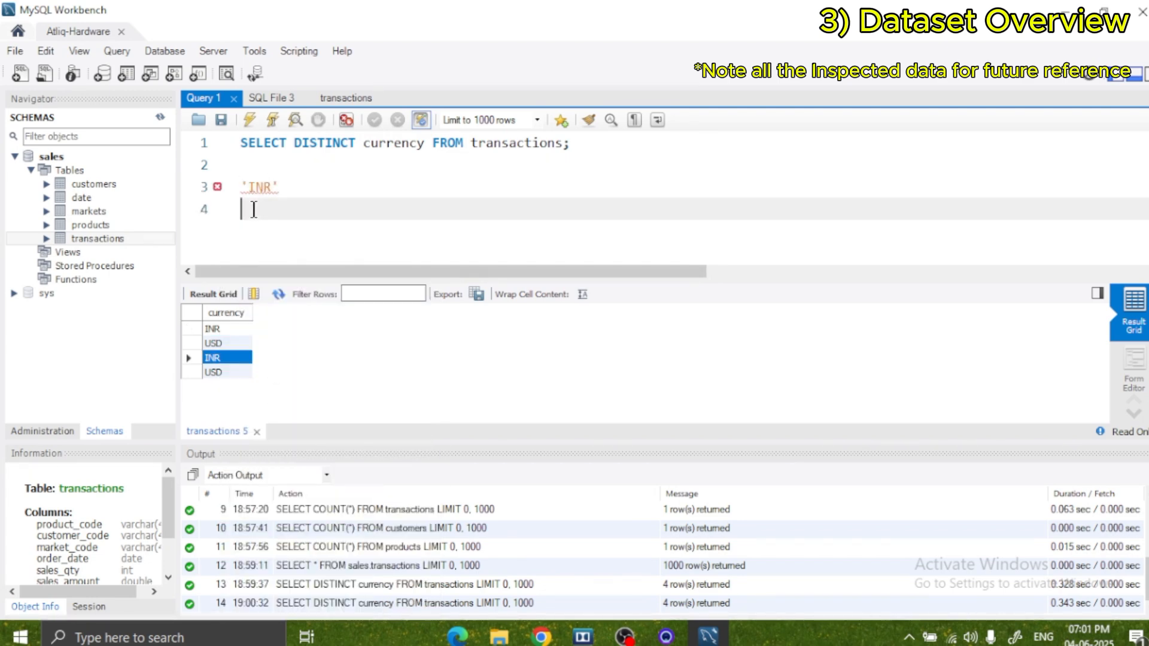
{"action": "key", "text": "ctrl+v"}
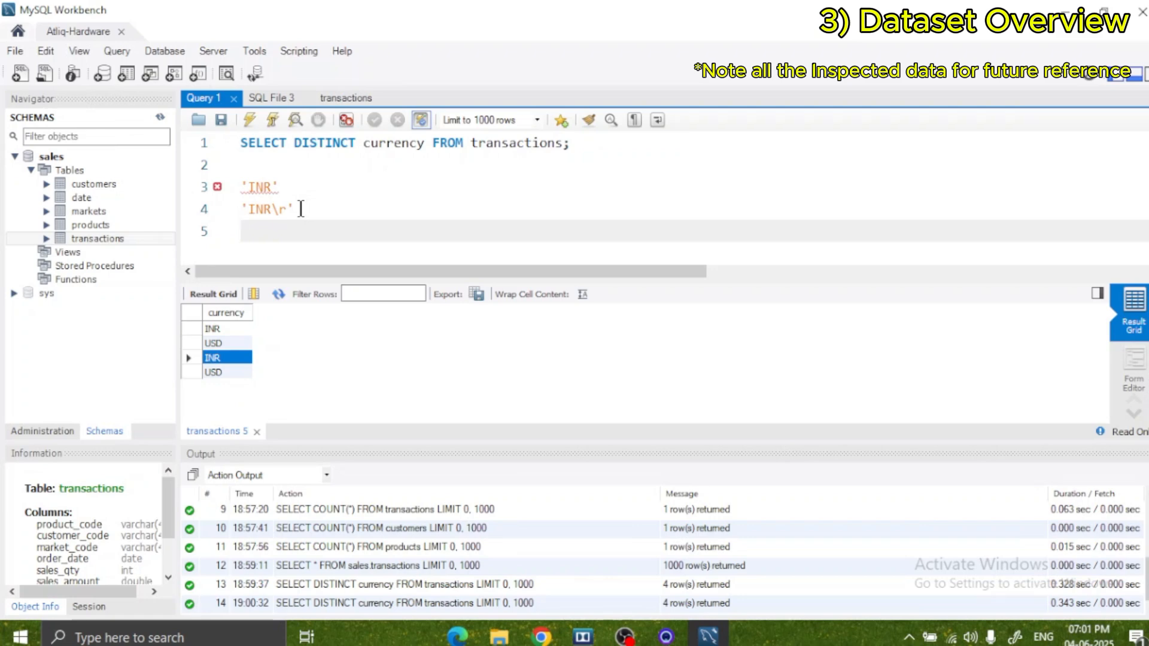
Replace the DISTINCT keyword in the line 1 query with *.
{"action": "left_click", "coordinate": [353, 148]}
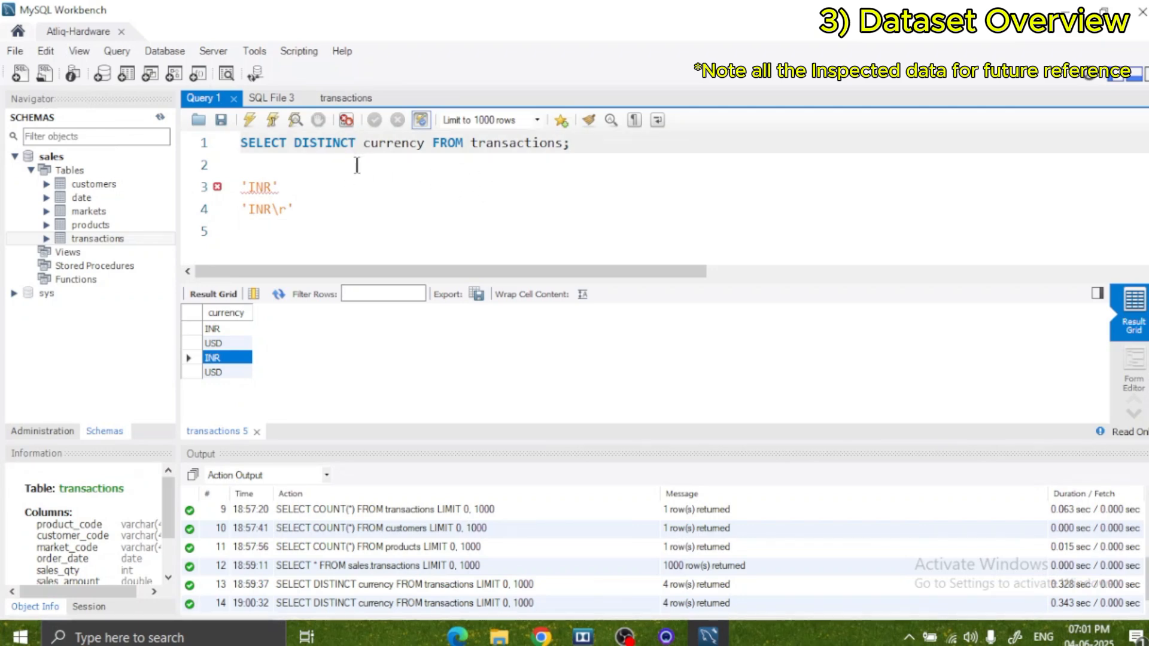
{"action": "key", "text": "BackSpace"}
{"action": "key", "text": "BackSpace"}
{"action": "key", "text": "BackSpace"}
{"action": "key", "text": "BackSpace"}
{"action": "key", "text": "BackSpace"}
{"action": "key", "text": "BackSpace"}
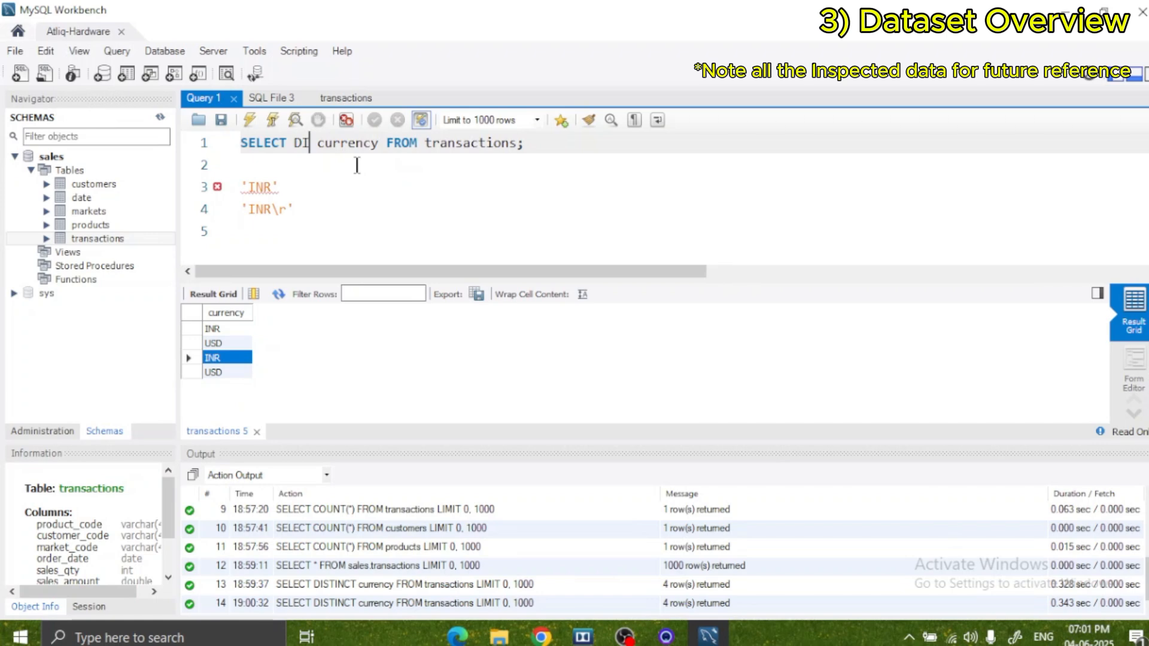
{"action": "key", "text": "BackSpace"}
{"action": "key", "text": "BackSpace"}
{"action": "type", "text": "*"}
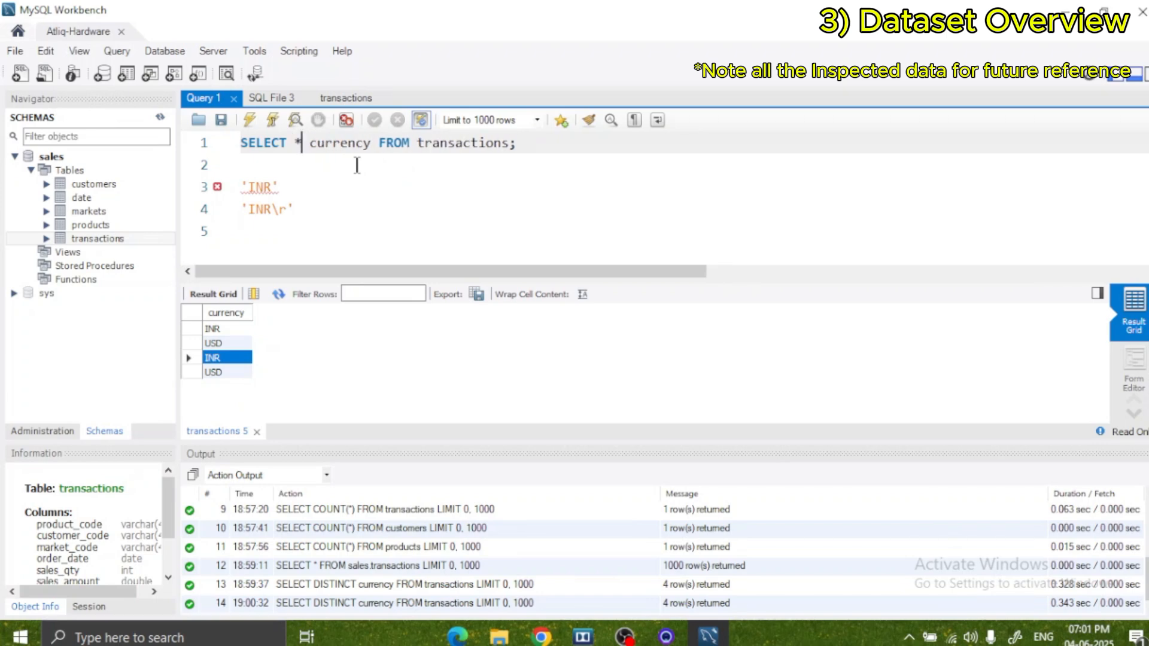
Remove the currency column from the query so that it reads SELECT * FROM transactions;.
{"action": "key", "text": "Right"}
{"action": "key", "text": "Right"}
{"action": "key", "text": "Right"}
{"action": "key", "text": "Right"}
{"action": "key", "text": "Right"}
{"action": "key", "text": "Right"}
{"action": "key", "text": "Right"}
{"action": "key", "text": "Right"}
{"action": "key", "text": "Right"}
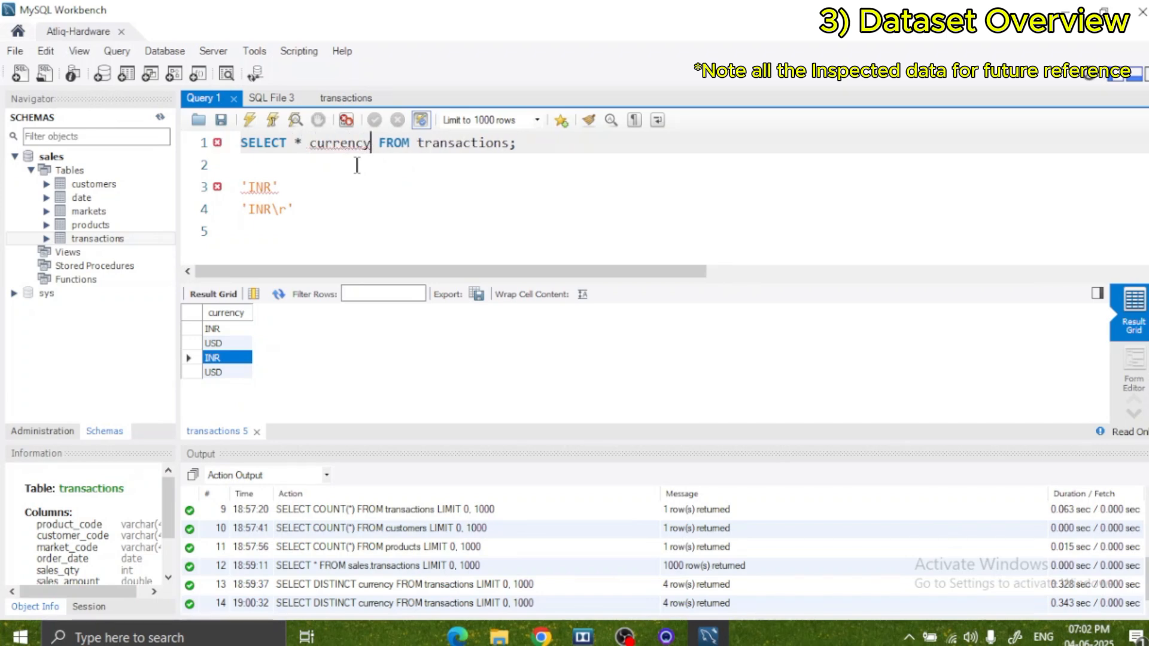
{"action": "key", "text": "BackSpace"}
{"action": "key", "text": "BackSpace"}
{"action": "key", "text": "BackSpace"}
{"action": "key", "text": "BackSpace"}
{"action": "key", "text": "BackSpace"}
{"action": "key", "text": "BackSpace"}
{"action": "key", "text": "BackSpace"}
{"action": "key", "text": "BackSpace"}
{"action": "type", "text": "tr"}
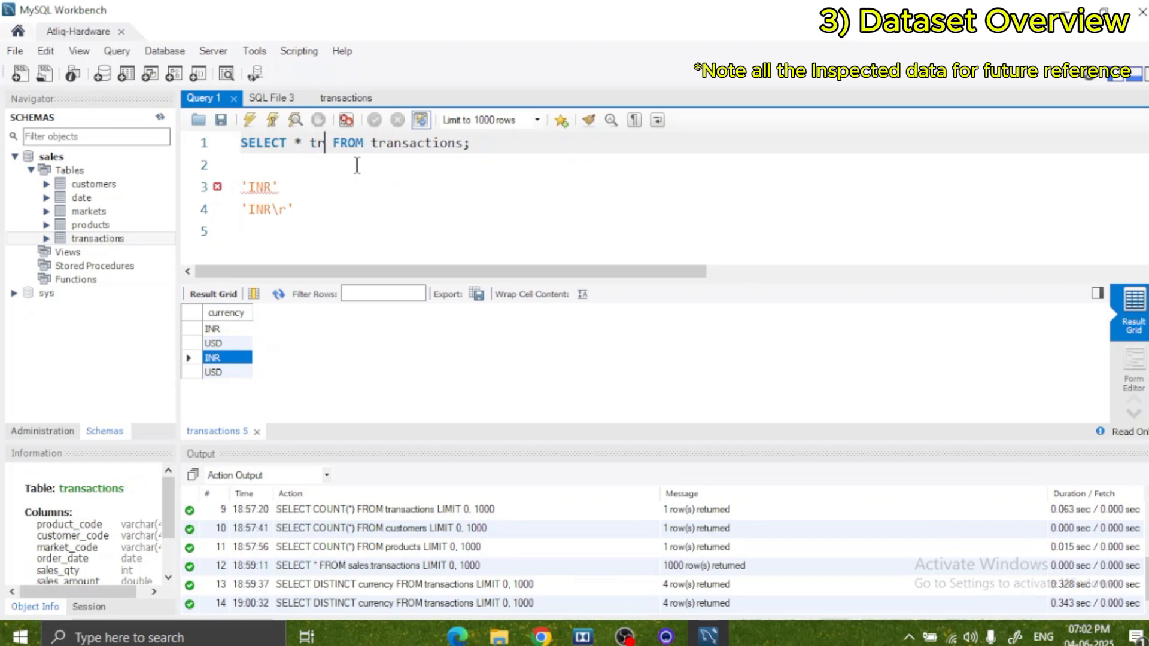
{"action": "key", "text": "Right"}
{"action": "key", "text": "Right"}
{"action": "key", "text": "Right"}
{"action": "key", "text": "Right"}
{"action": "key", "text": "Right"}
{"action": "key", "text": "BackSpace"}
{"action": "key", "text": "BackSpace"}
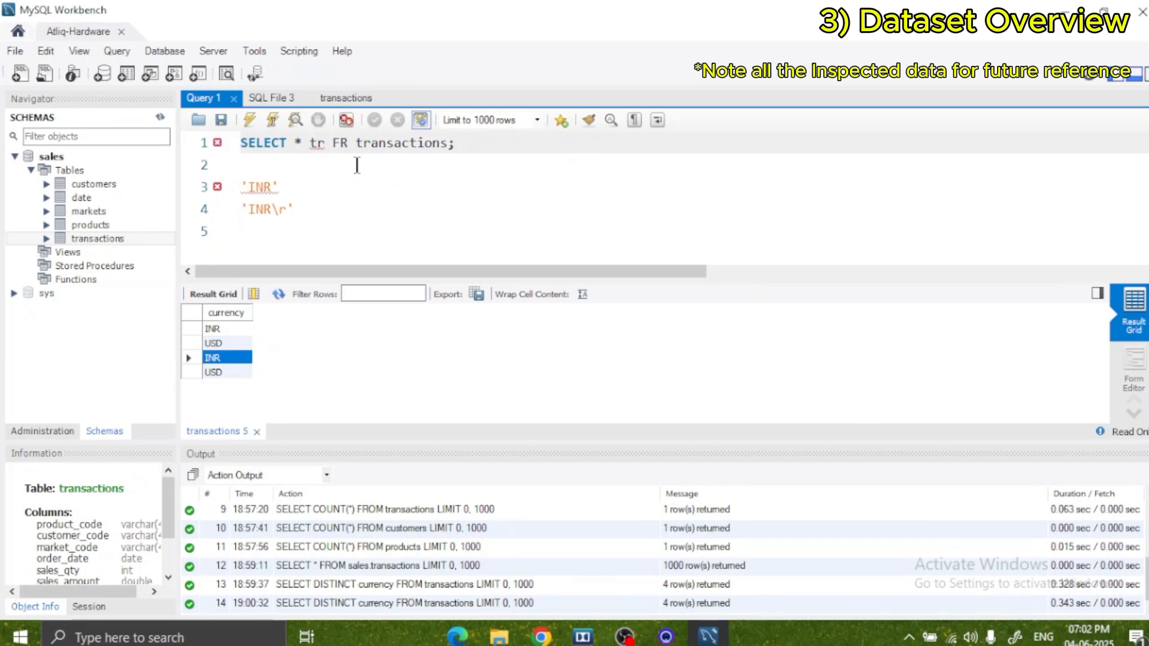
{"action": "key", "text": "BackSpace"}
{"action": "key", "text": "BackSpace"}
{"action": "key", "text": "BackSpace"}
{"action": "key", "text": "BackSpace"}
{"action": "key", "text": "BackSpace"}
{"action": "type", "text": "FROM"}
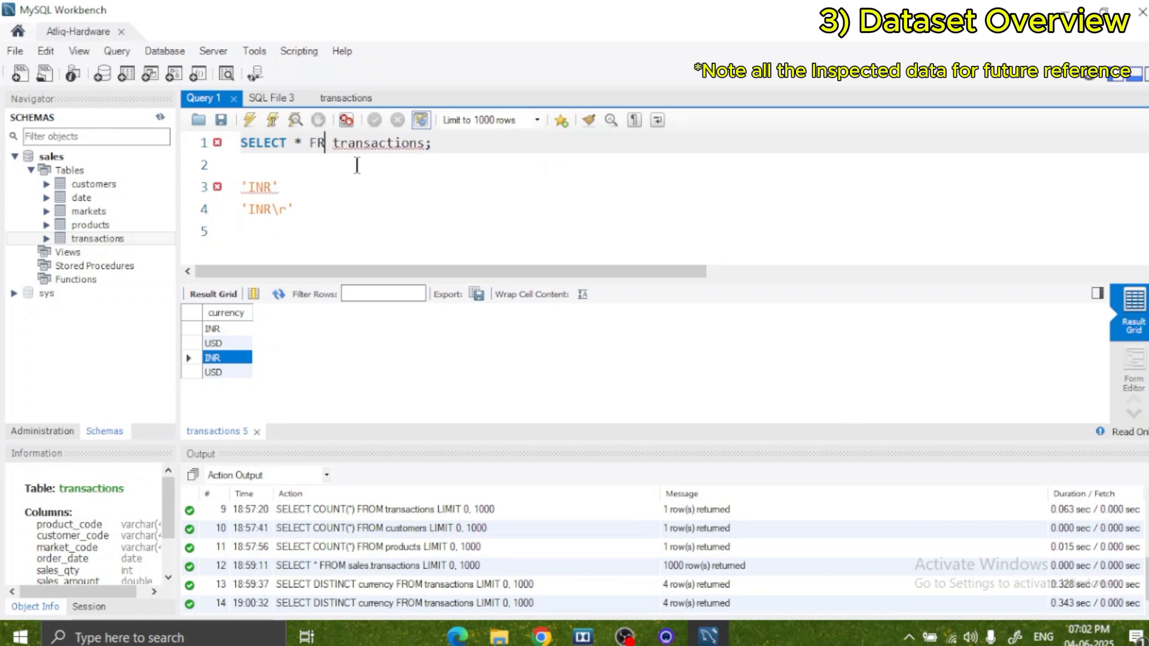
Add a WHERE currency = condition after transactions, keeping the closing semicolon.
{"action": "key", "text": "Right"}
{"action": "key", "text": "Right"}
{"action": "key", "text": "Right"}
{"action": "key", "text": "Right"}
{"action": "key", "text": "Right"}
{"action": "key", "text": "Right"}
{"action": "key", "text": "Right"}
{"action": "key", "text": "Right"}
{"action": "key", "text": "Right"}
{"action": "key", "text": "Right"}
{"action": "key", "text": "Right"}
{"action": "key", "text": "Right"}
{"action": "key", "text": "Right"}
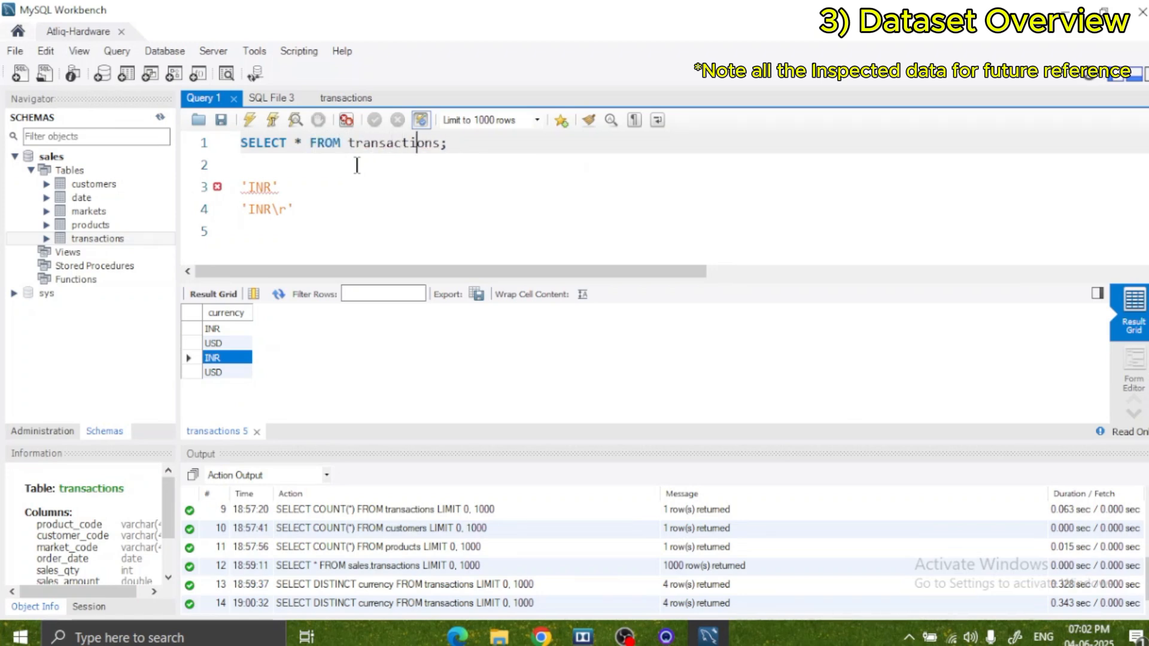
{"action": "type", "text": "WHERE"}
{"action": "type", "text": " cu"}
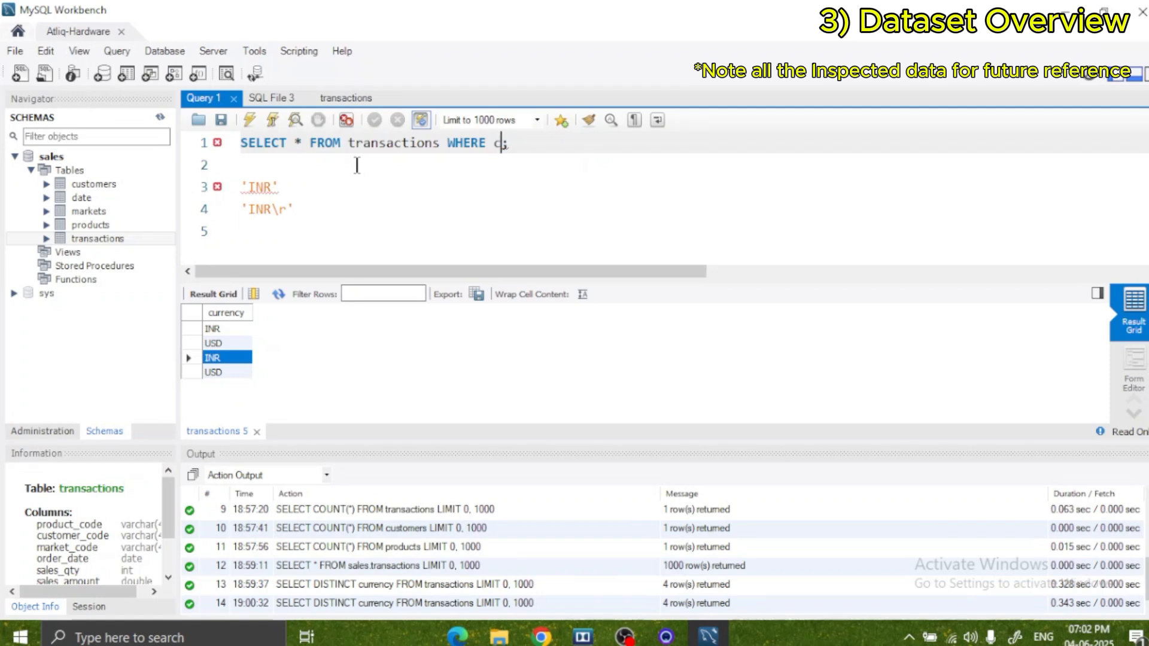
{"action": "key", "text": "Down"}
{"action": "key", "text": "Return"}
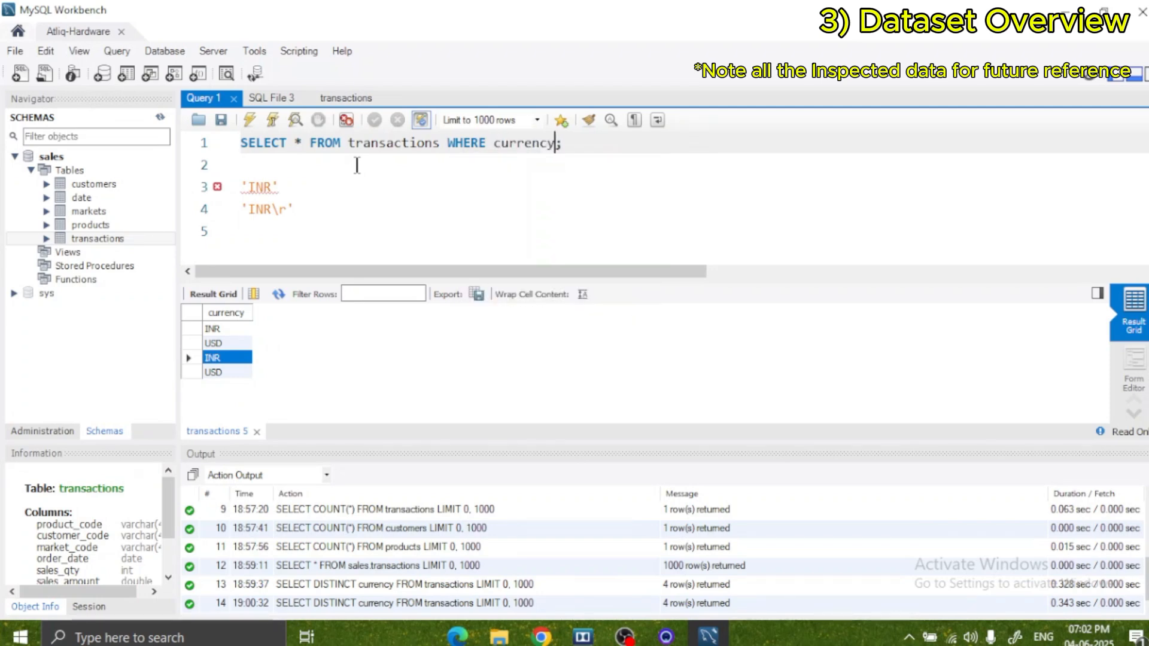
{"action": "type", "text": "="}
Copy 'INR' from line 3 into the WHERE condition as the currency value.
{"action": "left_click_drag", "start_coordinate": [279, 187], "coordinate": [232, 202]}
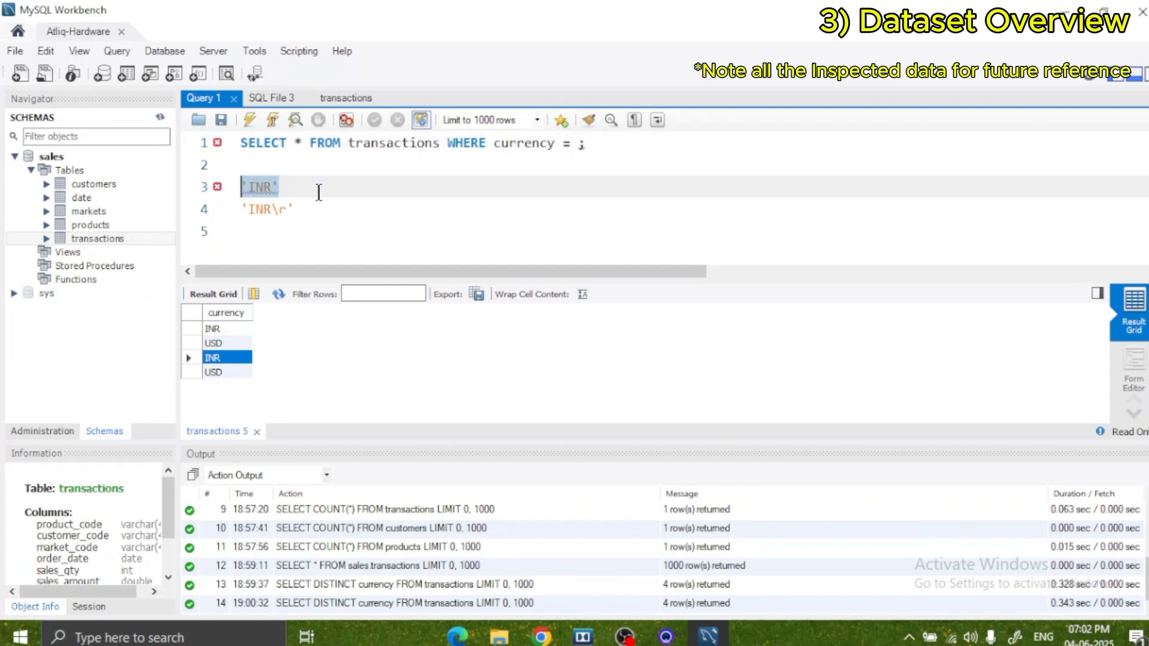
{"action": "left_click", "coordinate": [570, 148]}
{"action": "key", "text": "ctrl+v"}
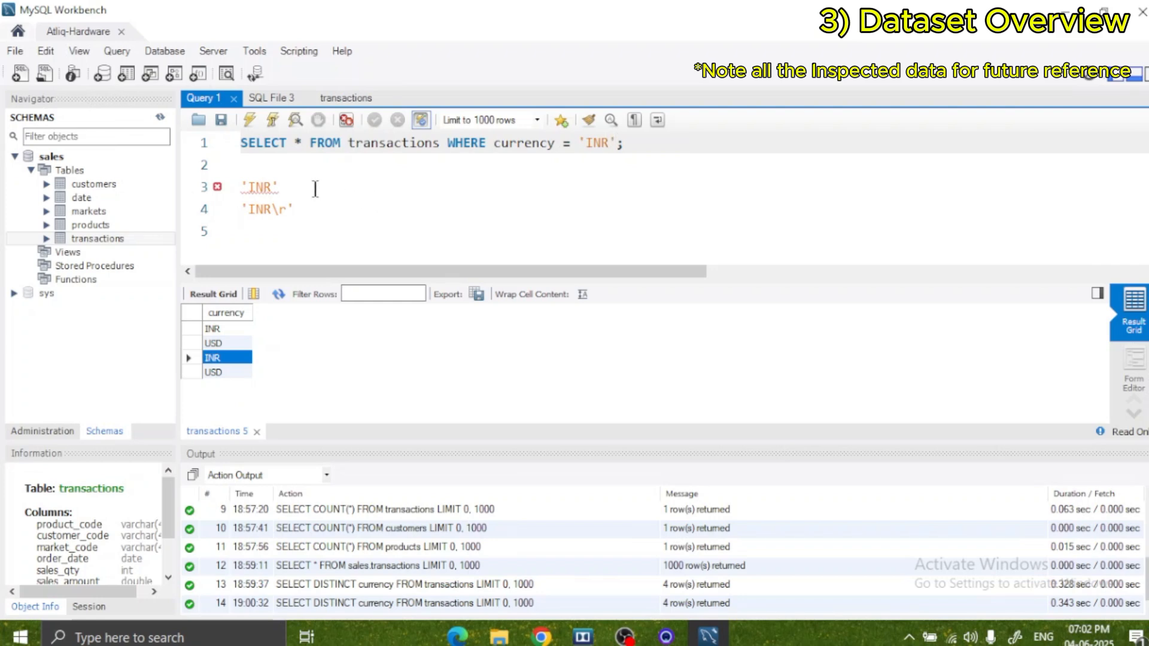
Replace the currency value in the WHERE condition with 'INR\r' moved from line 4, keeping the closing semicolon.
{"action": "left_click_drag", "start_coordinate": [293, 209], "coordinate": [241, 210]}
{"action": "key", "text": "ctrl+c"}
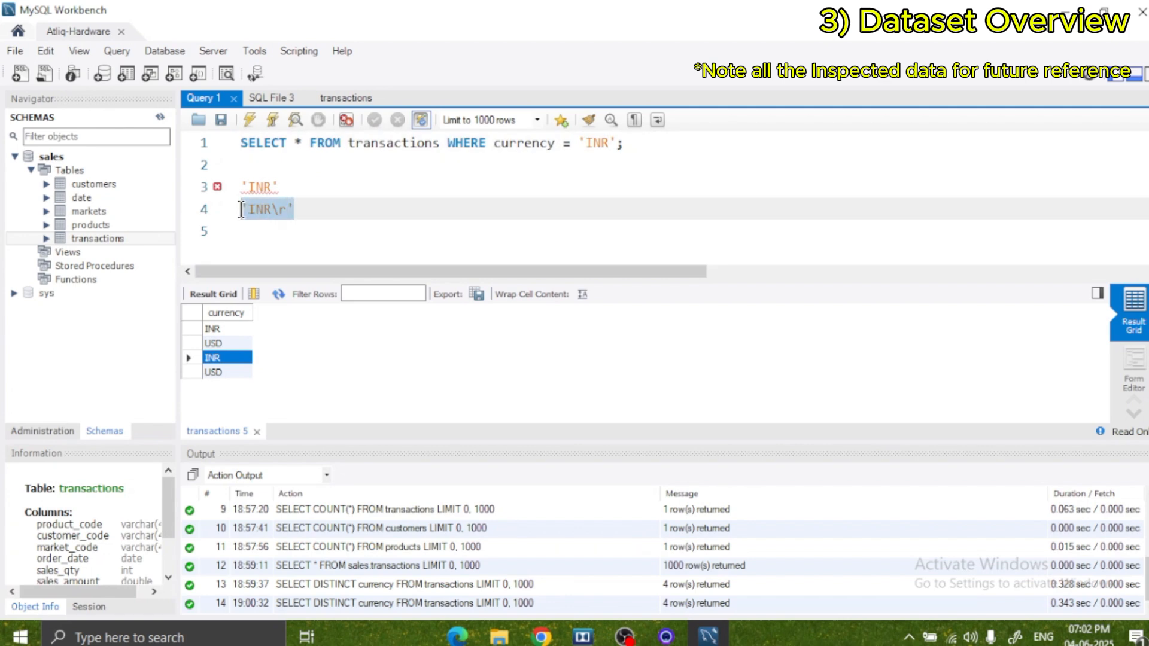
{"action": "key", "text": "BackSpace"}
{"action": "left_click_drag", "start_coordinate": [624, 143], "coordinate": [585, 148]}
{"action": "key", "text": "BackSpace"}
Delete the leftover 'INR' on line 3, run the 'INR\r' transactions query and look through its rows.
{"action": "key", "text": "BackSpace"}
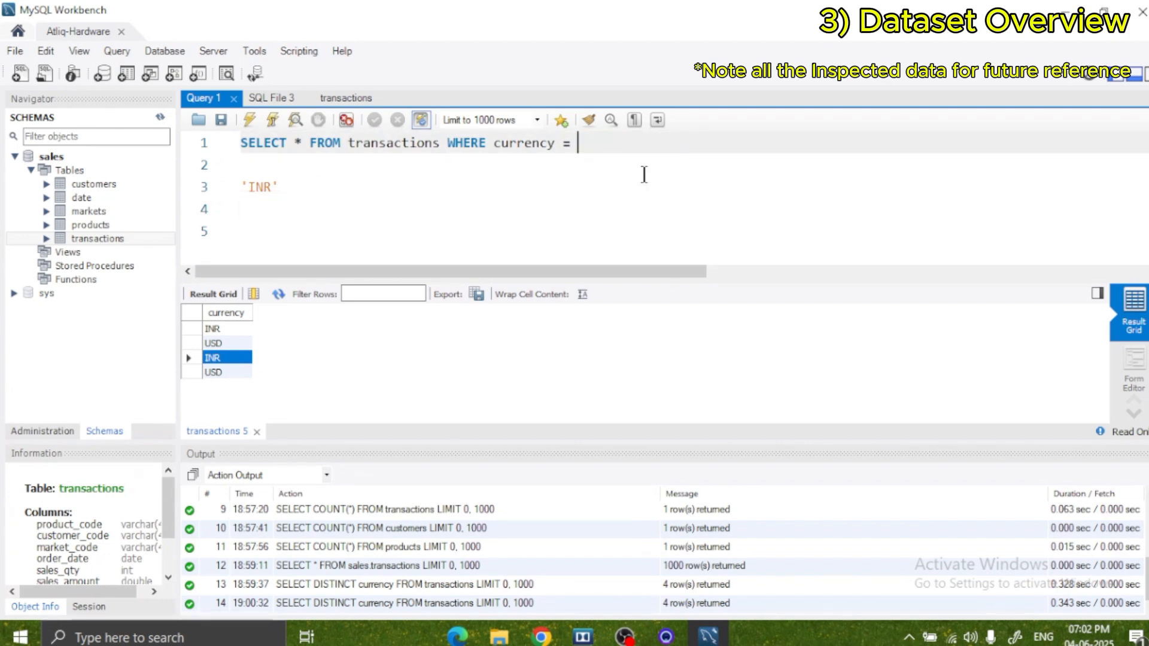
{"action": "key", "text": "ctrl+v"}
{"action": "type", "text": ";"}
{"action": "left_click", "coordinate": [277, 186]}
{"action": "key", "text": "BackSpace"}
{"action": "key", "text": "BackSpace"}
{"action": "key", "text": "BackSpace"}
{"action": "key", "text": "BackSpace"}
{"action": "key", "text": "BackSpace"}
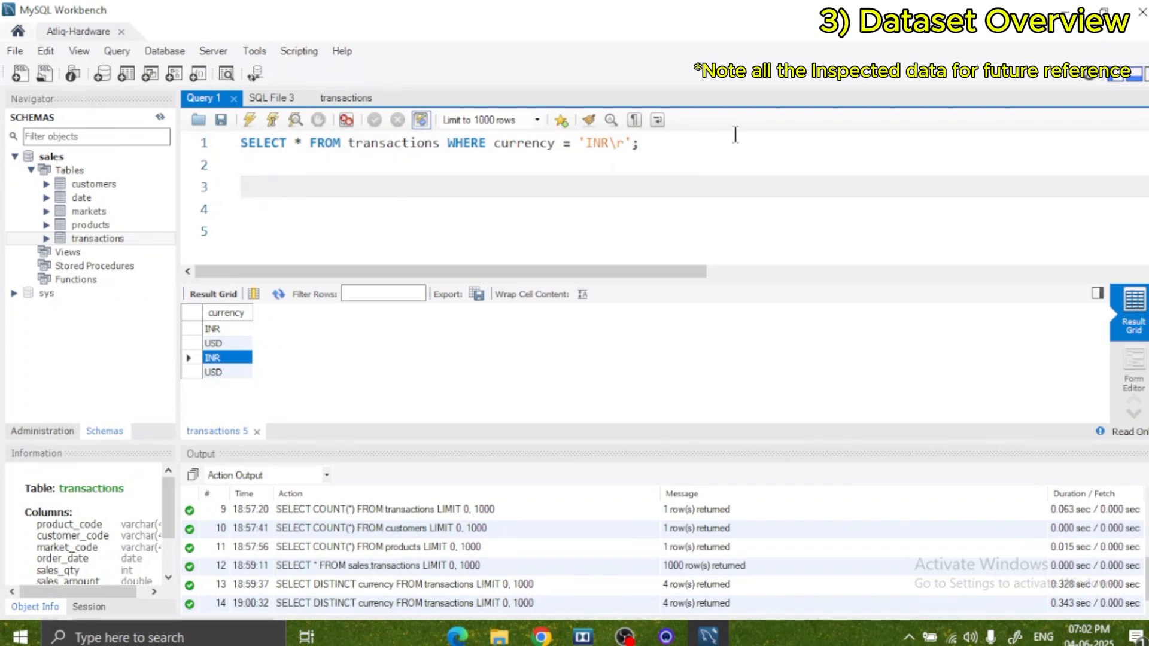
{"action": "left_click", "coordinate": [687, 144]}
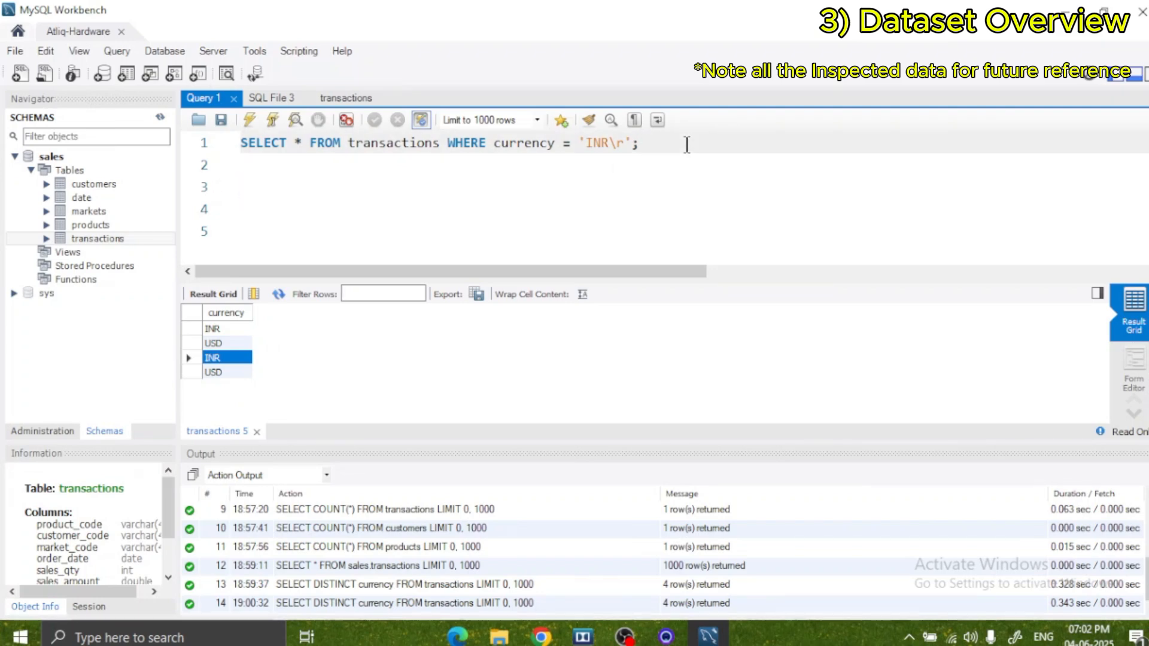
{"action": "key", "text": "ctrl+Return"}
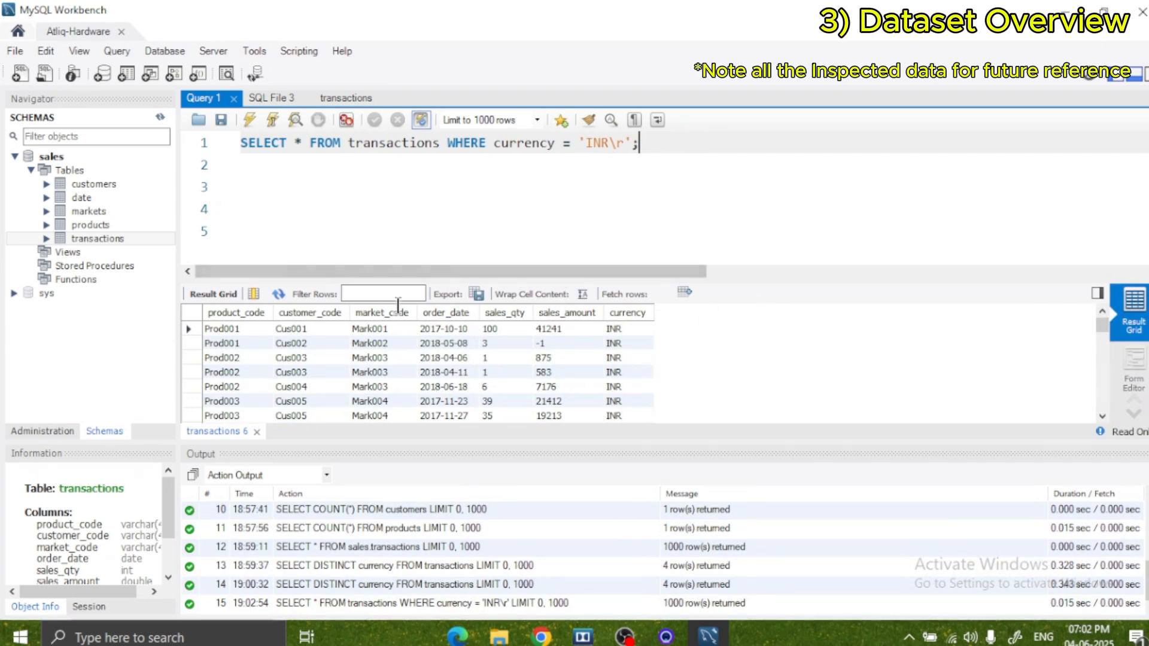
{"action": "scroll", "coordinate": [538, 371], "scroll_direction": "down", "scroll_amount": 5}
Change the query to select count(*) and run it for transactions with currency 'INR\r'.
{"action": "left_click", "coordinate": [294, 145]}
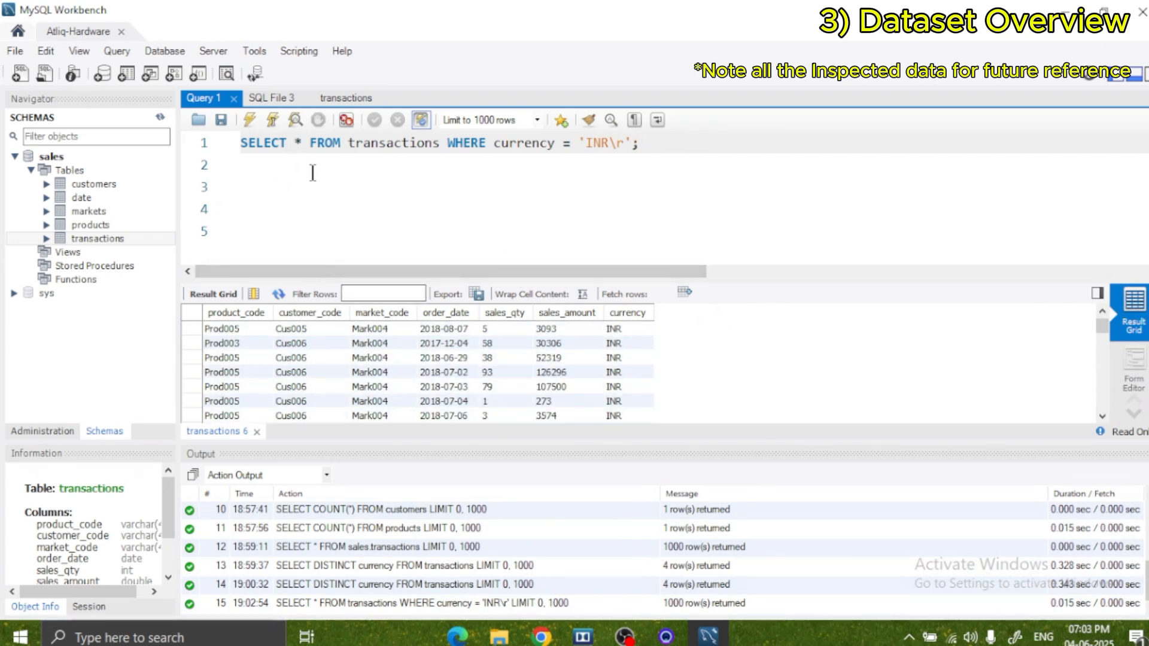
{"action": "type", "text": "count"}
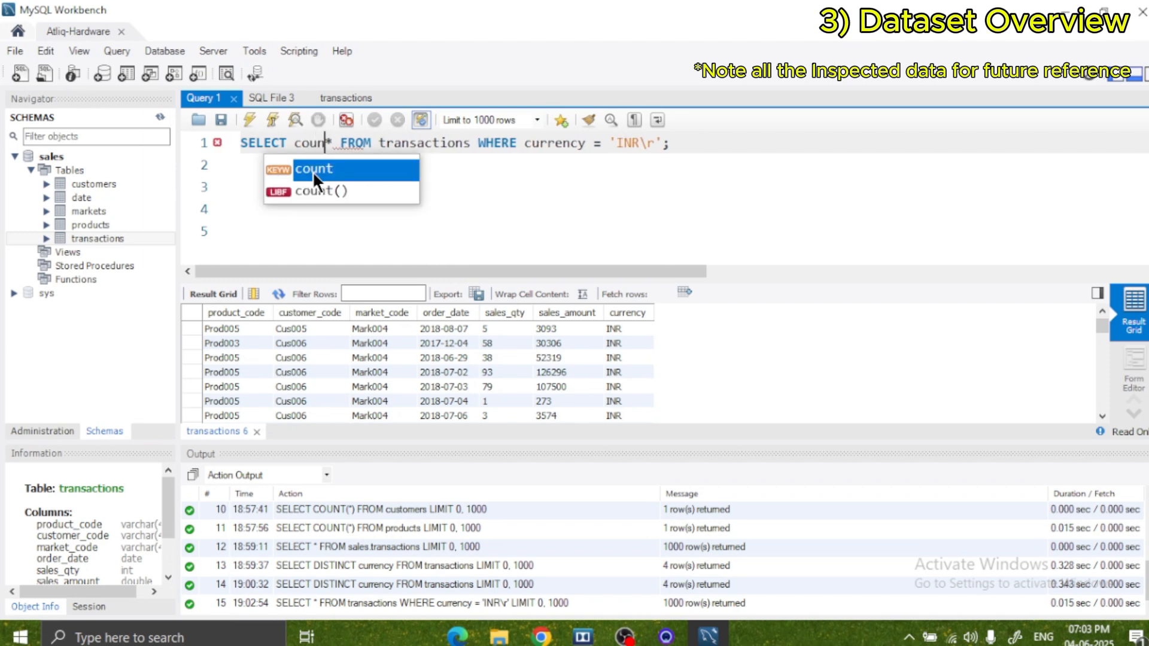
{"action": "type", "text": "("}
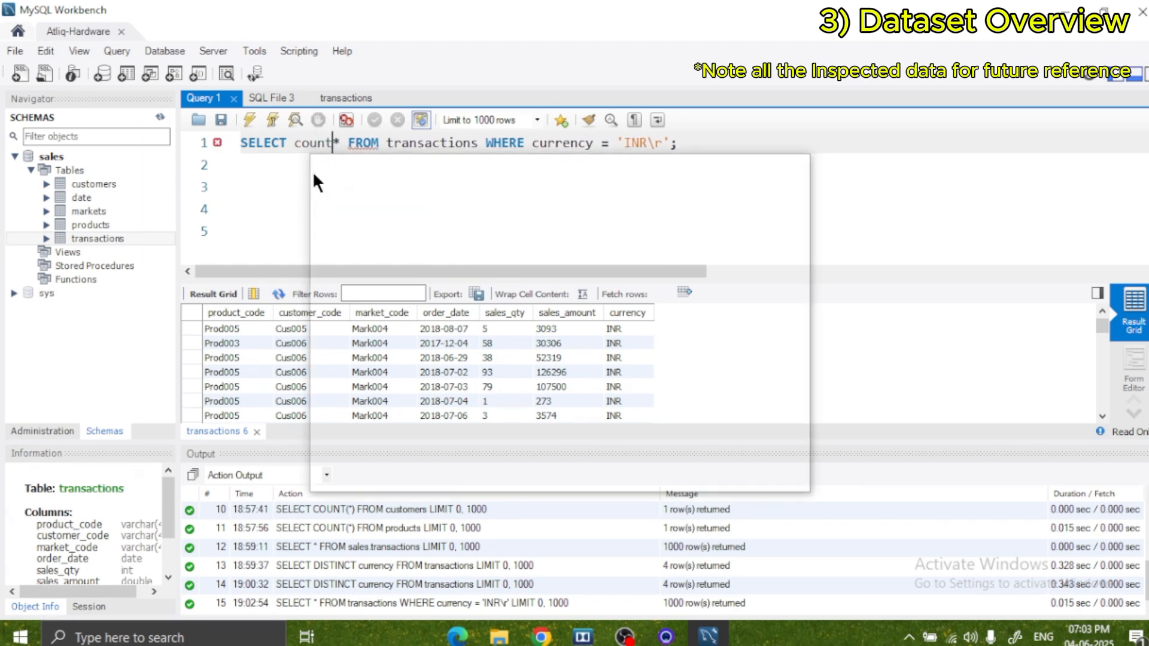
{"action": "key", "text": "Right"}
{"action": "type", "text": ")"}
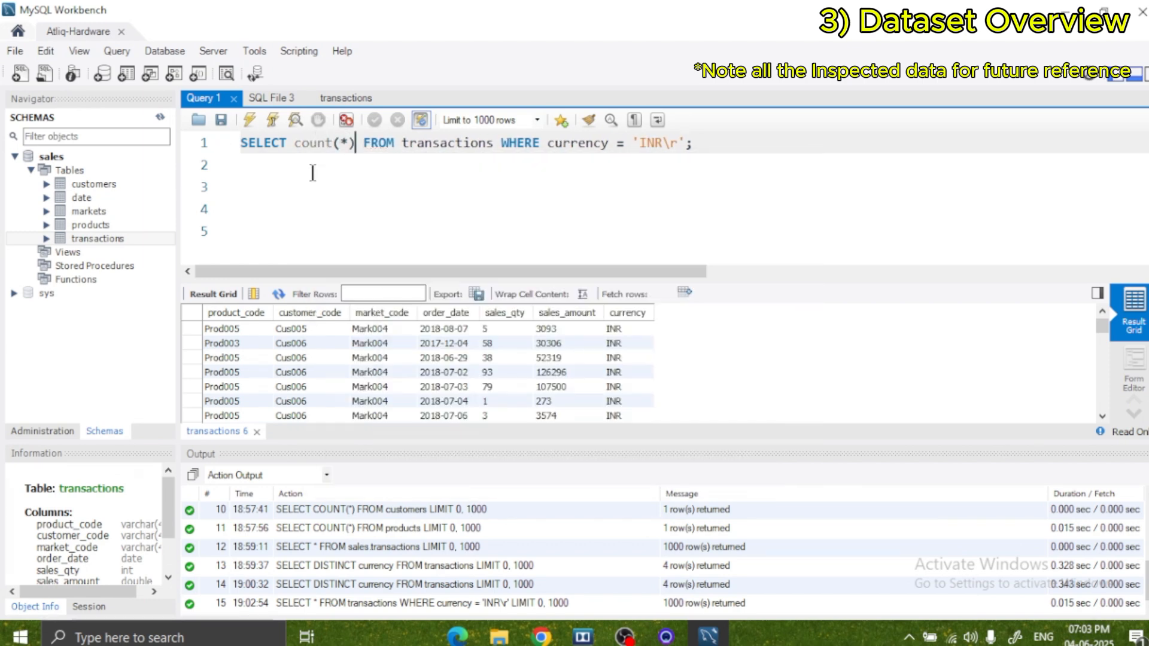
{"action": "key", "text": "ctrl+Return"}
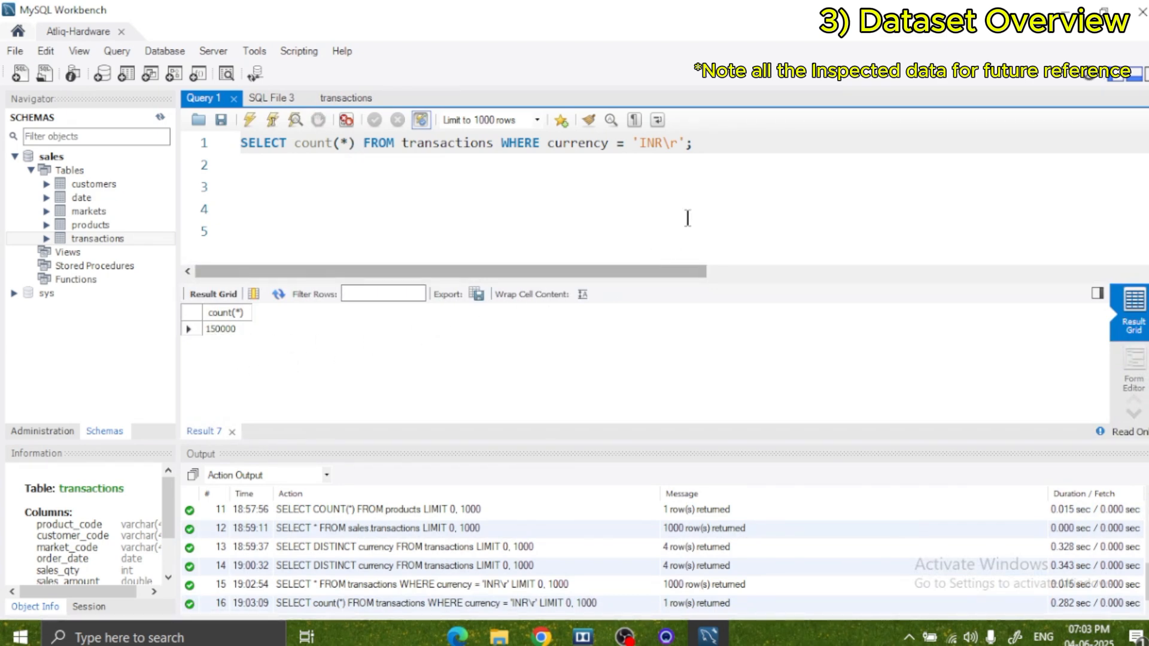
Change the currency value in the count query to 'INR' and run it.
{"action": "left_click", "coordinate": [678, 143]}
{"action": "key", "text": "BackSpace"}
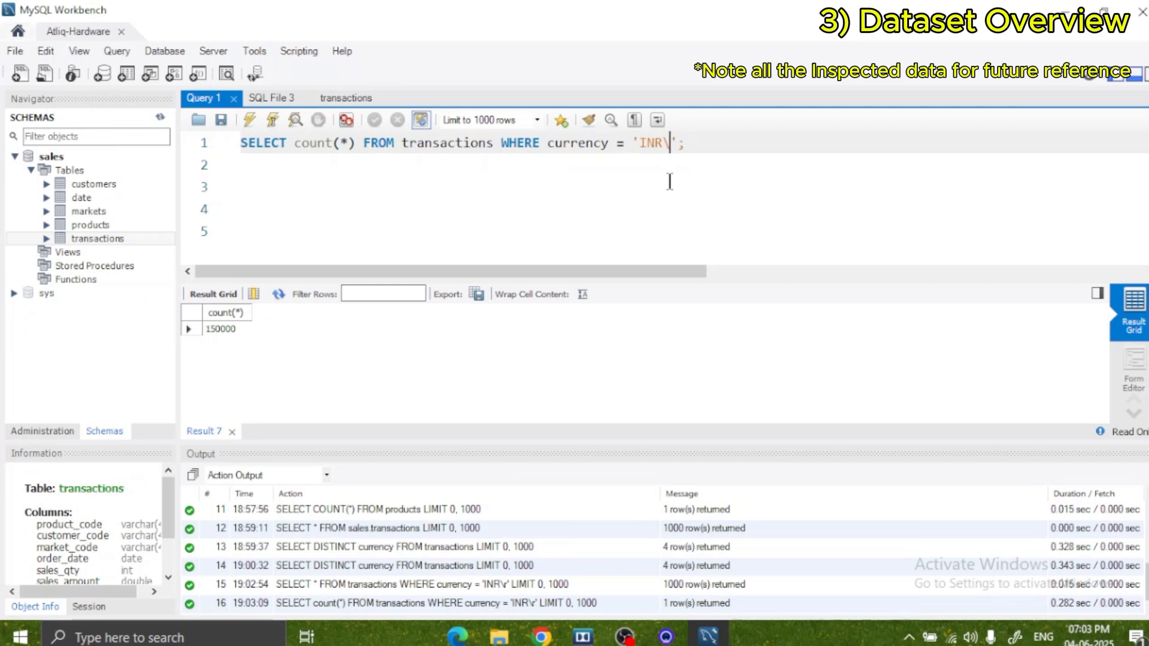
{"action": "key", "text": "BackSpace"}
{"action": "left_click", "coordinate": [386, 142]}
{"action": "left_click", "coordinate": [270, 120]}
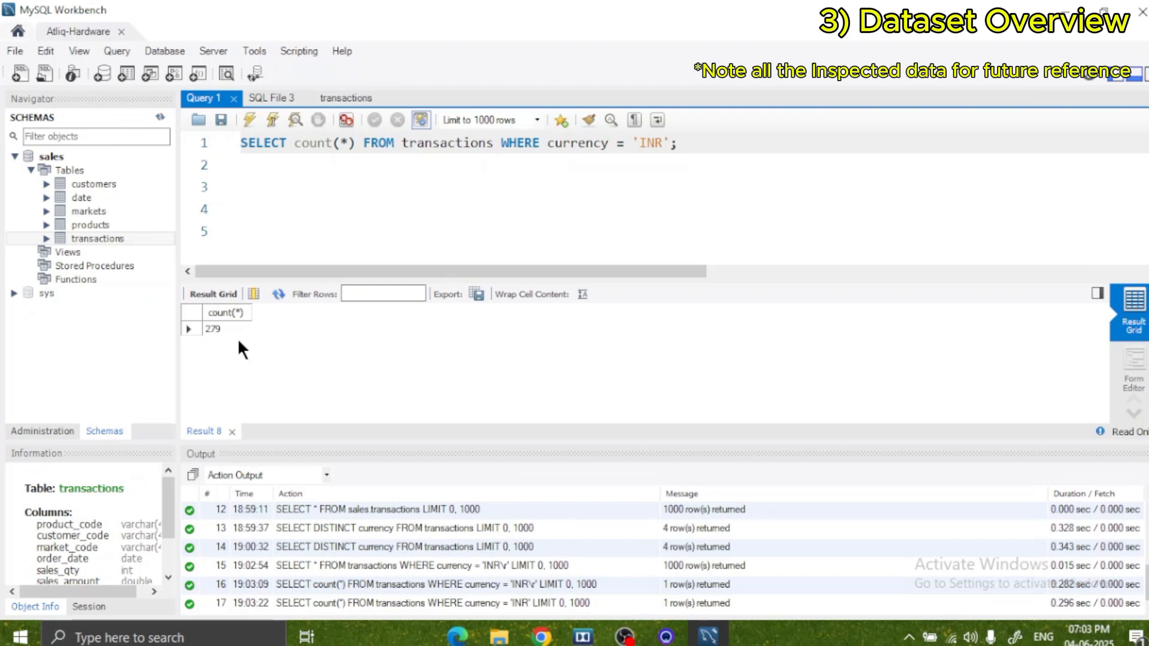
Change the currency value in the count query to 'USD' and run it.
{"action": "key", "text": "Right"}
{"action": "key", "text": "Right"}
{"action": "key", "text": "Right"}
{"action": "key", "text": "Right"}
{"action": "key", "text": "Right"}
{"action": "key", "text": "Right"}
{"action": "key", "text": "Right"}
{"action": "key", "text": "Right"}
{"action": "key", "text": "Right"}
{"action": "key", "text": "Right"}
{"action": "key", "text": "Right"}
{"action": "key", "text": "Right"}
{"action": "key", "text": "Right"}
{"action": "key", "text": "Right"}
{"action": "key", "text": "Right"}
{"action": "key", "text": "Right"}
{"action": "key", "text": "Right"}
{"action": "key", "text": "Right"}
{"action": "key", "text": "Right"}
{"action": "key", "text": "Right"}
{"action": "key", "text": "Delete"}
{"action": "key", "text": "Delete"}
{"action": "key", "text": "Delete"}
{"action": "type", "text": "USD"}
{"action": "left_click", "coordinate": [393, 144]}
{"action": "left_click", "coordinate": [272, 120]}
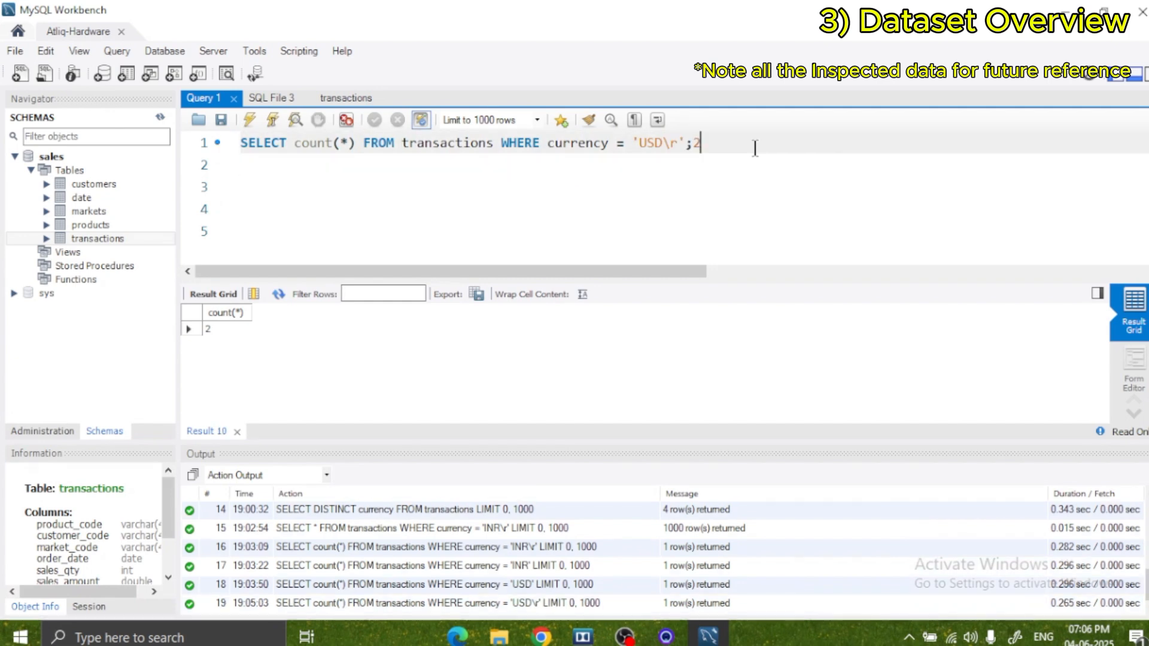
Run the count query for currency 'USD\r', and clear the query text from the editor.
{"action": "key", "text": "BackSpace"}
{"action": "left_click", "coordinate": [273, 119]}
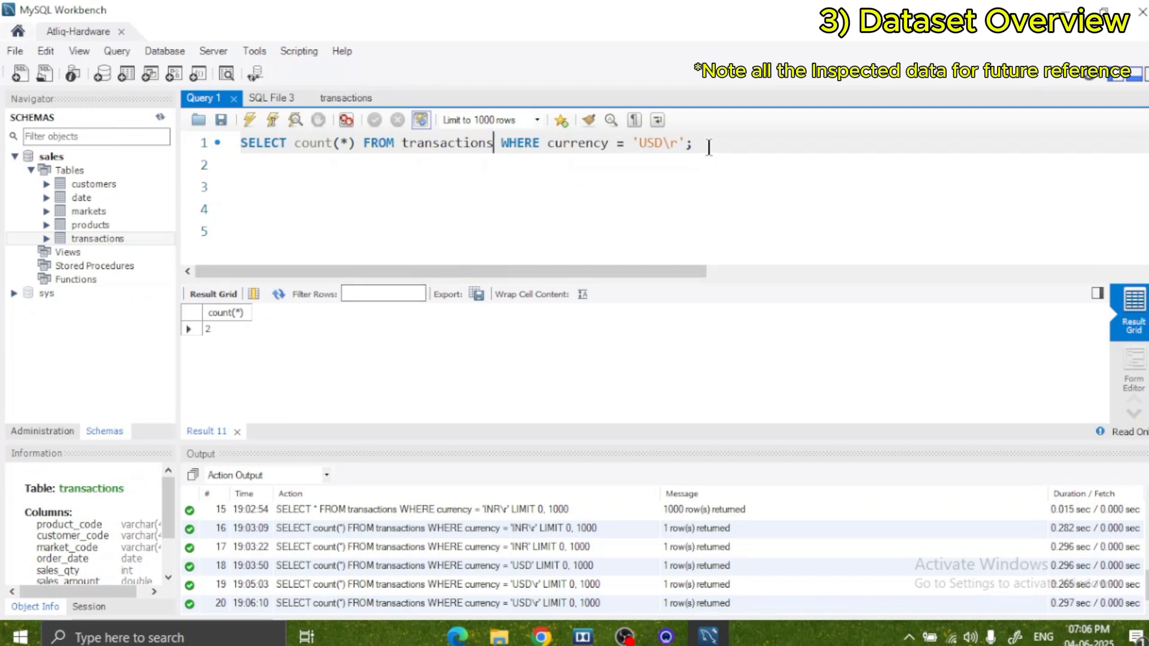
{"action": "left_click_drag", "start_coordinate": [708, 148], "coordinate": [233, 162]}
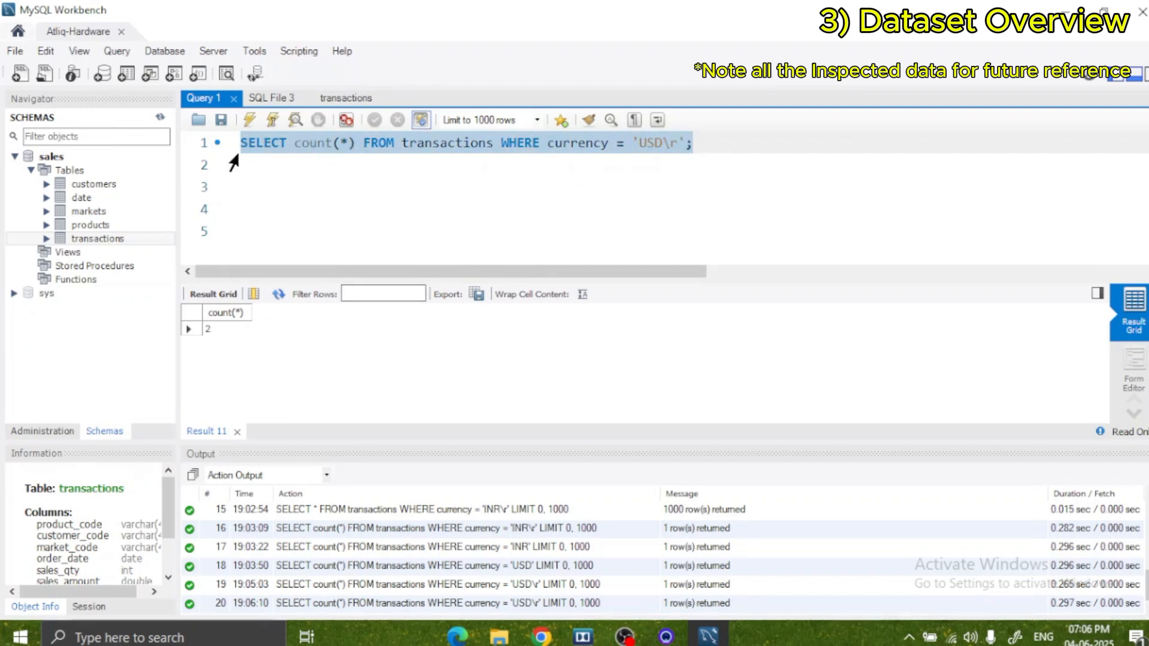
{"action": "key", "text": "BackSpace"}
Examine the sales_amount and currency columns in the full transactions result for inconsistent values.
{"action": "left_click", "coordinate": [332, 100]}
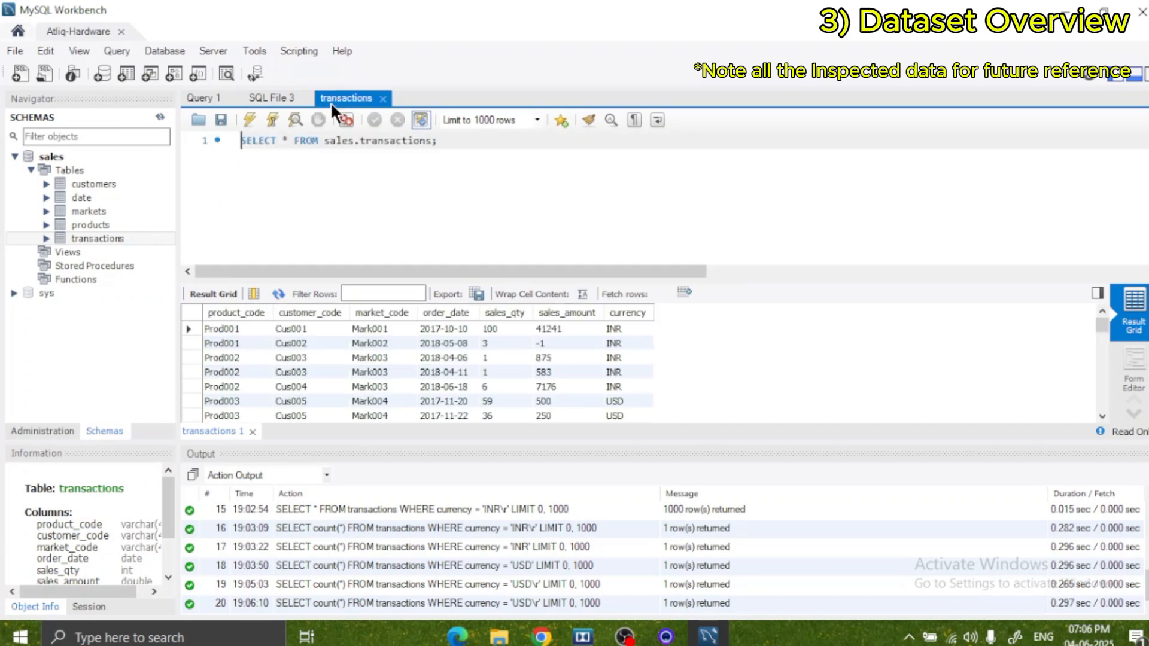
{"action": "scroll", "coordinate": [454, 347], "scroll_direction": "down", "scroll_amount": 4}
{"action": "scroll", "coordinate": [465, 353], "scroll_direction": "up", "scroll_amount": 4}
{"action": "scroll", "coordinate": [523, 330], "scroll_direction": "down", "scroll_amount": 3}
{"action": "scroll", "coordinate": [524, 330], "scroll_direction": "up", "scroll_amount": 3}
{"action": "scroll", "coordinate": [633, 340], "scroll_direction": "down", "scroll_amount": 3}
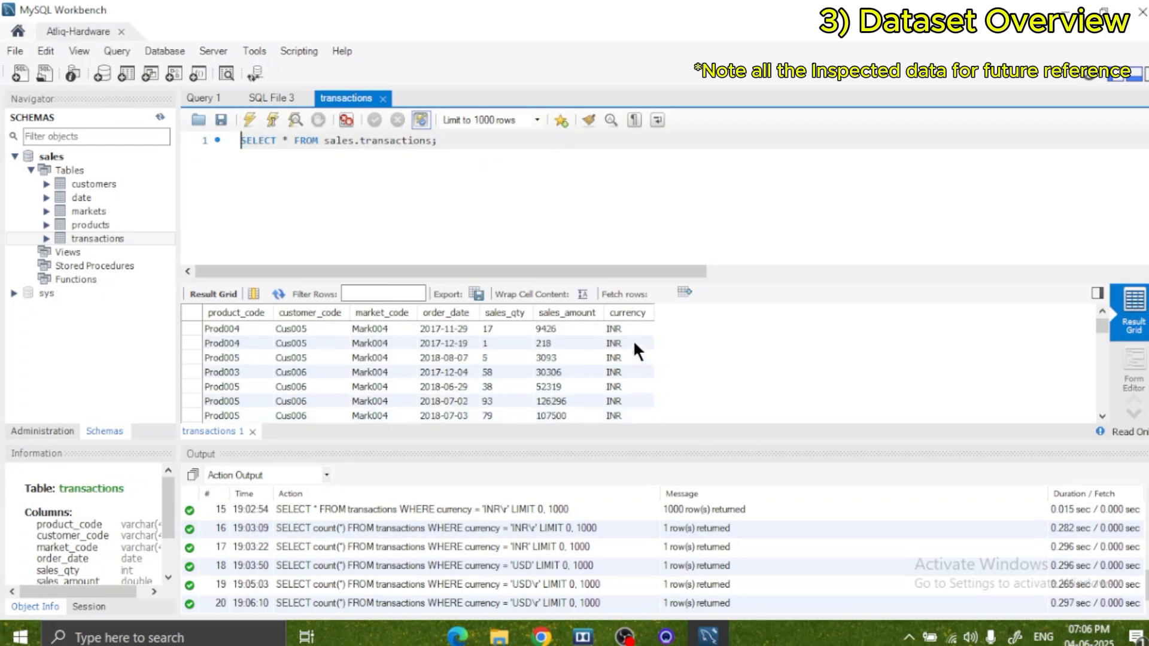
{"action": "scroll", "coordinate": [633, 340], "scroll_direction": "up", "scroll_amount": 3}
{"action": "scroll", "coordinate": [622, 350], "scroll_direction": "down", "scroll_amount": 3}
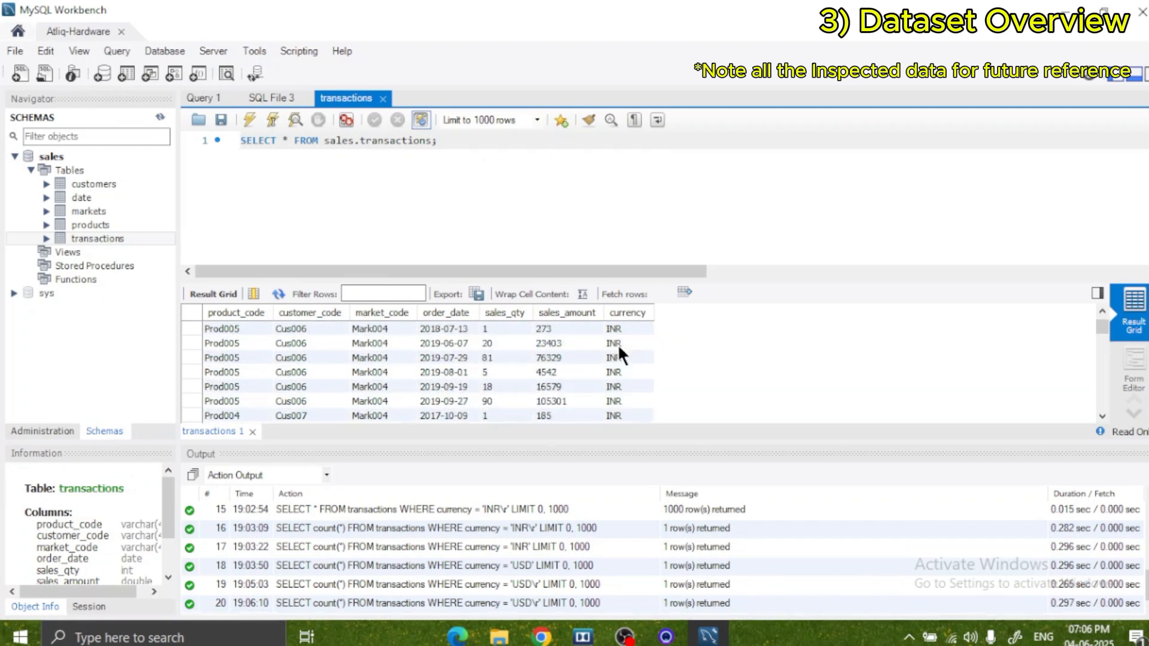
{"action": "scroll", "coordinate": [619, 353], "scroll_direction": "up", "scroll_amount": 3}
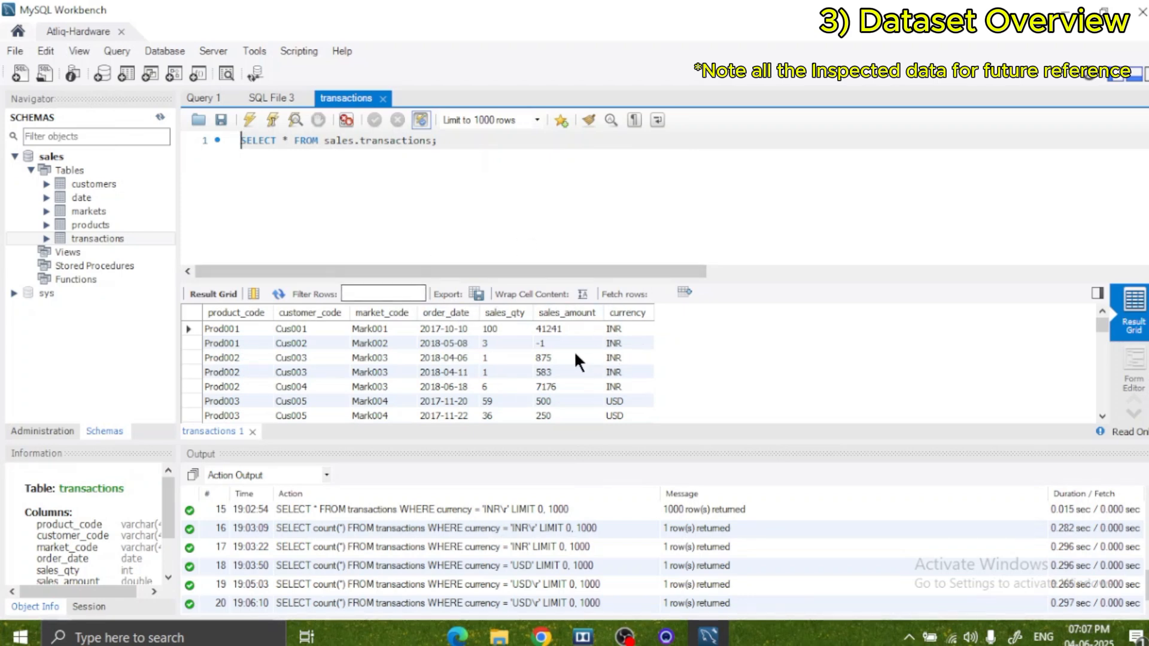
{"action": "scroll", "coordinate": [571, 350], "scroll_direction": "down", "scroll_amount": 3}
{"action": "scroll", "coordinate": [568, 344], "scroll_direction": "up", "scroll_amount": 3}
{"action": "scroll", "coordinate": [576, 341], "scroll_direction": "down", "scroll_amount": 2}
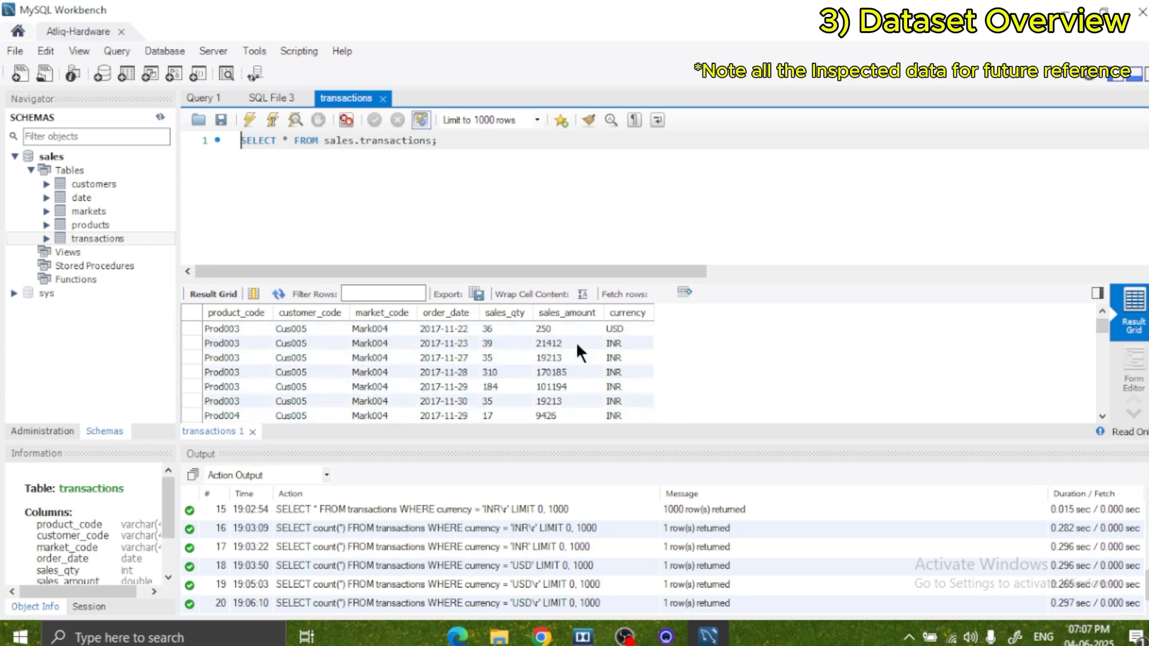
{"action": "scroll", "coordinate": [571, 339], "scroll_direction": "up", "scroll_amount": 2}
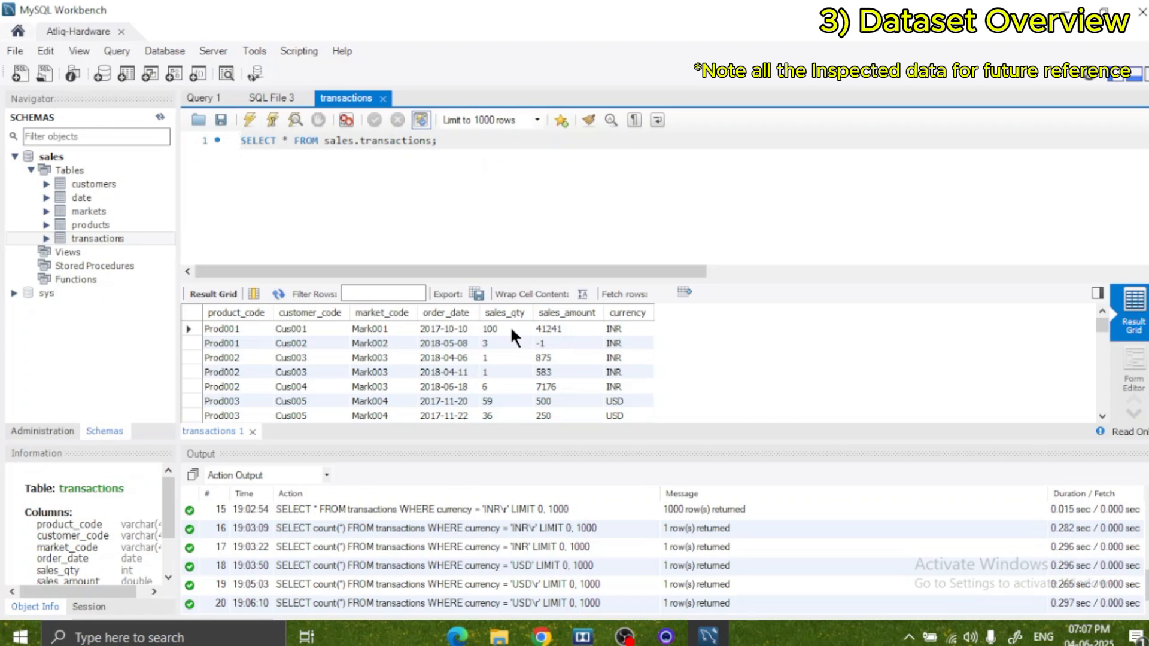
List all rows of the sales.date table and look through its date, year and month columns.
{"action": "left_click", "coordinate": [96, 197]}
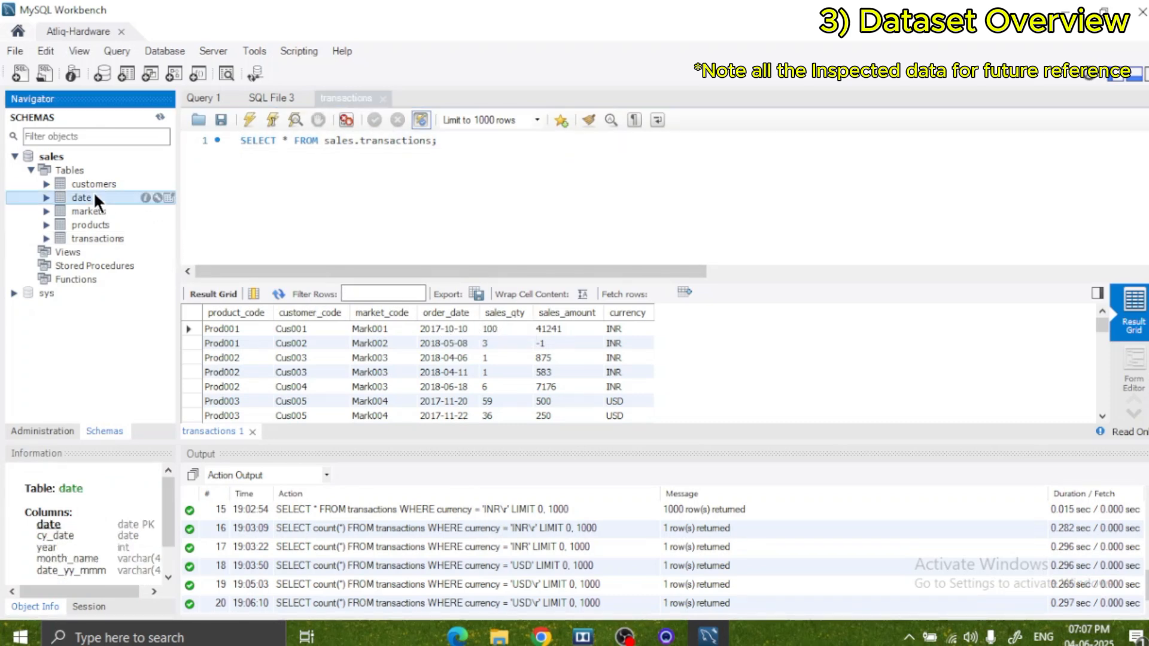
{"action": "right_click", "coordinate": [96, 197]}
{"action": "left_click", "coordinate": [149, 202]}
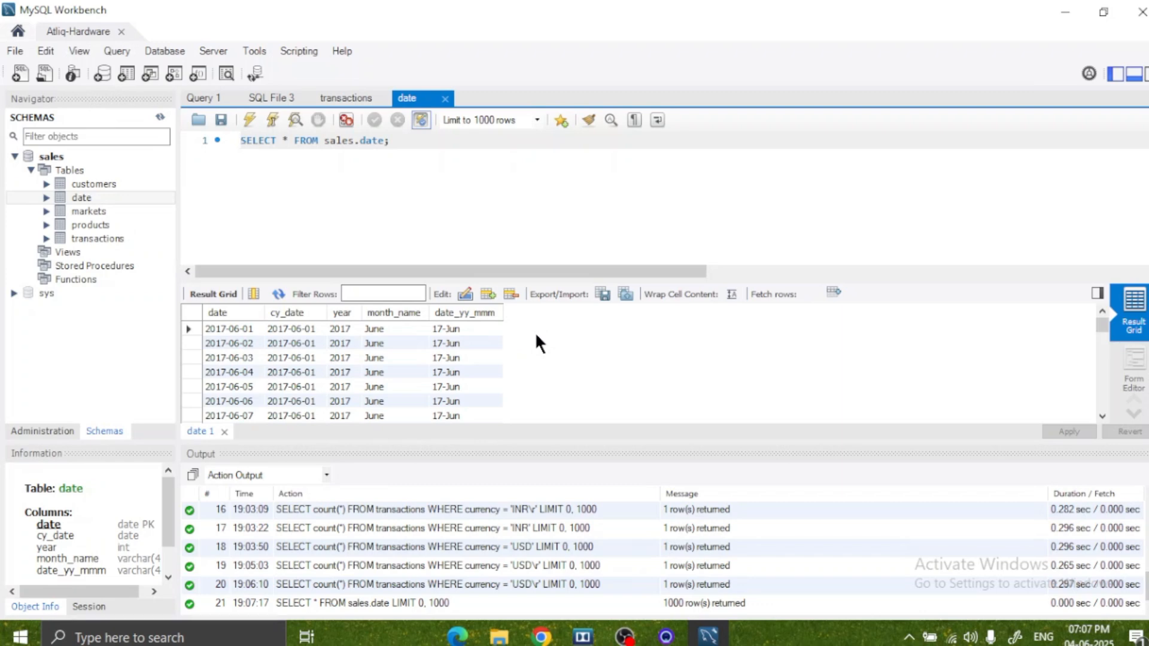
{"action": "scroll", "coordinate": [537, 336], "scroll_direction": "down", "scroll_amount": 3}
{"action": "scroll", "coordinate": [537, 335], "scroll_direction": "up", "scroll_amount": 3}
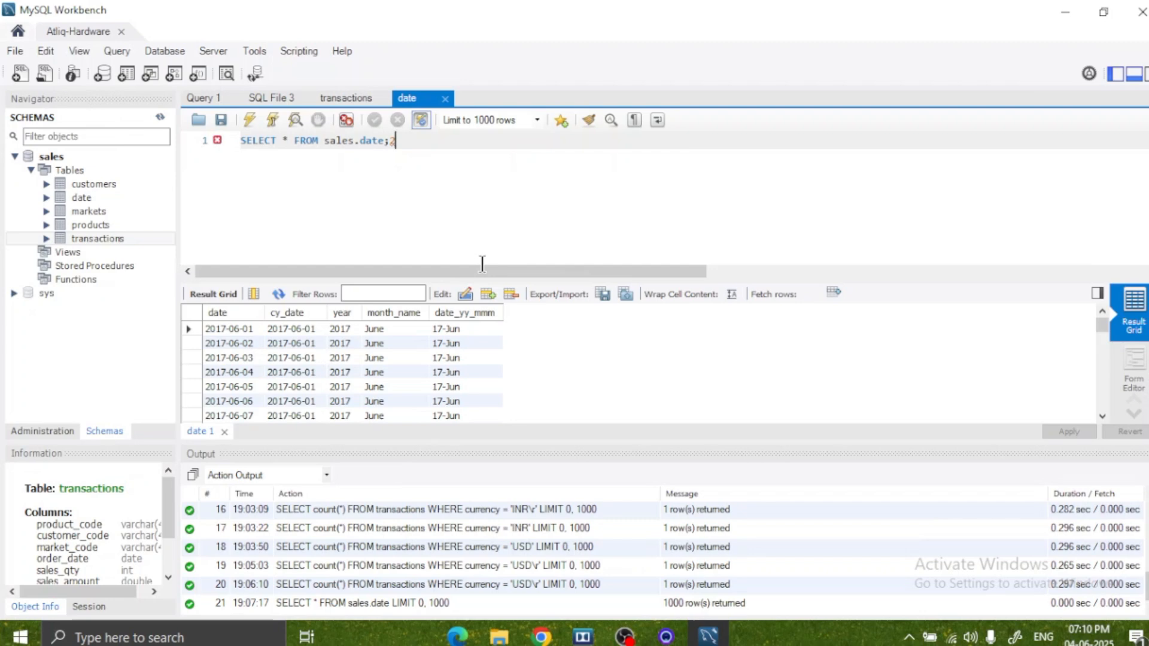
Remove the stray character after the sales.date query, minimize the window and start Power BI Desktop.
{"action": "key", "text": "BackSpace"}
{"action": "left_click", "coordinate": [1079, 10]}
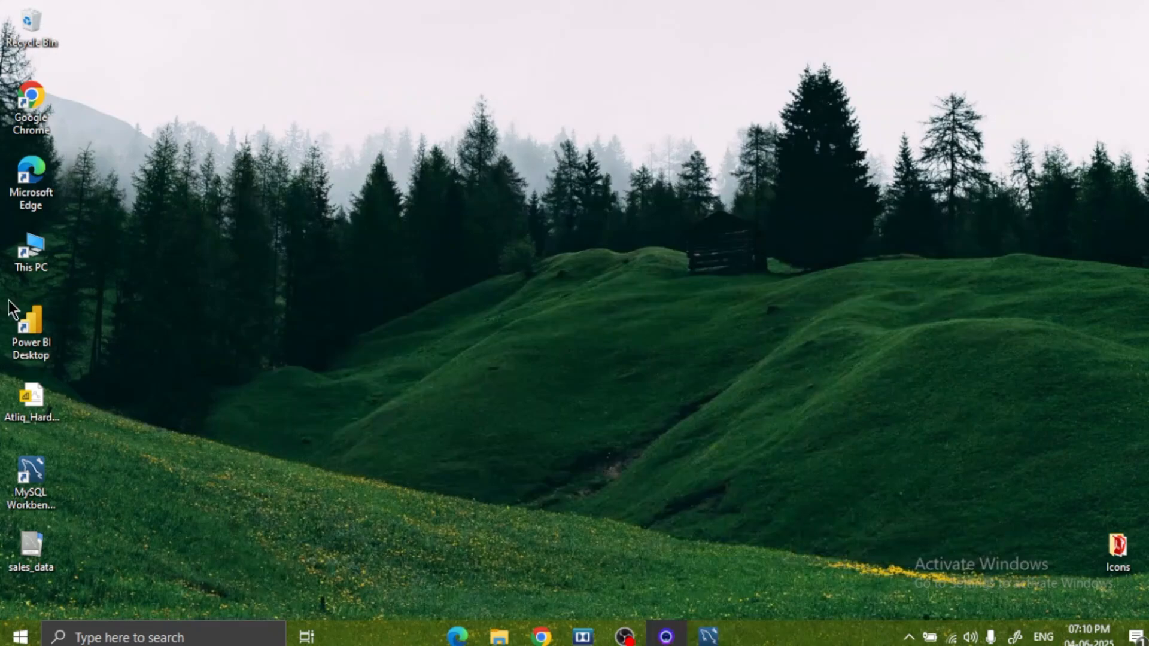
{"action": "double_click", "coordinate": [30, 332]}
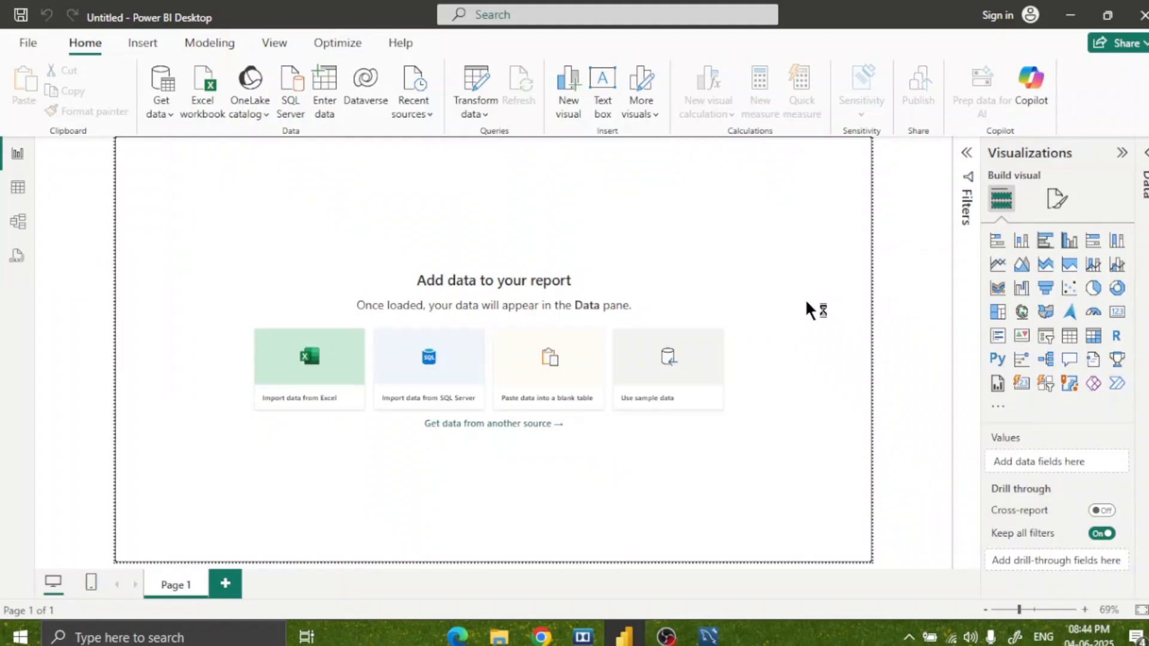
Start a new data connection in the report using the MySQL database connector.
{"action": "left_click", "coordinate": [162, 114]}
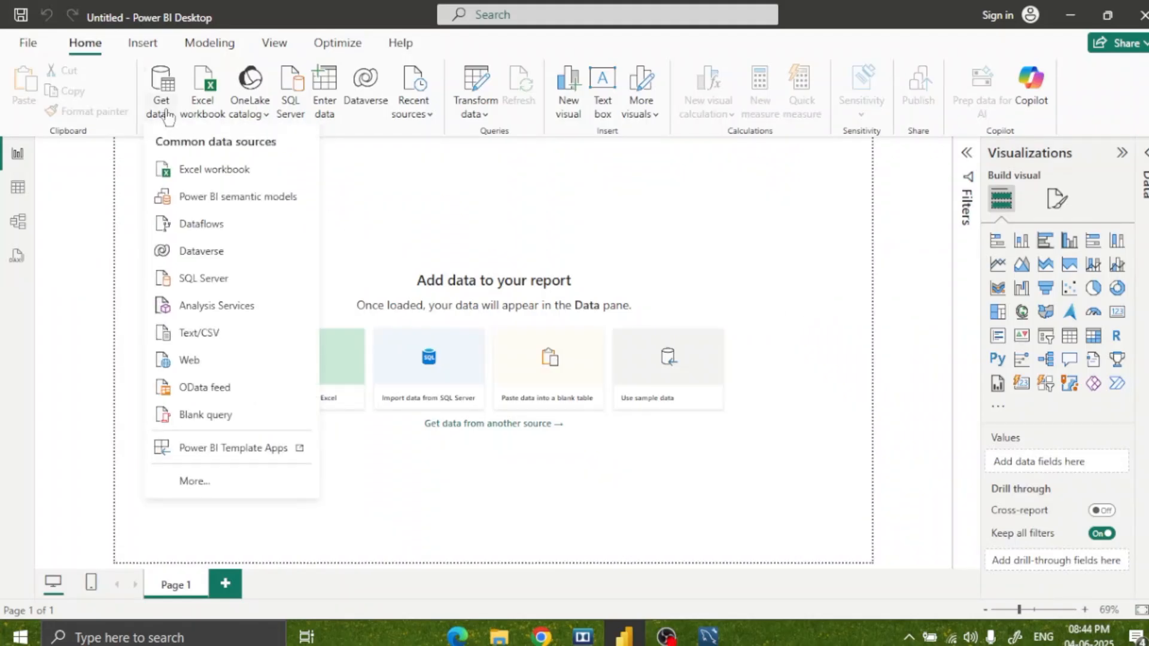
{"action": "left_click", "coordinate": [191, 481]}
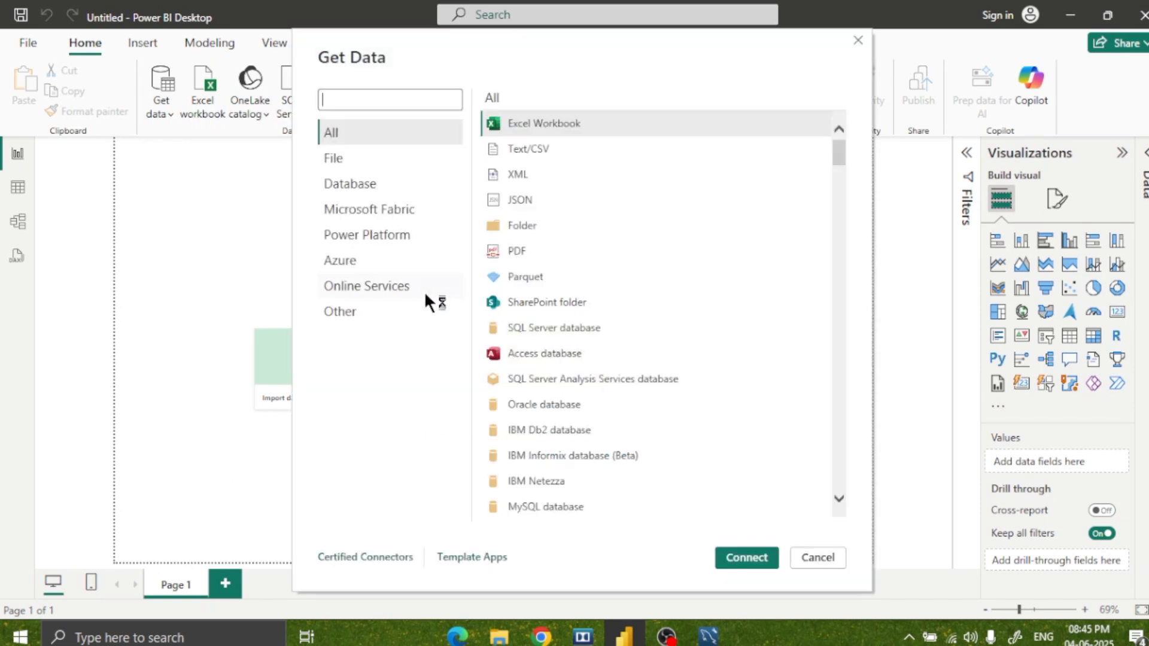
{"action": "left_click", "coordinate": [385, 186]}
{"action": "left_click", "coordinate": [554, 300]}
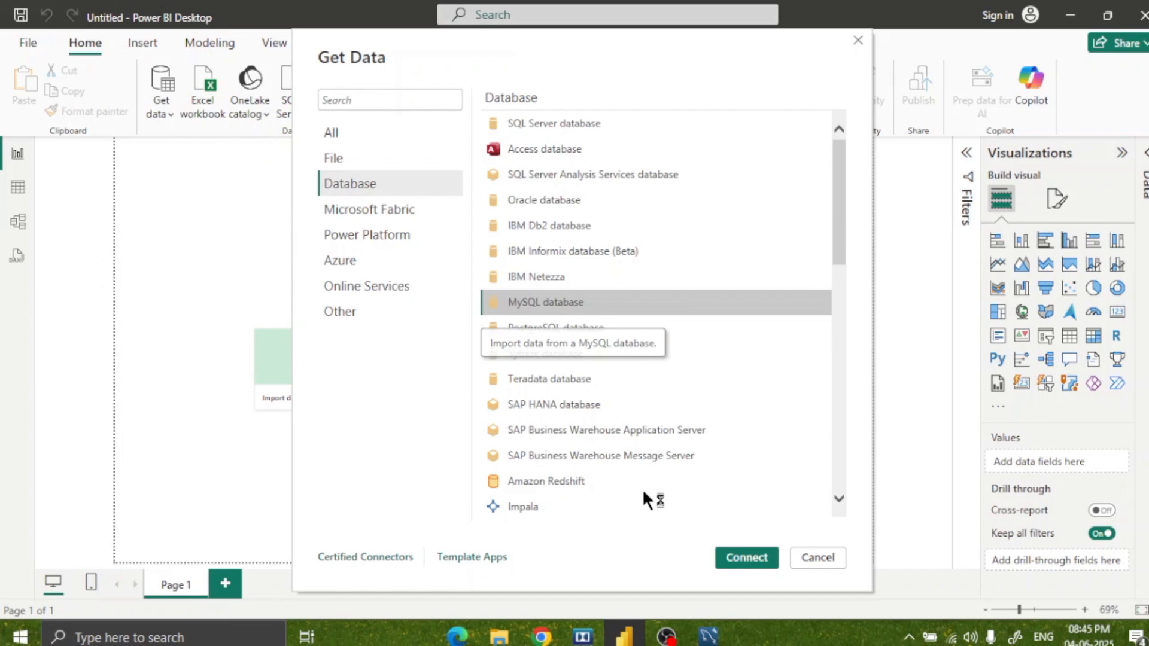
{"action": "left_click", "coordinate": [761, 556]}
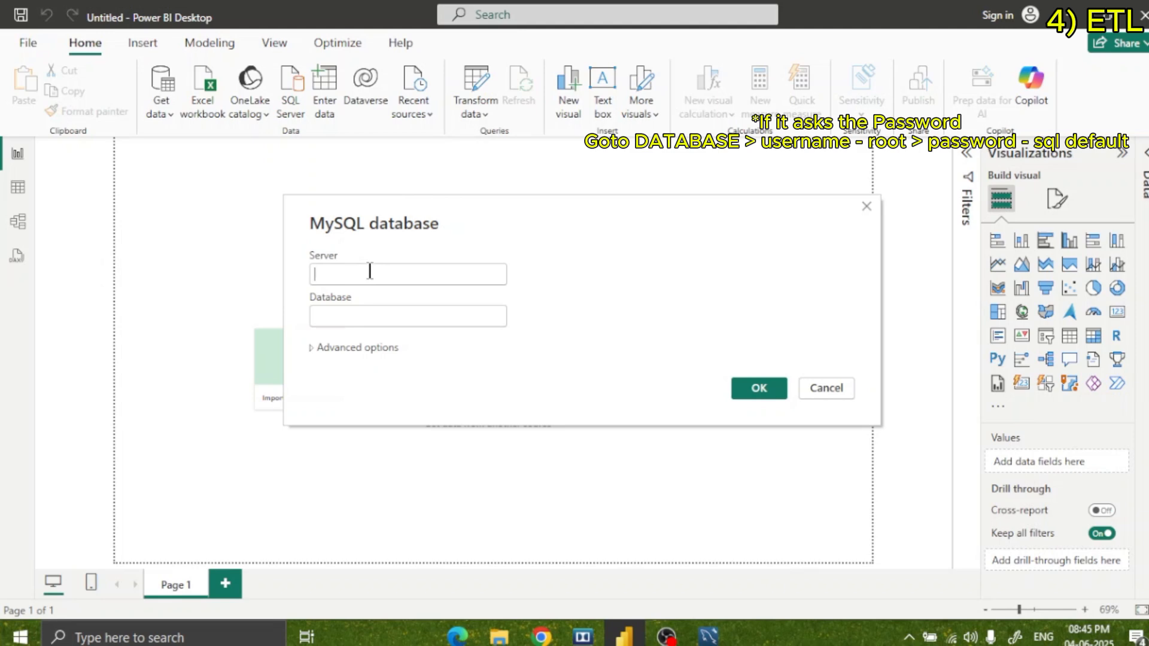
Connect to the MySQL server localhost with the database sales.
{"action": "type", "text": "localhost"}
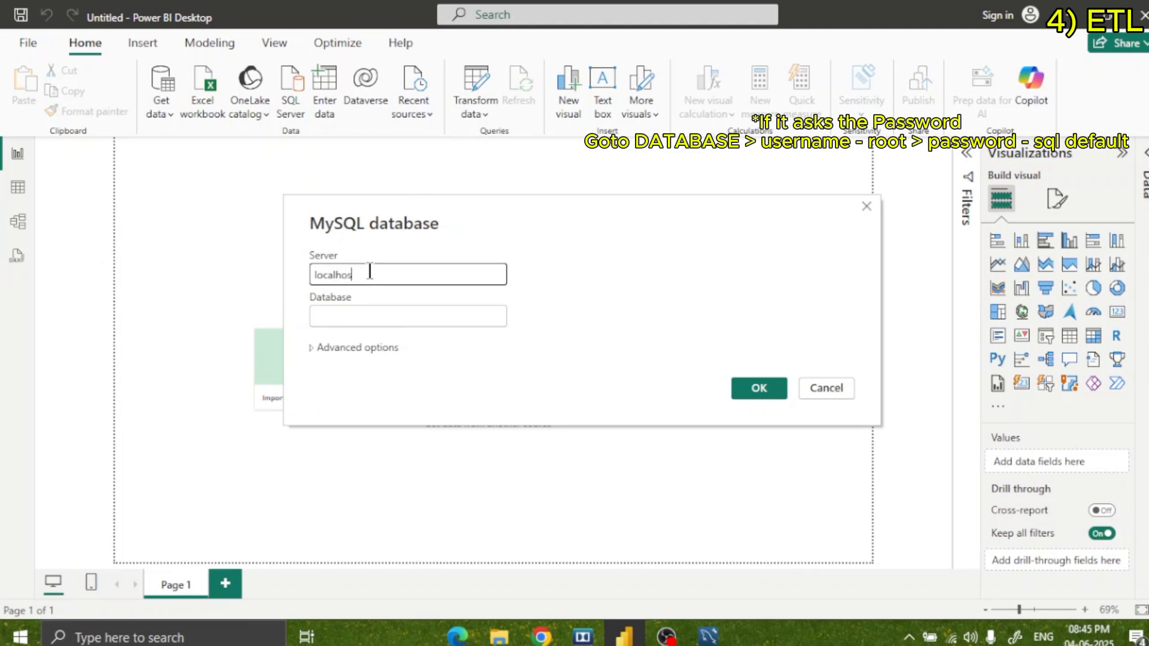
{"action": "left_click", "coordinate": [346, 312]}
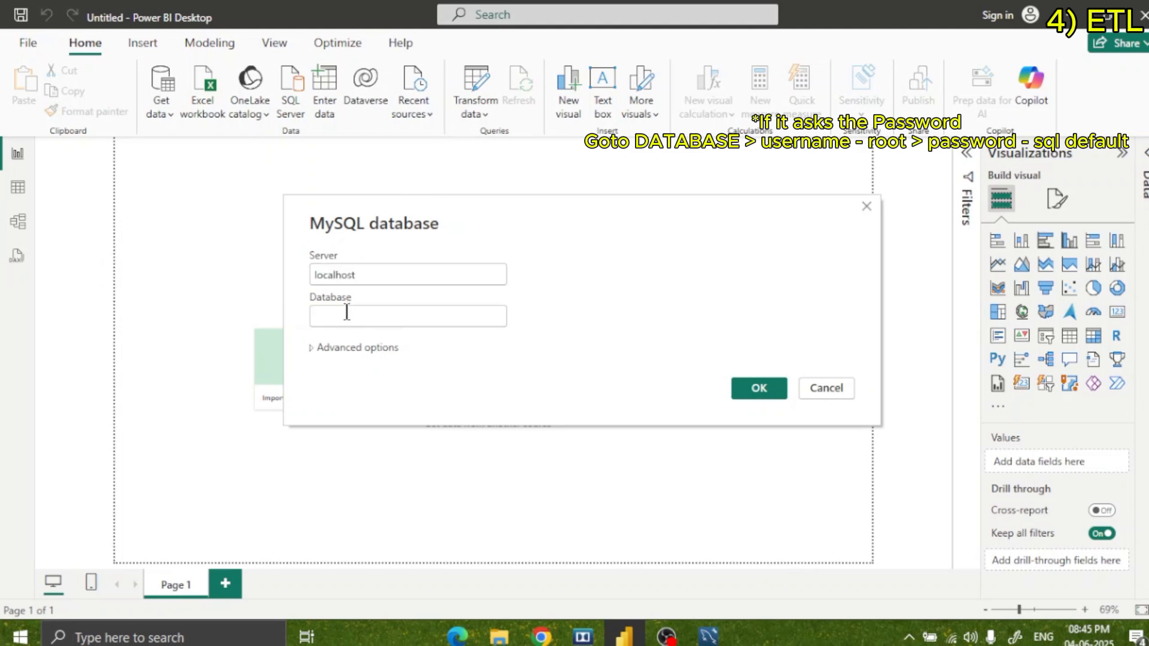
{"action": "type", "text": "sales"}
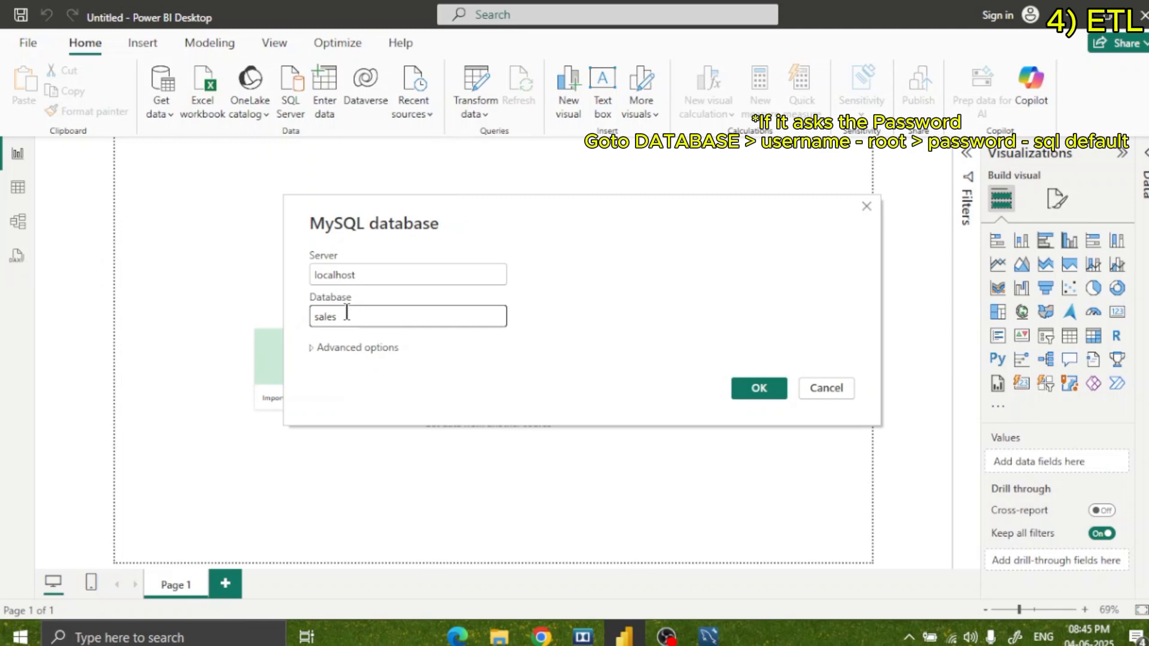
{"action": "left_click", "coordinate": [755, 387]}
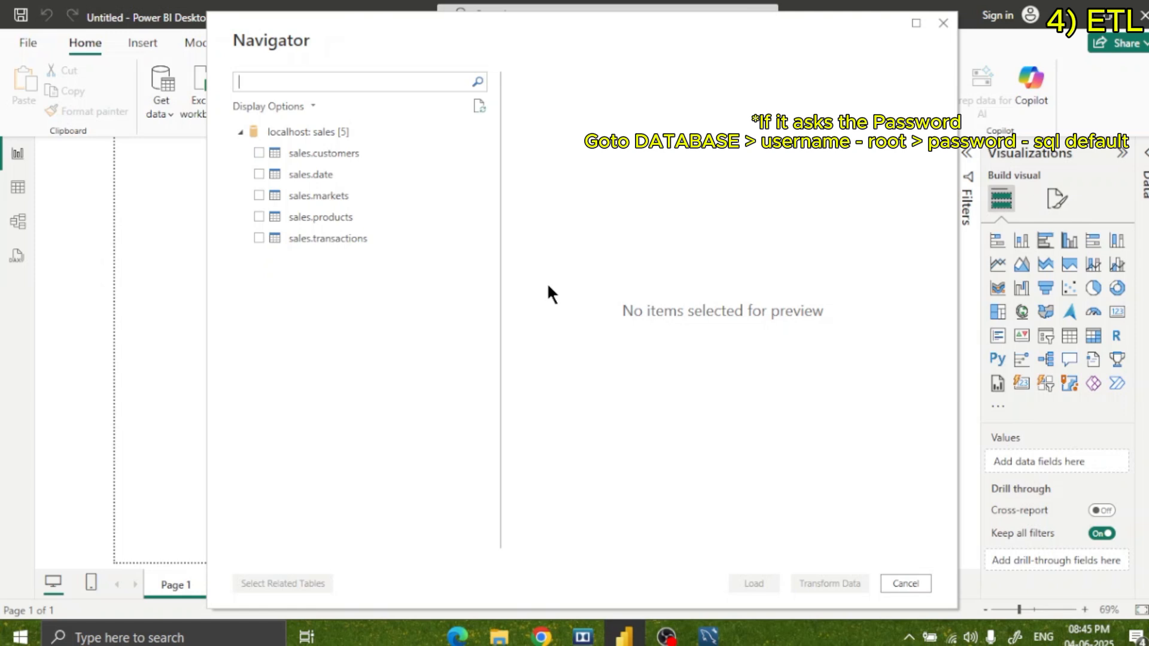
Select the customers, date, markets, products and transactions tables and open them for transformation in a maximized Power Query Editor.
{"action": "left_click", "coordinate": [258, 153]}
{"action": "left_click", "coordinate": [259, 174]}
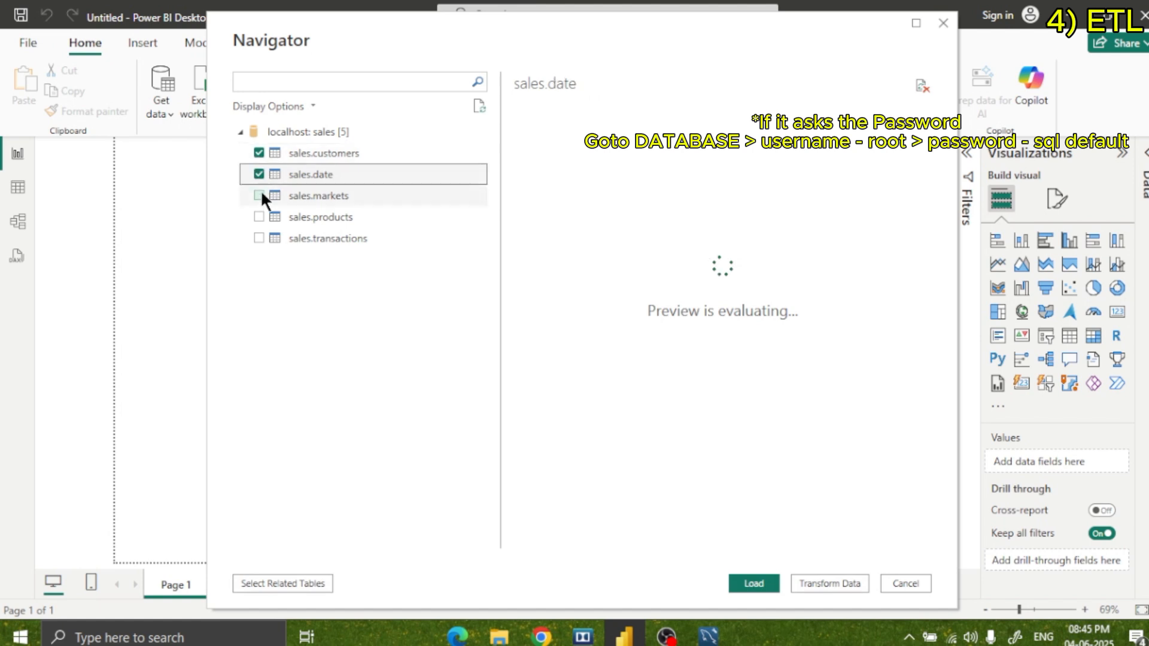
{"action": "left_click", "coordinate": [258, 195]}
{"action": "left_click", "coordinate": [259, 217]}
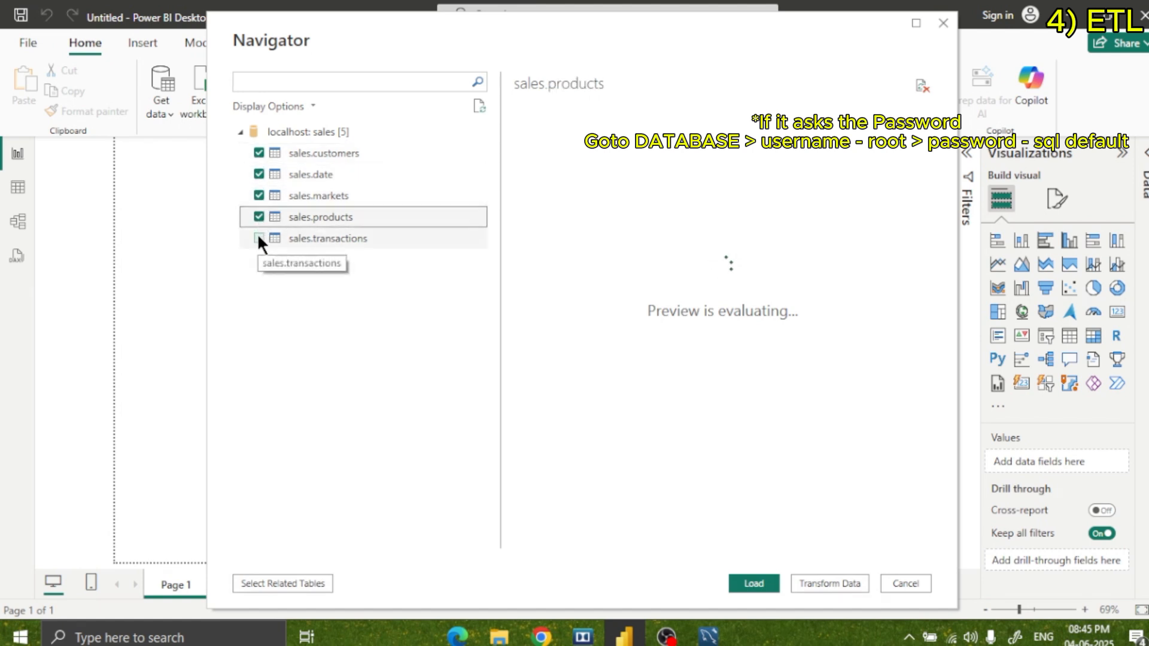
{"action": "left_click", "coordinate": [258, 238]}
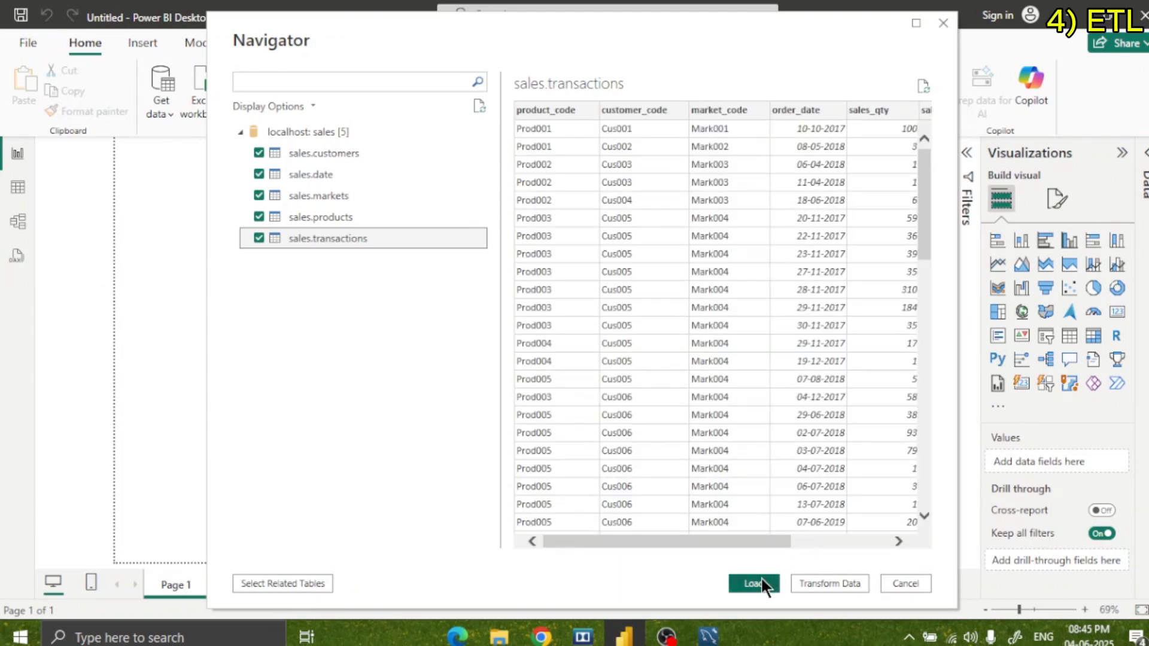
{"action": "left_click", "coordinate": [820, 582]}
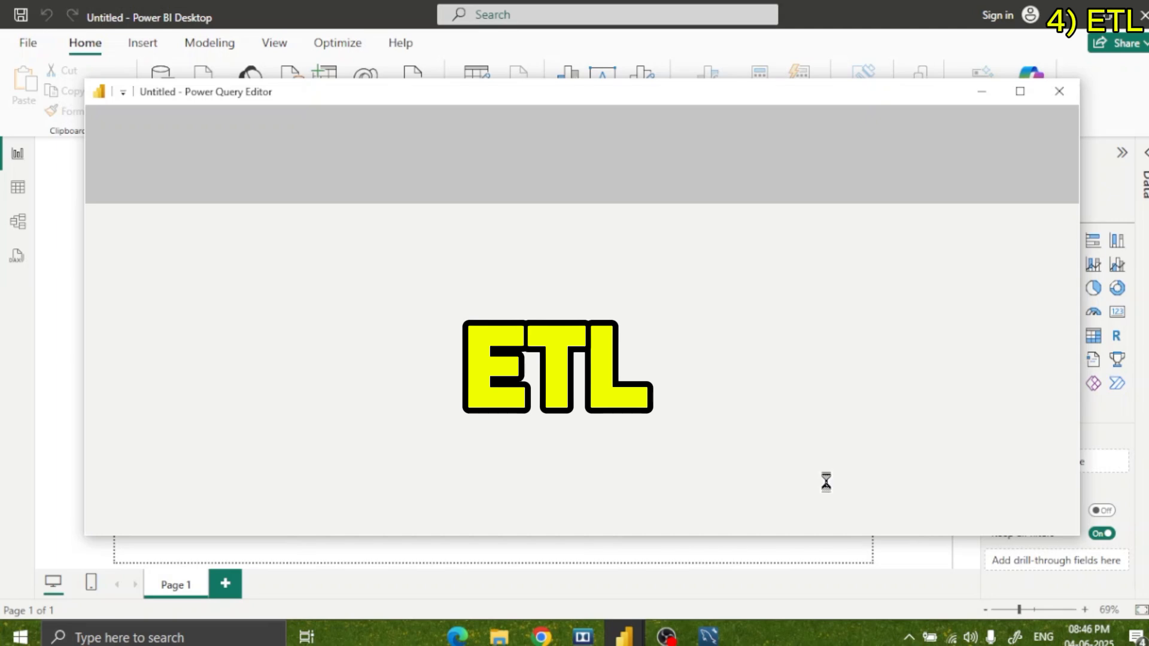
{"action": "left_click", "coordinate": [1017, 90]}
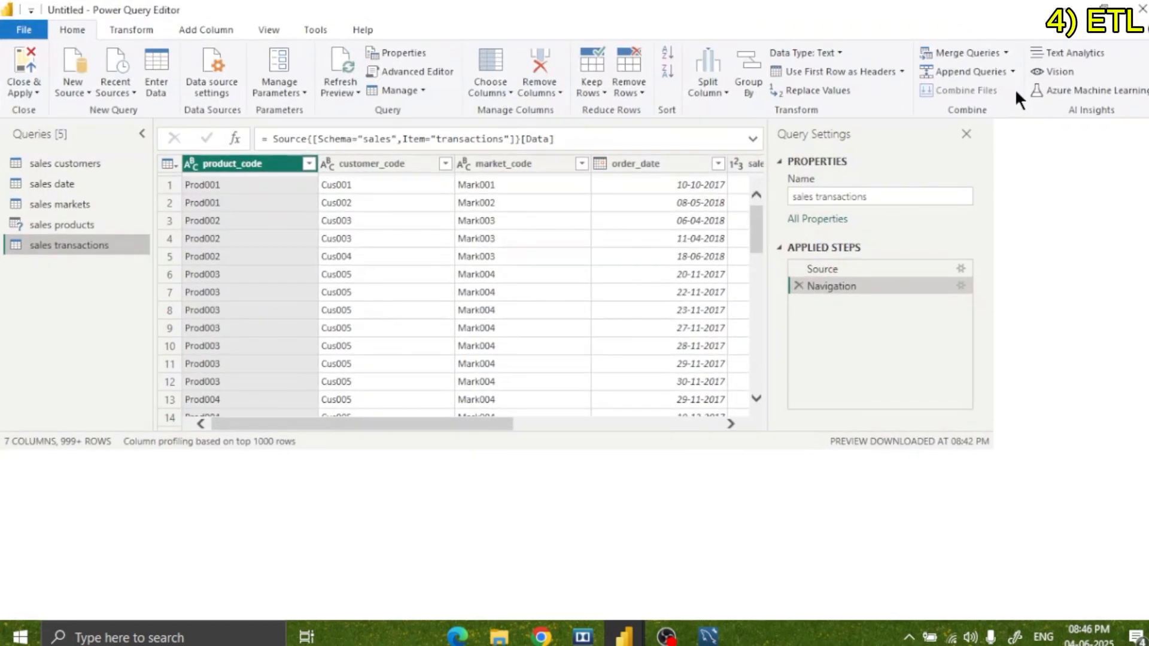
Look through the sales transactions rows and browse the customers, date, markets and products queries.
{"action": "scroll", "coordinate": [724, 381], "scroll_direction": "down", "scroll_amount": 7}
{"action": "scroll", "coordinate": [724, 382], "scroll_direction": "up", "scroll_amount": 7}
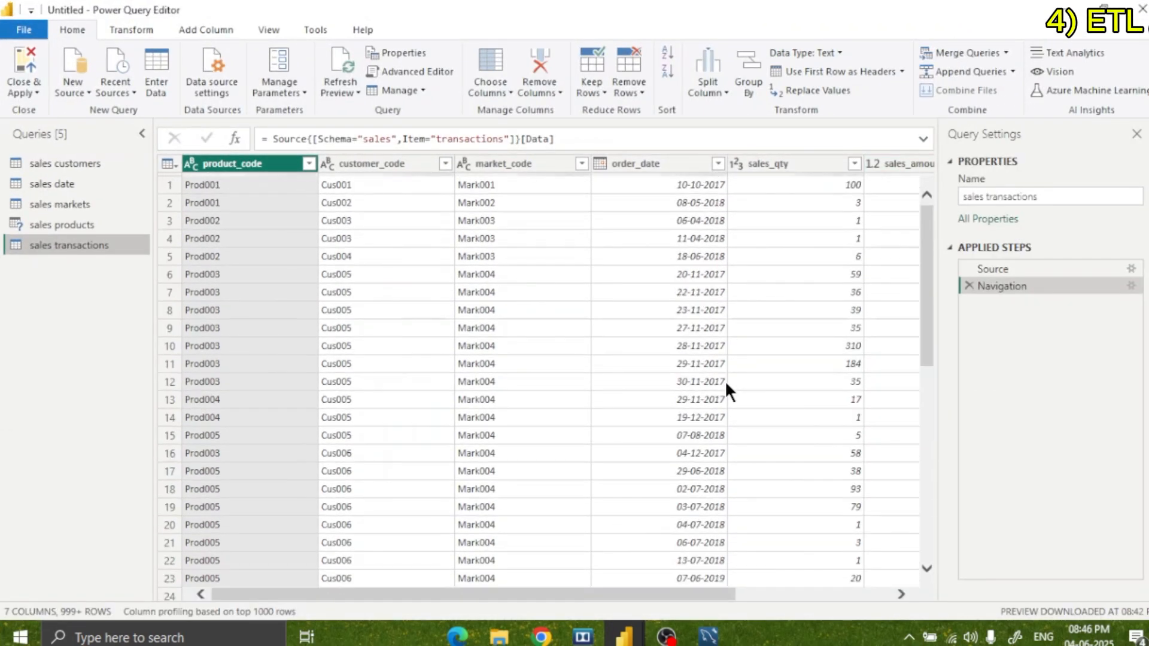
{"action": "scroll", "coordinate": [726, 380], "scroll_direction": "down", "scroll_amount": 9}
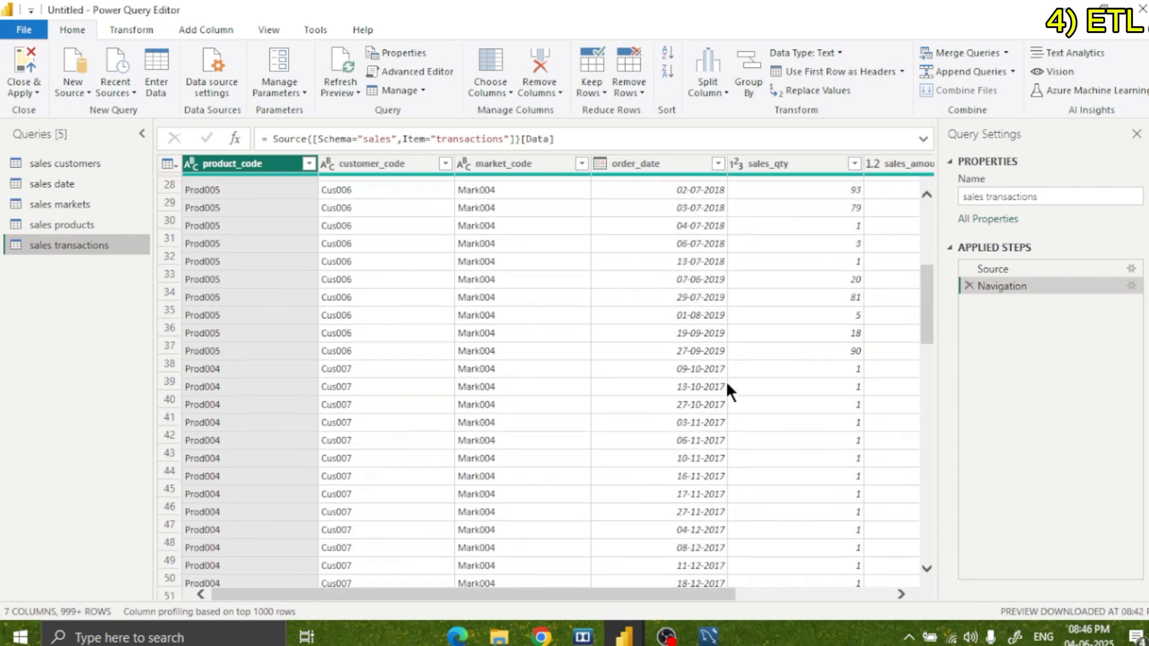
{"action": "scroll", "coordinate": [726, 381], "scroll_direction": "up", "scroll_amount": 9}
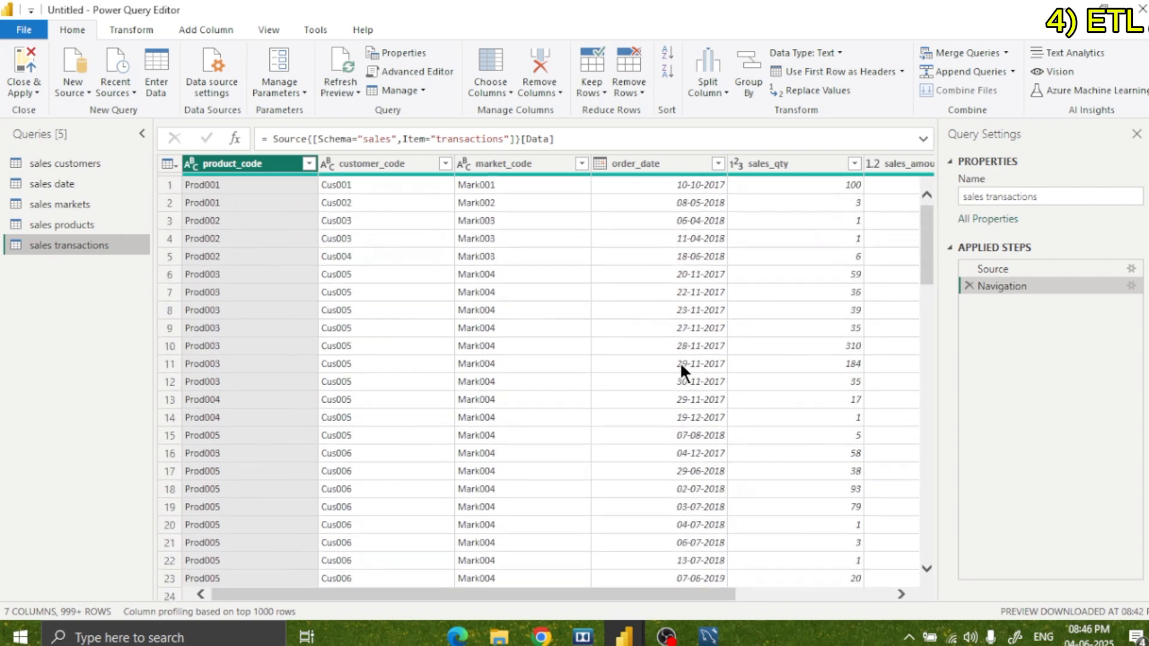
{"action": "left_click", "coordinate": [56, 162]}
{"action": "left_click", "coordinate": [53, 183]}
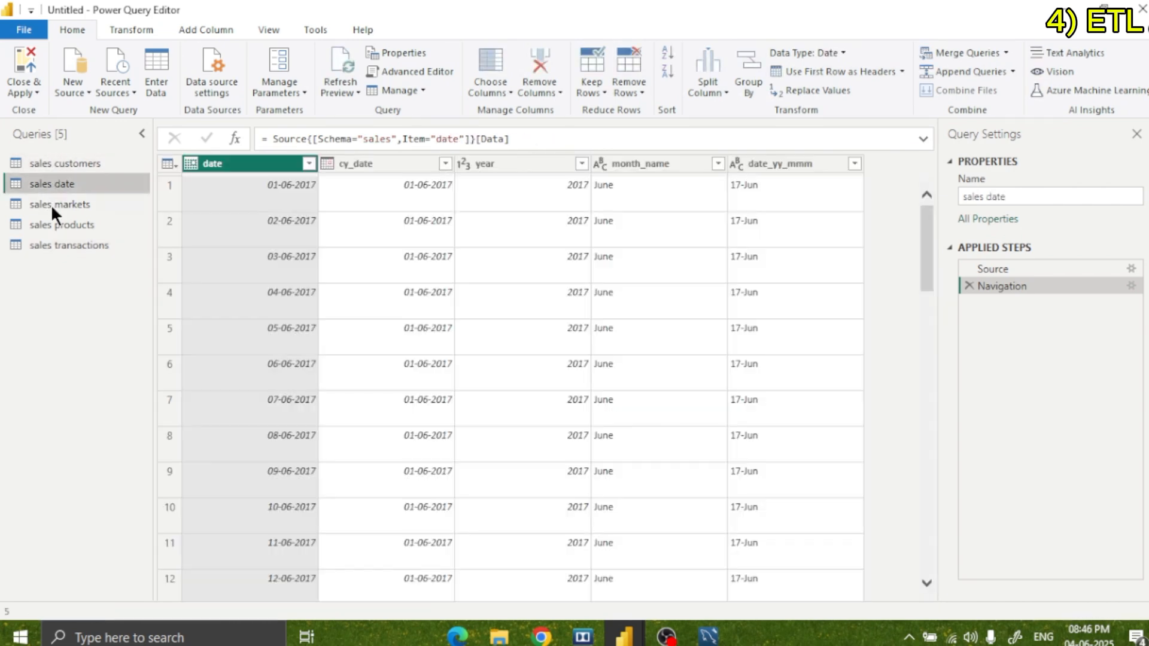
{"action": "left_click", "coordinate": [51, 203]}
{"action": "left_click", "coordinate": [48, 225]}
{"action": "left_click", "coordinate": [48, 243]}
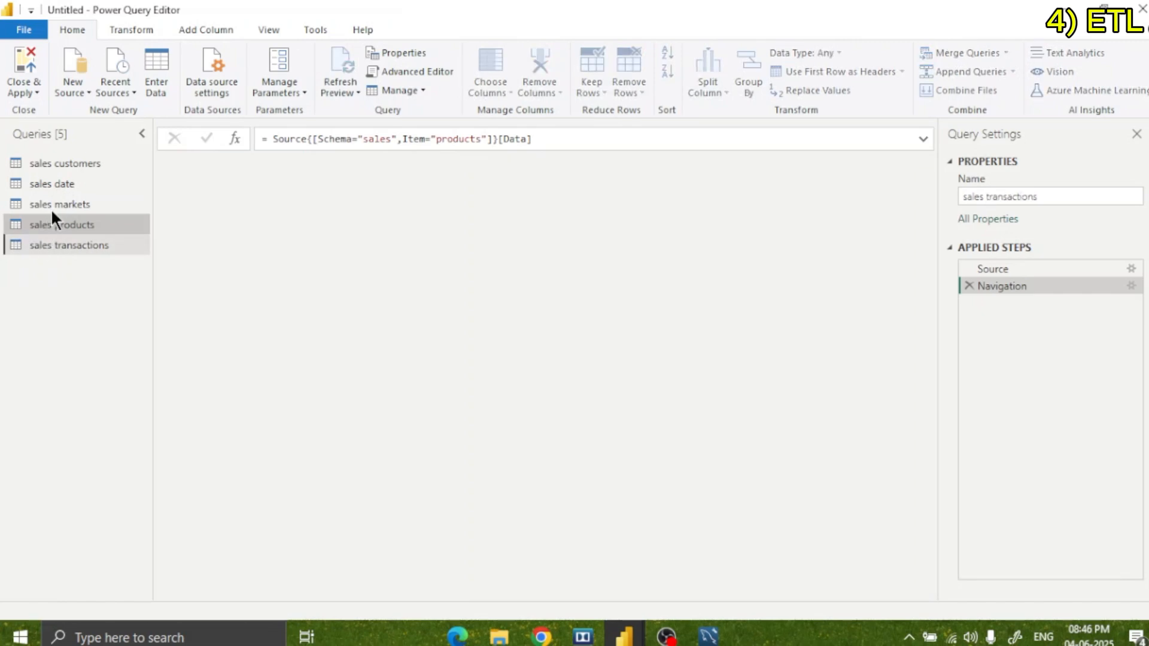
Enable column quality, column profile and column distribution while previewing the sales customers query.
{"action": "left_click", "coordinate": [61, 164]}
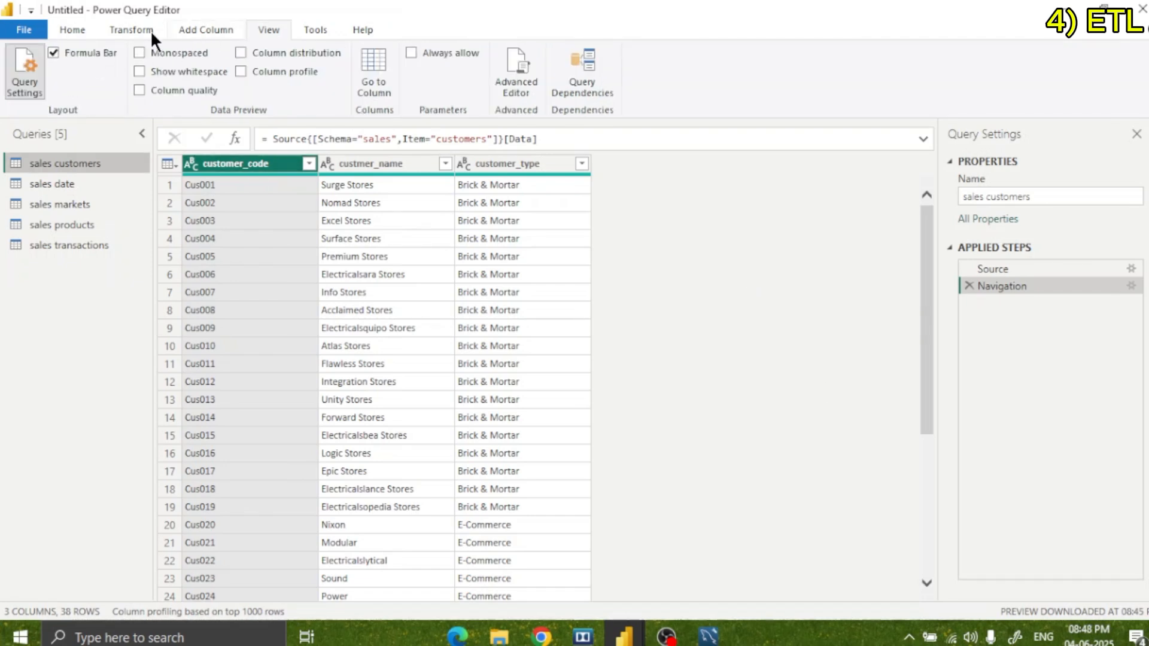
{"action": "left_click", "coordinate": [191, 90]}
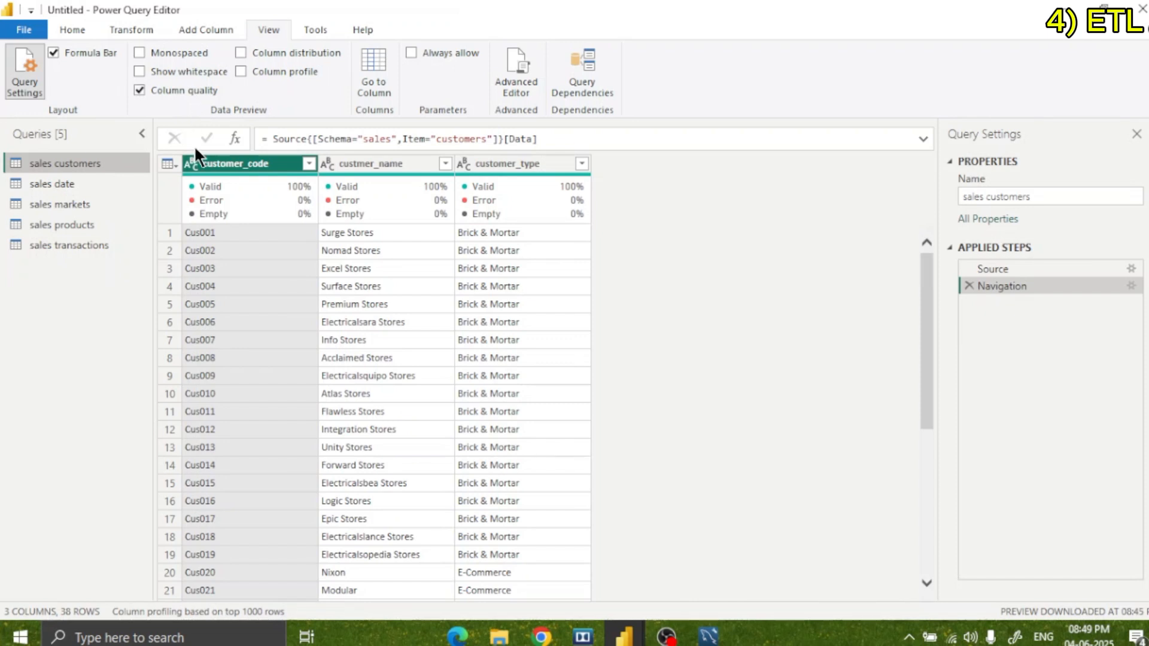
{"action": "mouse_move", "coordinate": [220, 210]}
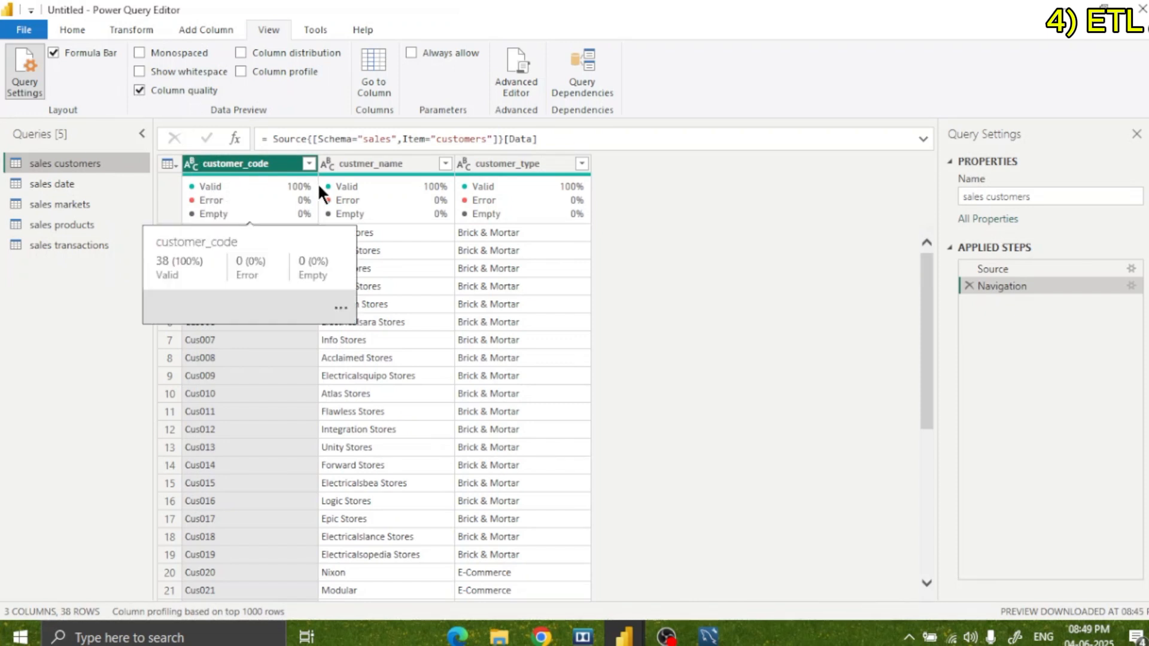
{"action": "left_click", "coordinate": [270, 73]}
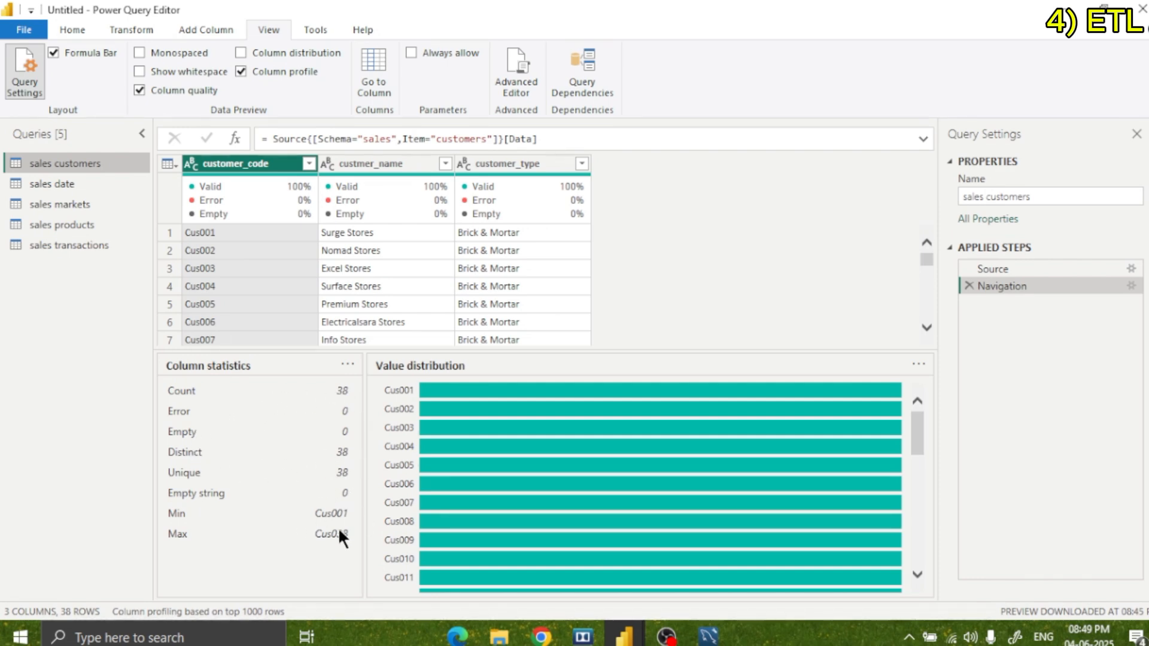
{"action": "left_click", "coordinate": [277, 52]}
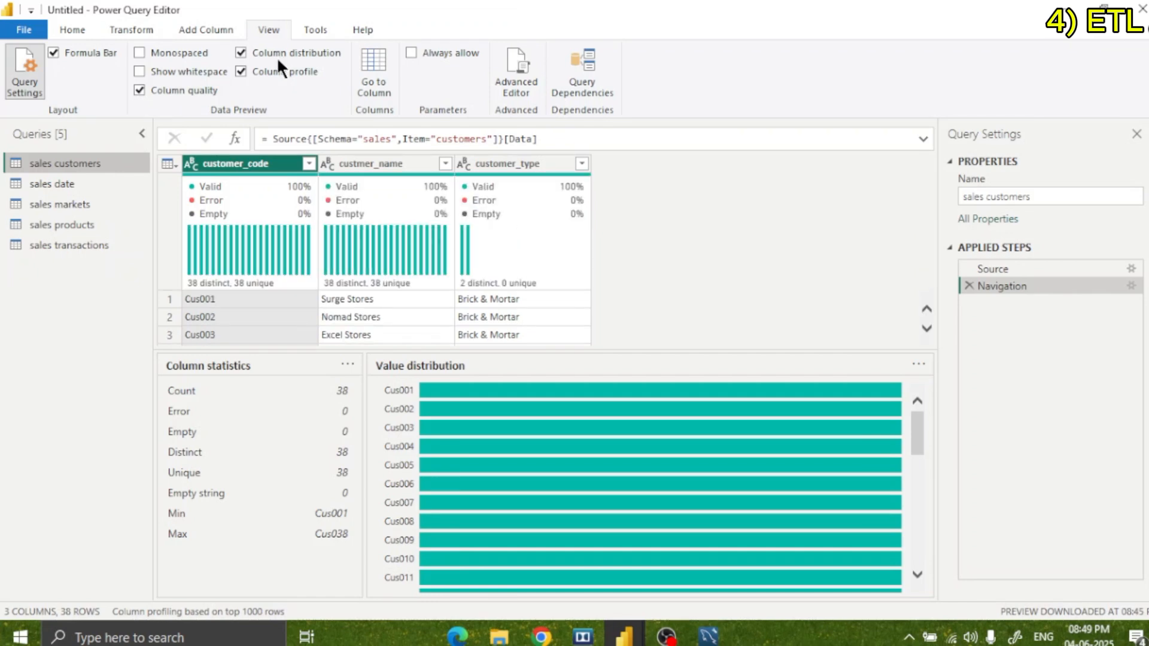
Examine the value distribution and statistics of the customer code, name and type columns in sales customers.
{"action": "mouse_move", "coordinate": [246, 261]}
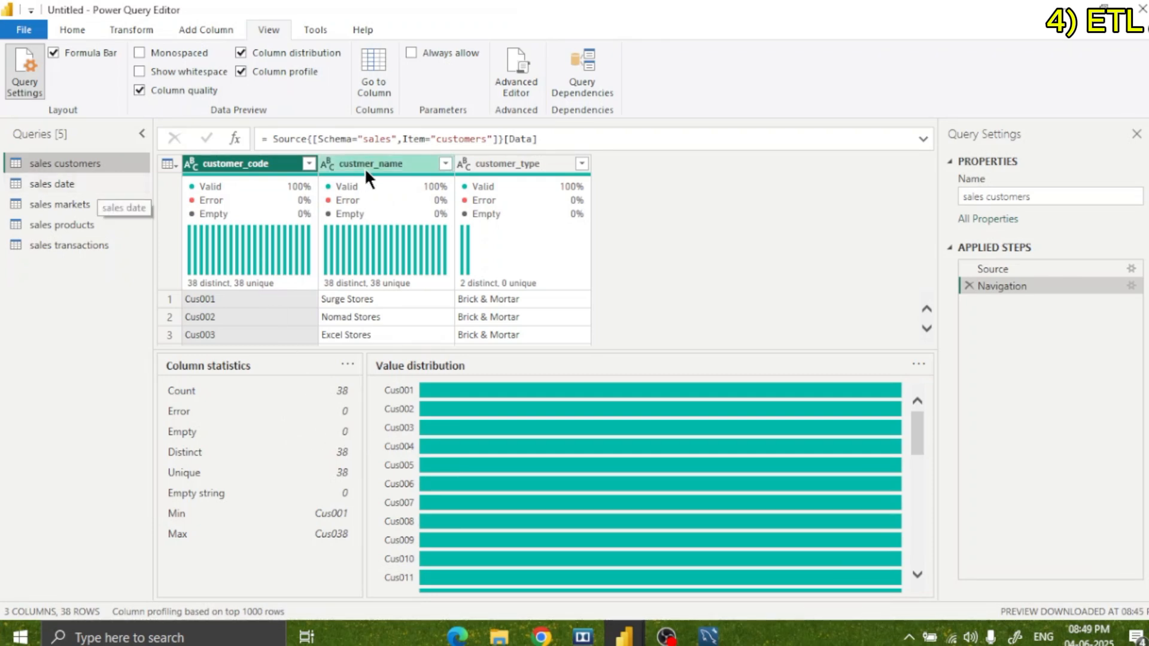
{"action": "left_click", "coordinate": [385, 163]}
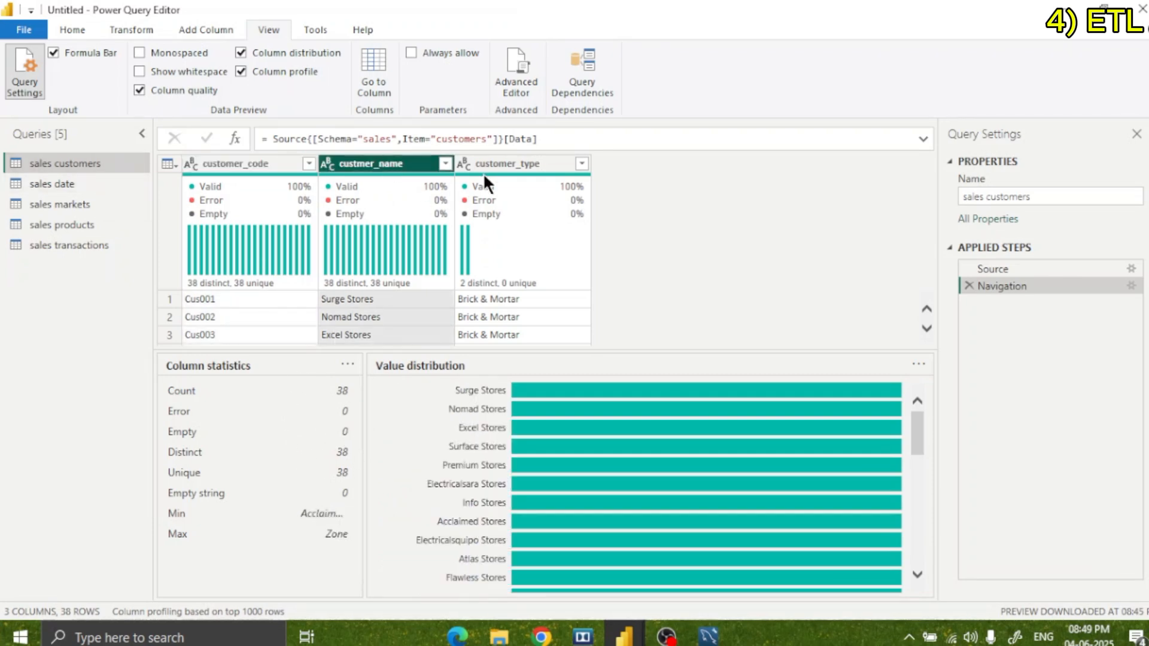
{"action": "left_click", "coordinate": [505, 161]}
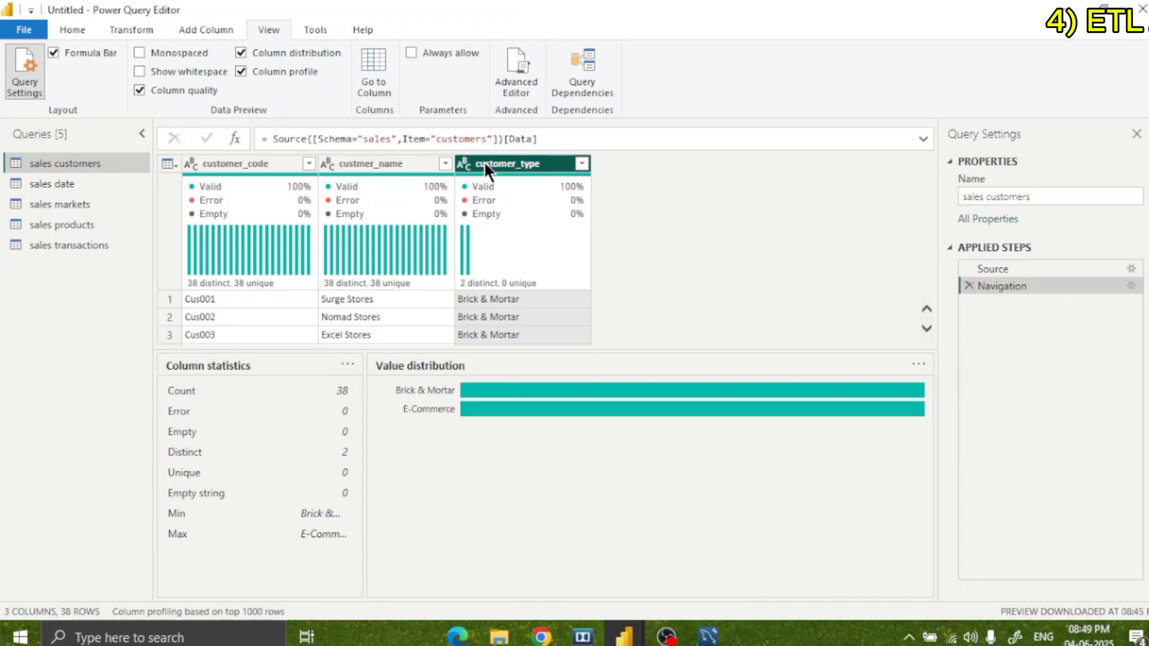
Check the column profiles of the sales date, sales markets and sales products queries, including markets_code and product_type.
{"action": "left_click", "coordinate": [93, 182]}
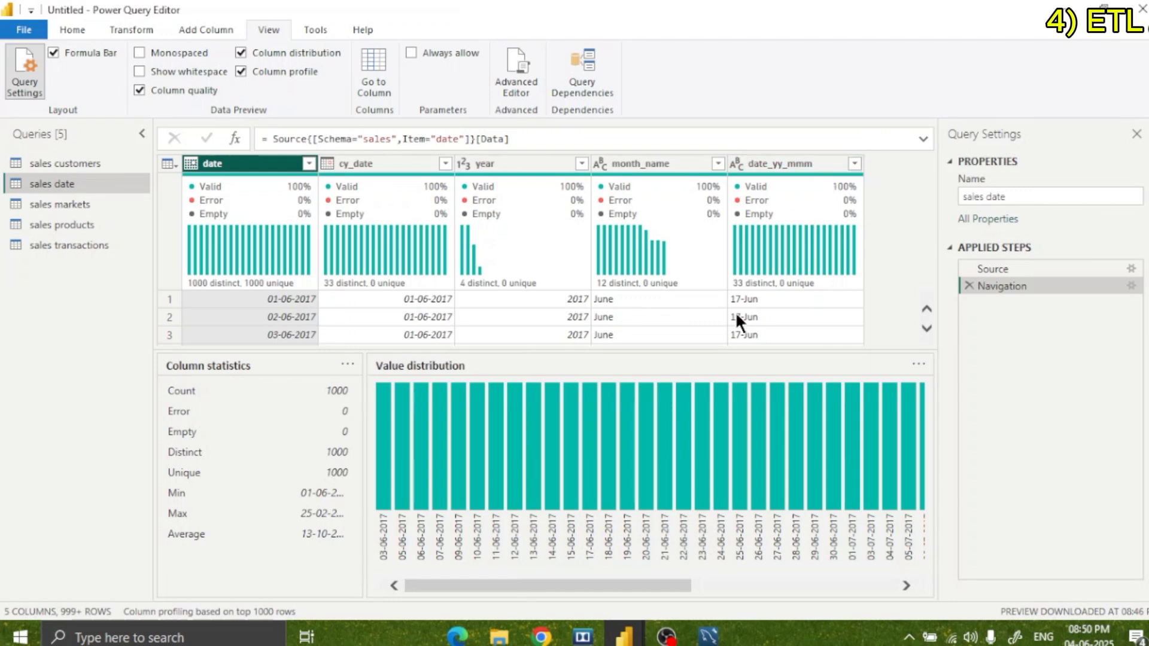
{"action": "left_click", "coordinate": [84, 206]}
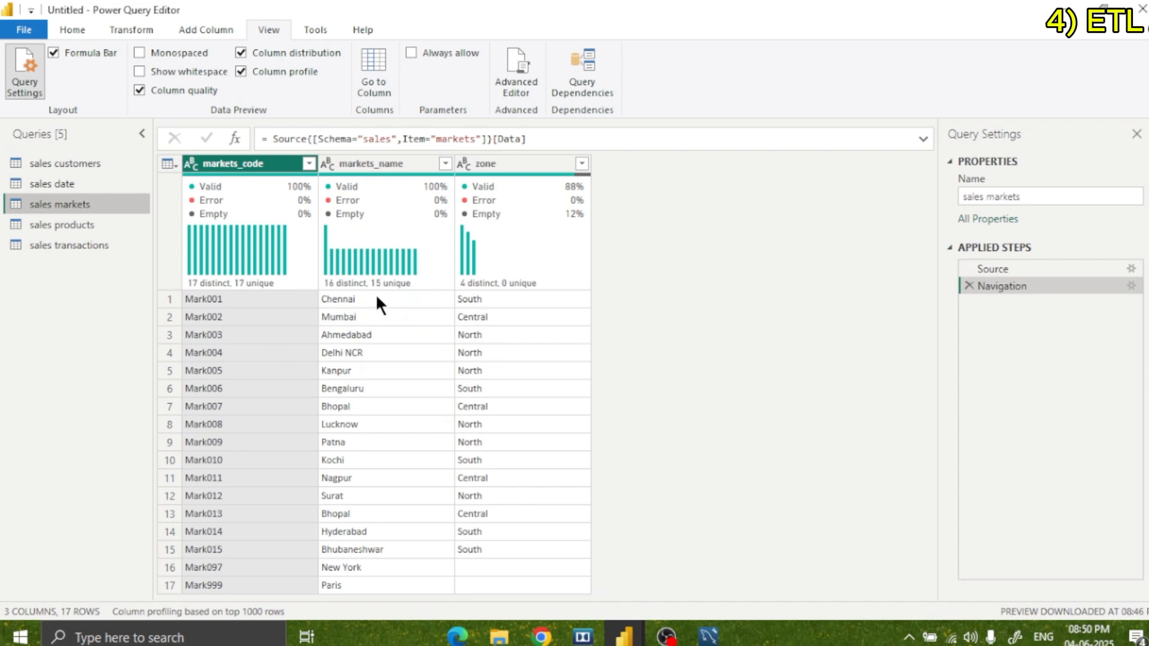
{"action": "mouse_move", "coordinate": [427, 293]}
{"action": "left_click", "coordinate": [246, 163]}
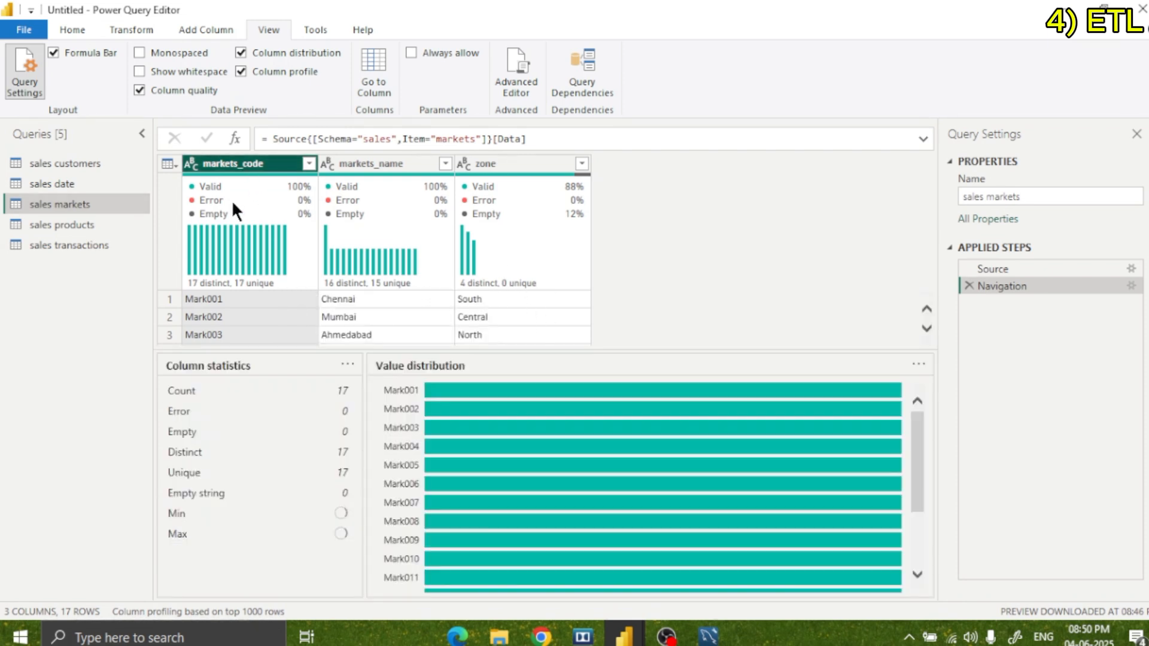
{"action": "scroll", "coordinate": [419, 314], "scroll_direction": "down", "scroll_amount": 2}
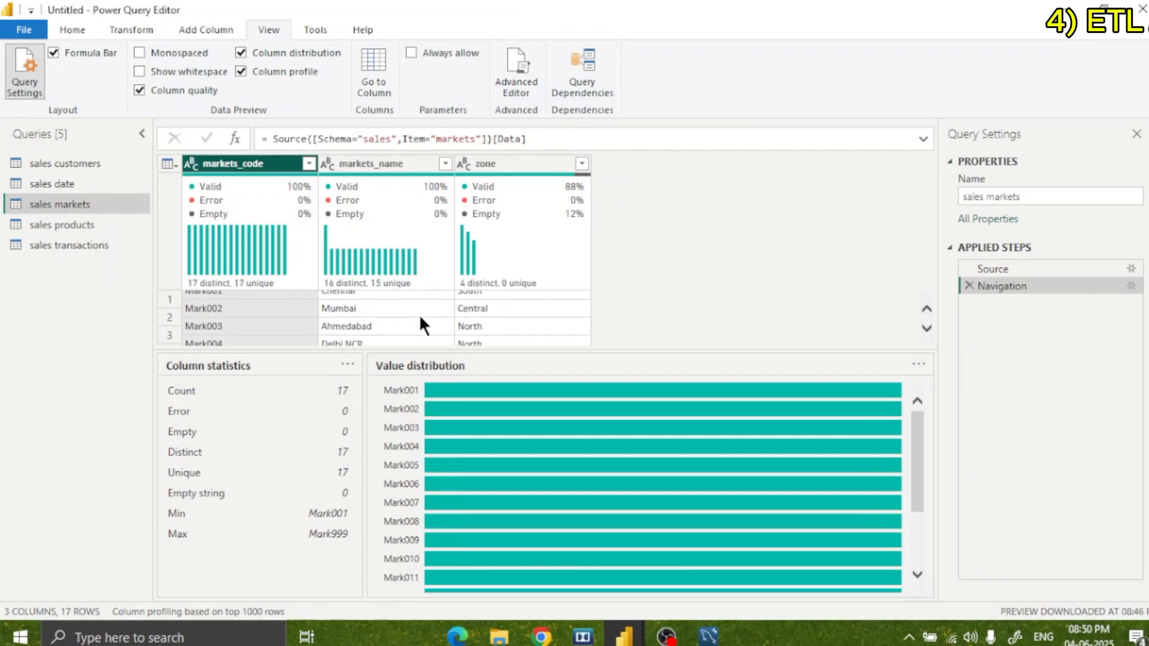
{"action": "left_click", "coordinate": [95, 225]}
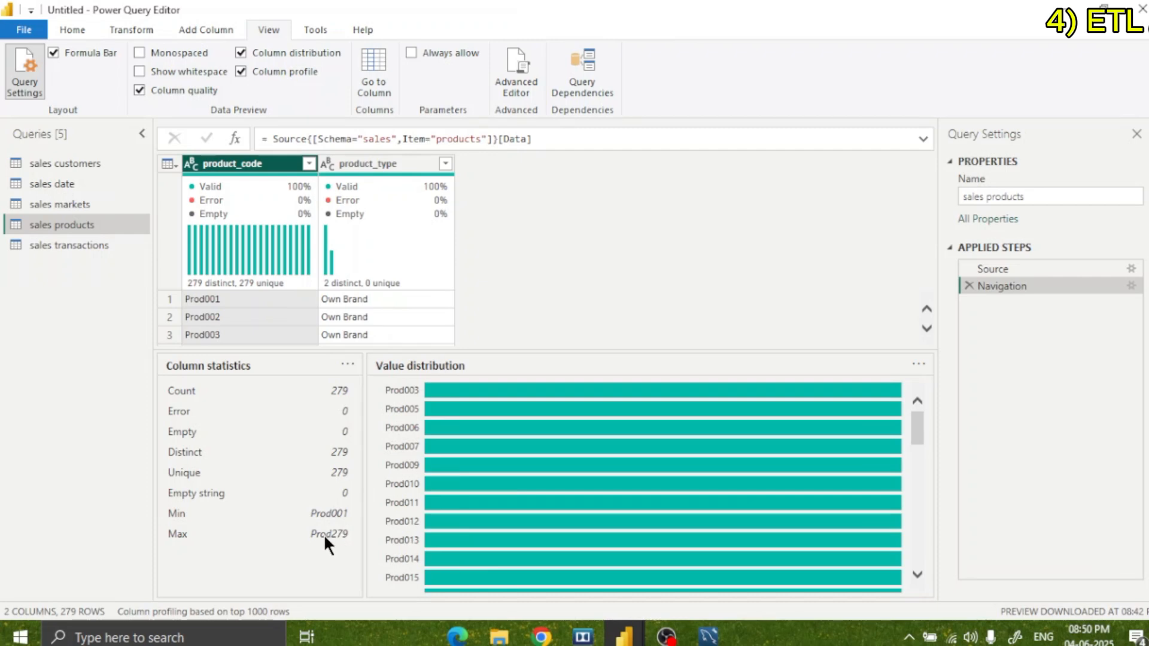
{"action": "left_click", "coordinate": [371, 165]}
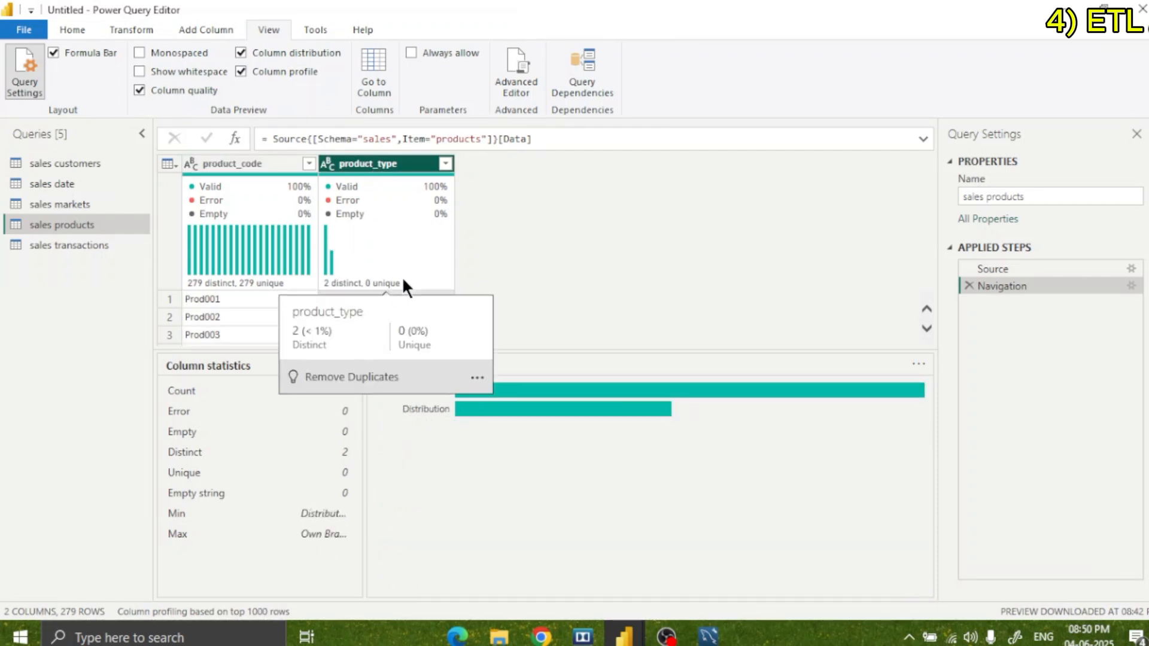
Review the sales transactions column profiles for product_code, customer_code, market_code, order_date and sales_qty.
{"action": "left_click", "coordinate": [75, 245]}
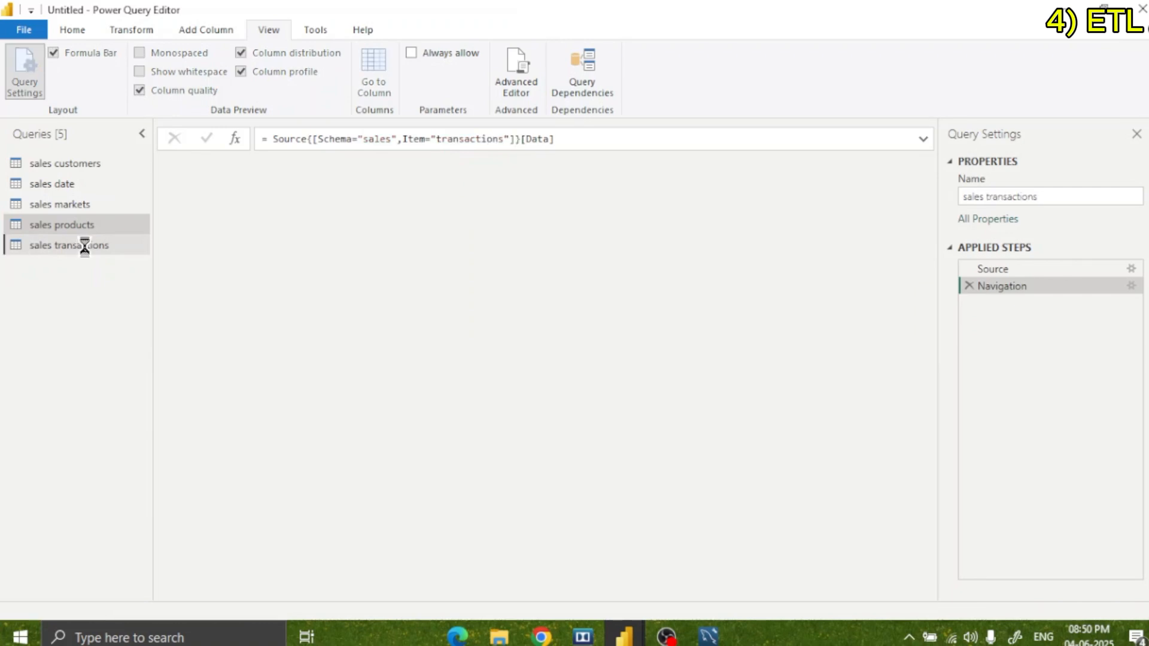
{"action": "mouse_move", "coordinate": [357, 239]}
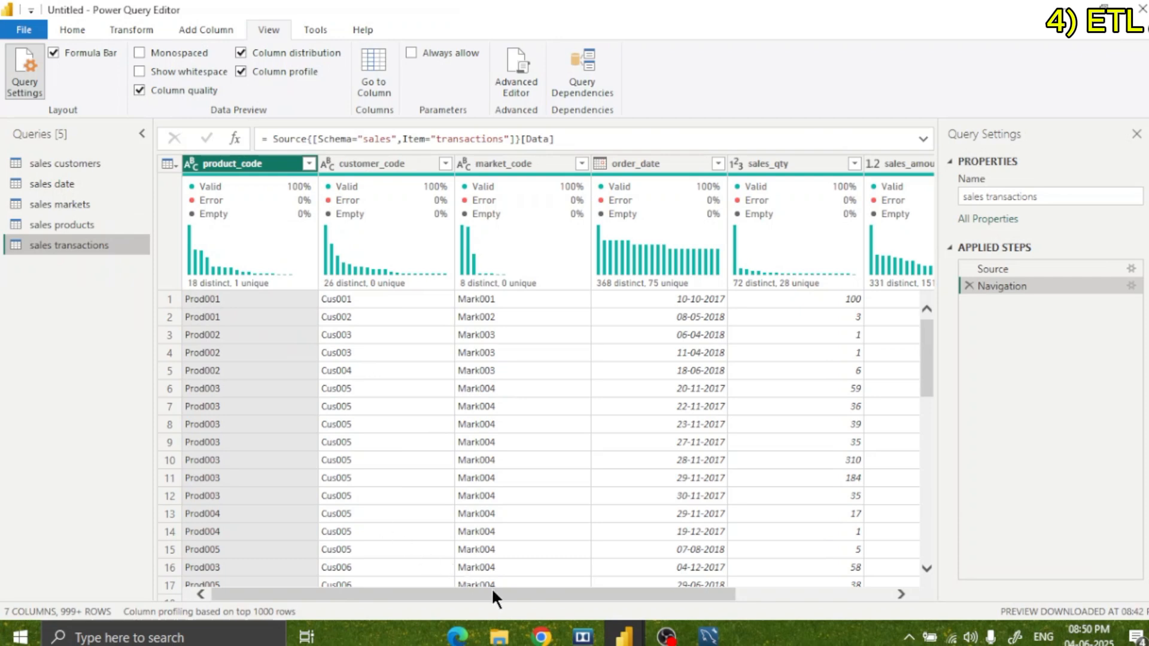
{"action": "left_click_drag", "start_coordinate": [492, 595], "coordinate": [413, 597]}
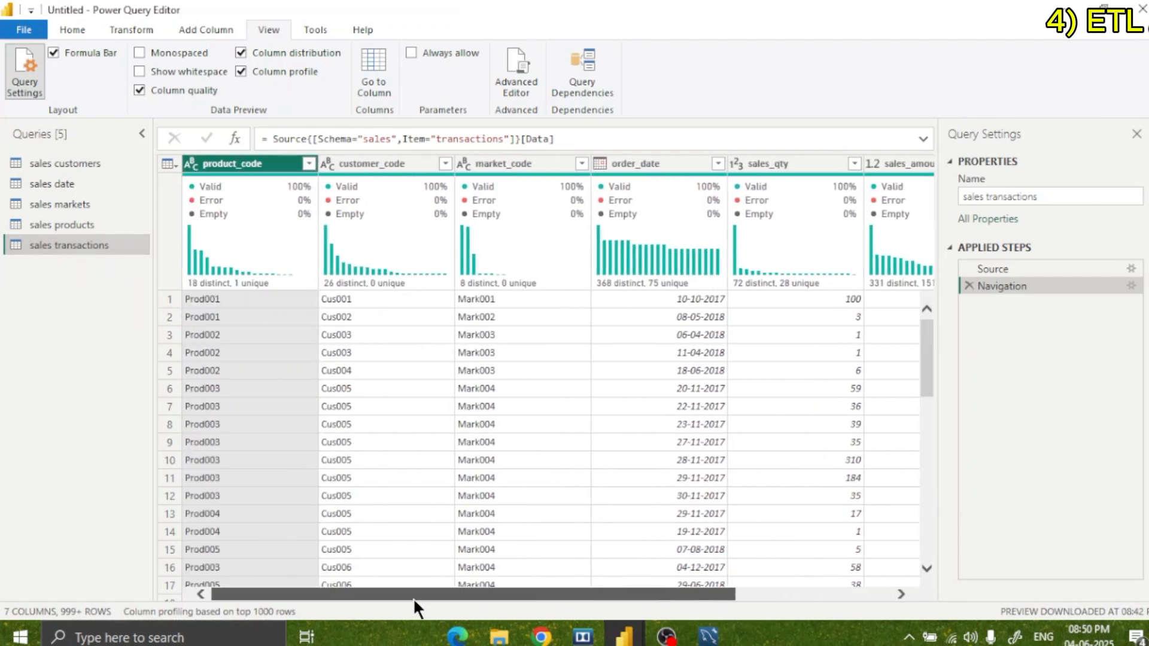
{"action": "left_click", "coordinate": [307, 410]}
{"action": "left_click", "coordinate": [265, 170]}
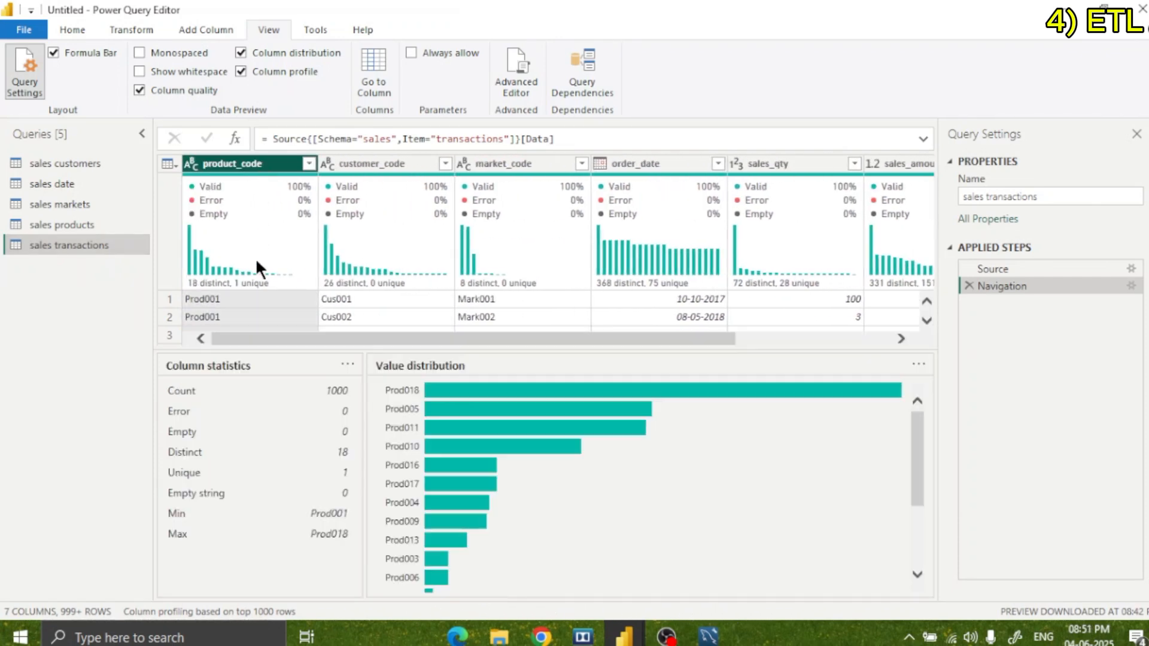
{"action": "left_click", "coordinate": [371, 161]}
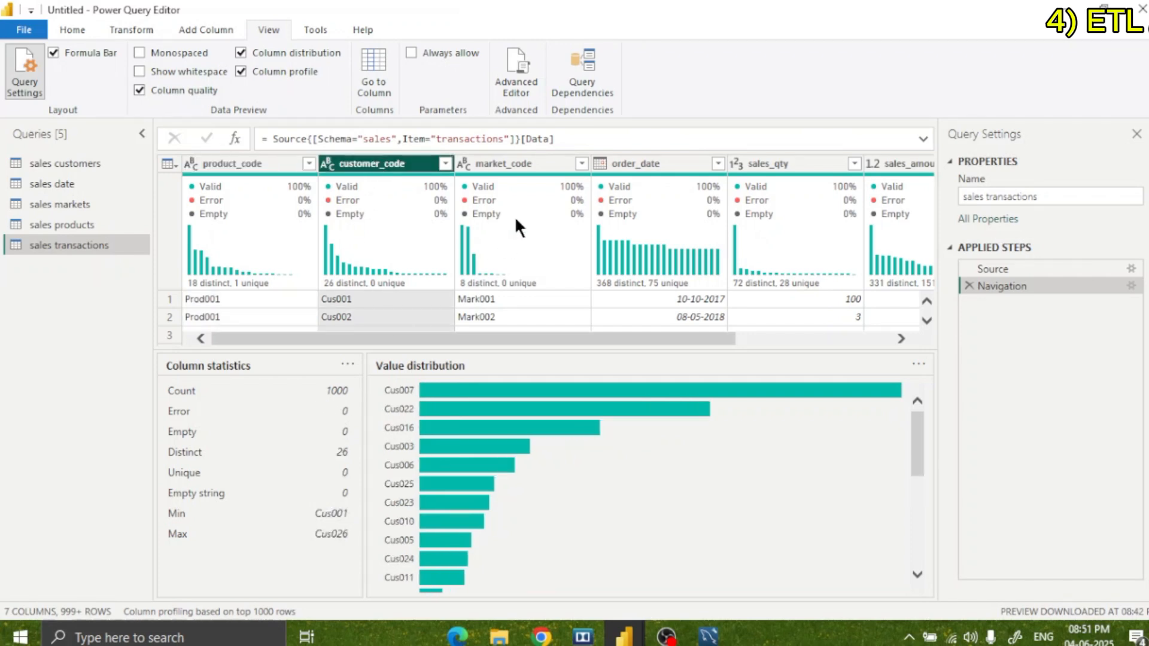
{"action": "left_click", "coordinate": [516, 162]}
{"action": "left_click", "coordinate": [677, 164]}
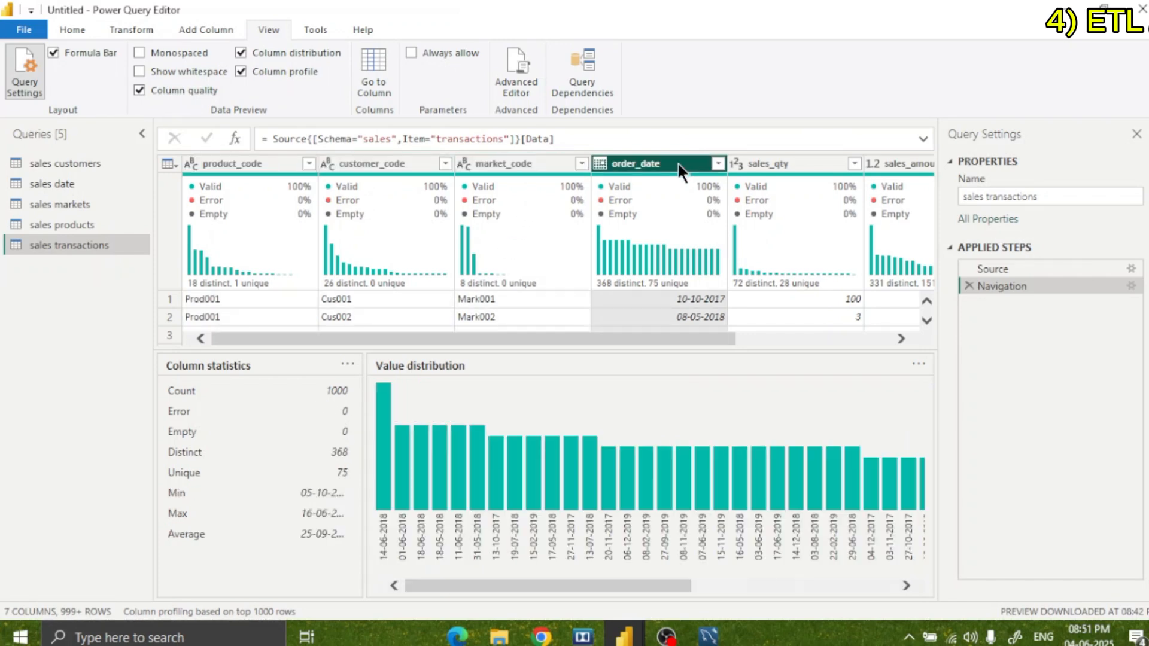
{"action": "left_click", "coordinate": [760, 159]}
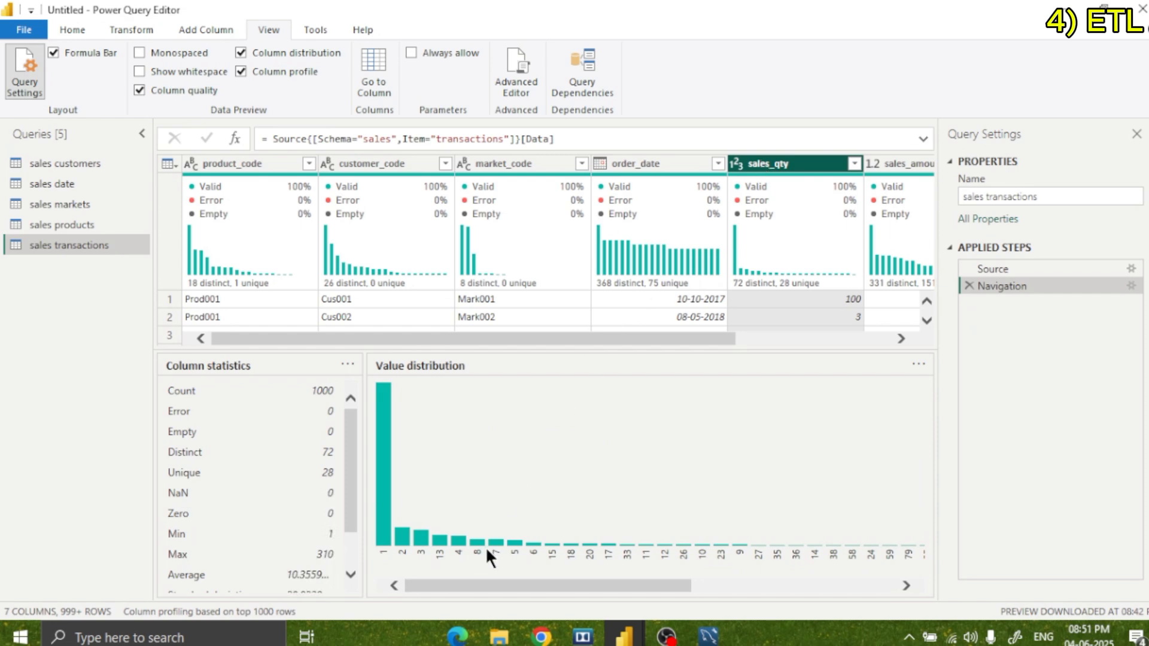
{"action": "left_click_drag", "start_coordinate": [520, 585], "coordinate": [633, 538]}
Examine the statistics and value distribution of the sales_amount and currency columns in sales transactions.
{"action": "left_click", "coordinate": [892, 162]}
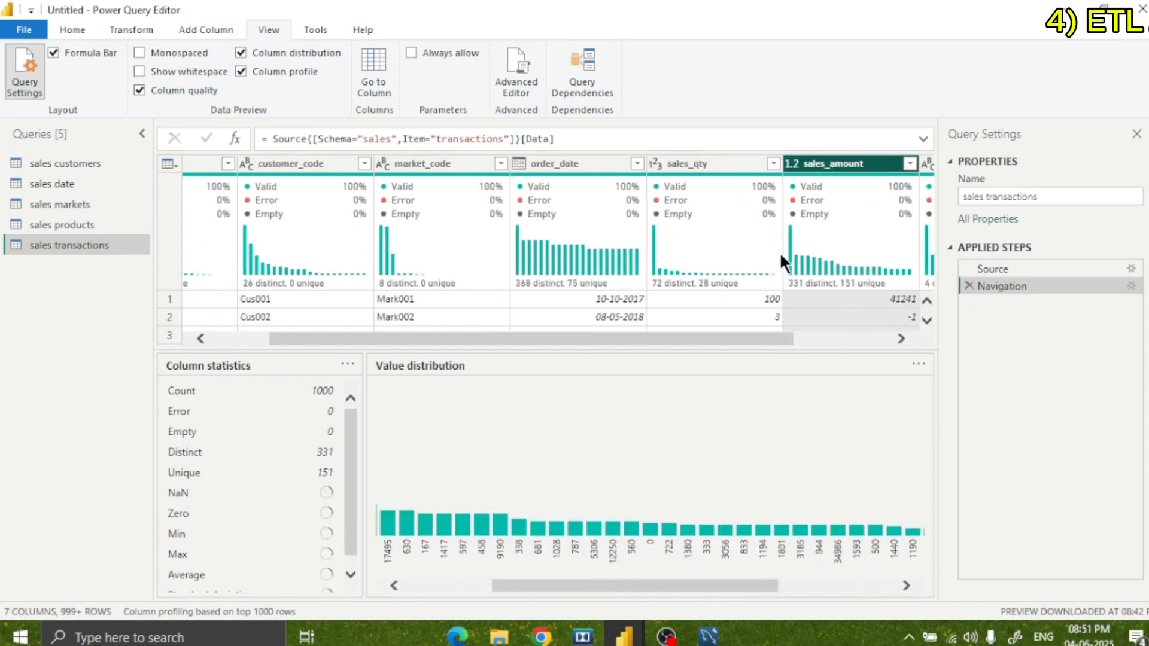
{"action": "left_click_drag", "start_coordinate": [345, 489], "coordinate": [343, 540]}
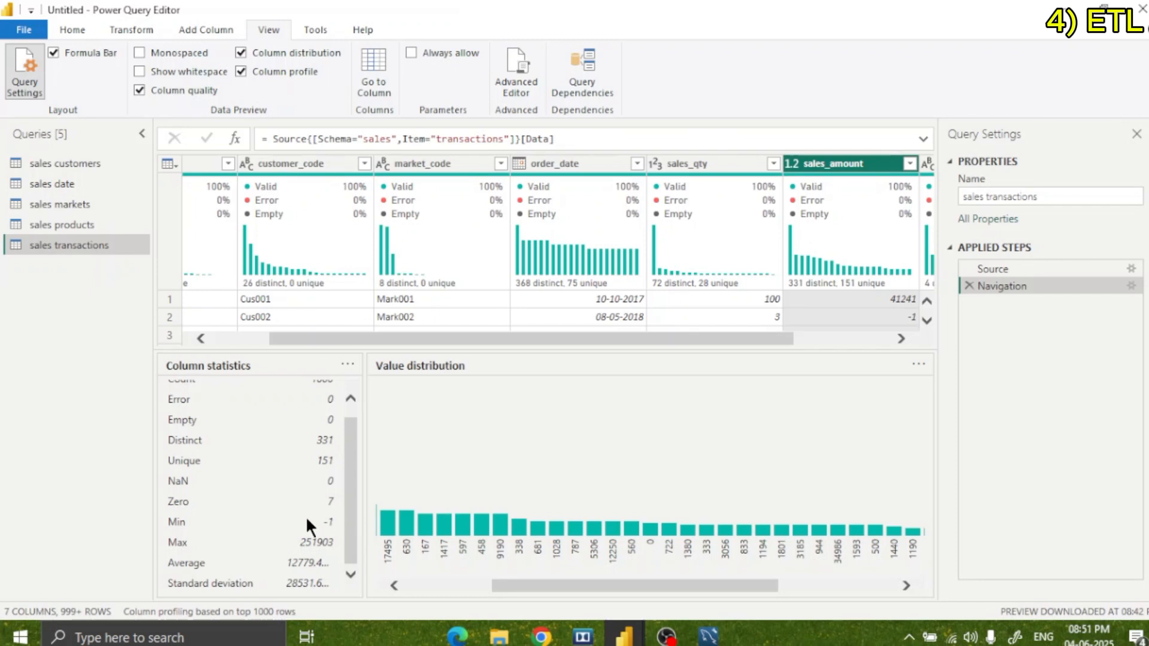
{"action": "left_click_drag", "start_coordinate": [664, 585], "coordinate": [754, 583]}
{"action": "left_click_drag", "start_coordinate": [728, 341], "coordinate": [840, 339]}
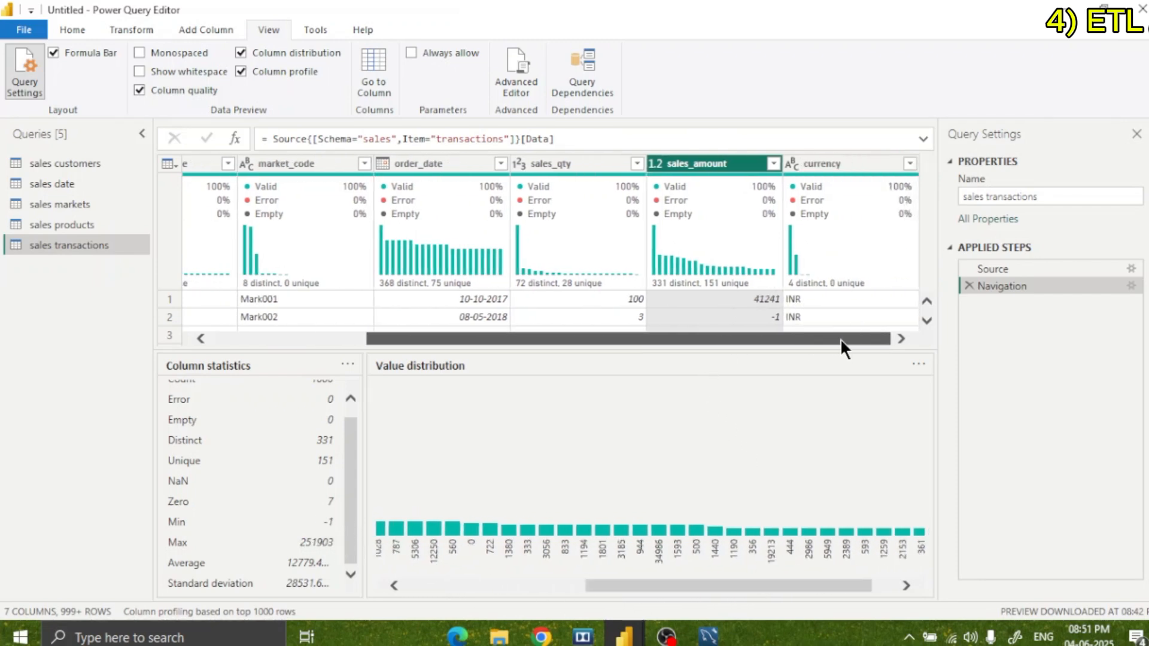
{"action": "left_click", "coordinate": [814, 161]}
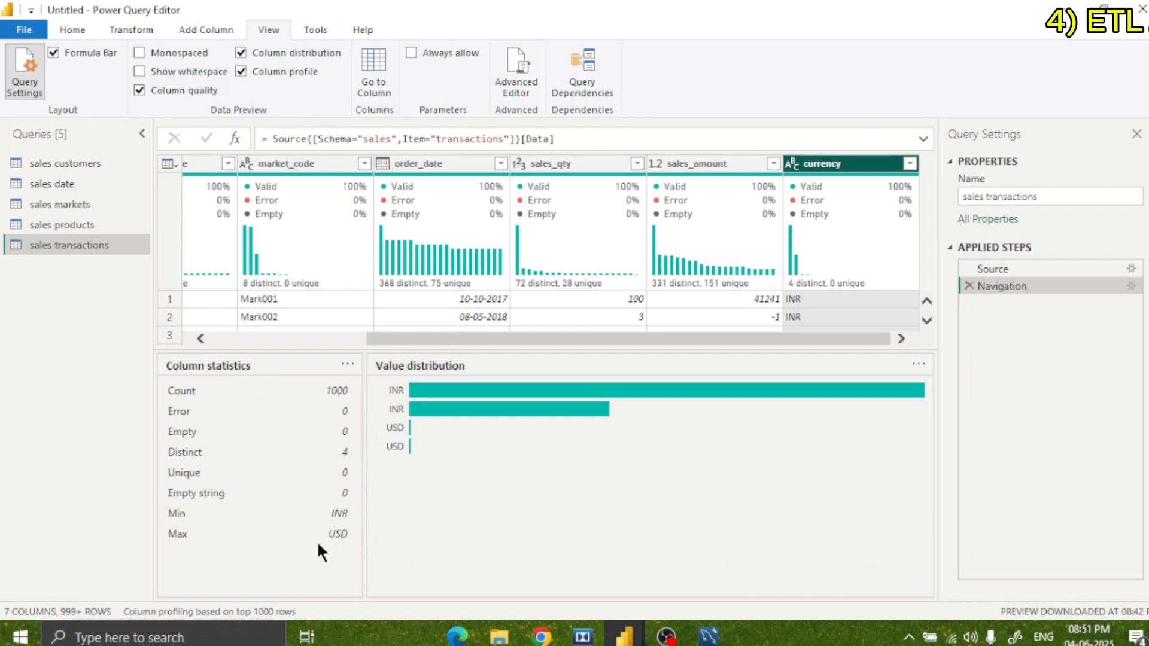
Turn off column quality, column distribution and column profile for the data preview of sales transactions.
{"action": "left_click_drag", "start_coordinate": [650, 336], "coordinate": [431, 336]}
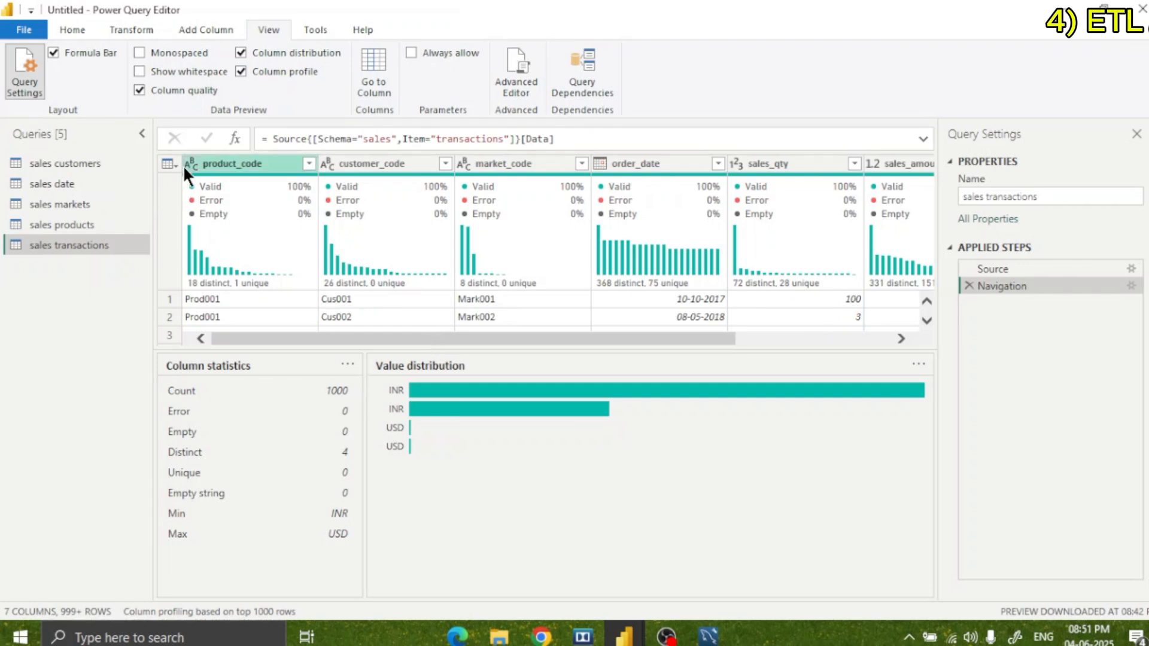
{"action": "left_click", "coordinate": [170, 91]}
{"action": "left_click", "coordinate": [257, 71]}
{"action": "left_click", "coordinate": [266, 52]}
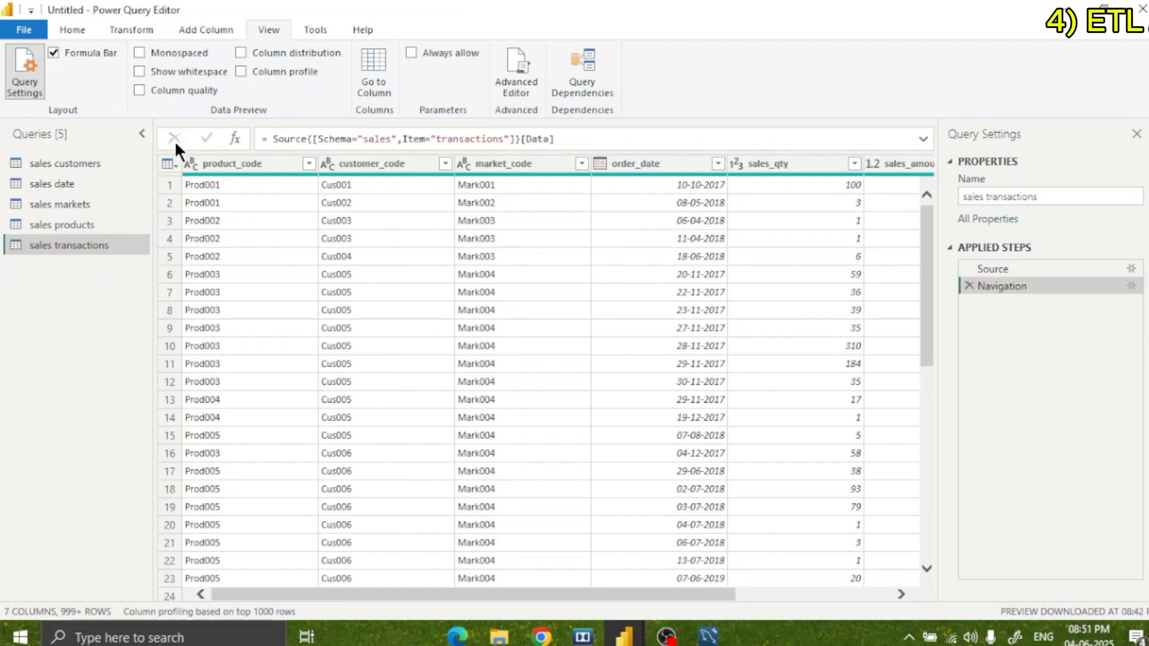
Filter the sales_amount column of sales transactions to exclude the values -1 and 0.
{"action": "scroll", "coordinate": [541, 296], "scroll_direction": "down", "scroll_amount": 2}
{"action": "scroll", "coordinate": [540, 296], "scroll_direction": "up", "scroll_amount": 2}
{"action": "left_click_drag", "start_coordinate": [506, 596], "coordinate": [774, 597]}
{"action": "left_click", "coordinate": [771, 165]}
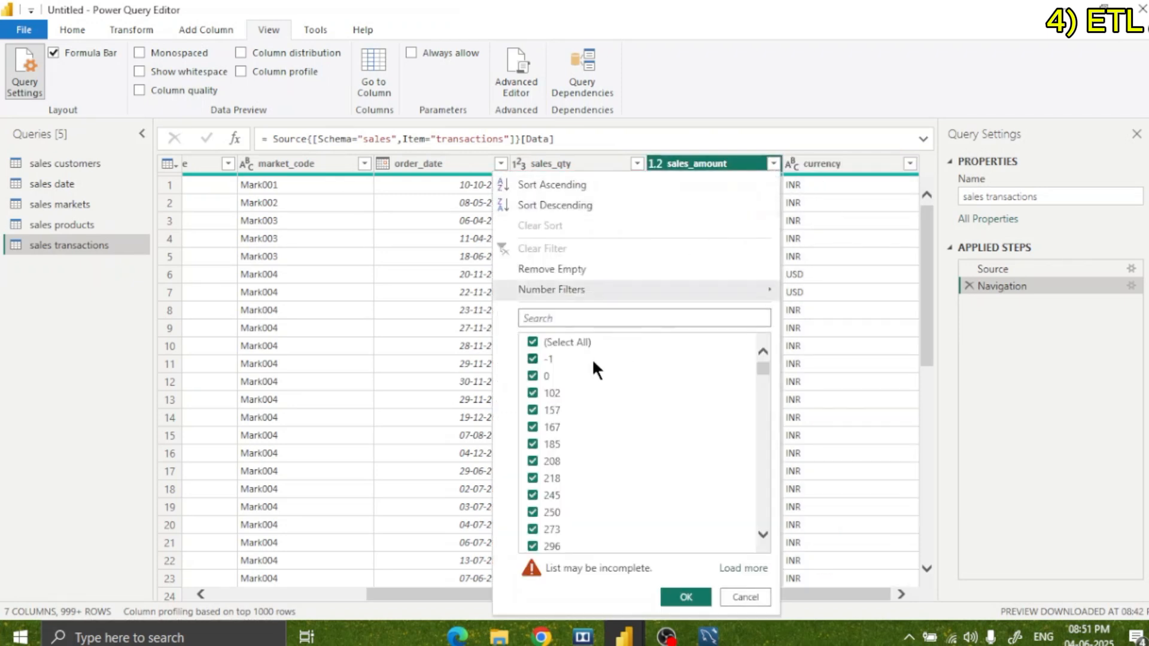
{"action": "left_click", "coordinate": [532, 358]}
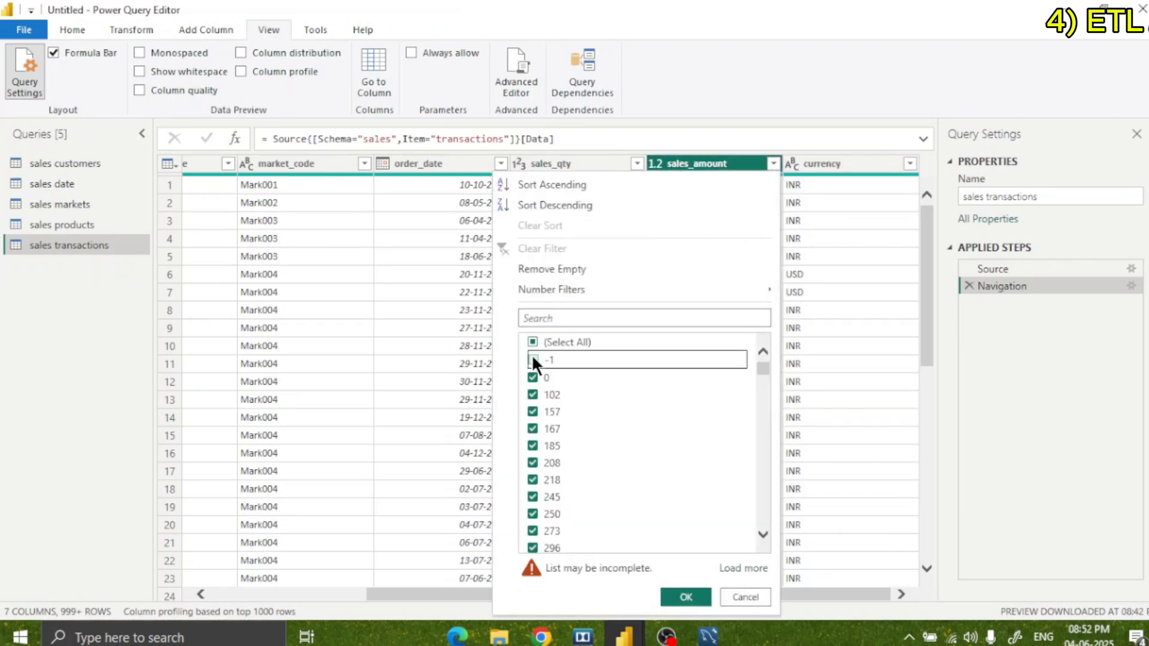
{"action": "left_click", "coordinate": [530, 377]}
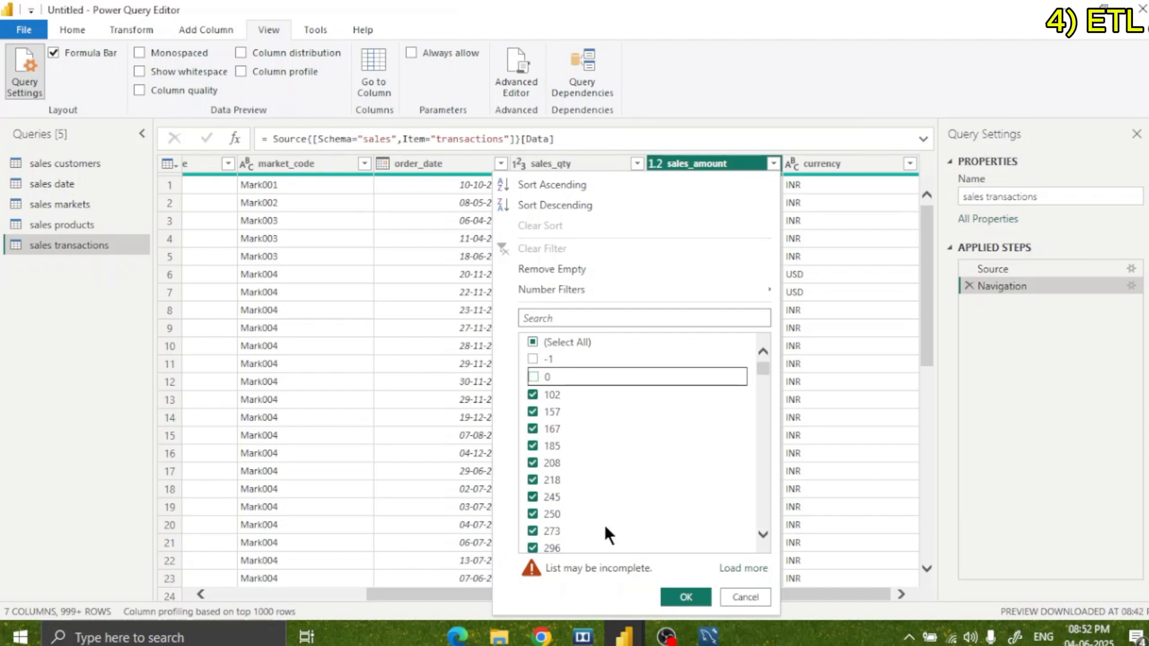
{"action": "left_click", "coordinate": [686, 596]}
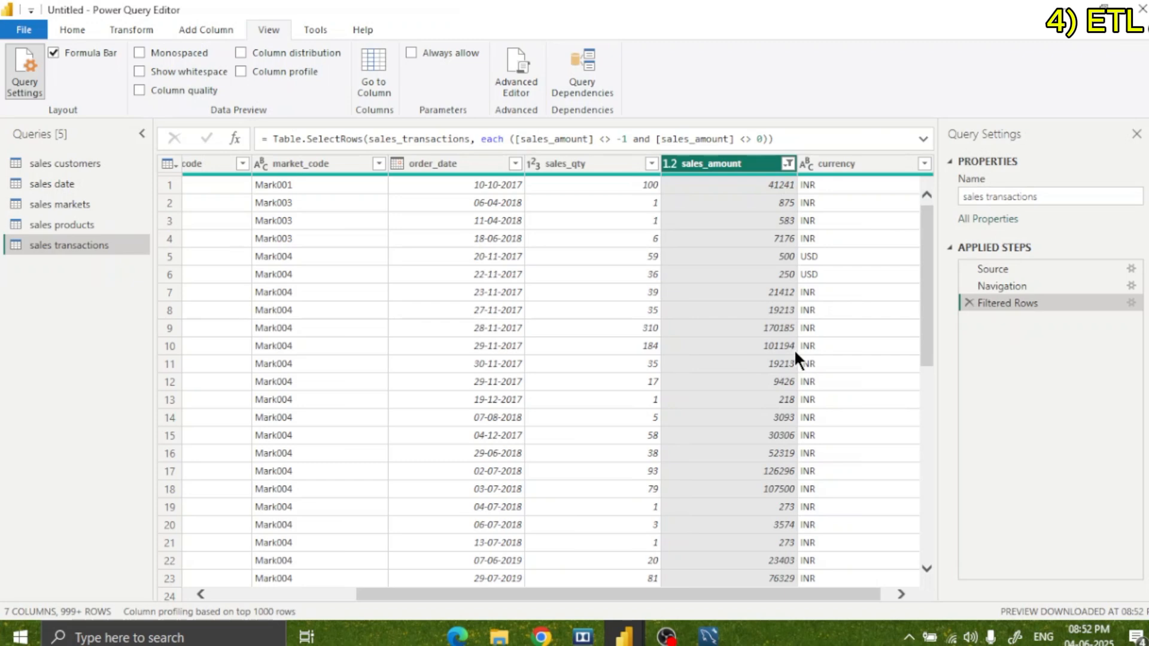
Check the list of distinct filter values in the sales_qty column.
{"action": "left_click", "coordinate": [651, 163]}
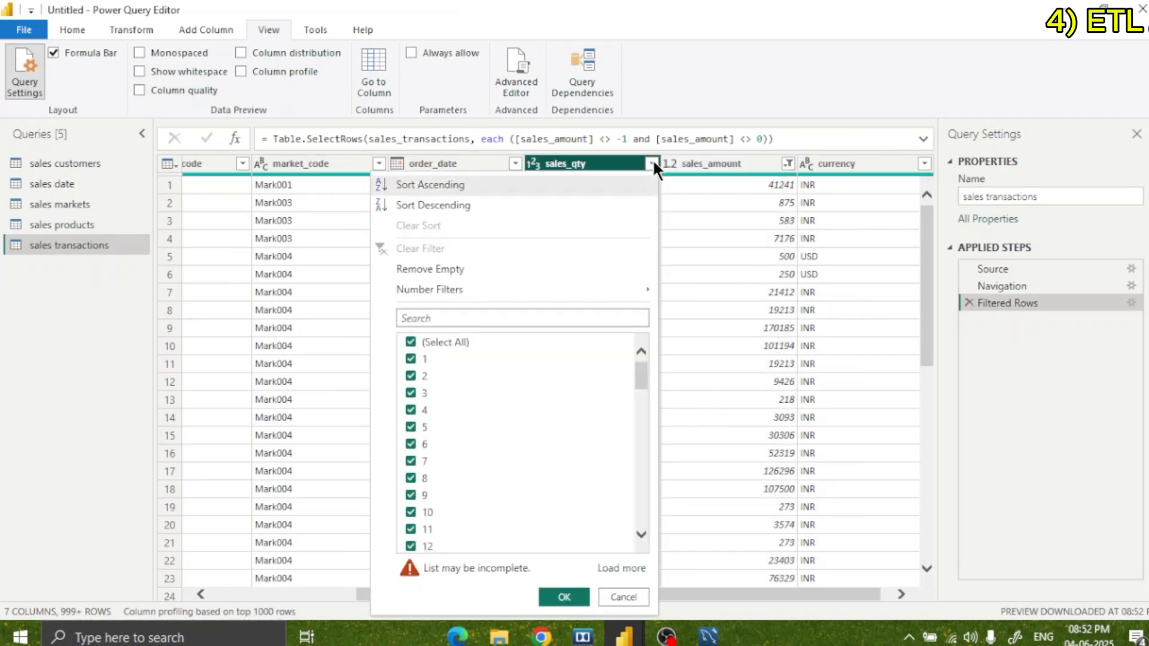
{"action": "scroll", "coordinate": [543, 395], "scroll_direction": "down", "scroll_amount": 2}
{"action": "scroll", "coordinate": [543, 395], "scroll_direction": "up", "scroll_amount": 2}
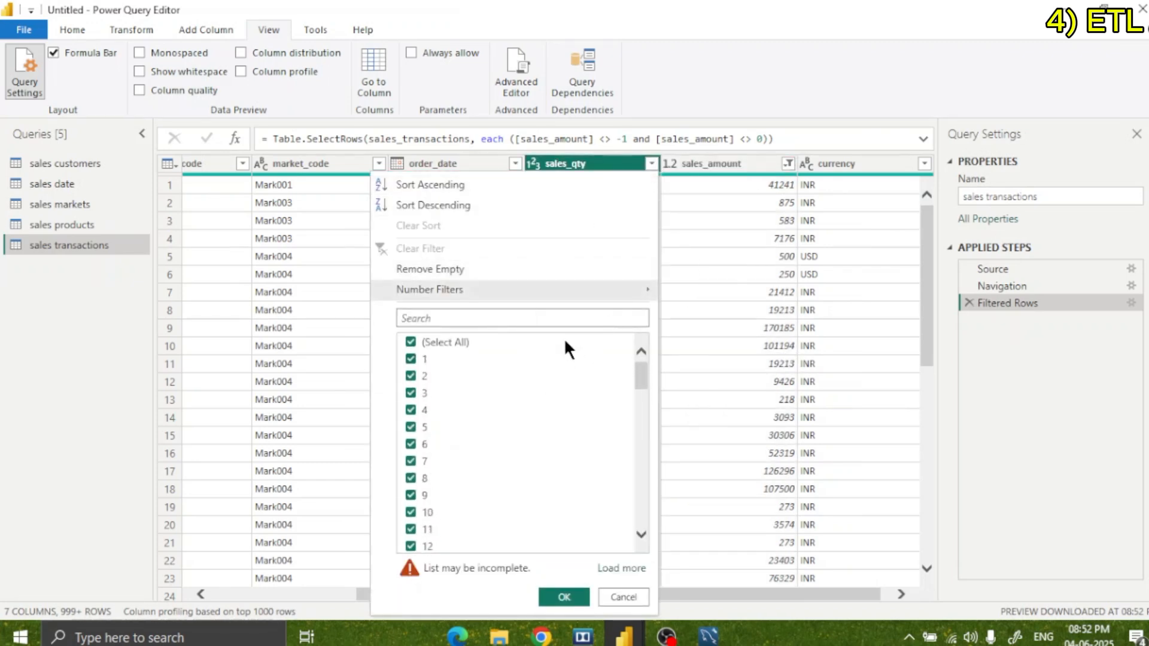
{"action": "left_click", "coordinate": [647, 166]}
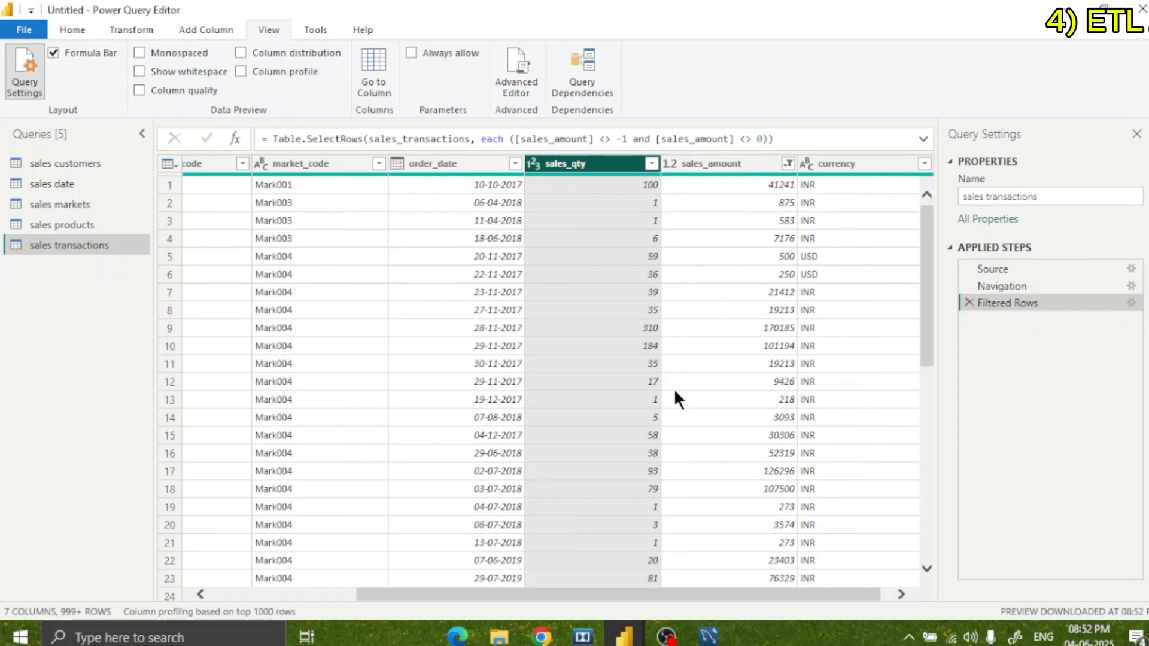
Filter the currency column to keep only the first INR and first USD entries, excluding their second duplicates.
{"action": "left_click_drag", "start_coordinate": [660, 595], "coordinate": [731, 591]}
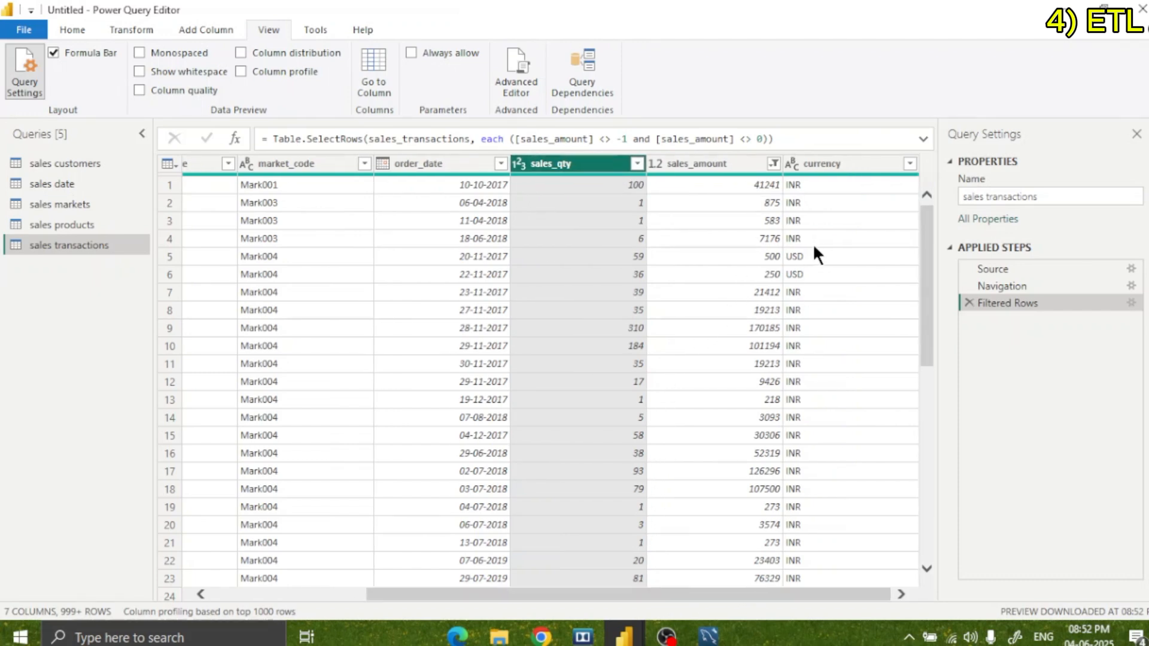
{"action": "left_click", "coordinate": [907, 159]}
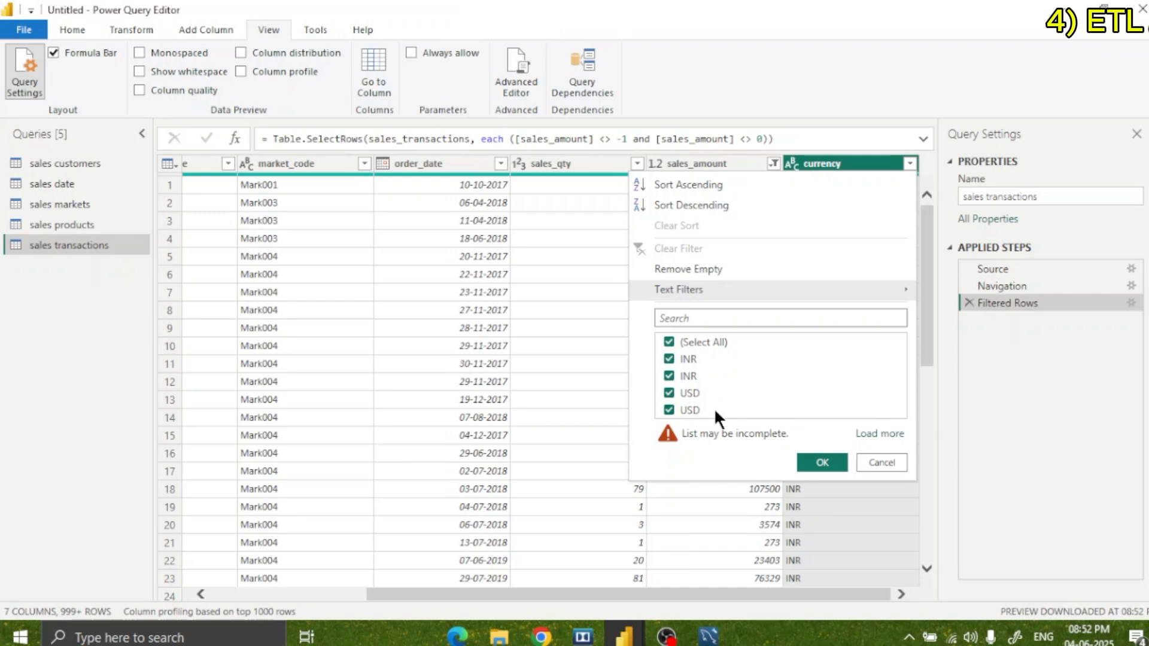
{"action": "left_click", "coordinate": [694, 369]}
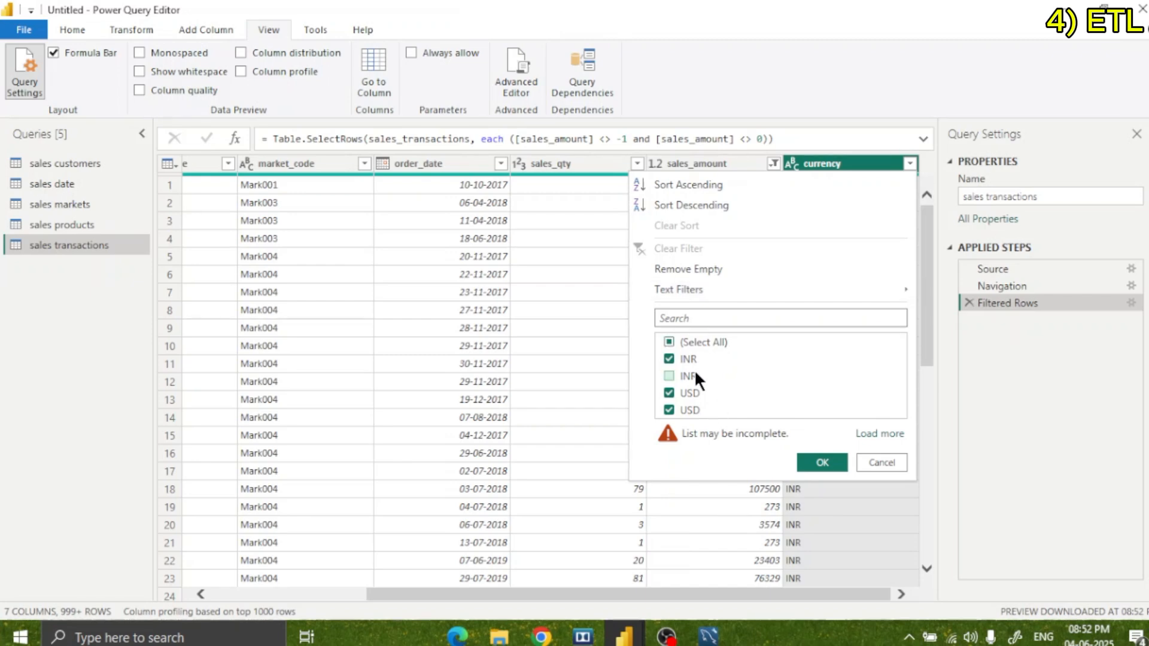
{"action": "left_click", "coordinate": [688, 410]}
{"action": "left_click", "coordinate": [809, 462]}
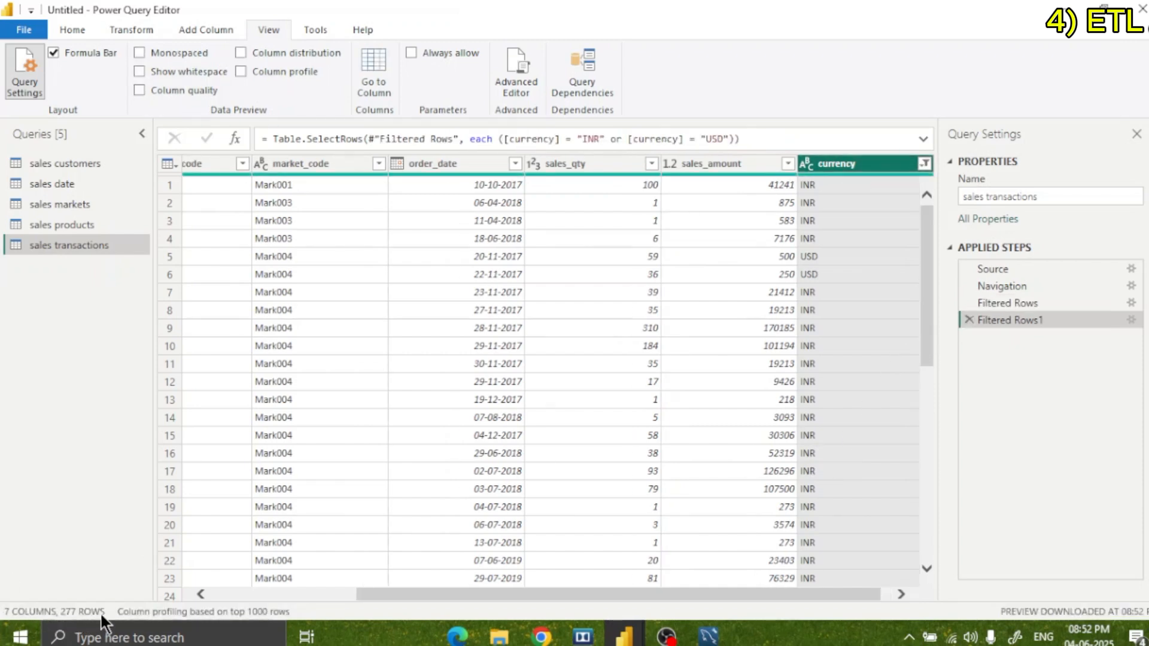
{"action": "left_click_drag", "start_coordinate": [925, 350], "coordinate": [931, 160]}
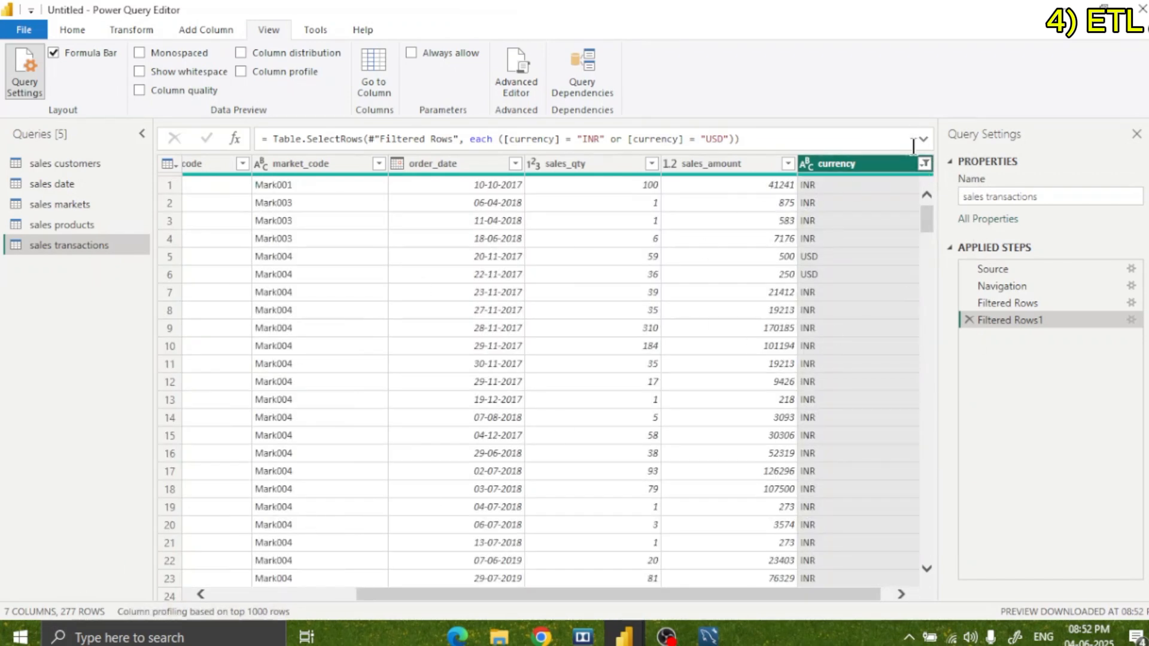
Switch the currency filter to keep only the second INR and second USD entries, those ending in #(cr).
{"action": "left_click", "coordinate": [925, 163]}
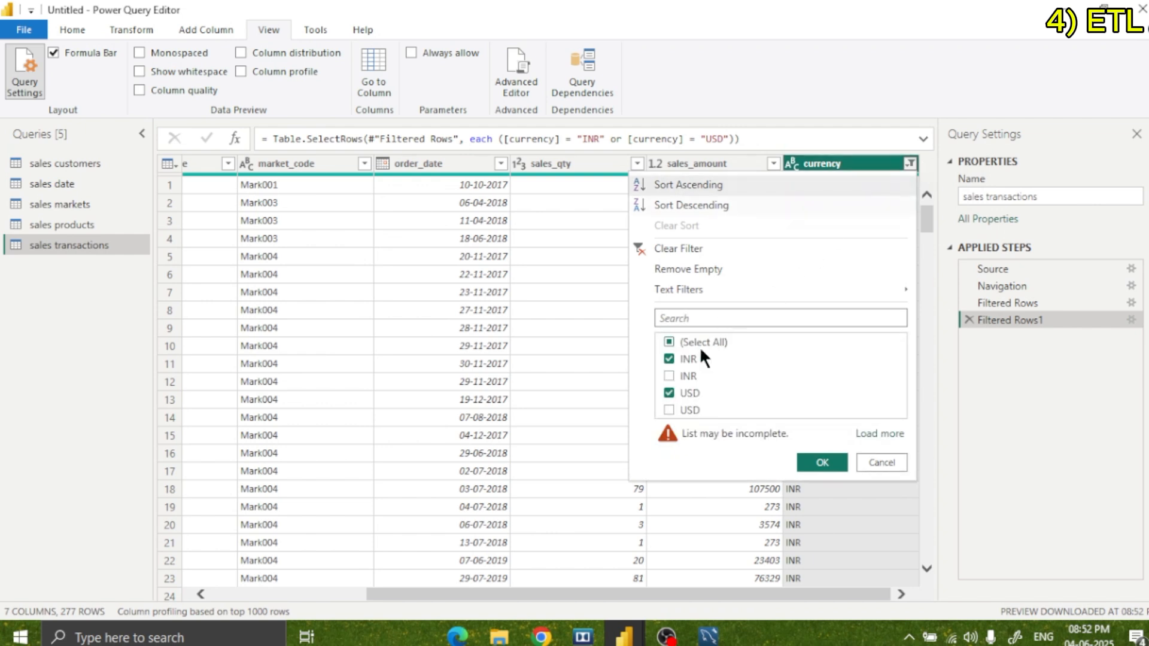
{"action": "left_click", "coordinate": [691, 359]}
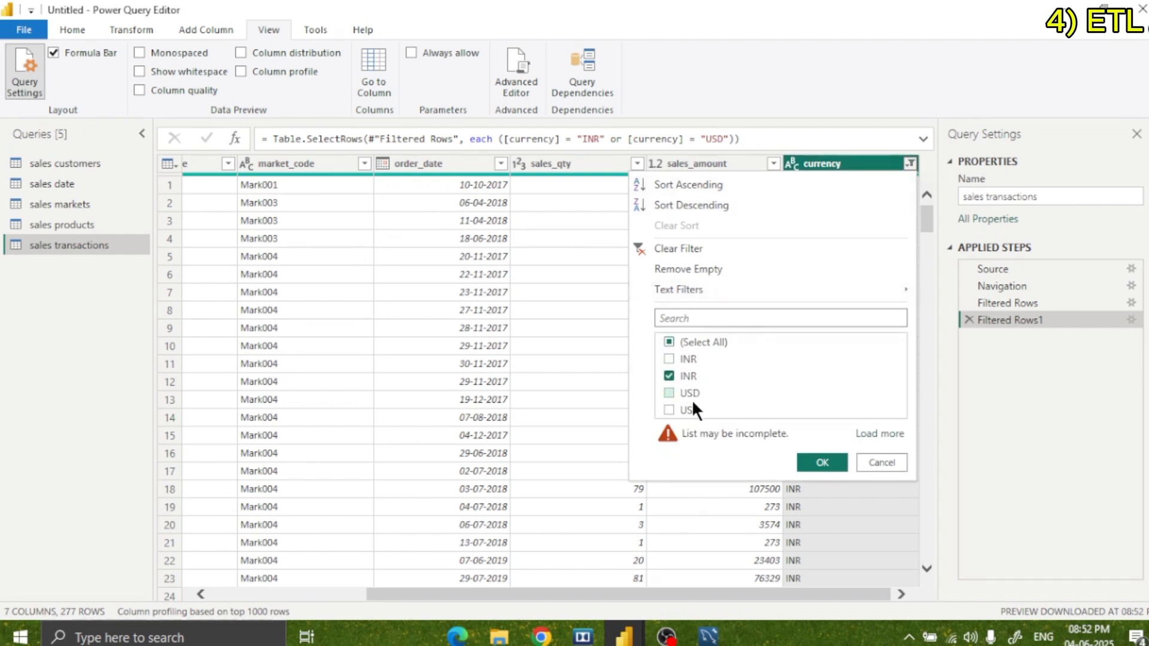
{"action": "left_click", "coordinate": [692, 404]}
{"action": "left_click", "coordinate": [823, 462]}
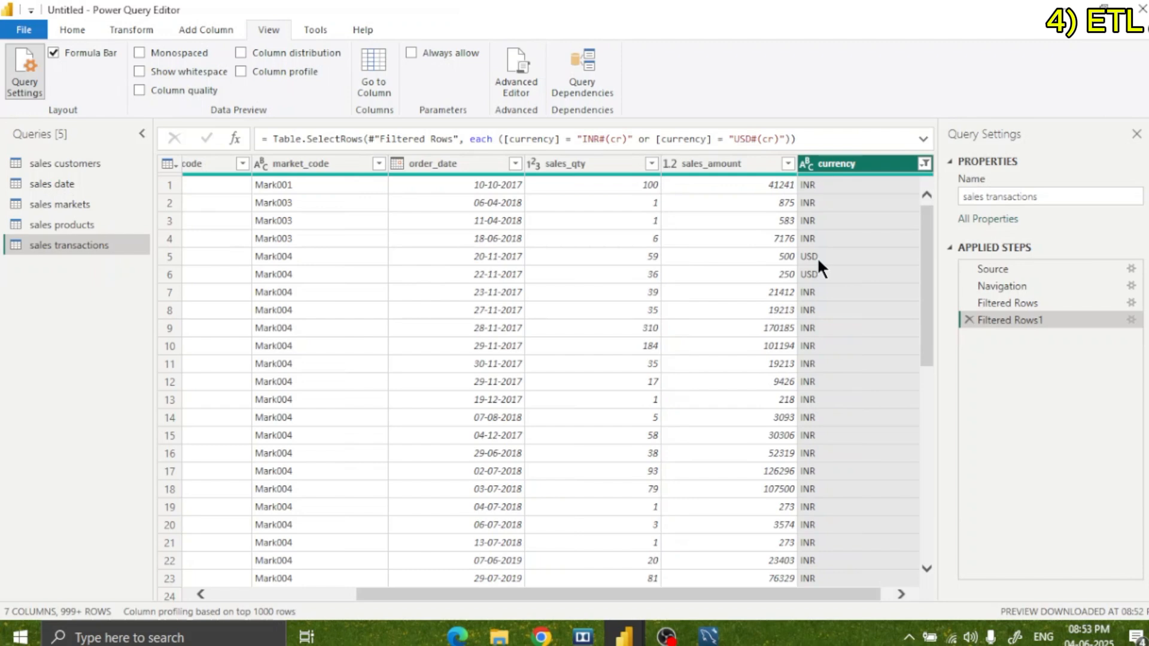
{"action": "left_click", "coordinate": [923, 163]}
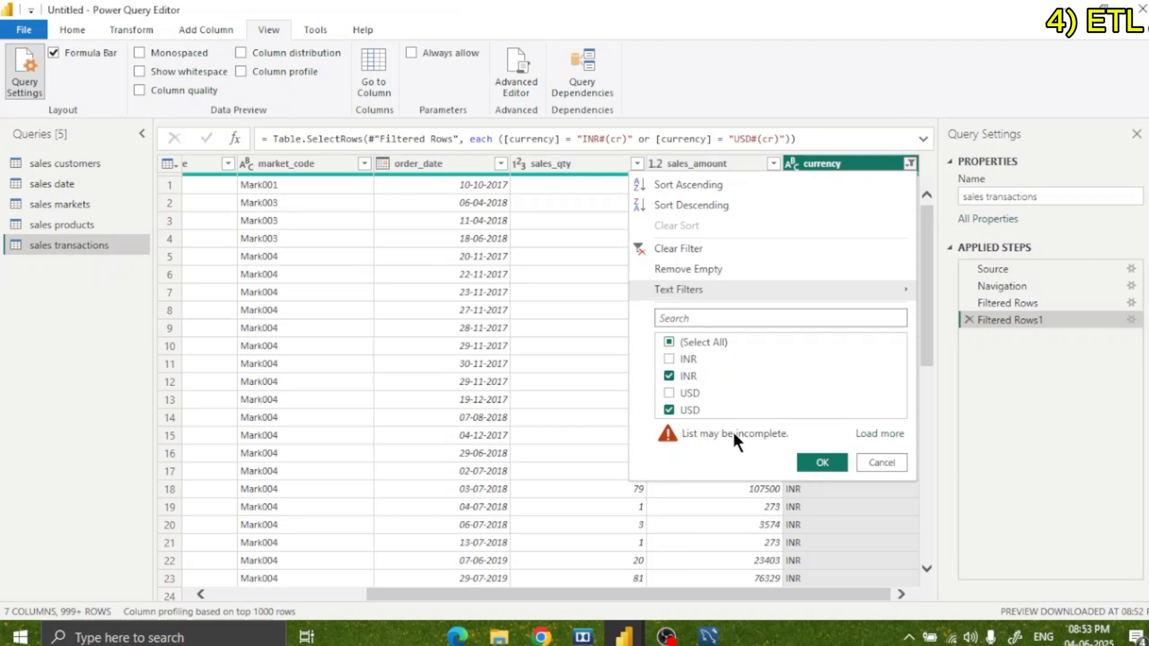
{"action": "left_click", "coordinate": [821, 462]}
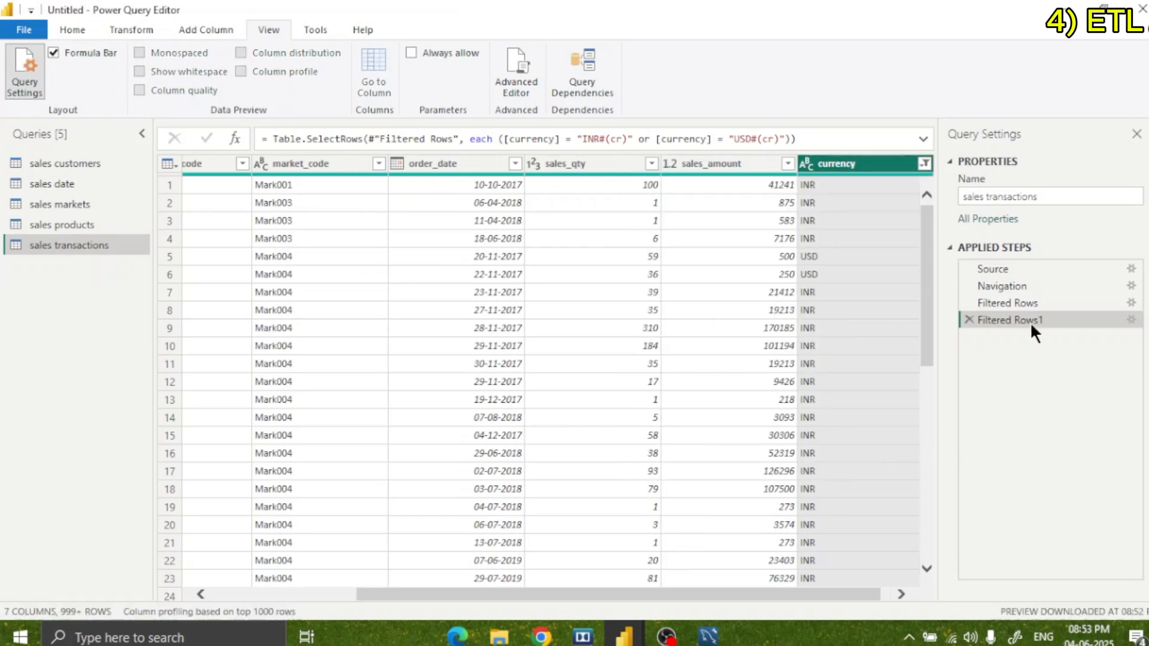
Rename the applied step that filters sales_amount as "Removes 0 &-1".
{"action": "left_click", "coordinate": [1022, 301]}
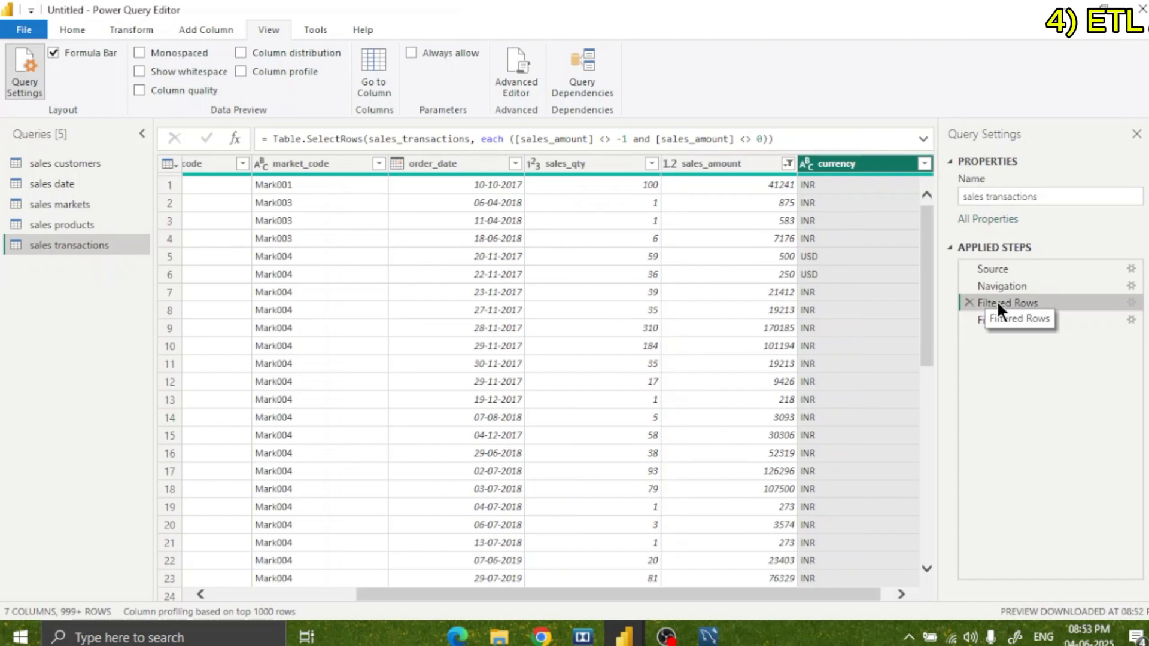
{"action": "right_click", "coordinate": [1039, 299]}
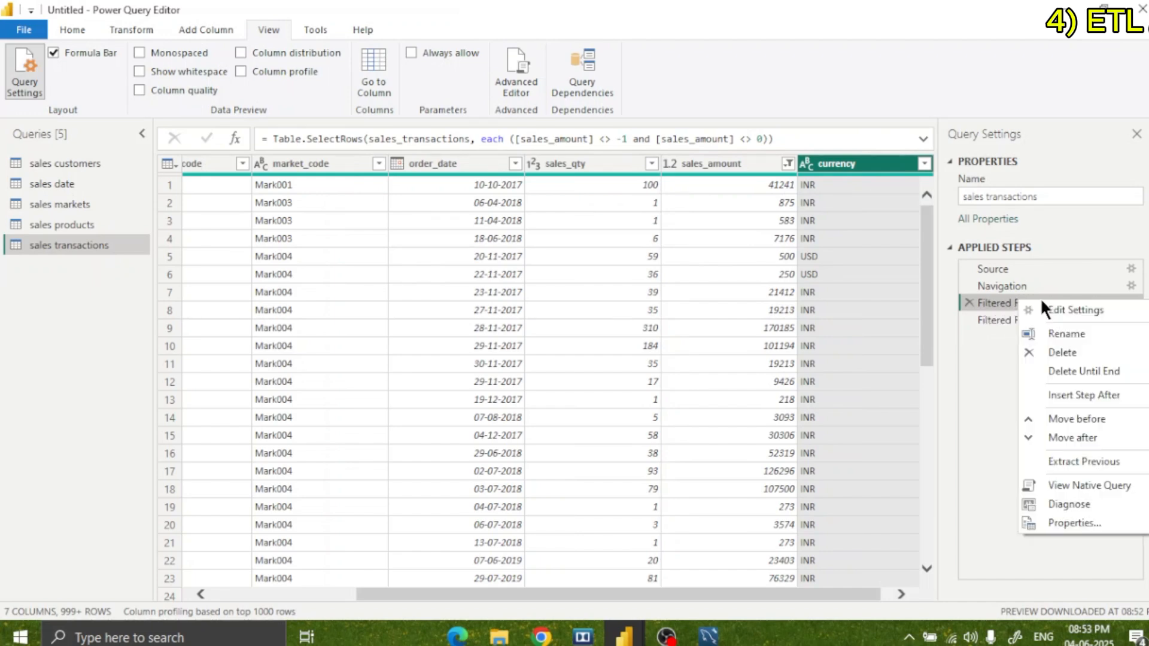
{"action": "left_click", "coordinate": [1057, 330]}
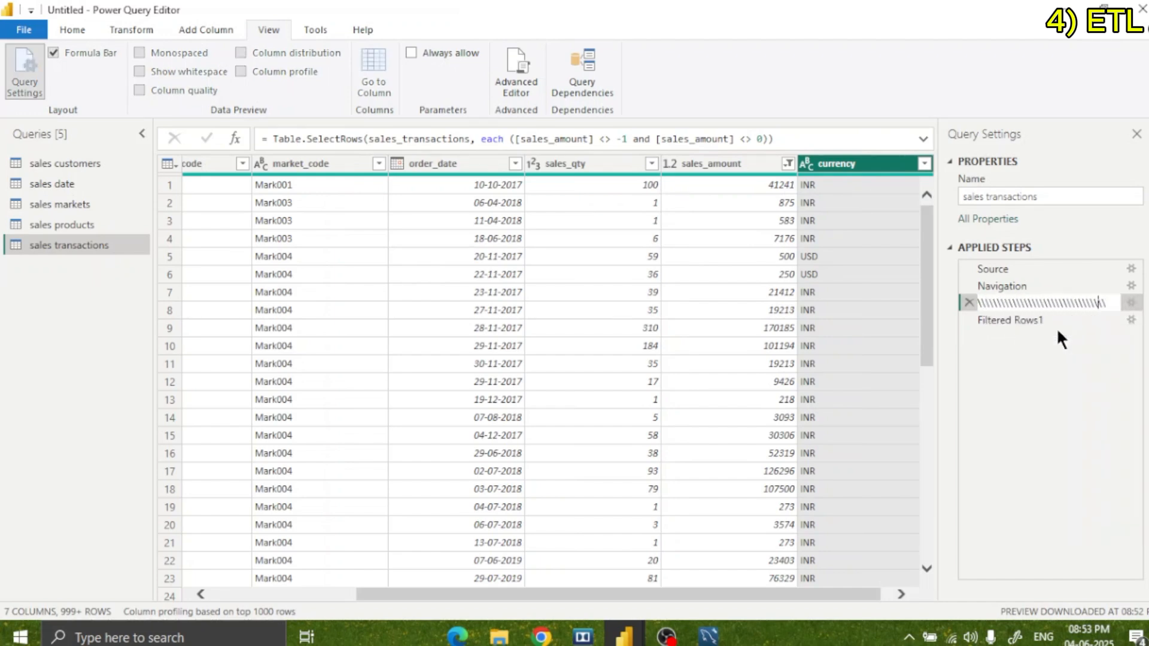
{"action": "key", "text": "Return"}
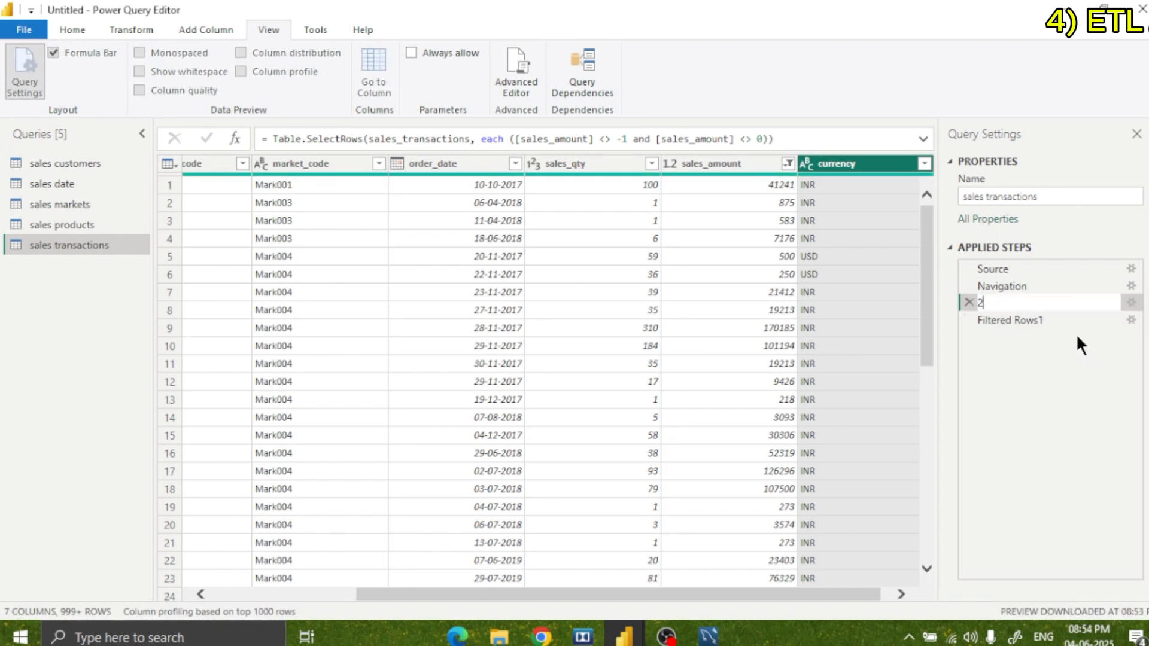
{"action": "key", "text": "BackSpace"}
{"action": "type", "text": "Removes 0 &-1"}
{"action": "key", "text": "Return"}
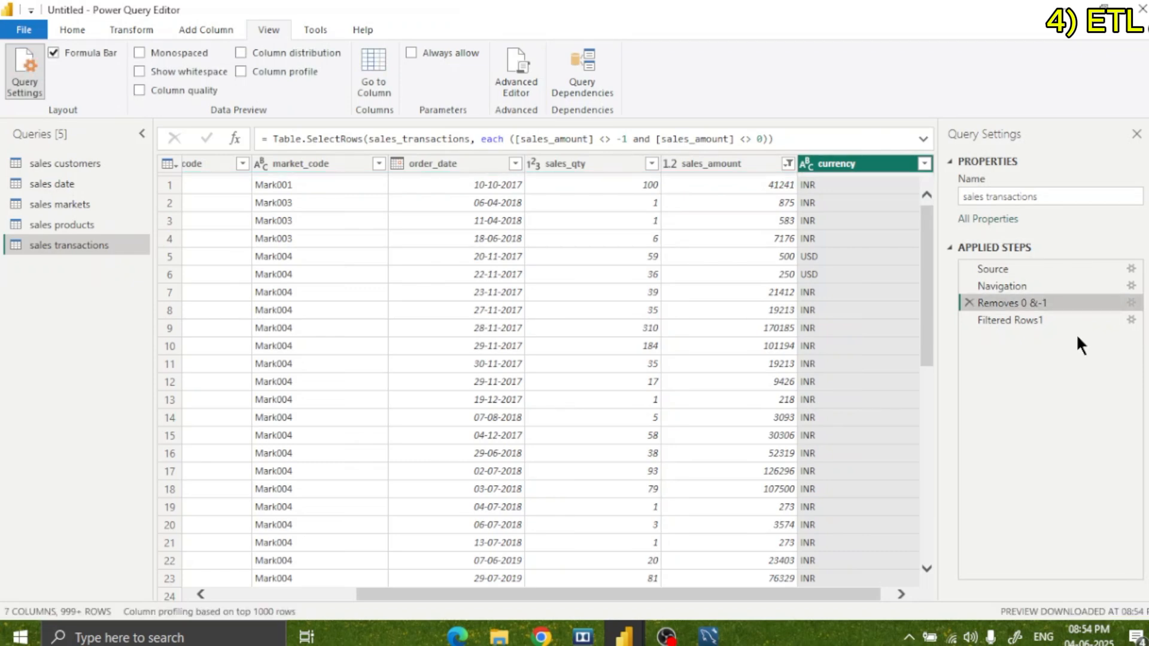
Rename the applied step that filters currency as "Remove INR & USD".
{"action": "left_click", "coordinate": [1018, 320]}
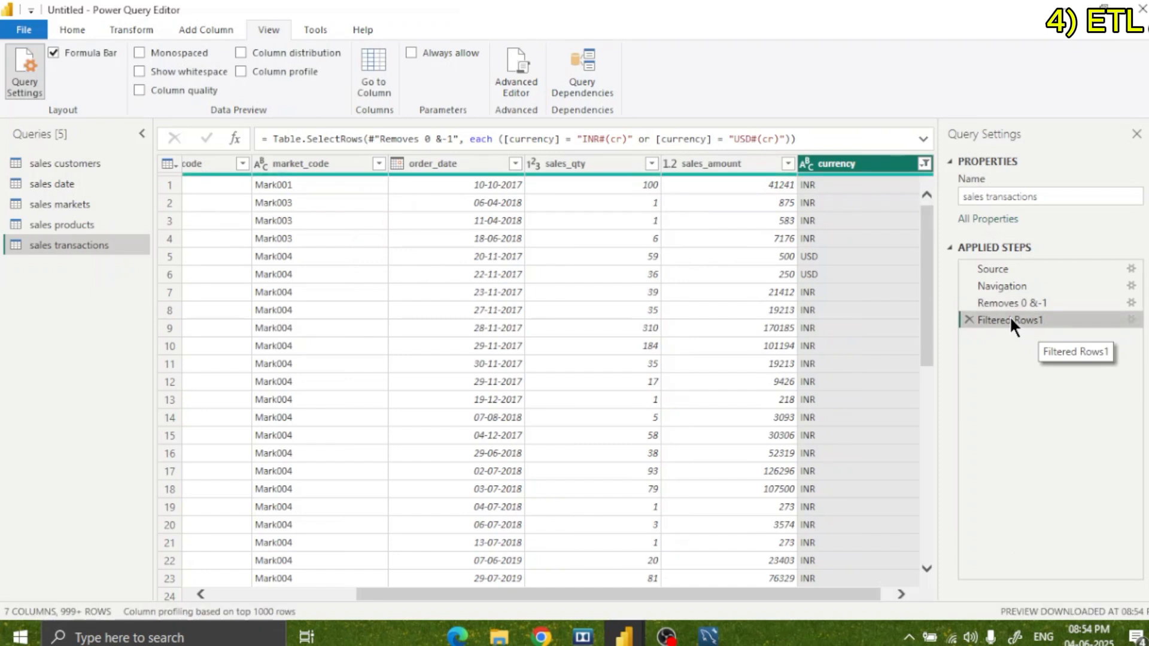
{"action": "right_click", "coordinate": [1011, 318]}
{"action": "left_click", "coordinate": [1044, 352]}
{"action": "key", "text": "BackSpace"}
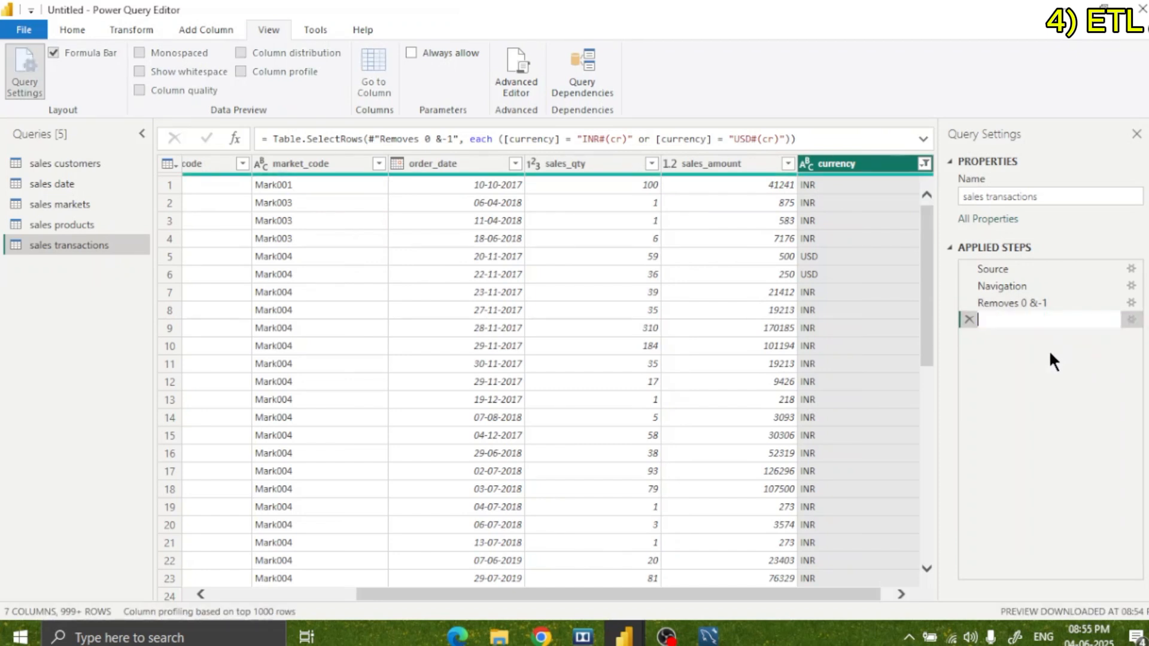
{"action": "type", "text": "Remove"}
{"action": "type", "text": "INR & USD"}
{"action": "key", "text": "Return"}
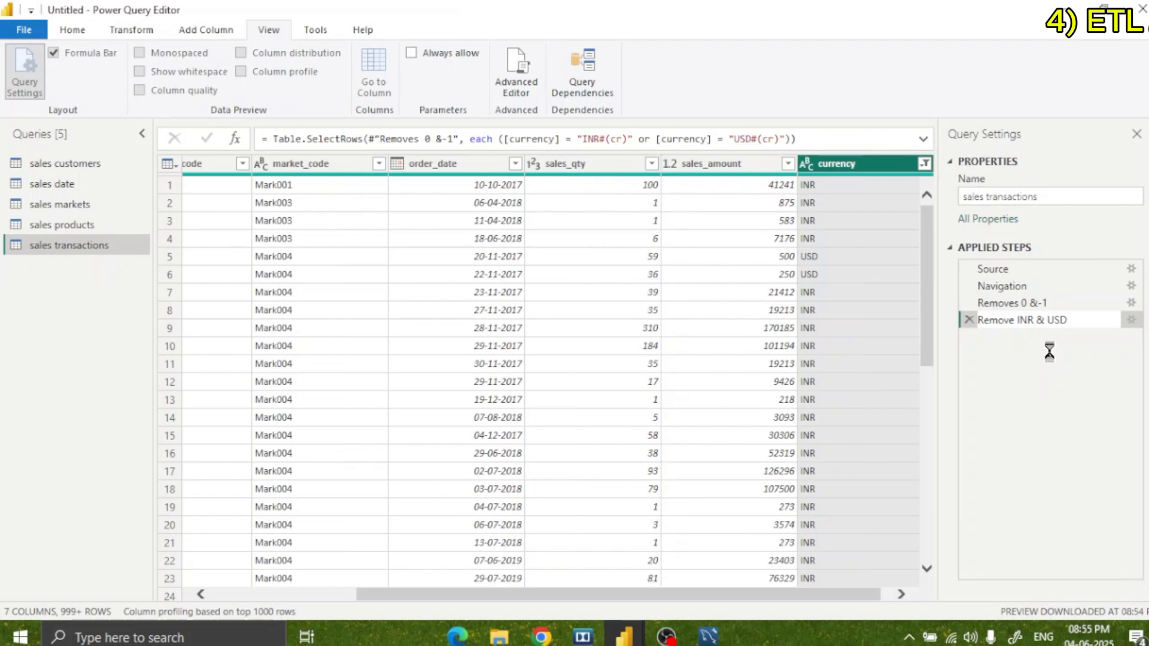
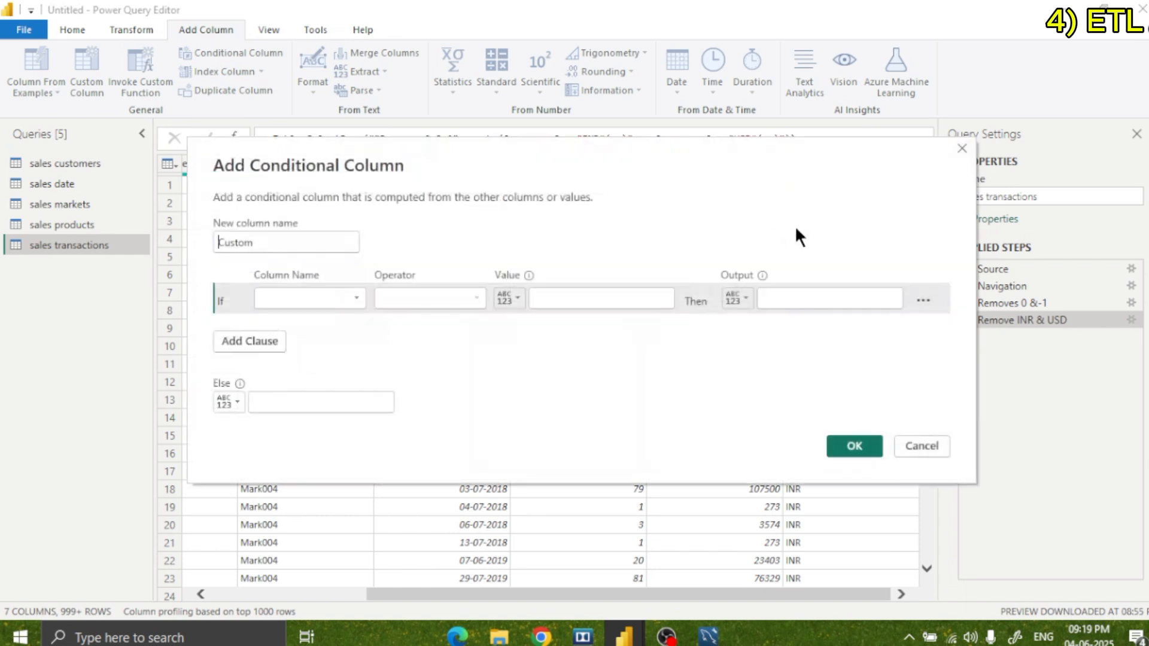
Name the new conditional column Normal_Currency and base its condition on the currency column.
{"action": "key", "text": "BackSpace"}
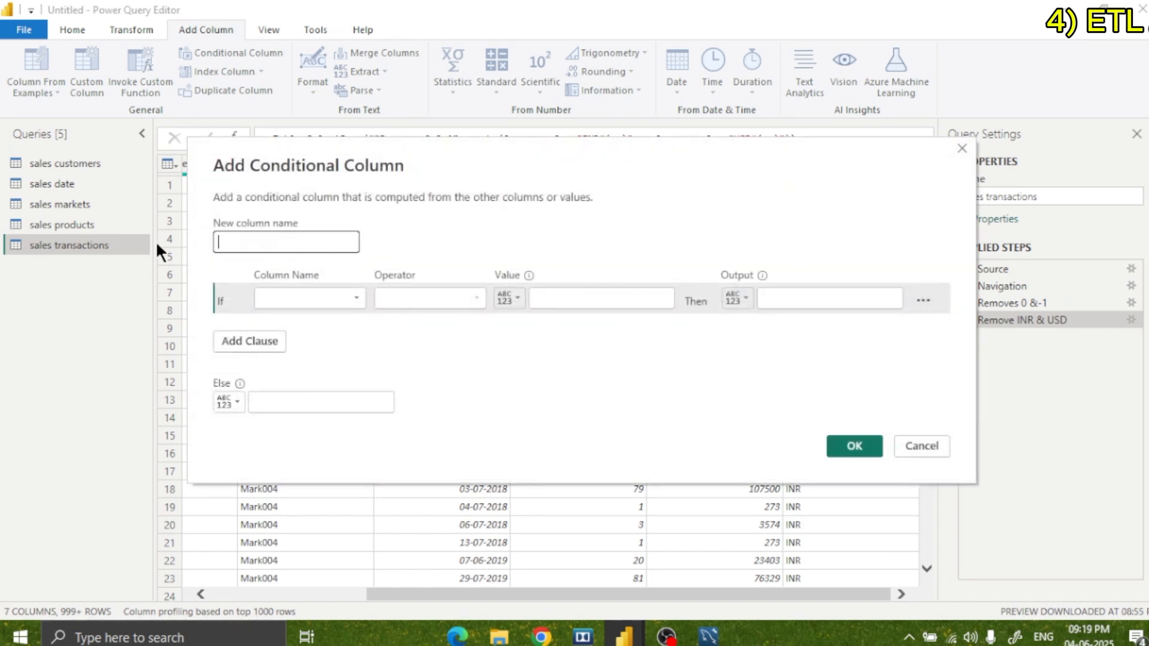
{"action": "type", "text": "Normal_Curremcy"}
{"action": "left_click", "coordinate": [300, 299]}
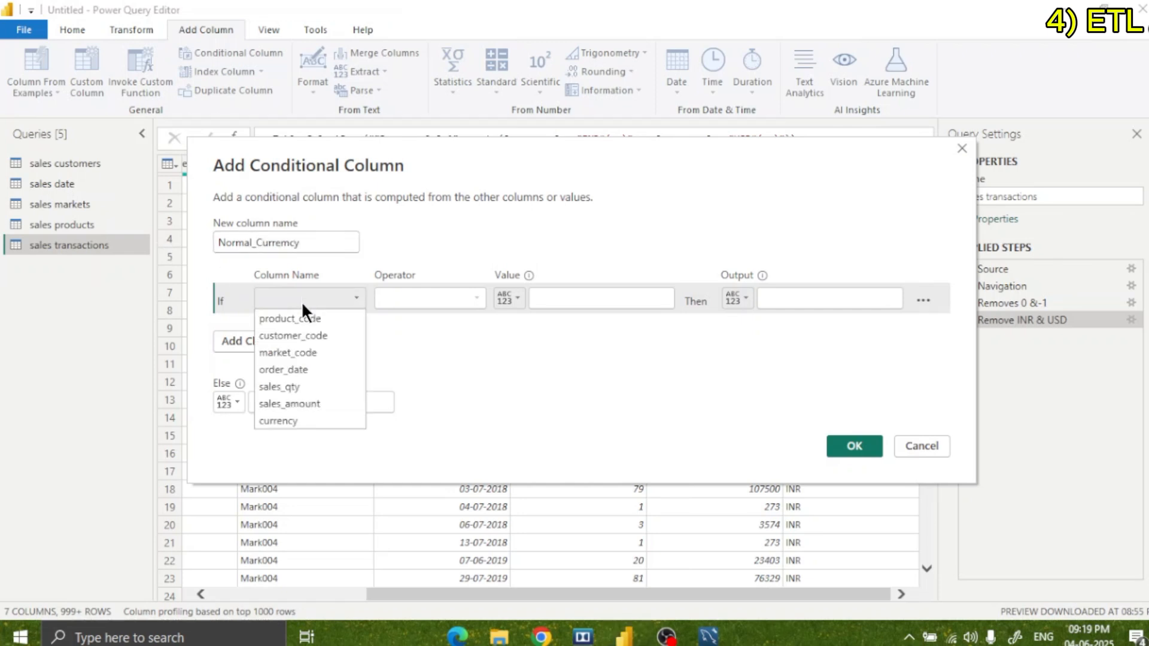
{"action": "left_click", "coordinate": [300, 425]}
Add the conditional column that outputs 1 when currency equals USD#(cr) and 0 otherwise.
{"action": "left_click", "coordinate": [569, 295]}
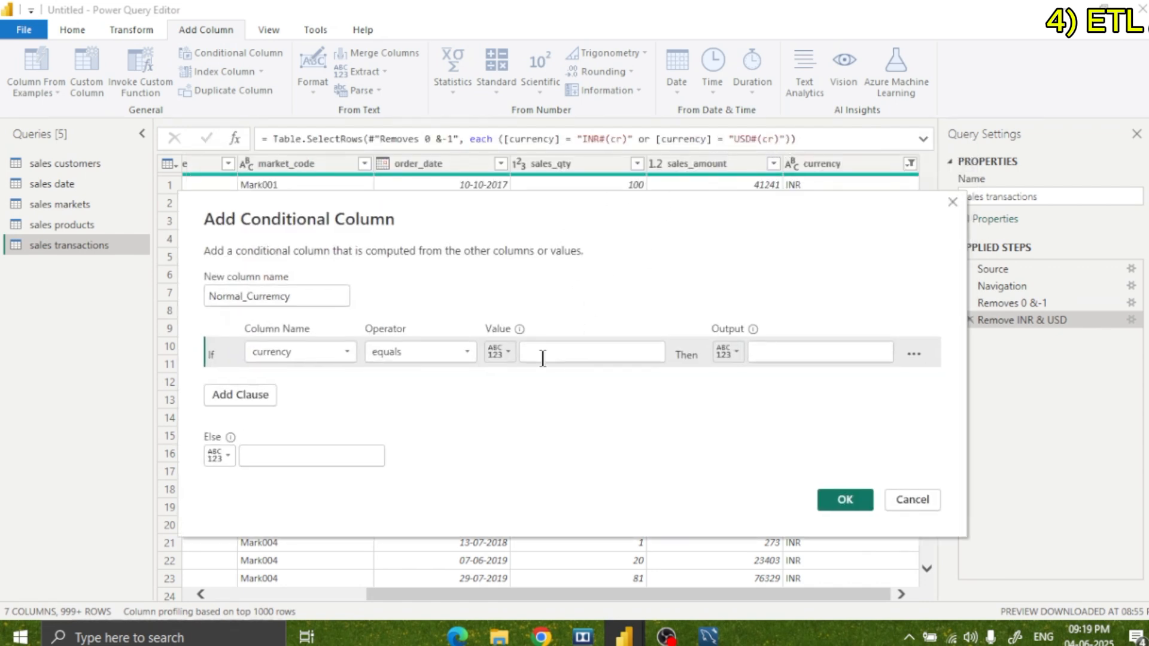
{"action": "left_click", "coordinate": [542, 358]}
{"action": "type", "text": "USD"}
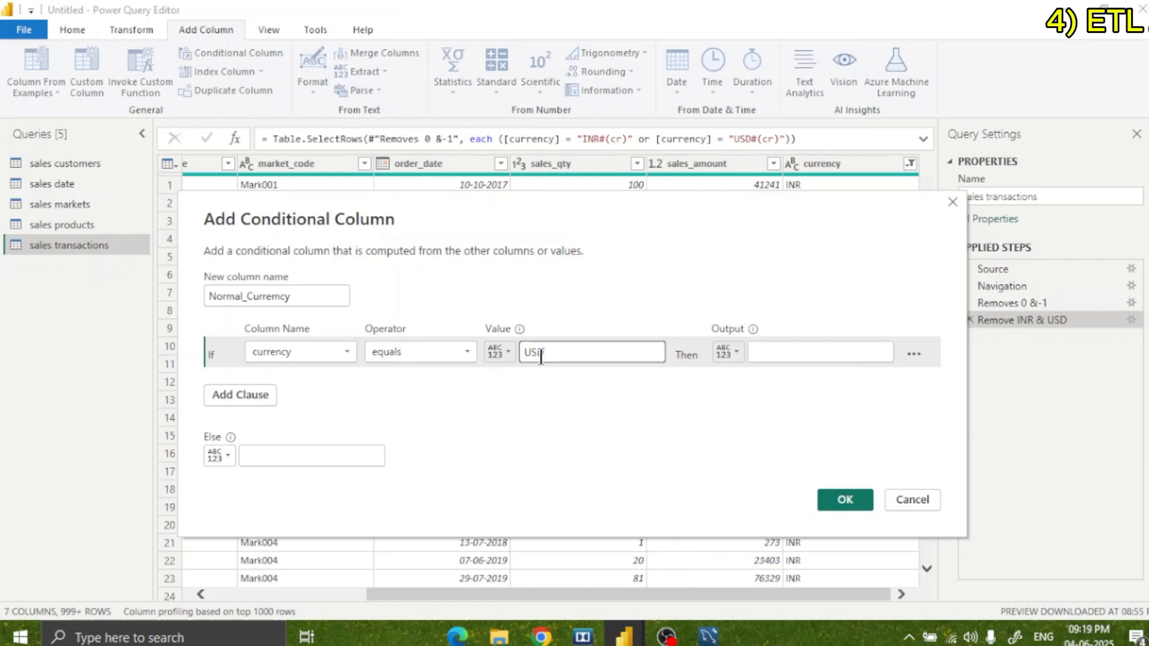
{"action": "type", "text": "#(cr)"}
{"action": "left_click", "coordinate": [776, 351]}
{"action": "type", "text": "1"}
{"action": "left_click", "coordinate": [358, 455]}
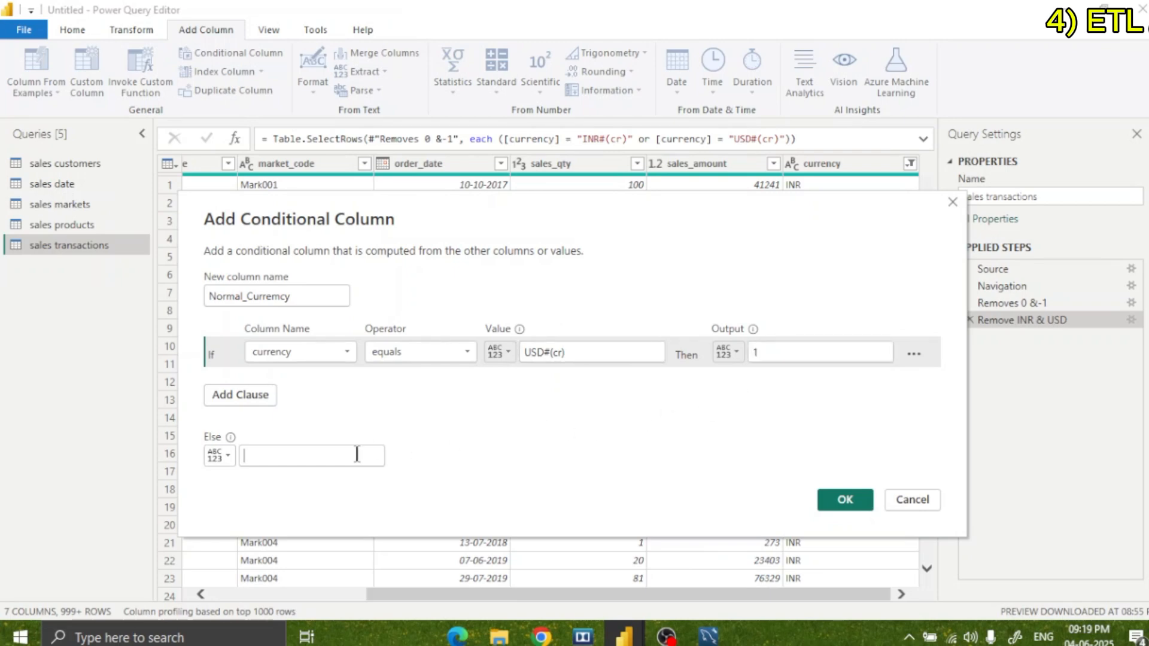
{"action": "type", "text": "0"}
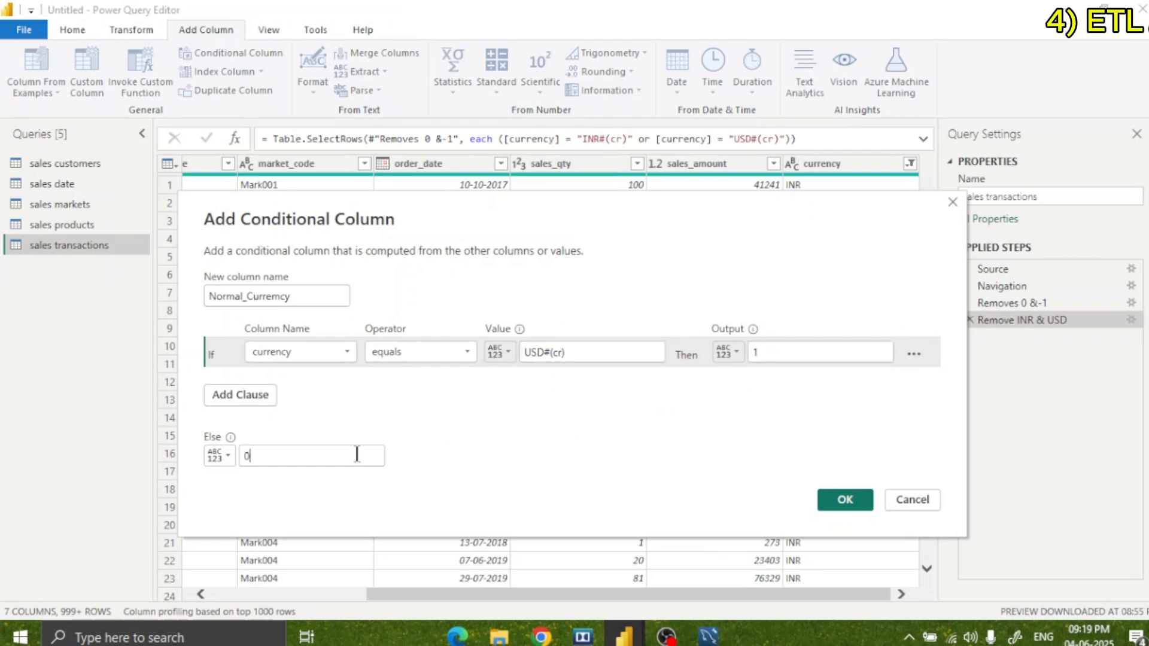
{"action": "left_click", "coordinate": [841, 498]}
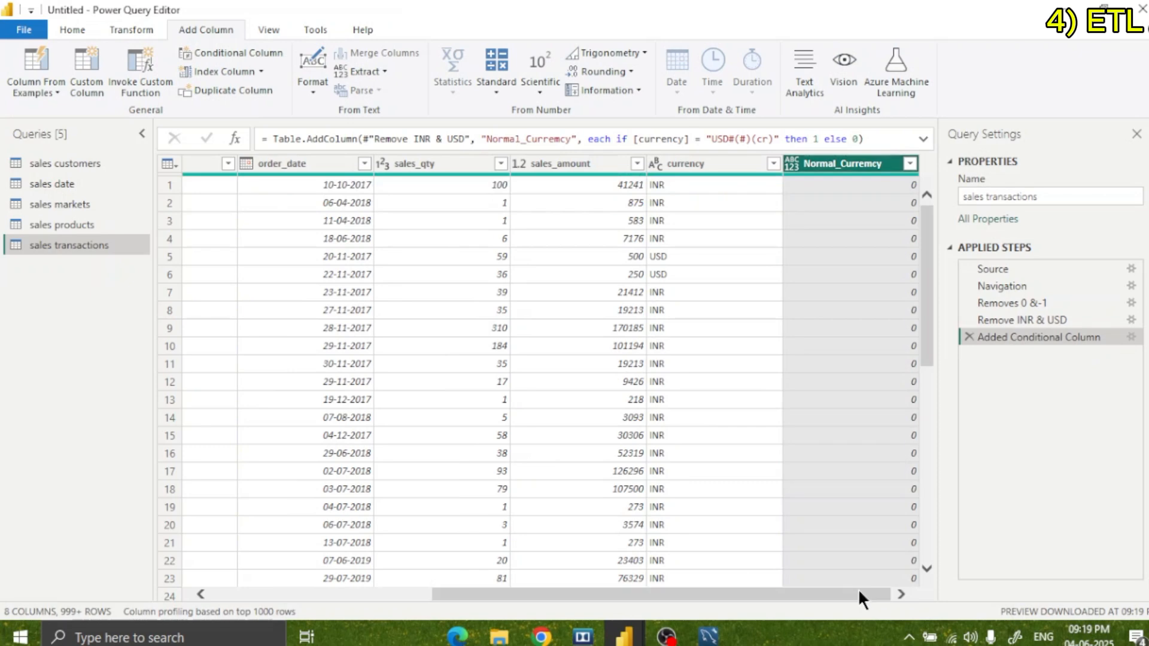
Correct the comparison text in the Normal_Currency formula to "USD#(cr)".
{"action": "mouse_move", "coordinate": [931, 242]}
{"action": "left_mouse_down"}
{"action": "mouse_move", "coordinate": [935, 257]}
{"action": "mouse_move", "coordinate": [929, 226]}
{"action": "left_mouse_up"}
{"action": "left_click", "coordinate": [750, 138]}
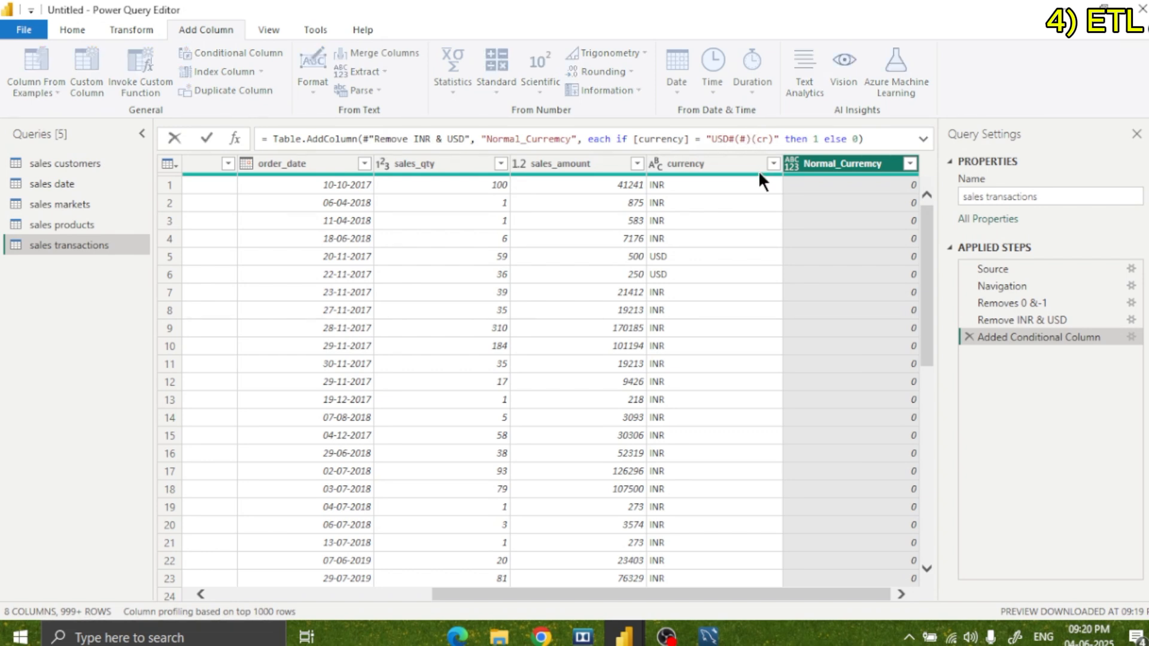
{"action": "key", "text": "BackSpace"}
{"action": "key", "text": "BackSpace"}
{"action": "key", "text": "BackSpace"}
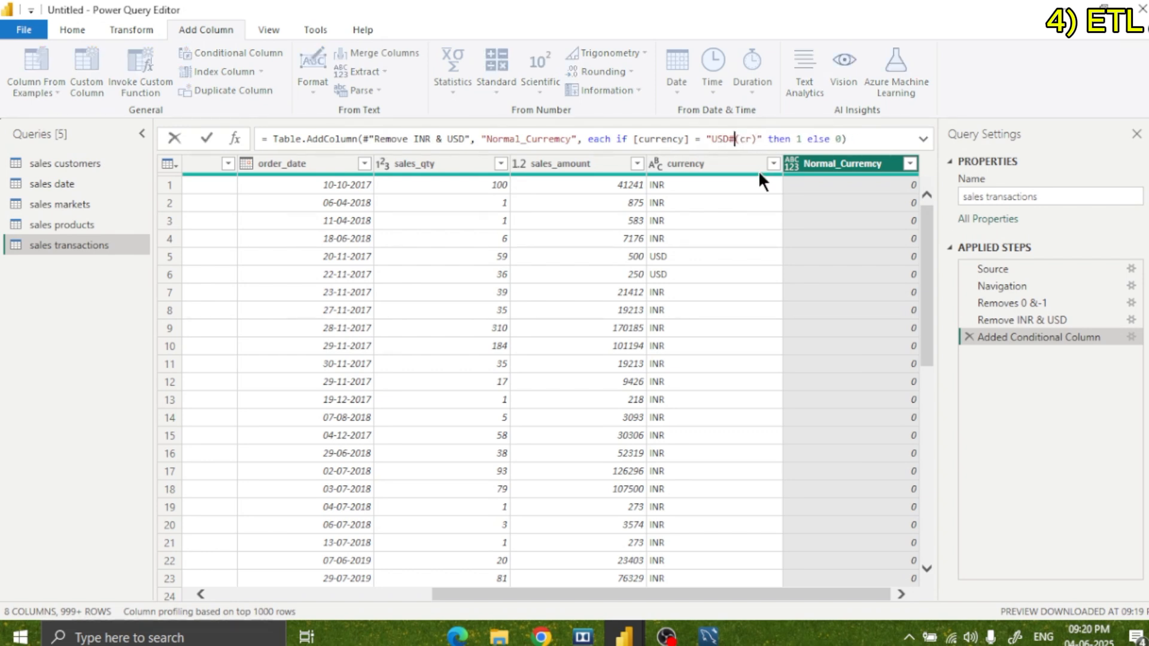
{"action": "key", "text": "Return"}
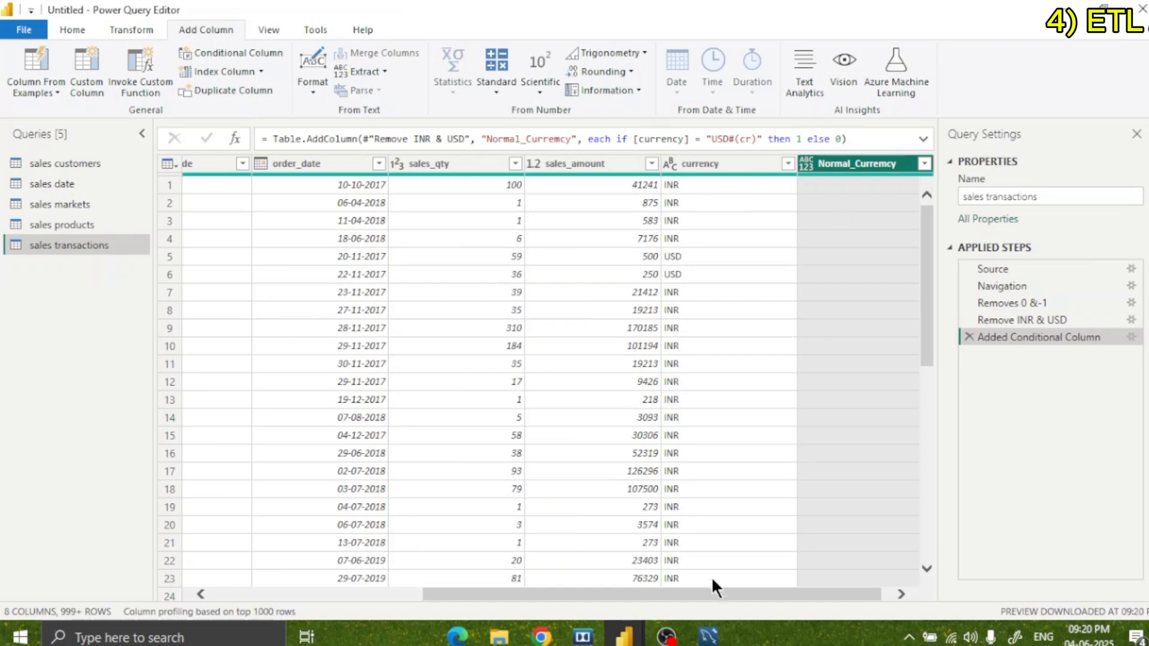
{"action": "left_click_drag", "start_coordinate": [718, 594], "coordinate": [800, 593]}
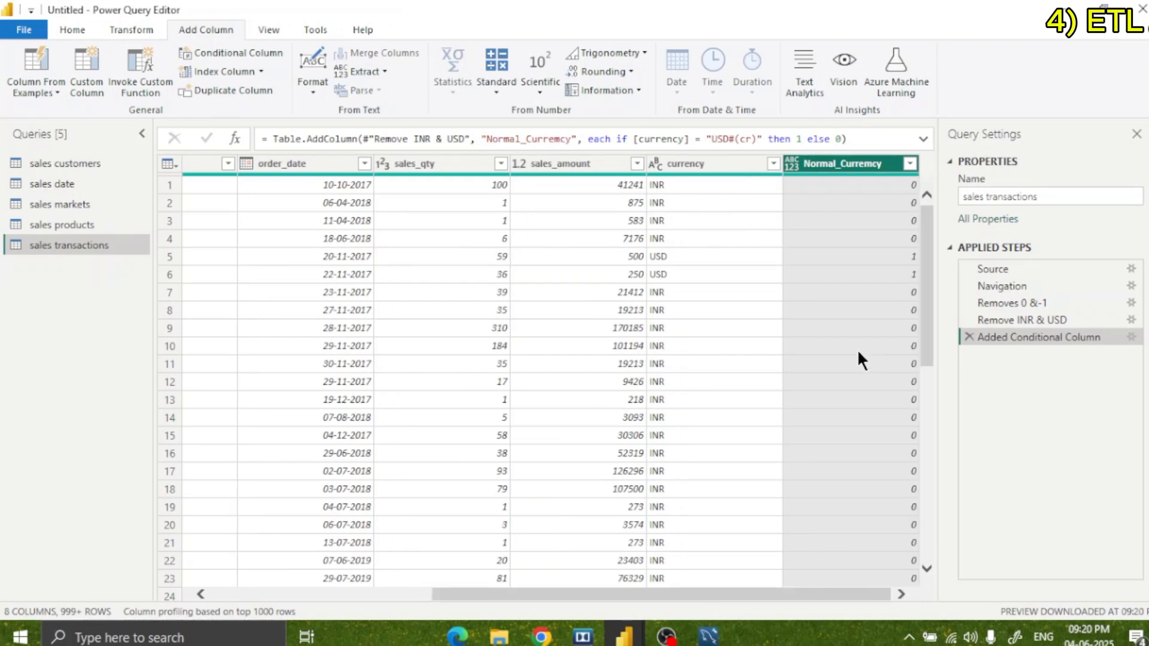
Change the formula's result for USD rows to [sales_amount]*85.
{"action": "left_click", "coordinate": [802, 139]}
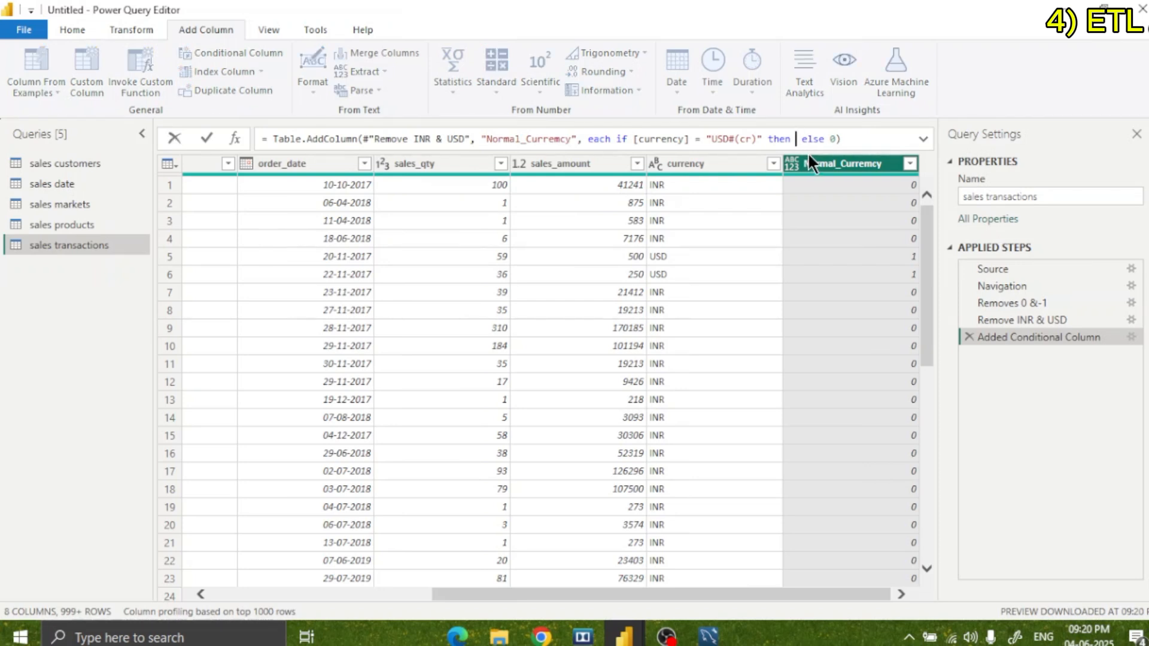
{"action": "type", "text": "[sales_amount]"}
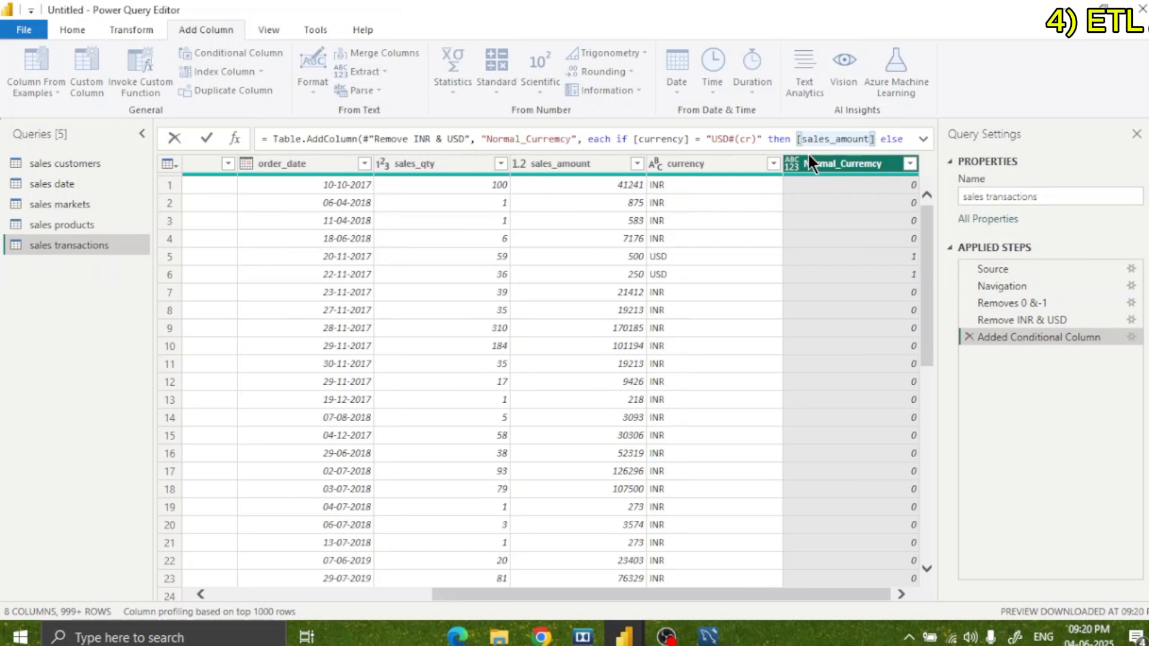
{"action": "type", "text": "*85"}
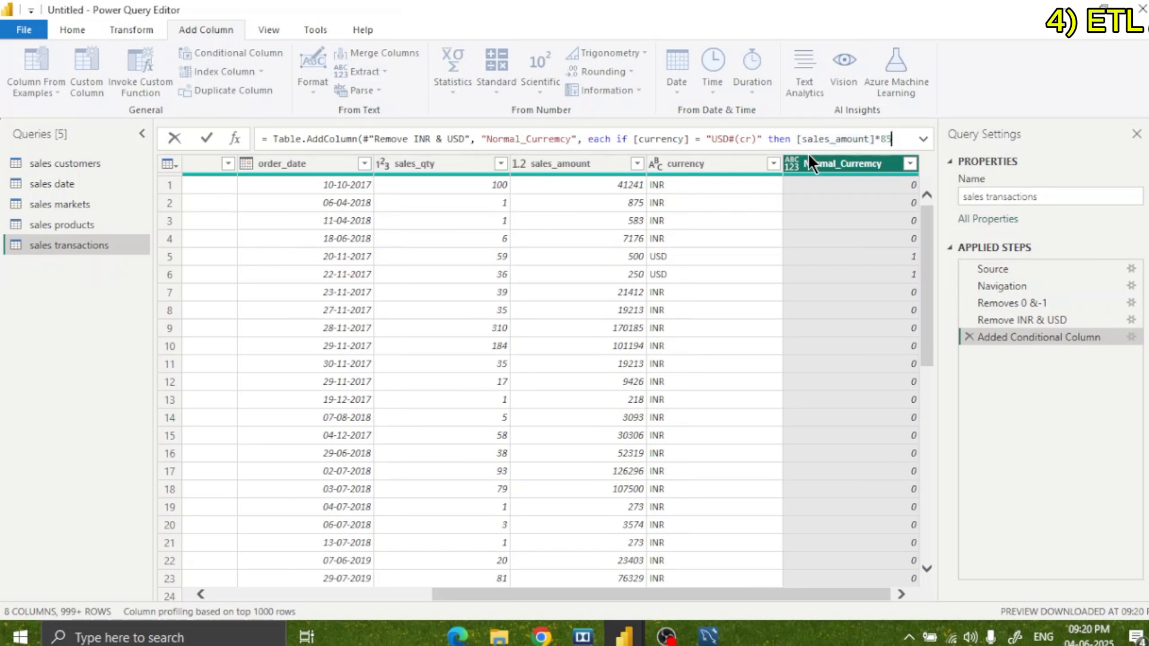
Put the else part of the Normal_Currency formula on a new line, make it return [sales_amount], and apply the formula.
{"action": "key", "text": "shift+Return"}
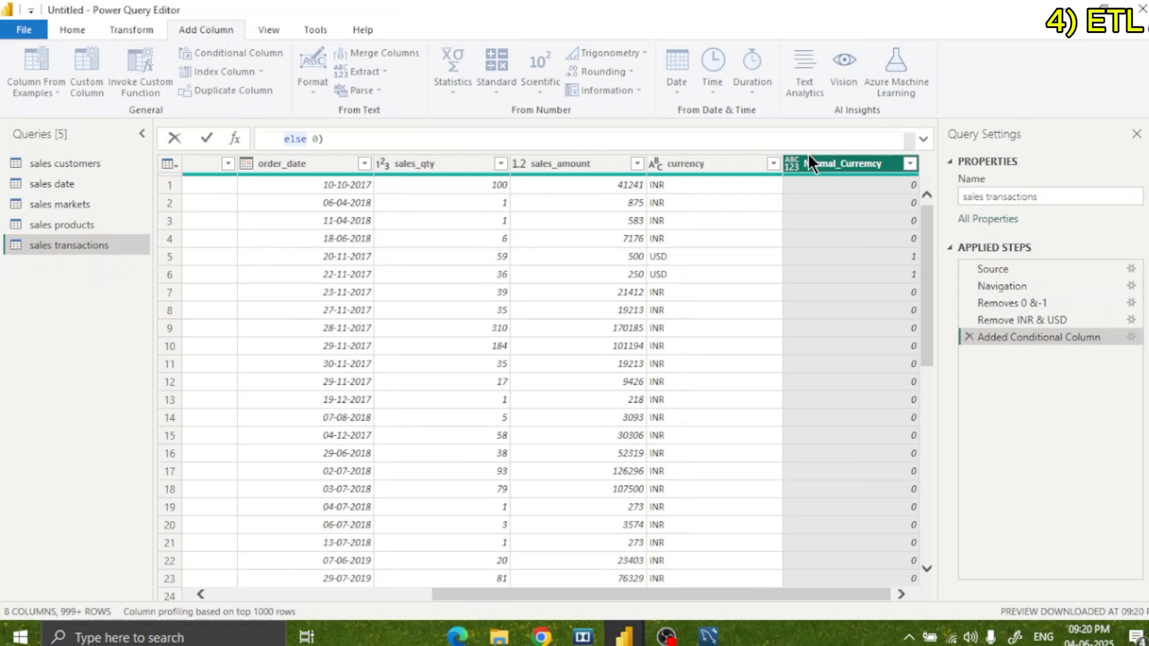
{"action": "key", "text": "Right"}
{"action": "key", "text": "Right"}
{"action": "key", "text": "Right"}
{"action": "key", "text": "Right"}
{"action": "key", "text": "Right"}
{"action": "key", "text": "Delete"}
{"action": "type", "text": "["}
{"action": "type", "text": "sales"}
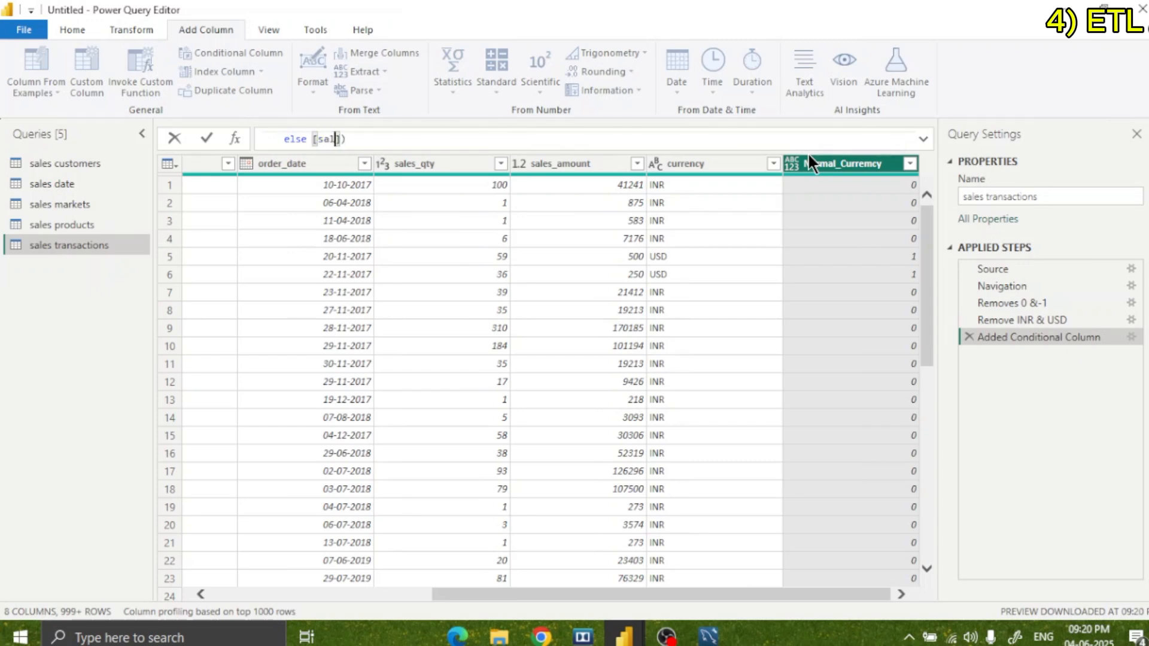
{"action": "type", "text": "_amount"}
{"action": "key", "text": "Return"}
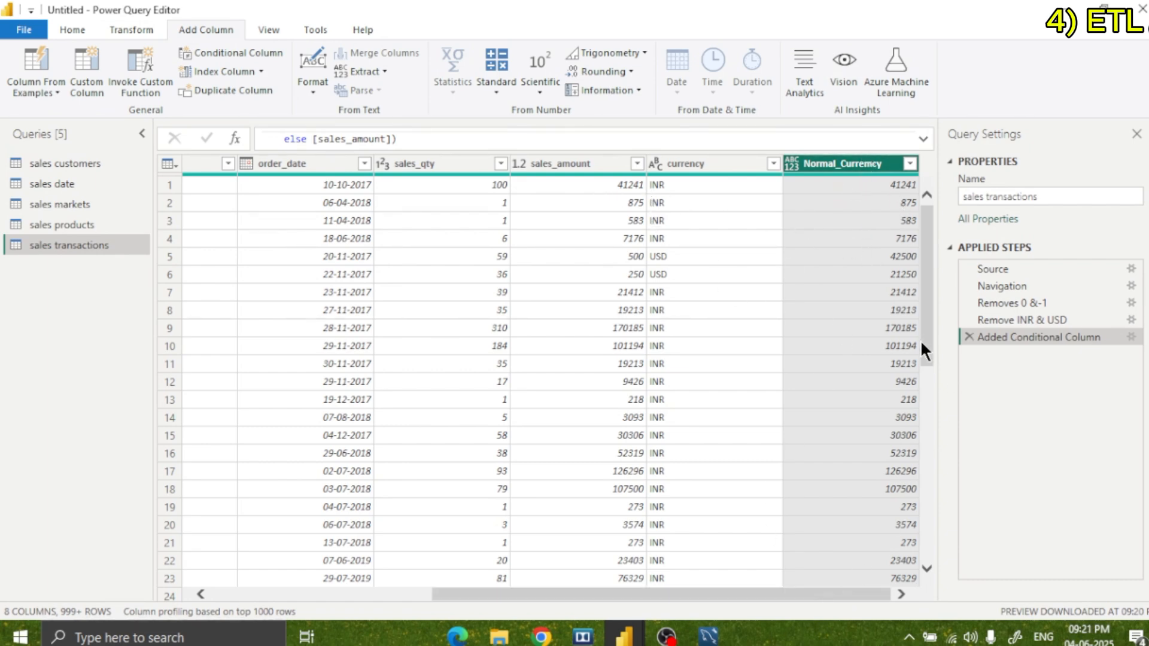
Review the converted Normal_Currency values and the column name and formula in the applied step's settings.
{"action": "scroll", "coordinate": [915, 335], "scroll_direction": "down", "scroll_amount": 1}
{"action": "scroll", "coordinate": [906, 322], "scroll_direction": "up", "scroll_amount": 1}
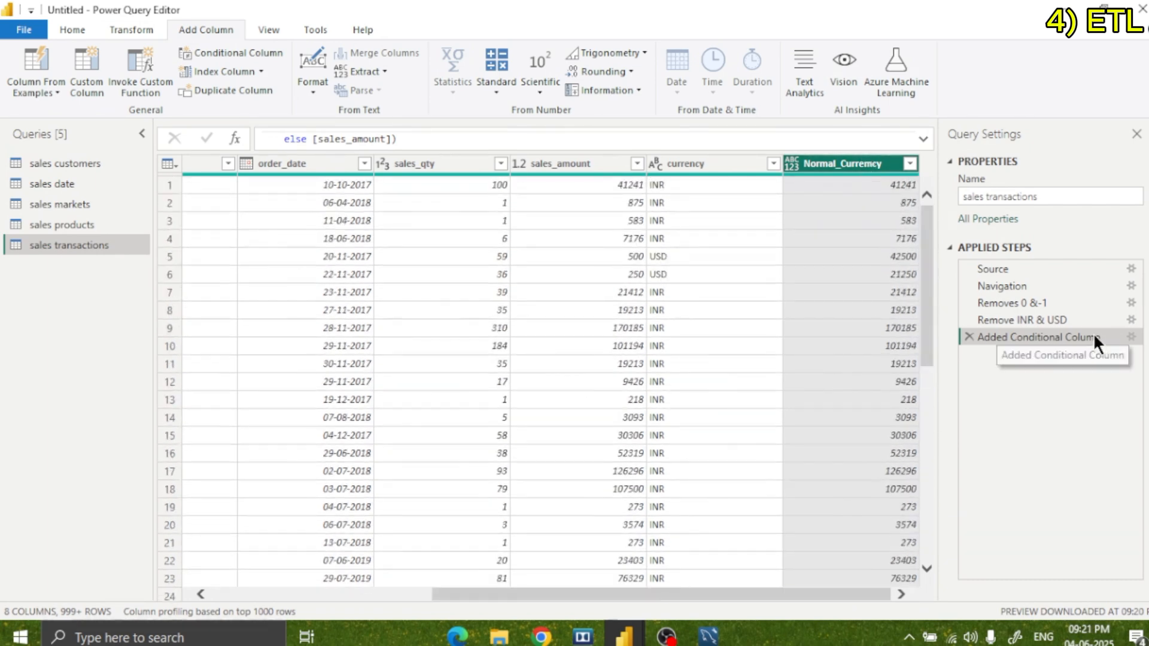
{"action": "left_click", "coordinate": [1131, 337]}
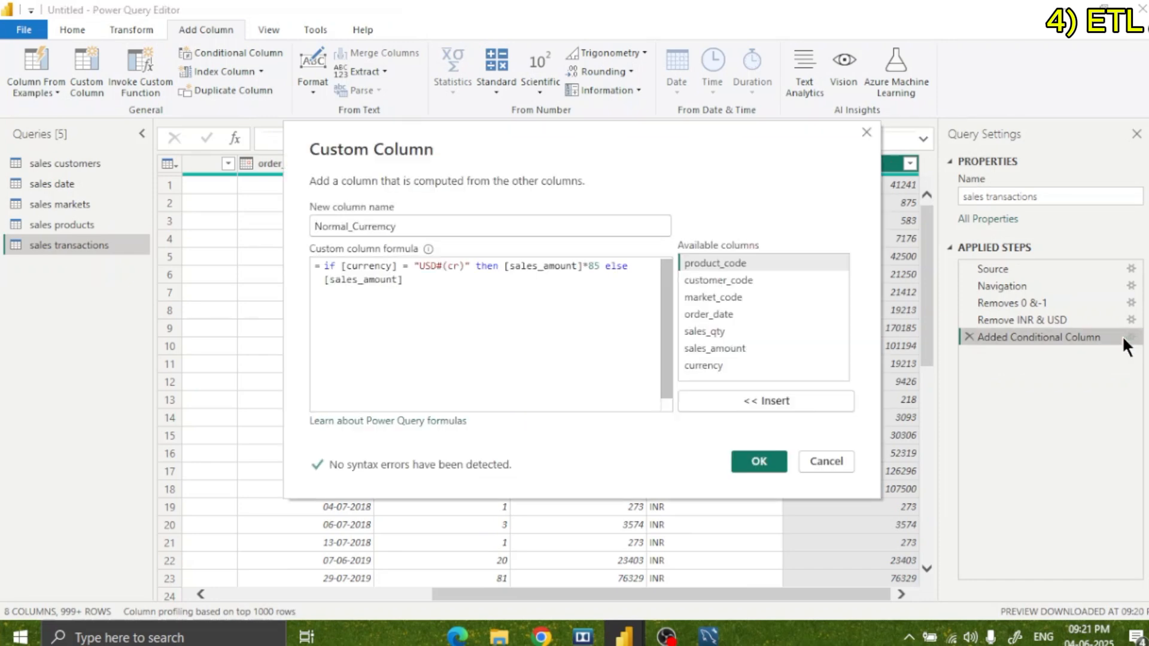
{"action": "double_click", "coordinate": [321, 228]}
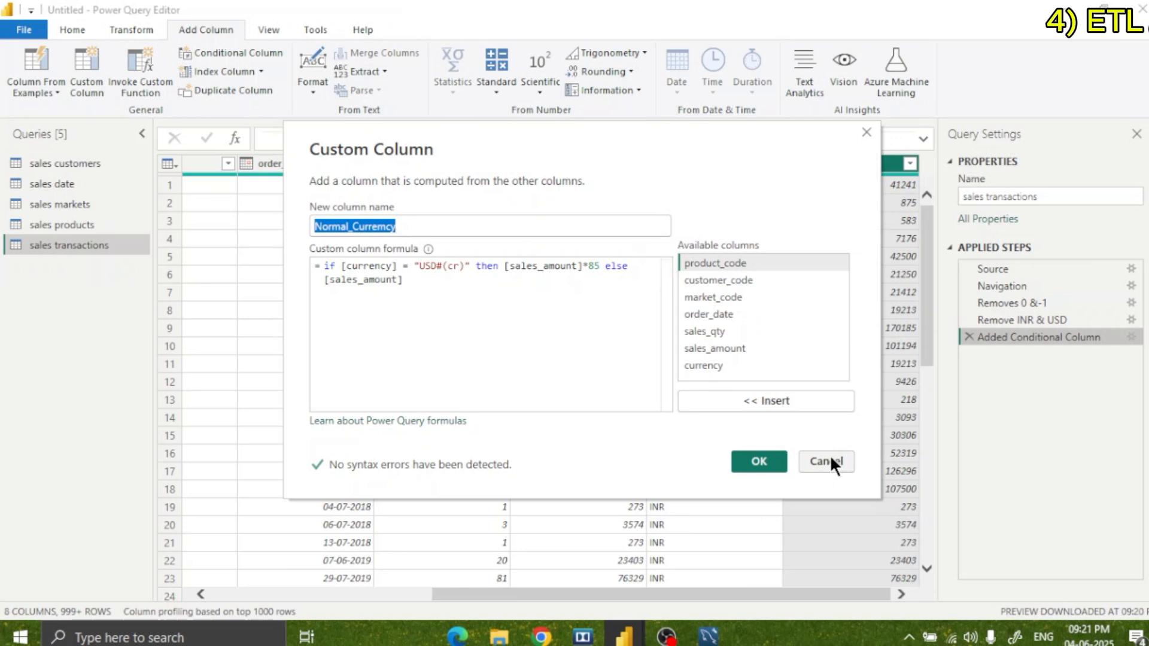
{"action": "left_click", "coordinate": [767, 464]}
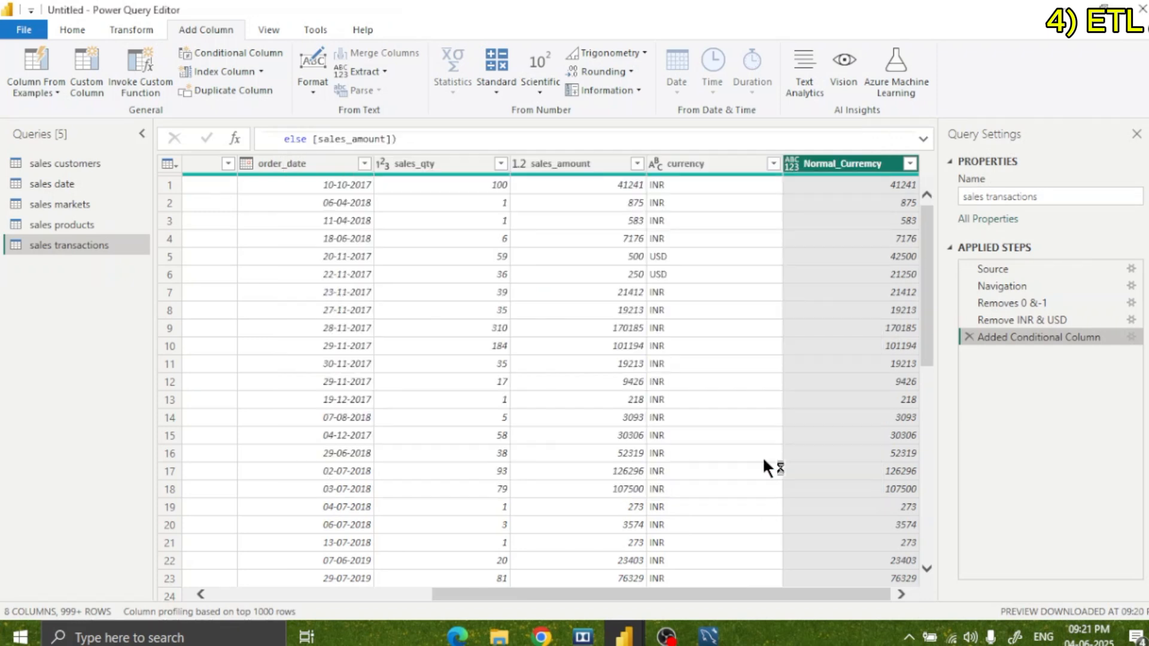
Rename the applied step that adds the conditional column as Norm_Currency.
{"action": "right_click", "coordinate": [1047, 337]}
{"action": "left_click", "coordinate": [1054, 362]}
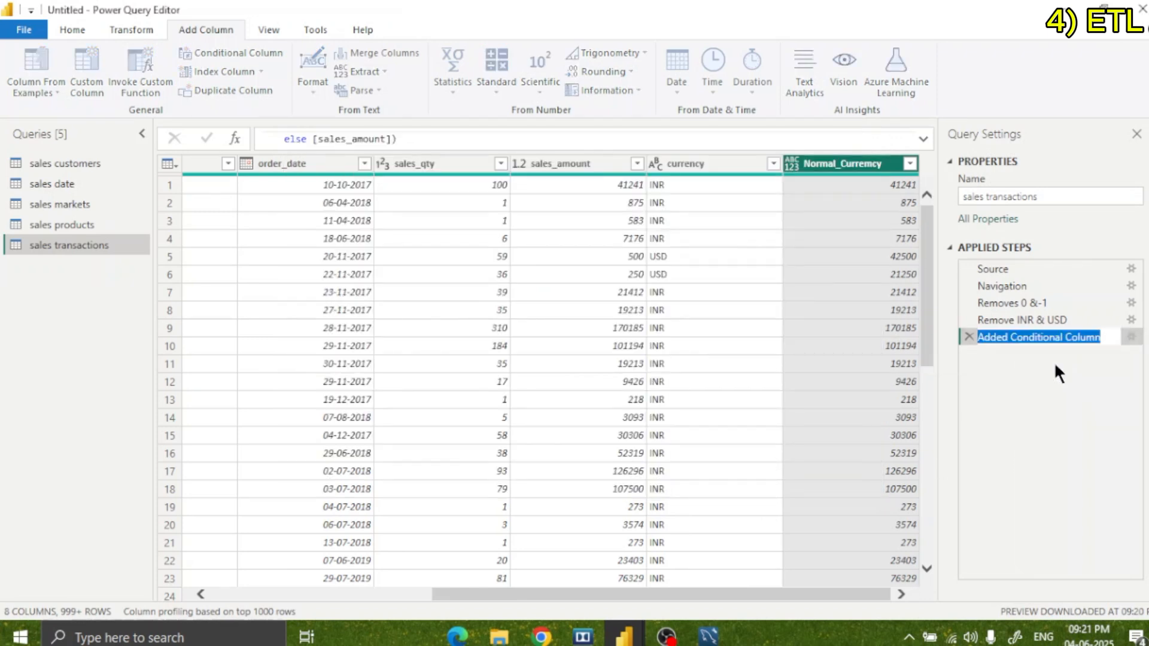
{"action": "key", "text": "BackSpace"}
{"action": "type", "text": "Noar"}
{"action": "key", "text": "BackSpace"}
{"action": "key", "text": "BackSpace"}
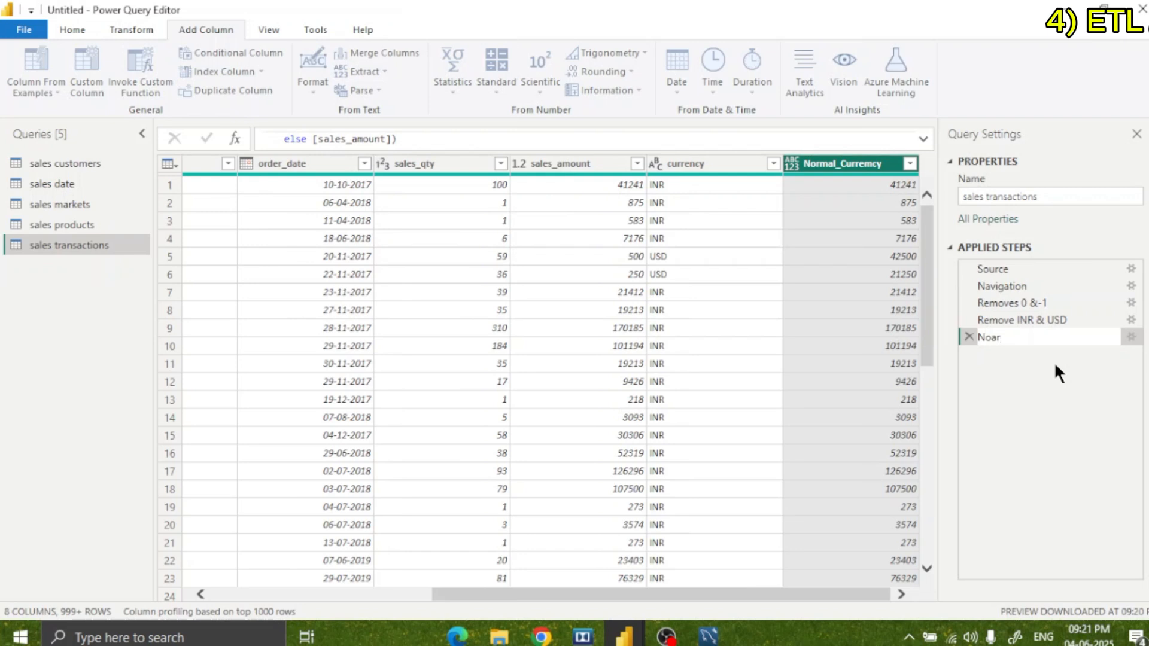
{"action": "type", "text": "rm_Currency"}
{"action": "key", "text": "Return"}
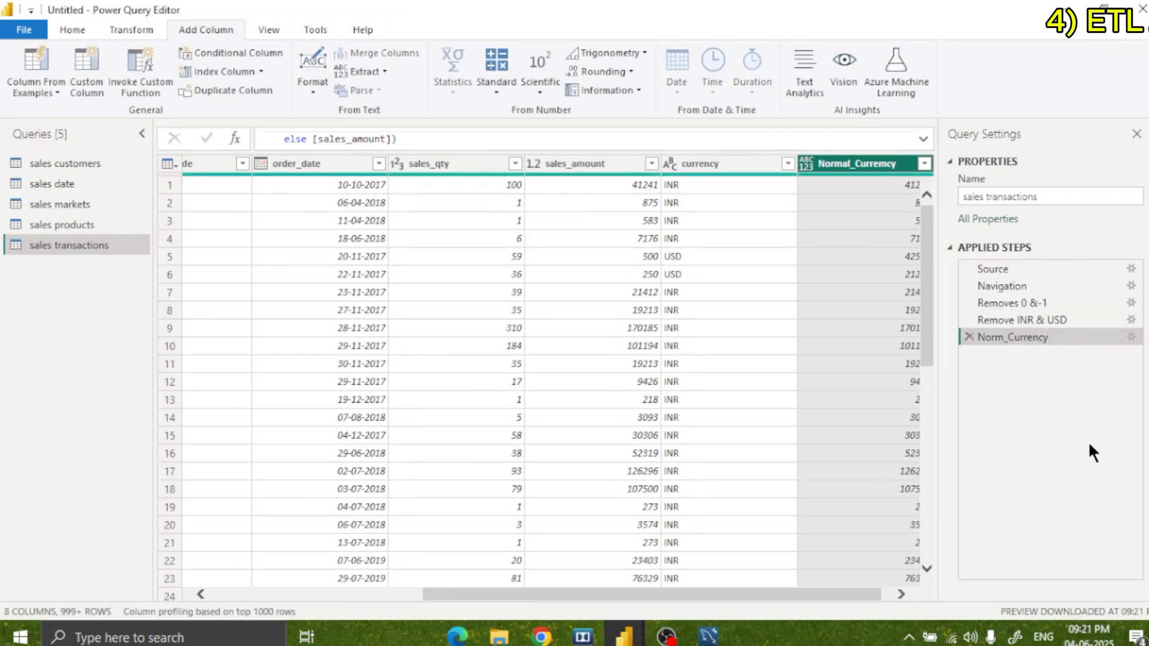
{"action": "left_click", "coordinate": [903, 593]}
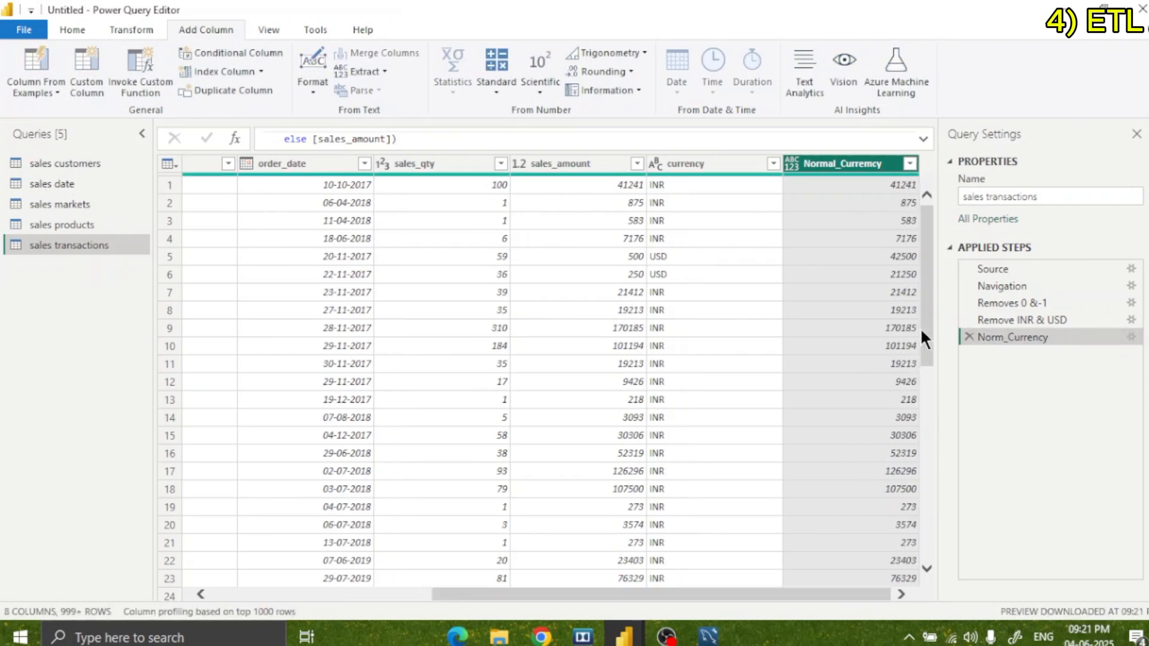
{"action": "left_click_drag", "start_coordinate": [921, 335], "coordinate": [928, 386]}
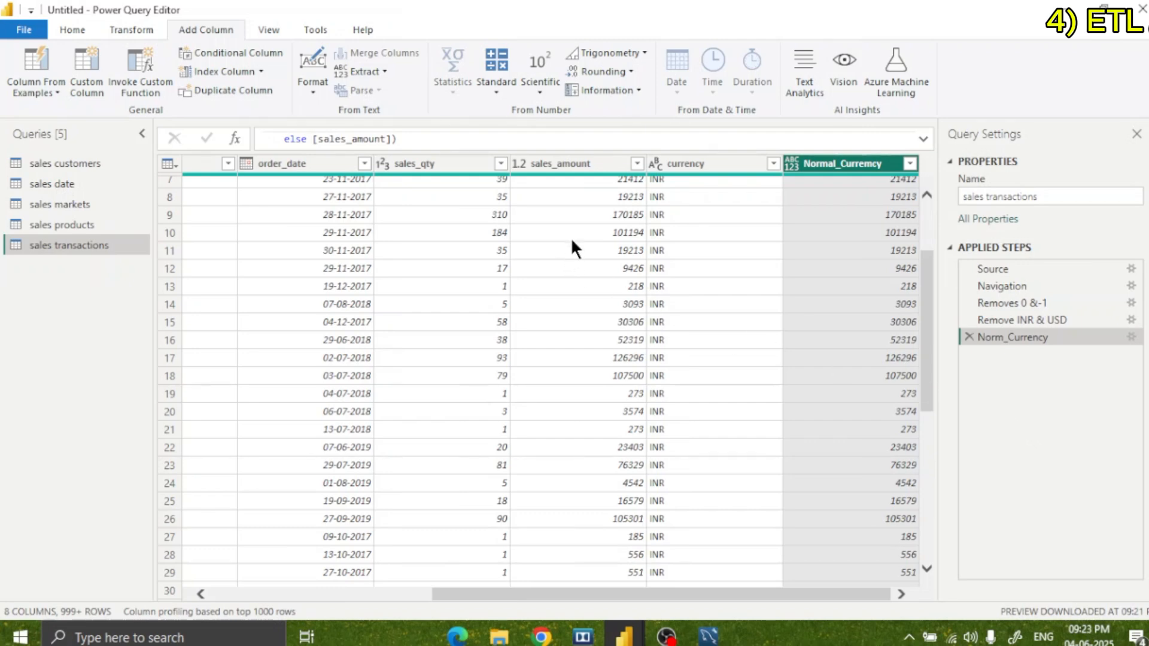
{"action": "left_click", "coordinate": [695, 165]}
{"action": "left_click", "coordinate": [536, 165]}
{"action": "left_click", "coordinate": [441, 161]}
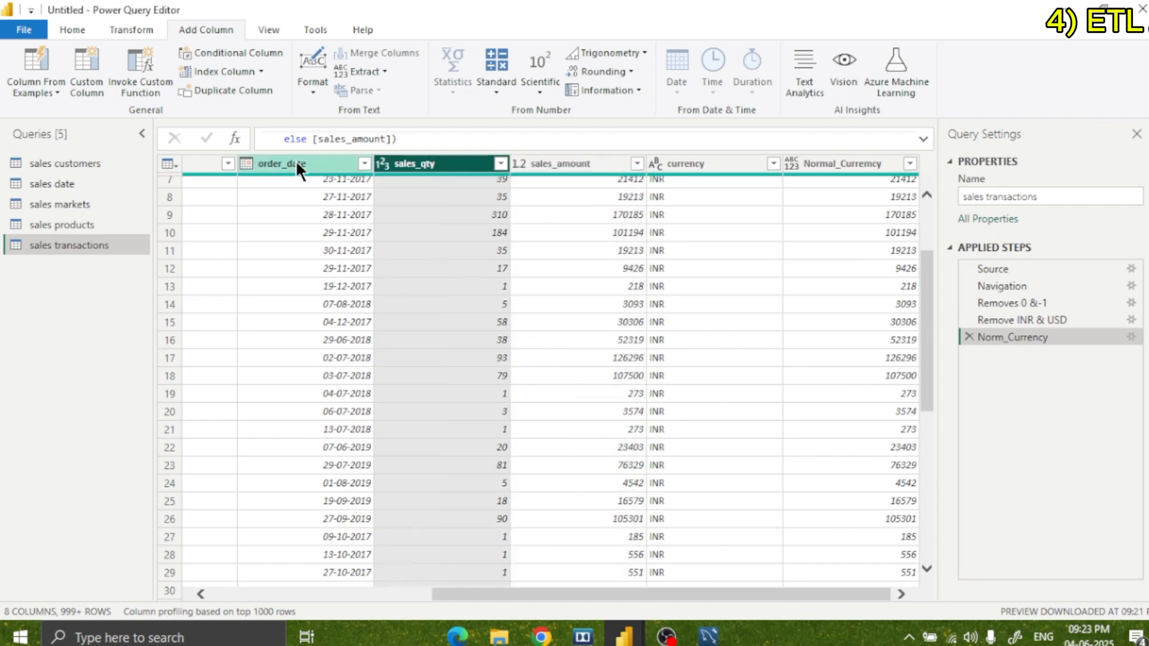
{"action": "left_click", "coordinate": [297, 166]}
{"action": "left_click", "coordinate": [195, 163]}
Apply all query changes to the report and close the Power Query Editor.
{"action": "left_click", "coordinate": [27, 30]}
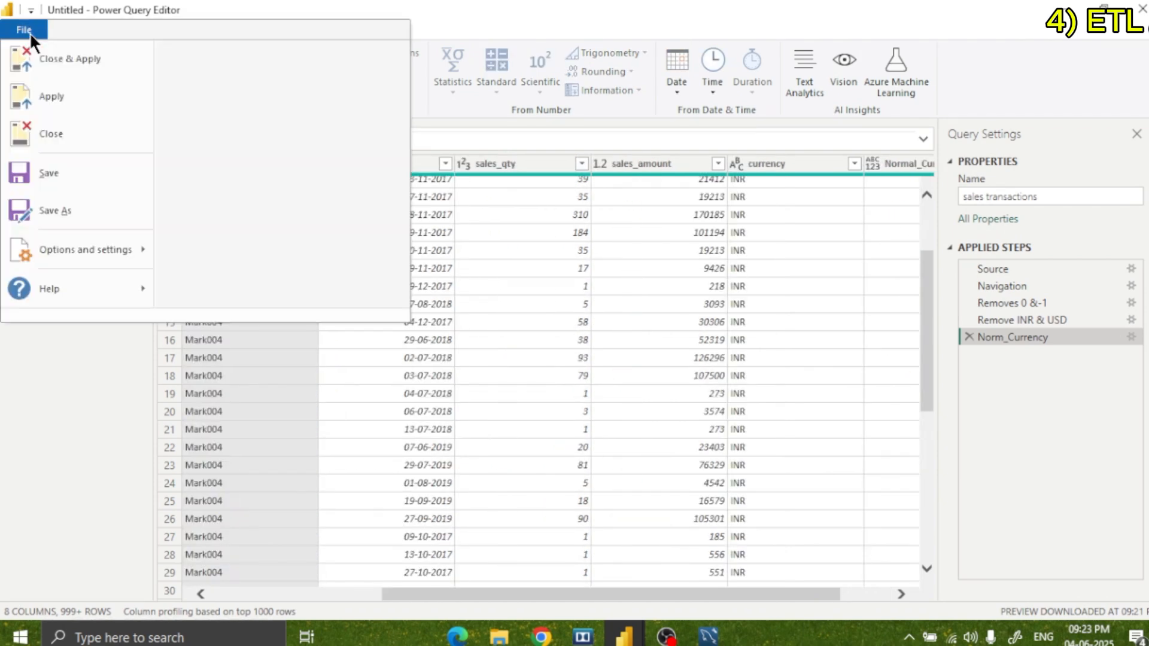
{"action": "left_click", "coordinate": [40, 56]}
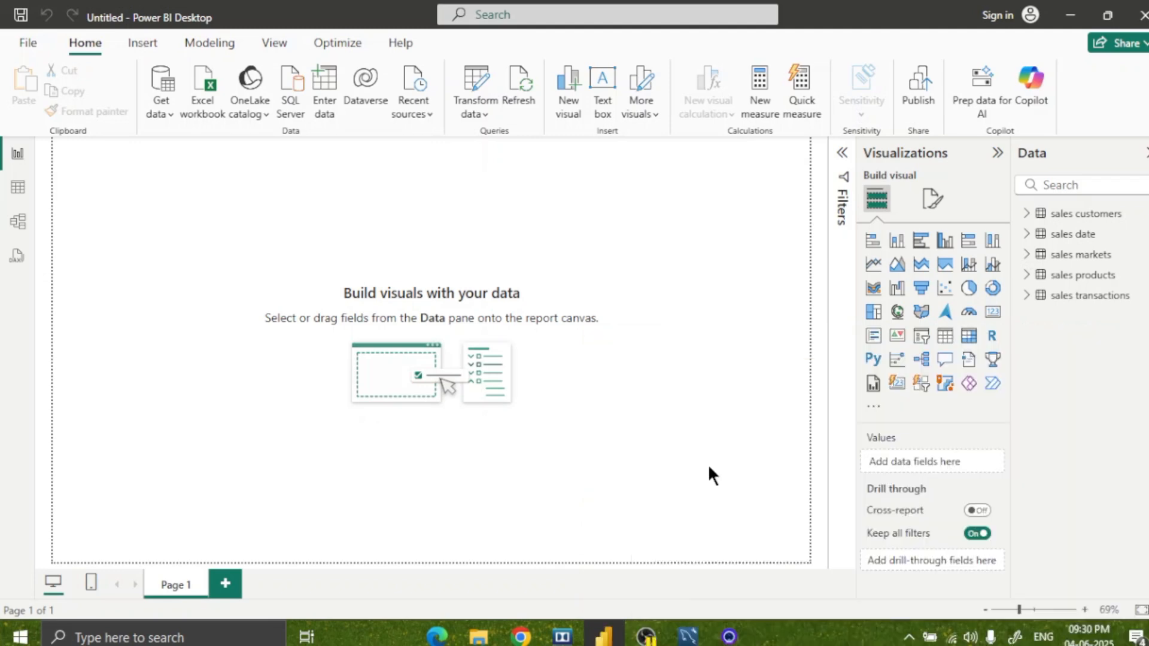
Show the data model diagram with the Properties and Data panes collapsed so that all five tables fit in view.
{"action": "left_click", "coordinate": [21, 239]}
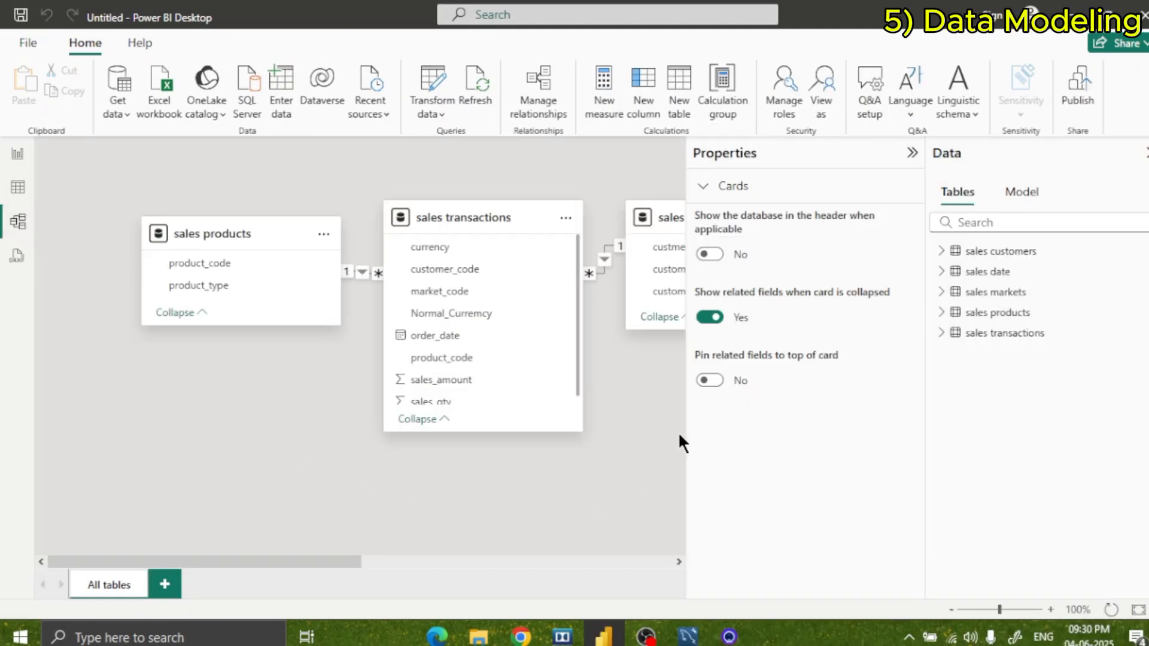
{"action": "left_click", "coordinate": [909, 152]}
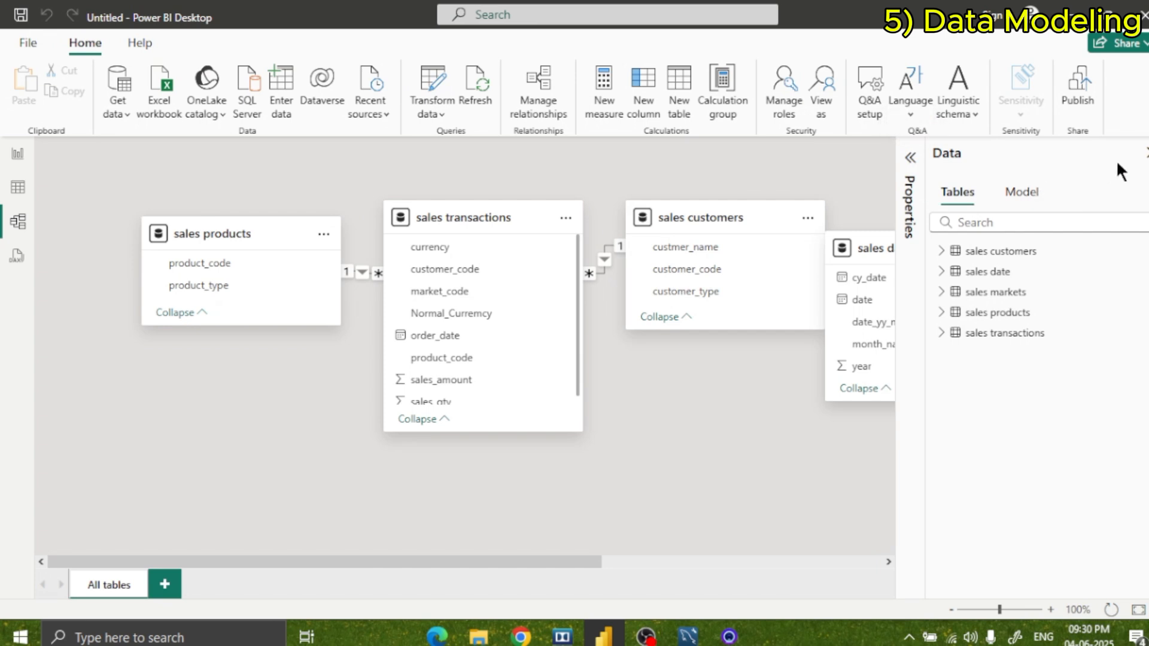
{"action": "left_click", "coordinate": [1141, 154]}
{"action": "scroll", "coordinate": [692, 191], "scroll_direction": "left", "scroll_amount": 5}
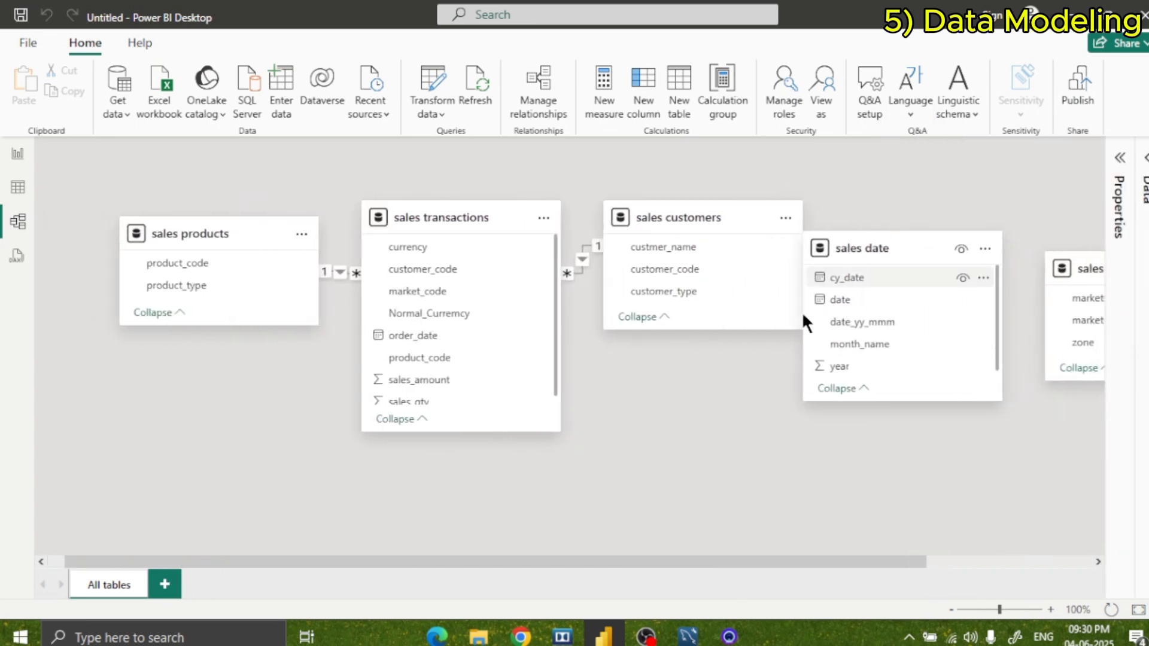
{"action": "scroll", "coordinate": [741, 407], "scroll_direction": "down", "scroll_amount": 3}
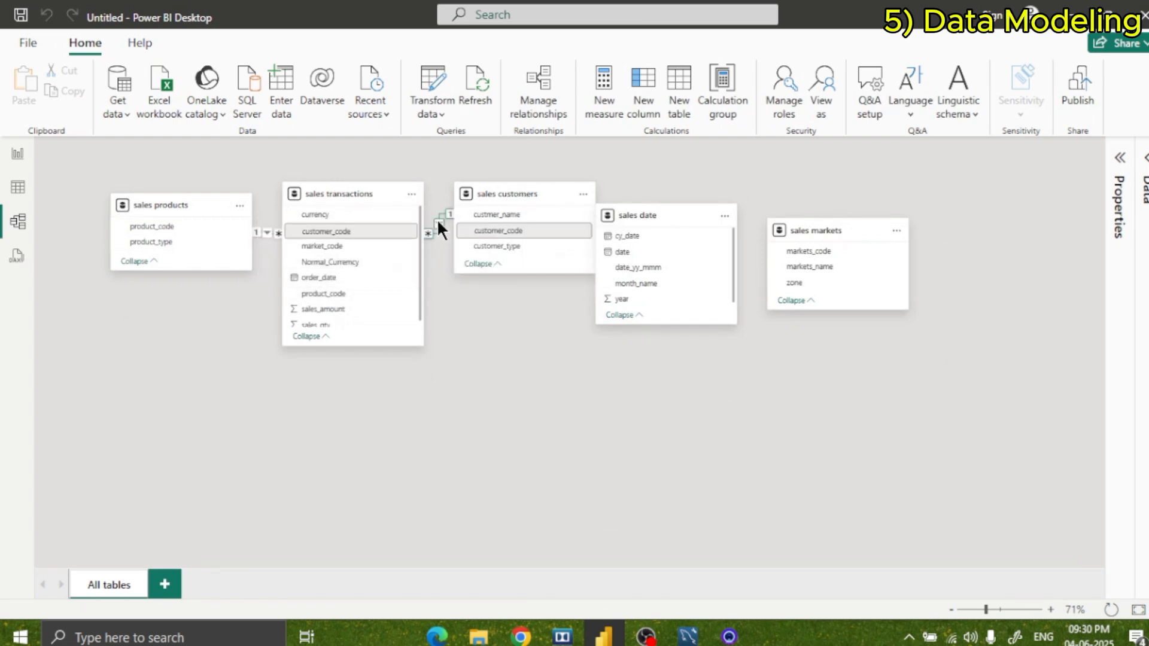
Arrange the tables around sales transactions: sales date and sales markets below, sales customers further right, sales products slightly further up and left.
{"action": "left_click_drag", "start_coordinate": [646, 218], "coordinate": [141, 382]}
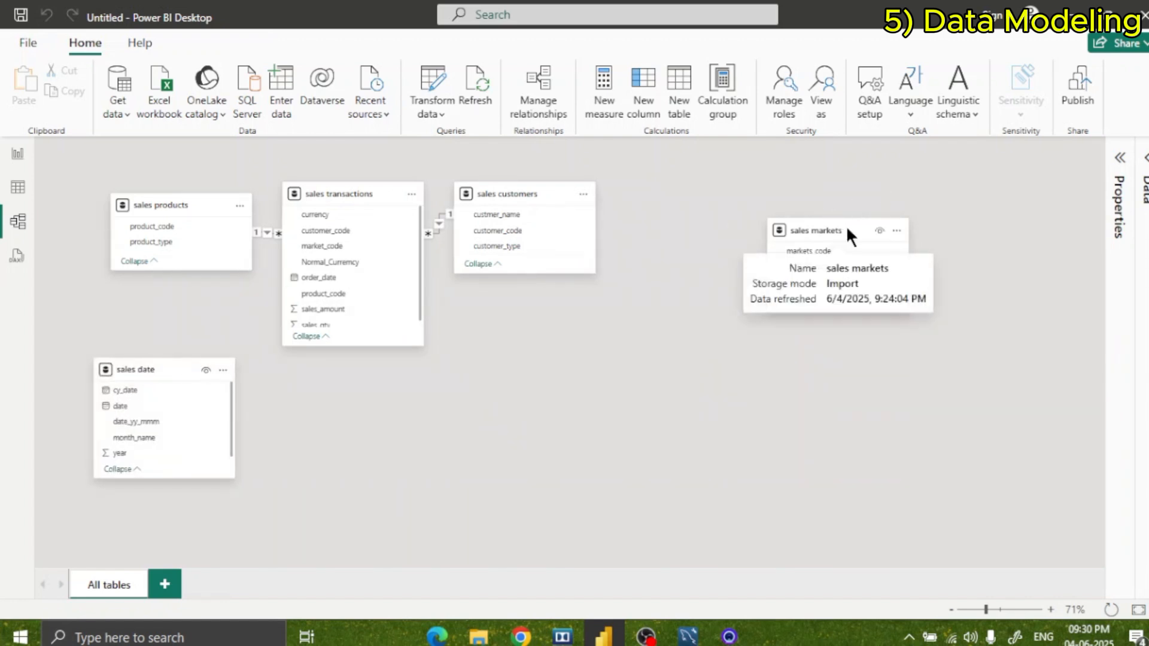
{"action": "left_click_drag", "start_coordinate": [826, 225], "coordinate": [513, 386]}
{"action": "left_click_drag", "start_coordinate": [487, 194], "coordinate": [620, 193]}
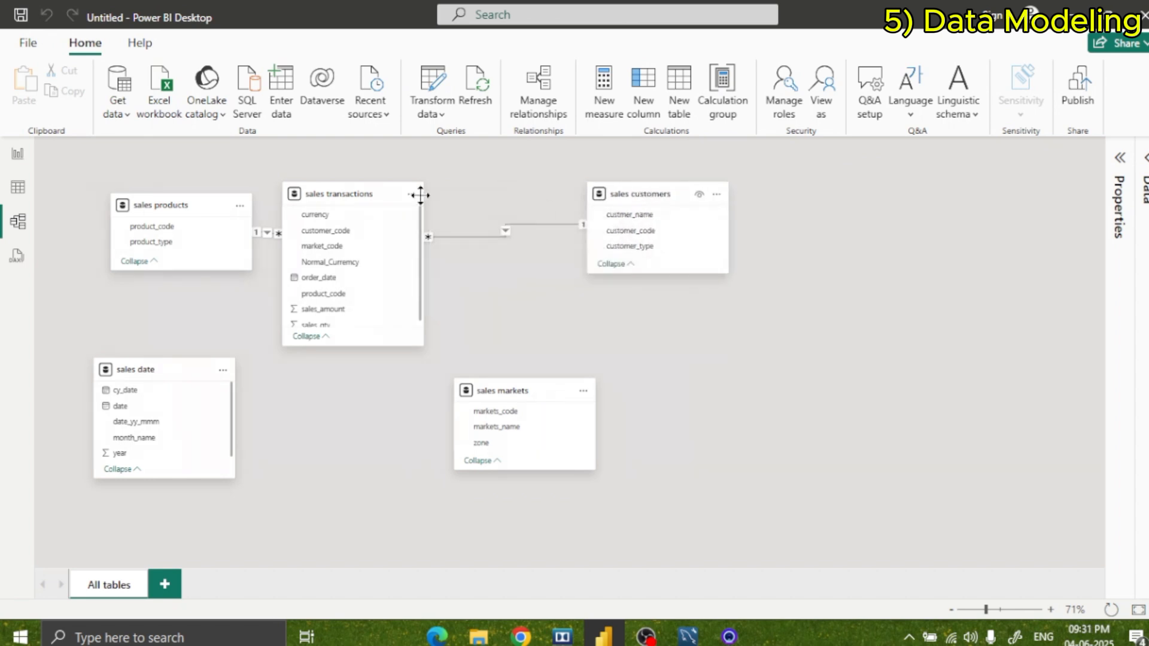
{"action": "left_click_drag", "start_coordinate": [157, 200], "coordinate": [125, 190]}
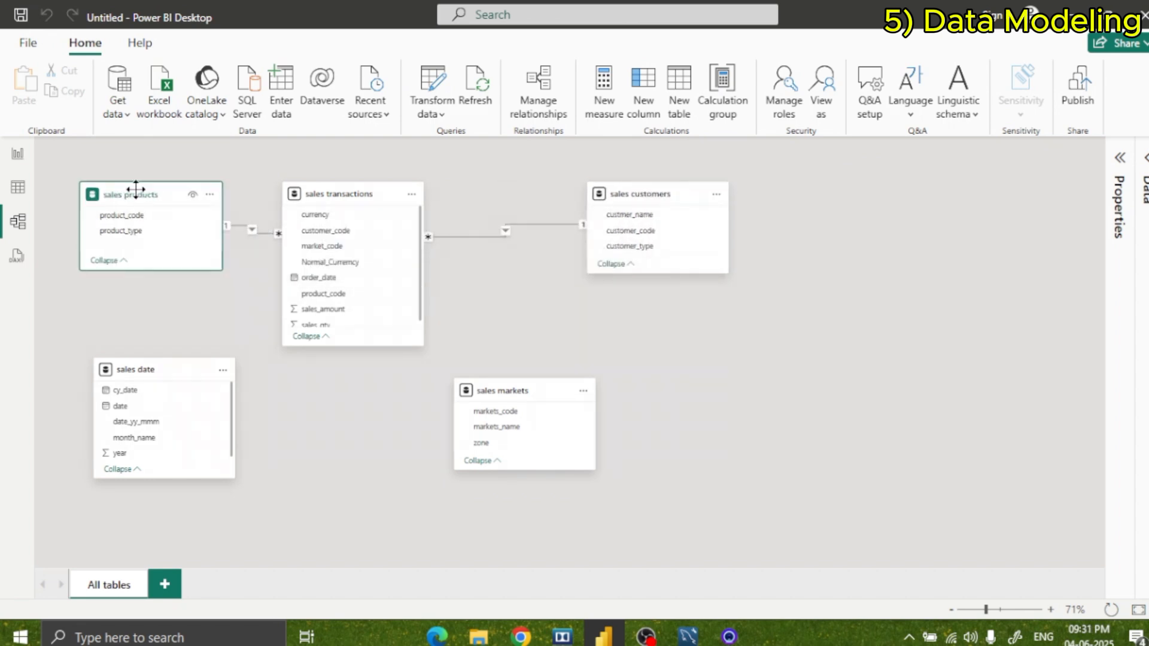
Shift sales transactions slightly right and relate markets_code in sales markets to its market_code, one to many with single cross-filter direction.
{"action": "left_click_drag", "start_coordinate": [313, 194], "coordinate": [352, 201]}
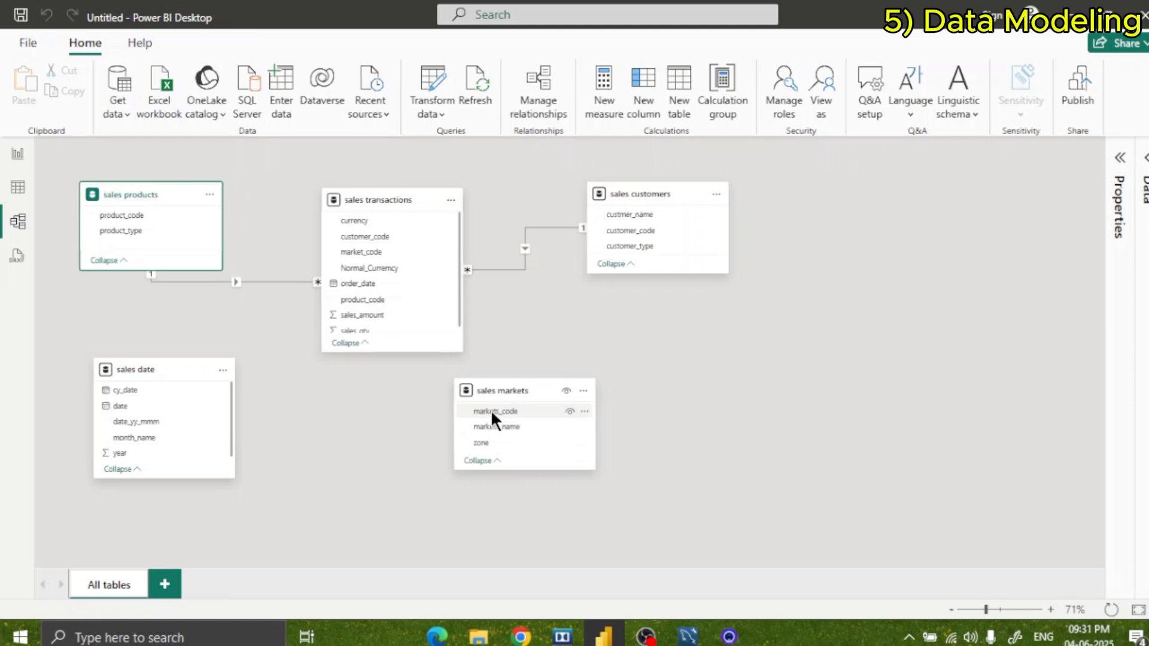
{"action": "left_click_drag", "start_coordinate": [491, 409], "coordinate": [389, 252]}
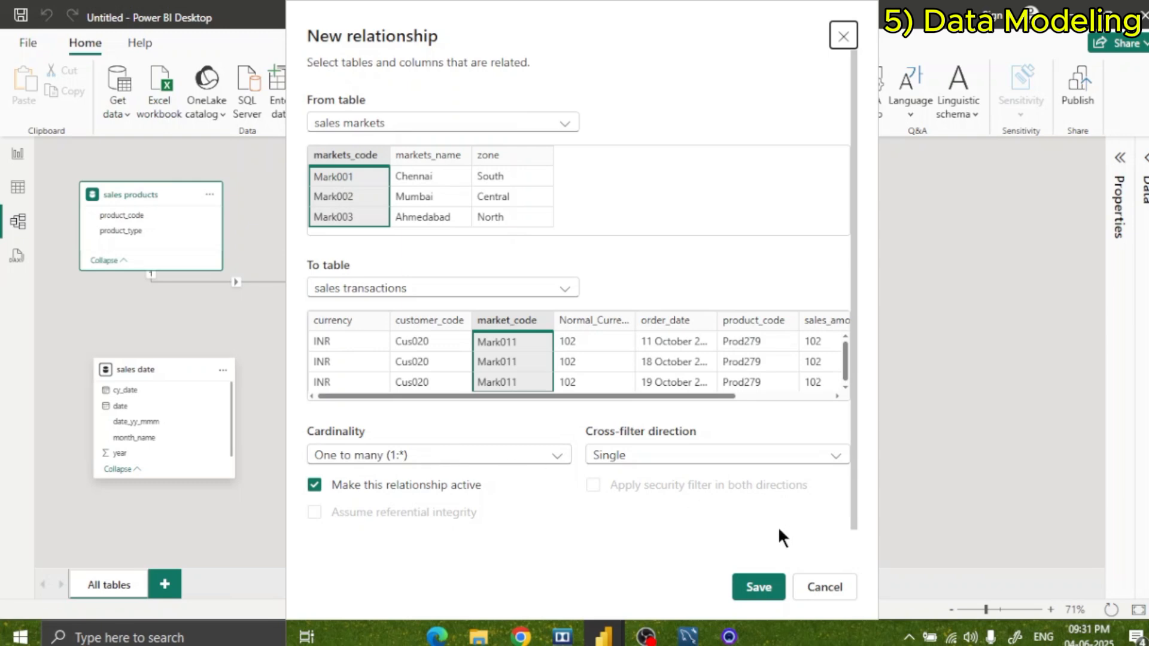
{"action": "left_click", "coordinate": [755, 586]}
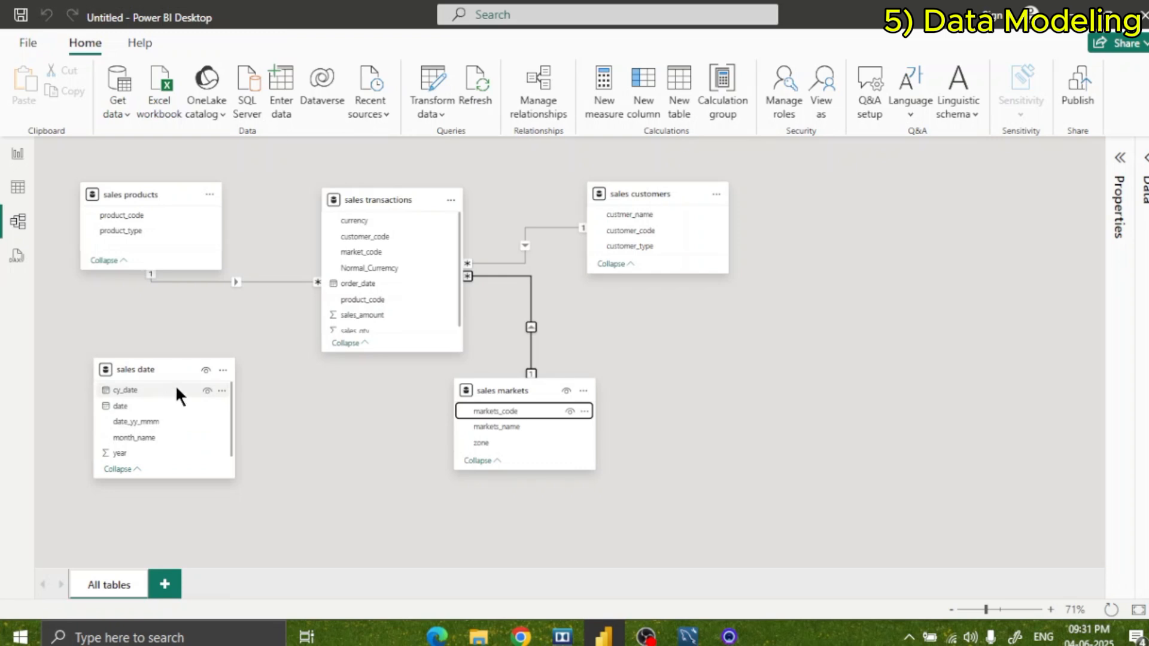
Relate date in sales date to order_date in sales transactions as one to many, and move the sales date table further down and right.
{"action": "left_click_drag", "start_coordinate": [139, 391], "coordinate": [360, 282]}
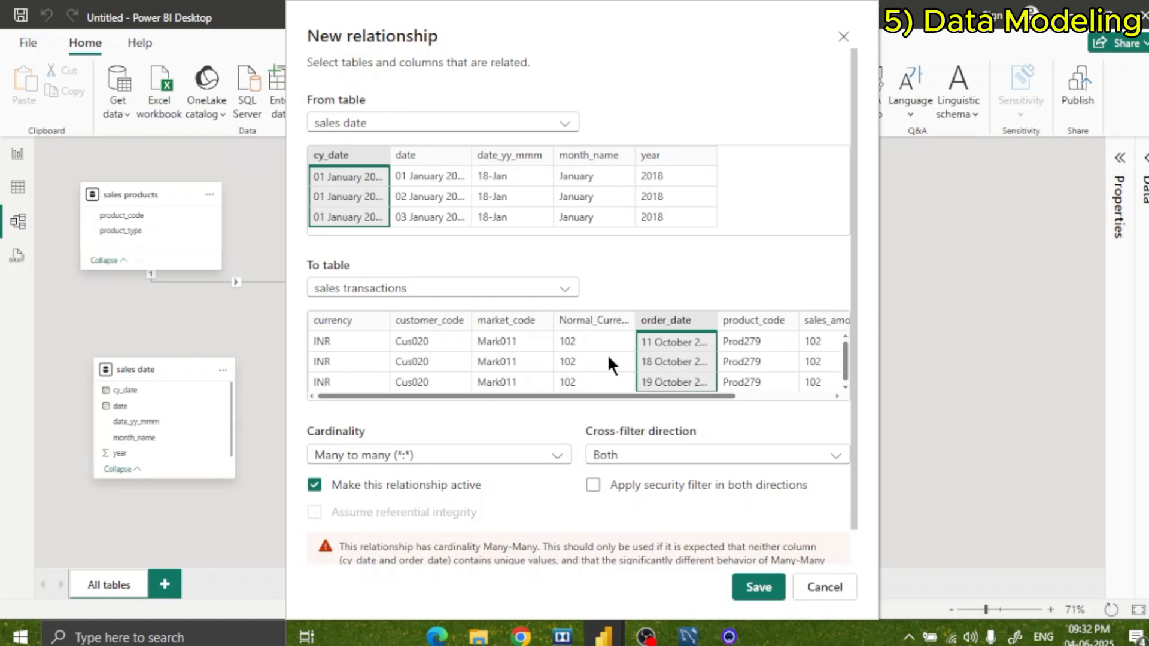
{"action": "left_click", "coordinate": [824, 587]}
{"action": "left_click_drag", "start_coordinate": [108, 406], "coordinate": [358, 284]}
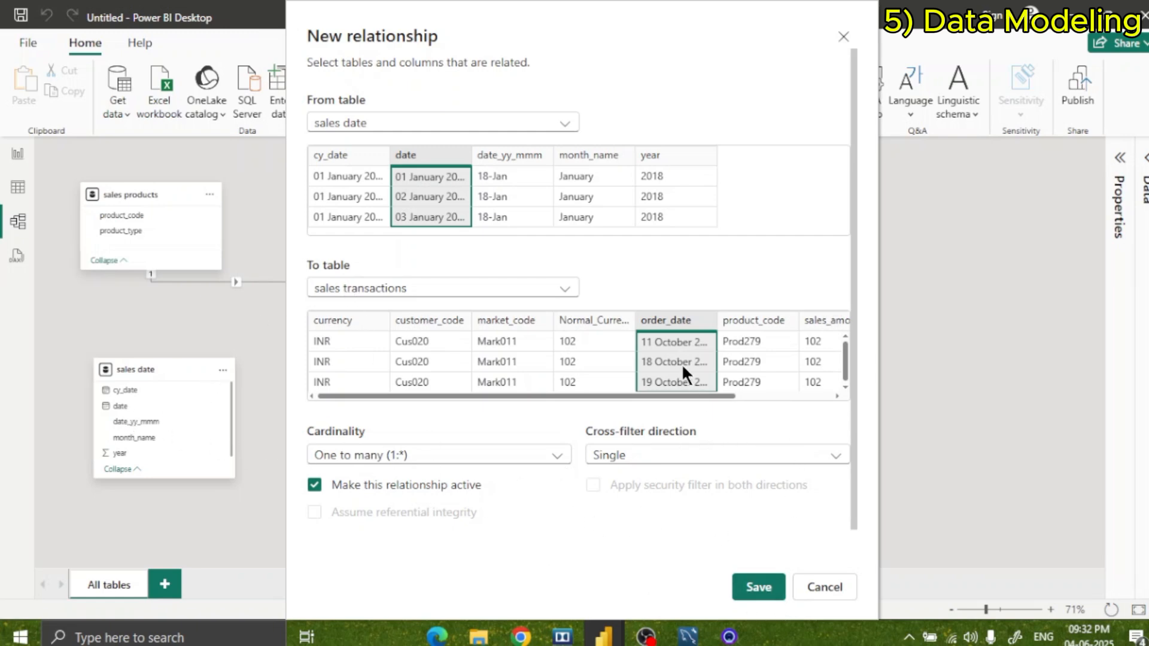
{"action": "left_click", "coordinate": [758, 586]}
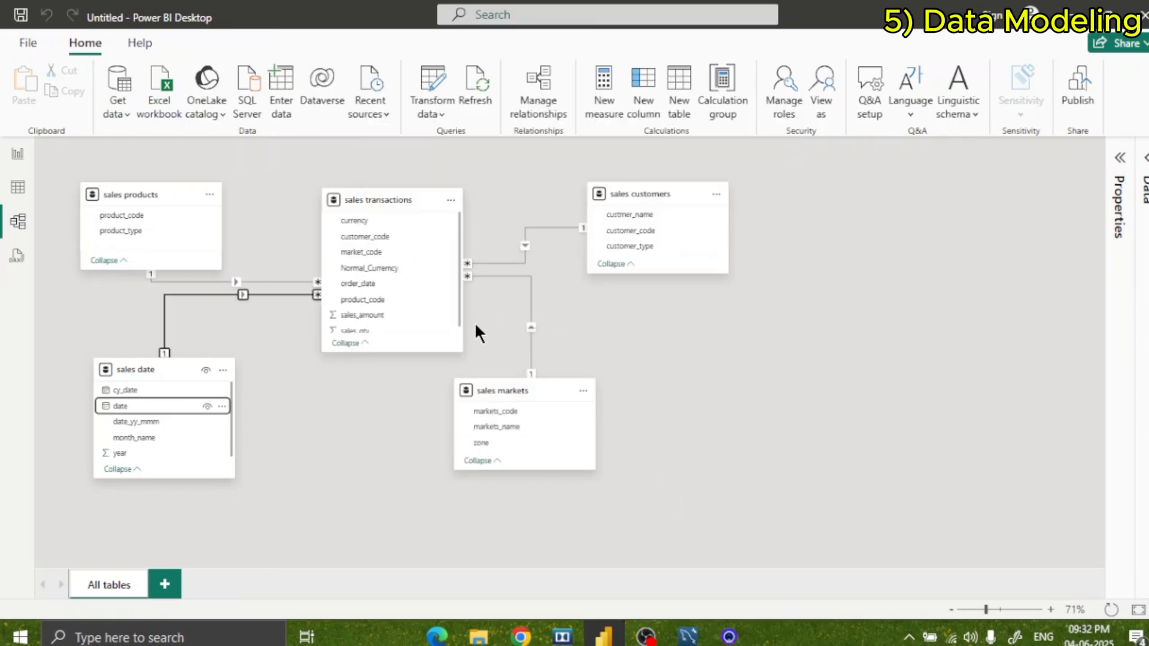
{"action": "left_click_drag", "start_coordinate": [186, 370], "coordinate": [235, 418]}
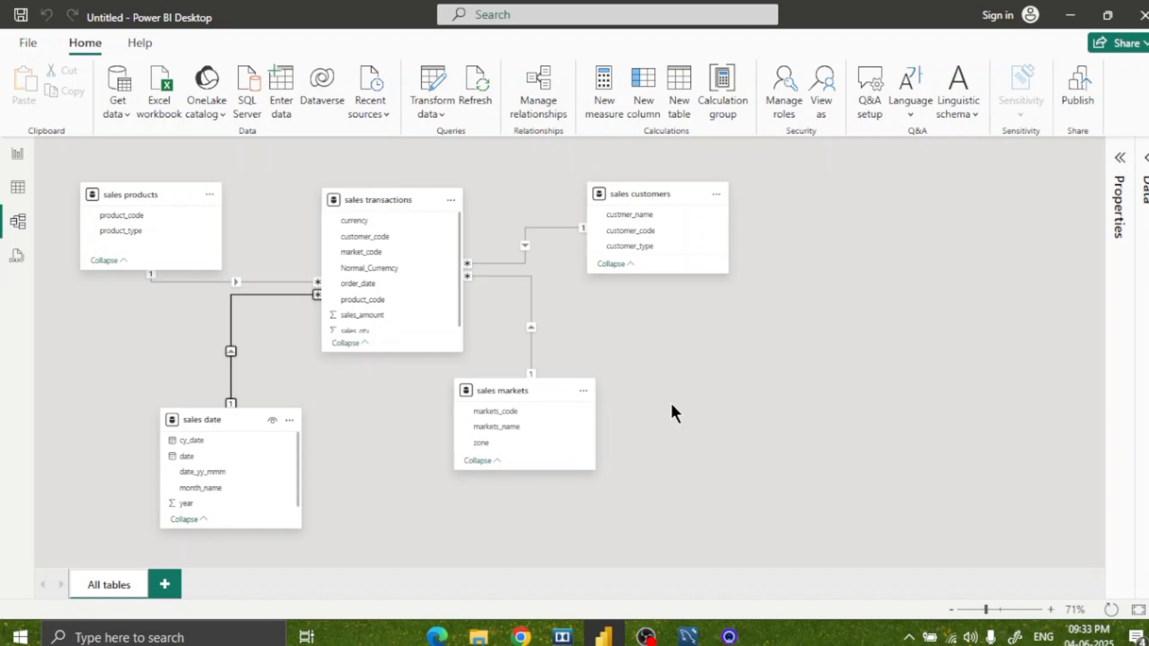
Switch to the report view and create a new measure with the formula SUM('sales transactions'[sales_amount]).
{"action": "left_click", "coordinate": [16, 157]}
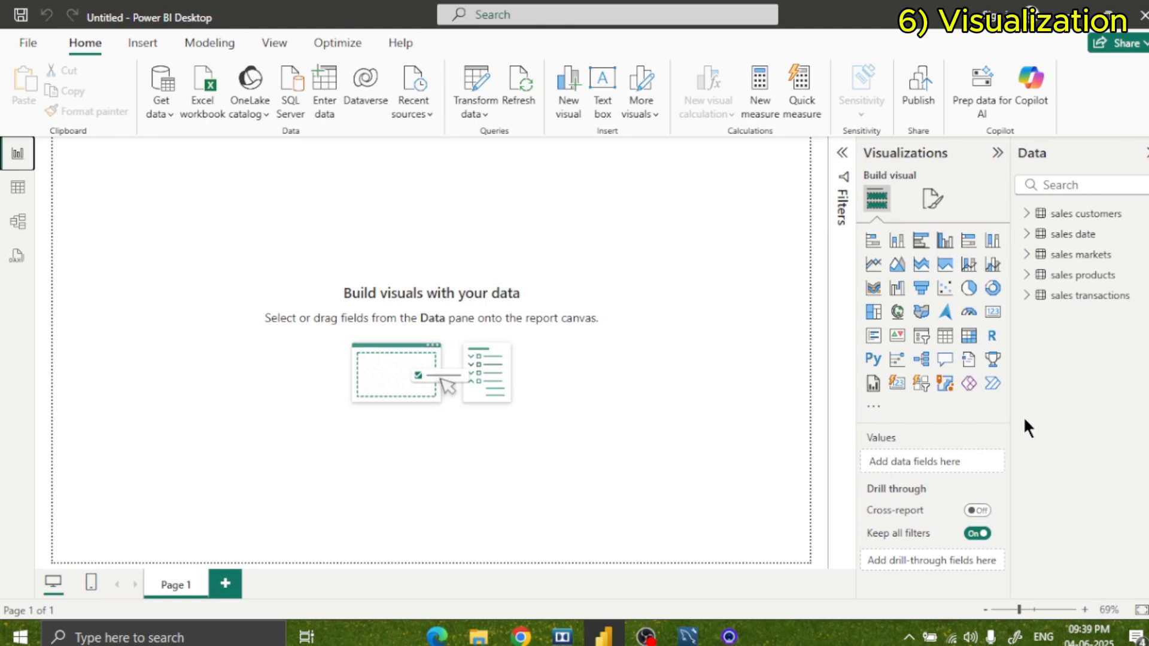
{"action": "left_click", "coordinate": [759, 88]}
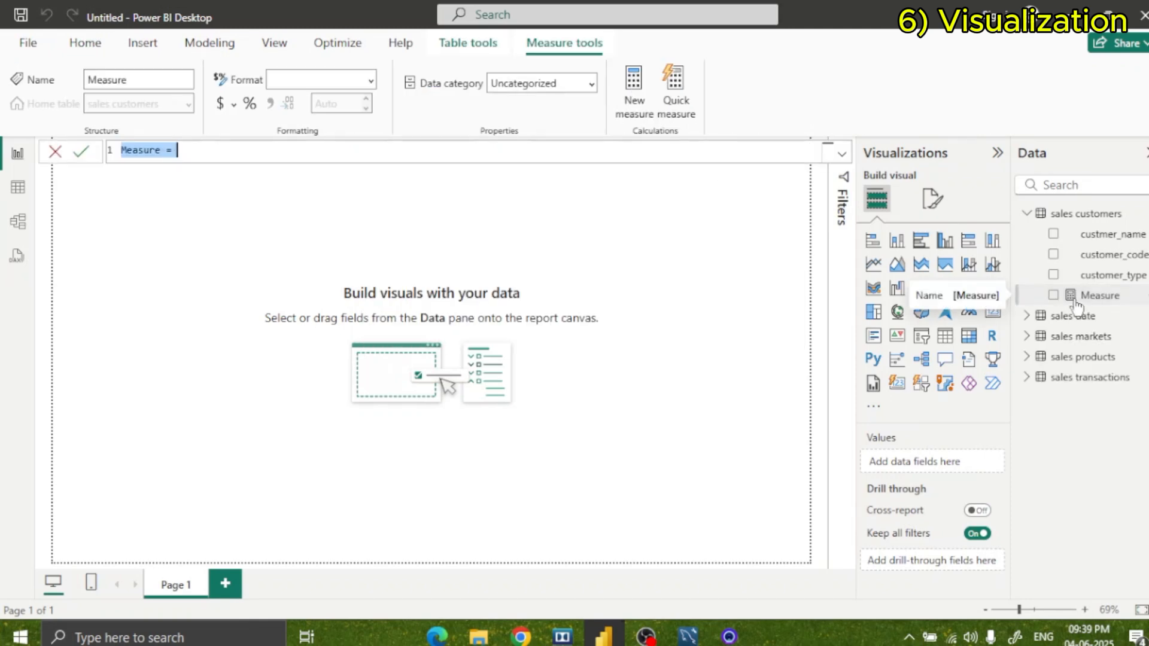
{"action": "left_click", "coordinate": [192, 156]}
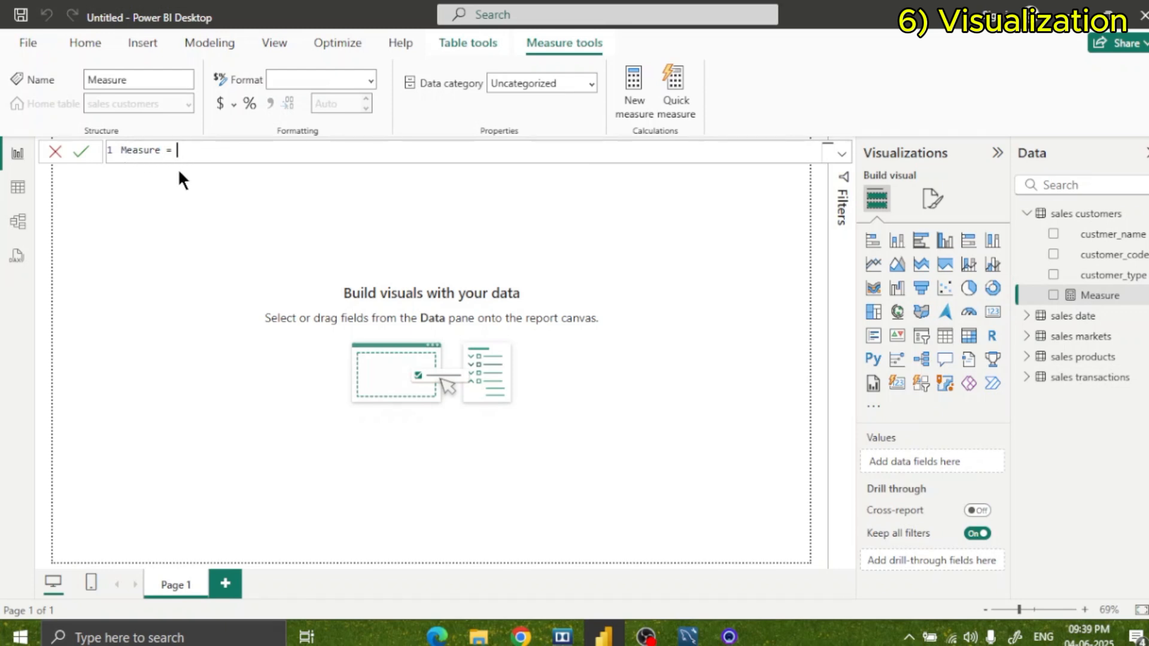
{"action": "type", "text": "SUM"}
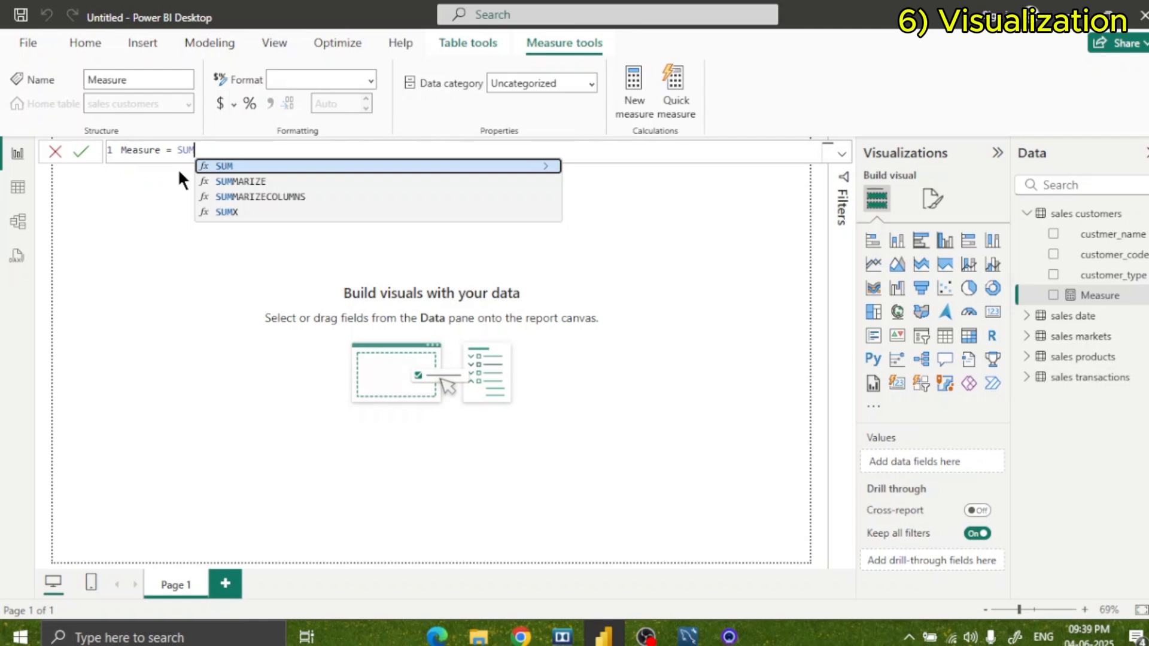
{"action": "type", "text": "("}
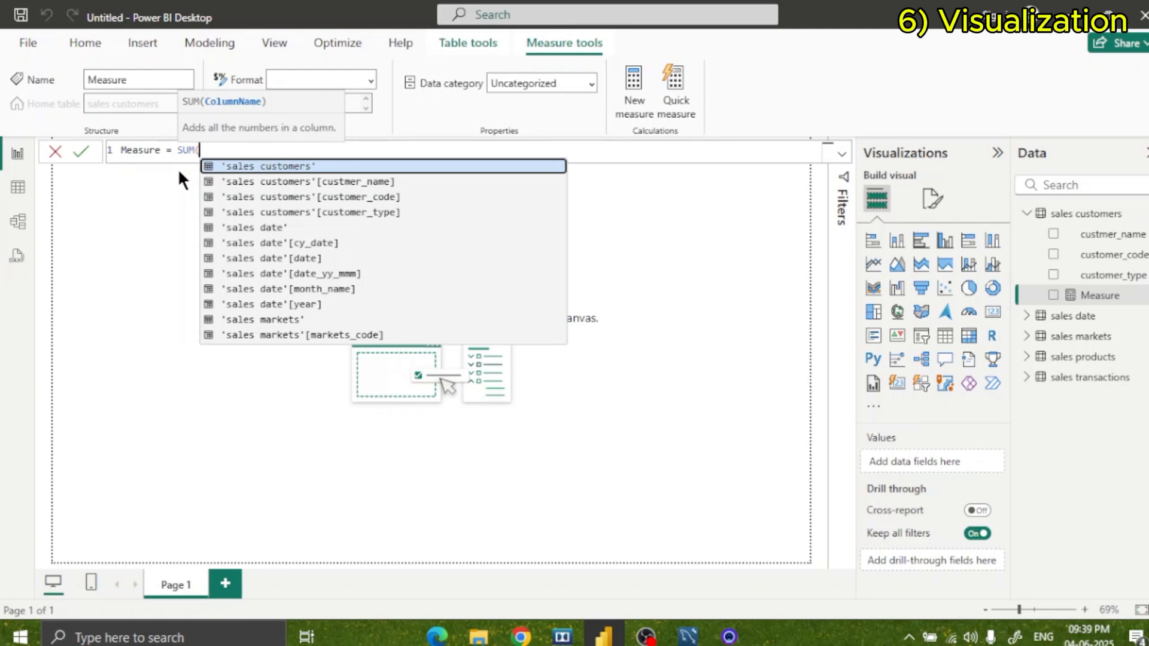
{"action": "type", "text": "'"}
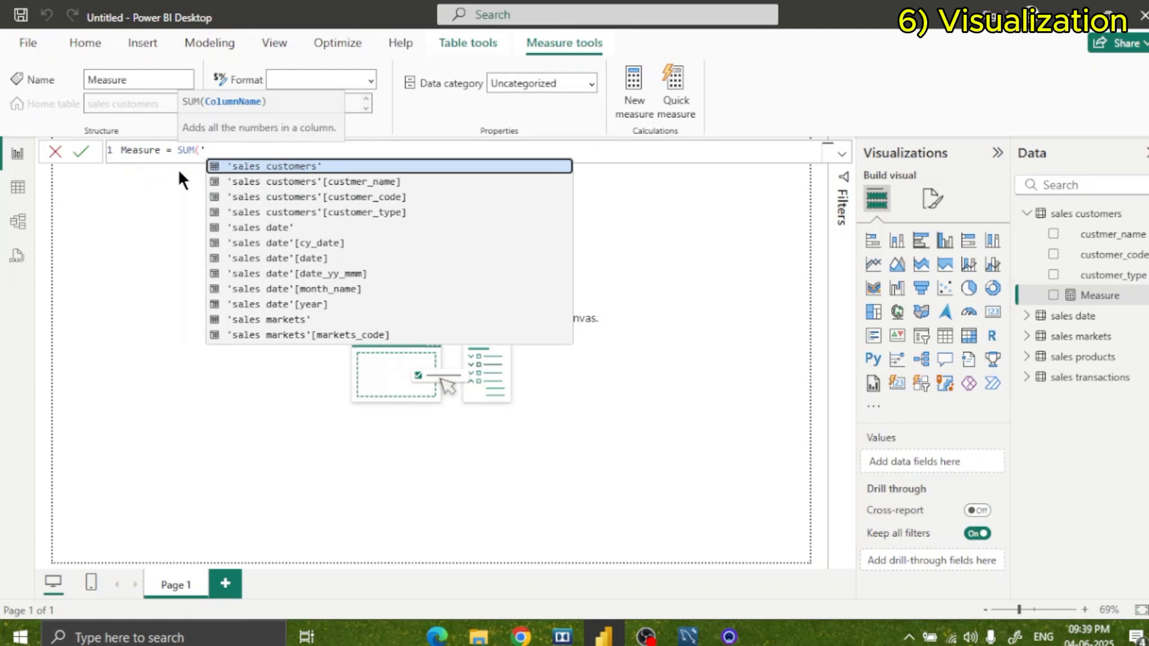
{"action": "type", "text": "sales"}
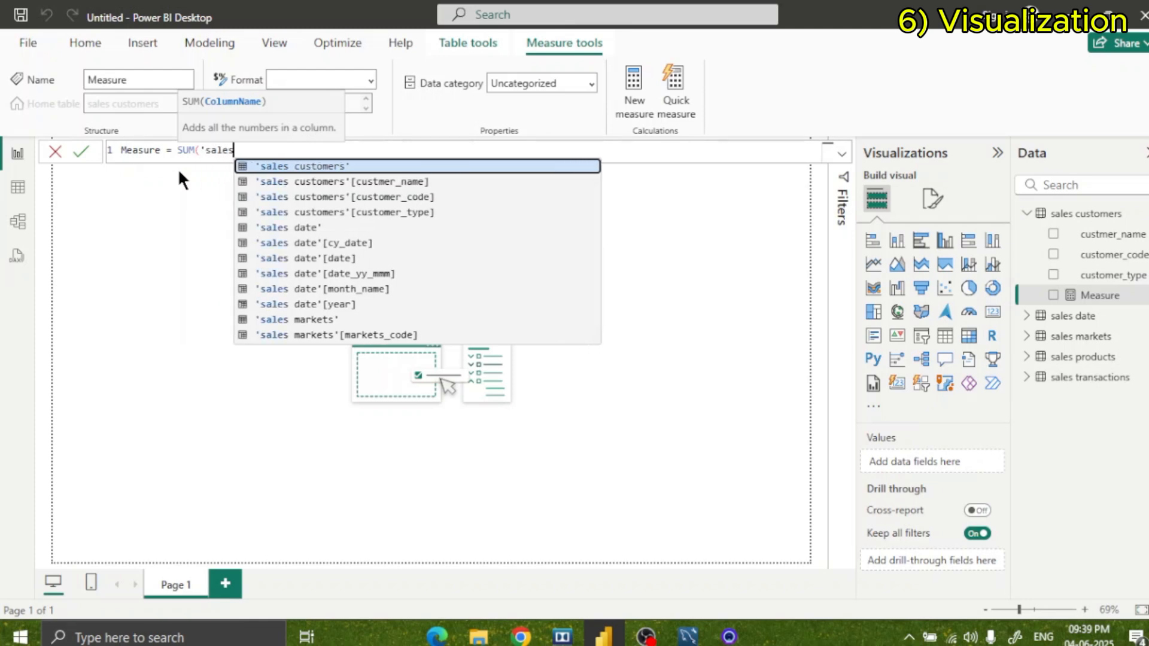
{"action": "type", "text": " transactions'"}
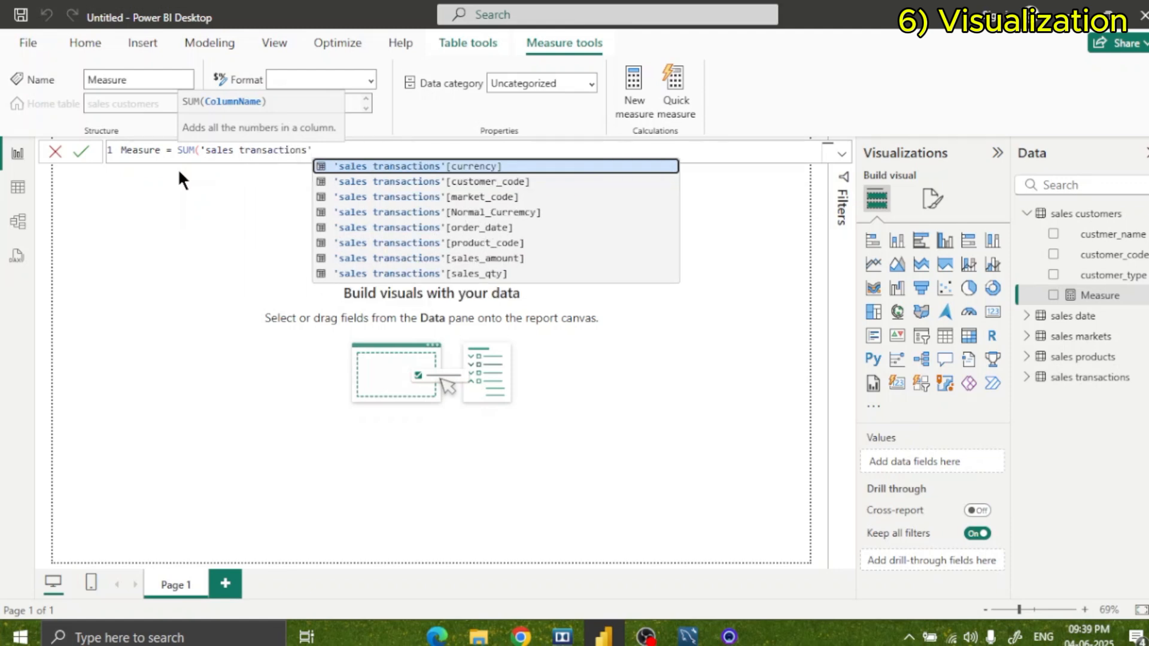
{"action": "type", "text": "[sa"}
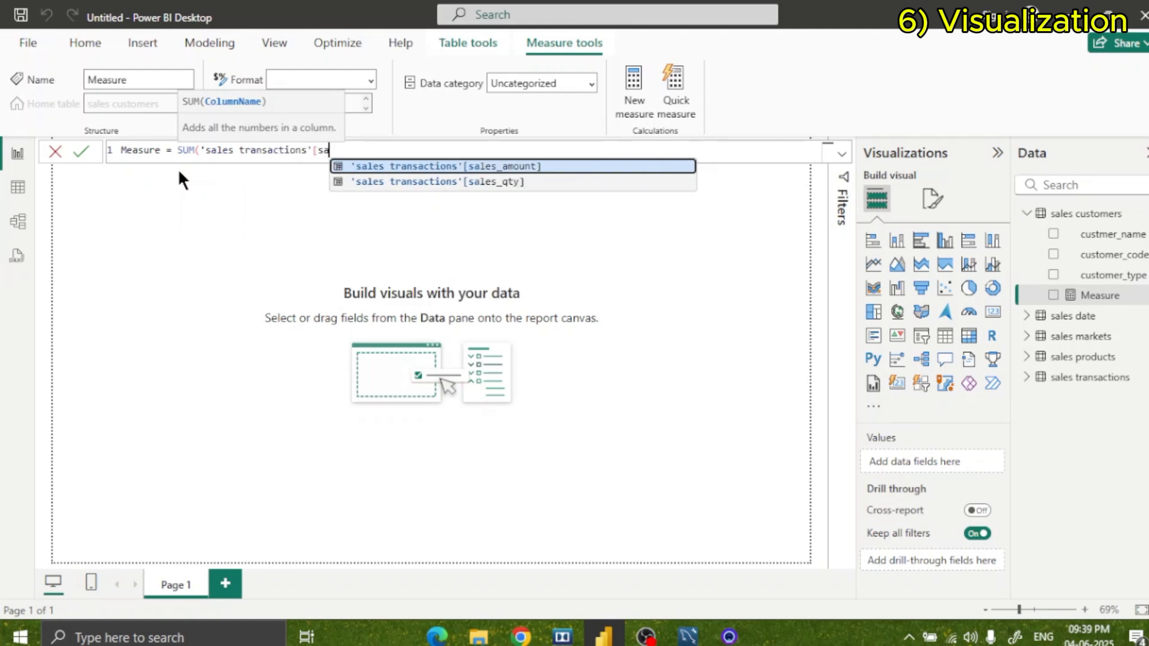
{"action": "key", "text": "Tab"}
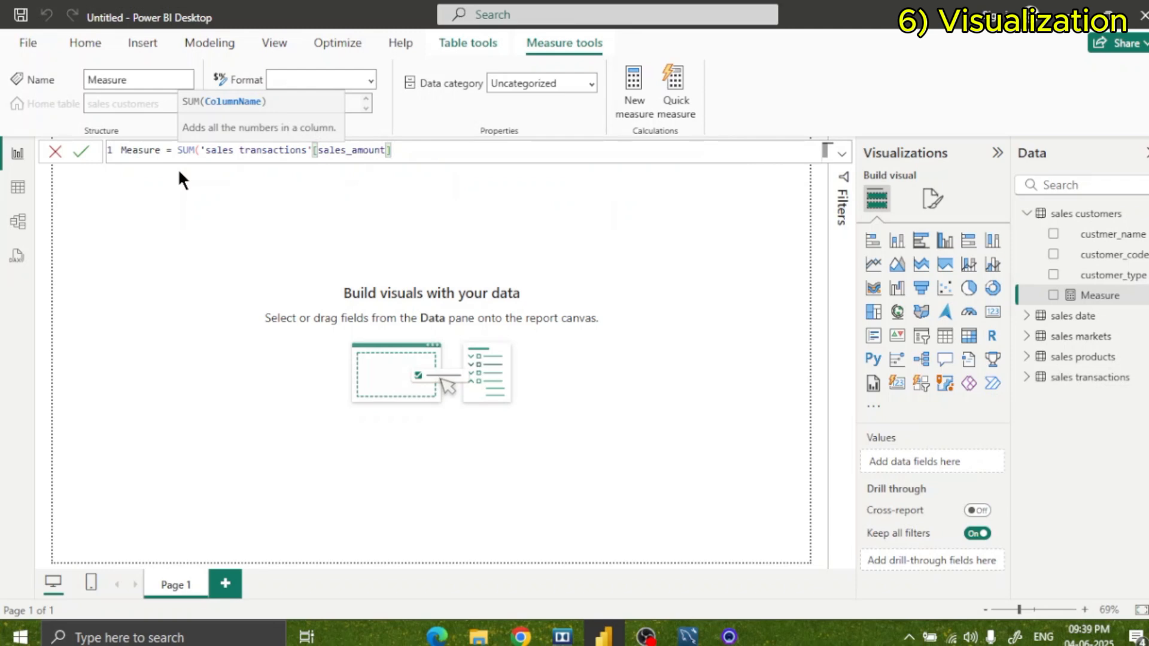
{"action": "type", "text": ")"}
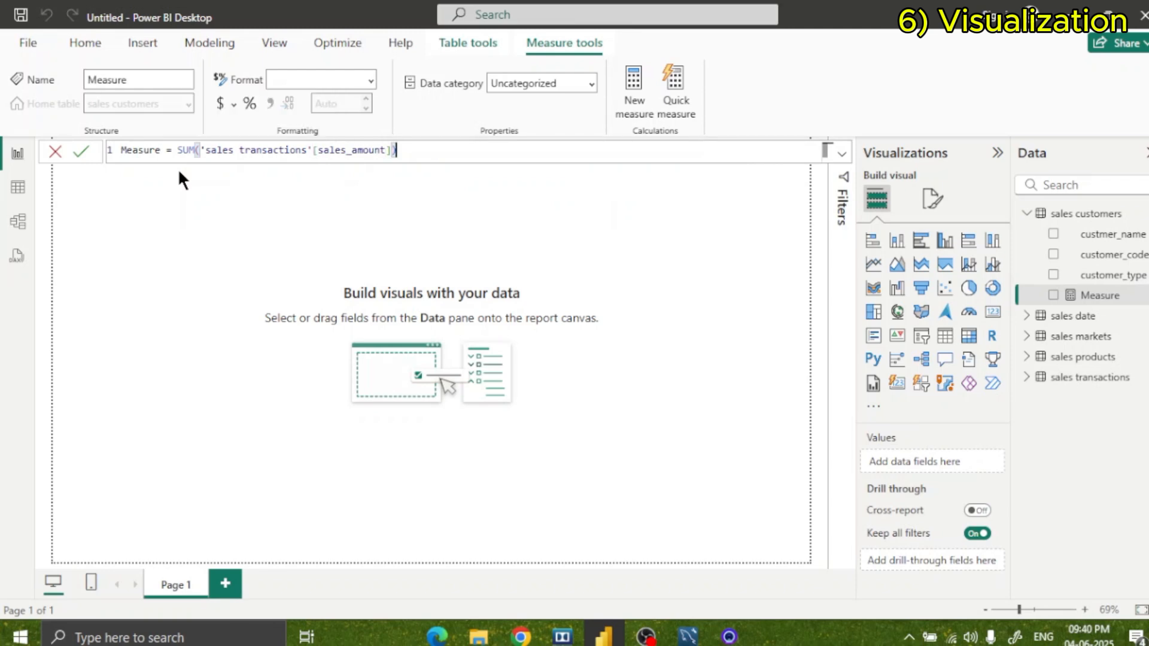
{"action": "key", "text": "Return"}
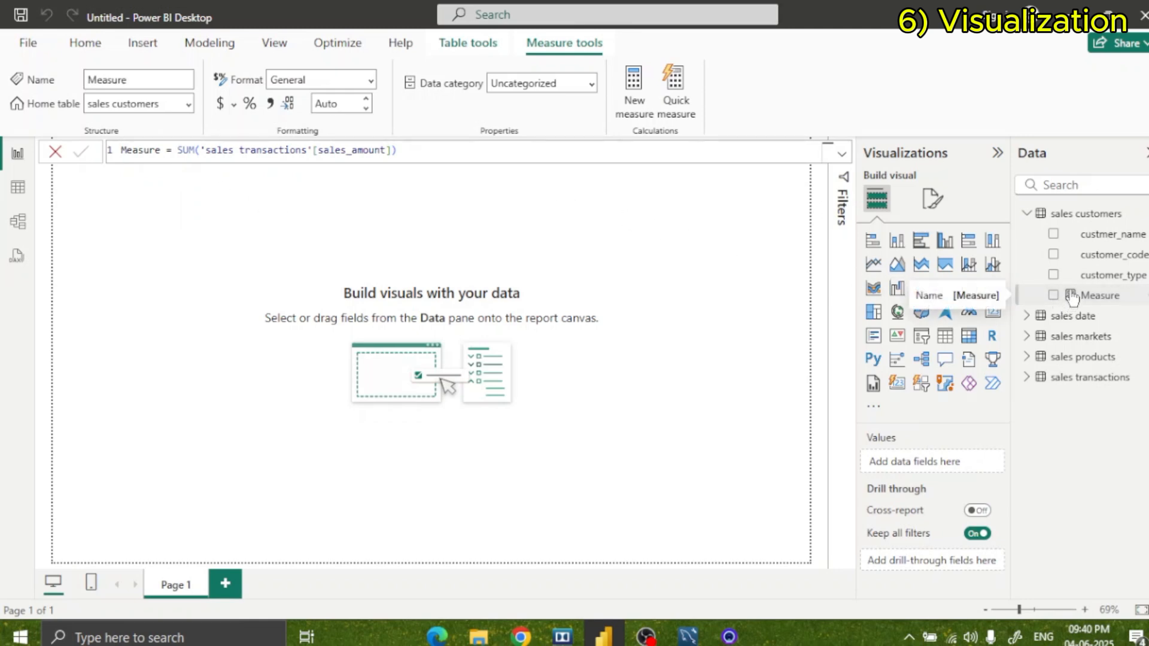
Show the new measure as a card visual in the upper-left corner of the report page.
{"action": "left_click_drag", "start_coordinate": [1093, 301], "coordinate": [273, 214]}
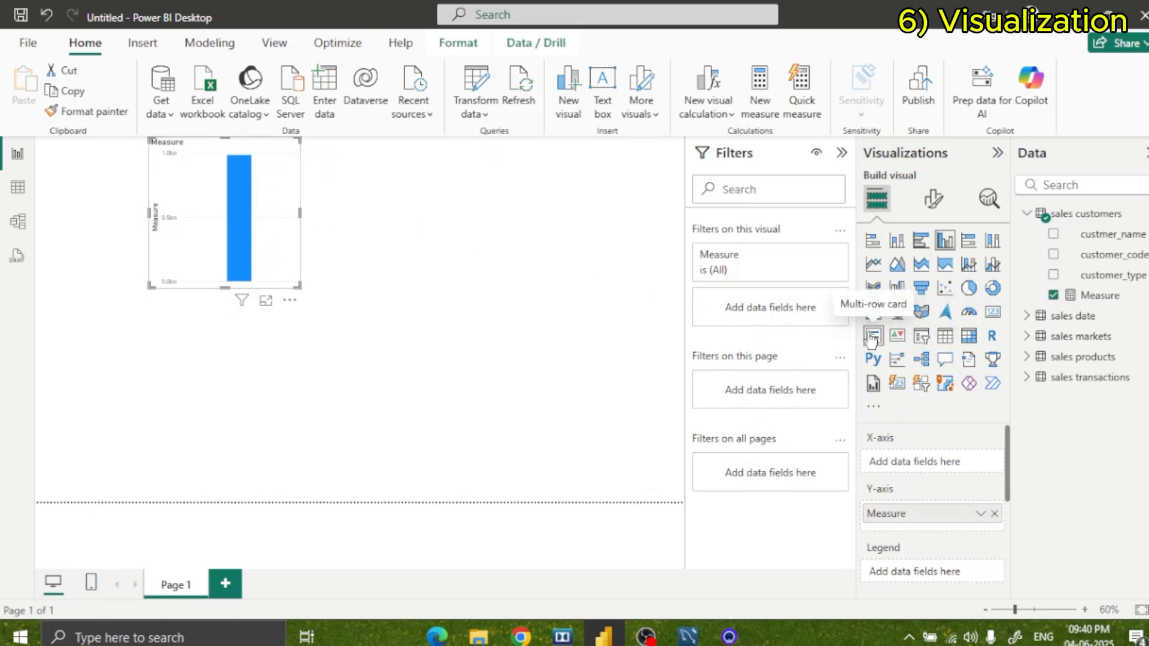
{"action": "left_click", "coordinate": [992, 312]}
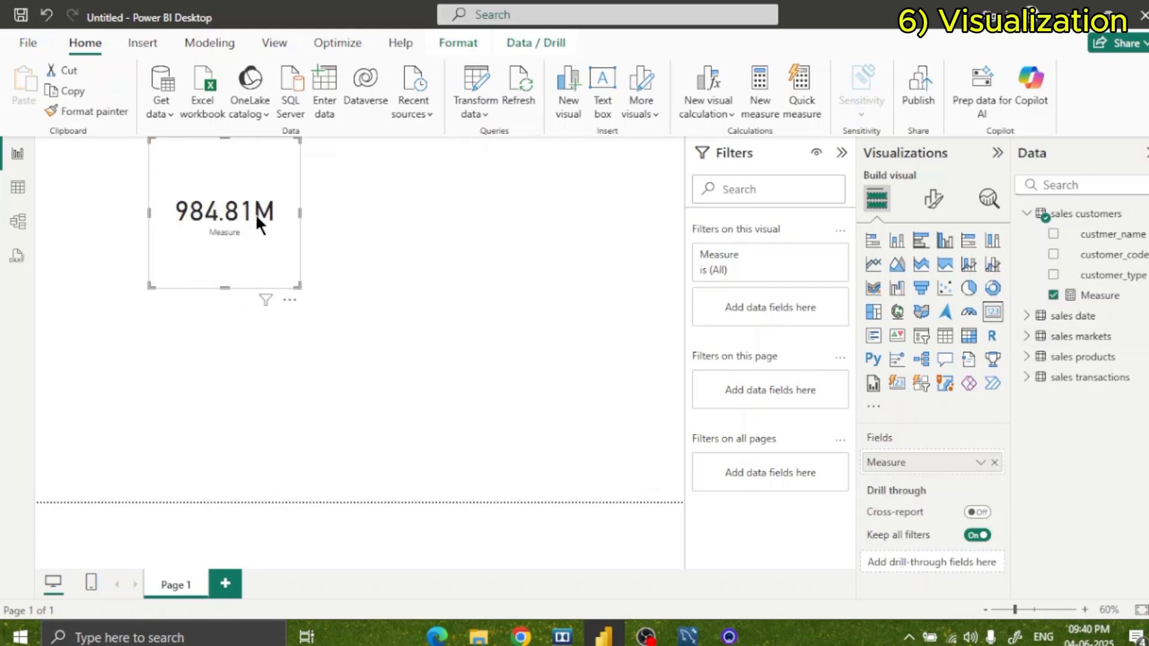
{"action": "left_click_drag", "start_coordinate": [221, 232], "coordinate": [148, 239]}
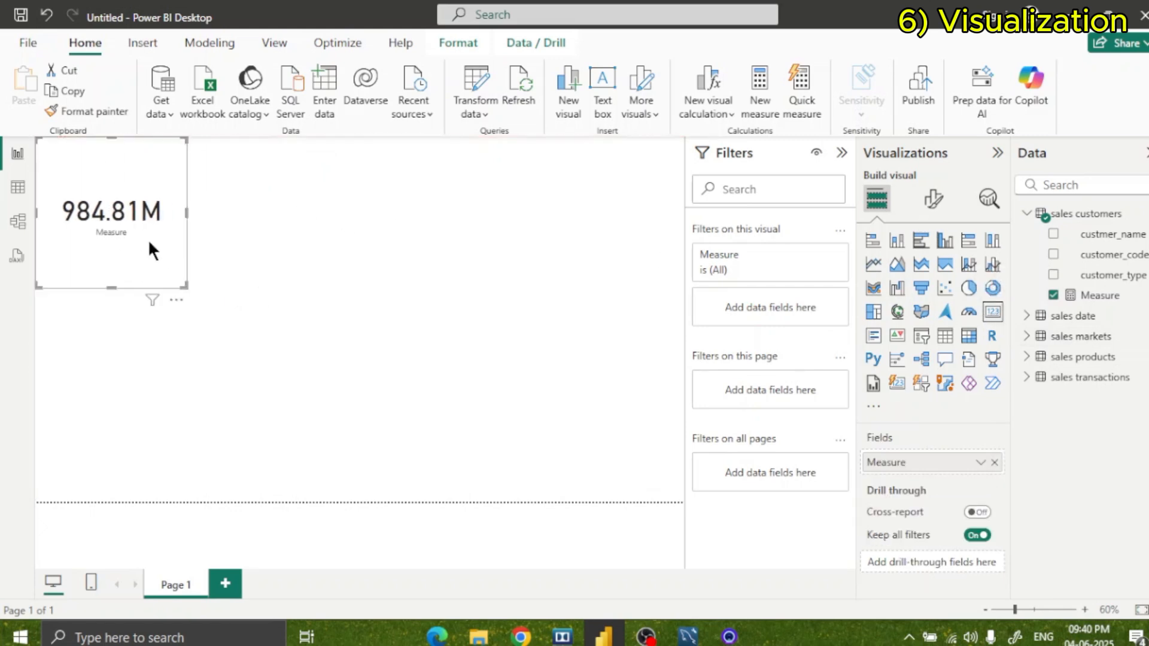
{"action": "left_click", "coordinate": [318, 233]}
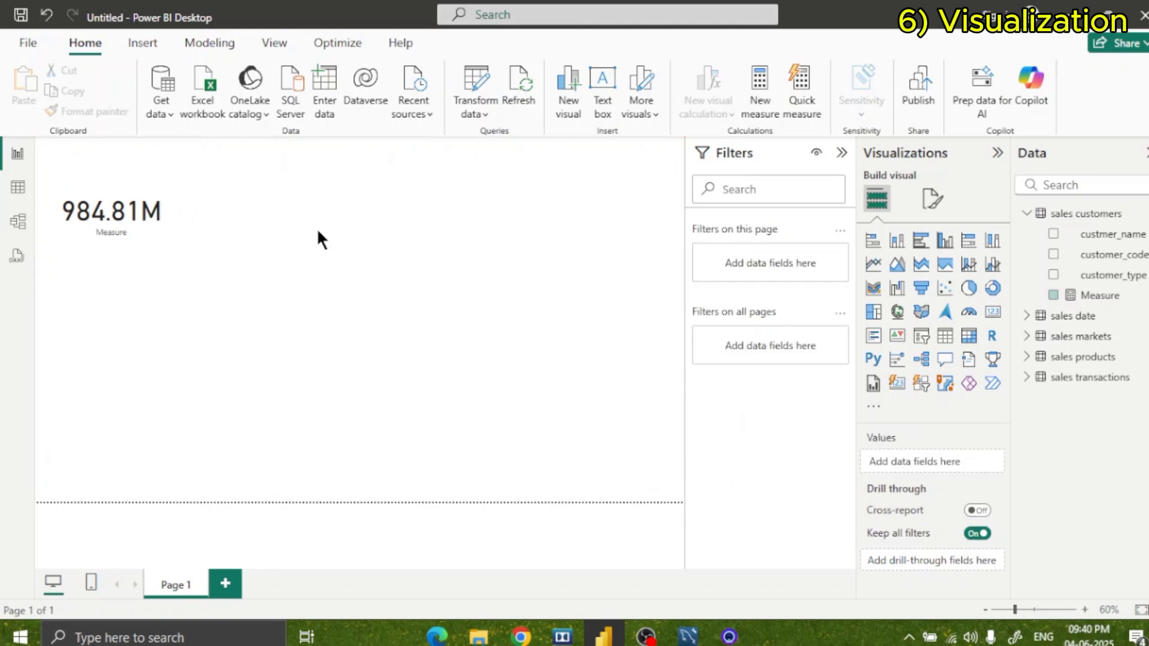
Duplicate the measure card, place the copy directly beside the original, and collapse the Filters pane.
{"action": "left_click", "coordinate": [150, 242]}
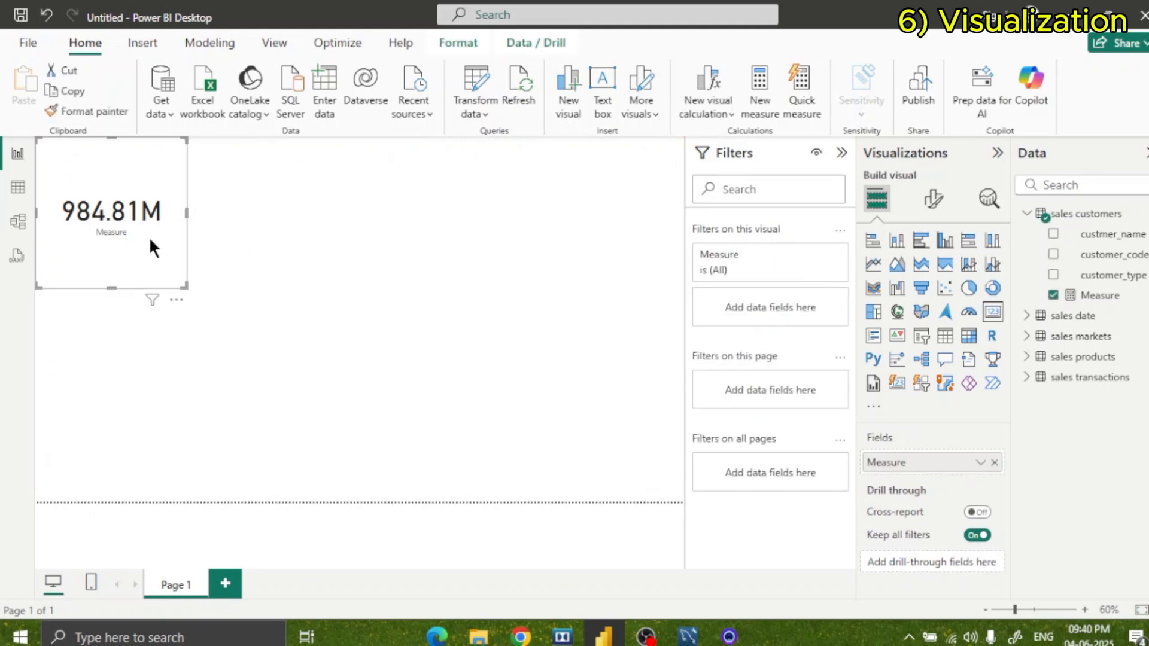
{"action": "left_click", "coordinate": [263, 219]}
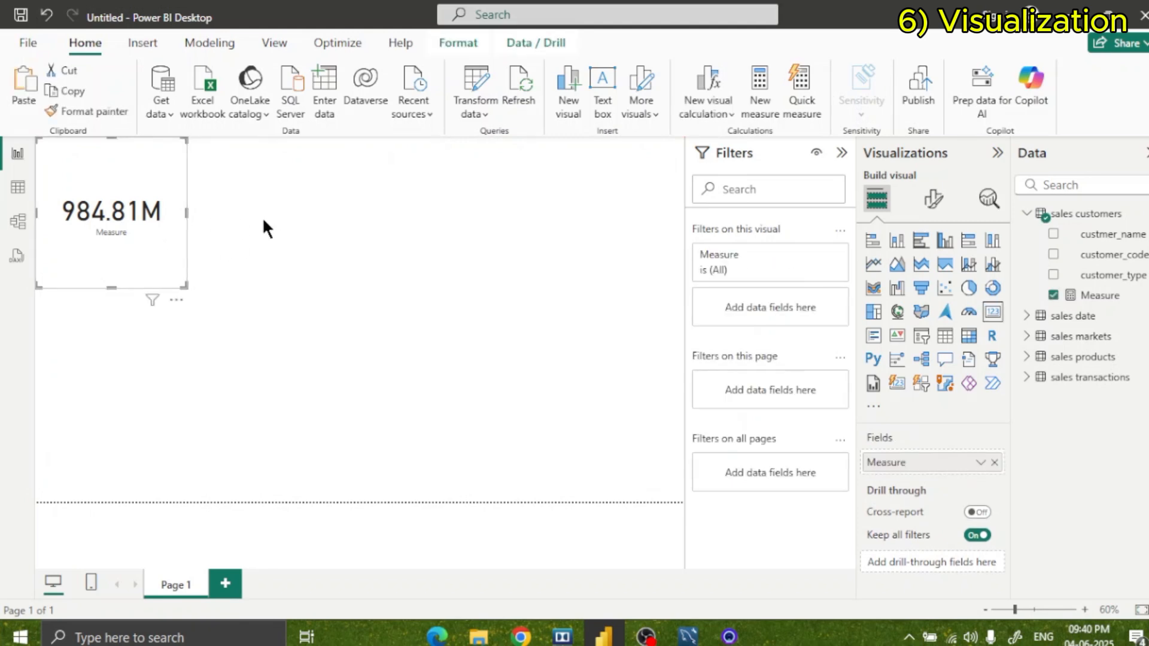
{"action": "key", "text": "ctrl+v"}
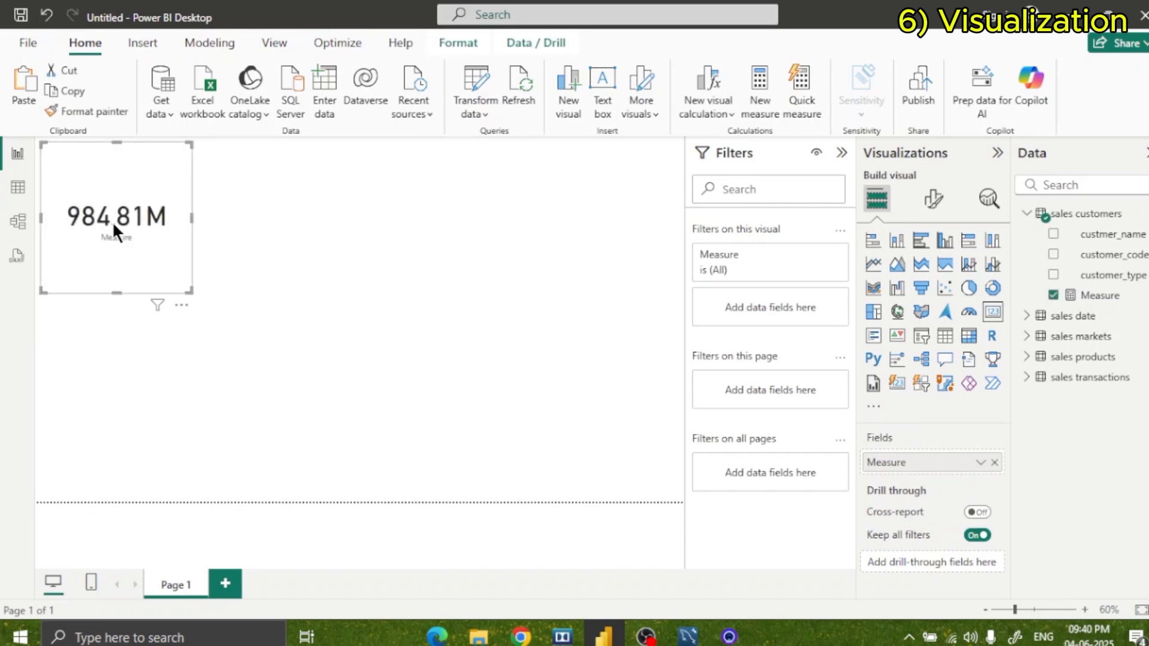
{"action": "left_click_drag", "start_coordinate": [112, 221], "coordinate": [260, 220]}
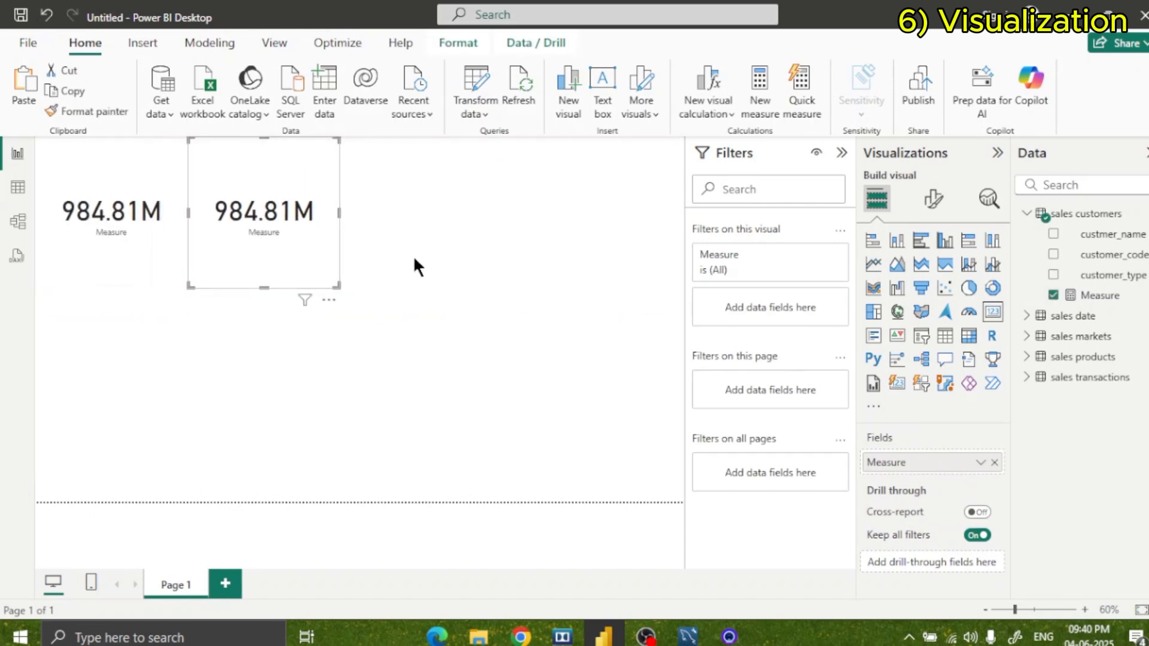
{"action": "left_click", "coordinate": [841, 153]}
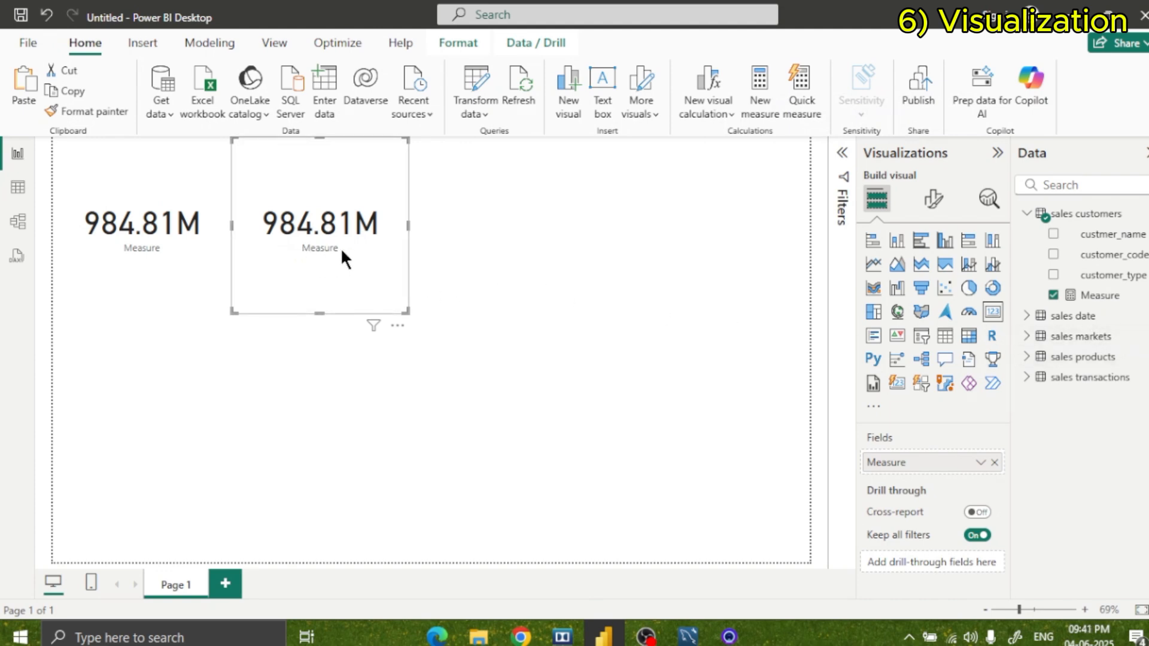
{"action": "right_click", "coordinate": [1101, 295]}
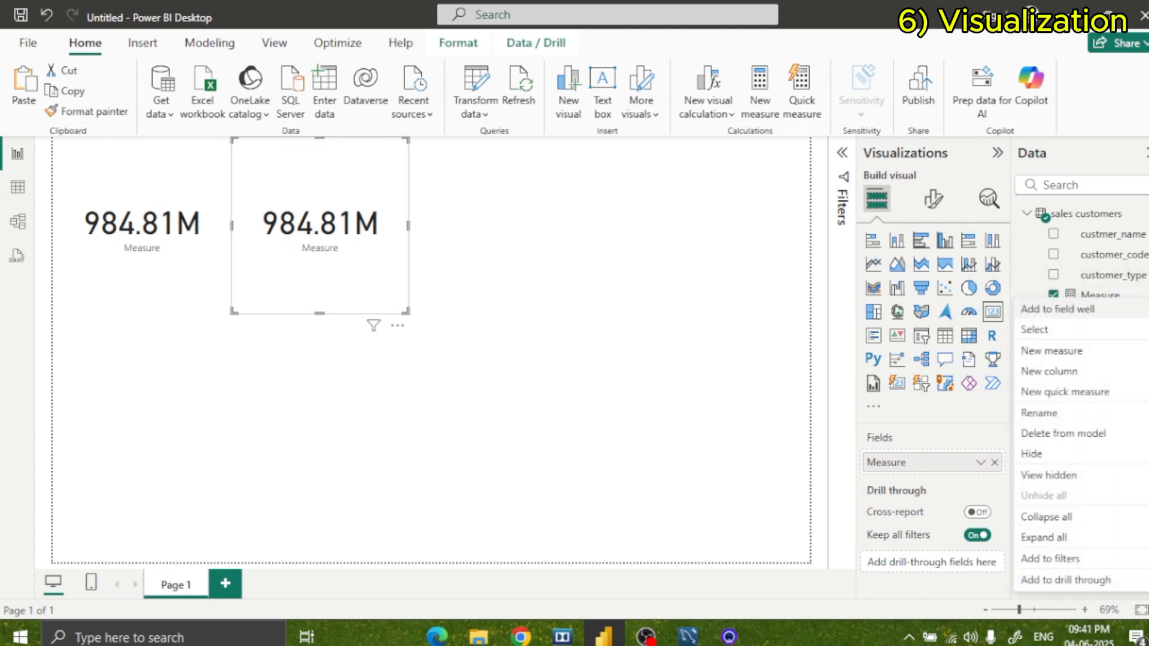
{"action": "left_click", "coordinate": [1143, 295]}
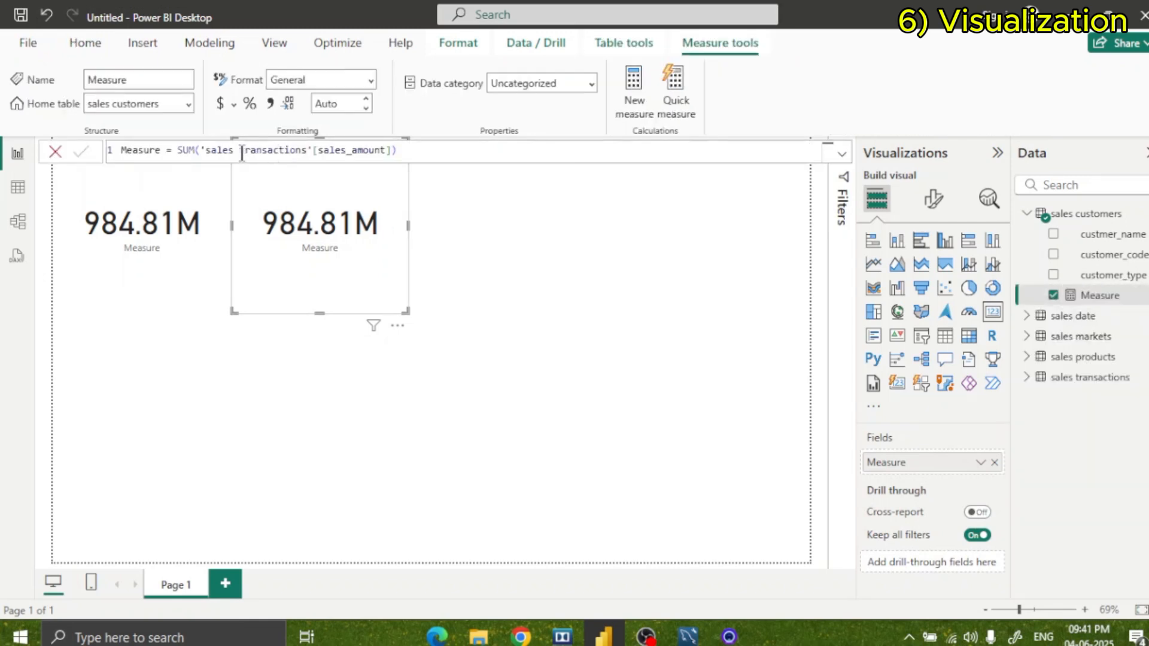
{"action": "double_click", "coordinate": [157, 150]}
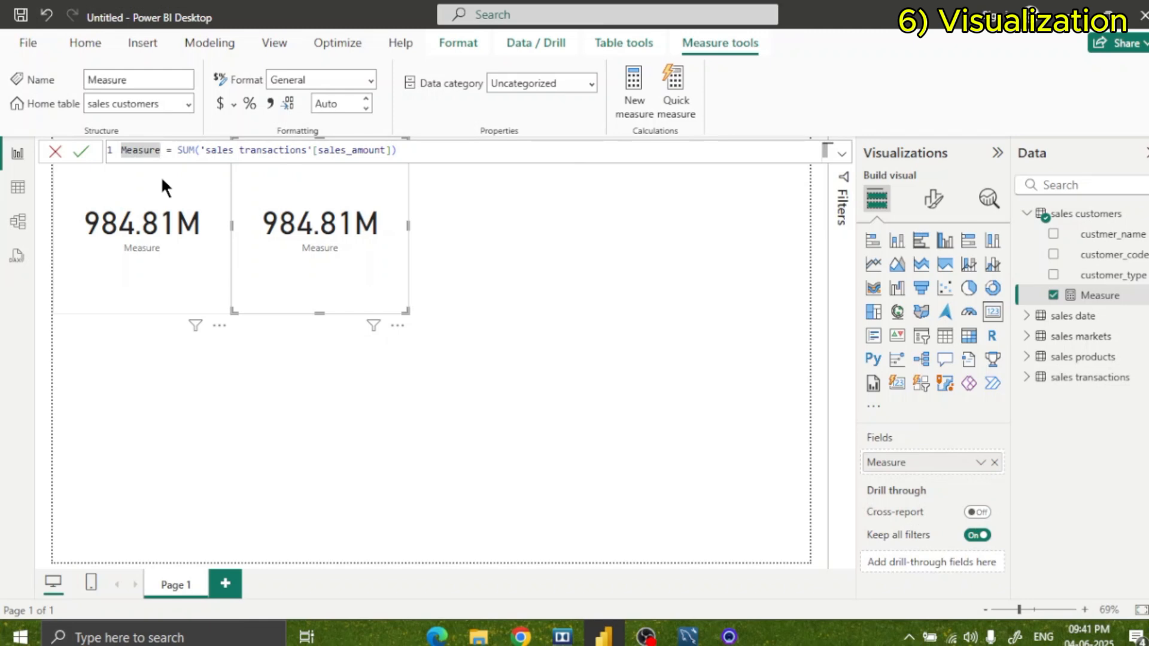
{"action": "left_click", "coordinate": [144, 265]}
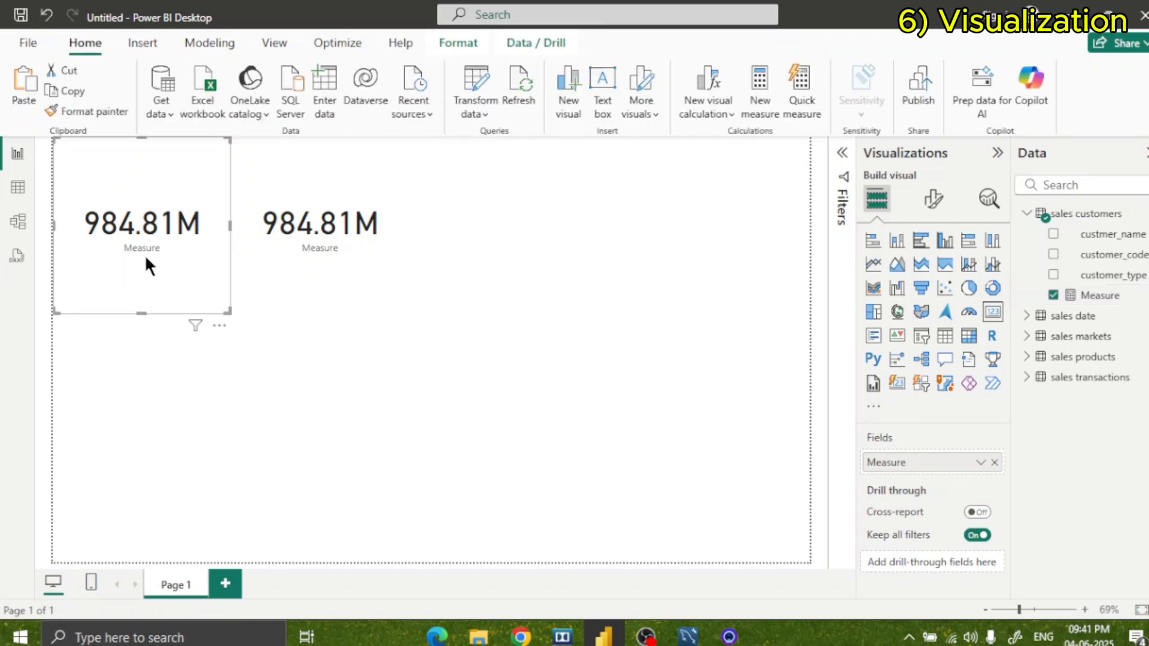
{"action": "left_click", "coordinate": [329, 247]}
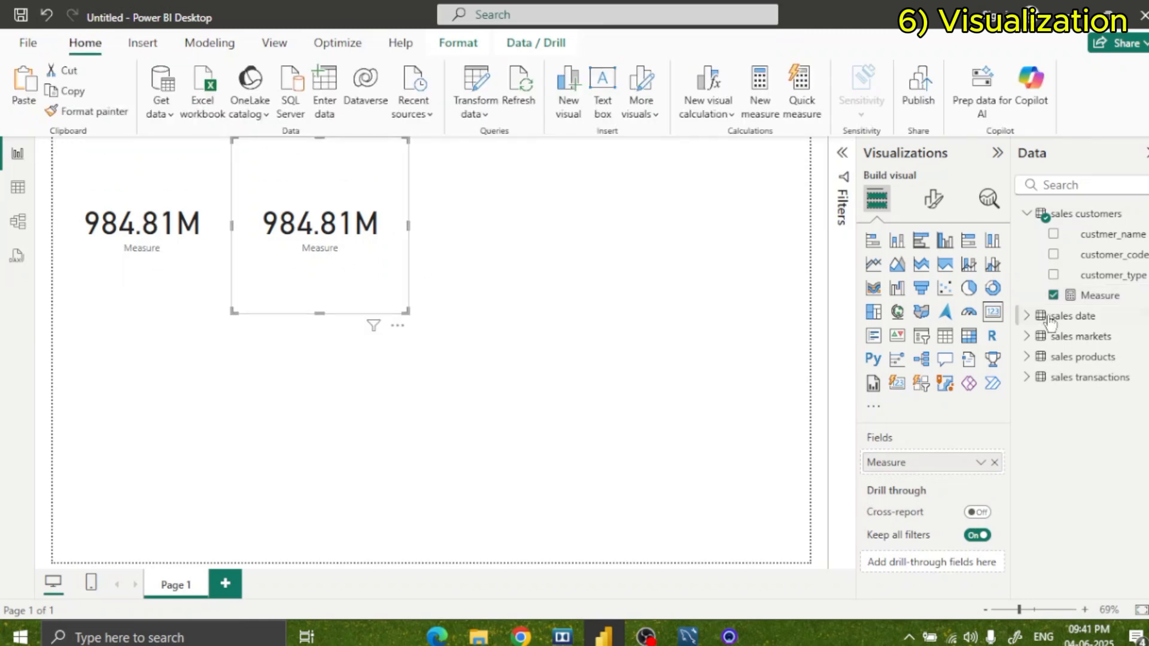
Rename the measure that sums sales_amount to Total Revennue in its formula definition.
{"action": "left_click", "coordinate": [1081, 298]}
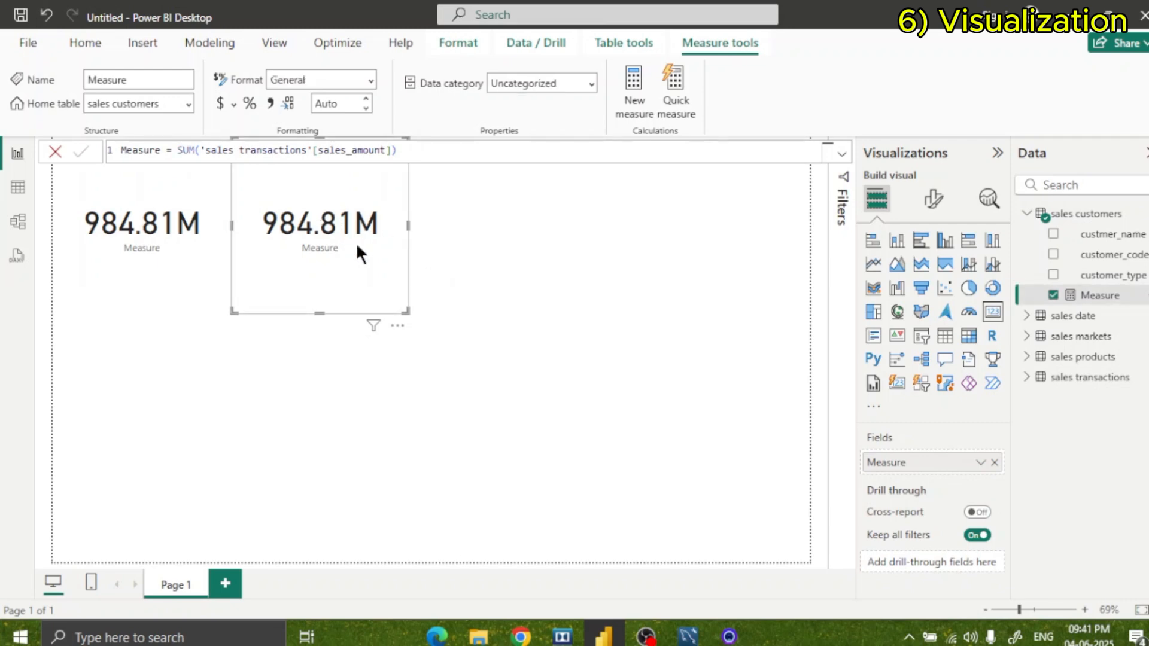
{"action": "double_click", "coordinate": [157, 150]}
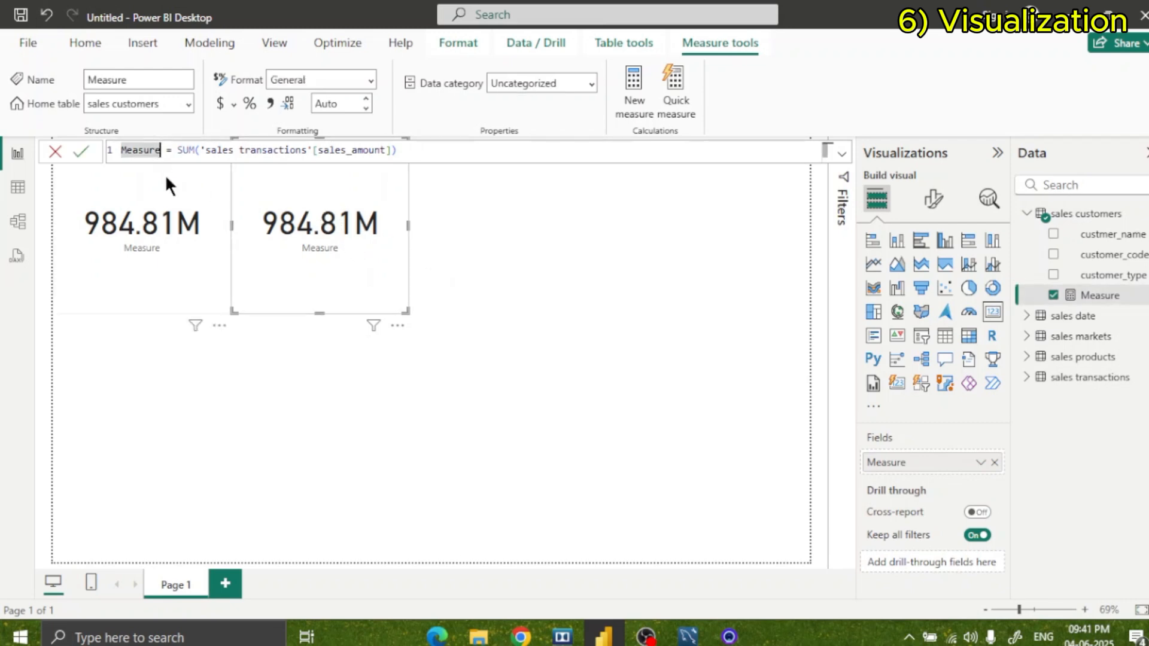
{"action": "key", "text": "BackSpace"}
{"action": "key", "text": "BackSpace"}
{"action": "key", "text": "BackSpace"}
{"action": "key", "text": "BackSpace"}
{"action": "key", "text": "BackSpace"}
{"action": "key", "text": "BackSpace"}
{"action": "key", "text": "BackSpace"}
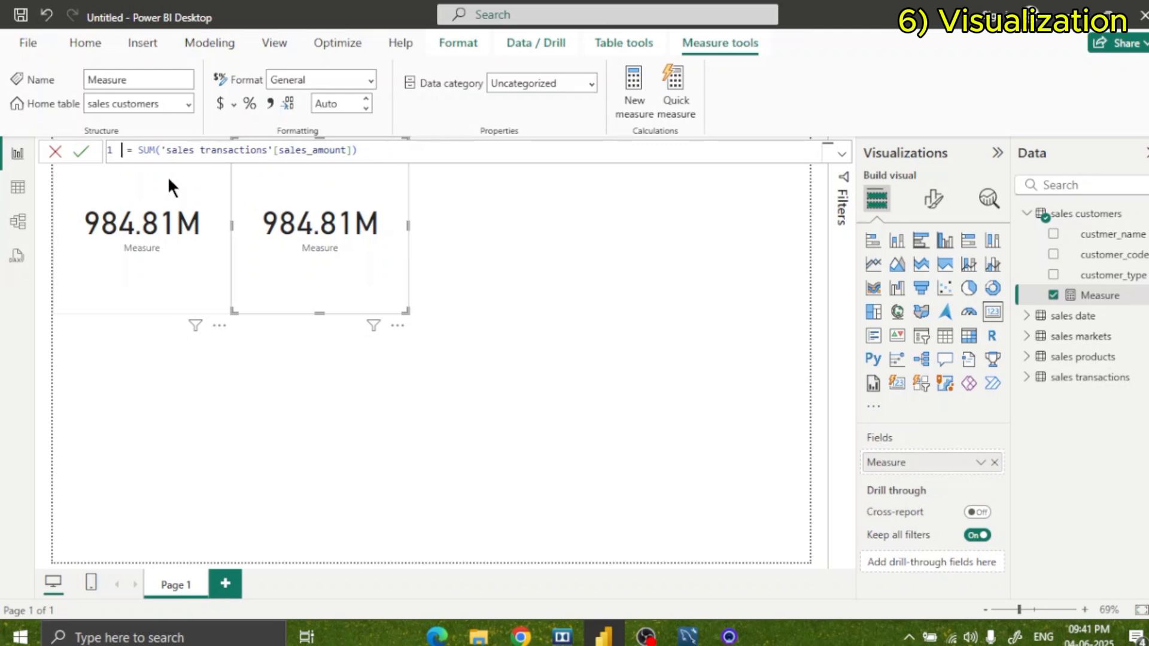
{"action": "type", "text": "Tot "}
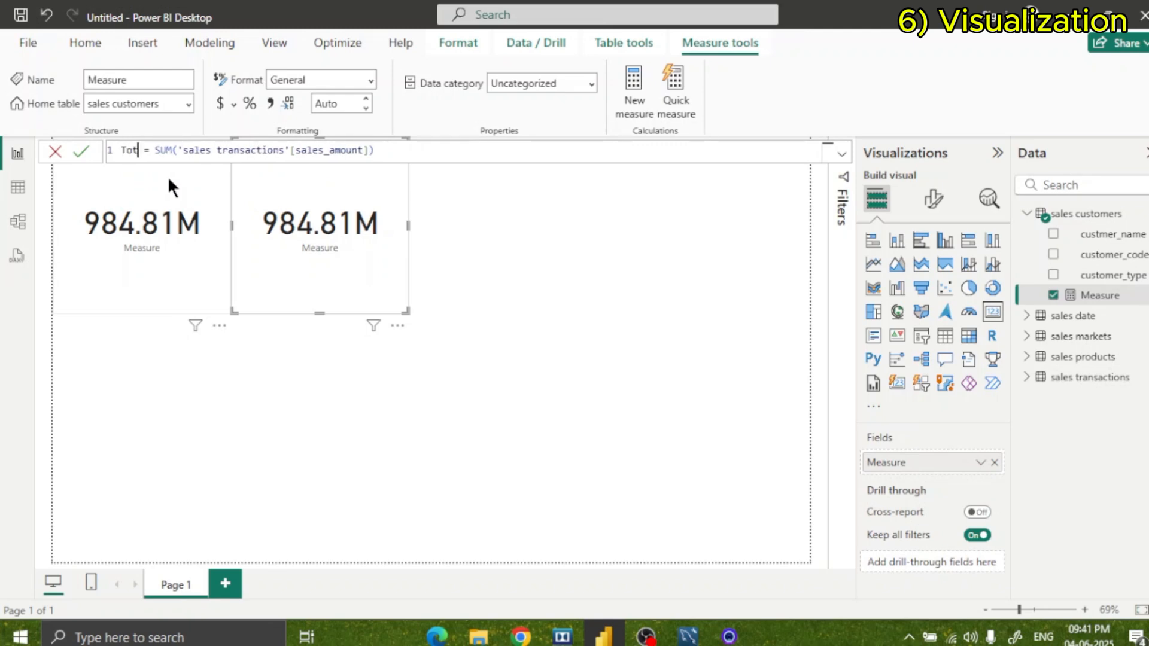
{"action": "type", "text": "al Re"}
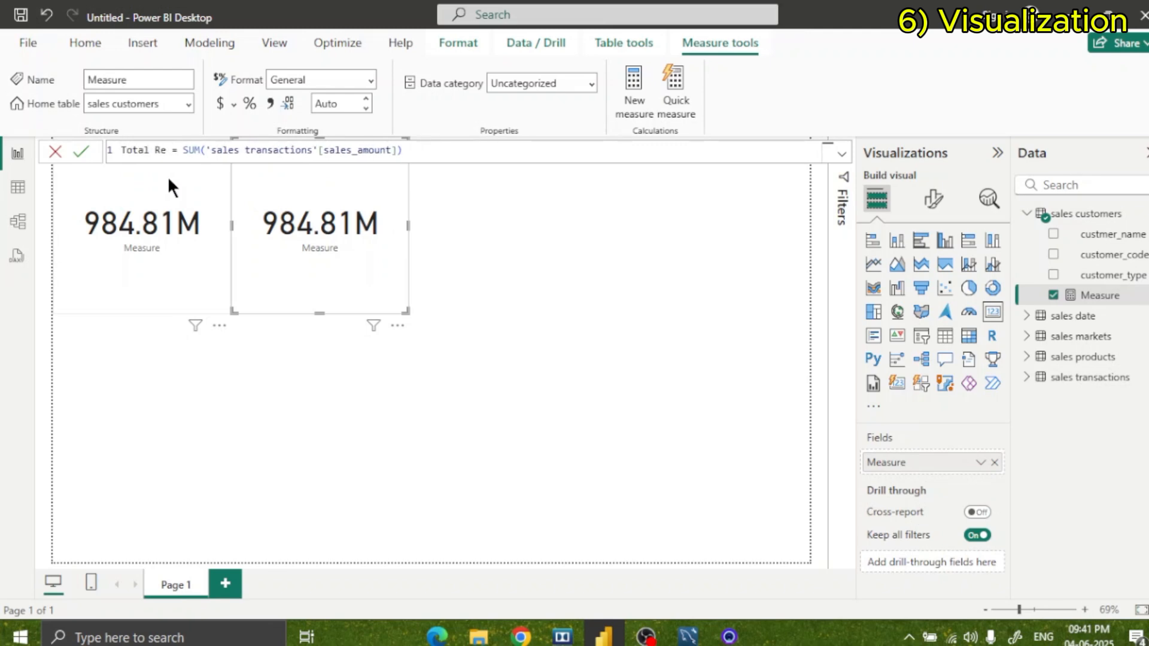
{"action": "type", "text": "venie"}
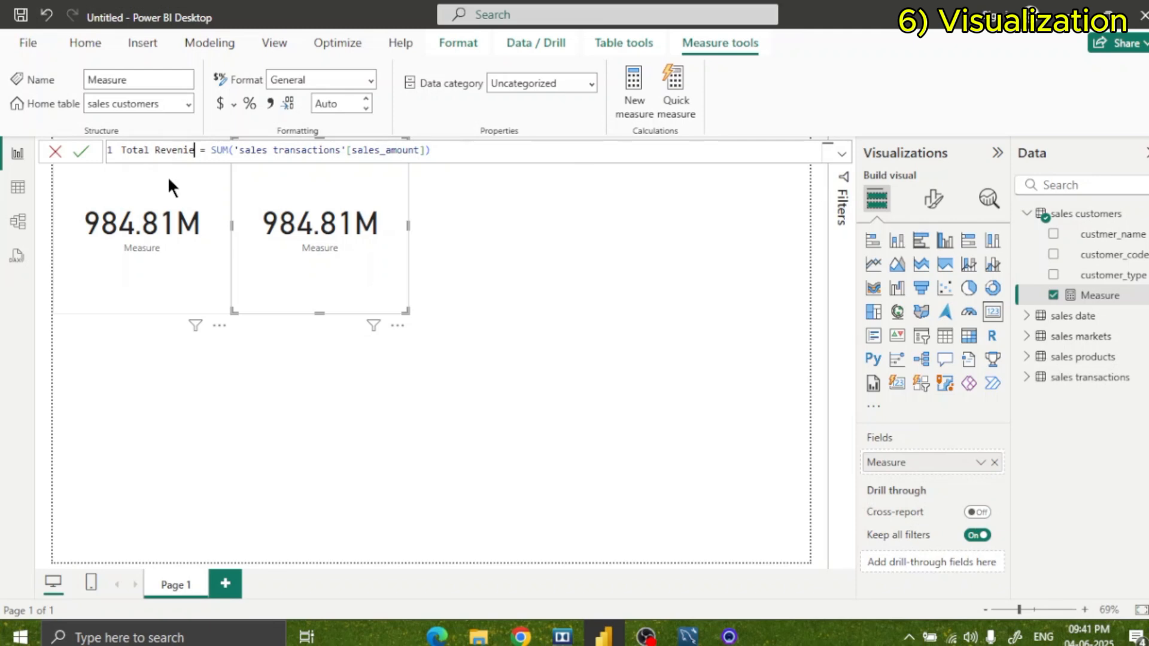
{"action": "key", "text": "BackSpace"}
{"action": "key", "text": "BackSpace"}
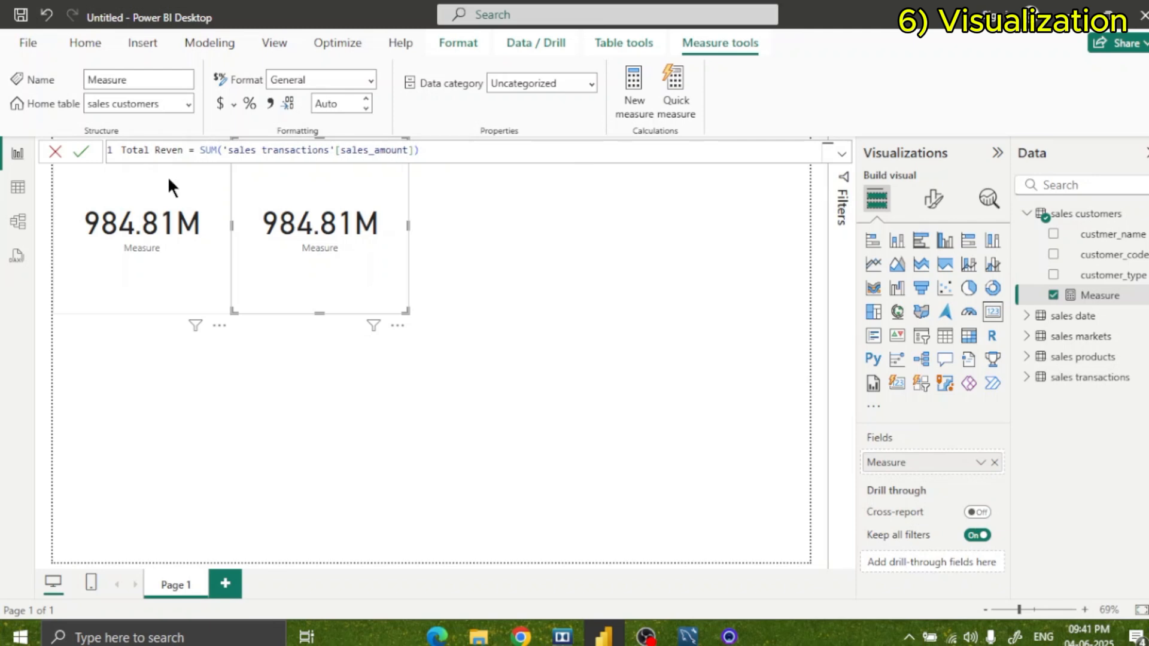
{"action": "type", "text": "nue"}
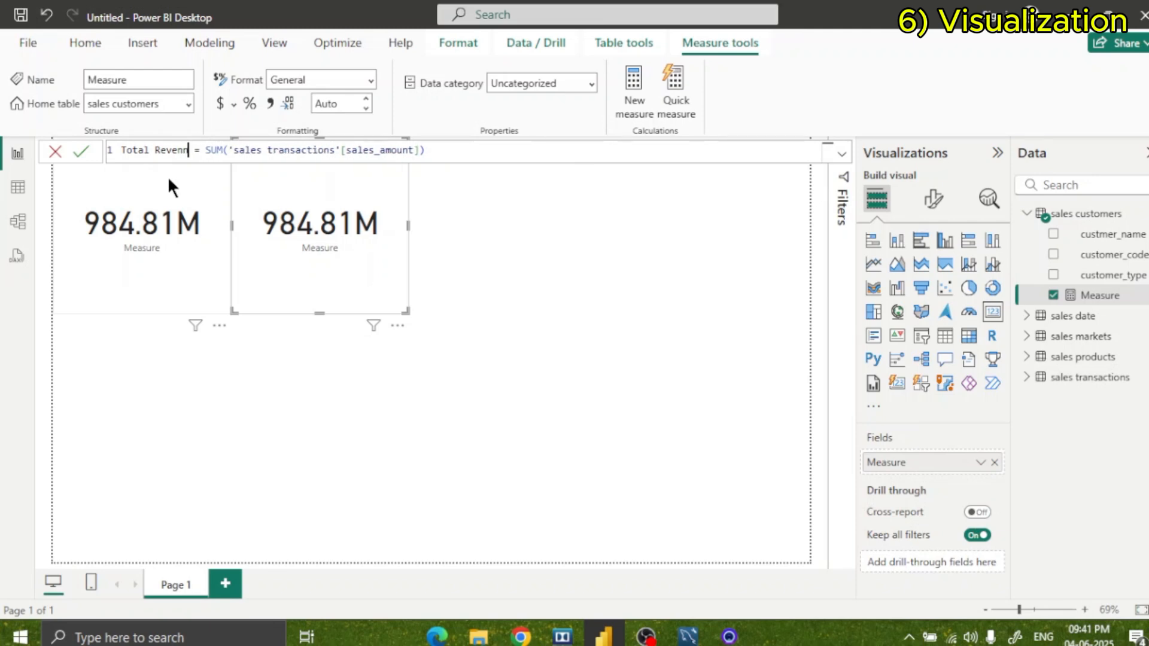
{"action": "key", "text": "Return"}
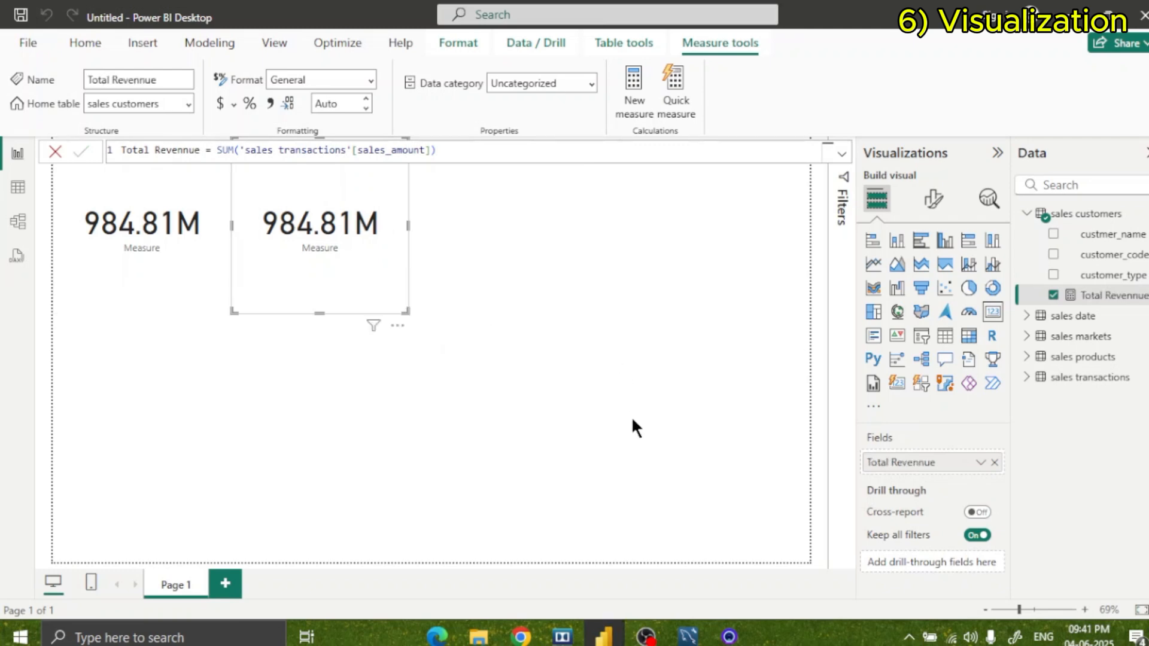
Delete the duplicate Total Revennue card, keeping only the original in the page's upper-left corner.
{"action": "left_click", "coordinate": [635, 385]}
{"action": "left_click", "coordinate": [349, 252]}
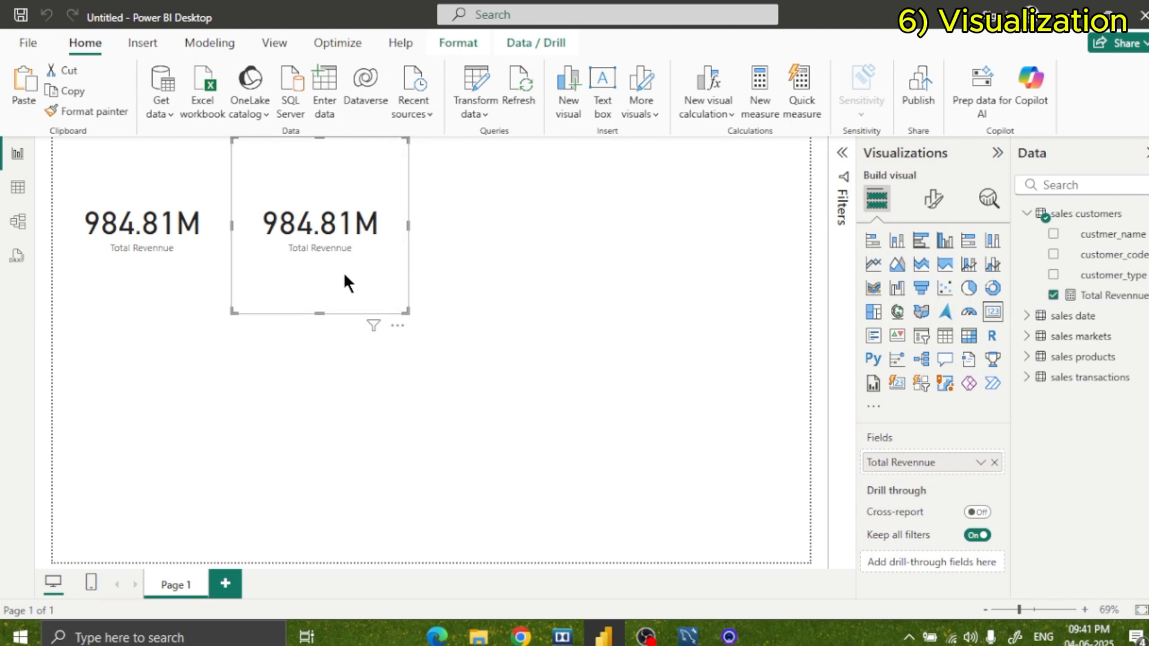
{"action": "key", "text": "Delete"}
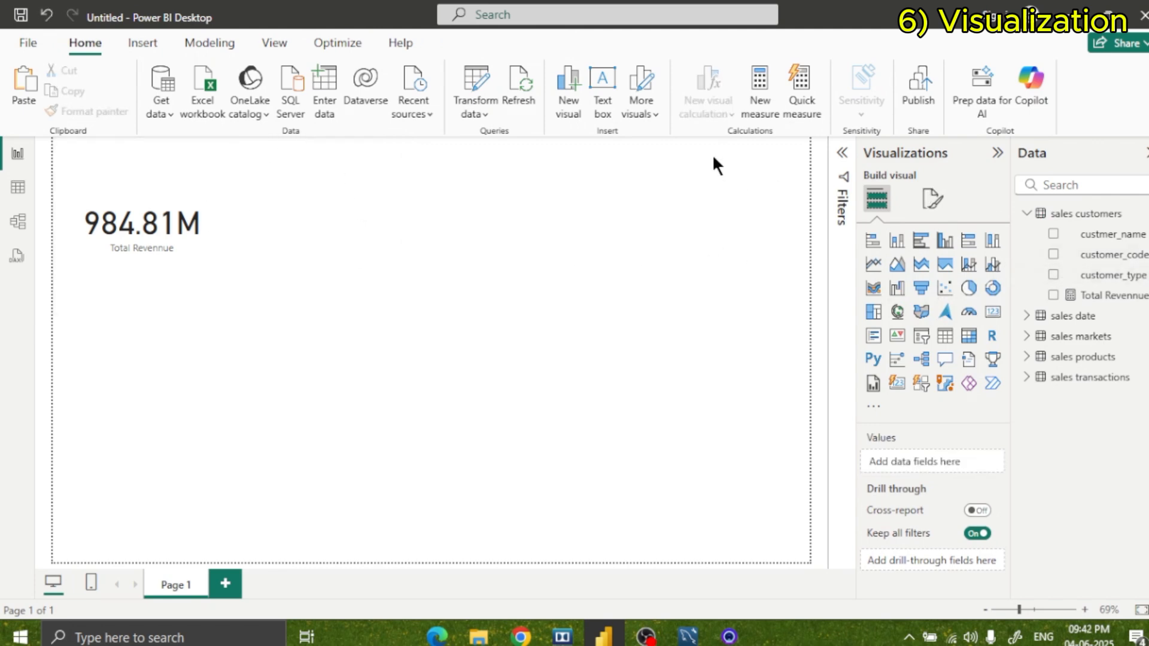
Create a new measure in the sales customers table and name it Sales Qty.
{"action": "right_click", "coordinate": [1083, 213]}
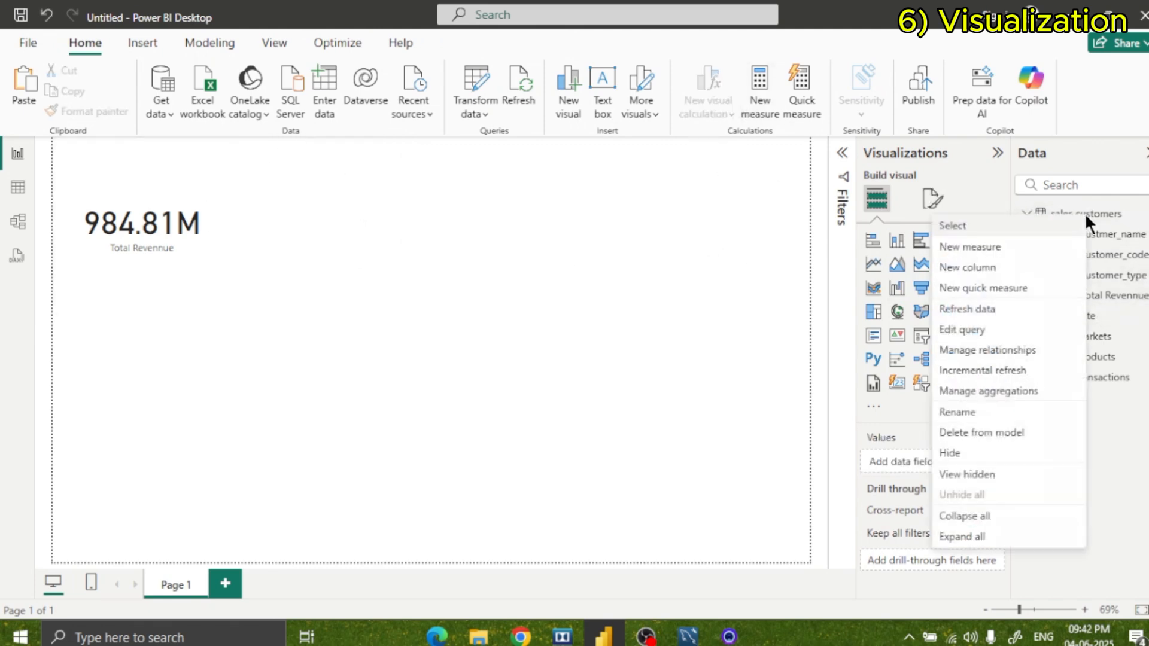
{"action": "left_click", "coordinate": [1055, 249]}
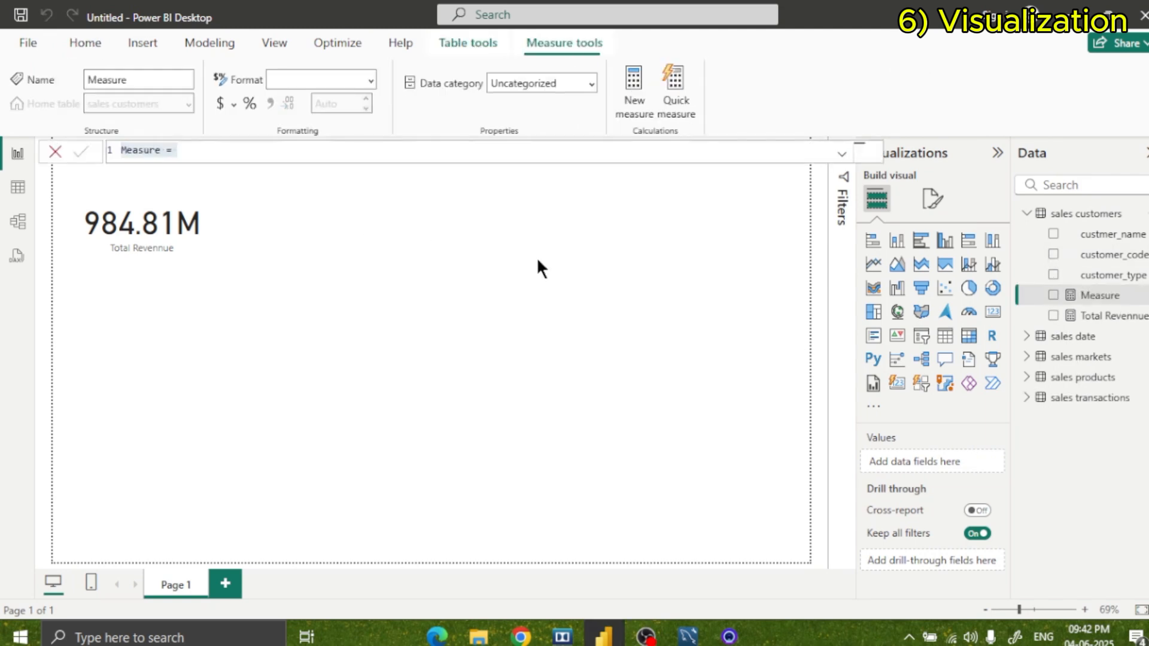
{"action": "left_click", "coordinate": [191, 150]}
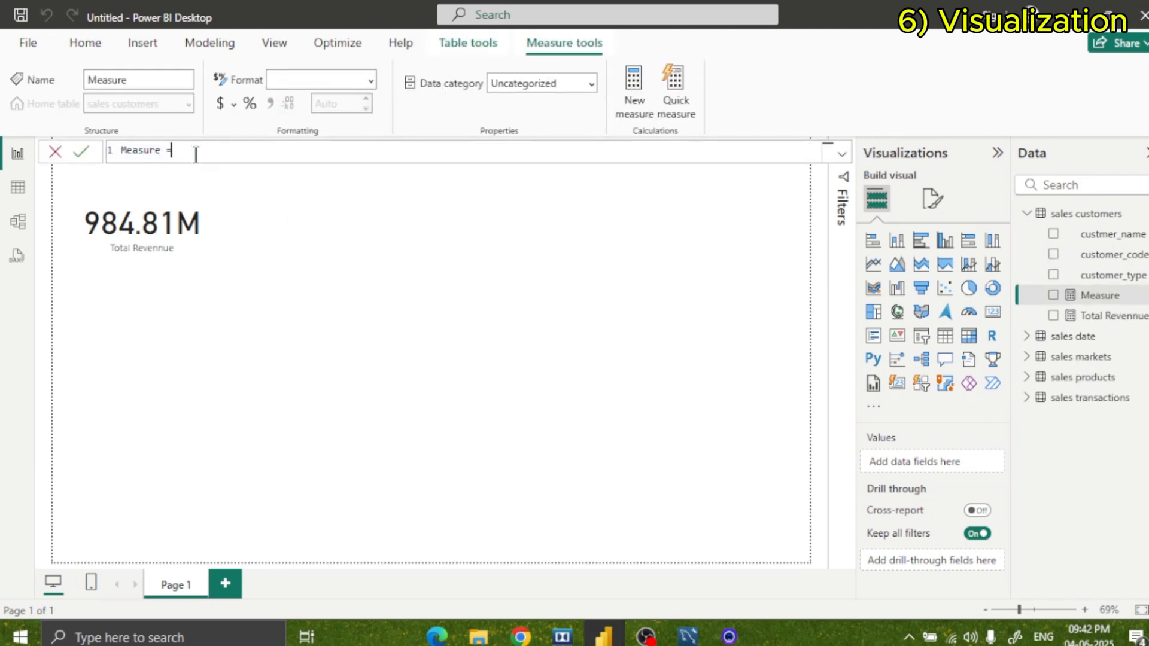
{"action": "key", "text": "Left"}
{"action": "key", "text": "Left"}
{"action": "key", "text": "BackSpace"}
{"action": "key", "text": "BackSpace"}
{"action": "key", "text": "BackSpace"}
{"action": "key", "text": "BackSpace"}
{"action": "key", "text": "BackSpace"}
{"action": "key", "text": "BackSpace"}
{"action": "key", "text": "BackSpace"}
{"action": "type", "text": "SAles"}
{"action": "key", "text": "BackSpace"}
{"action": "key", "text": "BackSpace"}
{"action": "key", "text": "BackSpace"}
{"action": "key", "text": "BackSpace"}
{"action": "key", "text": "BackSpace"}
{"action": "type", "text": "Sales Qty"}
Define the Sales Qty measure with the formula SUM('sales transactions'[sales_qty]) and commit it.
{"action": "key", "text": "Right"}
{"action": "key", "text": "Right"}
{"action": "type", "text": "SUM"}
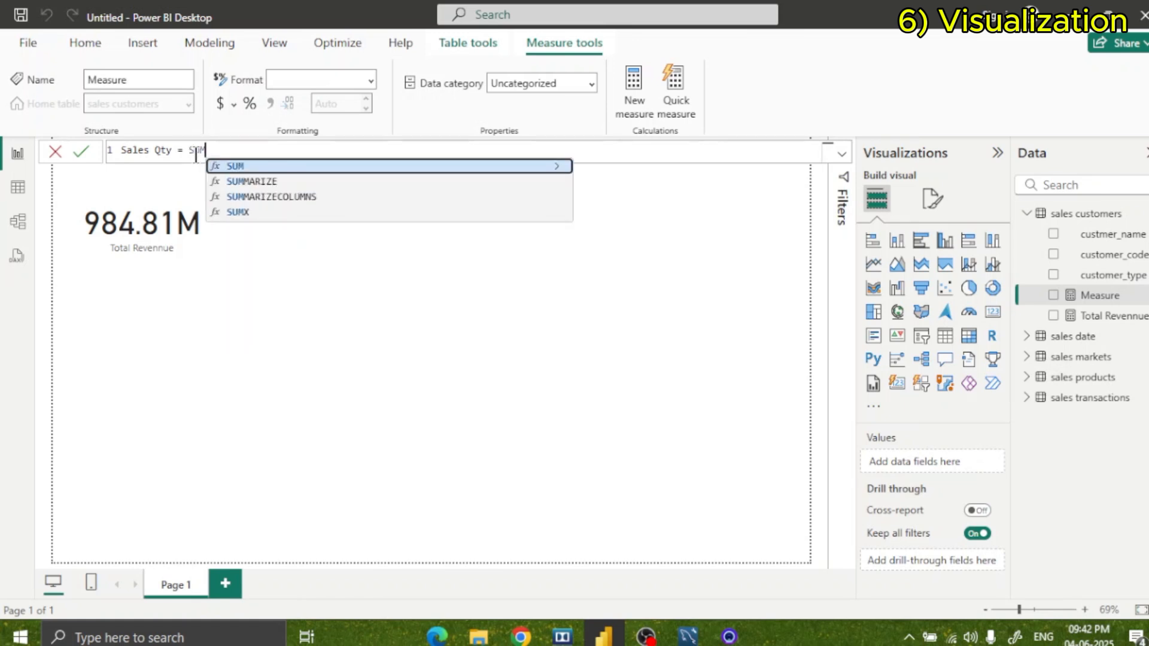
{"action": "type", "text": "('"}
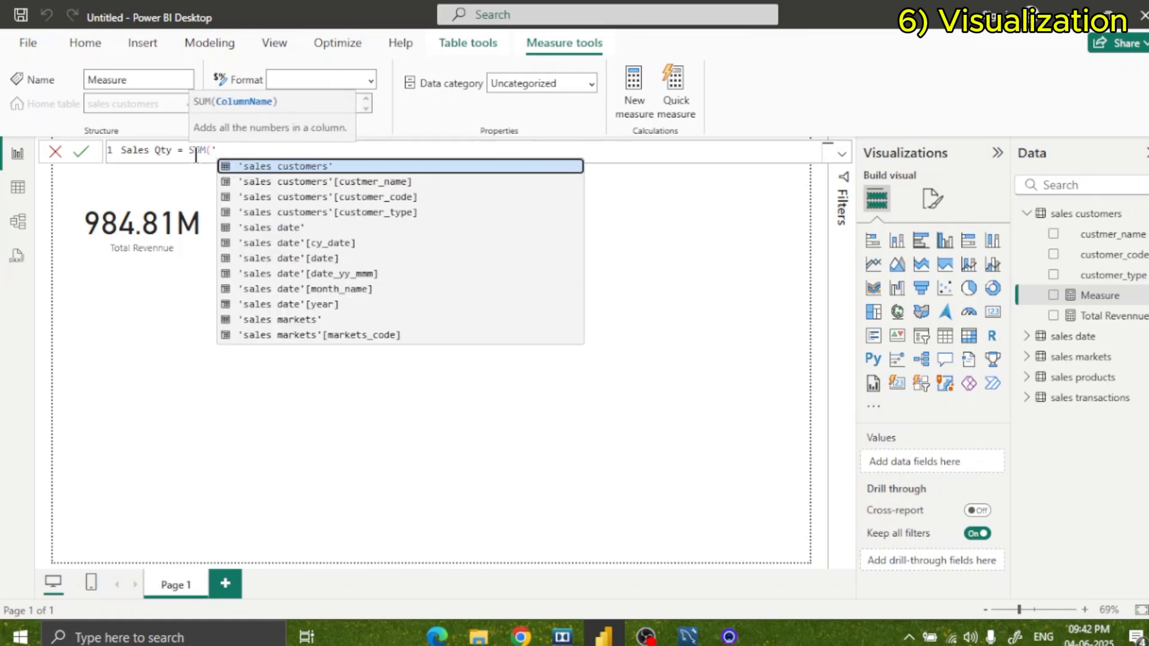
{"action": "type", "text": "sales"}
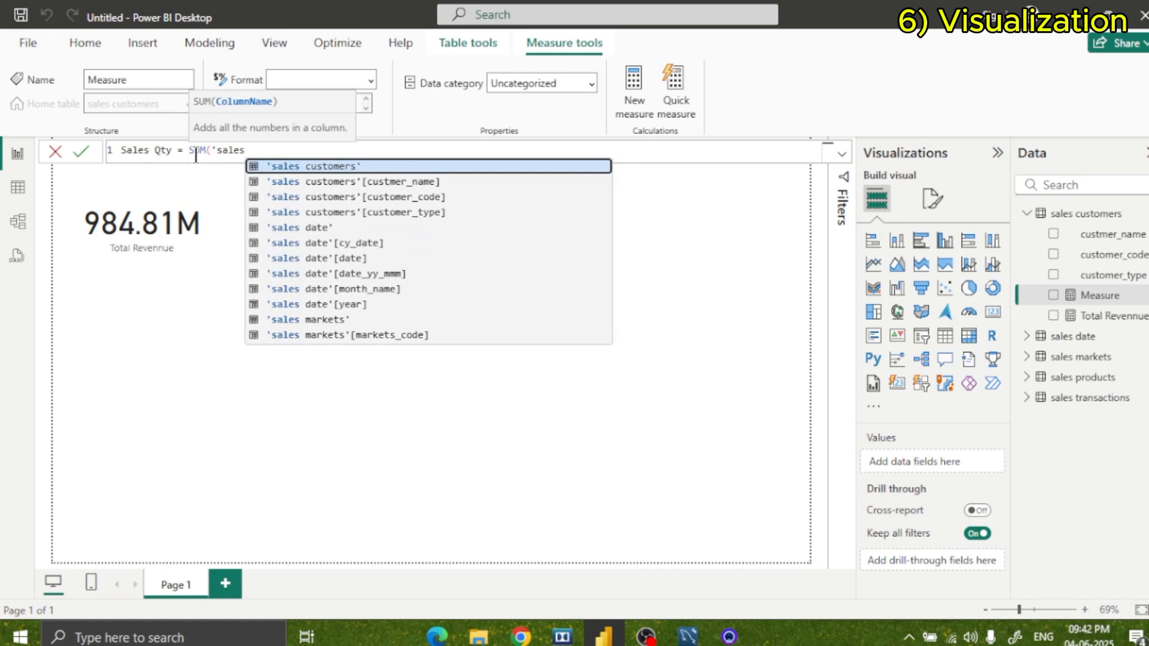
{"action": "type", "text": " tr"}
{"action": "key", "text": "Tab"}
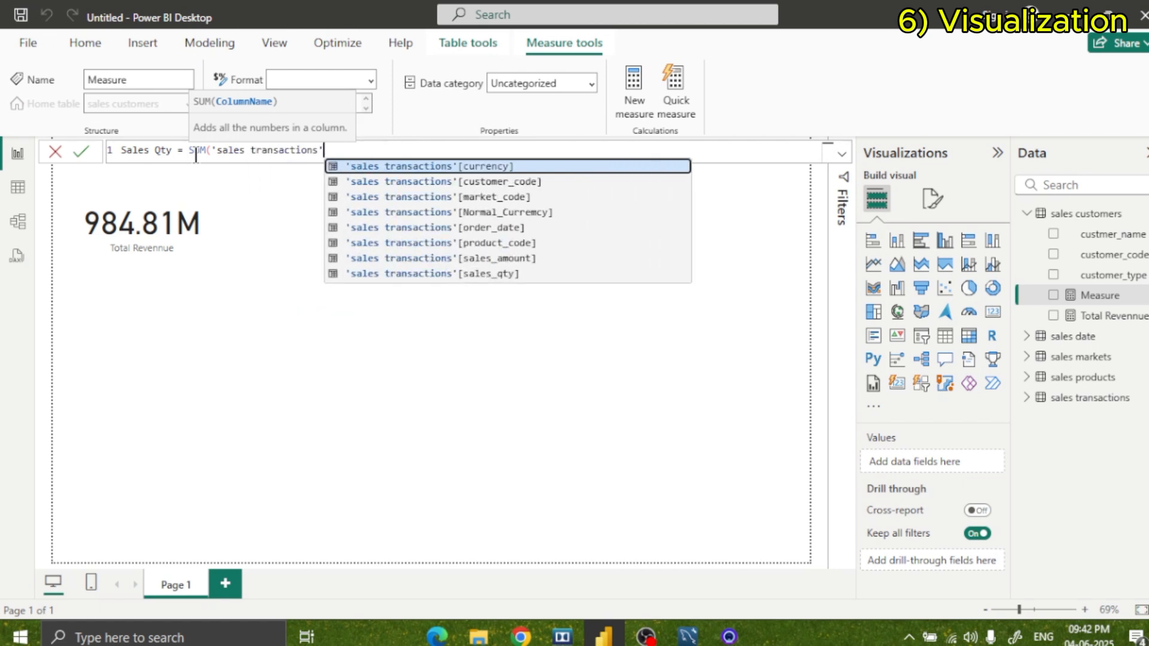
{"action": "type", "text": "[sale"}
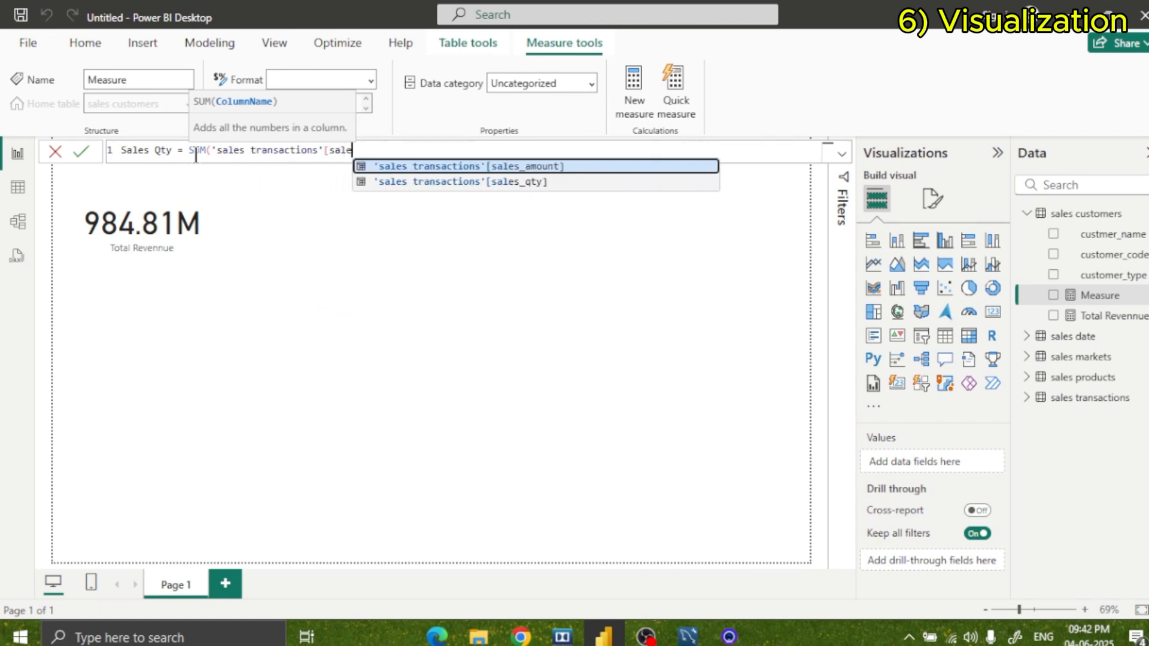
{"action": "key", "text": "Down"}
{"action": "key", "text": "Tab"}
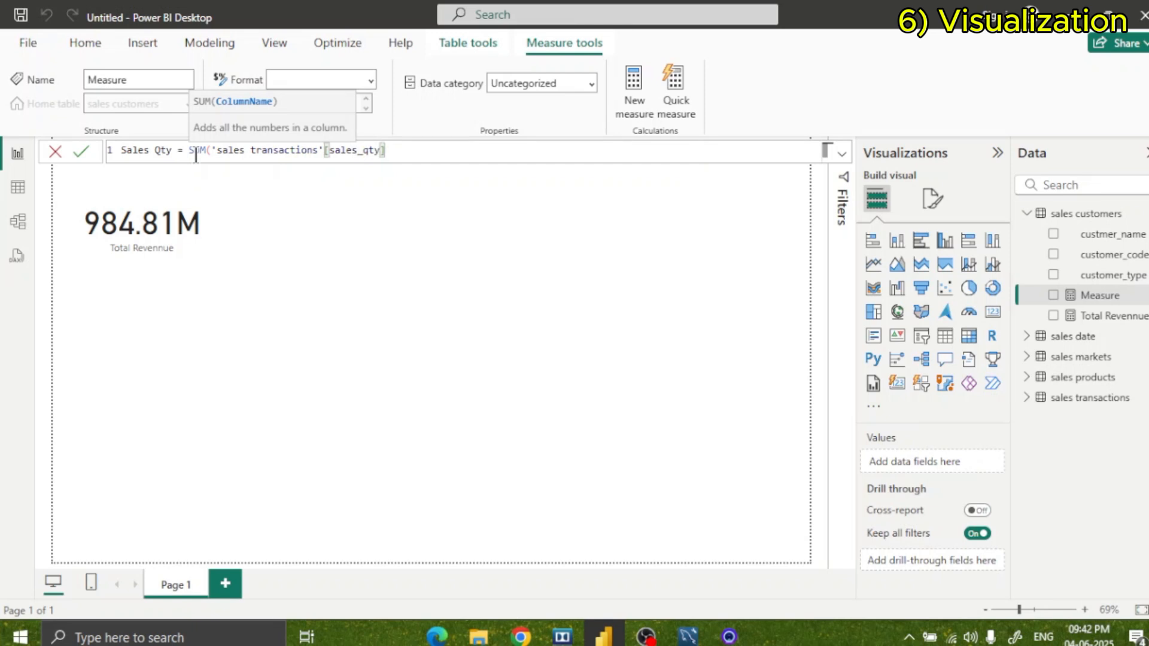
{"action": "type", "text": ")"}
{"action": "key", "text": "Return"}
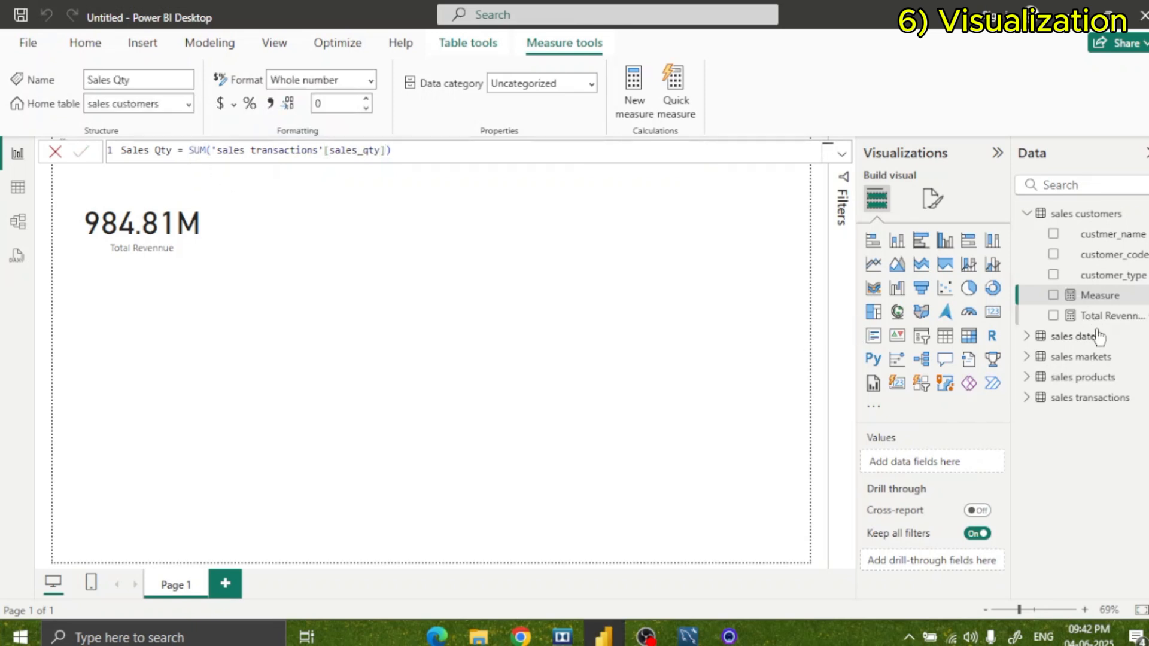
Add Sales Qty to the report page as a card visual and place it directly beside the Total Revennue card.
{"action": "left_click_drag", "start_coordinate": [1057, 297], "coordinate": [470, 249]}
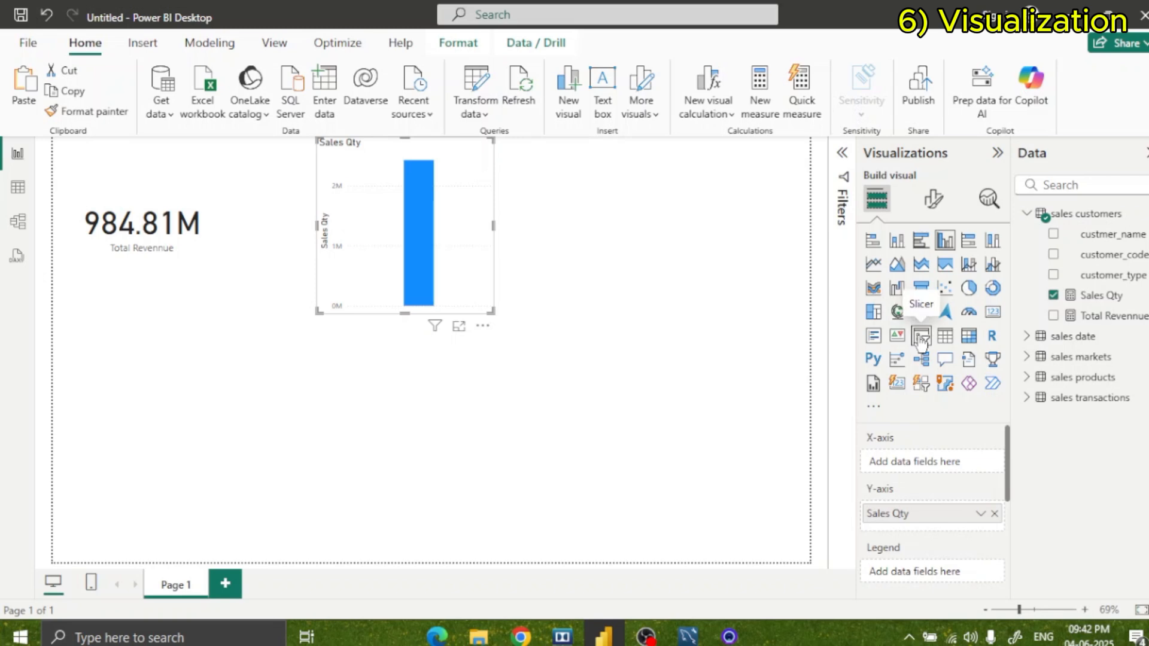
{"action": "left_click", "coordinate": [992, 312]}
{"action": "left_click_drag", "start_coordinate": [454, 268], "coordinate": [345, 264]}
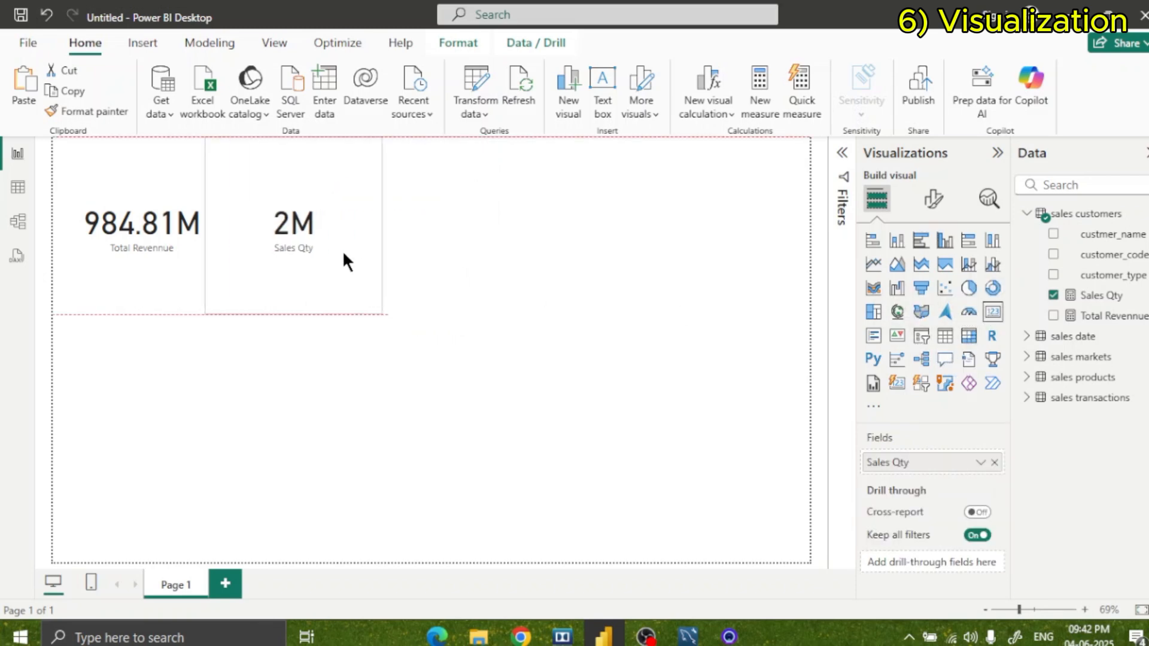
{"action": "left_click", "coordinate": [612, 293]}
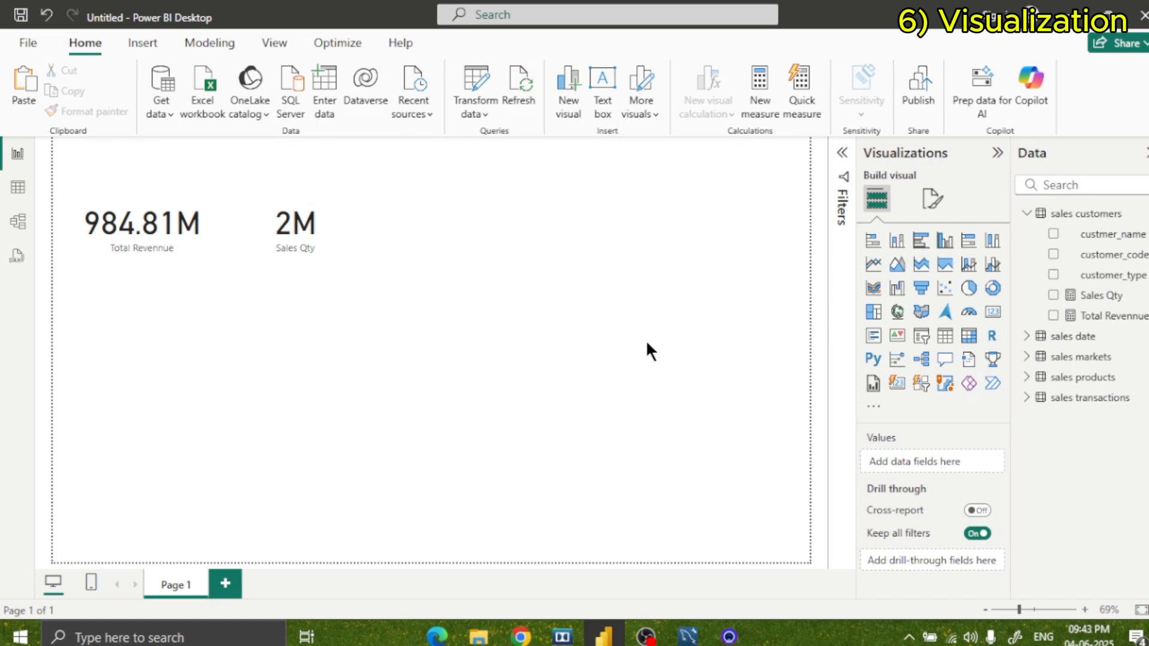
Set the page's canvas background colour to light yellow.
{"action": "left_click", "coordinate": [932, 199]}
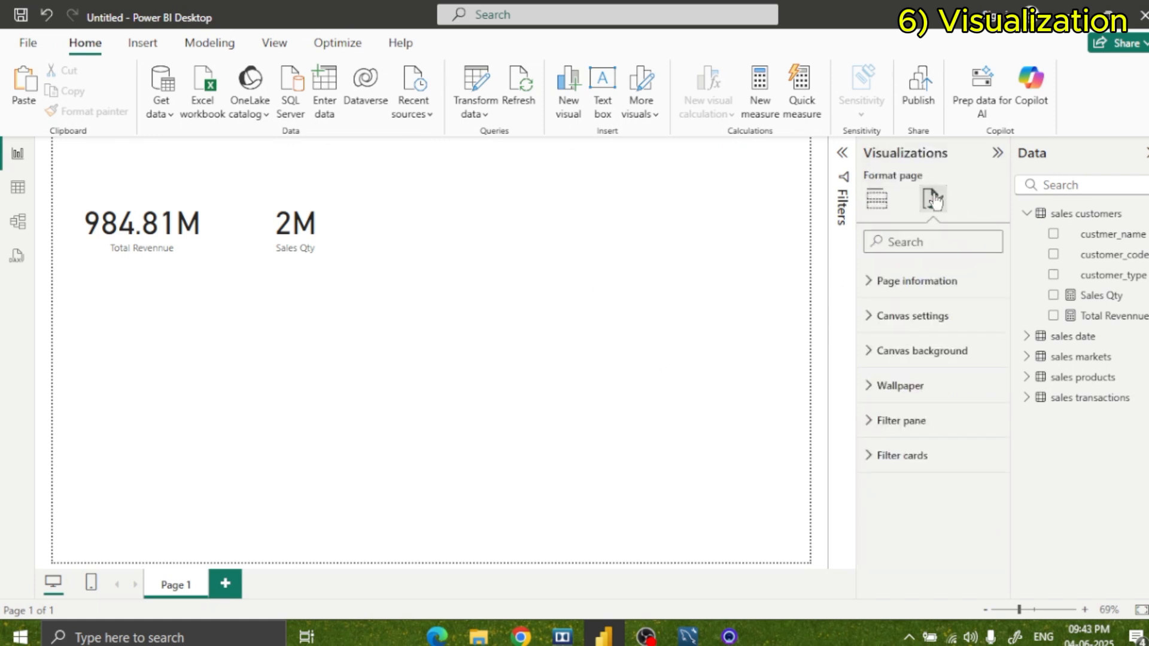
{"action": "left_click", "coordinate": [910, 351]}
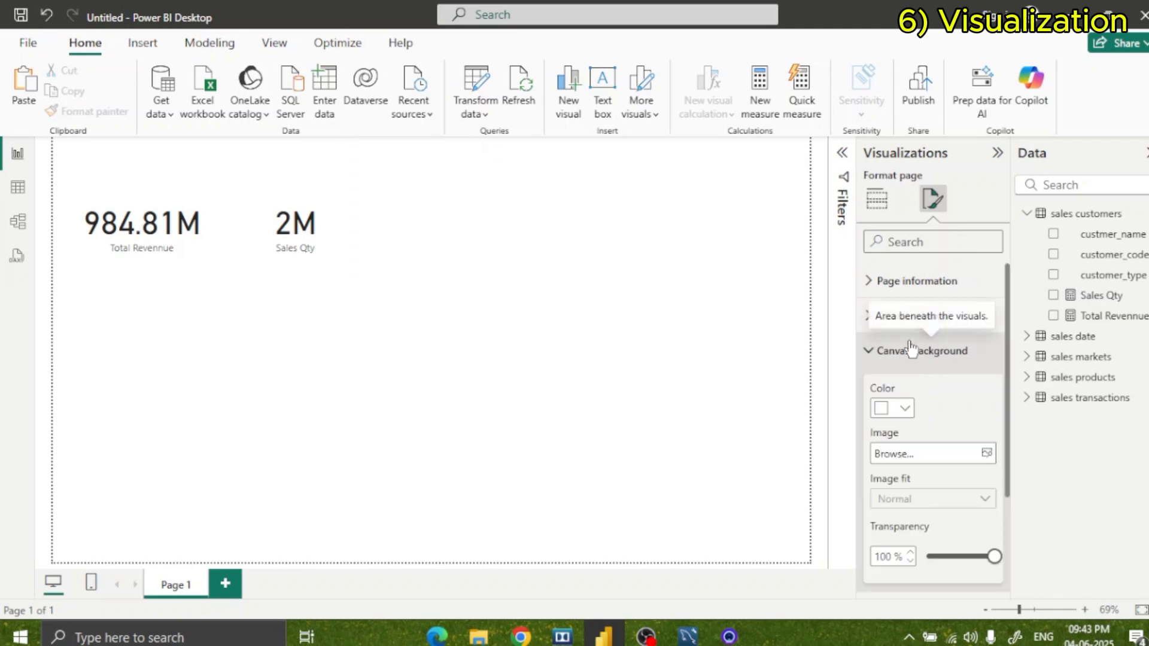
{"action": "left_click", "coordinate": [904, 409]}
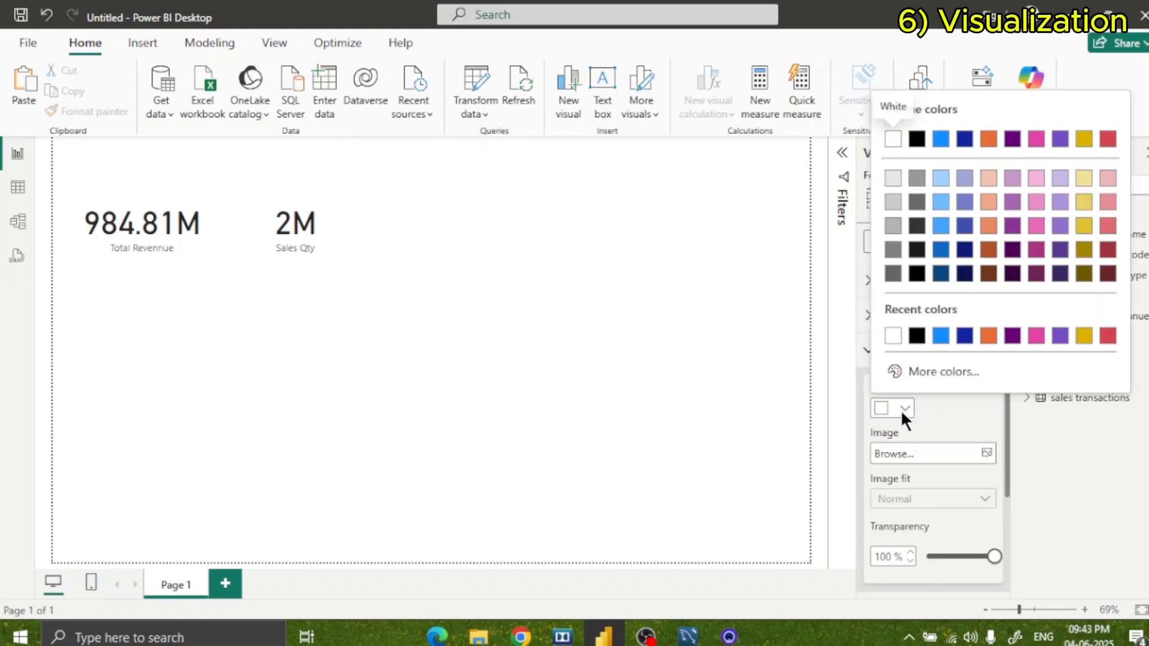
{"action": "left_click", "coordinate": [1083, 202]}
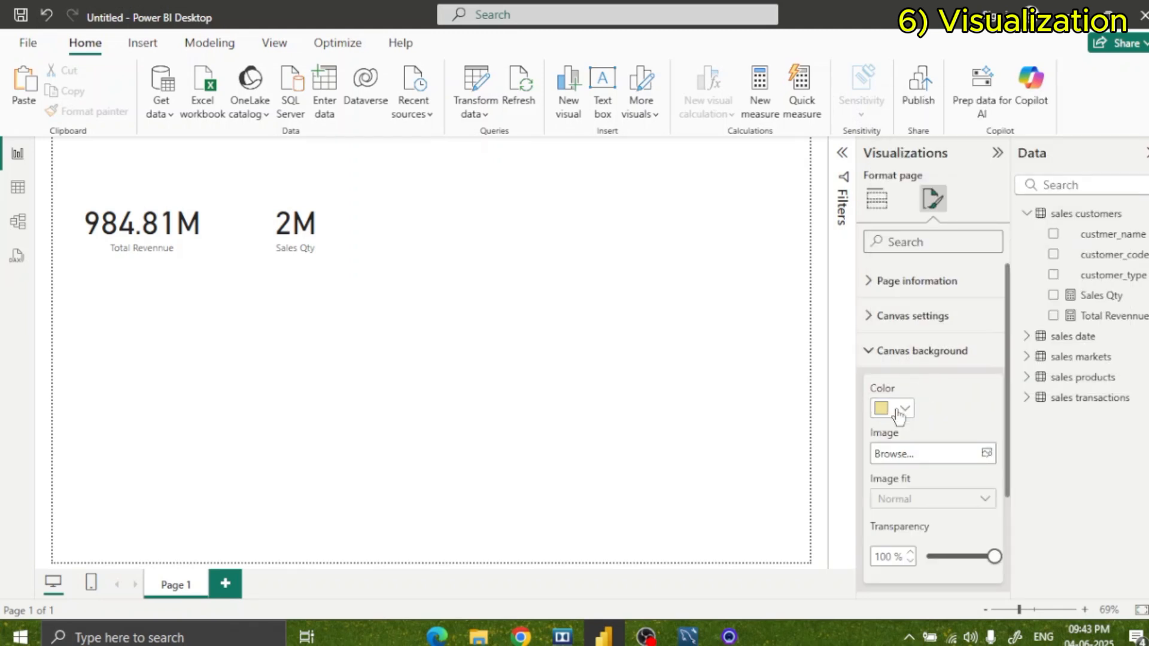
Set the page's wallpaper colour to the same light yellow as the canvas background.
{"action": "scroll", "coordinate": [896, 418], "scroll_direction": "down", "scroll_amount": 3}
{"action": "left_click", "coordinate": [900, 504]}
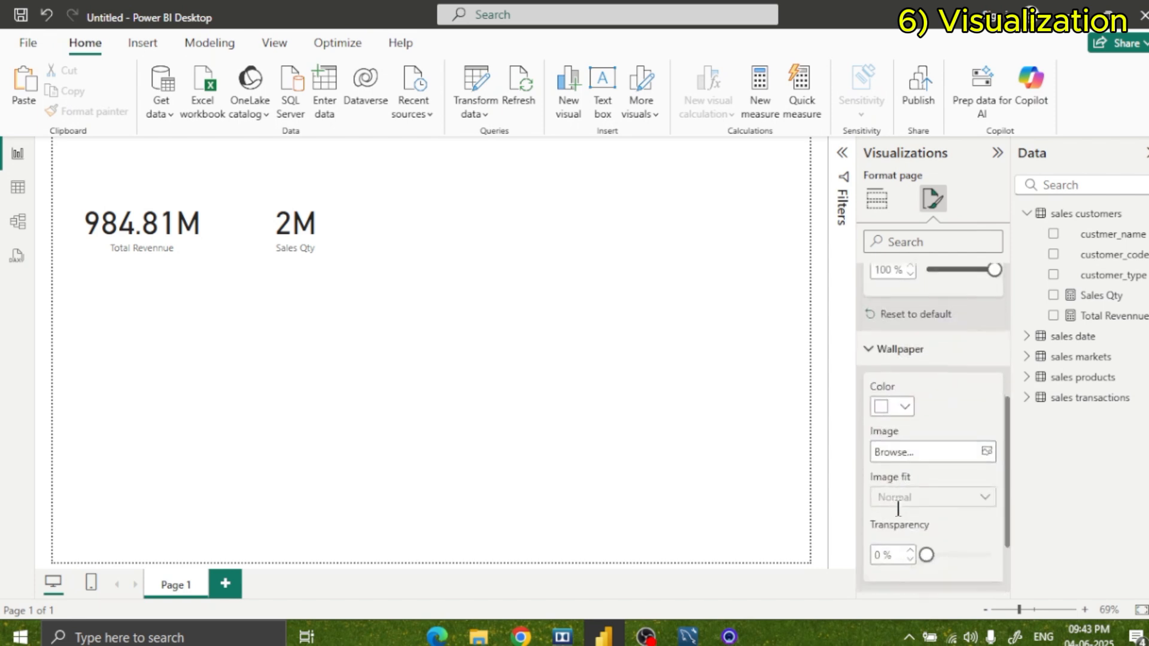
{"action": "scroll", "coordinate": [888, 419], "scroll_direction": "down", "scroll_amount": 1}
{"action": "left_click", "coordinate": [894, 392]}
{"action": "left_click", "coordinate": [893, 320]}
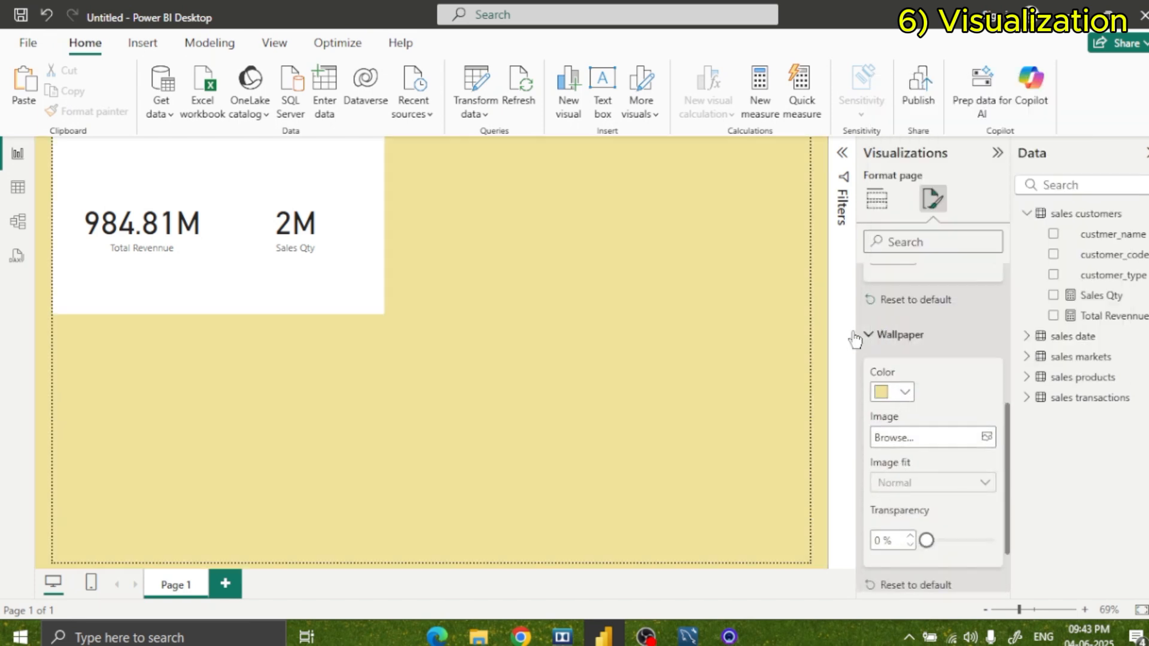
Move the Sales Qty card away from the Total Revennue card and shrink the Total Revennue card.
{"action": "left_click", "coordinate": [740, 350]}
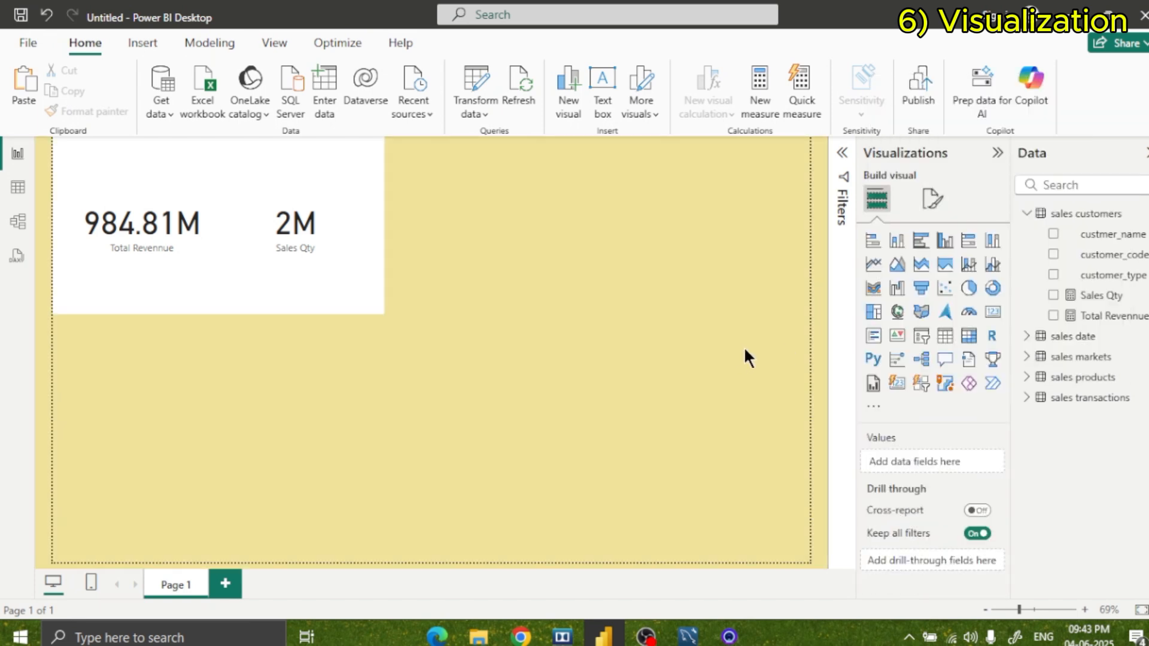
{"action": "left_click", "coordinate": [338, 285]}
{"action": "left_click", "coordinate": [187, 286]}
{"action": "left_click_drag", "start_coordinate": [317, 197], "coordinate": [353, 200]}
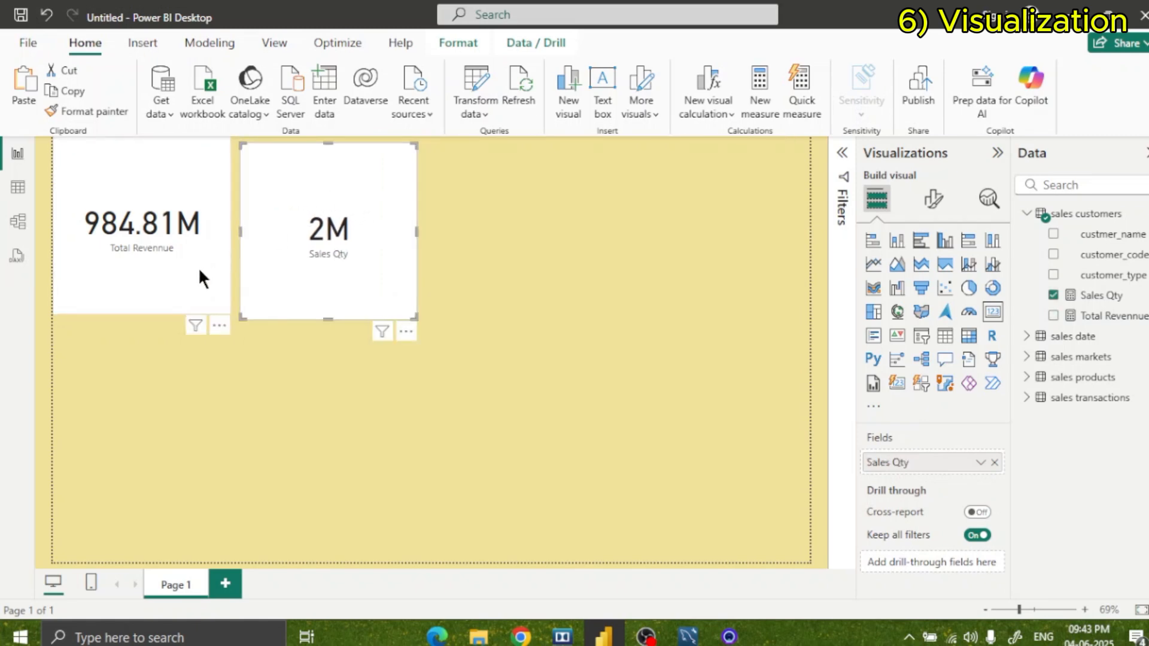
{"action": "left_click", "coordinate": [209, 293]}
{"action": "left_click_drag", "start_coordinate": [230, 313], "coordinate": [203, 260]}
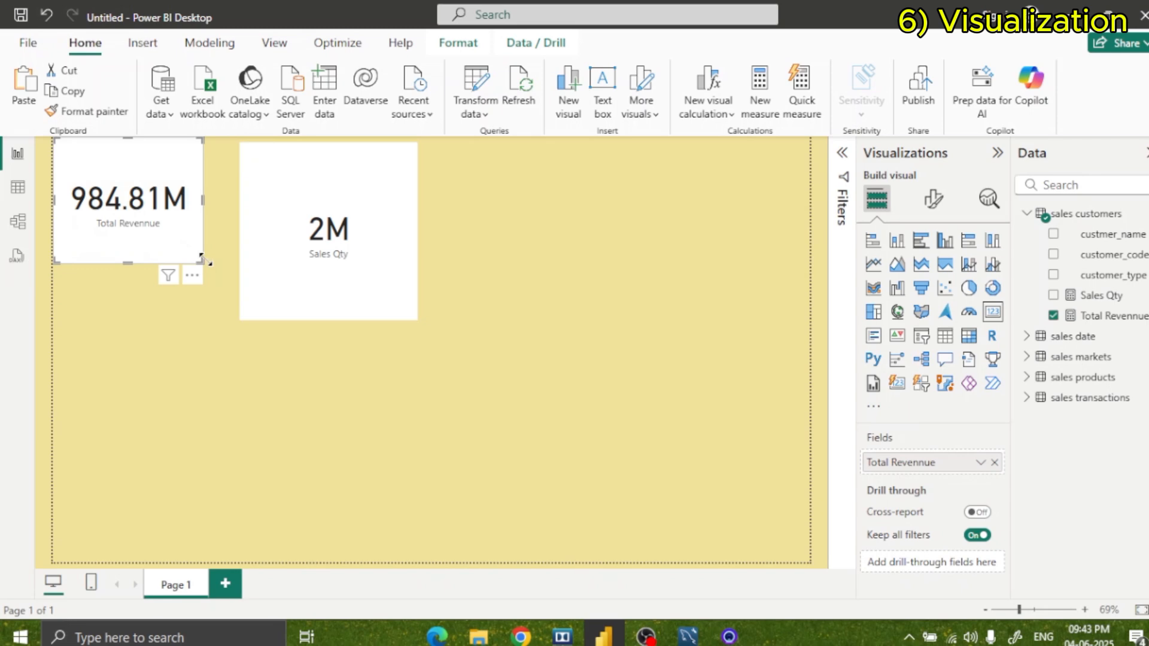
Shrink the Sales Qty card to the height of the Total Revennue card and place it beside that card with a narrow gap.
{"action": "left_click", "coordinate": [267, 241]}
{"action": "left_click_drag", "start_coordinate": [413, 313], "coordinate": [363, 264]}
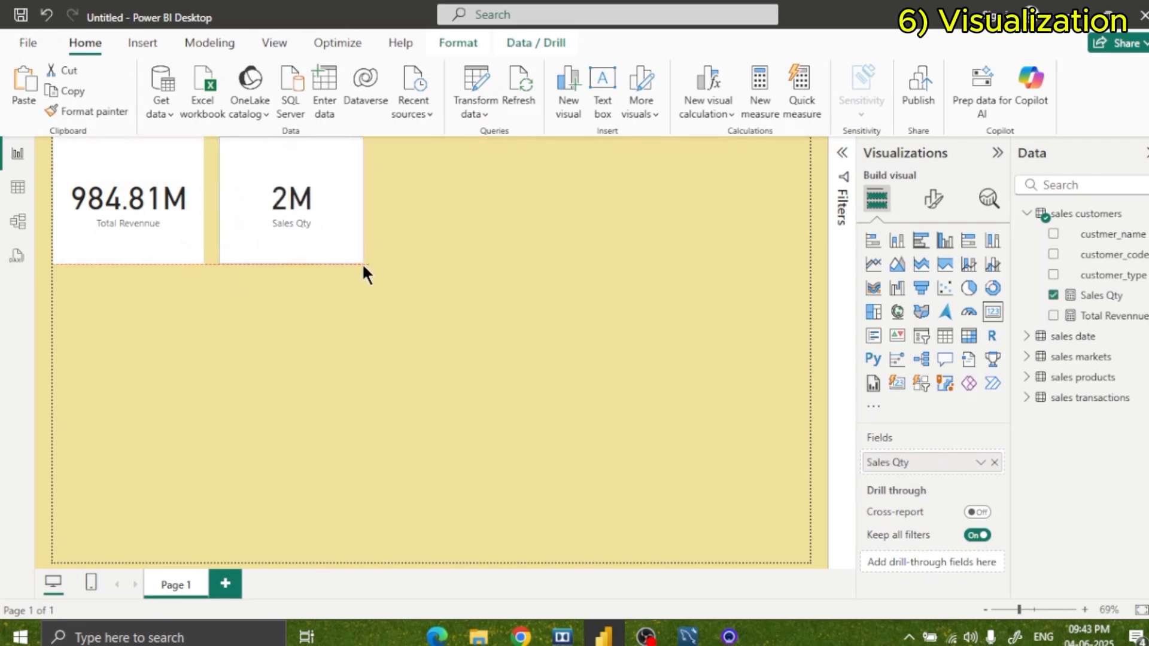
{"action": "left_click", "coordinate": [440, 245]}
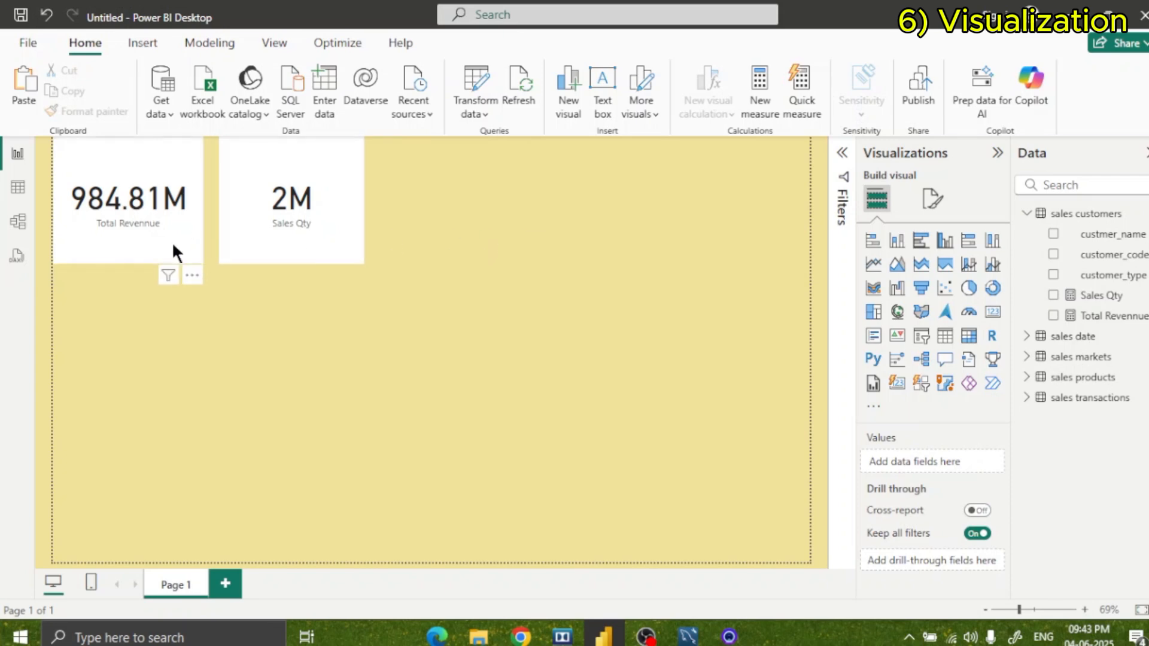
{"action": "left_click_drag", "start_coordinate": [232, 231], "coordinate": [225, 231]}
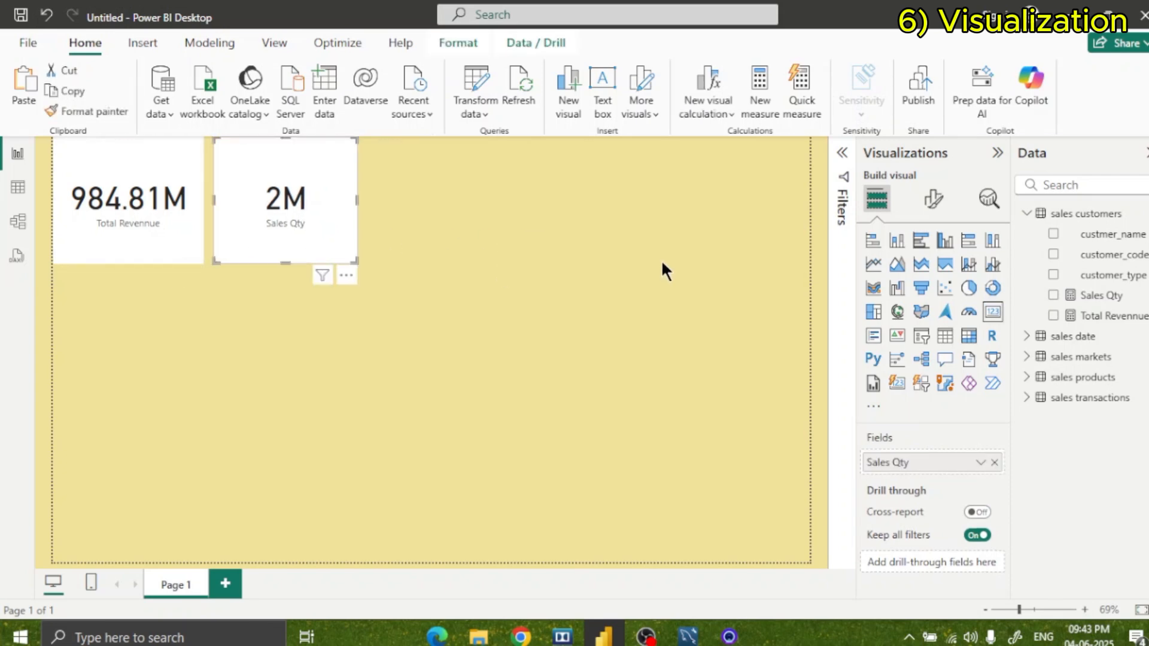
{"action": "left_click", "coordinate": [661, 259]}
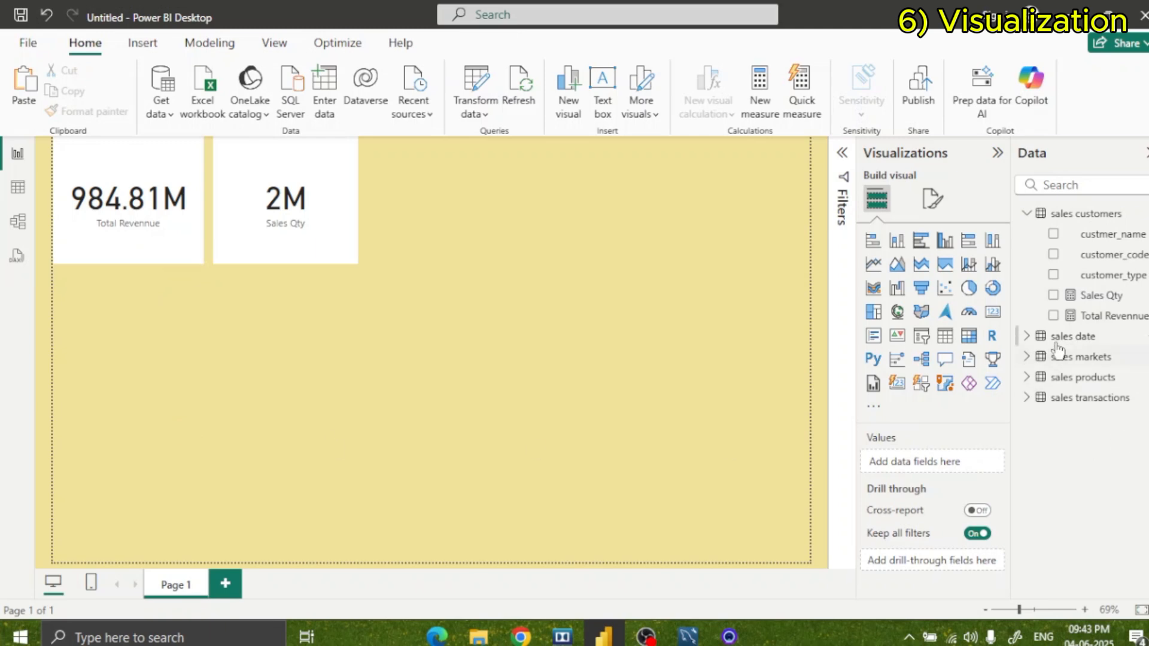
Look through the date, markets and transactions table fields and add Total Revennue as a new chart below the Total Revennue card.
{"action": "left_click", "coordinate": [1027, 336]}
{"action": "left_click", "coordinate": [1026, 336]}
{"action": "left_click", "coordinate": [1031, 399]}
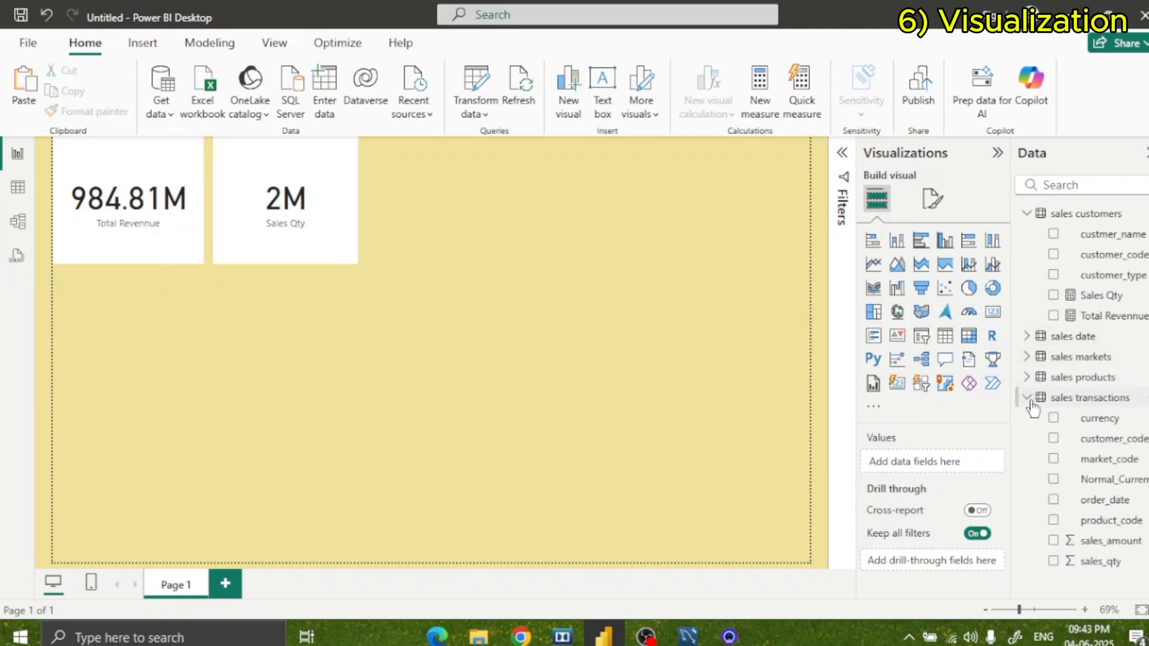
{"action": "left_click", "coordinate": [1027, 357]}
{"action": "left_click", "coordinate": [1027, 356]}
{"action": "left_click", "coordinate": [1027, 337]}
{"action": "left_click", "coordinate": [1027, 338]}
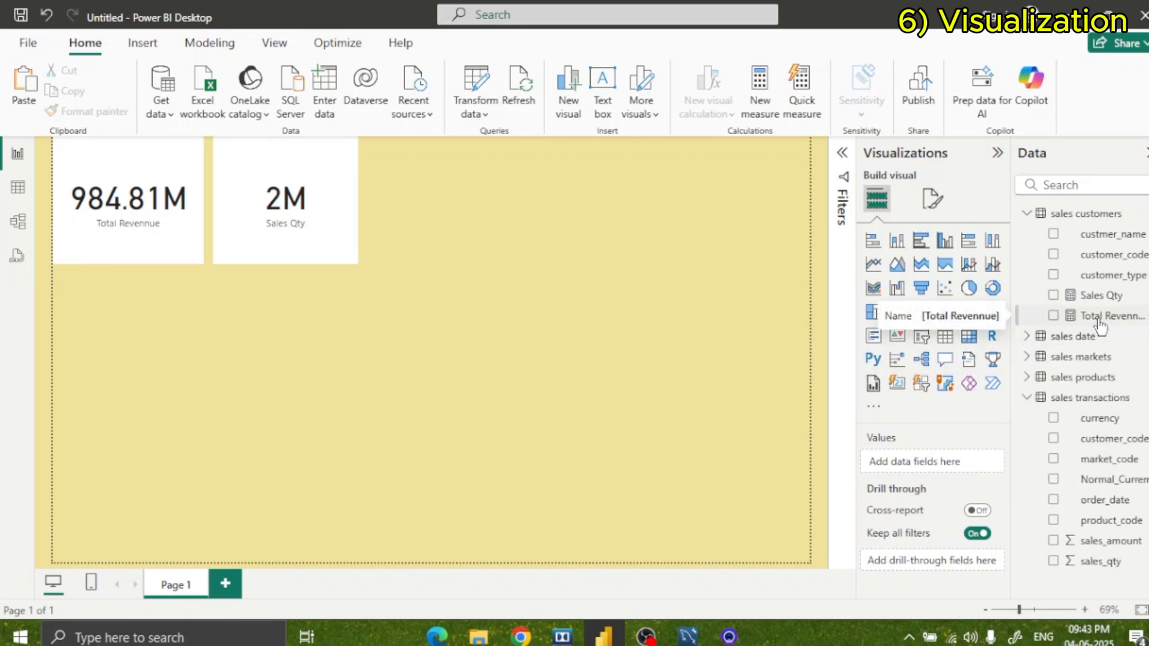
{"action": "left_click_drag", "start_coordinate": [1100, 323], "coordinate": [150, 427]}
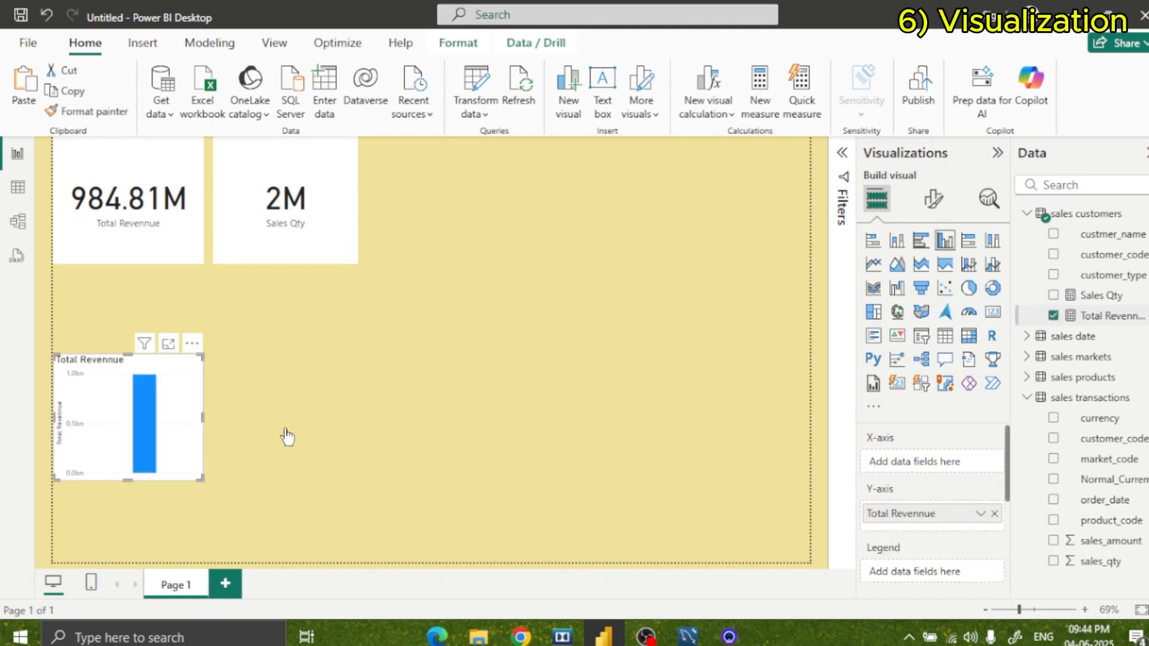
{"action": "scroll", "coordinate": [907, 515], "scroll_direction": "down", "scroll_amount": 5}
{"action": "scroll", "coordinate": [910, 520], "scroll_direction": "up", "scroll_amount": 5}
Plot the new chart by custmer_name as a stacked bar chart and stretch it to fill the height below the card.
{"action": "left_click_drag", "start_coordinate": [1108, 234], "coordinate": [914, 464]}
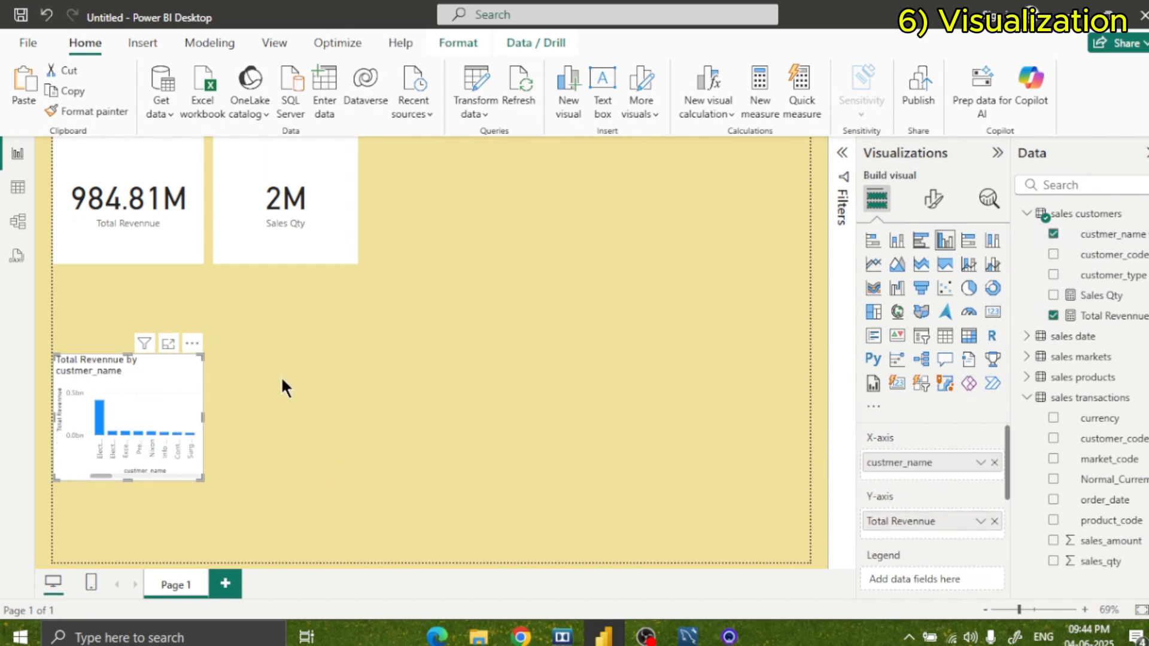
{"action": "left_click", "coordinate": [873, 239]}
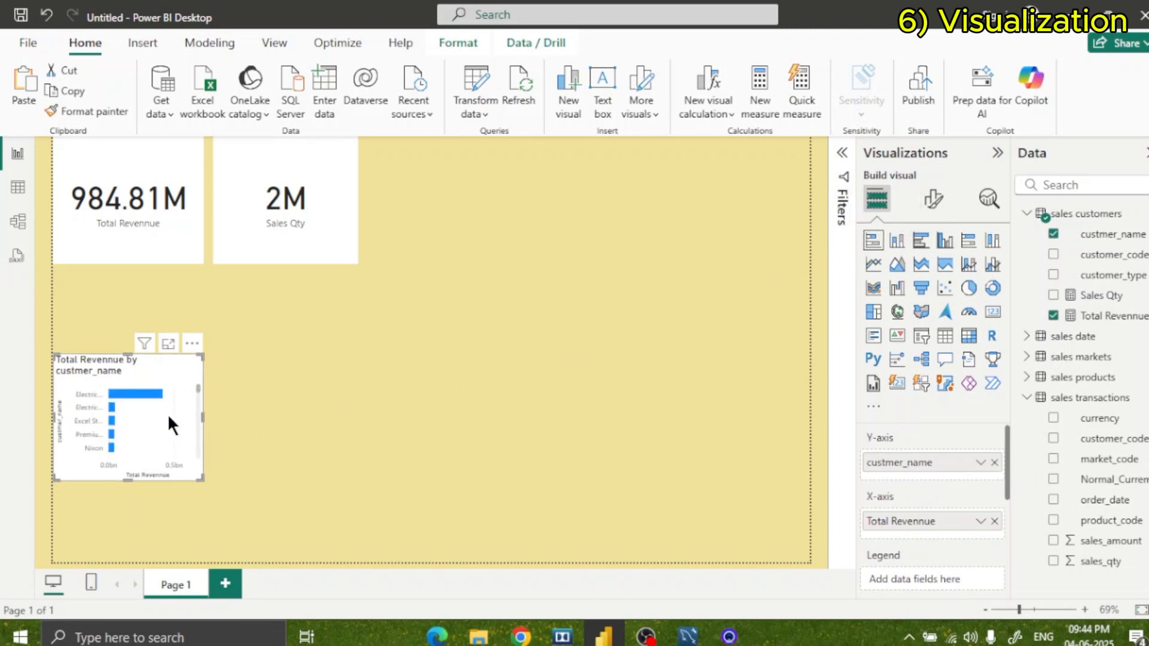
{"action": "left_click_drag", "start_coordinate": [145, 354], "coordinate": [160, 271]}
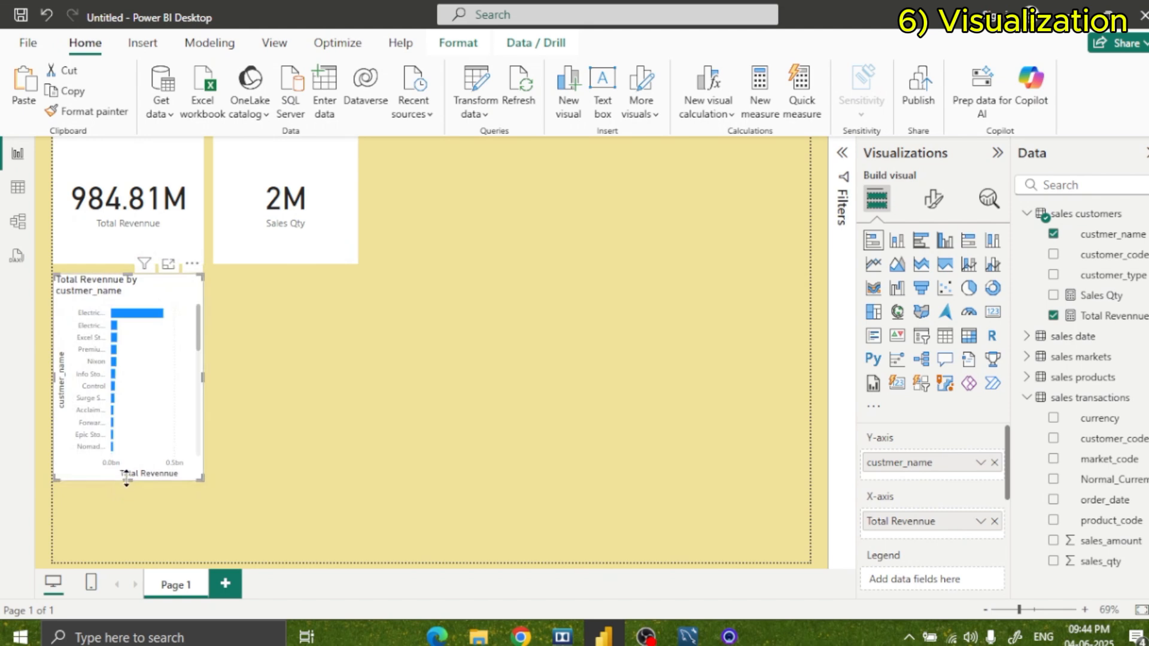
{"action": "left_click_drag", "start_coordinate": [125, 480], "coordinate": [128, 548]}
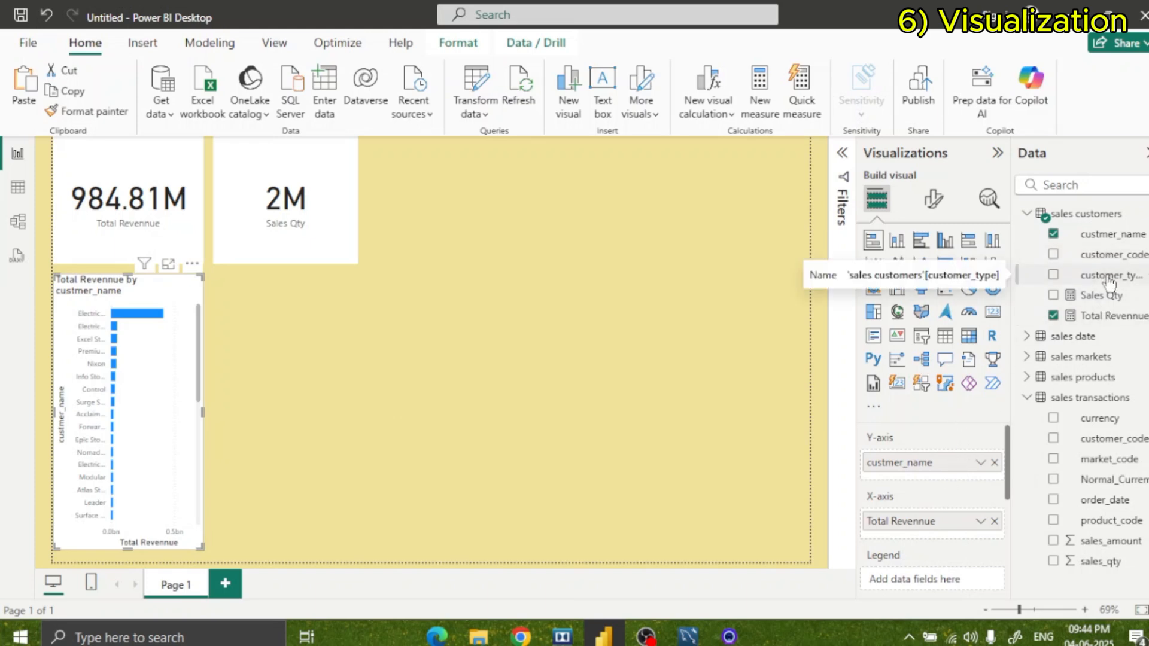
Try customer_type and customer_code in turn as the bar chart's Y-axis field, and return the axis to custmer_name.
{"action": "left_click_drag", "start_coordinate": [1110, 282], "coordinate": [948, 478]}
{"action": "left_click", "coordinate": [994, 463]}
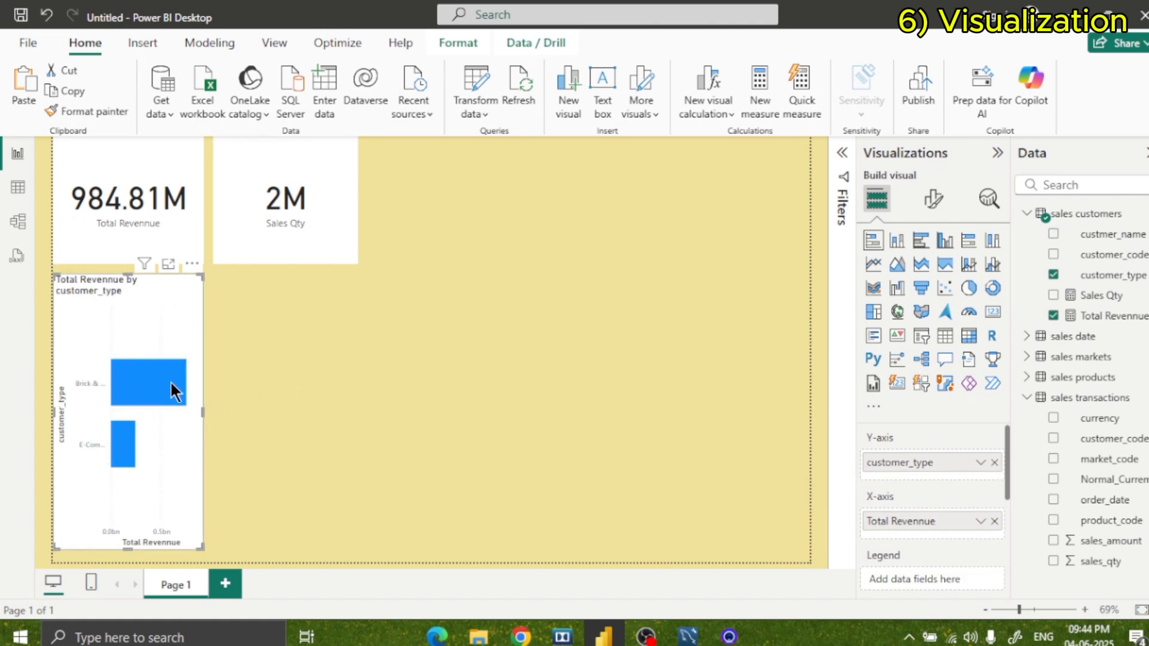
{"action": "mouse_move", "coordinate": [172, 384]}
{"action": "mouse_move", "coordinate": [124, 450]}
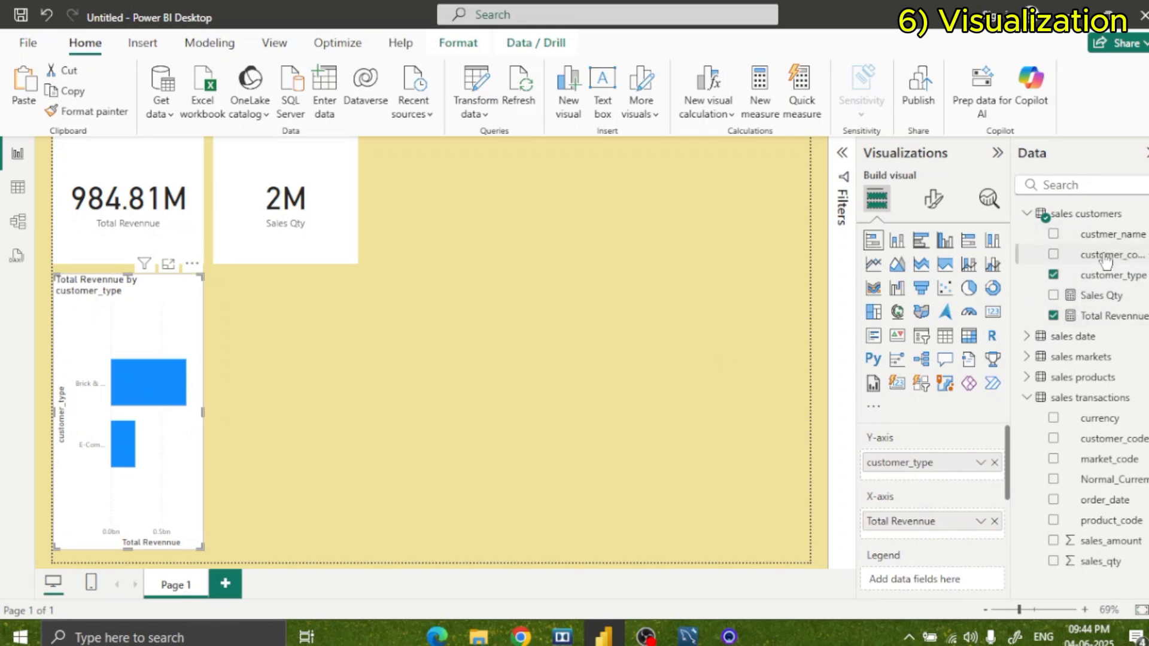
{"action": "left_click_drag", "start_coordinate": [1104, 256], "coordinate": [962, 463]}
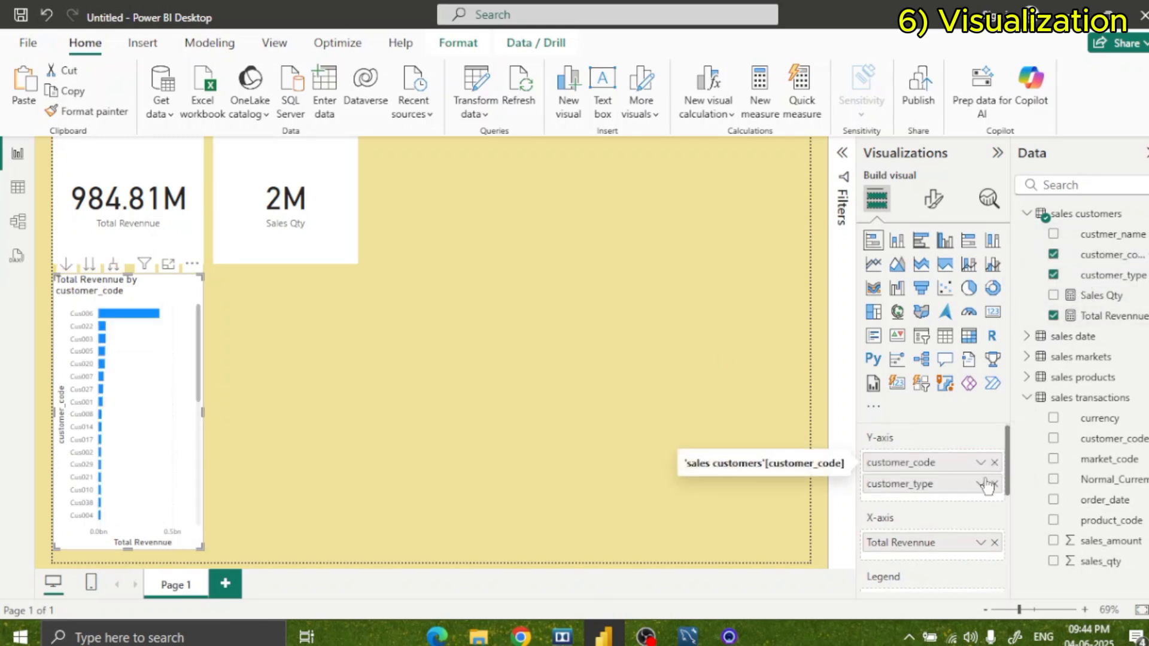
{"action": "left_click", "coordinate": [994, 484]}
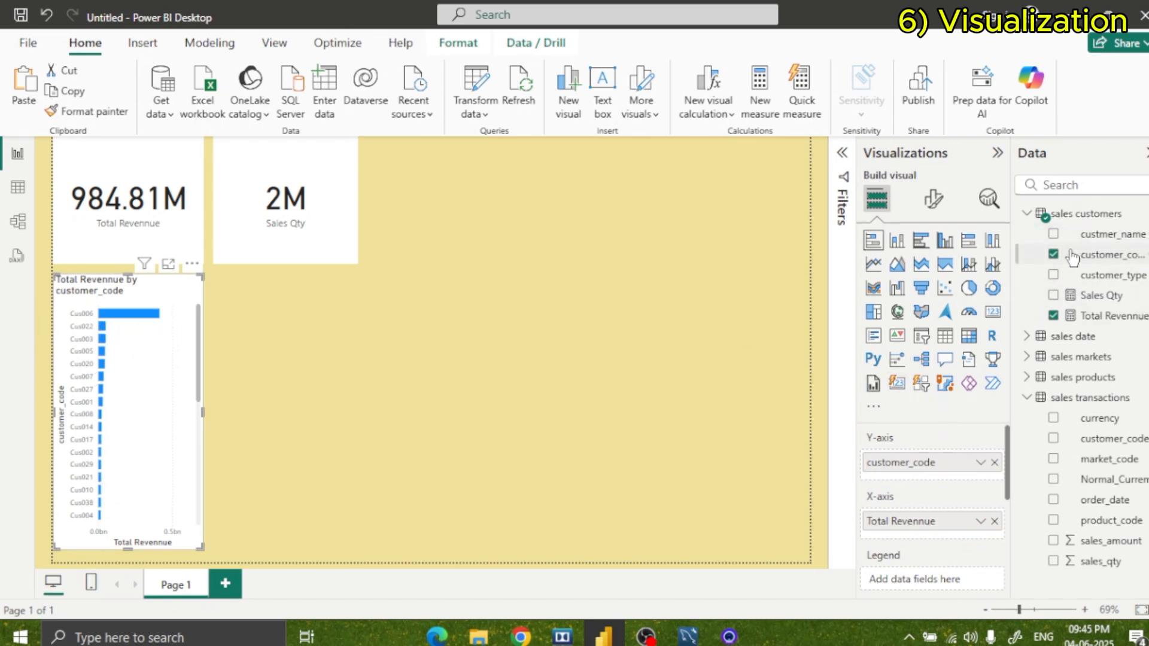
{"action": "left_click_drag", "start_coordinate": [1107, 254], "coordinate": [950, 471]}
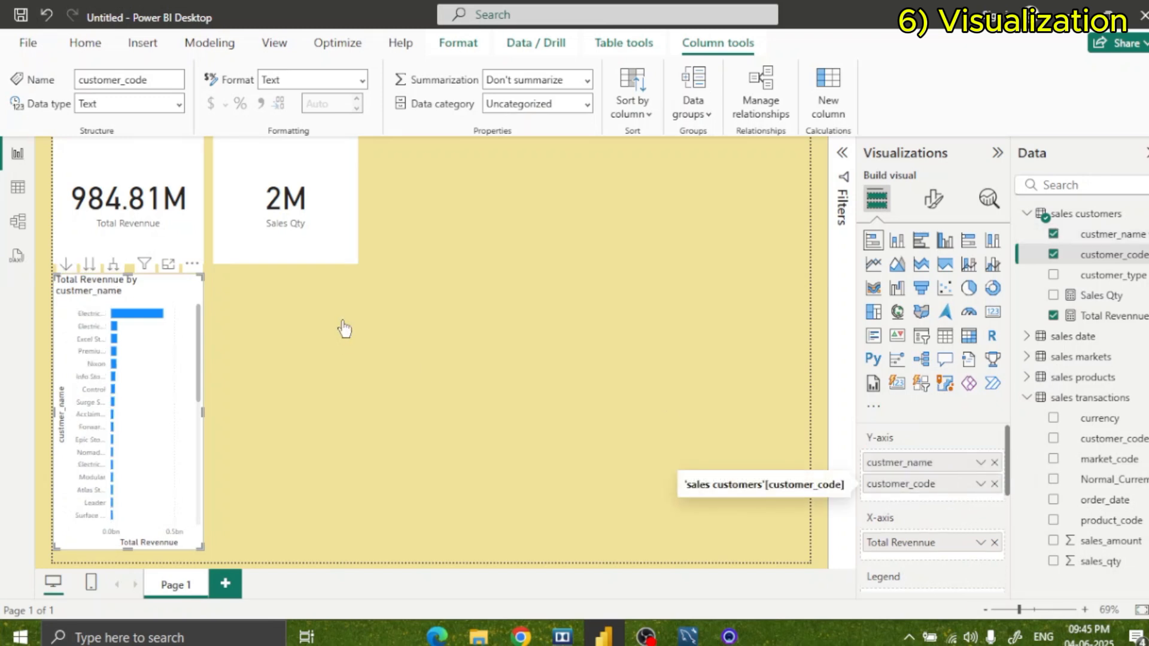
{"action": "left_click", "coordinate": [993, 482]}
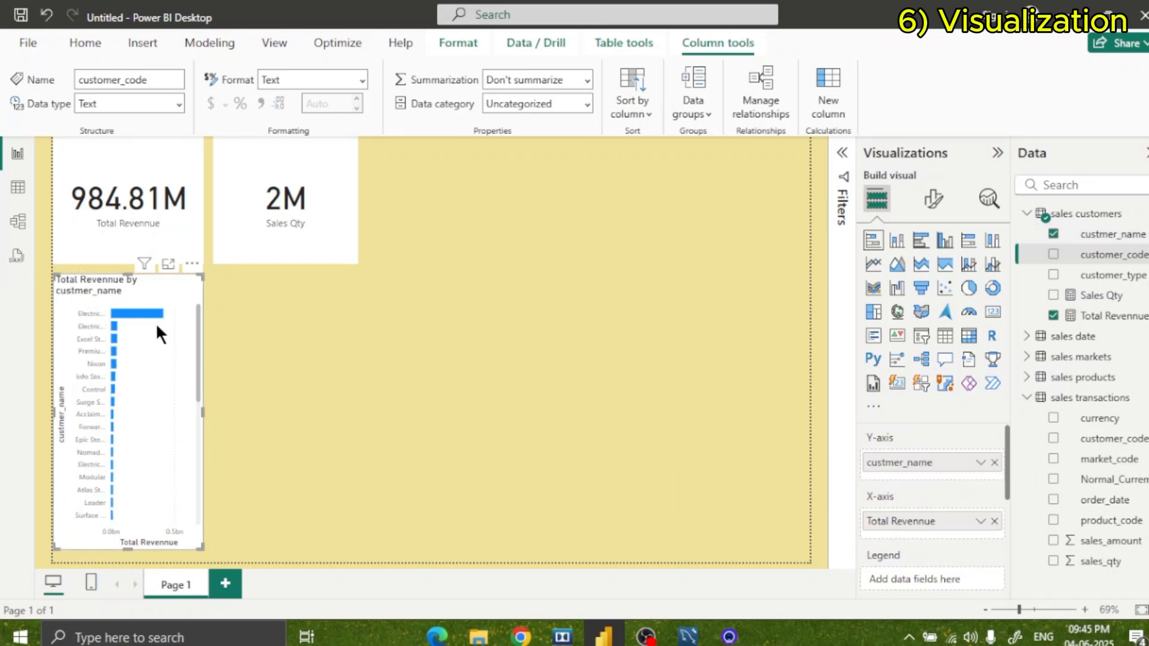
{"action": "left_click", "coordinate": [351, 359]}
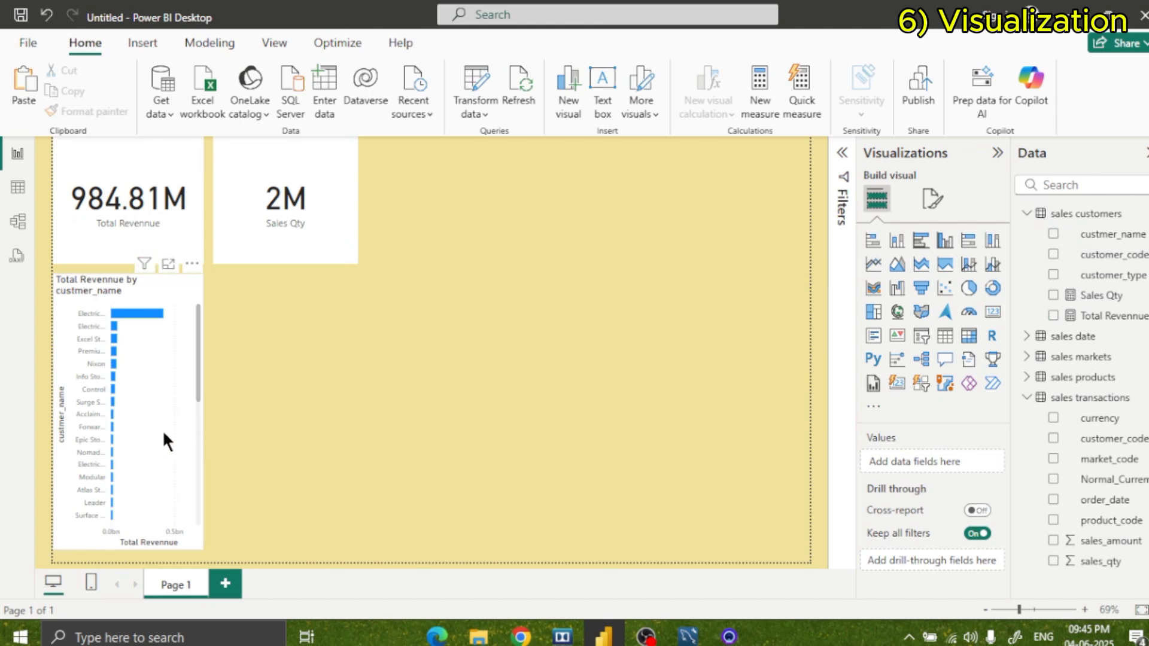
Check how both cards respond when different customers' bars are selected in the revenue chart, and clear the selection.
{"action": "left_click", "coordinate": [160, 313]}
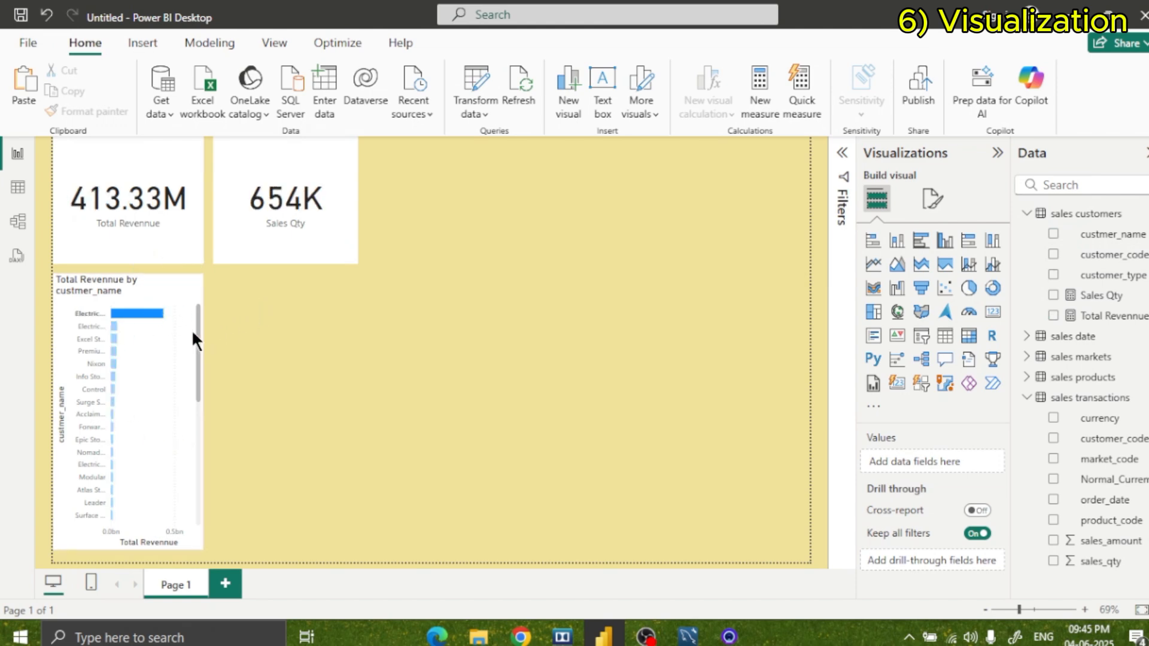
{"action": "left_click", "coordinate": [113, 326]}
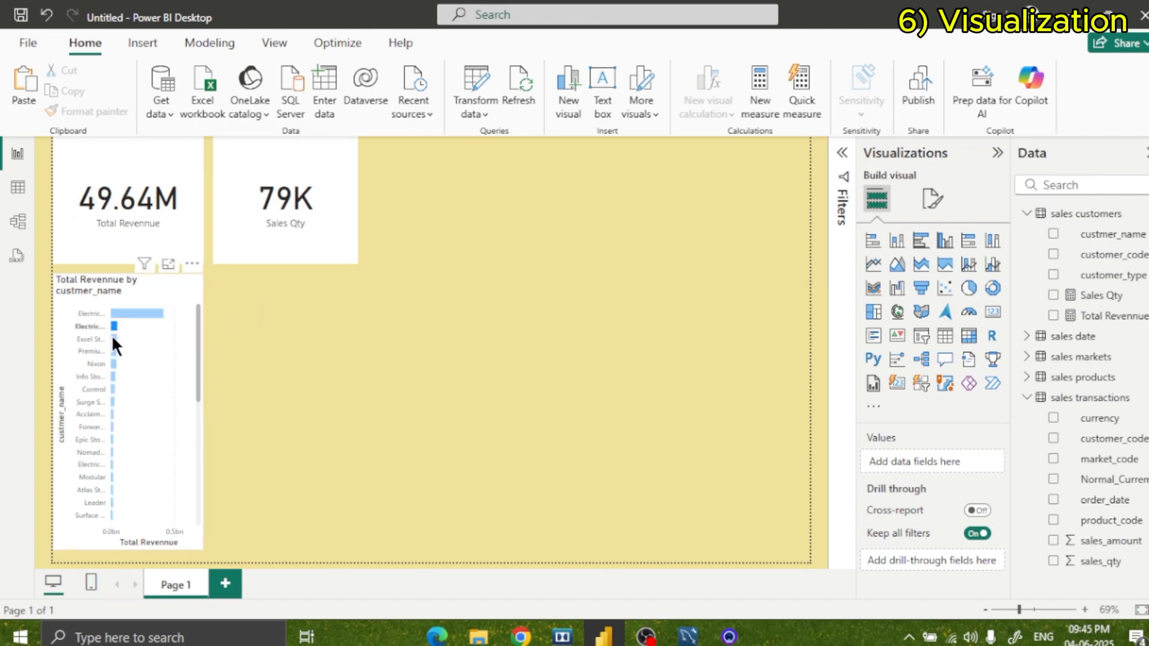
{"action": "left_click", "coordinate": [113, 336]}
{"action": "left_click", "coordinate": [113, 350]}
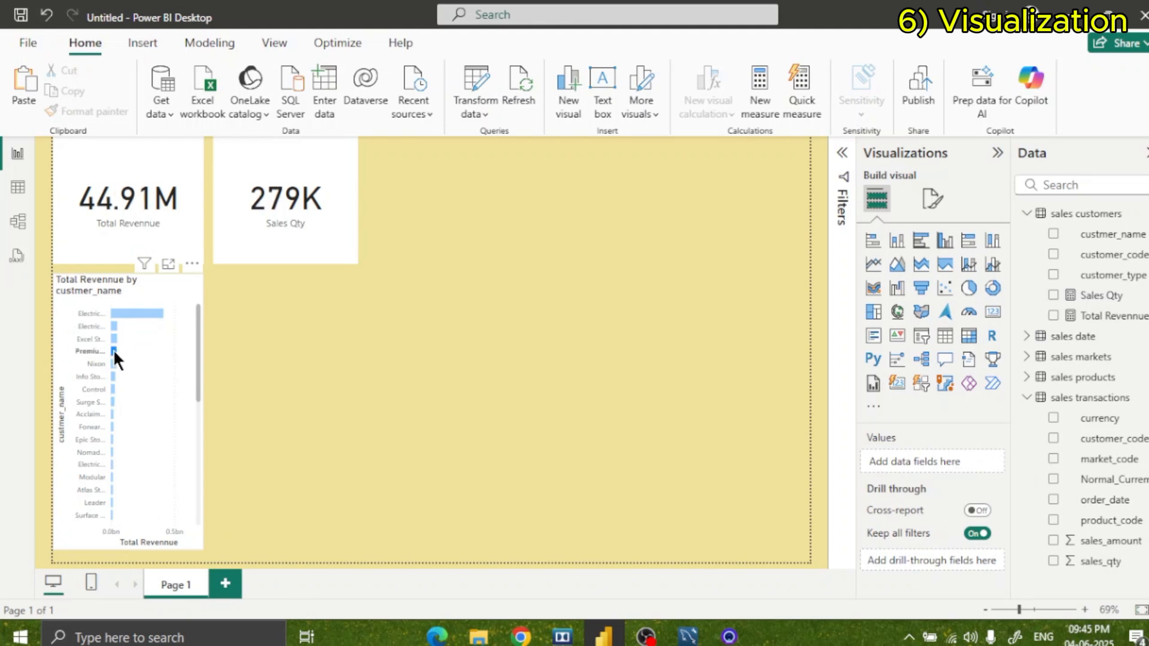
{"action": "left_click", "coordinate": [106, 400]}
{"action": "left_click", "coordinate": [120, 311]}
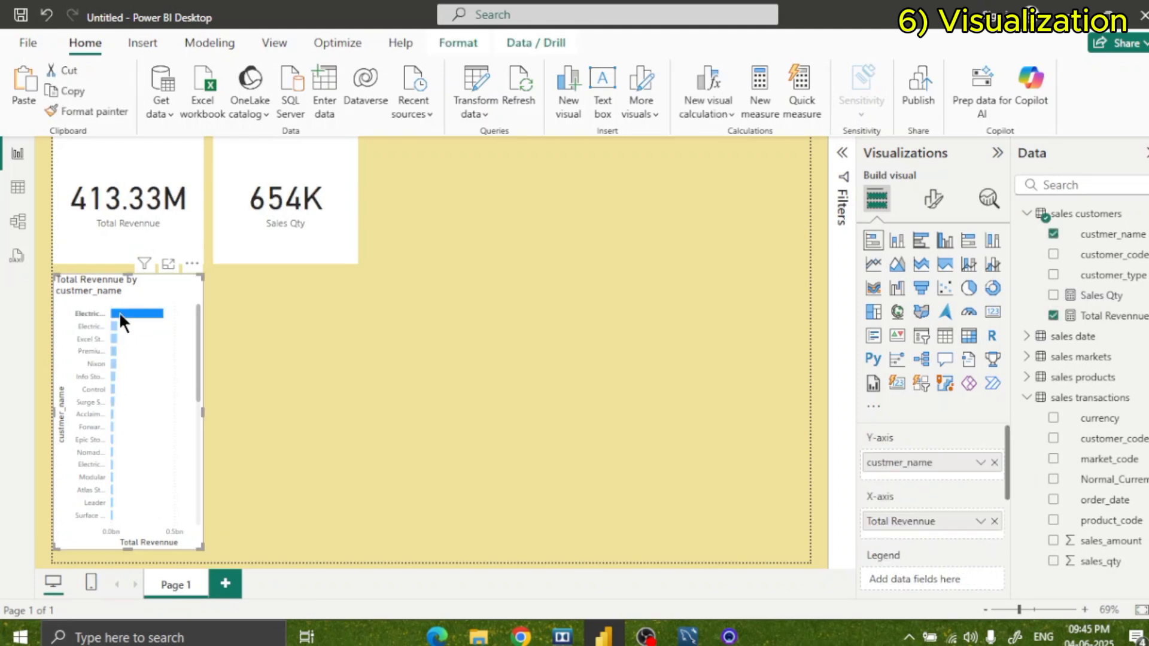
{"action": "left_click", "coordinate": [357, 323]}
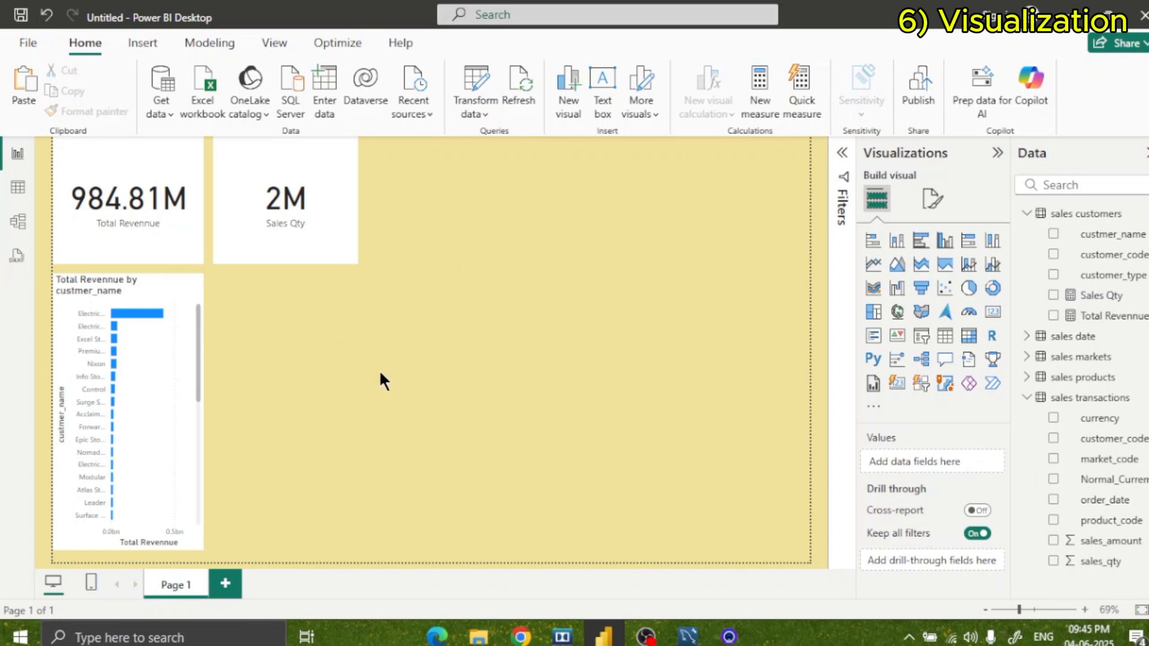
Duplicate the Total Revennue by custmer_name chart and align the copy beside the original, below the Sales Qty card.
{"action": "left_click", "coordinate": [132, 389]}
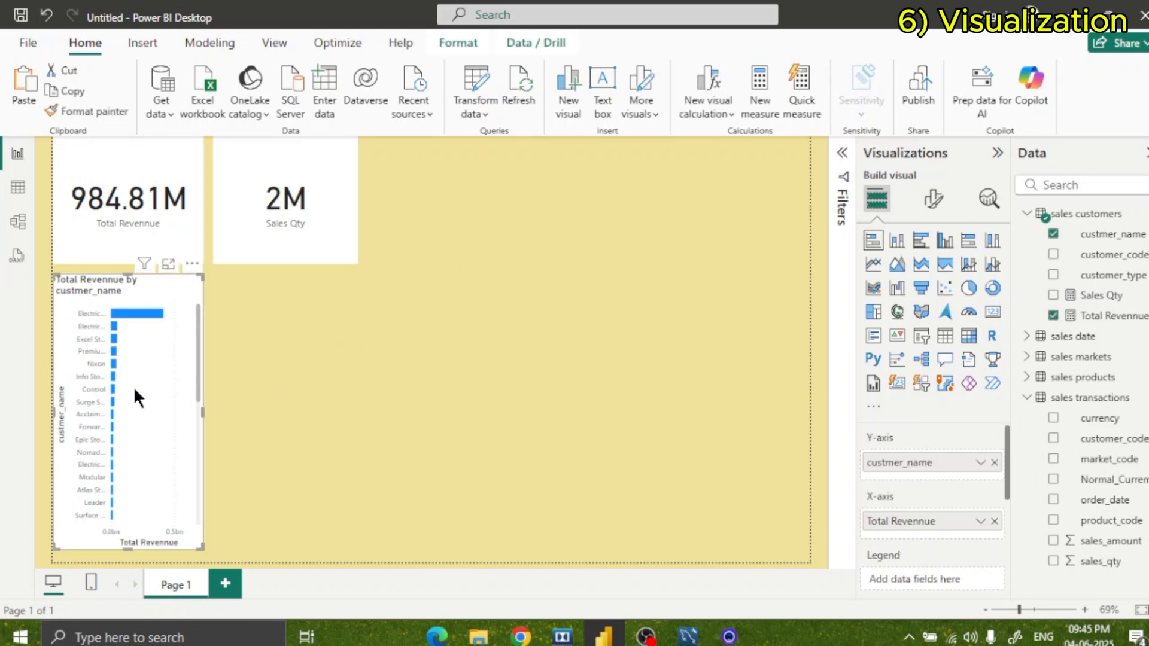
{"action": "left_click", "coordinate": [334, 363]}
{"action": "left_click_drag", "start_coordinate": [137, 365], "coordinate": [143, 370]}
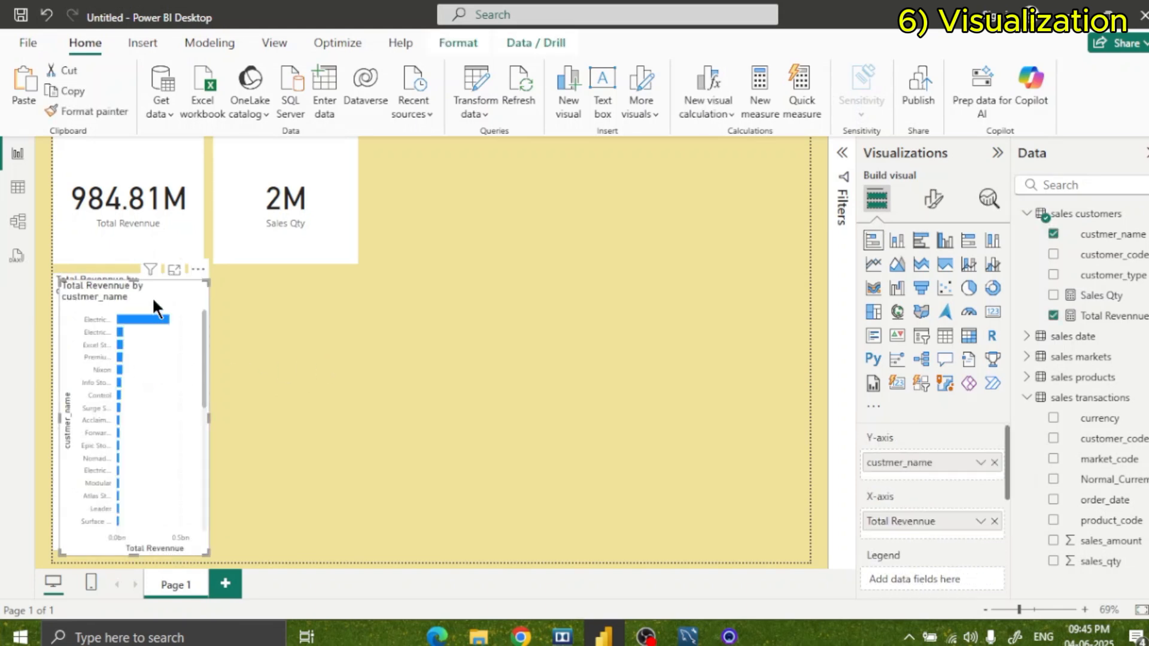
{"action": "left_click_drag", "start_coordinate": [152, 296], "coordinate": [314, 292]}
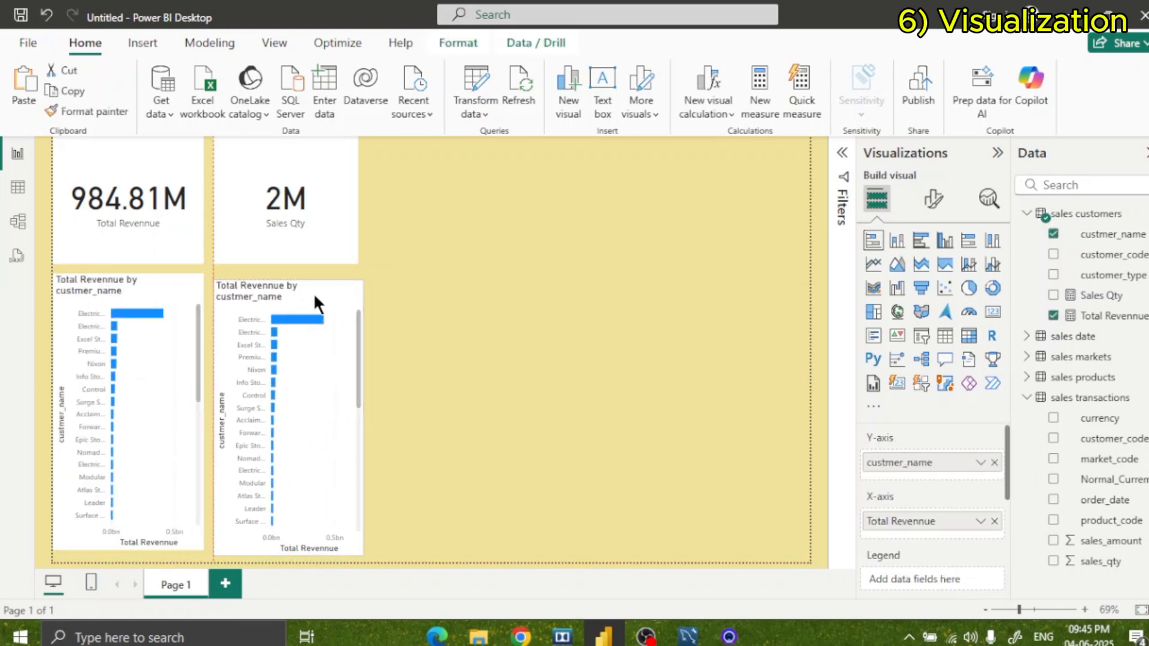
{"action": "left_click", "coordinate": [727, 411]}
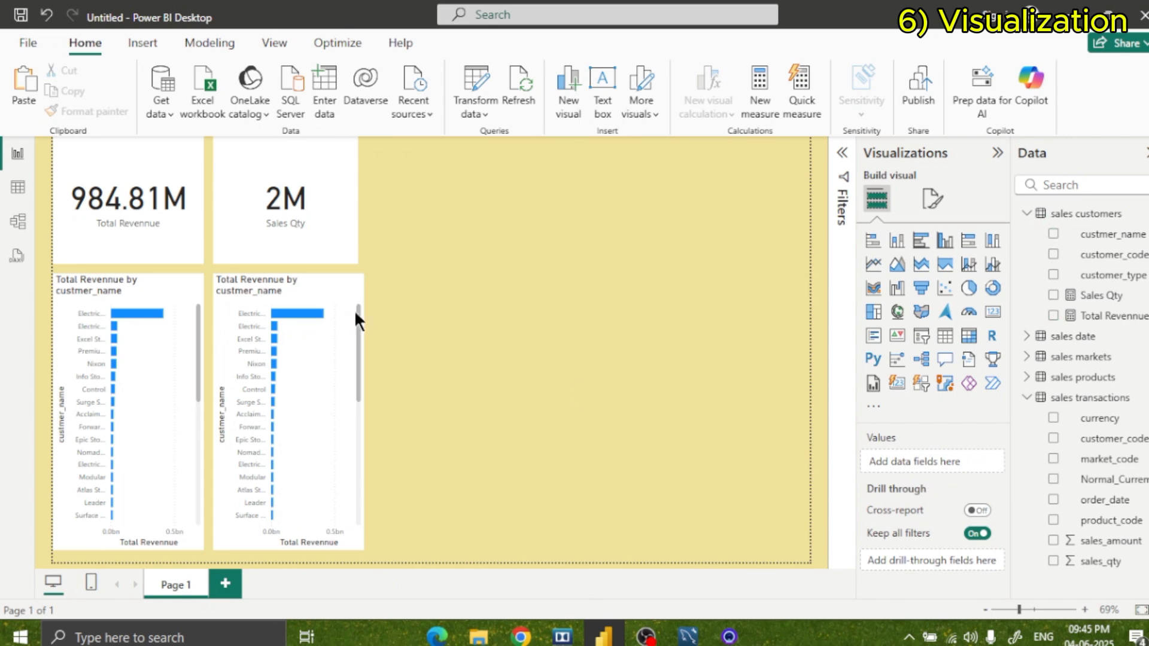
Replace Total Revennue with Sales Qty on the copied chart's X-axis, keeping custmer_name on its Y-axis.
{"action": "left_click", "coordinate": [329, 336]}
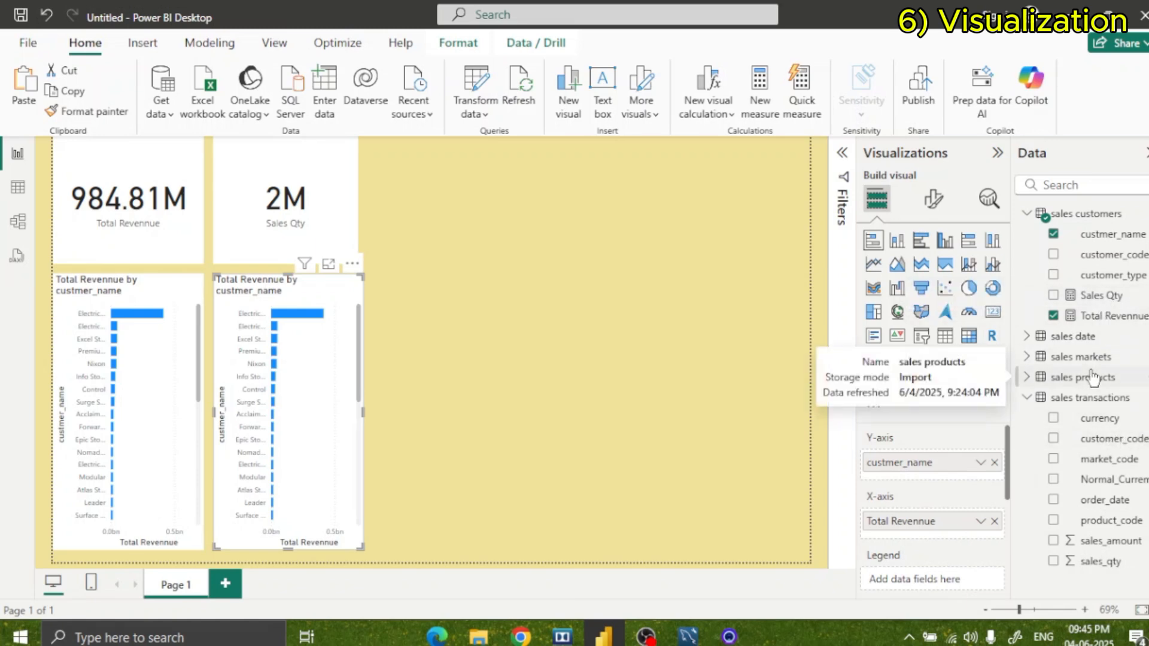
{"action": "left_click_drag", "start_coordinate": [1100, 295], "coordinate": [957, 522]}
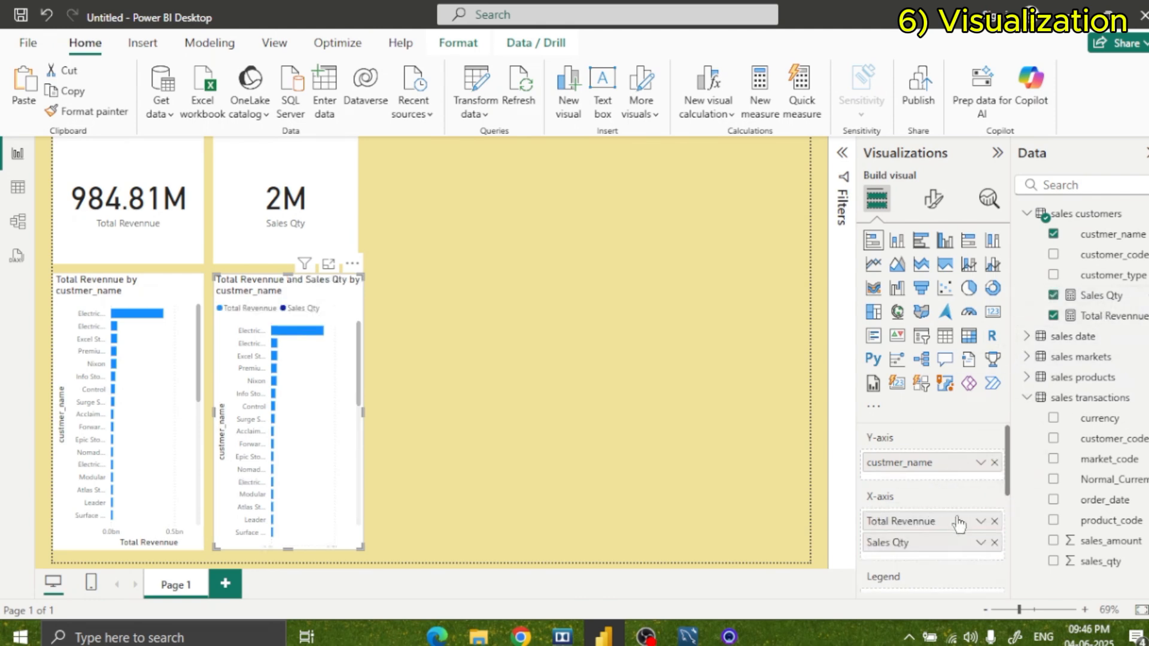
{"action": "left_click", "coordinate": [994, 521]}
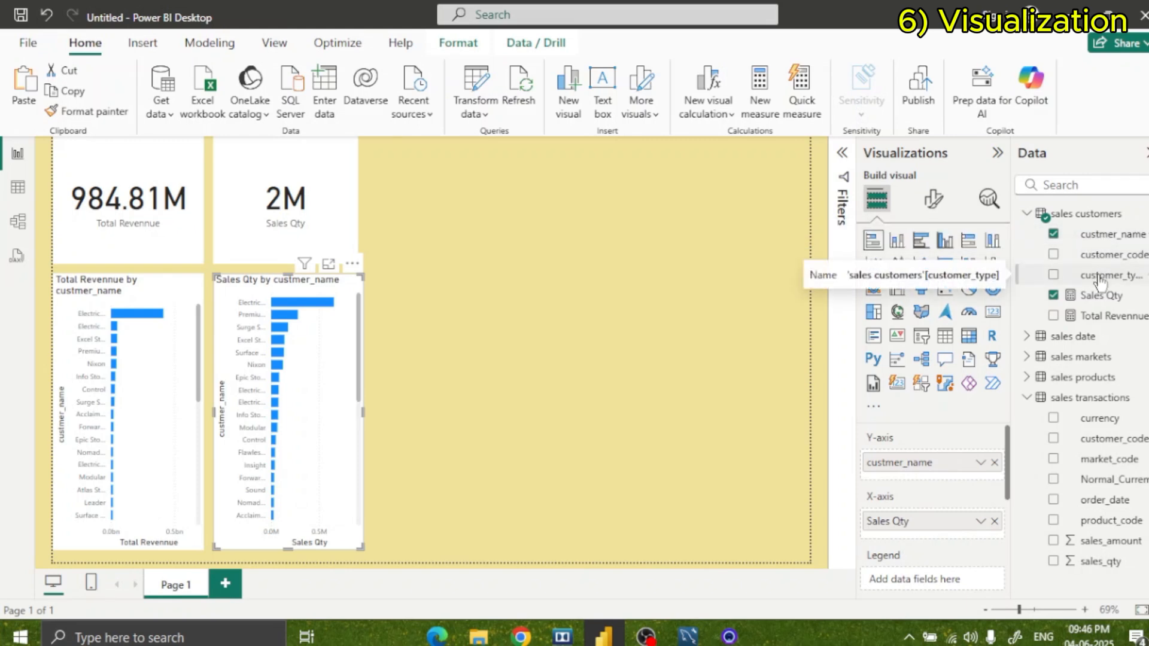
{"action": "left_click_drag", "start_coordinate": [1107, 237], "coordinate": [463, 423]}
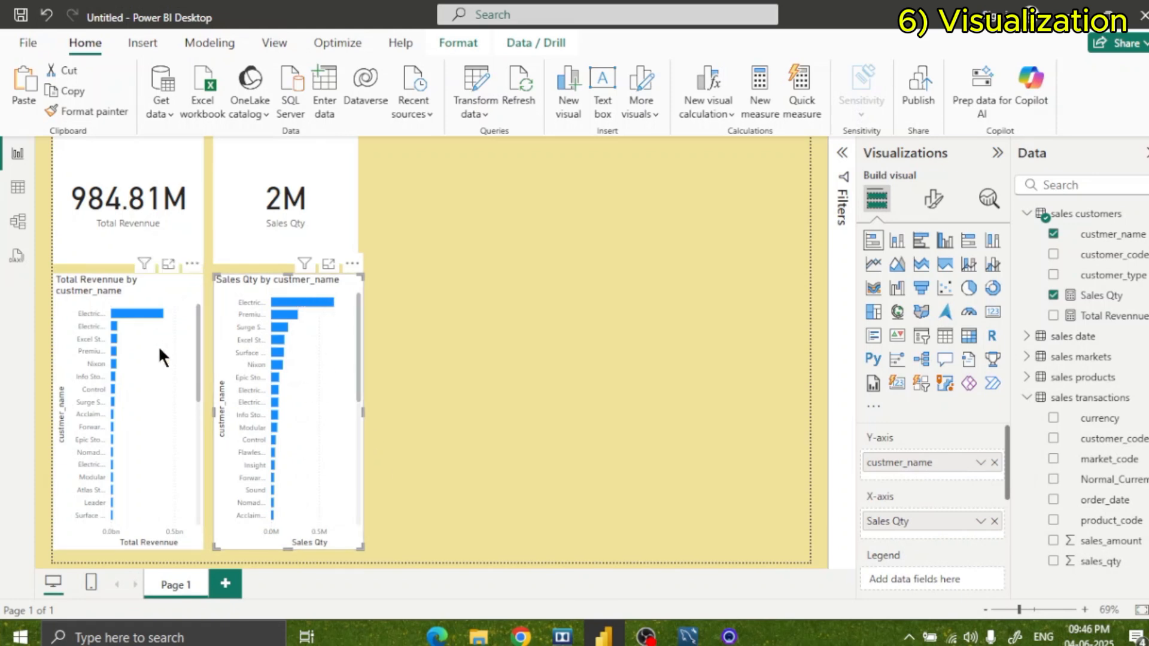
{"action": "left_click", "coordinate": [531, 405]}
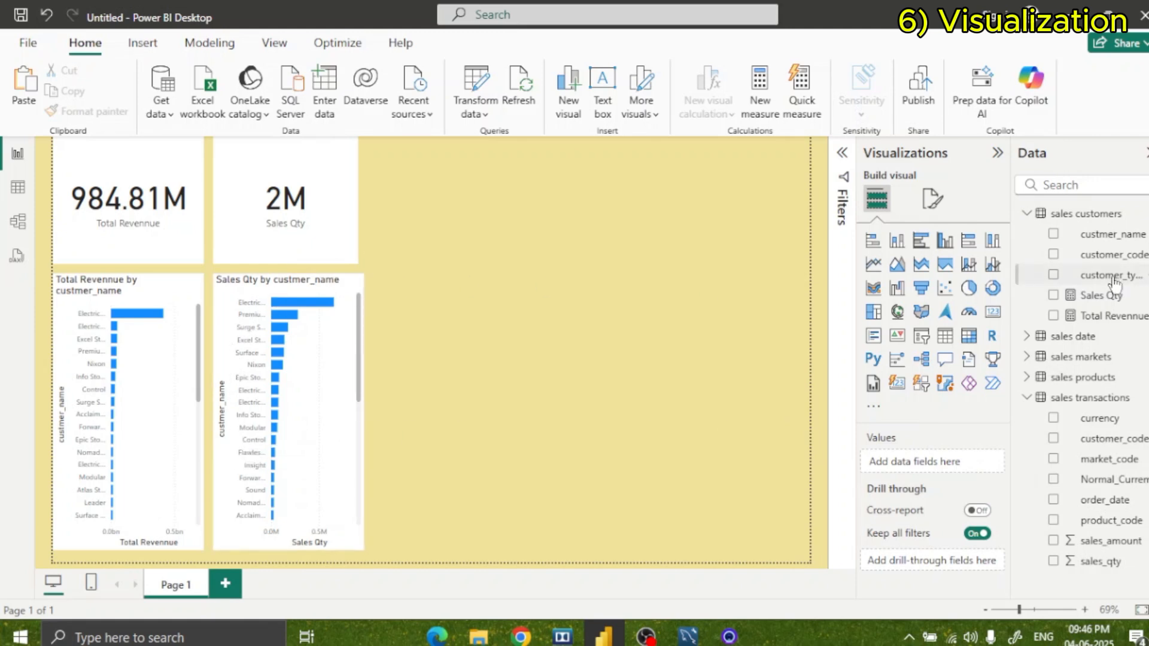
Rename the misspelled custmer_name field in the sales customers table as customer_name.
{"action": "left_click", "coordinate": [1136, 234]}
{"action": "left_click", "coordinate": [1074, 369]}
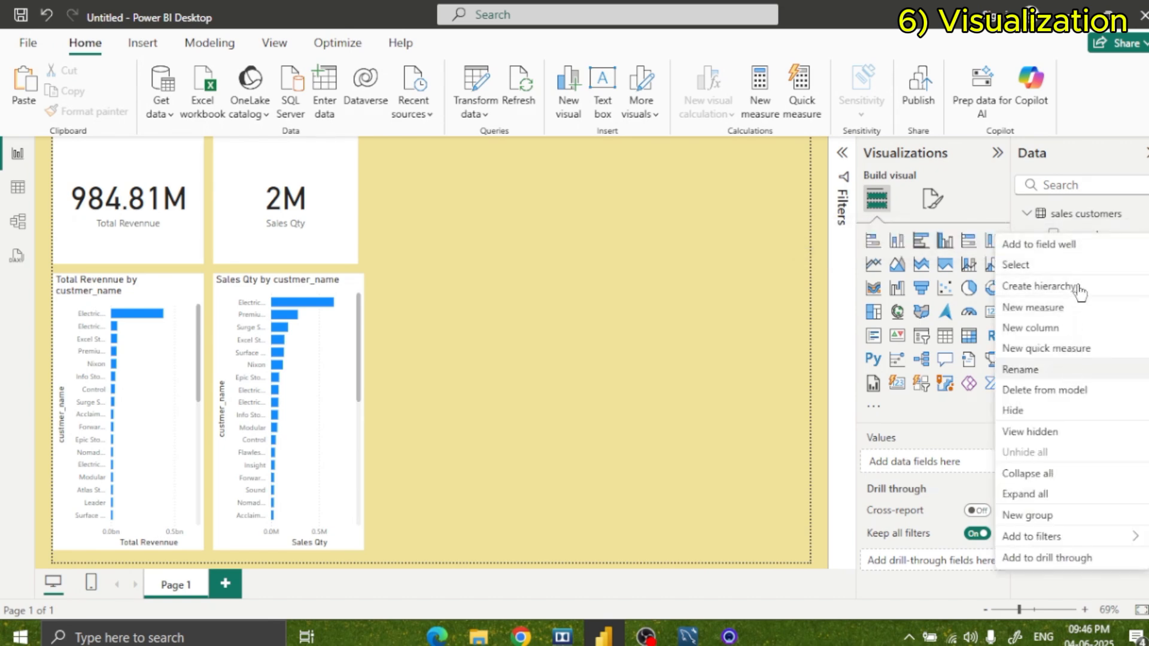
{"action": "left_click", "coordinate": [1096, 235]}
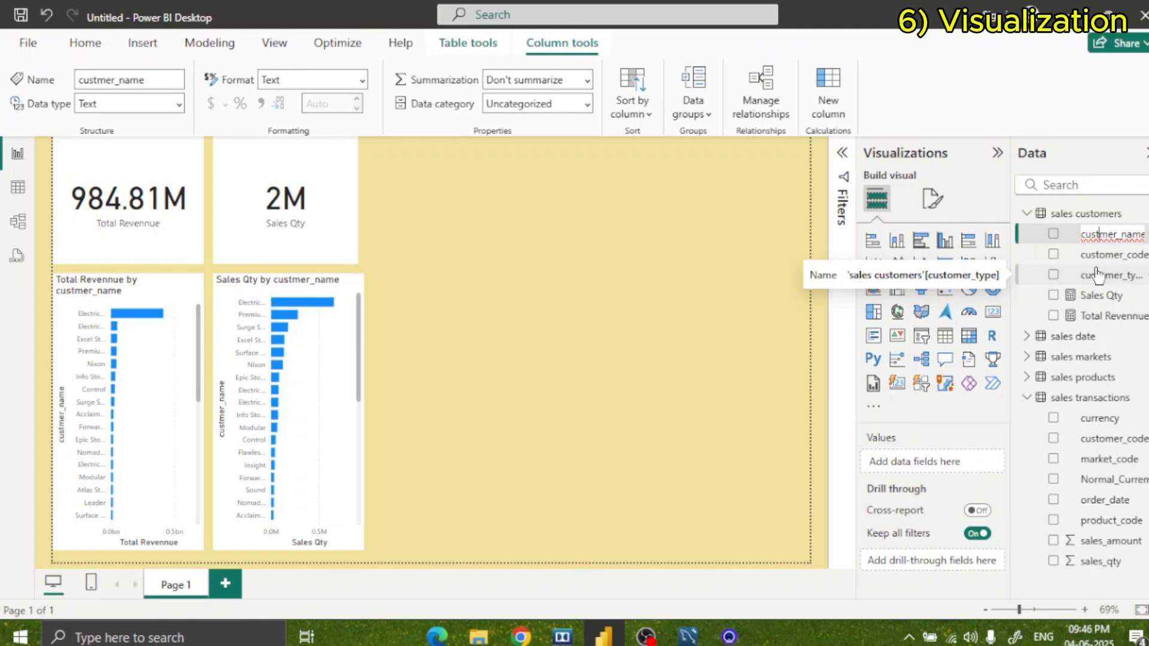
{"action": "type", "text": "o"}
{"action": "key", "text": "Return"}
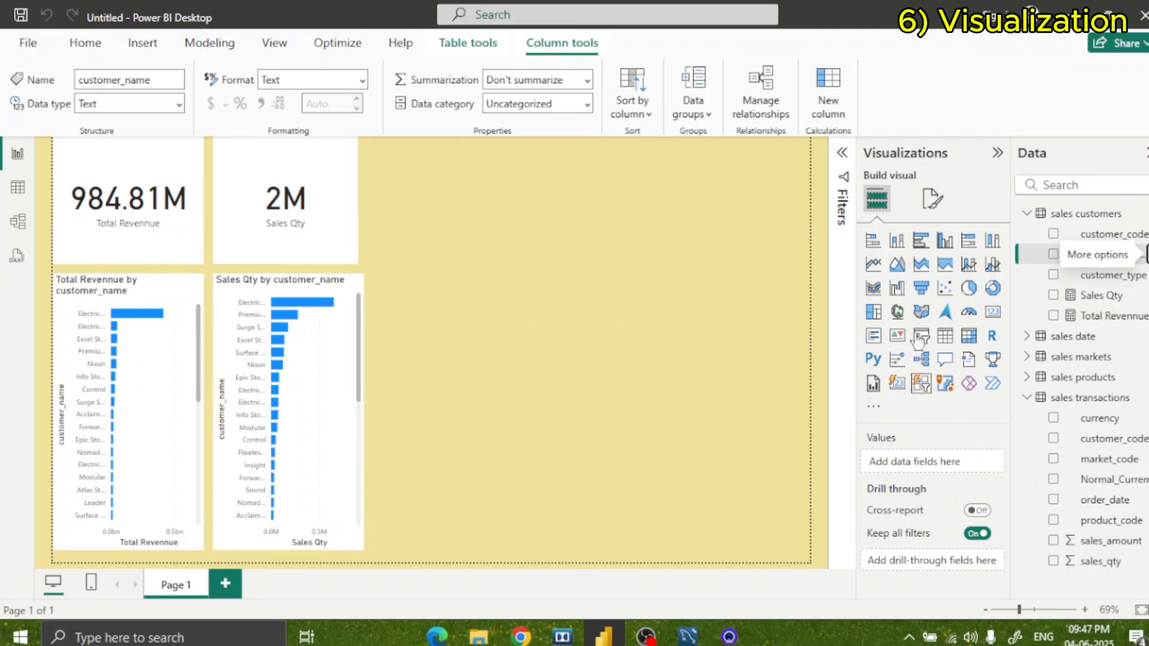
Shorten the revenue bar chart's title to "Total Revennue by customer".
{"action": "left_click", "coordinate": [188, 285]}
{"action": "scroll", "coordinate": [957, 490], "scroll_direction": "down", "scroll_amount": 3}
{"action": "scroll", "coordinate": [954, 479], "scroll_direction": "up", "scroll_amount": 3}
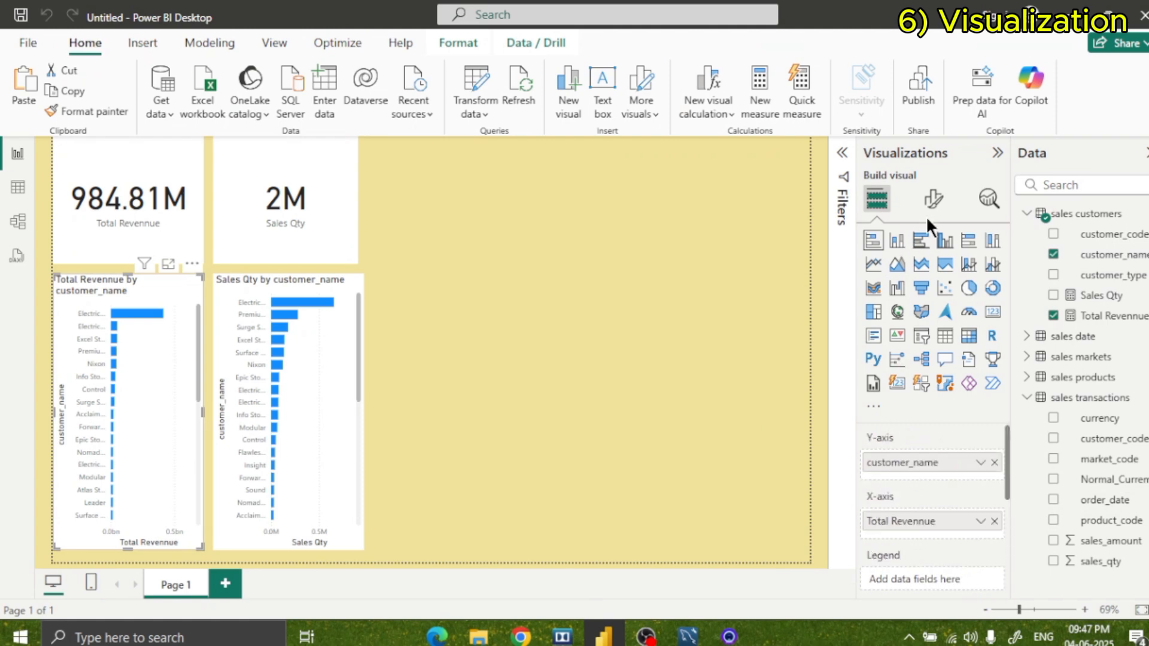
{"action": "left_click", "coordinate": [934, 203]}
{"action": "scroll", "coordinate": [929, 472], "scroll_direction": "down", "scroll_amount": 3}
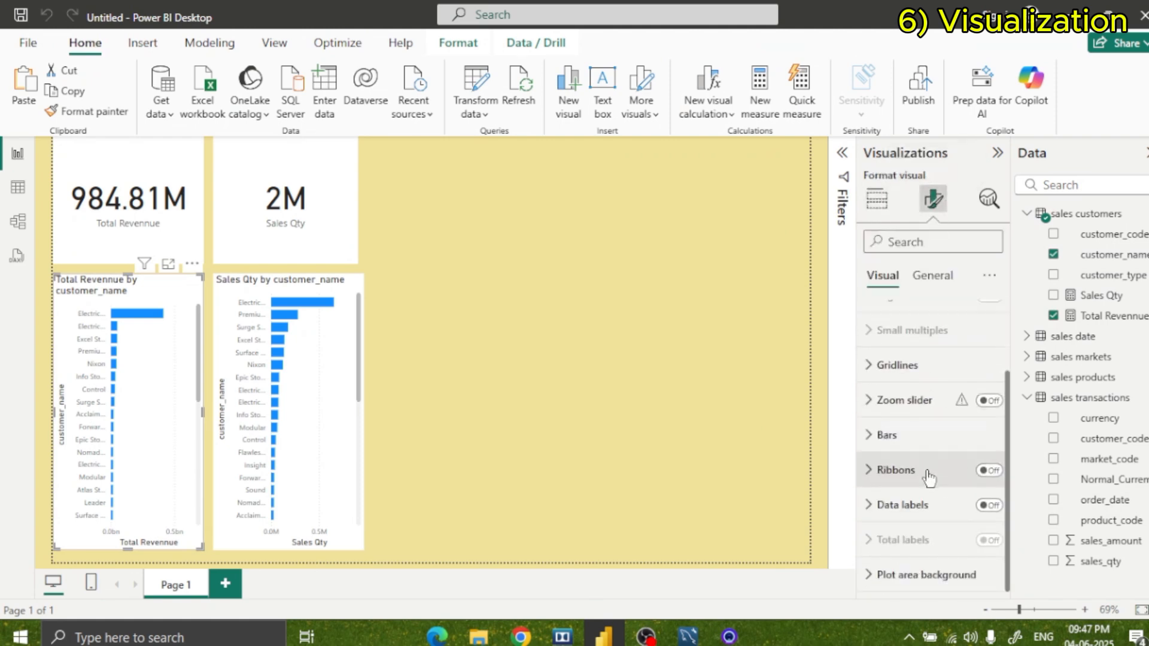
{"action": "left_click", "coordinate": [887, 507]}
{"action": "scroll", "coordinate": [894, 508], "scroll_direction": "up", "scroll_amount": 3}
{"action": "scroll", "coordinate": [907, 554], "scroll_direction": "down", "scroll_amount": 3}
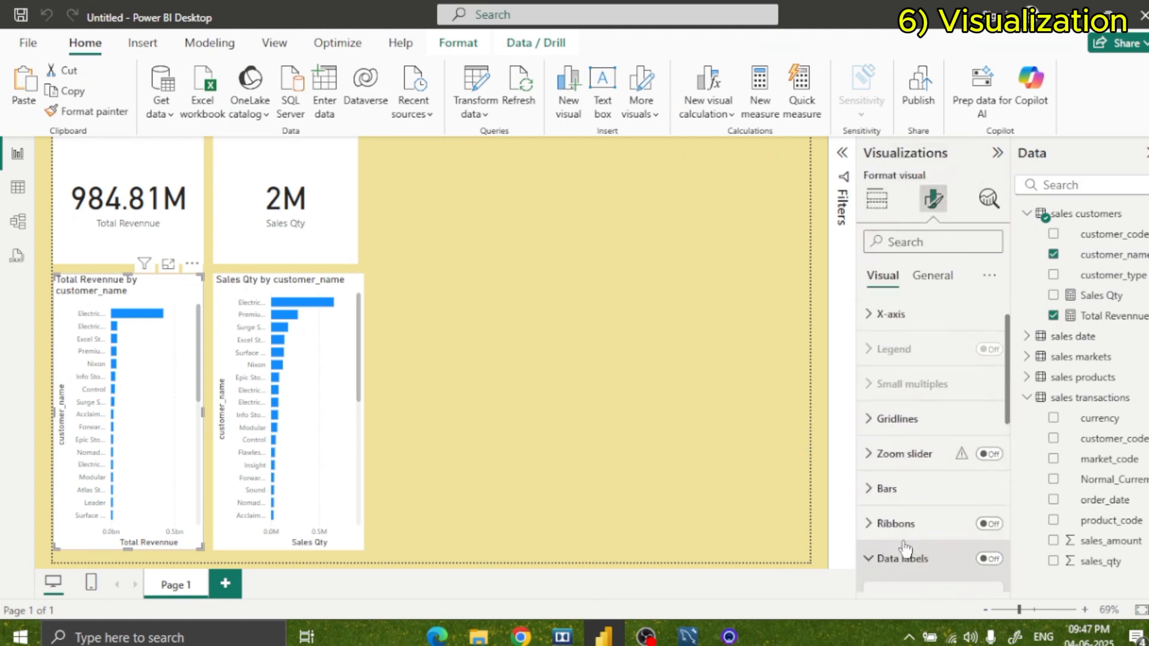
{"action": "left_click", "coordinate": [931, 276]}
{"action": "left_click", "coordinate": [879, 353]}
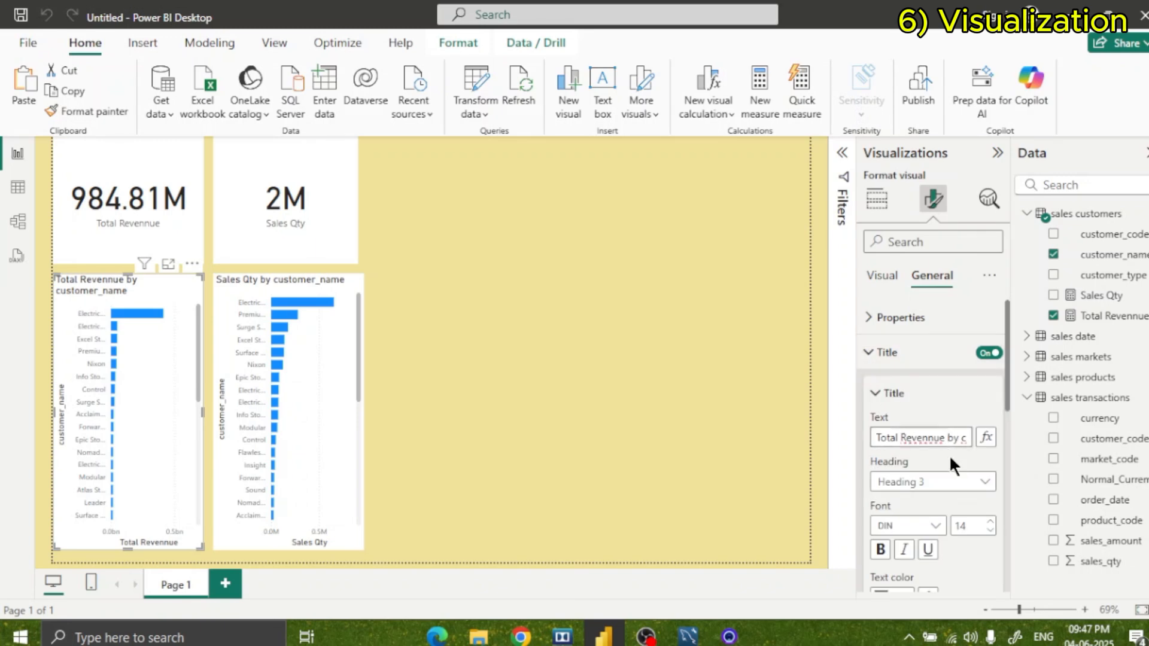
{"action": "key", "text": "Right"}
{"action": "key", "text": "Right"}
{"action": "key", "text": "Right"}
{"action": "key", "text": "Right"}
{"action": "key", "text": "Right"}
{"action": "key", "text": "Right"}
{"action": "key", "text": "Right"}
{"action": "key", "text": "Right"}
{"action": "key", "text": "Right"}
{"action": "key", "text": "Right"}
{"action": "key", "text": "Right"}
{"action": "key", "text": "Right"}
{"action": "key", "text": "BackSpace"}
{"action": "key", "text": "BackSpace"}
{"action": "key", "text": "BackSpace"}
{"action": "key", "text": "BackSpace"}
{"action": "key", "text": "BackSpace"}
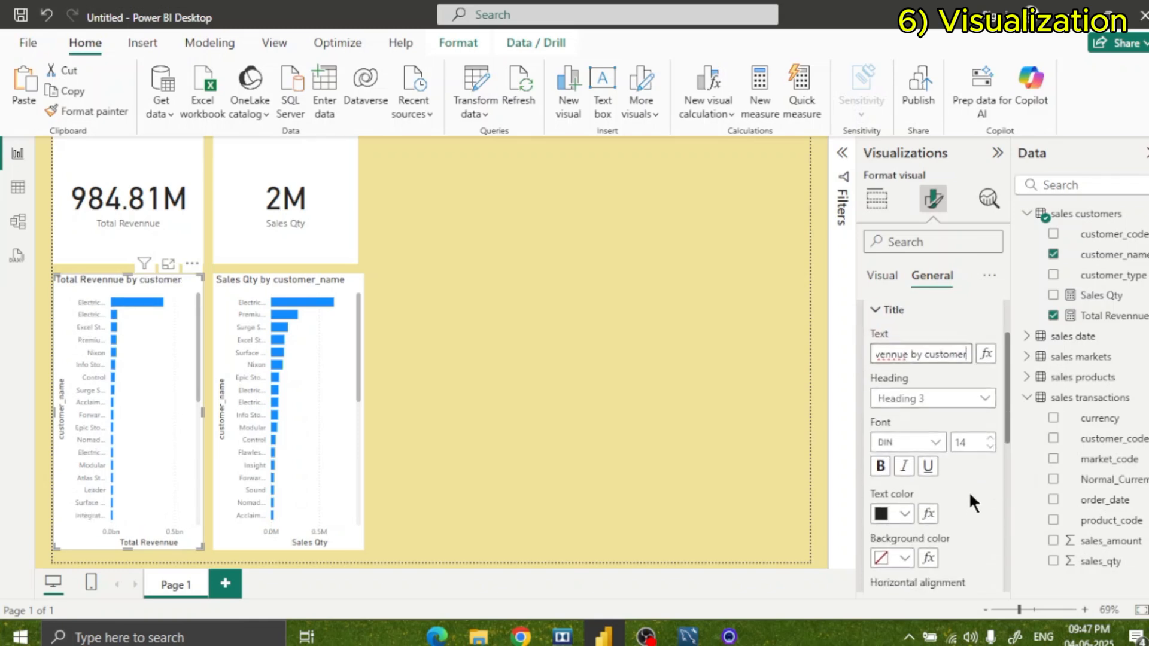
Center the revenue chart's title horizontally.
{"action": "scroll", "coordinate": [971, 482], "scroll_direction": "down", "scroll_amount": 3}
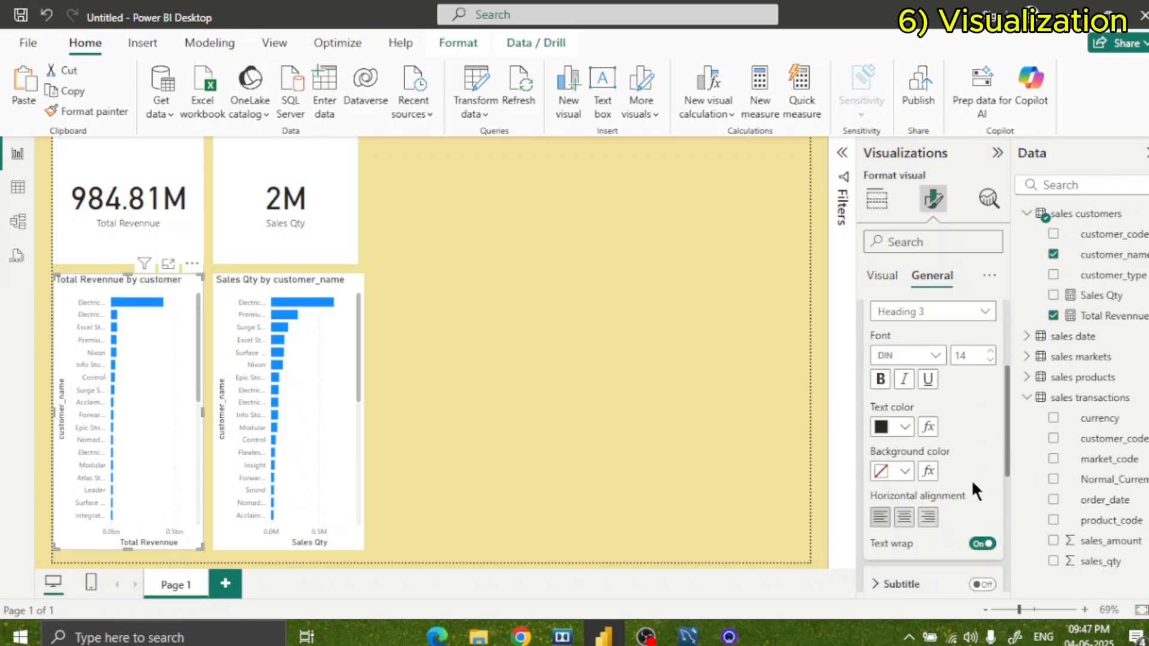
{"action": "left_click", "coordinate": [909, 520]}
{"action": "left_click", "coordinate": [729, 468]}
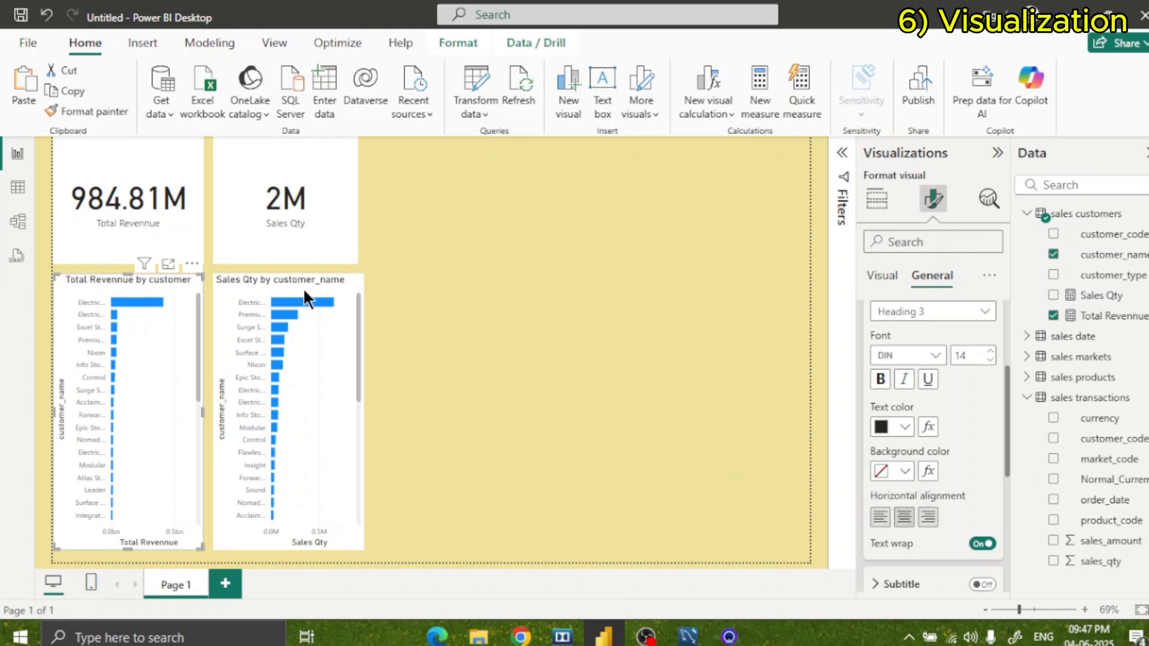
Change the quantity chart's title to "Sales Qty by customer" and center it horizontally.
{"action": "left_click", "coordinate": [303, 283]}
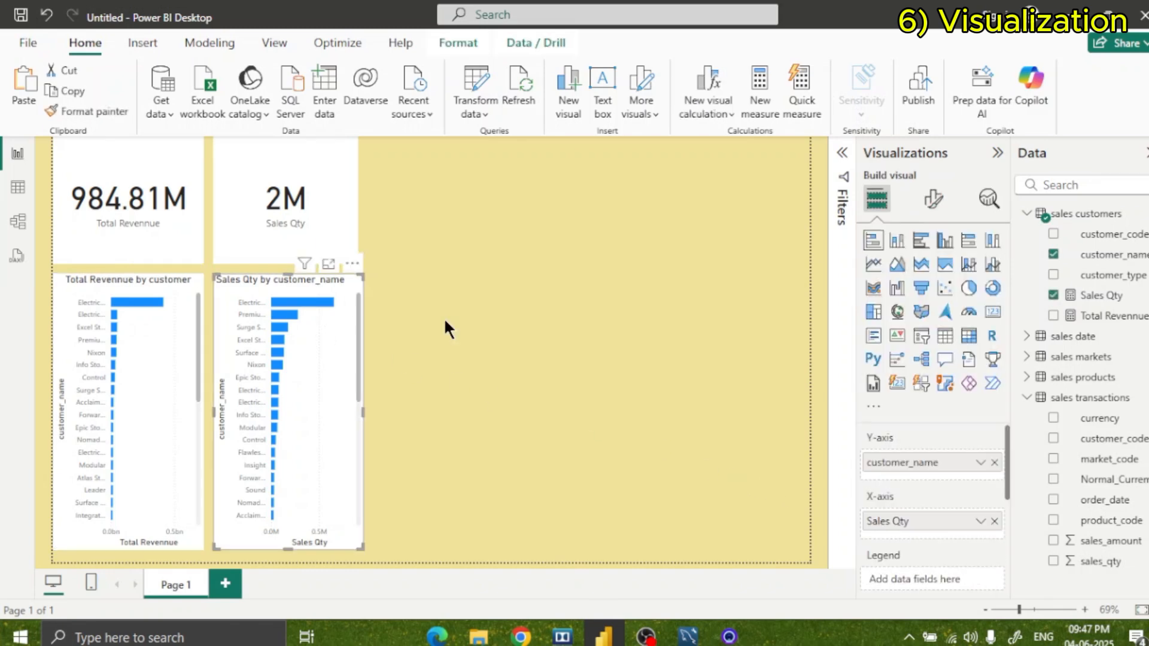
{"action": "left_click", "coordinate": [932, 198]}
{"action": "left_click", "coordinate": [932, 275]}
{"action": "left_click", "coordinate": [887, 351]}
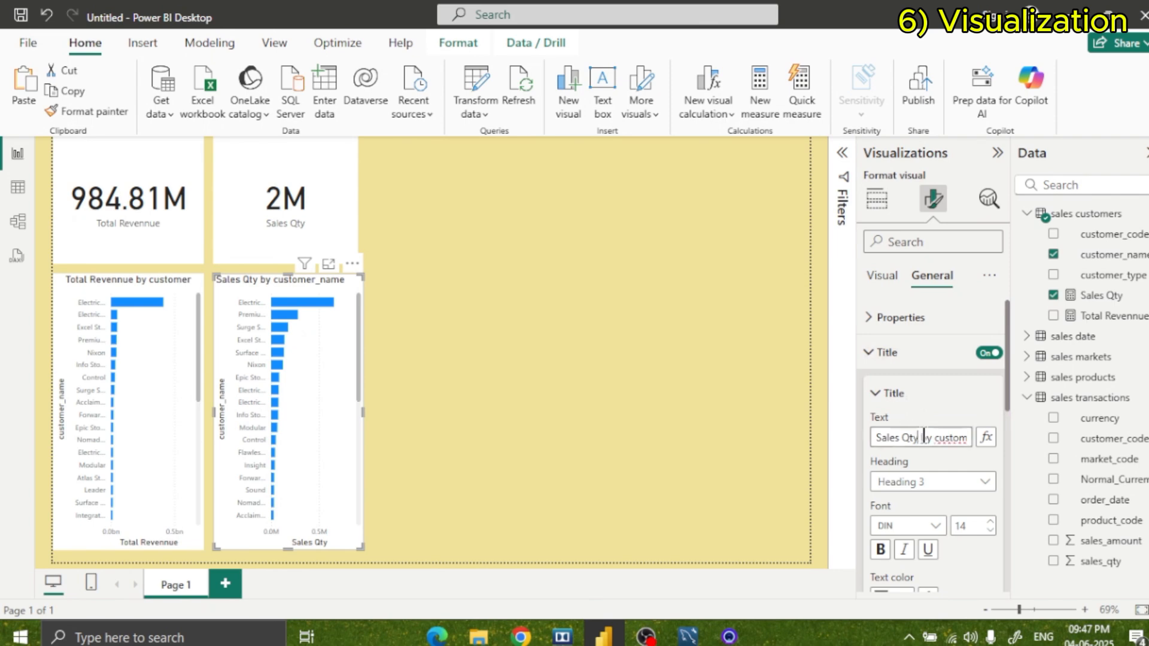
{"action": "key", "text": "End"}
{"action": "key", "text": "BackSpace"}
{"action": "key", "text": "BackSpace"}
{"action": "key", "text": "BackSpace"}
{"action": "key", "text": "BackSpace"}
{"action": "key", "text": "BackSpace"}
{"action": "scroll", "coordinate": [942, 451], "scroll_direction": "down", "scroll_amount": 5}
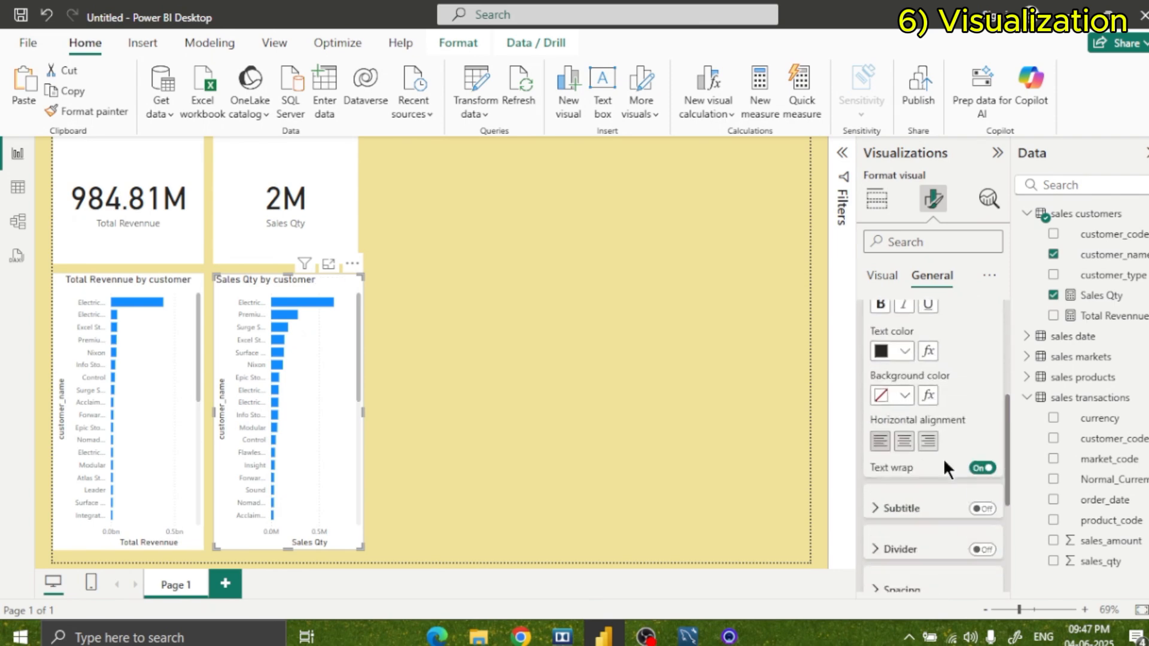
{"action": "left_click", "coordinate": [904, 431]}
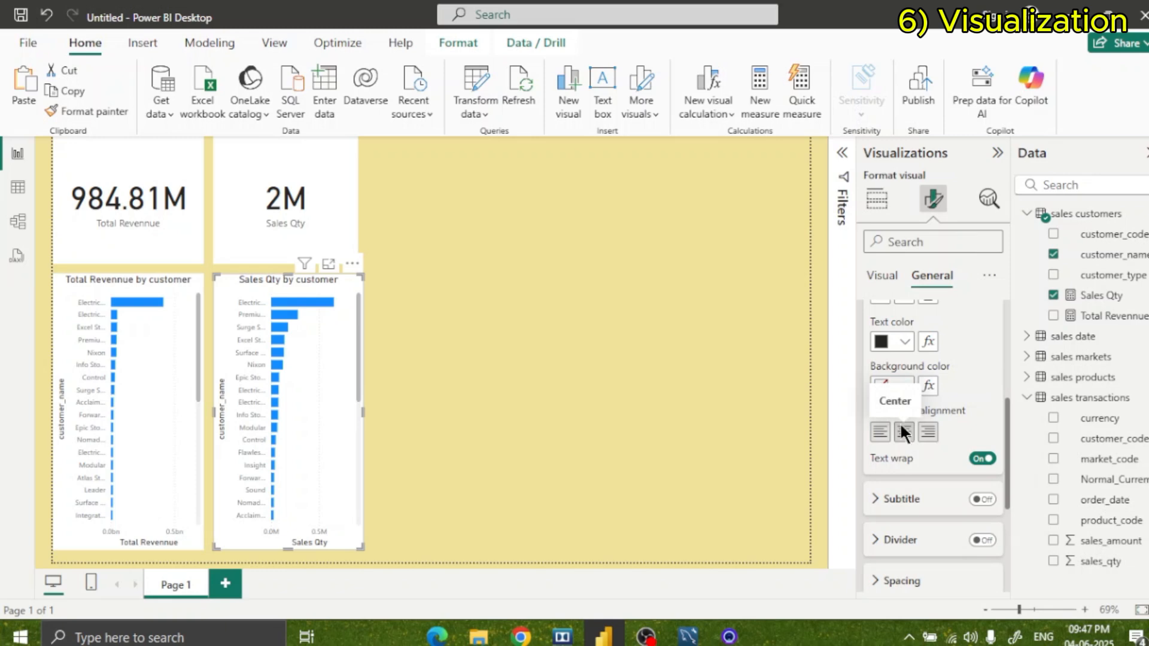
{"action": "left_click", "coordinate": [541, 418]}
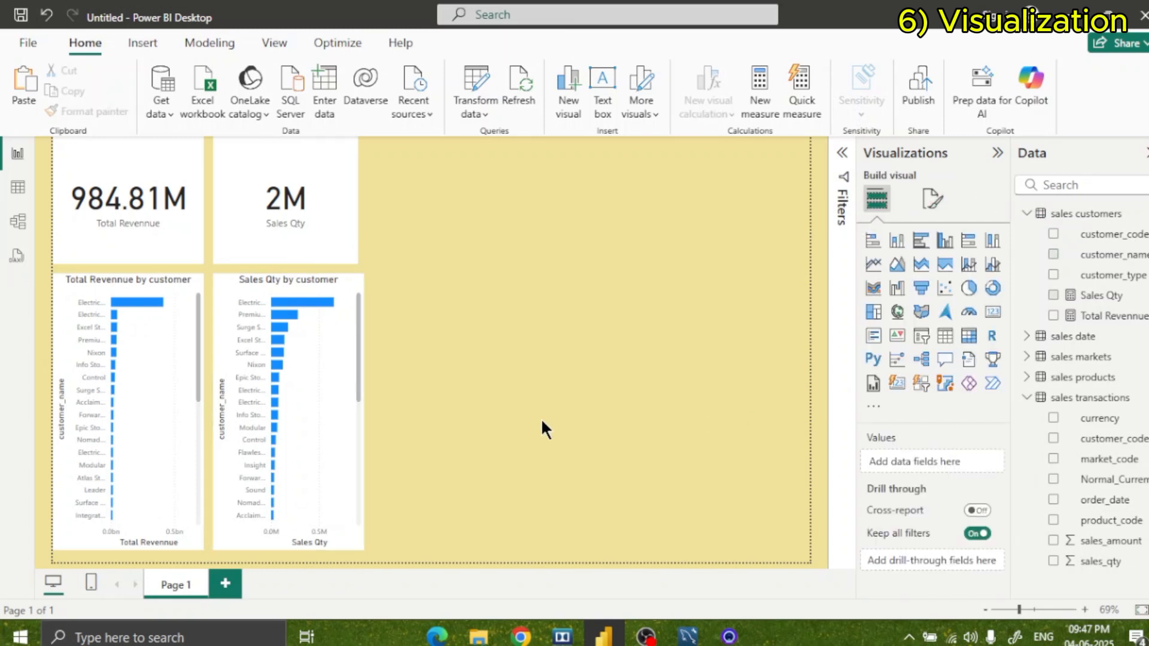
{"action": "left_click", "coordinate": [153, 393]}
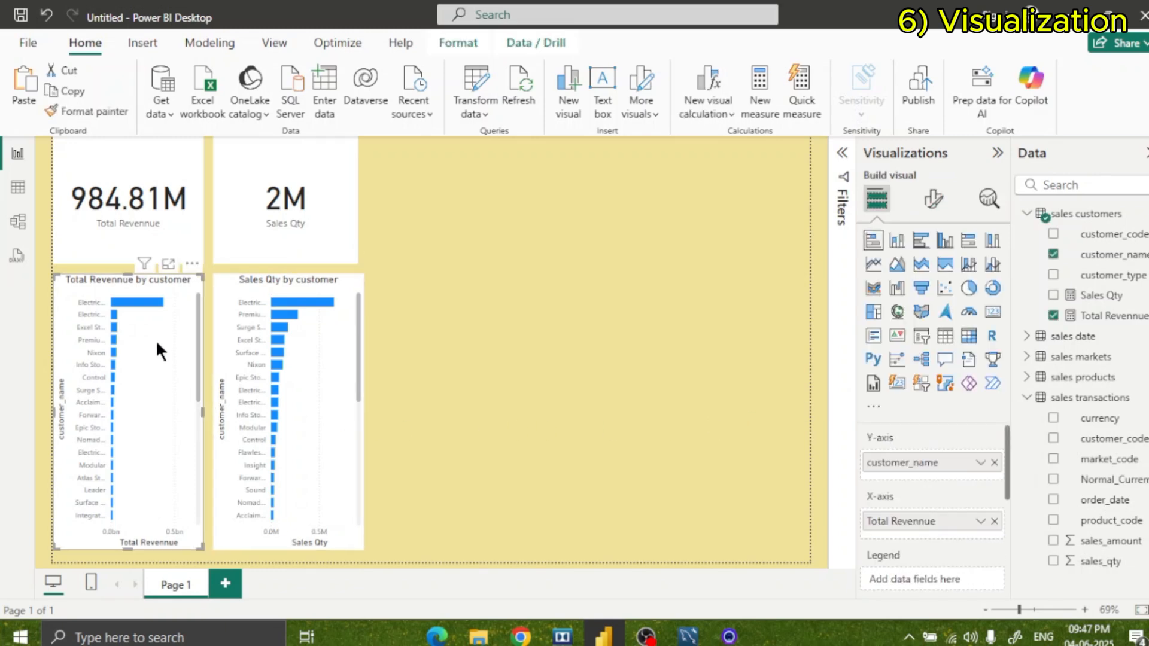
{"action": "left_click", "coordinate": [302, 458]}
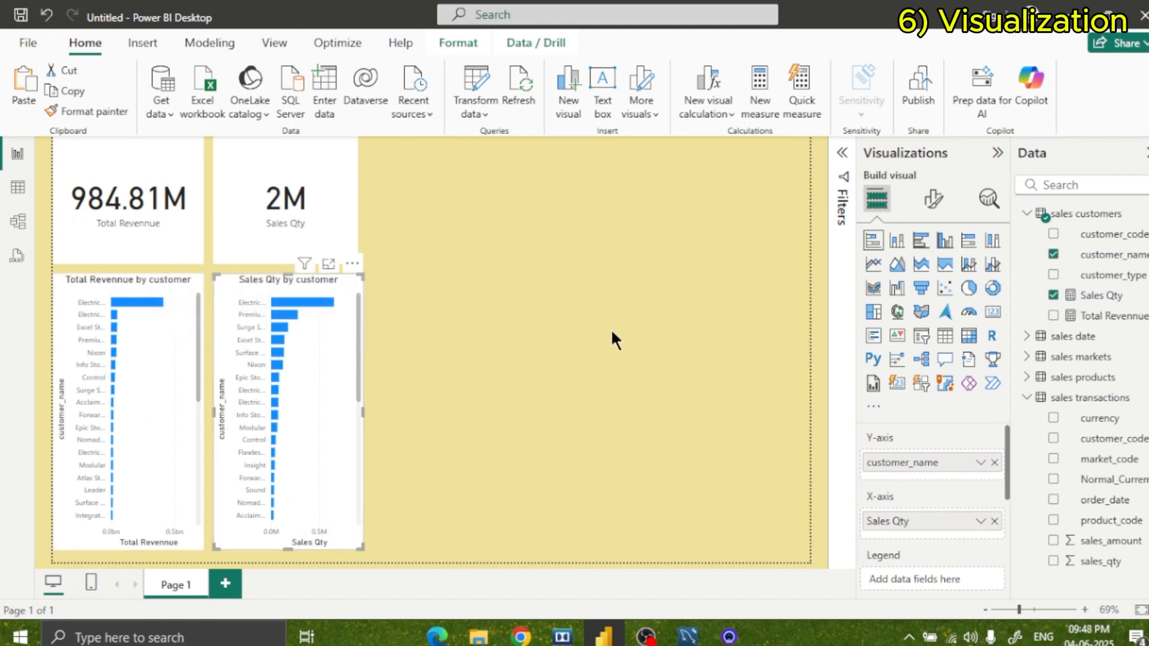
{"action": "left_click", "coordinate": [535, 338]}
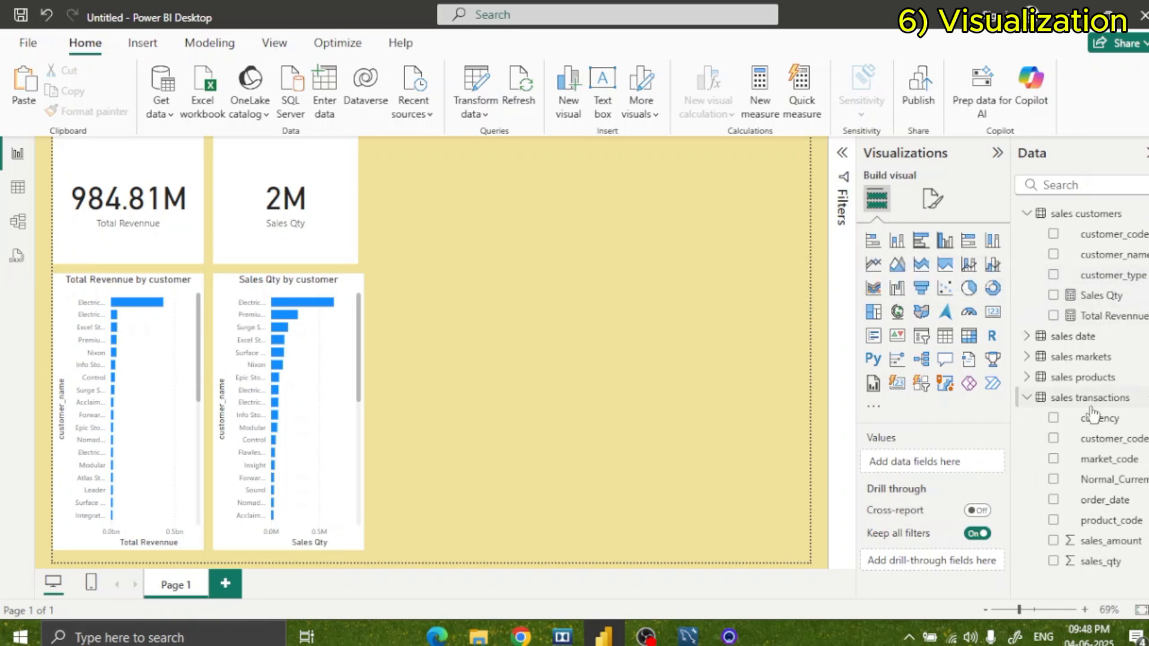
Add a slicer for the year field from the sales date table and move it closer to the Sales Qty card.
{"action": "left_click", "coordinate": [1072, 338]}
{"action": "left_click", "coordinate": [1027, 336]}
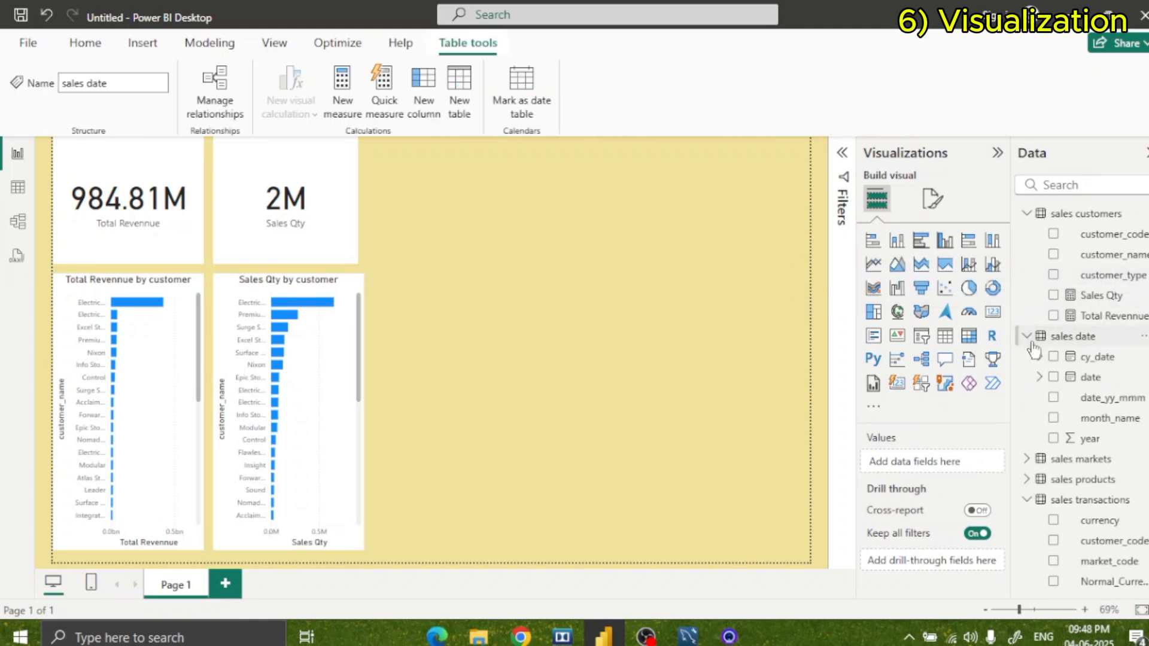
{"action": "left_click_drag", "start_coordinate": [1077, 442], "coordinate": [531, 214]}
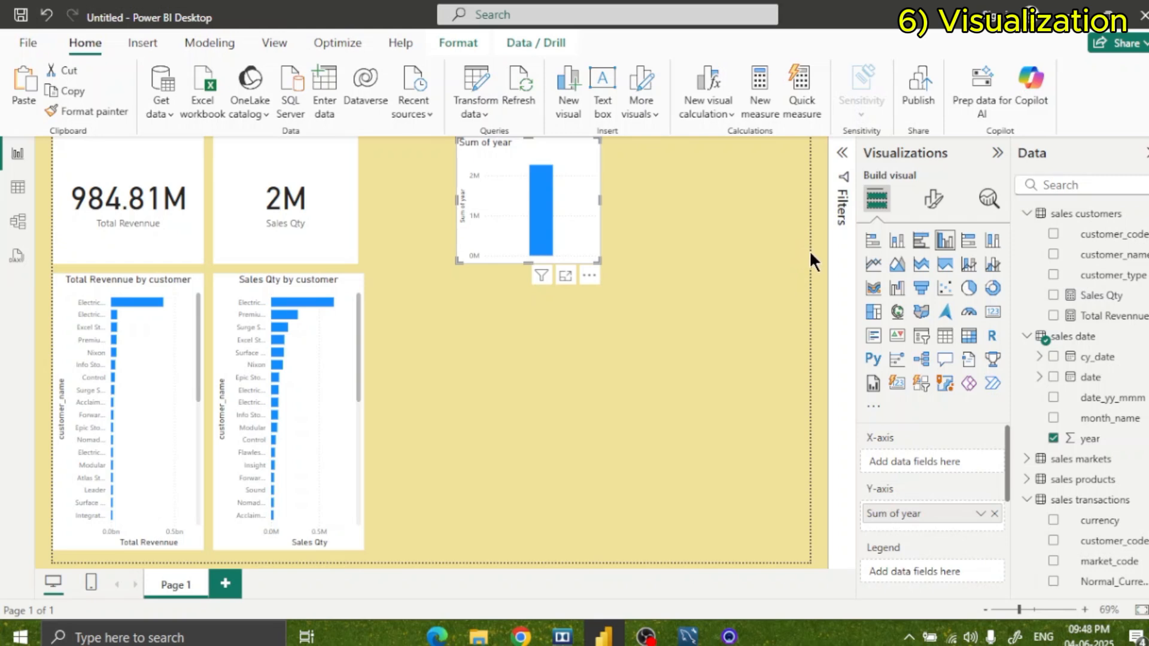
{"action": "left_click", "coordinate": [917, 340]}
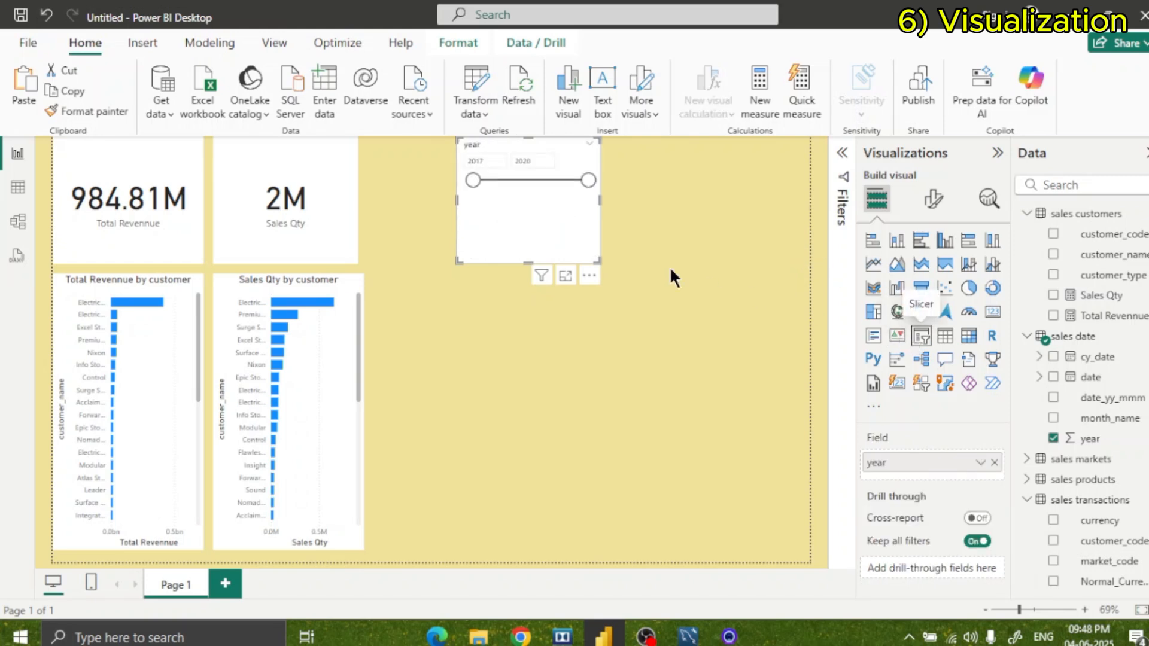
{"action": "left_click_drag", "start_coordinate": [534, 246], "coordinate": [470, 226]}
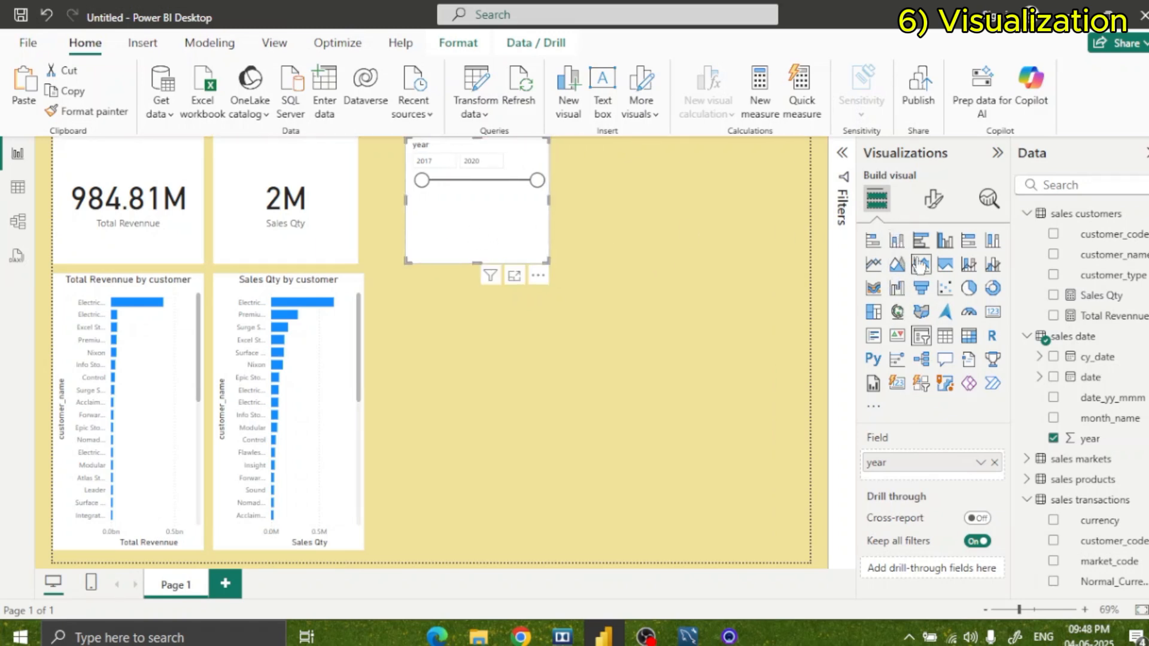
Set the year slicer's style to Tile.
{"action": "left_click", "coordinate": [933, 198]}
{"action": "left_click", "coordinate": [897, 320]}
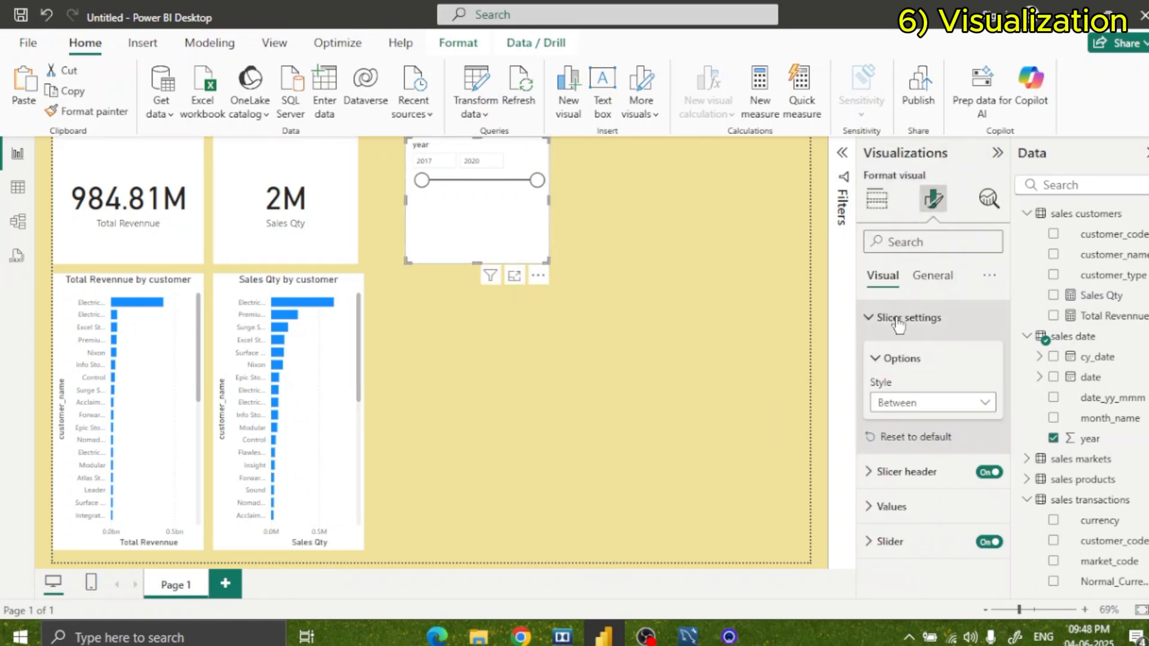
{"action": "left_click", "coordinate": [915, 401]}
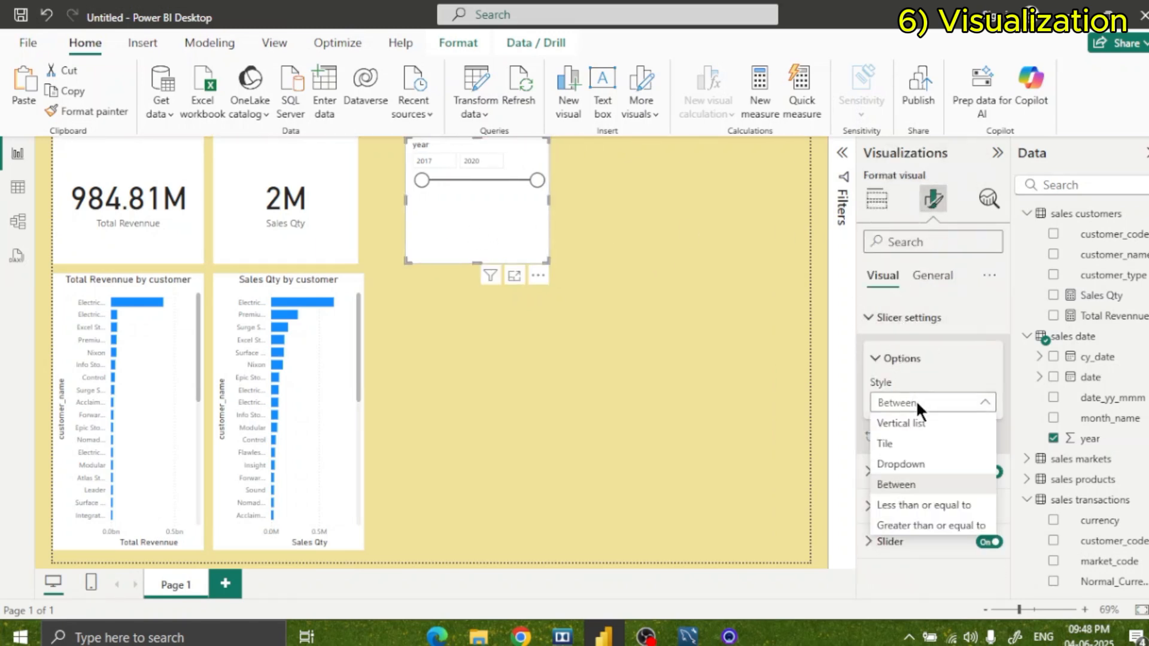
{"action": "left_click", "coordinate": [915, 445]}
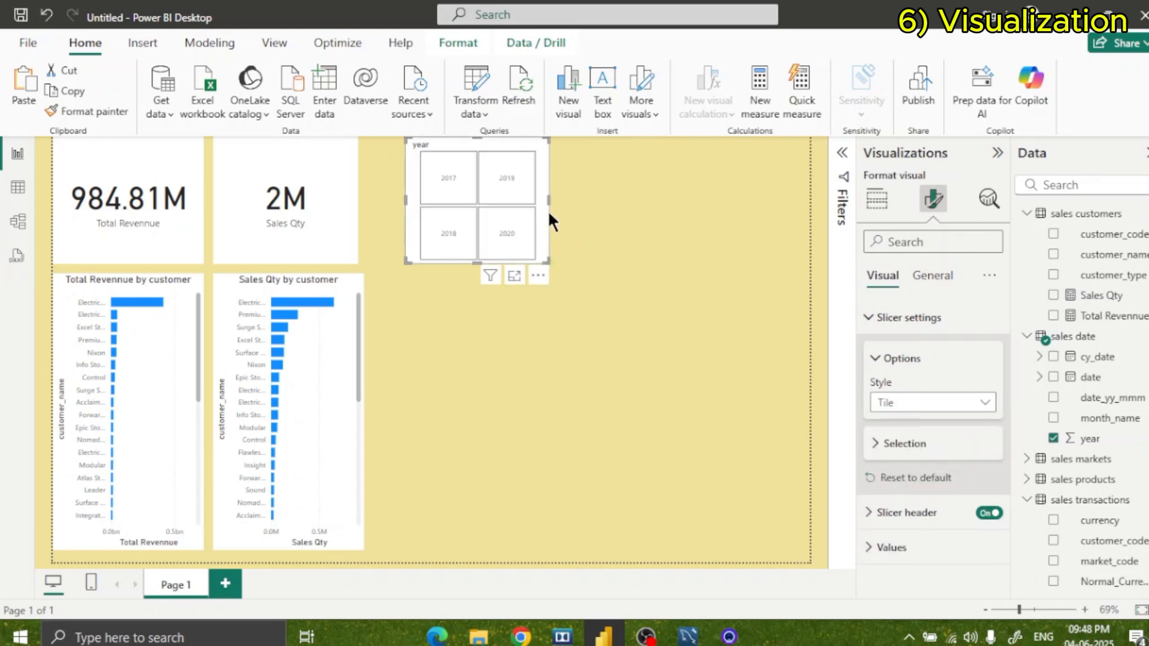
Resize the year slicer so its tiles sit in one compact row, and place it right beside the Sales Qty card.
{"action": "left_click_drag", "start_coordinate": [547, 200], "coordinate": [751, 197]}
{"action": "left_click_drag", "start_coordinate": [574, 262], "coordinate": [565, 202]}
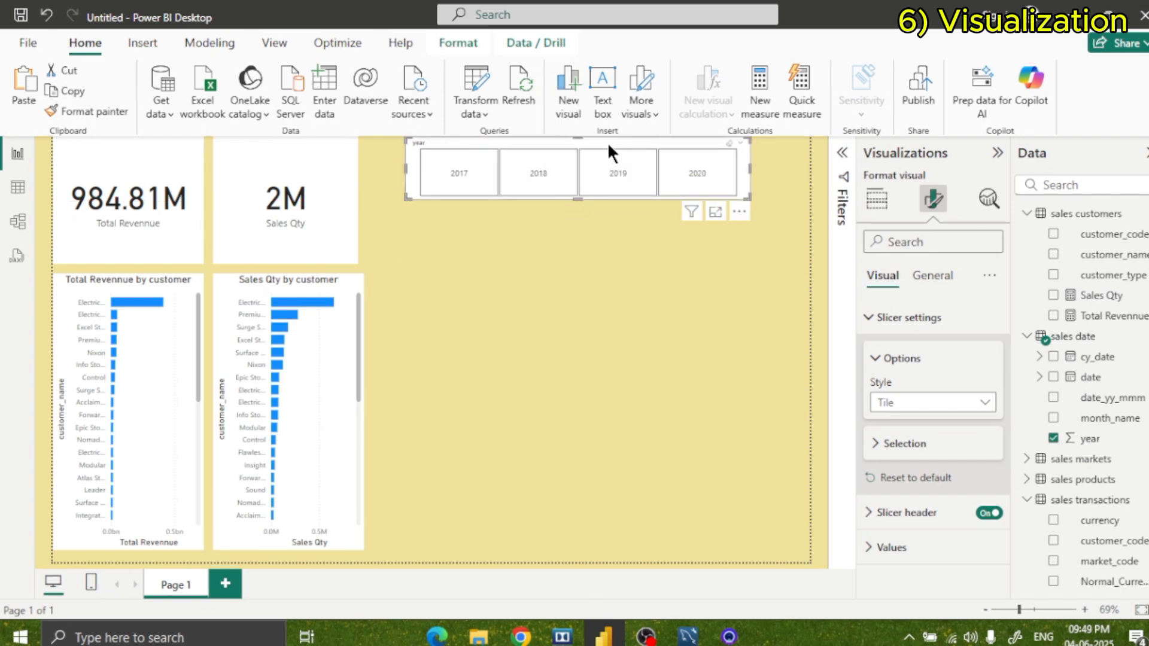
{"action": "left_click_drag", "start_coordinate": [608, 143], "coordinate": [566, 143]}
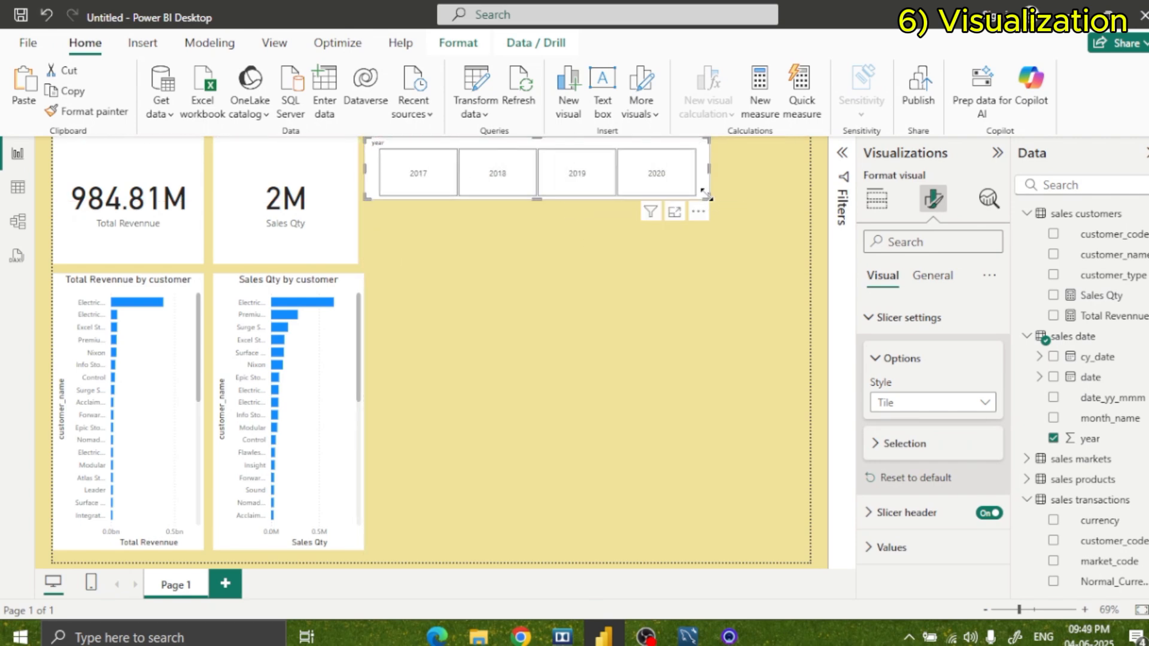
{"action": "left_click_drag", "start_coordinate": [706, 195], "coordinate": [606, 195]}
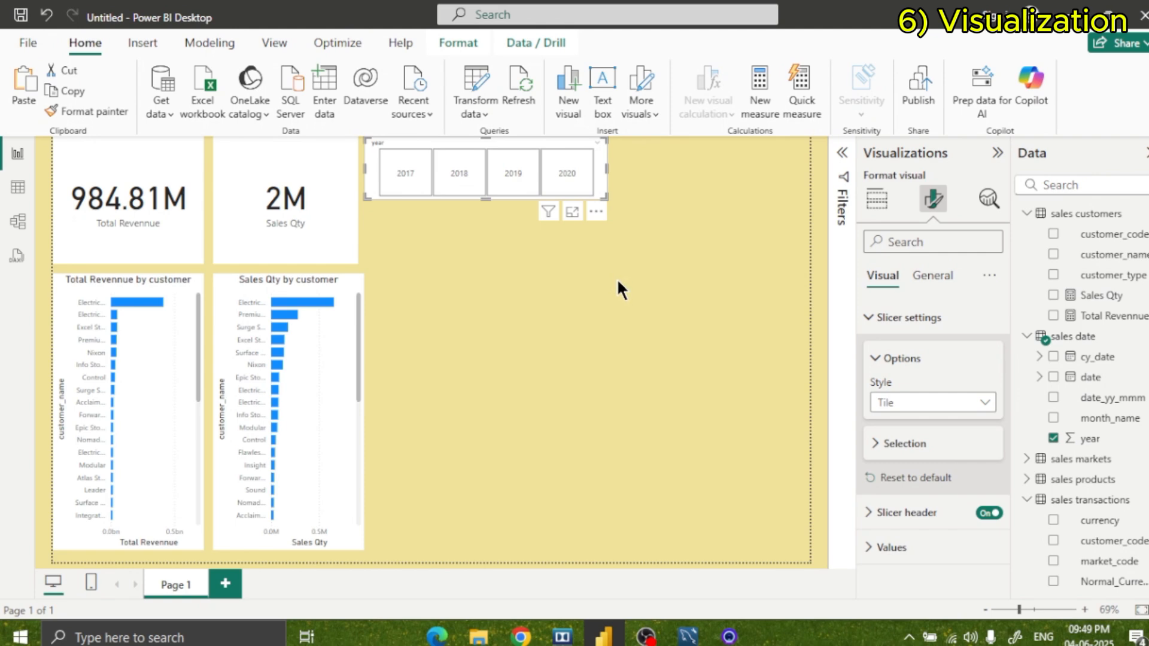
{"action": "left_click", "coordinate": [702, 286]}
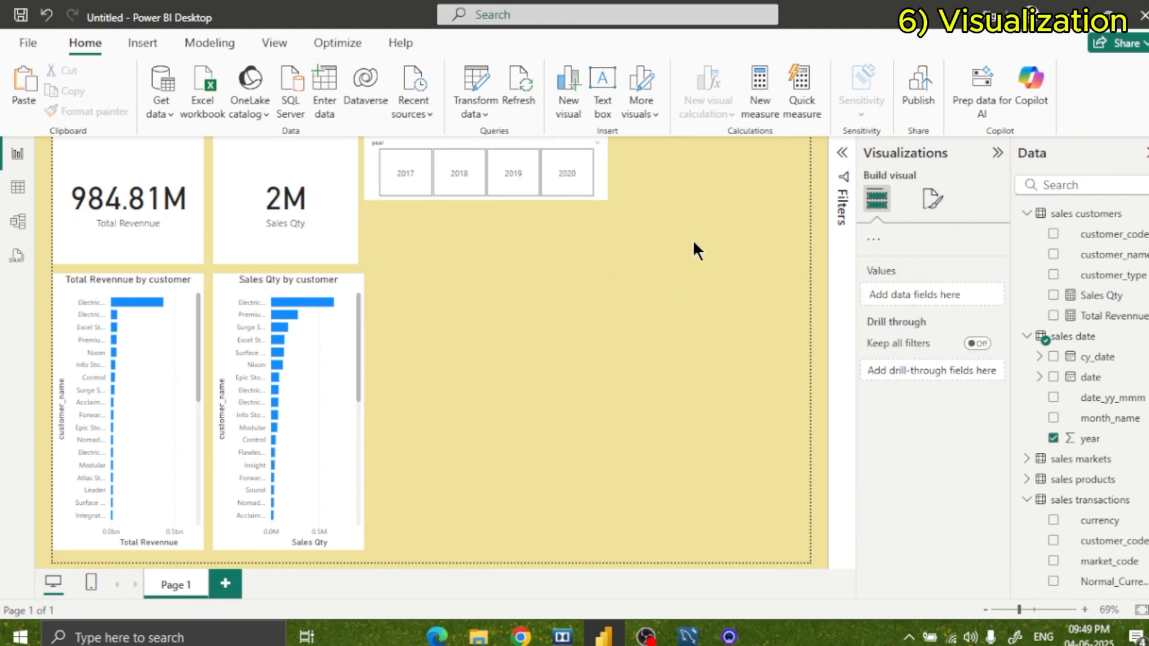
Check how the cards and charts respond to 2017, 2018 and 2019 in the year slicer, and clear the selection.
{"action": "left_click", "coordinate": [413, 189]}
{"action": "left_click", "coordinate": [461, 174]}
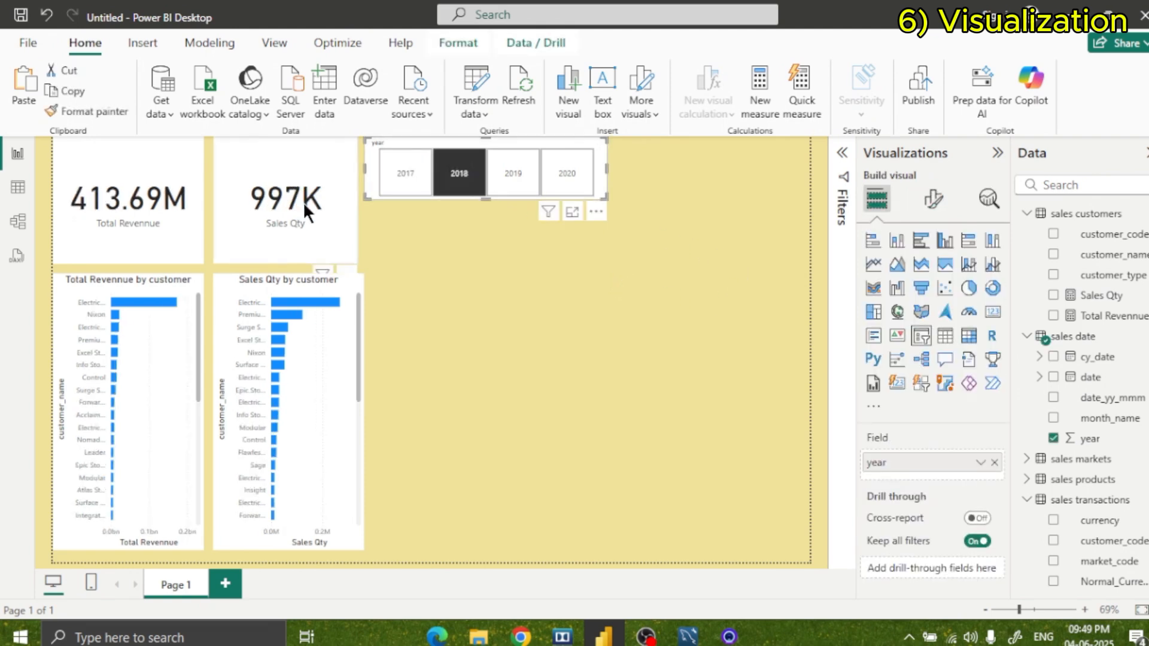
{"action": "left_click", "coordinate": [513, 176]}
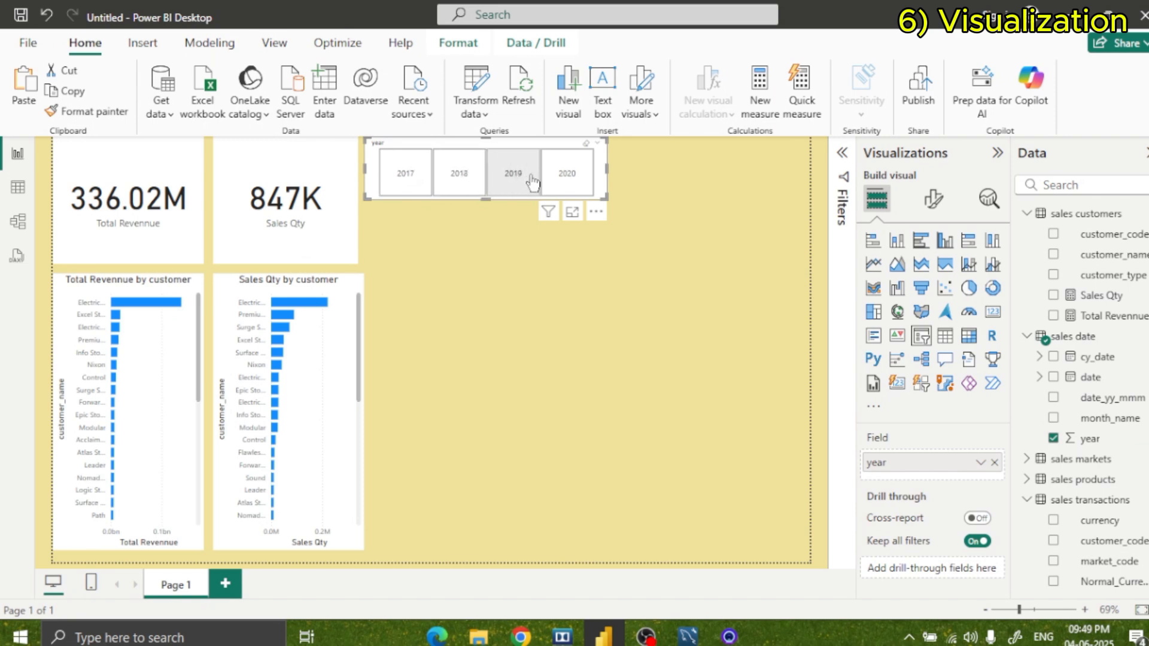
{"action": "left_click", "coordinate": [413, 180]}
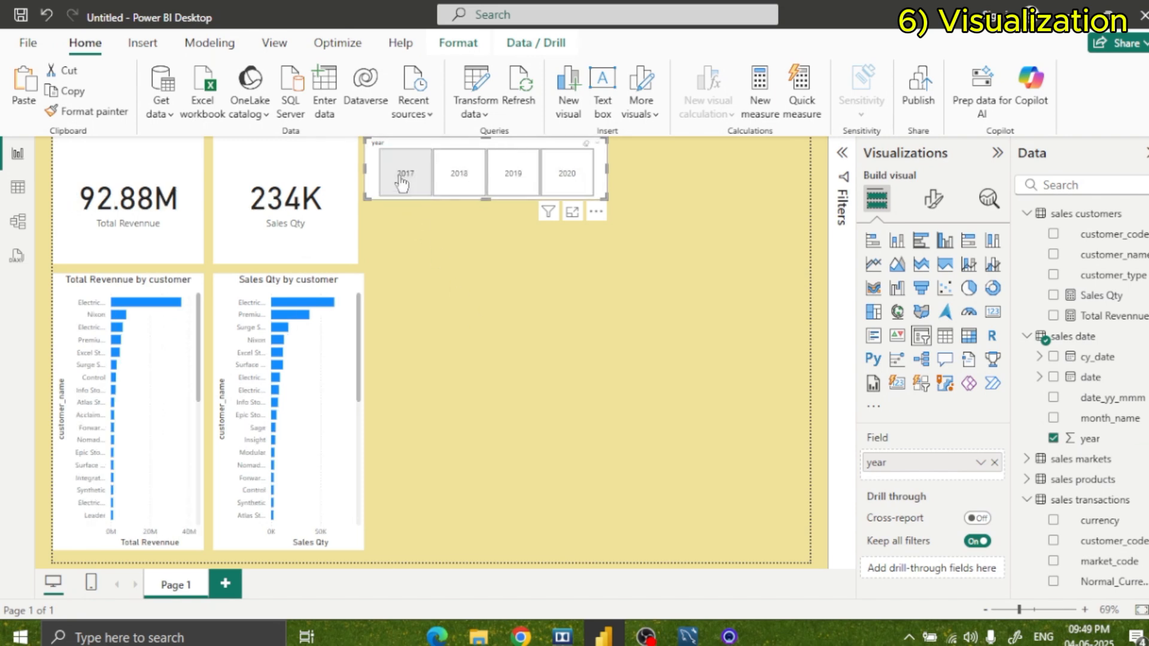
{"action": "left_click", "coordinate": [402, 183]}
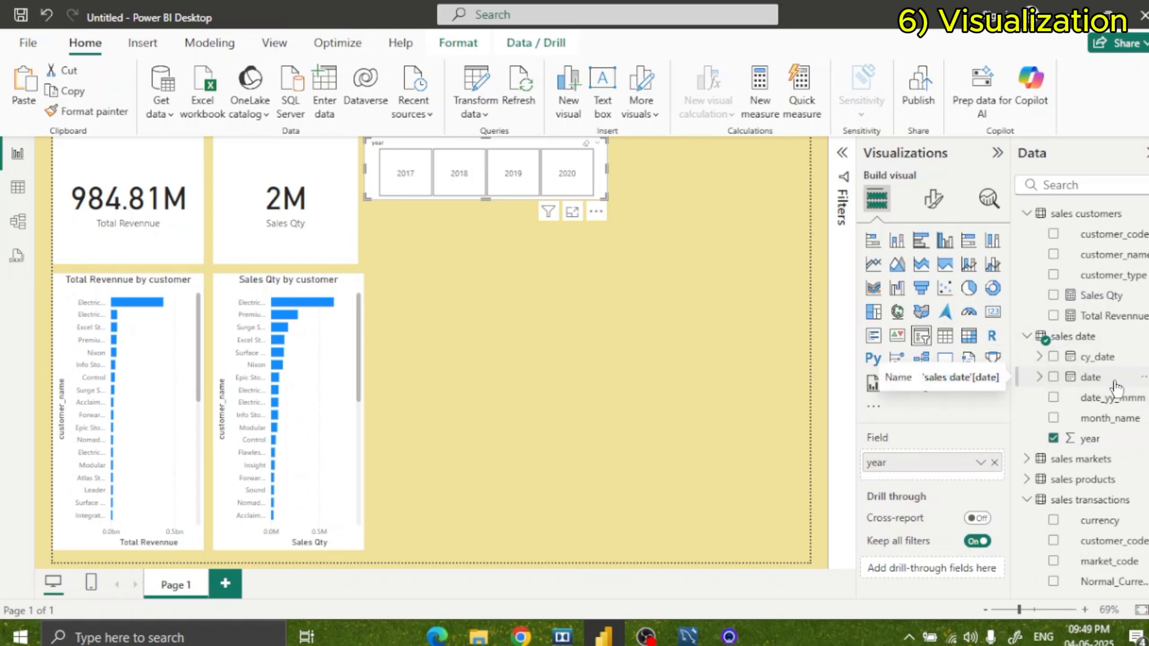
Add a slicer for the date field from the sales date table in the empty area below the year slicer.
{"action": "left_click_drag", "start_coordinate": [1091, 377], "coordinate": [650, 294]}
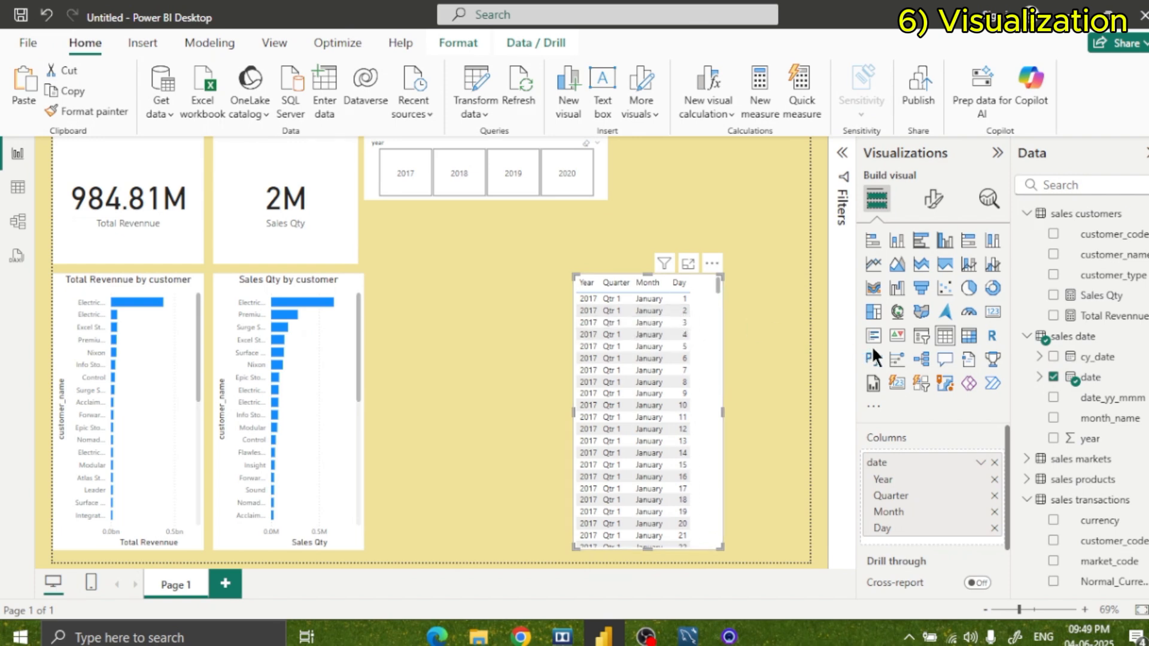
{"action": "left_click", "coordinate": [920, 339]}
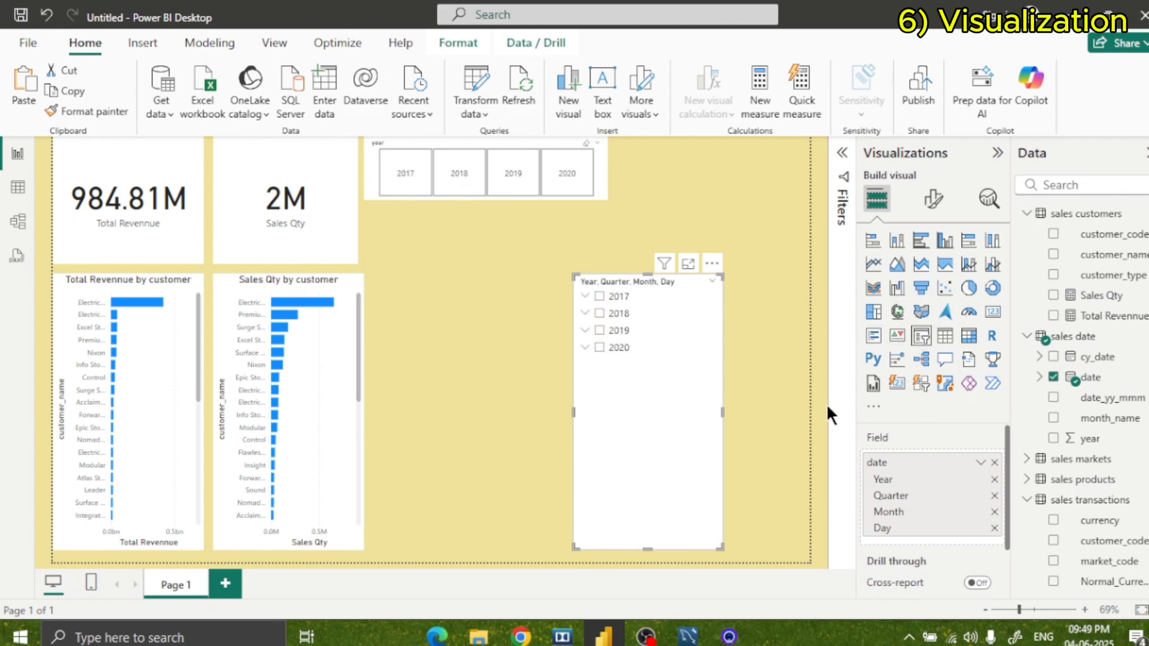
Set the date slicer's style to Dropdown.
{"action": "left_click", "coordinate": [931, 199]}
{"action": "left_click", "coordinate": [908, 317]}
{"action": "left_click", "coordinate": [926, 403]}
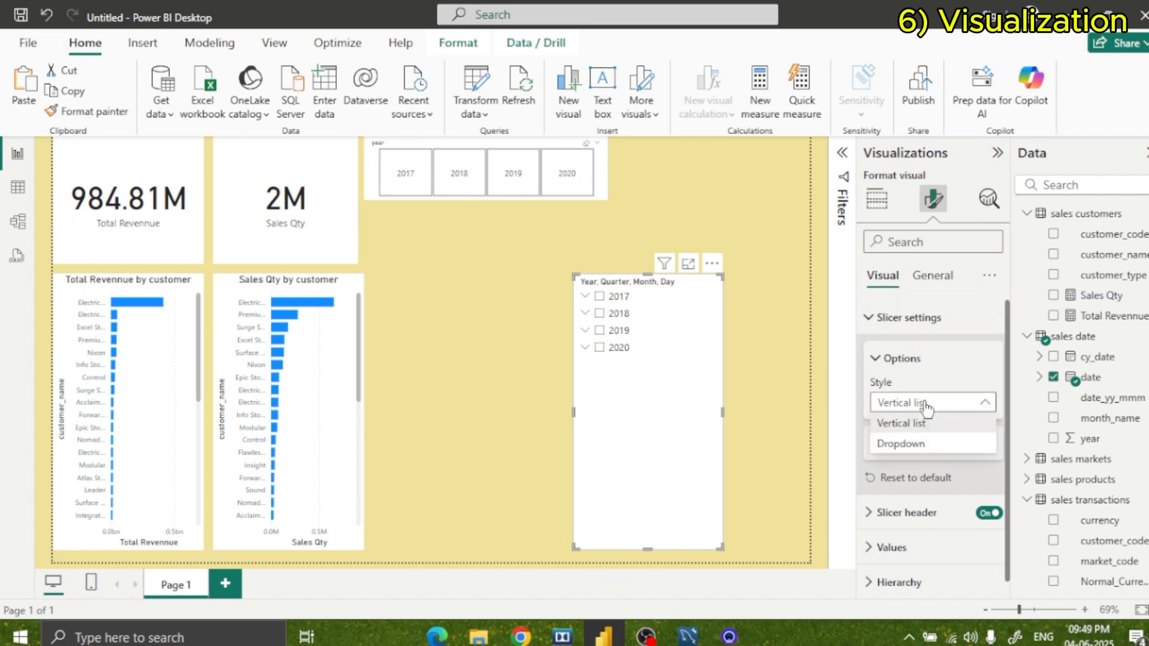
{"action": "left_click", "coordinate": [904, 443]}
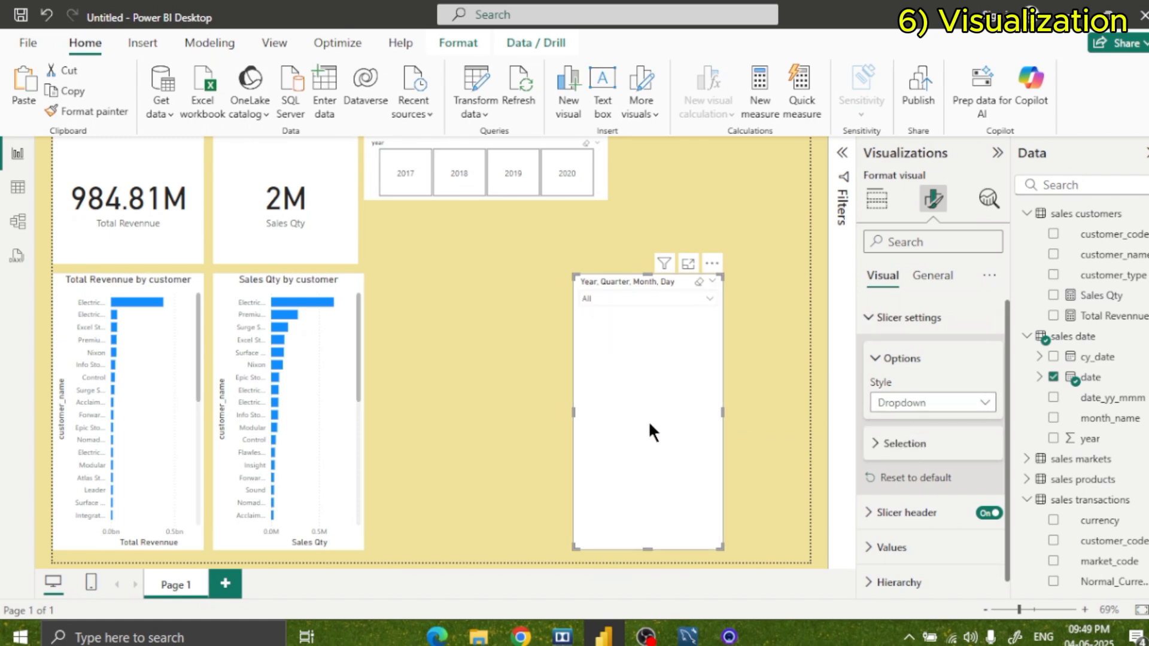
Widen the date slicer, shorten it to a compact box, and check its dropdown list.
{"action": "left_click_drag", "start_coordinate": [573, 410], "coordinate": [444, 383]}
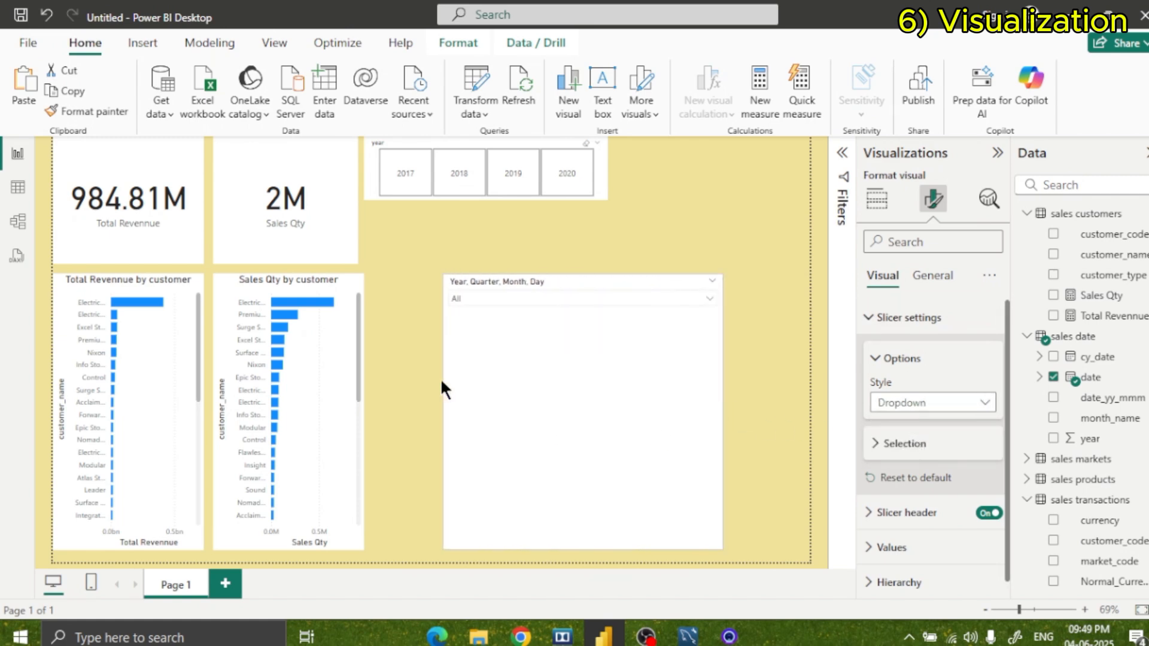
{"action": "left_click_drag", "start_coordinate": [582, 547], "coordinate": [576, 339]}
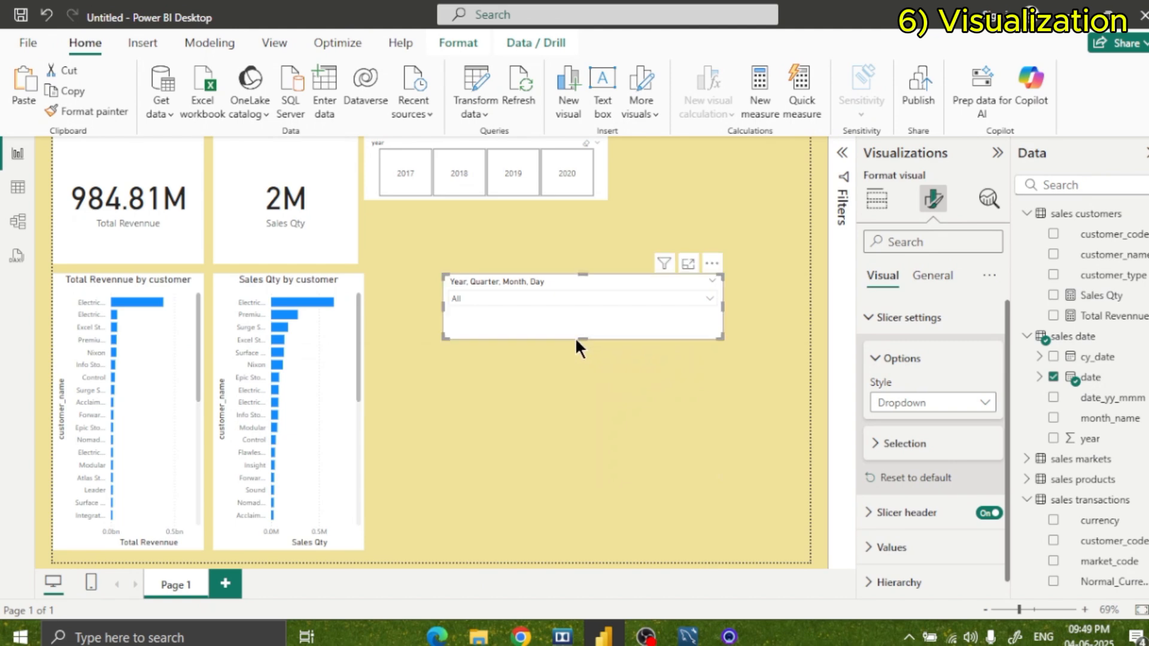
{"action": "left_click", "coordinate": [581, 293]}
{"action": "left_click", "coordinate": [581, 292]}
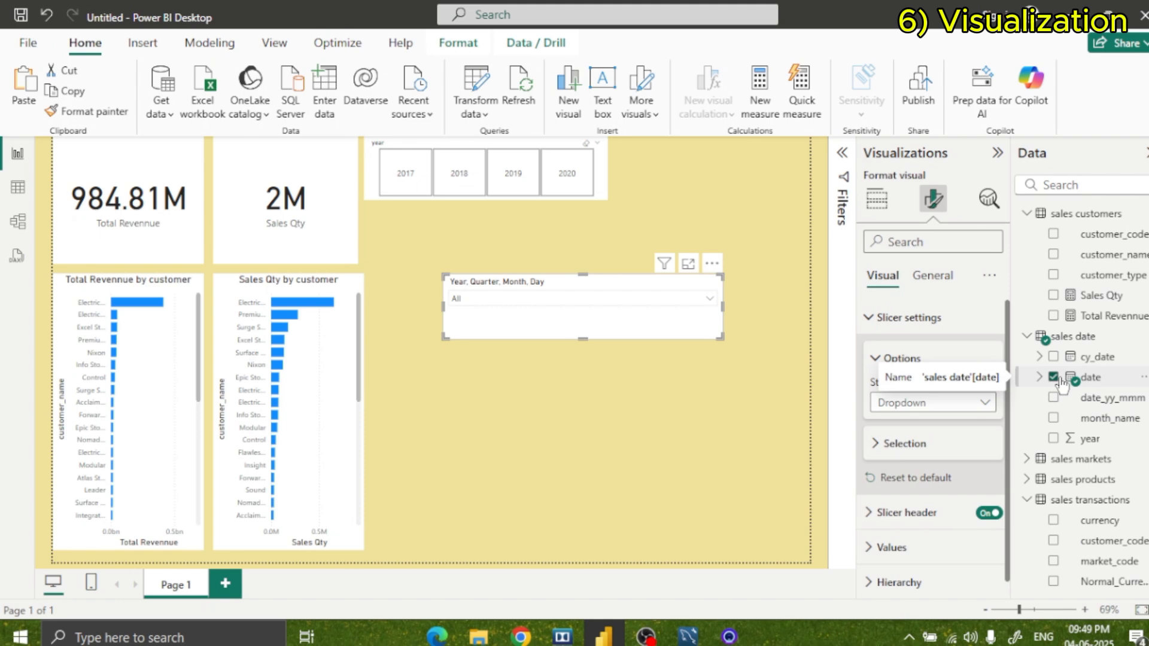
Try the Vertical list style on the date slicer, switch it back to Dropdown, and check the list of years.
{"action": "left_click", "coordinate": [927, 406]}
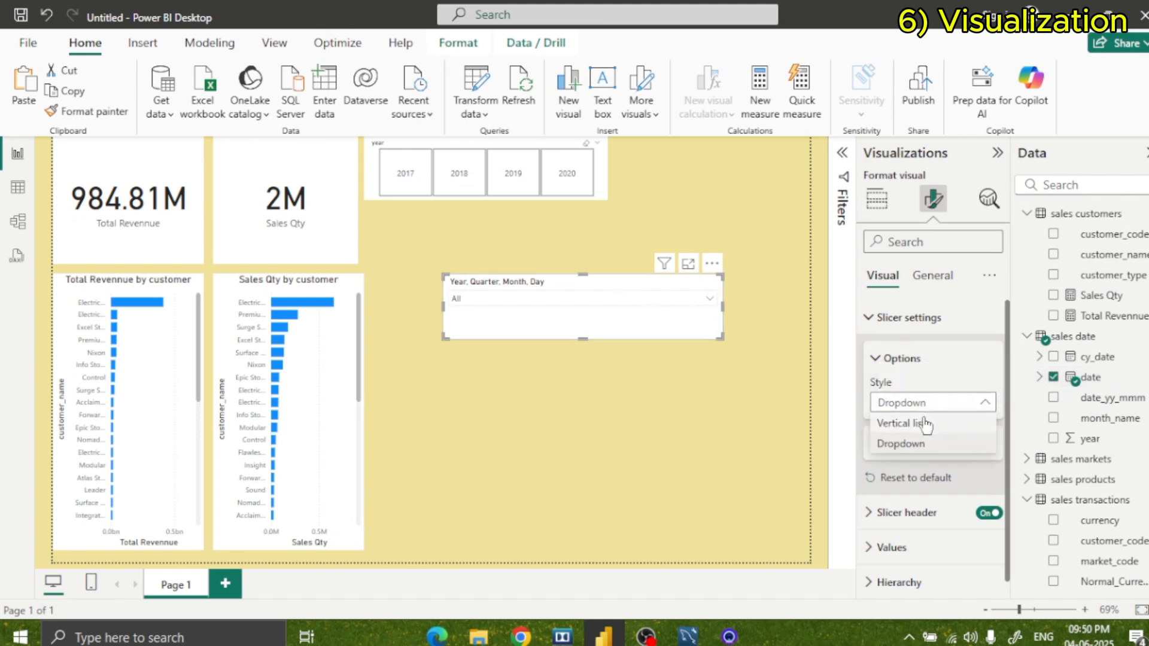
{"action": "left_click", "coordinate": [922, 420]}
{"action": "left_click", "coordinate": [921, 409]}
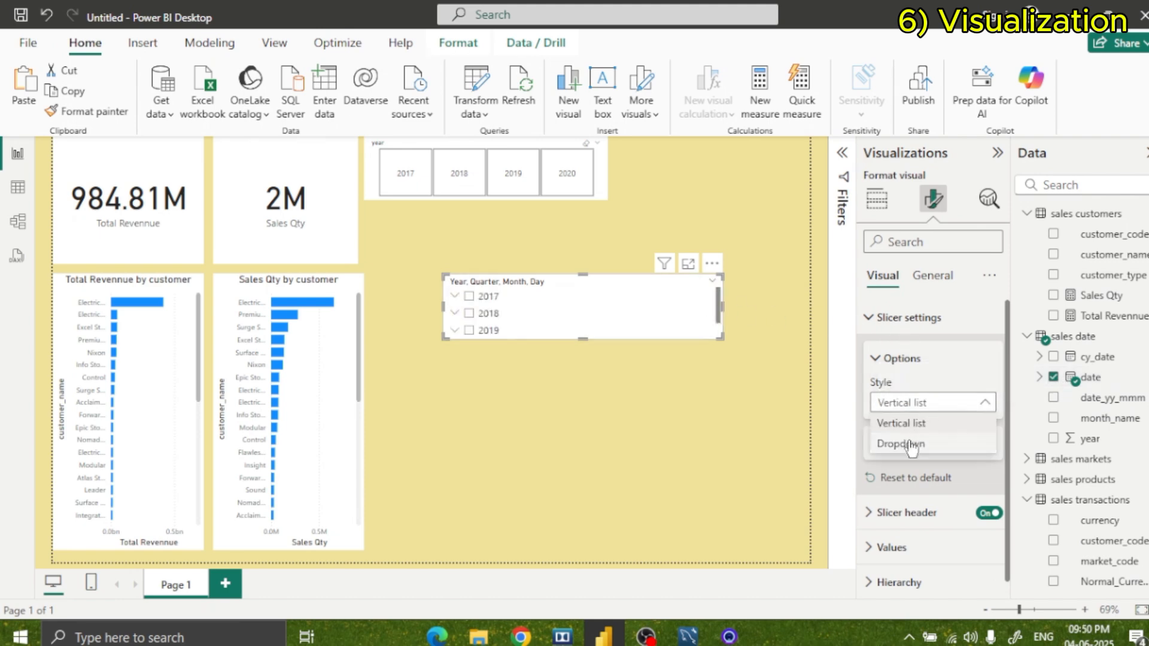
{"action": "left_click", "coordinate": [906, 442]}
{"action": "left_click", "coordinate": [682, 294]}
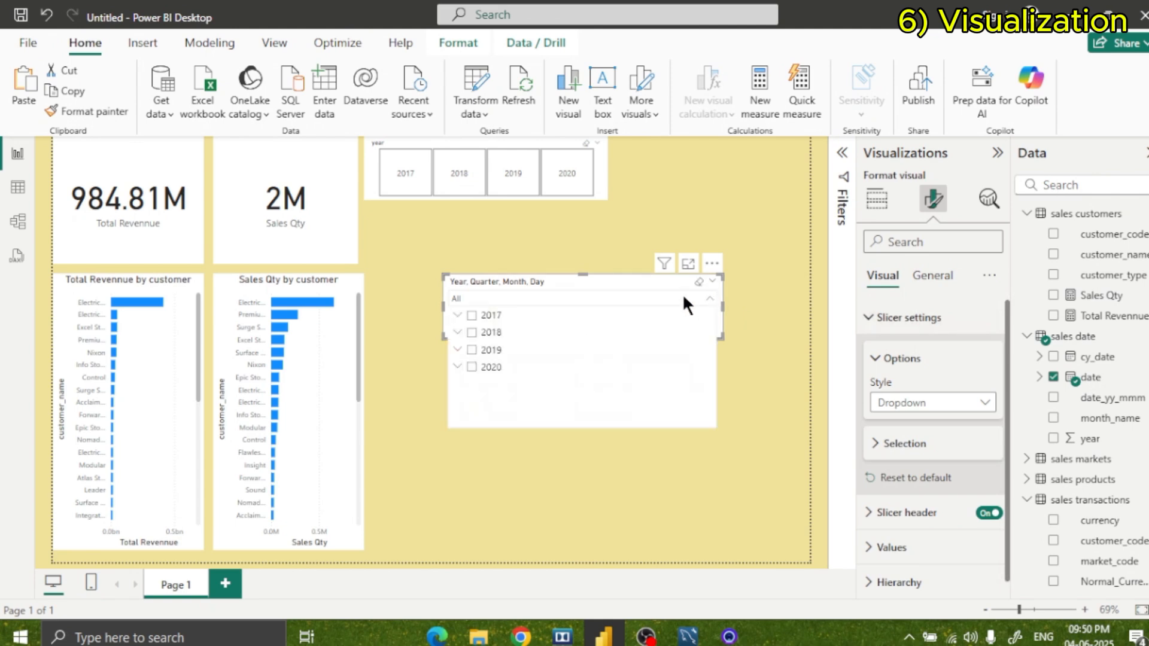
{"action": "left_click", "coordinate": [680, 293]}
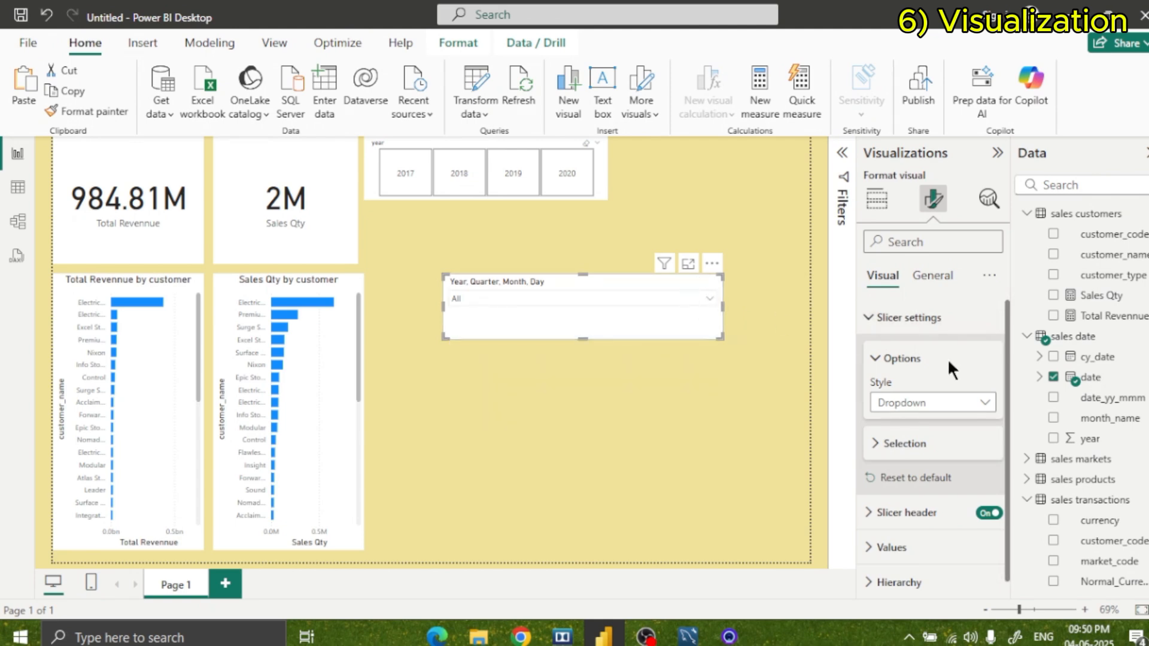
Look through the tables in the field list and collapse the sales transactions table.
{"action": "scroll", "coordinate": [1053, 461], "scroll_direction": "down", "scroll_amount": 2}
{"action": "scroll", "coordinate": [1044, 419], "scroll_direction": "up", "scroll_amount": 2}
{"action": "scroll", "coordinate": [1059, 287], "scroll_direction": "down", "scroll_amount": 2}
{"action": "left_click", "coordinate": [1025, 377]}
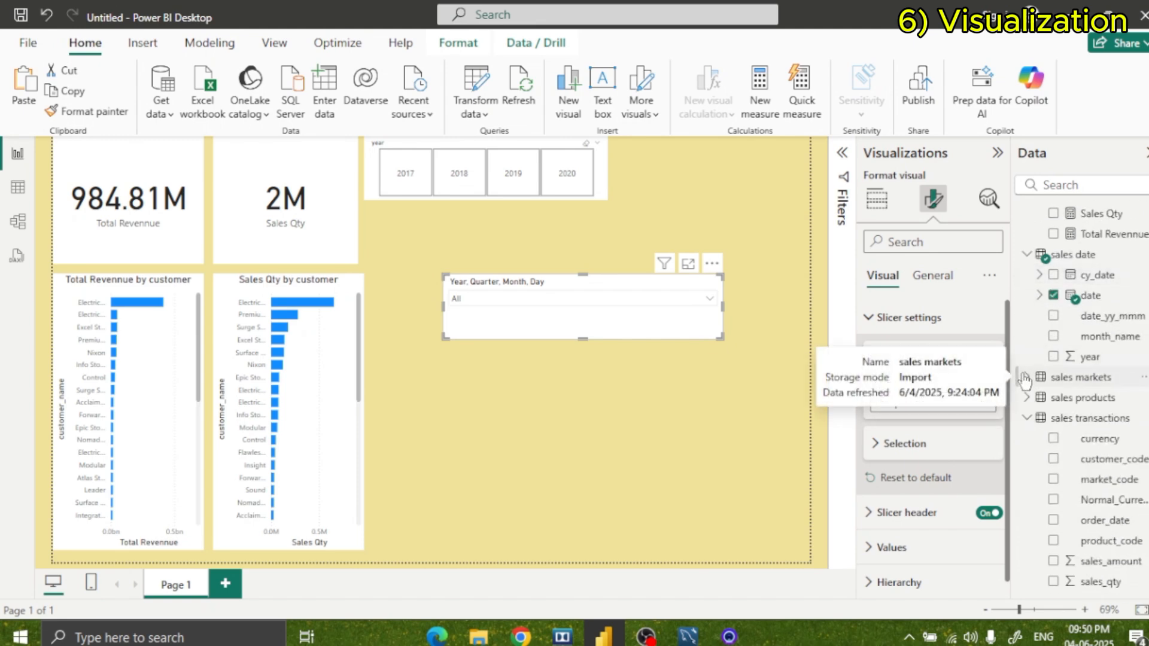
{"action": "left_click", "coordinate": [1026, 378]}
{"action": "left_click", "coordinate": [1026, 417]}
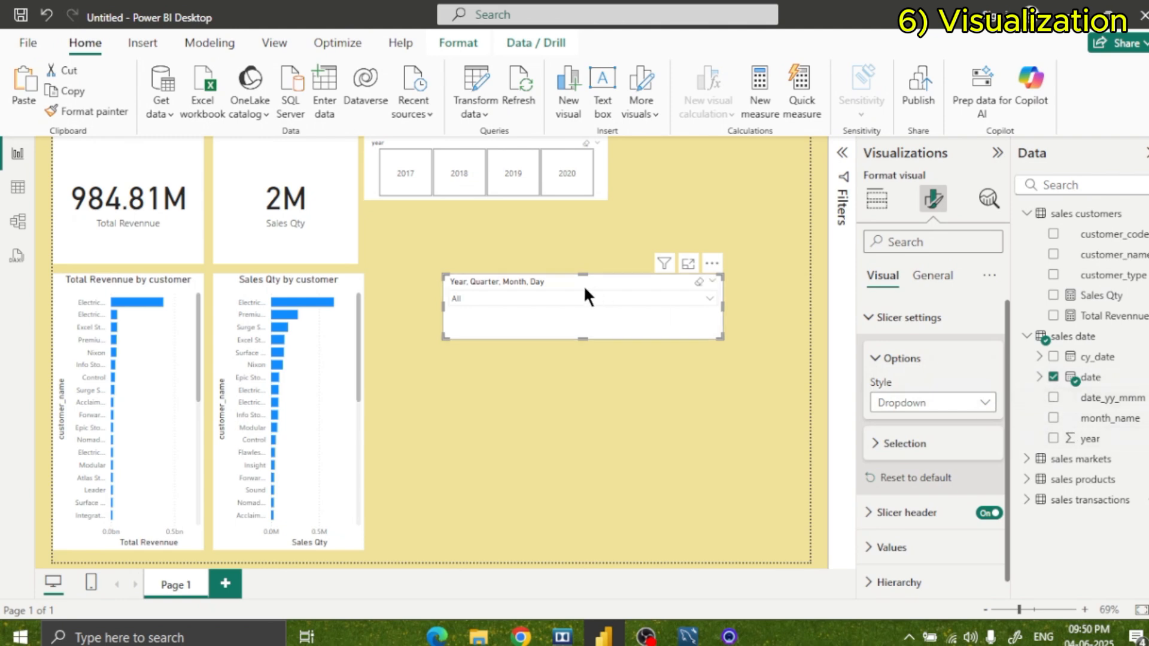
Shift the date slicer toward the report's edge and compare its Vertical list style with Dropdown, ending on Dropdown.
{"action": "left_click_drag", "start_coordinate": [592, 284], "coordinate": [620, 278]}
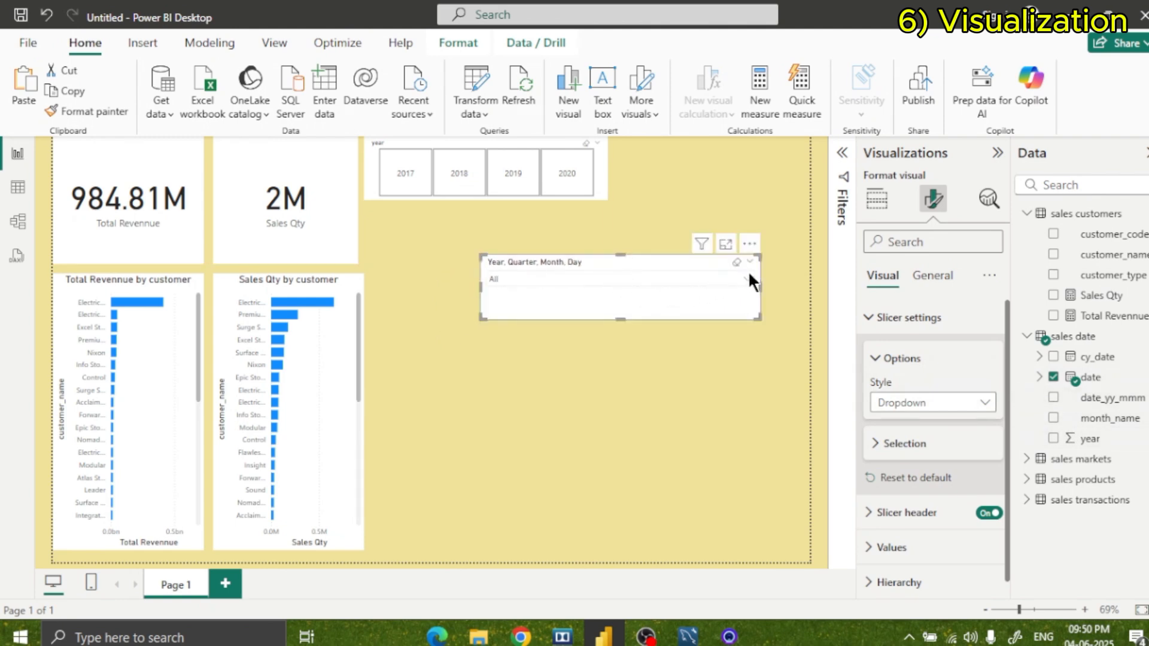
{"action": "left_click", "coordinate": [912, 404]}
{"action": "left_click", "coordinate": [917, 424]}
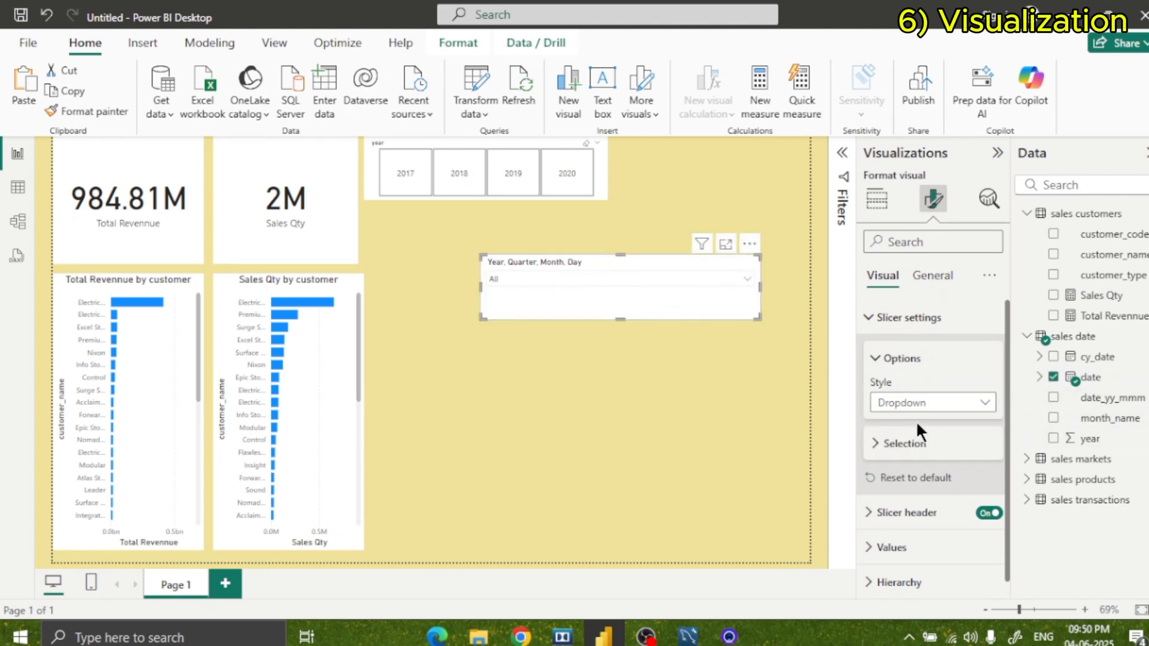
{"action": "left_click", "coordinate": [941, 405]}
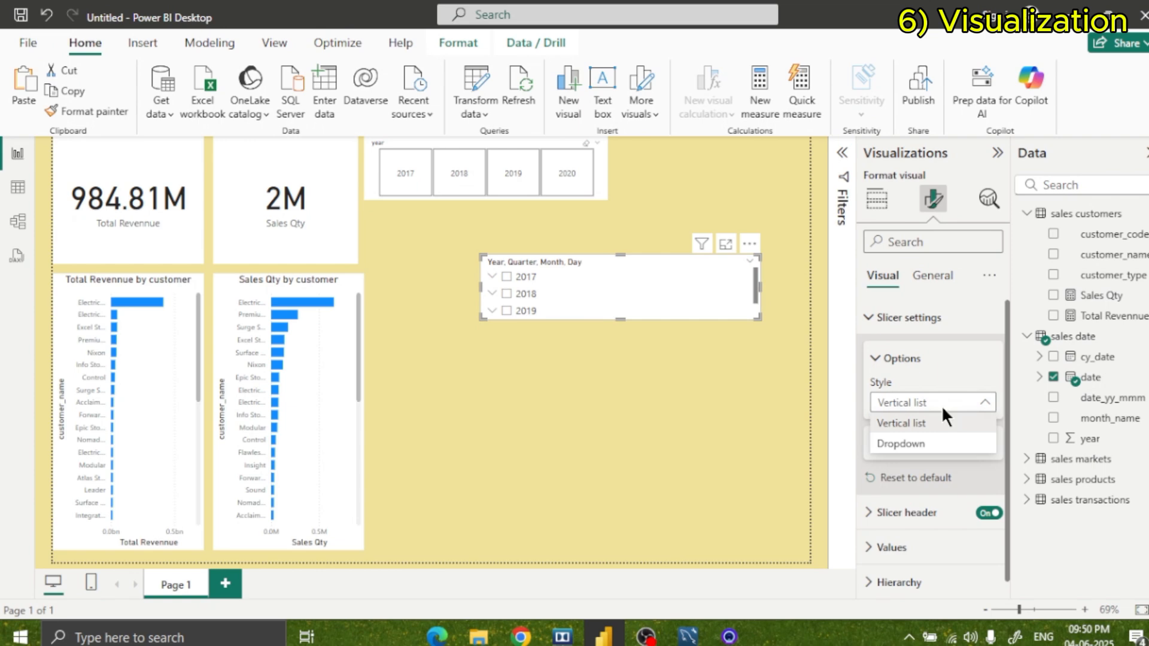
{"action": "left_click", "coordinate": [897, 441]}
Test the date slicer by filtering the report to 2017, clear that selection, and close the list.
{"action": "left_click", "coordinate": [547, 279]}
{"action": "left_click", "coordinate": [507, 296]}
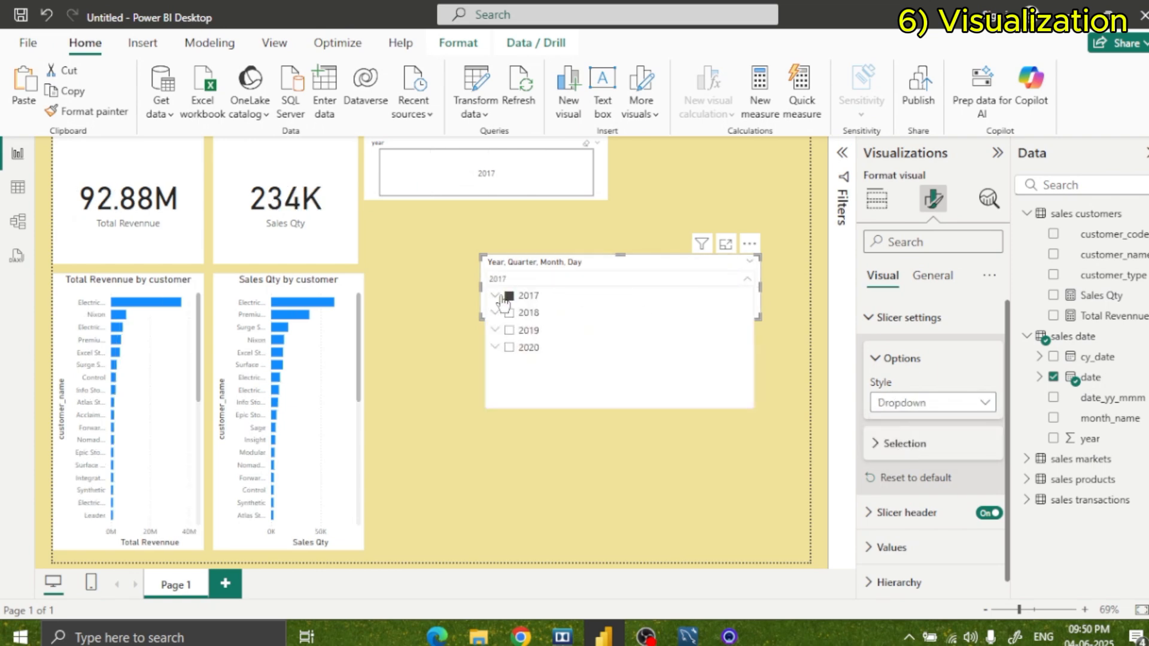
{"action": "left_click", "coordinate": [496, 296]}
{"action": "left_click", "coordinate": [495, 297]}
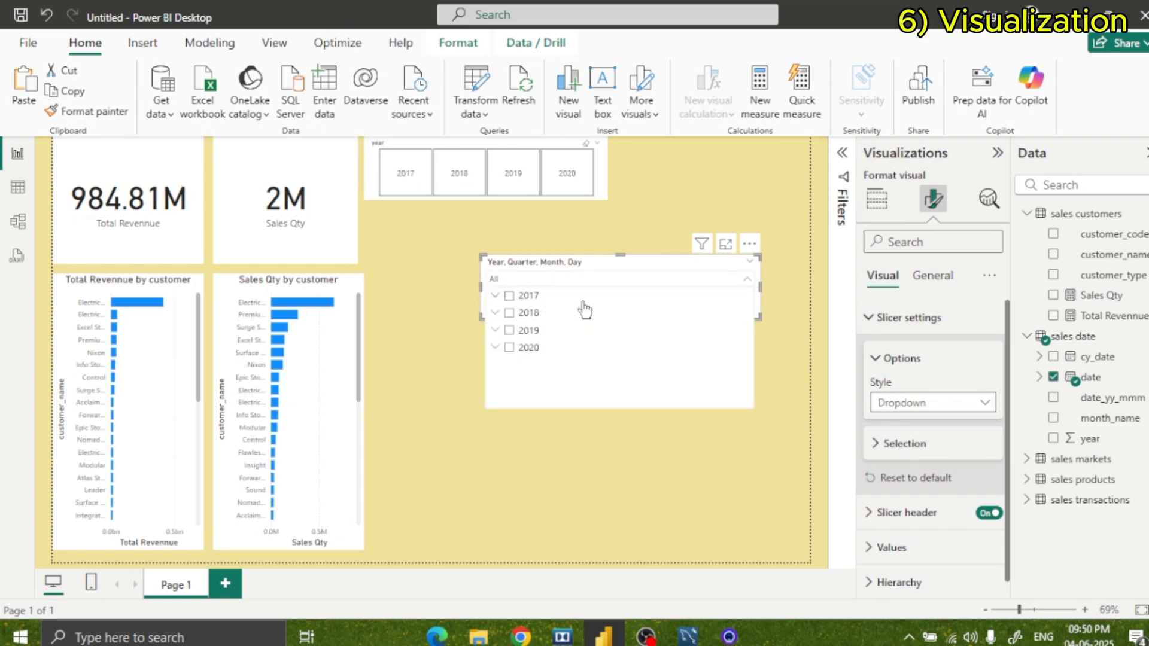
{"action": "left_click", "coordinate": [494, 295]}
{"action": "left_click", "coordinate": [496, 282]}
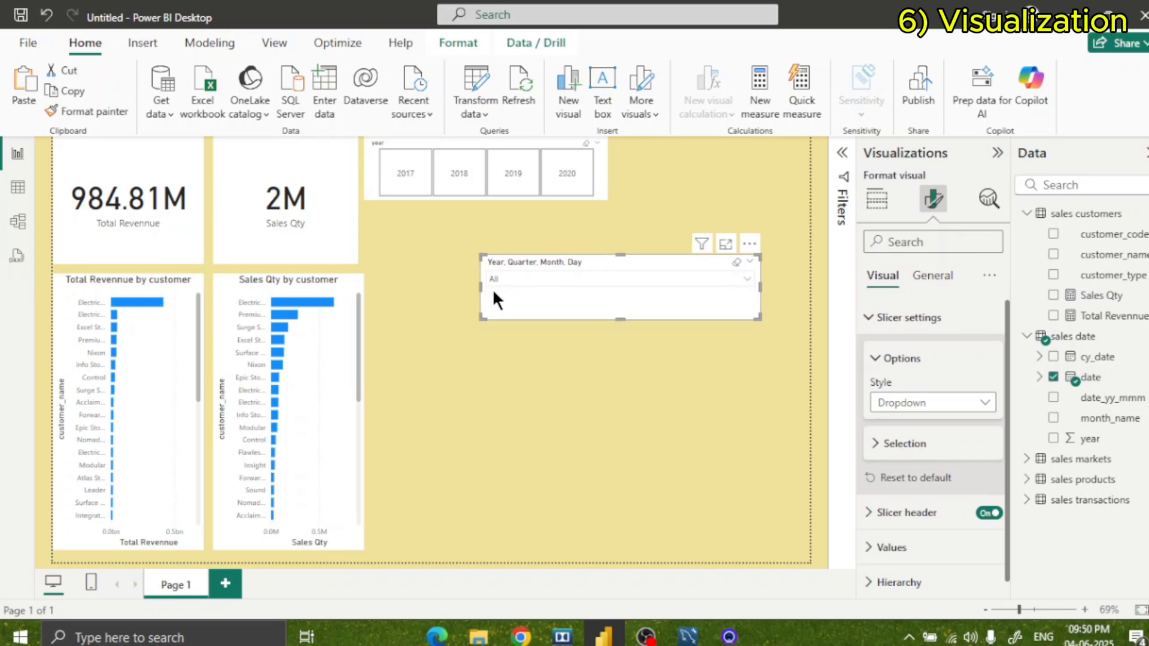
Shrink the date slicer and place it right beside the year slicer.
{"action": "left_click_drag", "start_coordinate": [758, 318], "coordinate": [717, 180]}
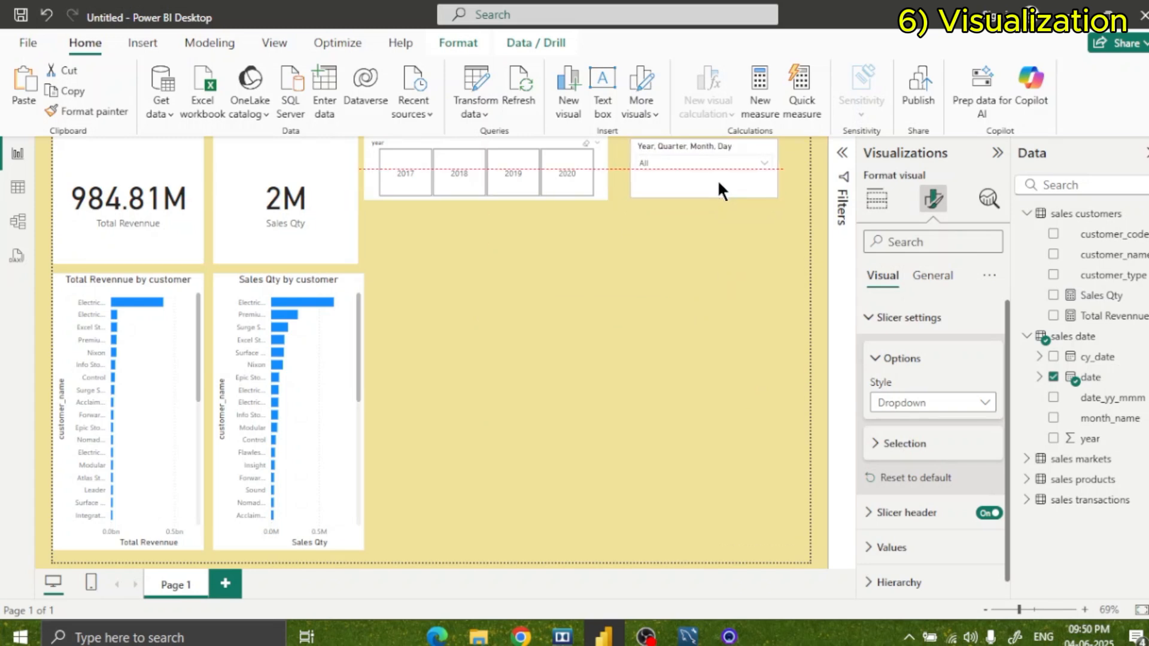
{"action": "left_click", "coordinate": [747, 364]}
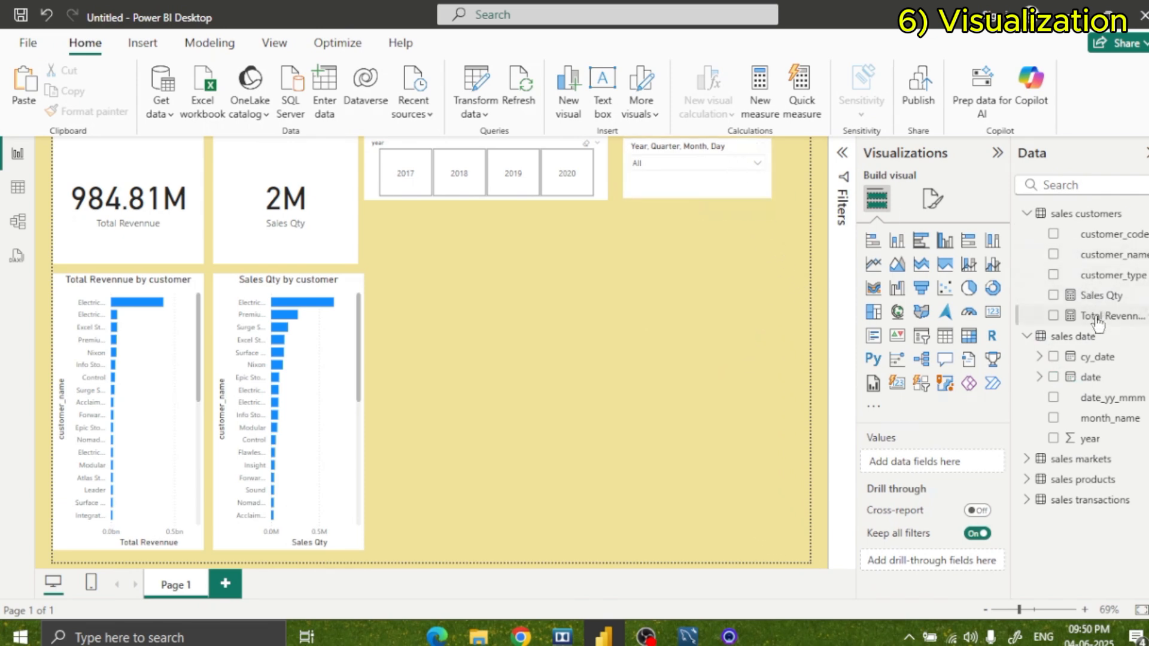
Add a table of the sales date table's date field in the empty area below the slicers.
{"action": "left_click_drag", "start_coordinate": [1084, 383], "coordinate": [676, 315]}
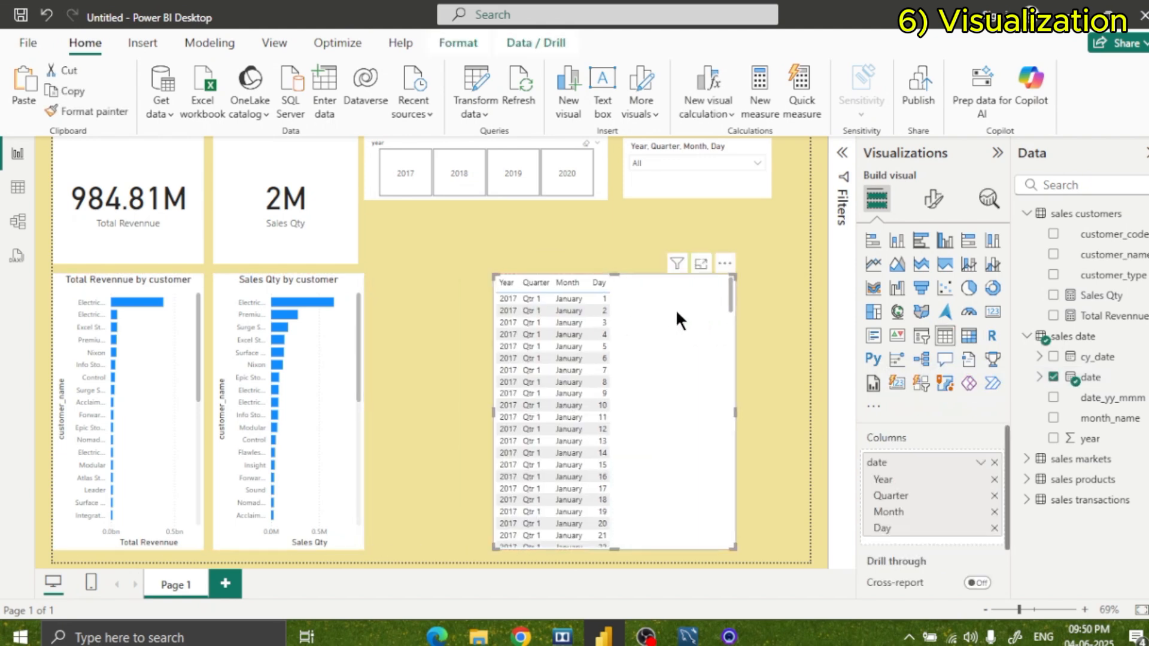
{"action": "left_click", "coordinate": [931, 198]}
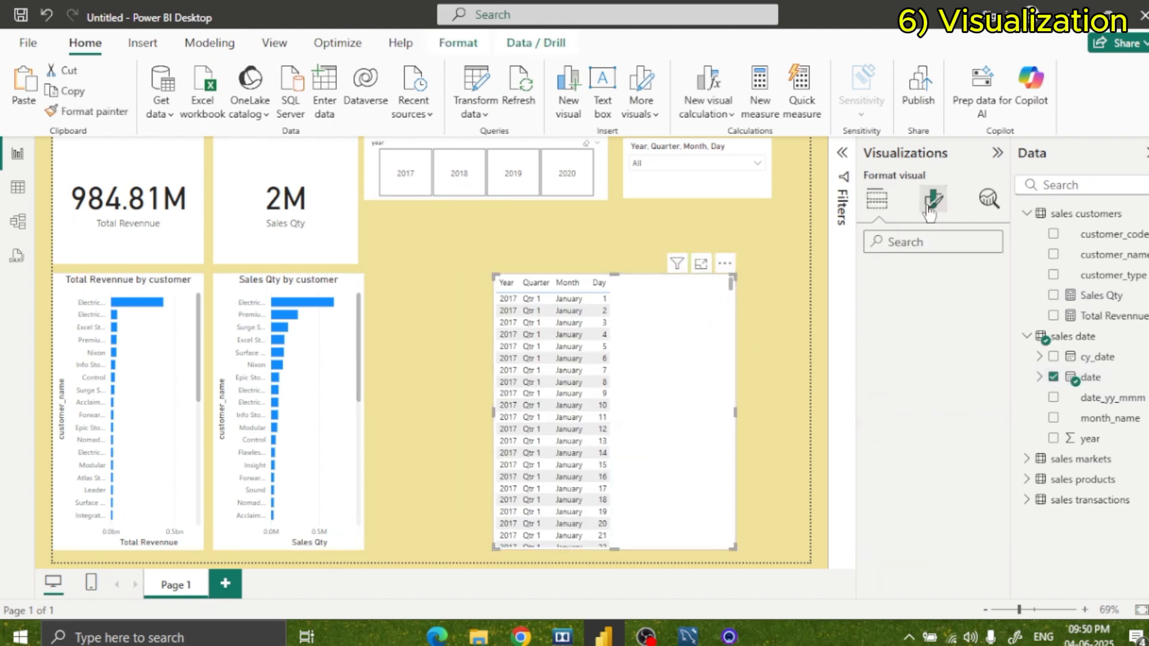
{"action": "left_click", "coordinate": [777, 328]}
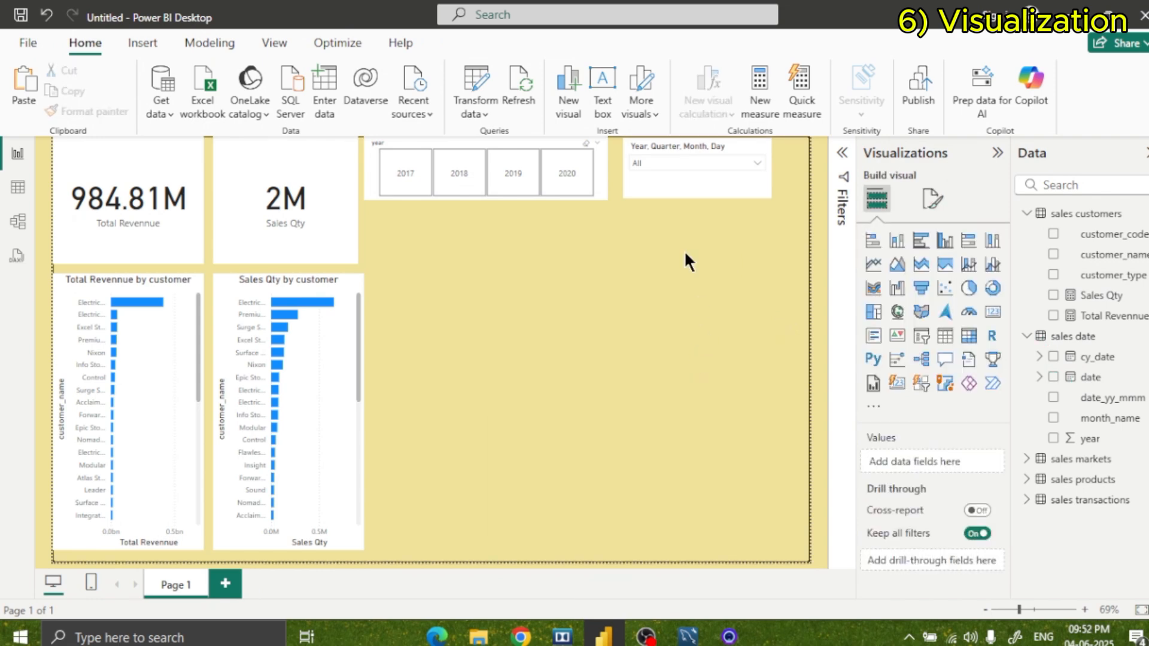
Delete the Year, Quarter, Month, Day dropdown slicer beside the year slicer.
{"action": "left_click", "coordinate": [682, 164]}
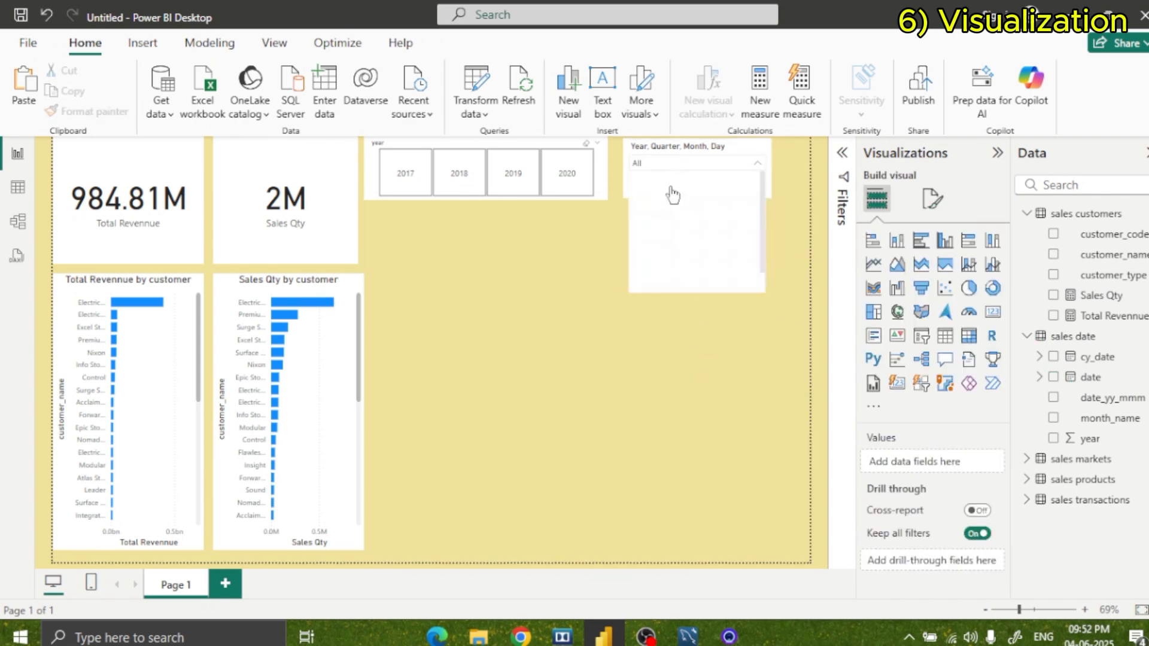
{"action": "left_click", "coordinate": [644, 189]}
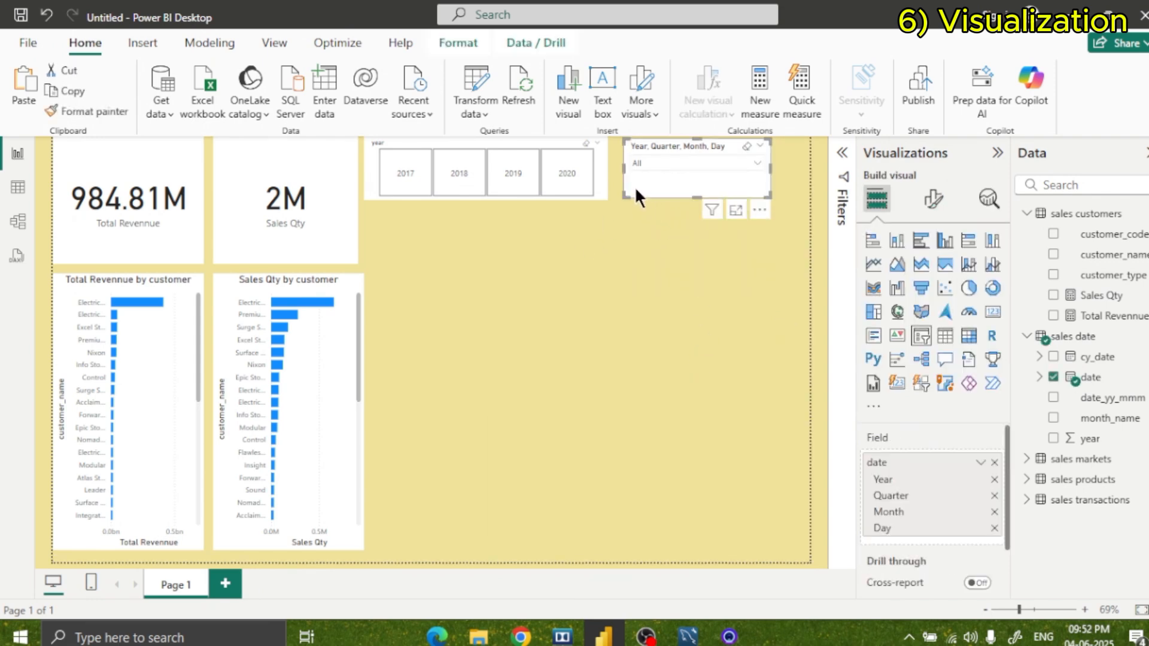
{"action": "key", "text": "Delete"}
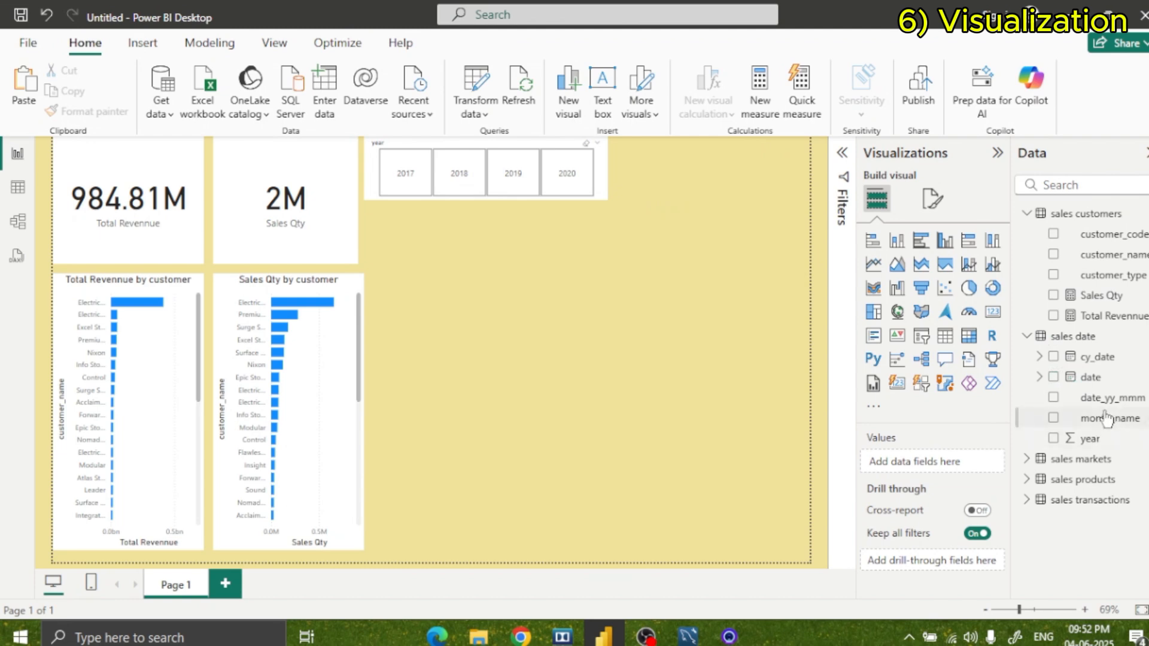
Add a slicer for the date_yy_mmm field in the empty report area and set its style to Tile.
{"action": "left_click_drag", "start_coordinate": [1097, 407], "coordinate": [719, 375]}
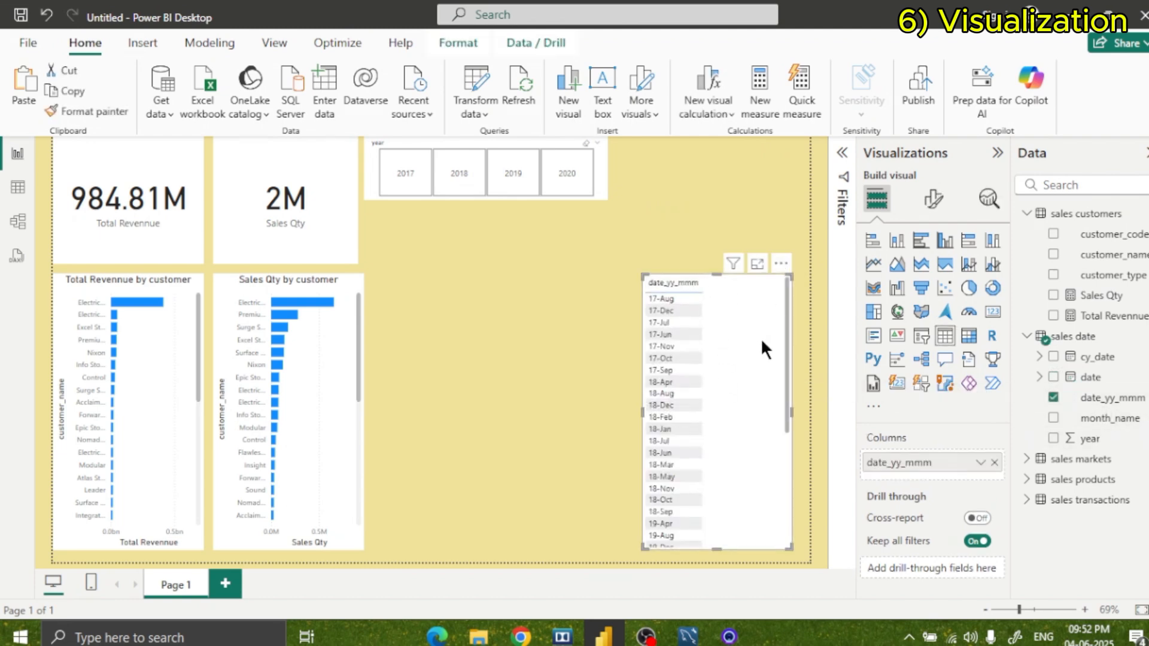
{"action": "left_click", "coordinate": [920, 338]}
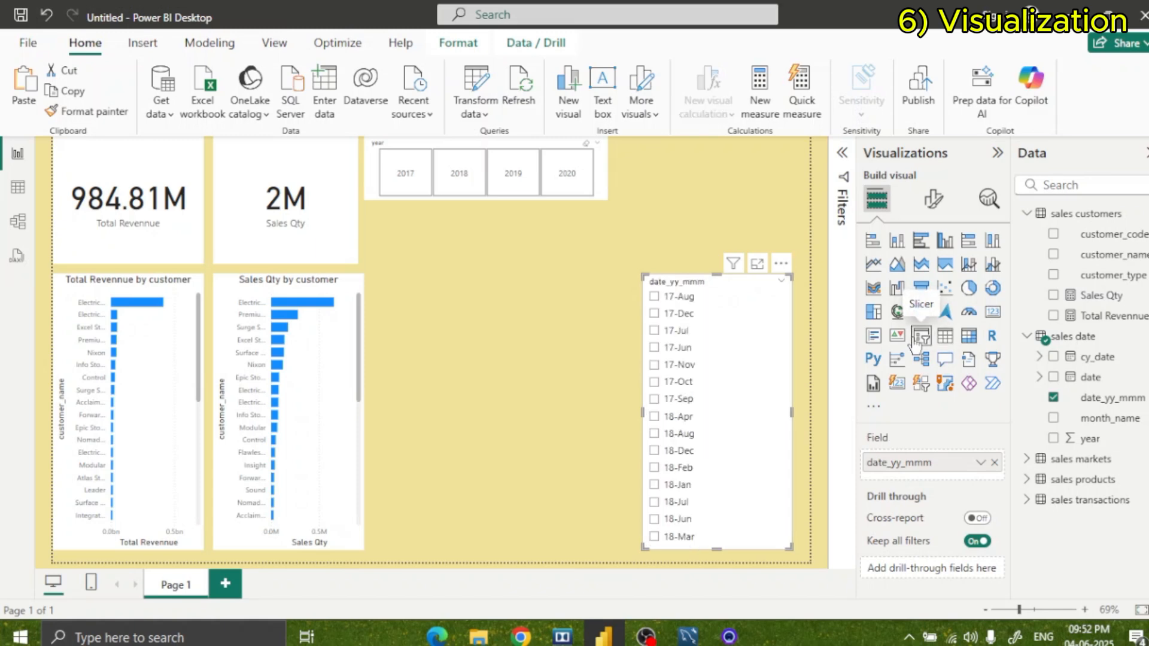
{"action": "left_click", "coordinate": [932, 199]}
{"action": "left_click", "coordinate": [912, 321]}
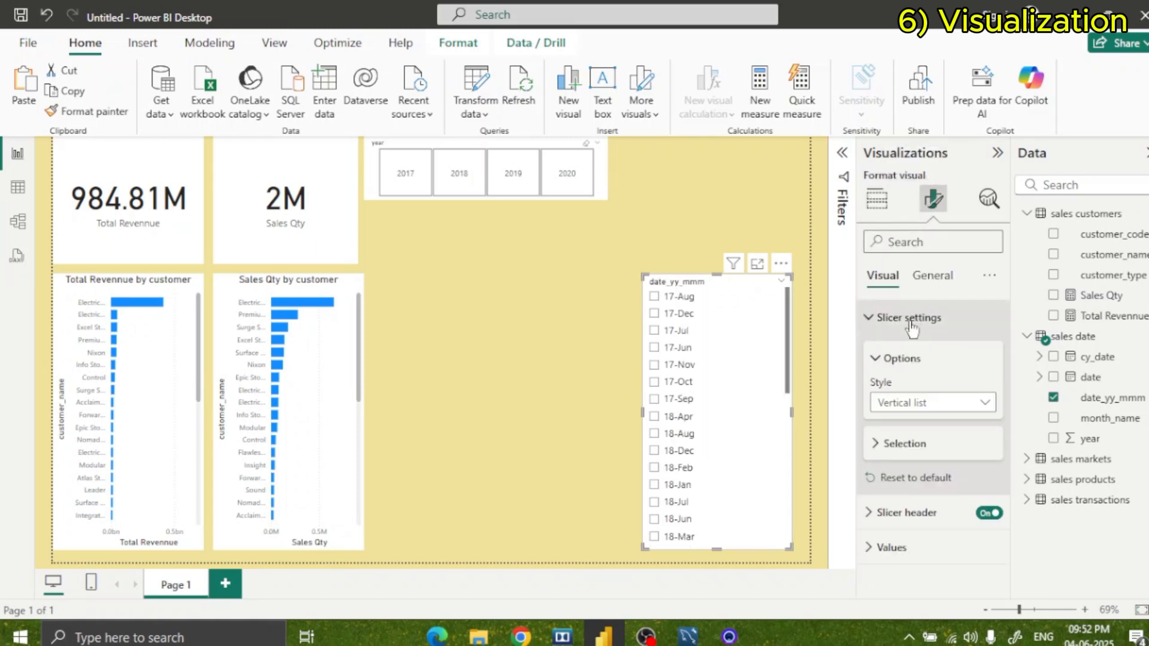
{"action": "left_click", "coordinate": [916, 402]}
{"action": "left_click", "coordinate": [918, 461]}
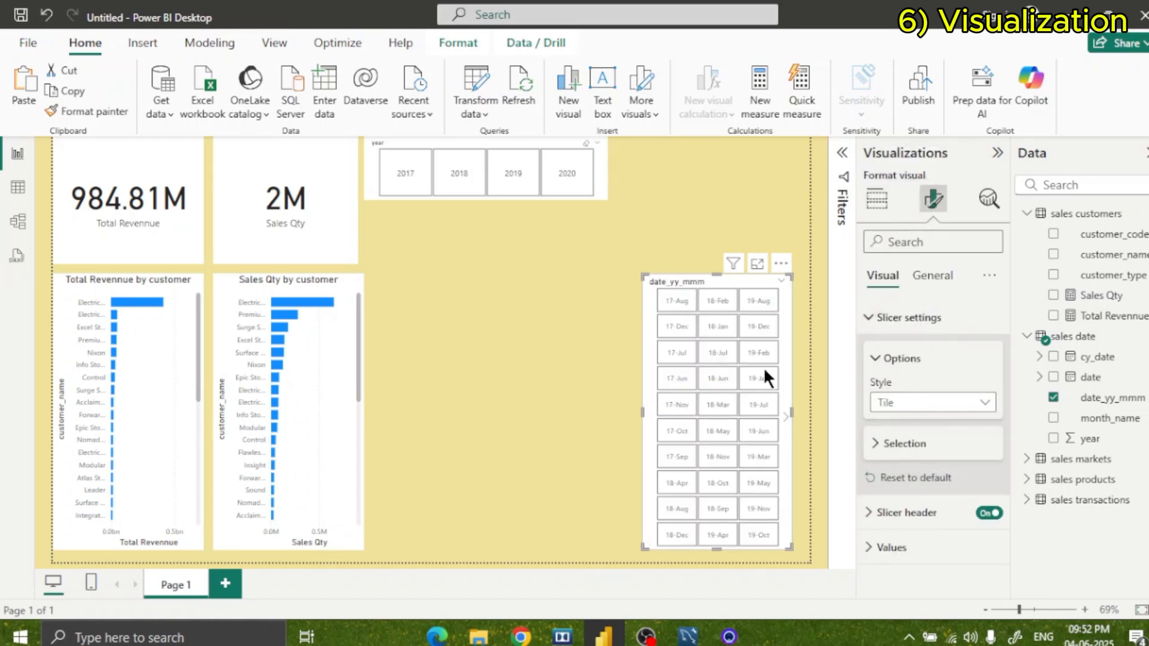
Resize the date_yy_mmm slicer to a single row of four visible tiles and move it just below the year slicer.
{"action": "left_click_drag", "start_coordinate": [686, 283], "coordinate": [544, 246]}
{"action": "left_click_drag", "start_coordinate": [575, 512], "coordinate": [575, 289]}
{"action": "left_click_drag", "start_coordinate": [641, 263], "coordinate": [712, 282]}
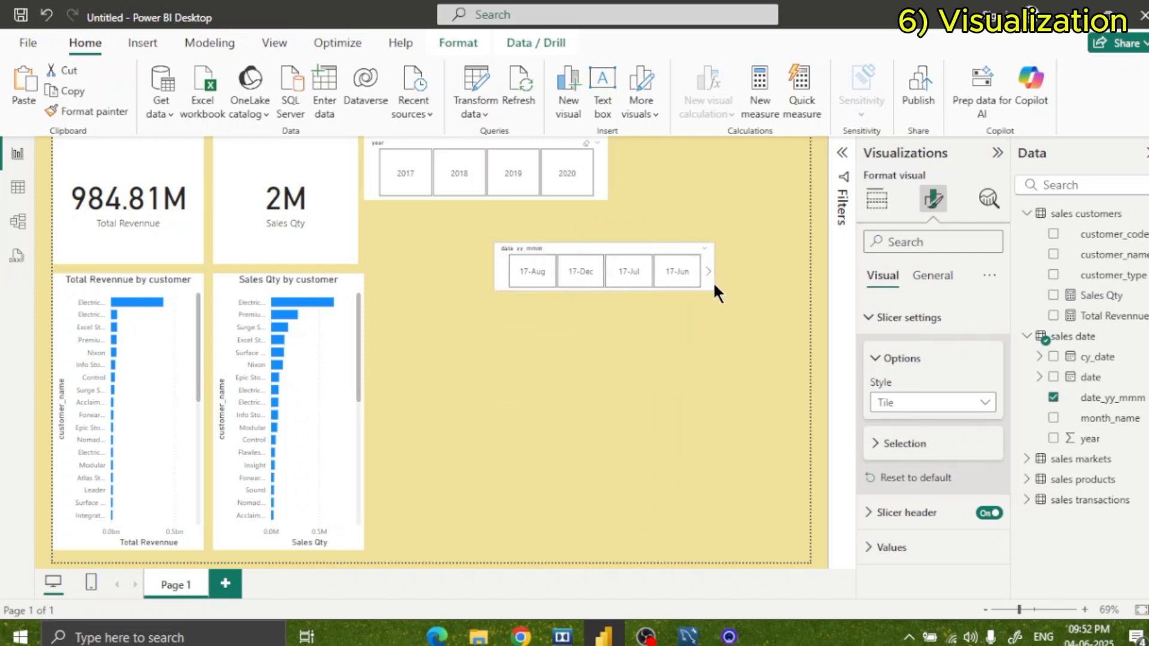
{"action": "left_click_drag", "start_coordinate": [615, 247], "coordinate": [669, 222]}
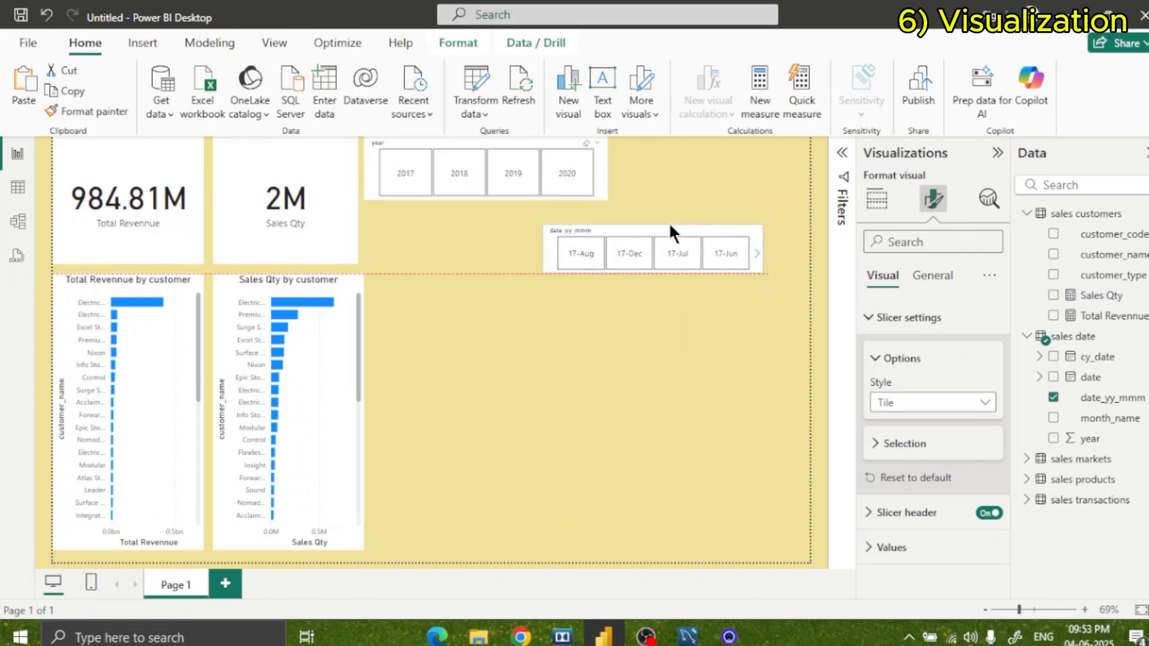
Narrow the year slicer without leaving a year selected, and fit the date_yy_mmm slicer beside it with their lower edges aligned.
{"action": "left_click", "coordinate": [591, 174]}
{"action": "left_click_drag", "start_coordinate": [598, 171], "coordinate": [569, 179]}
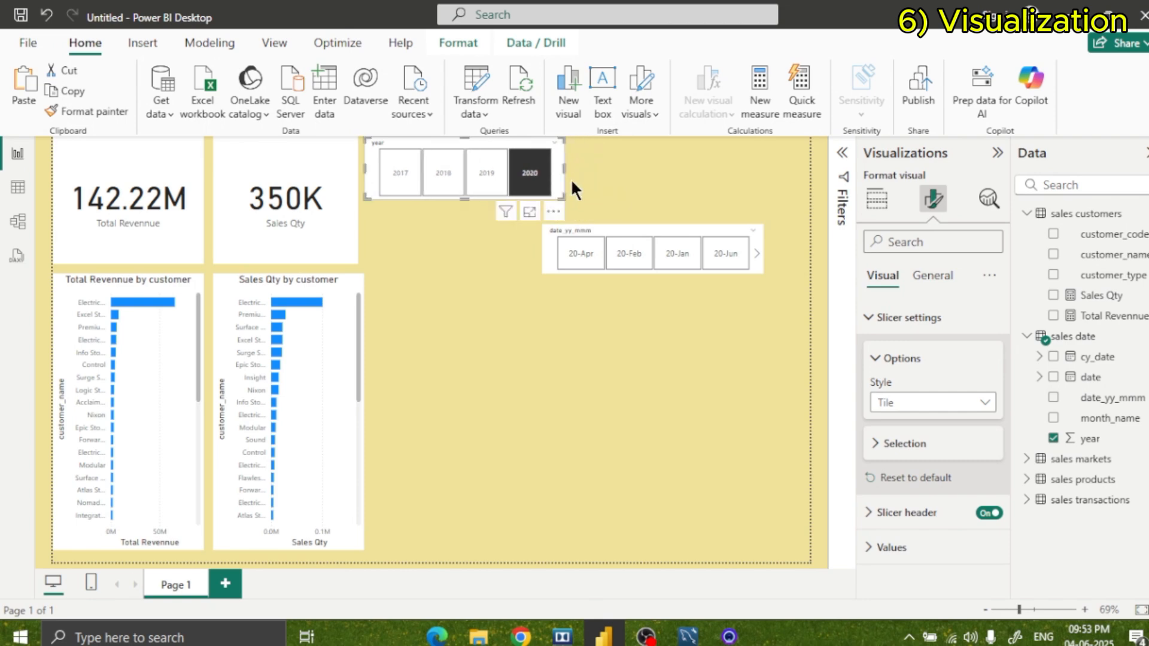
{"action": "left_click_drag", "start_coordinate": [643, 228], "coordinate": [677, 146]}
{"action": "left_click_drag", "start_coordinate": [688, 187], "coordinate": [687, 196]}
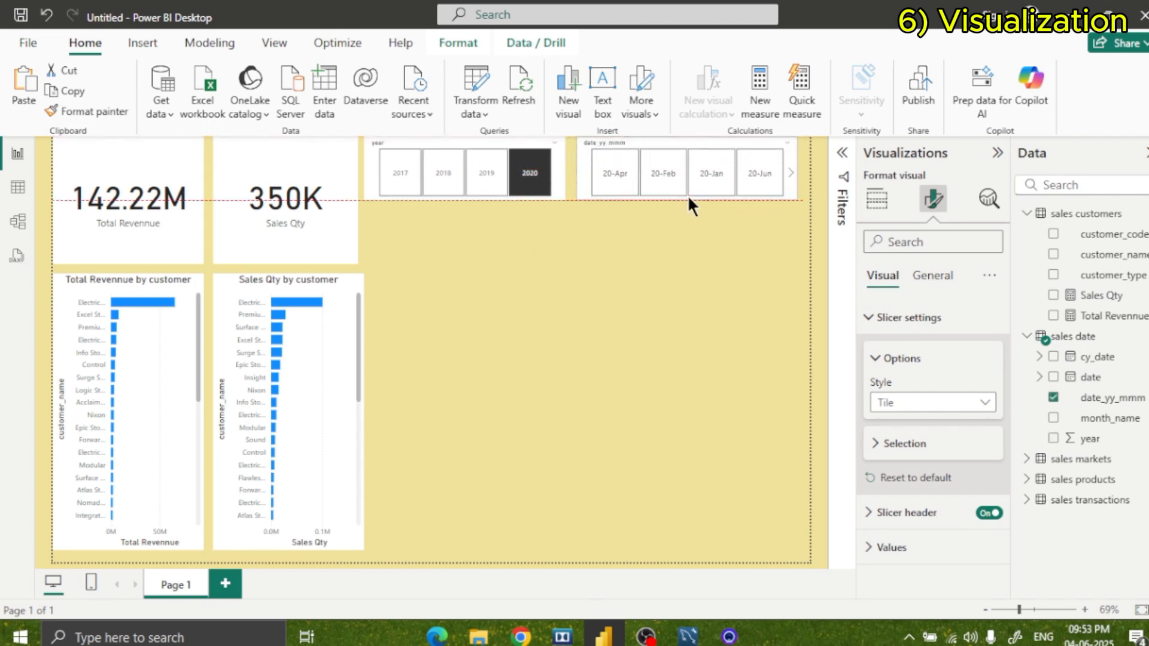
{"action": "left_click", "coordinate": [587, 217]}
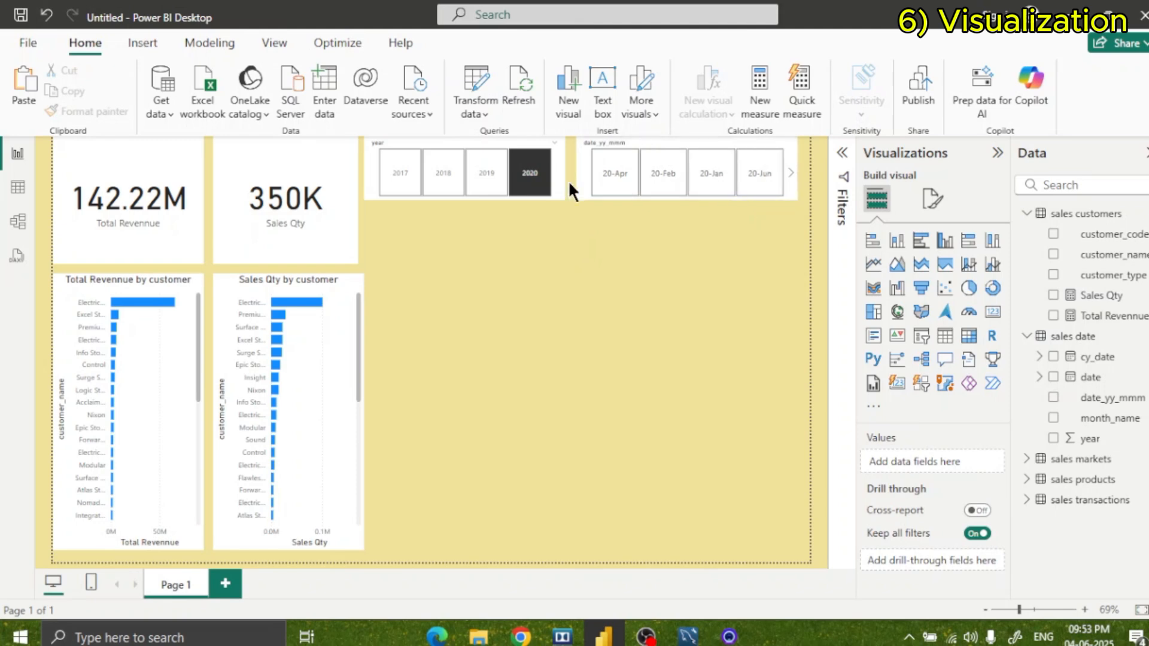
{"action": "left_click", "coordinate": [530, 175]}
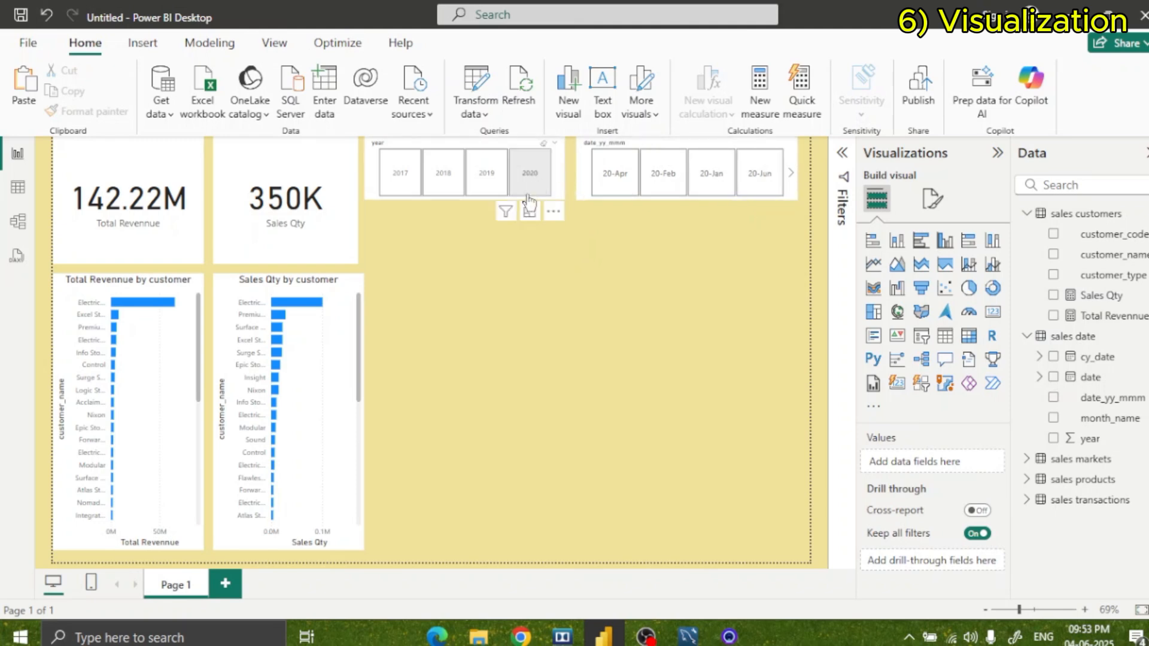
Test the slicers by filtering the report to year 2017 and month 17-Dec, and clear both selections.
{"action": "left_click", "coordinate": [402, 177]}
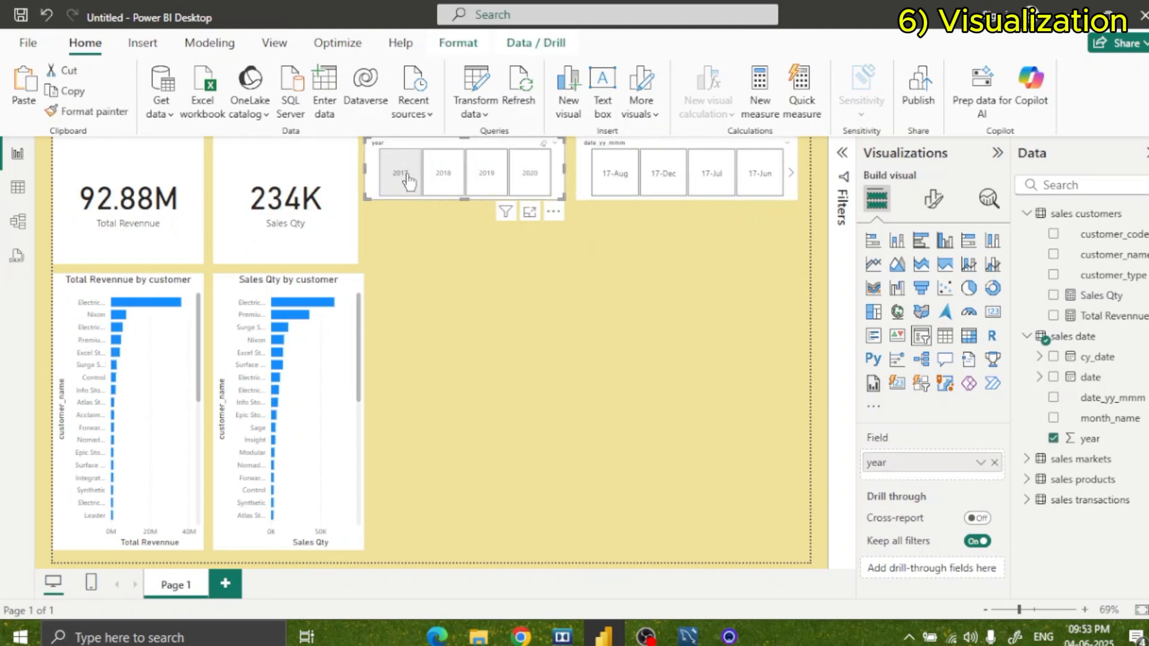
{"action": "left_click", "coordinate": [664, 179]}
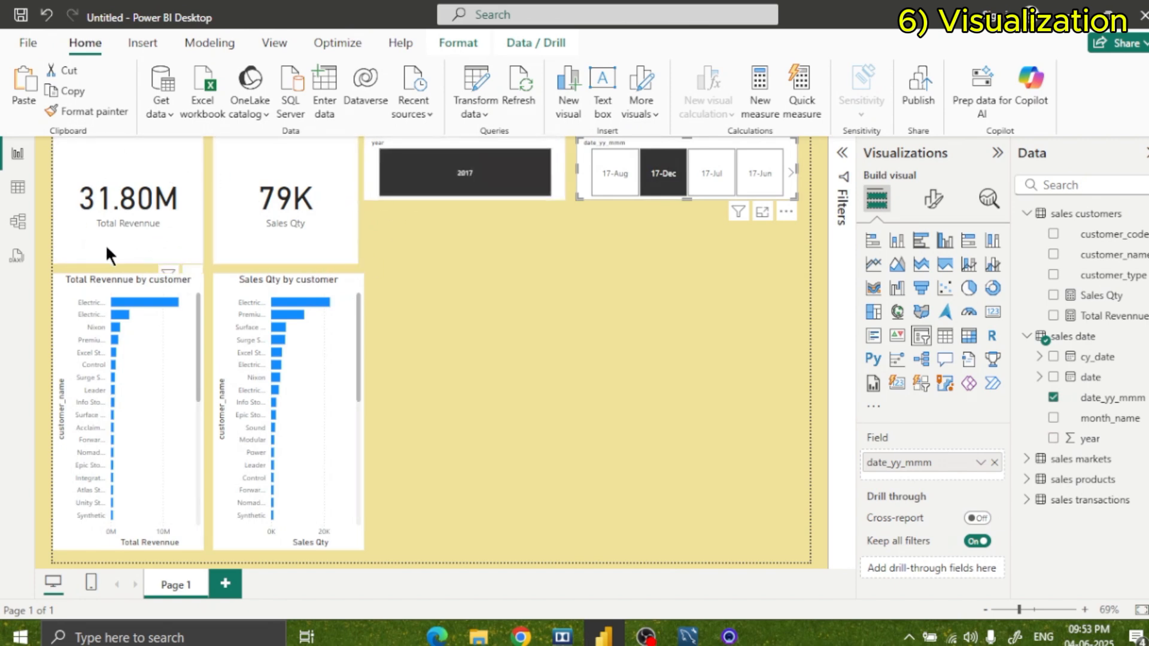
{"action": "left_click", "coordinate": [515, 177]}
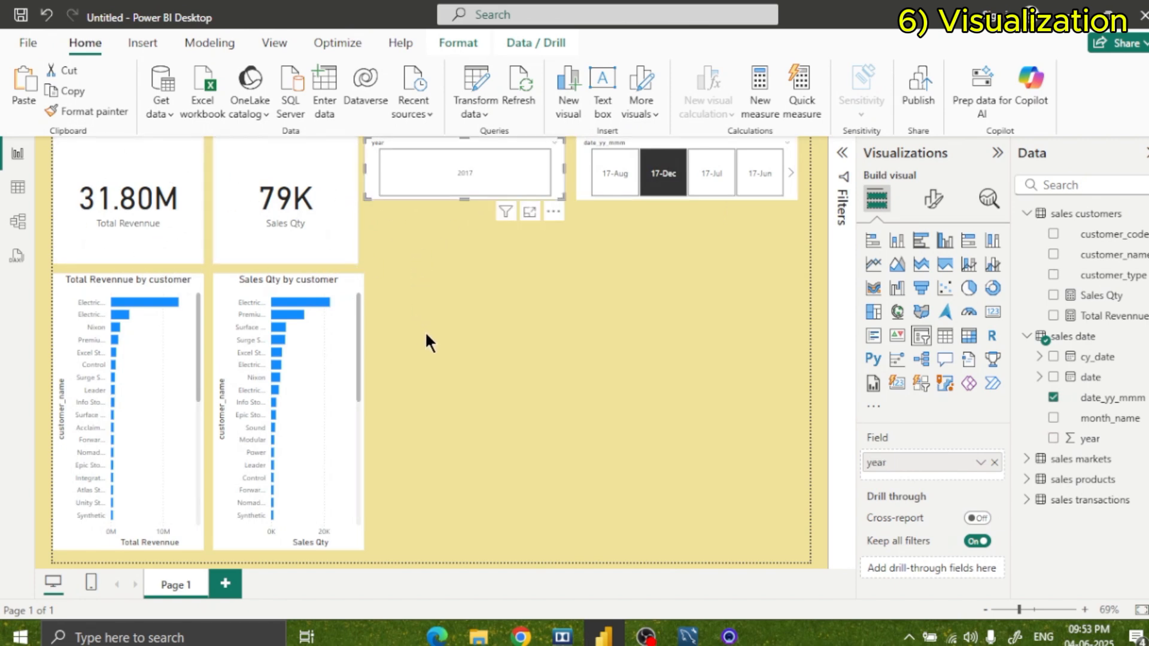
{"action": "left_click", "coordinate": [663, 174]}
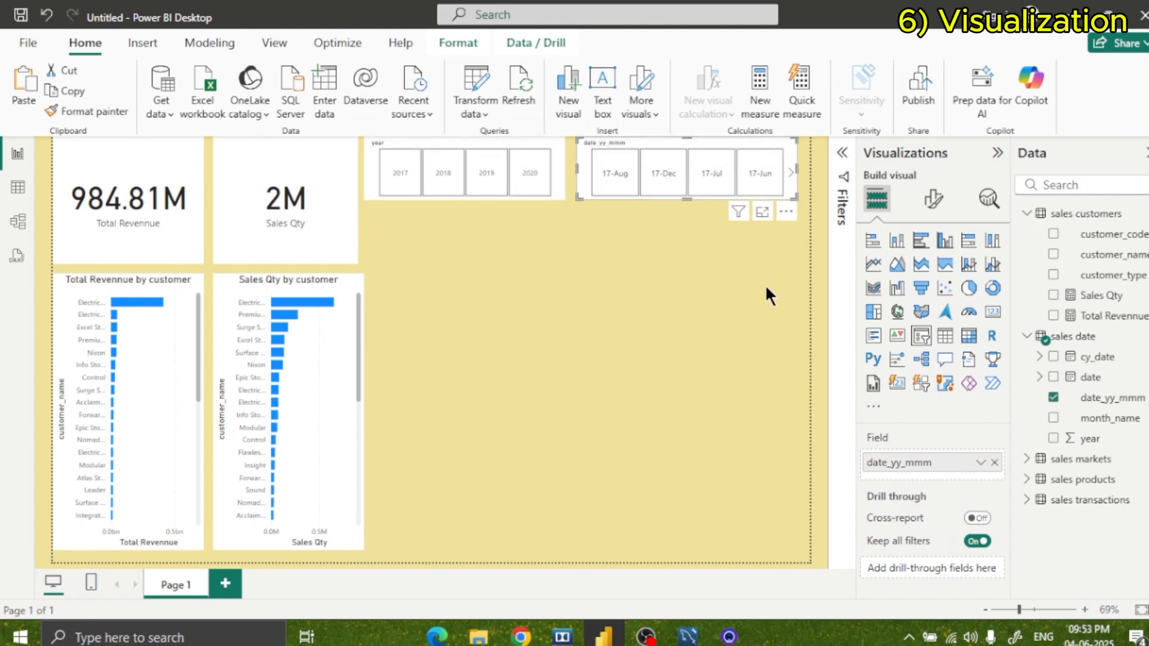
{"action": "left_click", "coordinate": [792, 307]}
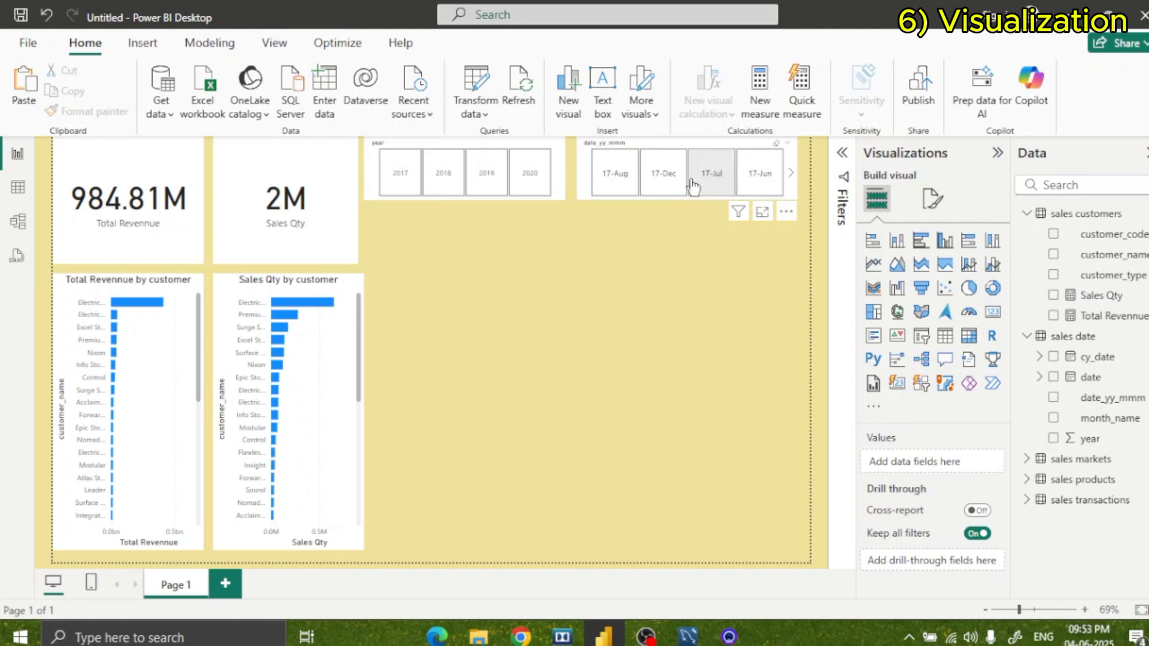
Check the cards and customer charts for the months 17-Jun, 17-Jul, 17-Dec and 17-Aug using the date_yy_mmm slicer.
{"action": "left_click", "coordinate": [766, 192]}
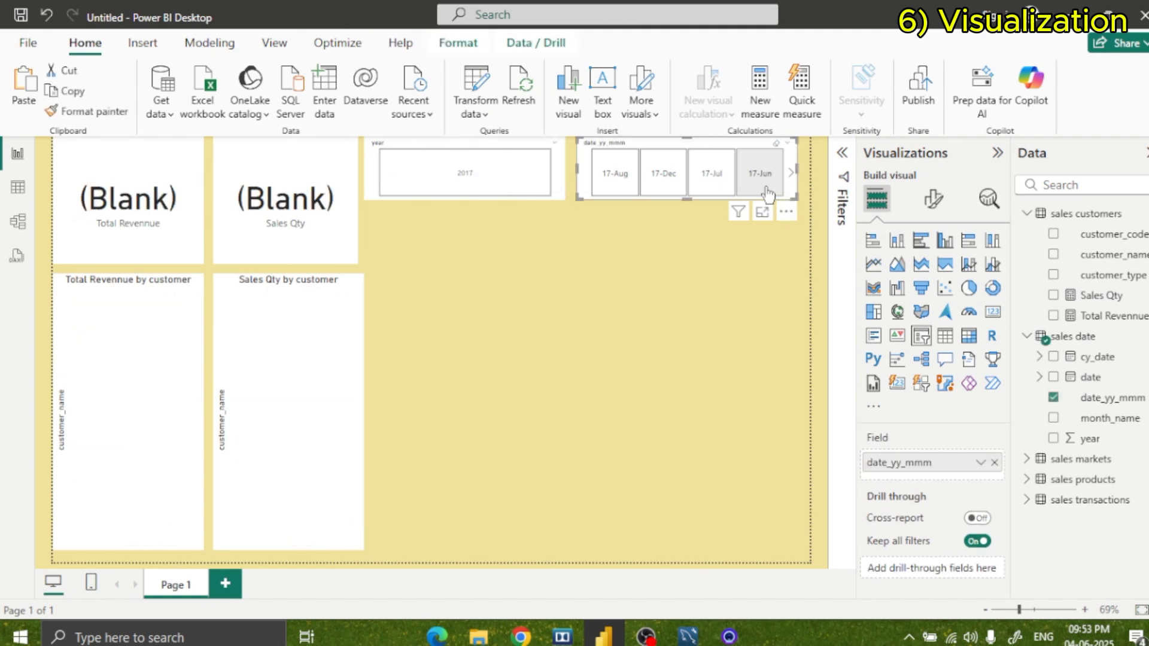
{"action": "left_click", "coordinate": [709, 191]}
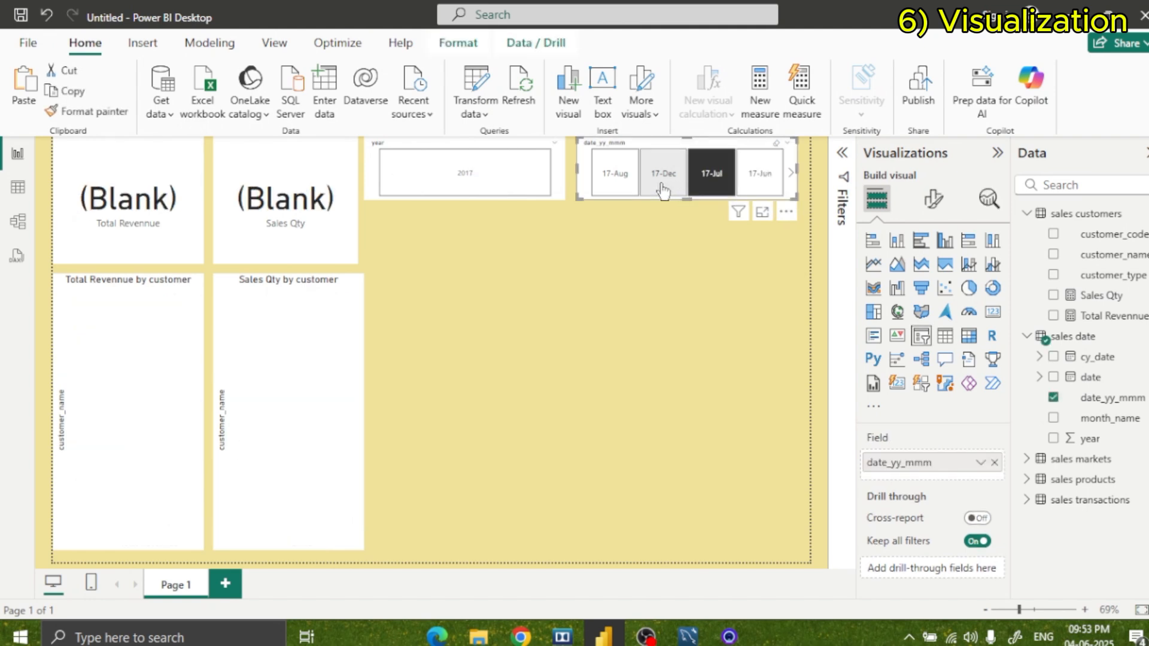
{"action": "left_click", "coordinate": [663, 191]}
{"action": "left_click", "coordinate": [617, 185]}
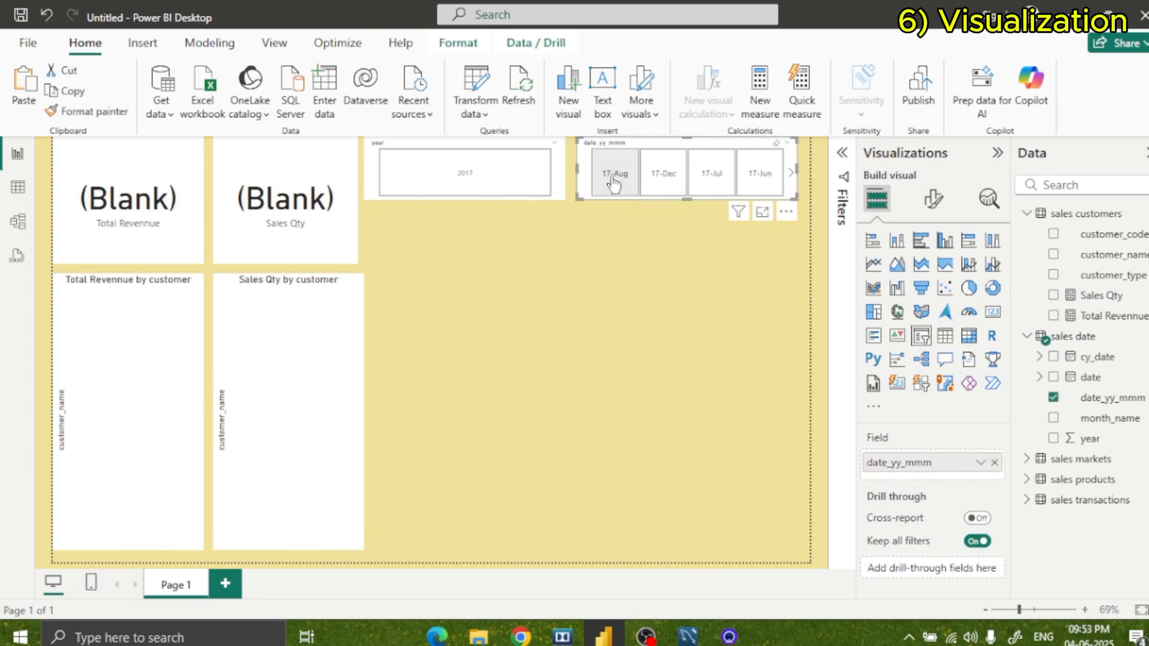
{"action": "left_click", "coordinate": [613, 184]}
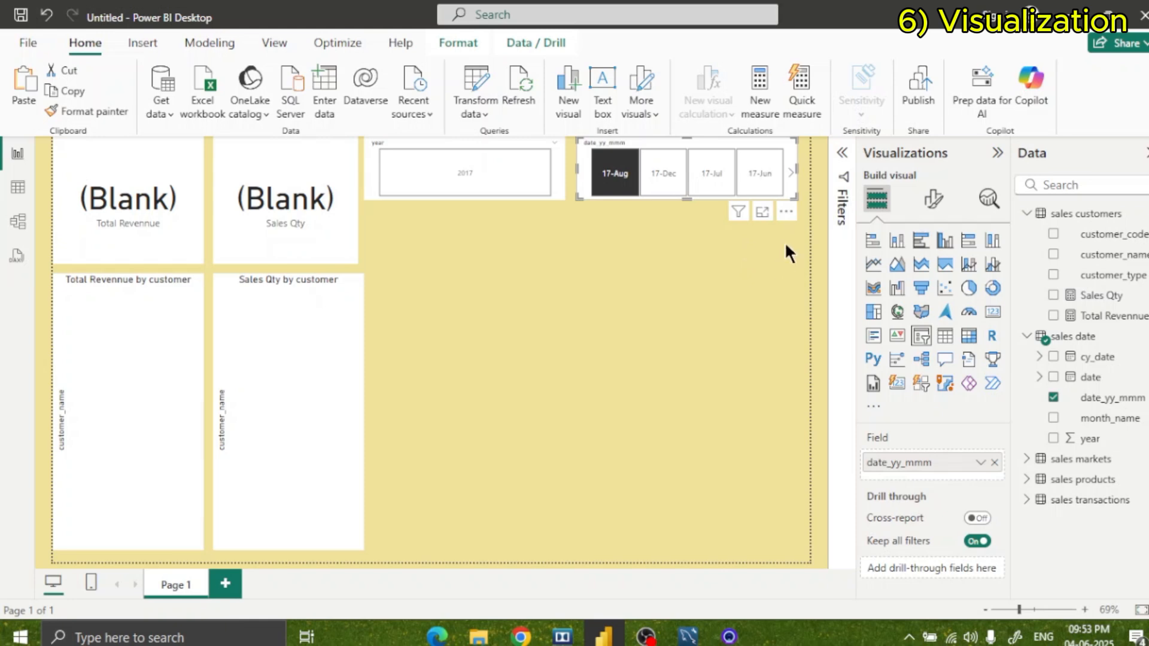
Open the sales date table's data and select its date_yy_mmm column.
{"action": "left_click", "coordinate": [14, 191]}
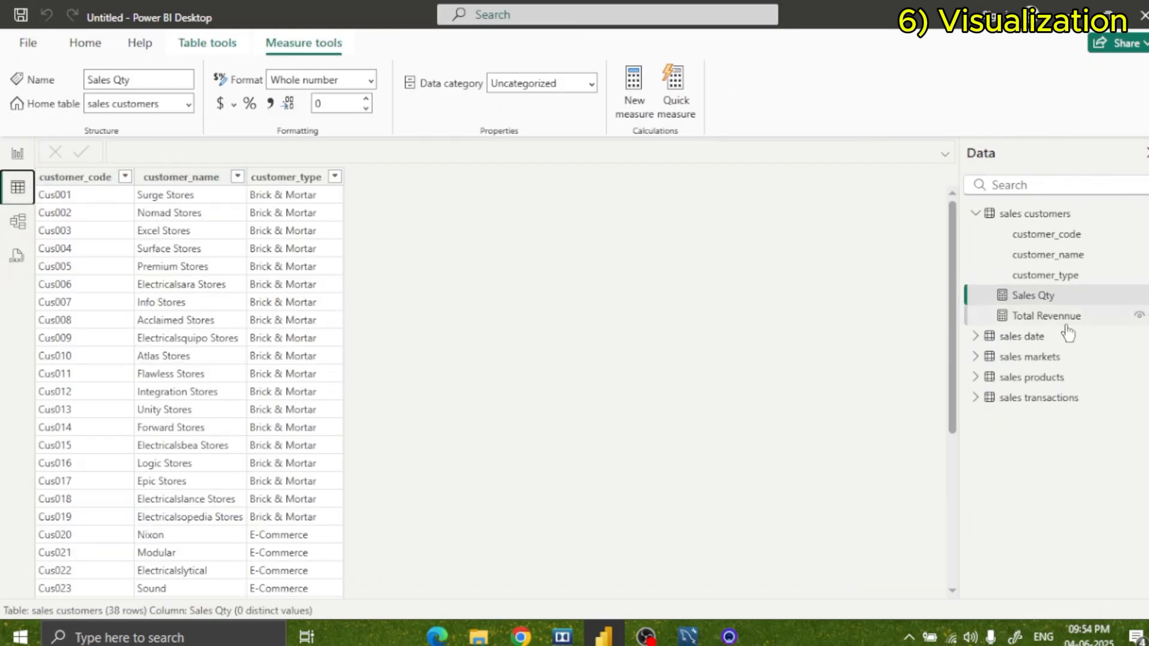
{"action": "left_click", "coordinate": [1030, 337]}
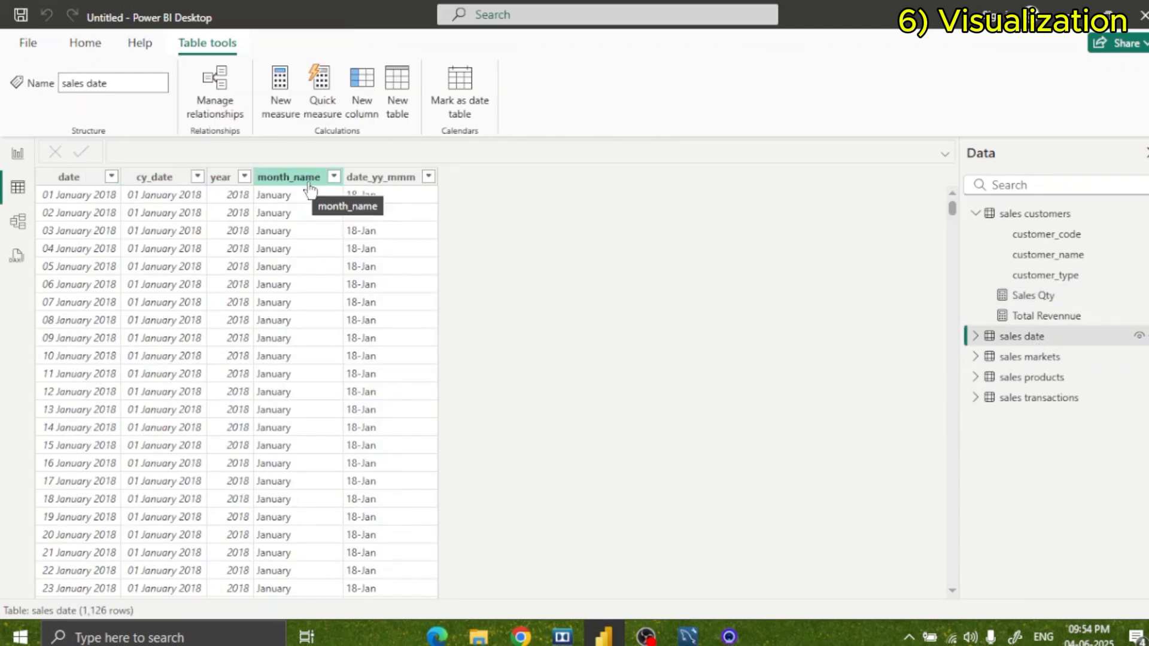
{"action": "left_click", "coordinate": [388, 185]}
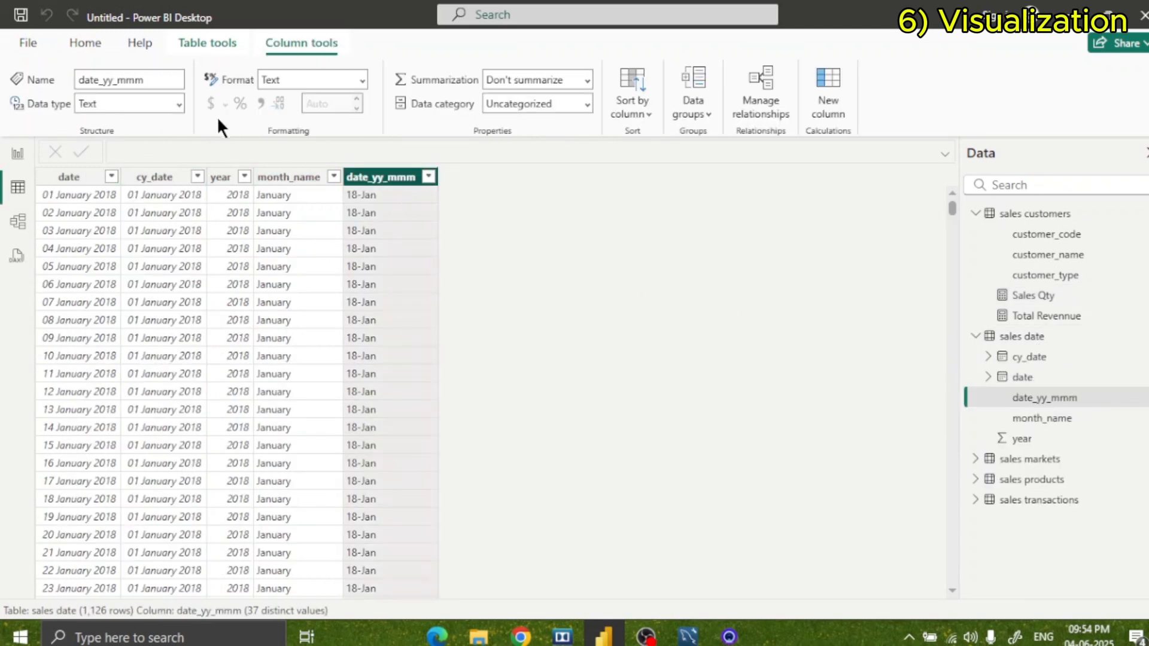
{"action": "left_click", "coordinate": [178, 106]}
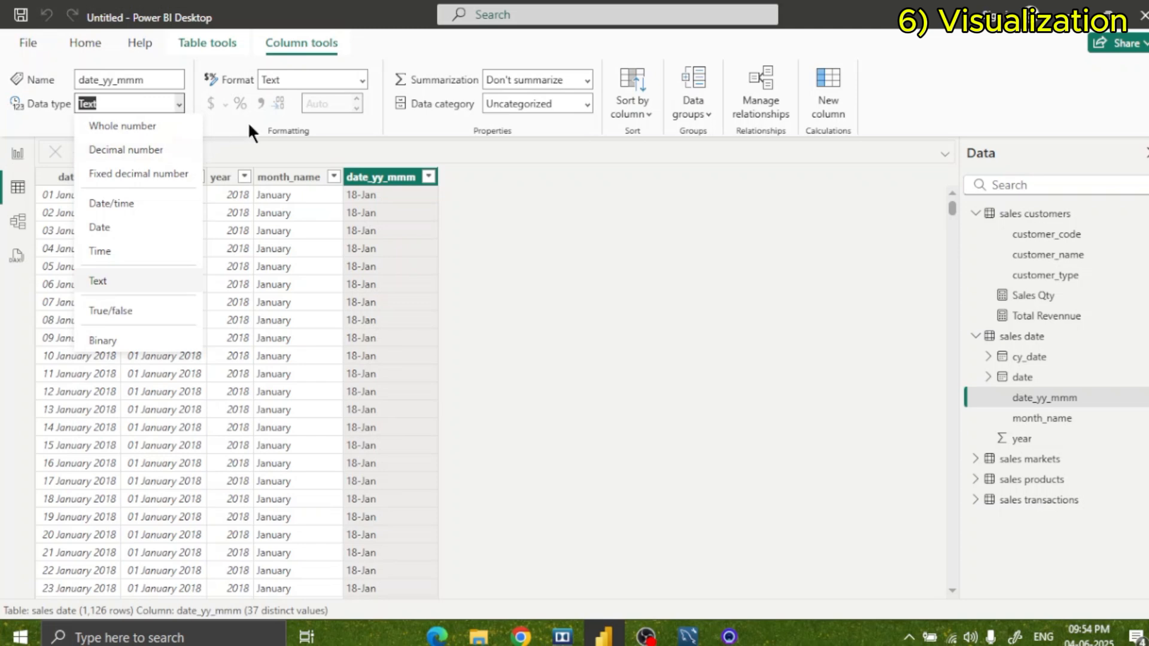
{"action": "left_click", "coordinate": [316, 83]}
{"action": "left_click", "coordinate": [123, 204]}
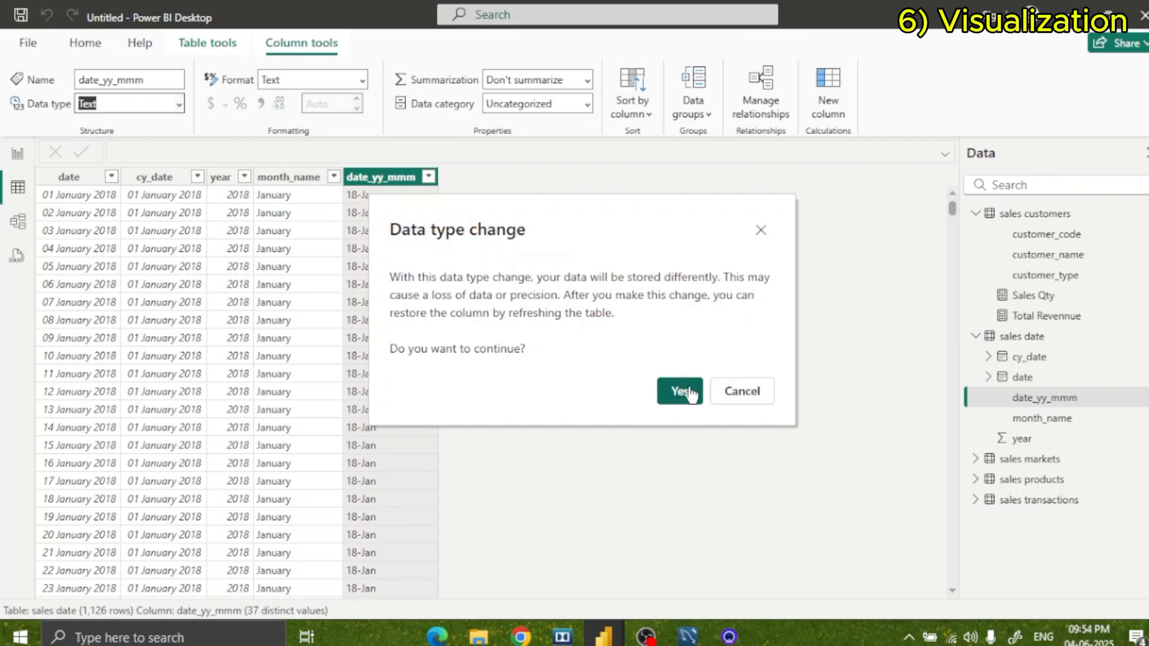
{"action": "left_click", "coordinate": [742, 391]}
Convert the date_yy_mmm column's data type to Date/time and accept the data type change.
{"action": "left_click", "coordinate": [157, 103]}
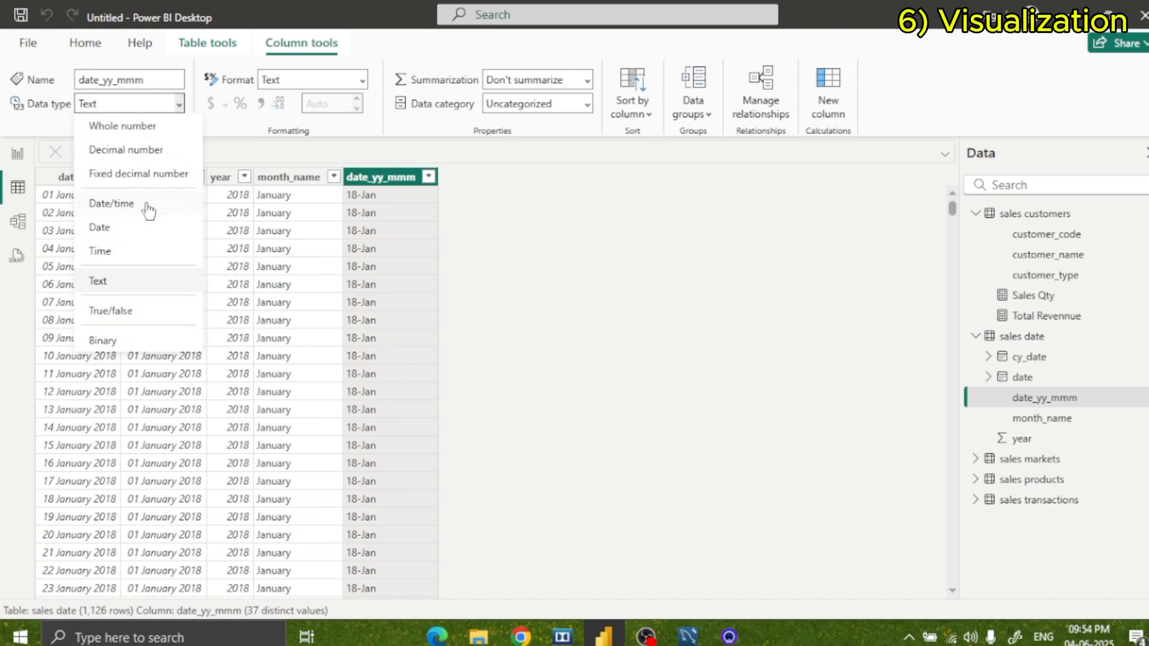
{"action": "left_click", "coordinate": [146, 204]}
{"action": "left_click", "coordinate": [682, 391]}
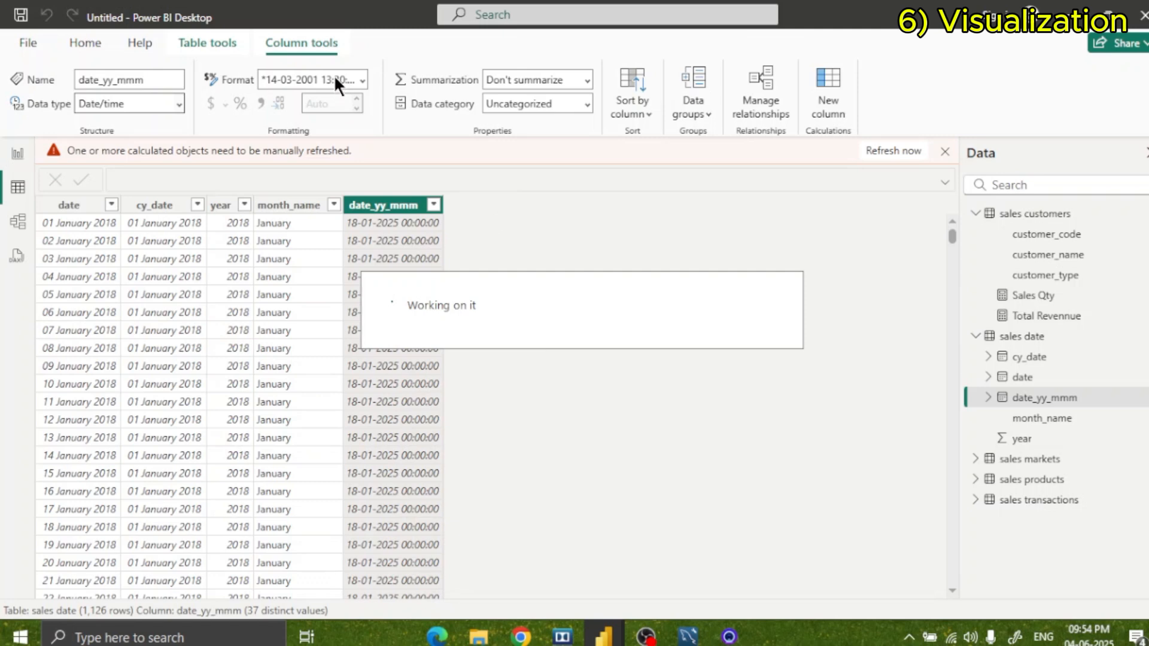
Set a custom display format of Mmm yy for the date_yy_mmm column.
{"action": "left_click", "coordinate": [361, 80]}
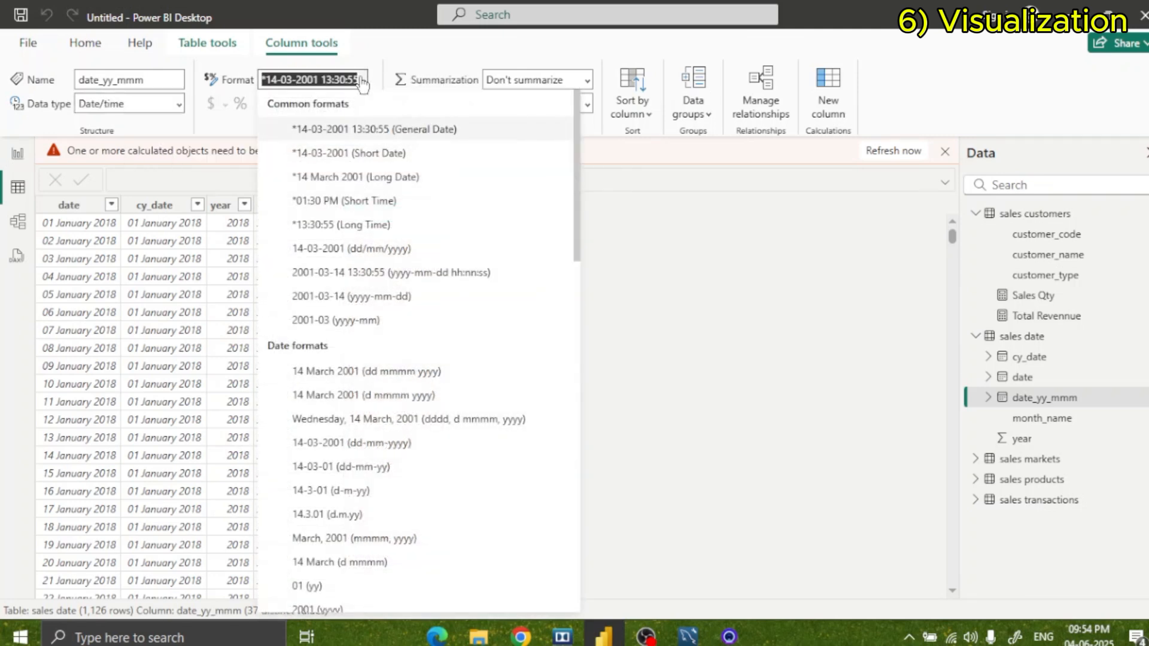
{"action": "key", "text": "BackSpace"}
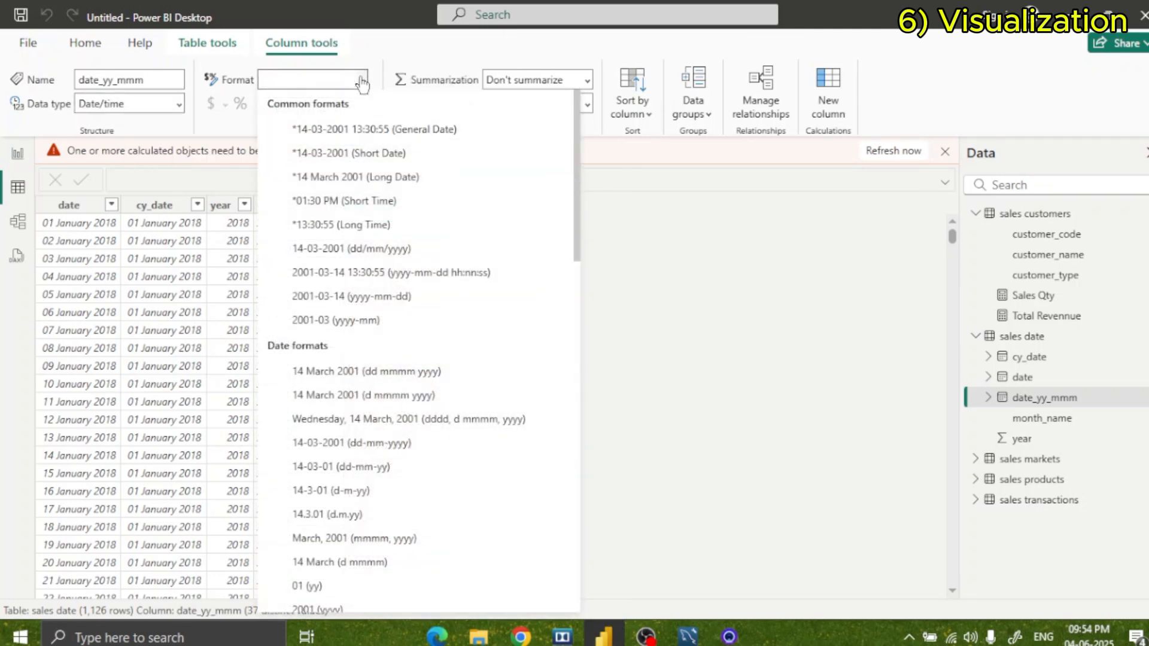
{"action": "type", "text": "Mmm"}
{"action": "type", "text": "-yy"}
{"action": "key", "text": "Return"}
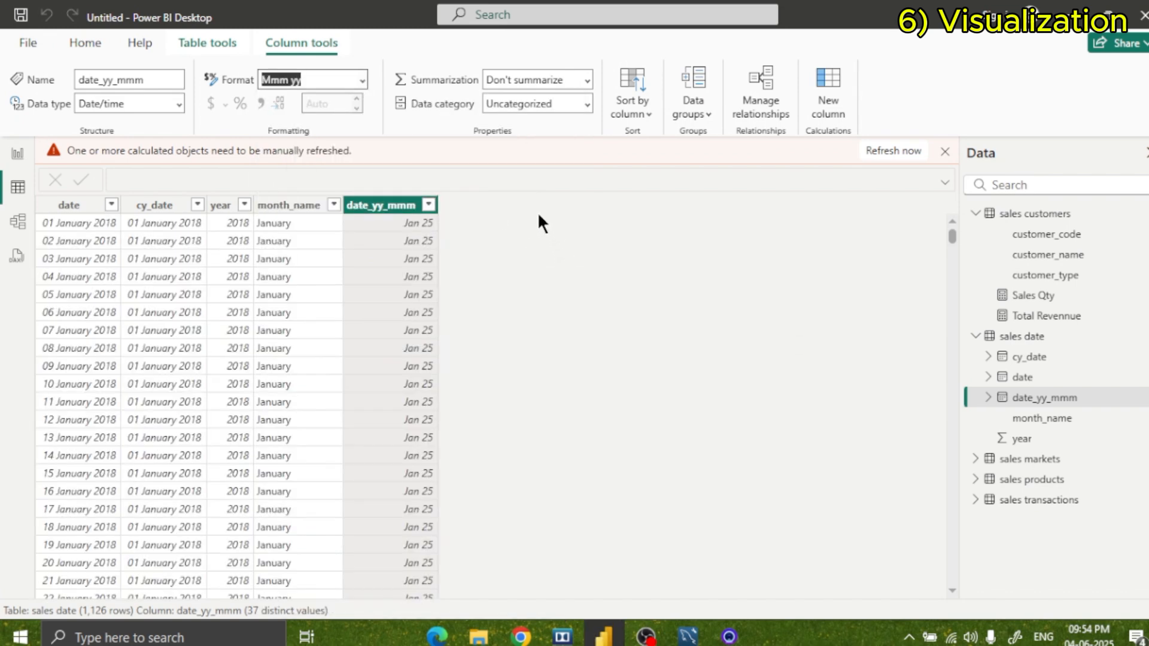
Examine the month and year values in the date_yy_mmm column against the dates in the sales date table.
{"action": "scroll", "coordinate": [391, 301], "scroll_direction": "down", "scroll_amount": 9}
{"action": "scroll", "coordinate": [392, 299], "scroll_direction": "up", "scroll_amount": 10}
{"action": "scroll", "coordinate": [390, 290], "scroll_direction": "down", "scroll_amount": 2}
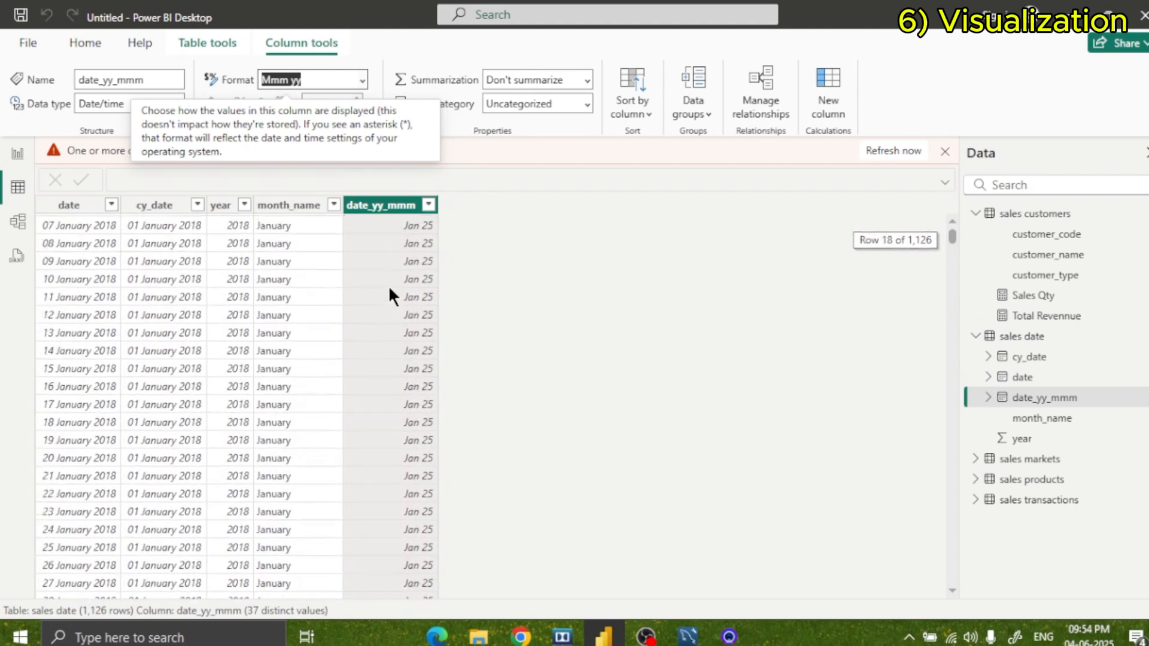
{"action": "scroll", "coordinate": [388, 285], "scroll_direction": "up", "scroll_amount": 2}
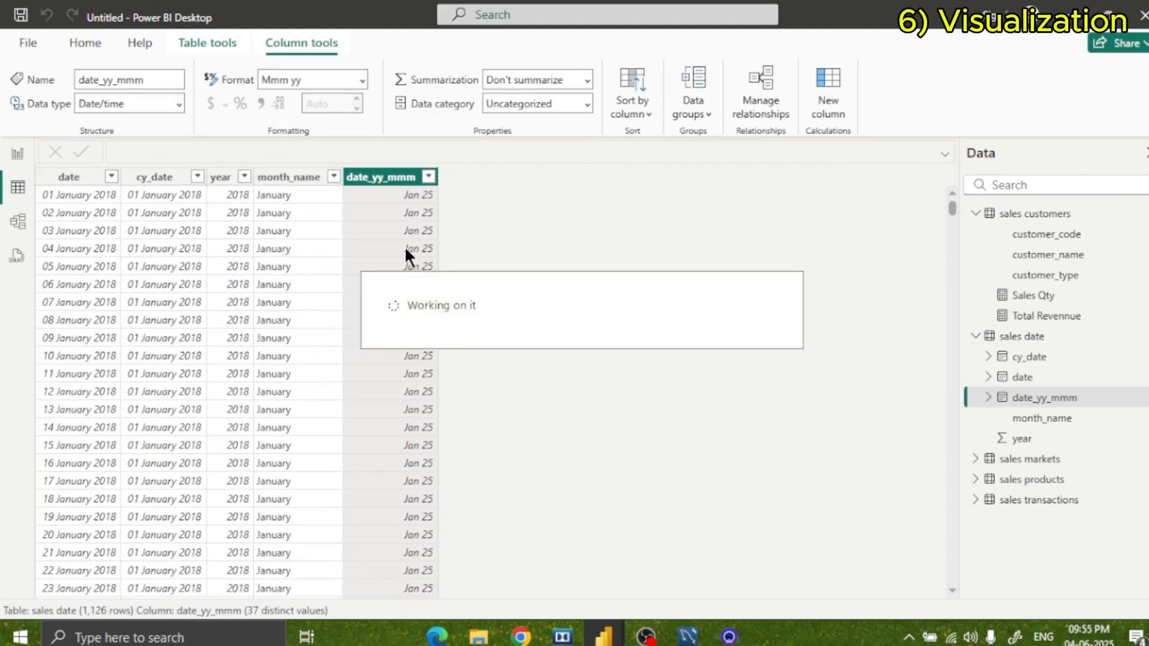
{"action": "scroll", "coordinate": [398, 281], "scroll_direction": "down", "scroll_amount": 6}
{"action": "scroll", "coordinate": [392, 326], "scroll_direction": "up", "scroll_amount": 6}
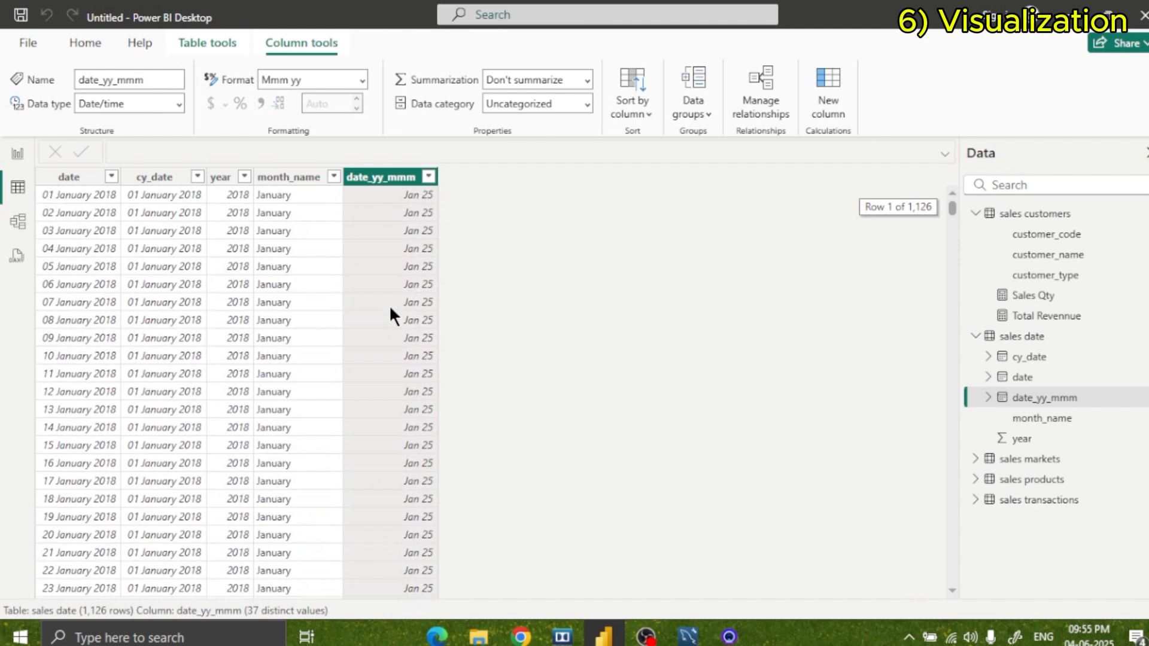
{"action": "scroll", "coordinate": [390, 311], "scroll_direction": "down", "scroll_amount": 12}
{"action": "scroll", "coordinate": [390, 314], "scroll_direction": "up", "scroll_amount": 12}
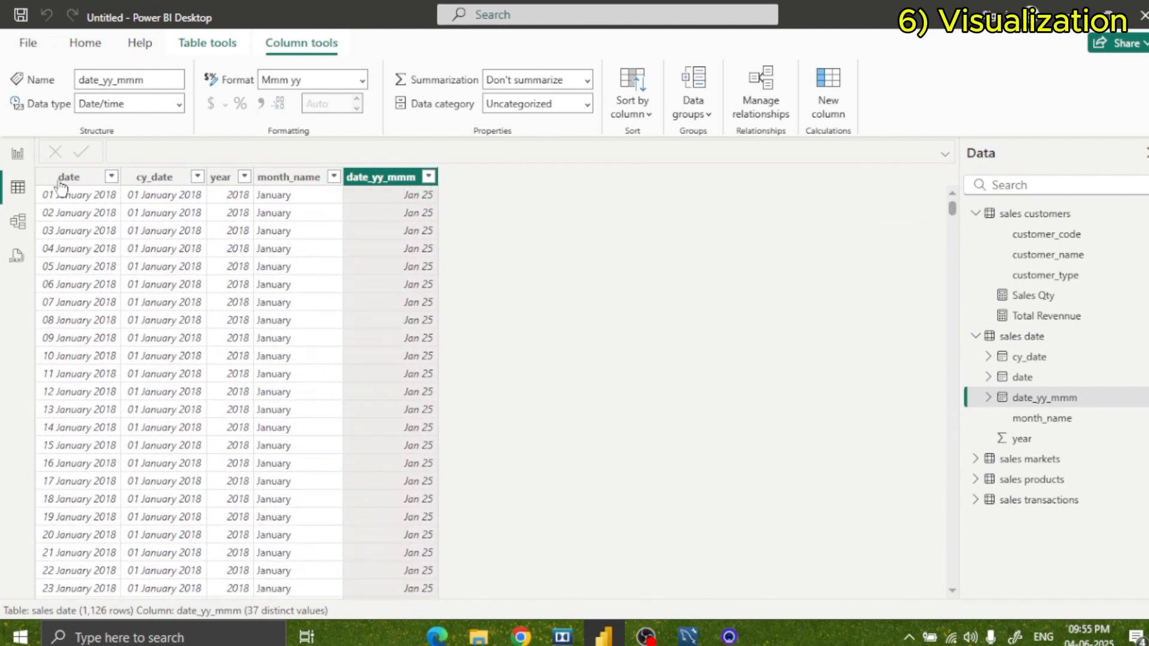
Return to the report and test several Jan 25 and Feb 25 tiles in the date_yy_mmm slicer, leaving none selected.
{"action": "left_click", "coordinate": [19, 155]}
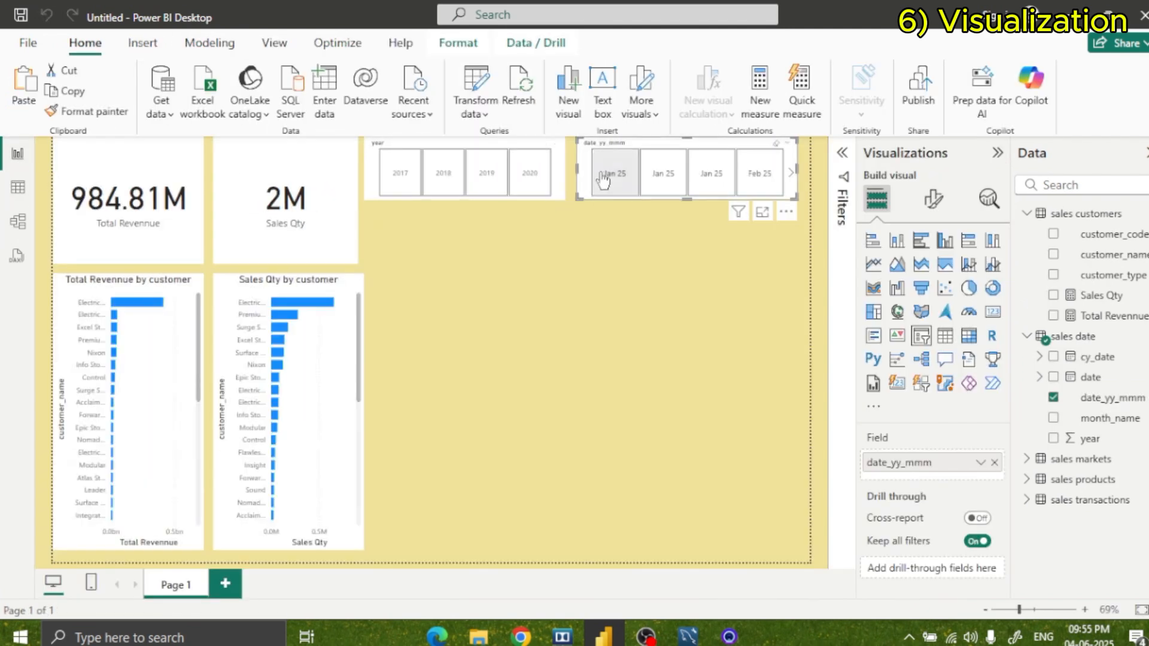
{"action": "left_click", "coordinate": [670, 178]}
{"action": "left_click", "coordinate": [726, 183]}
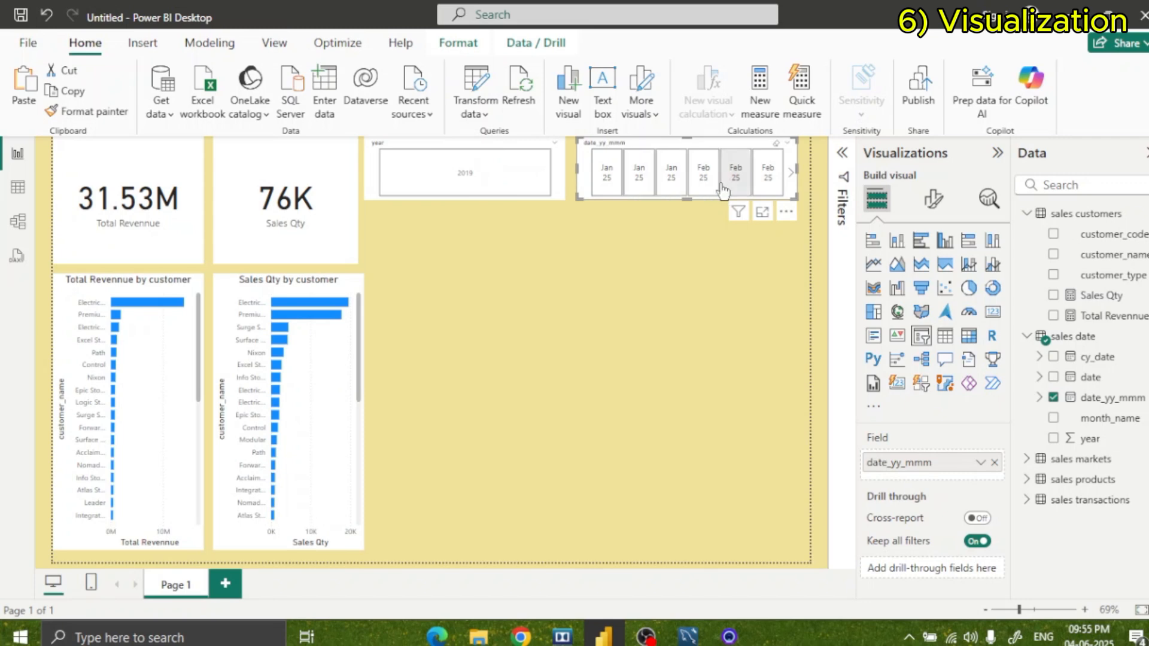
{"action": "left_click", "coordinate": [706, 182]}
{"action": "left_click", "coordinate": [769, 182]}
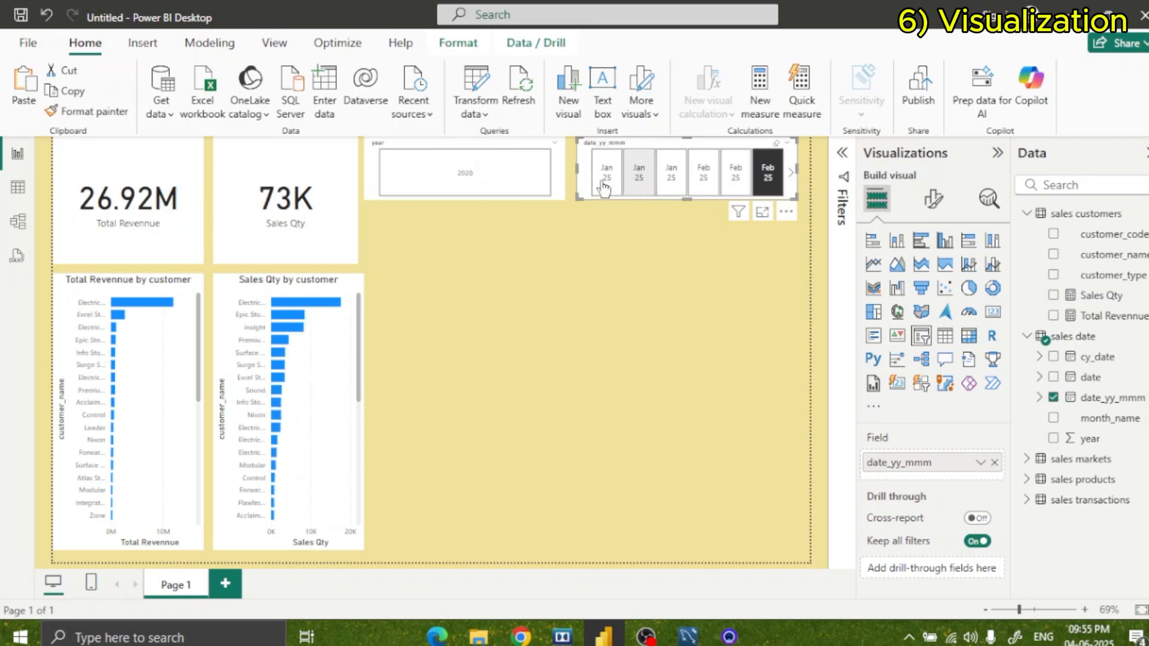
{"action": "left_click", "coordinate": [606, 176]}
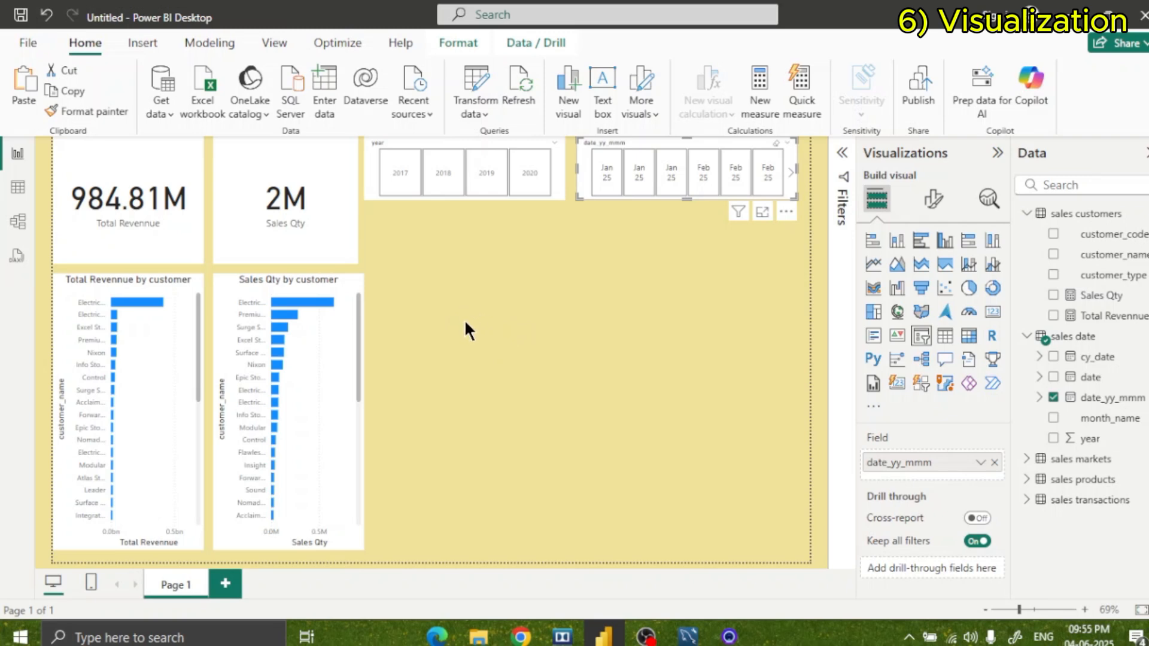
Duplicate the Sales Qty by customer chart and place the copy beside the original, aligned with its upper edge.
{"action": "left_click", "coordinate": [493, 358]}
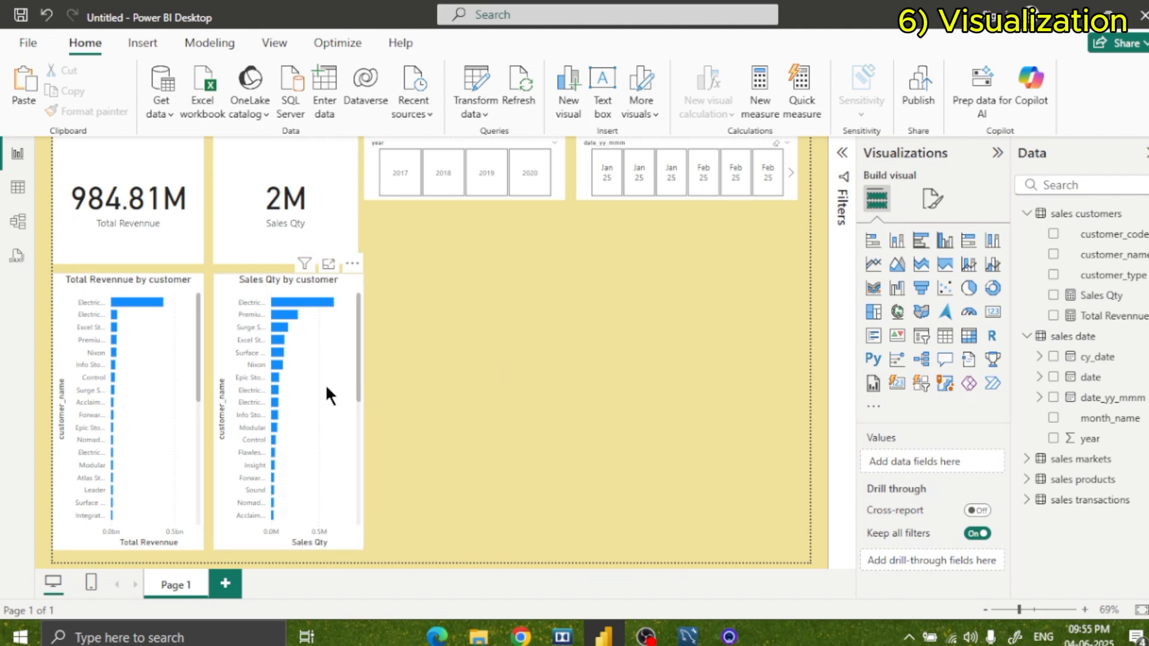
{"action": "left_click", "coordinate": [327, 387]}
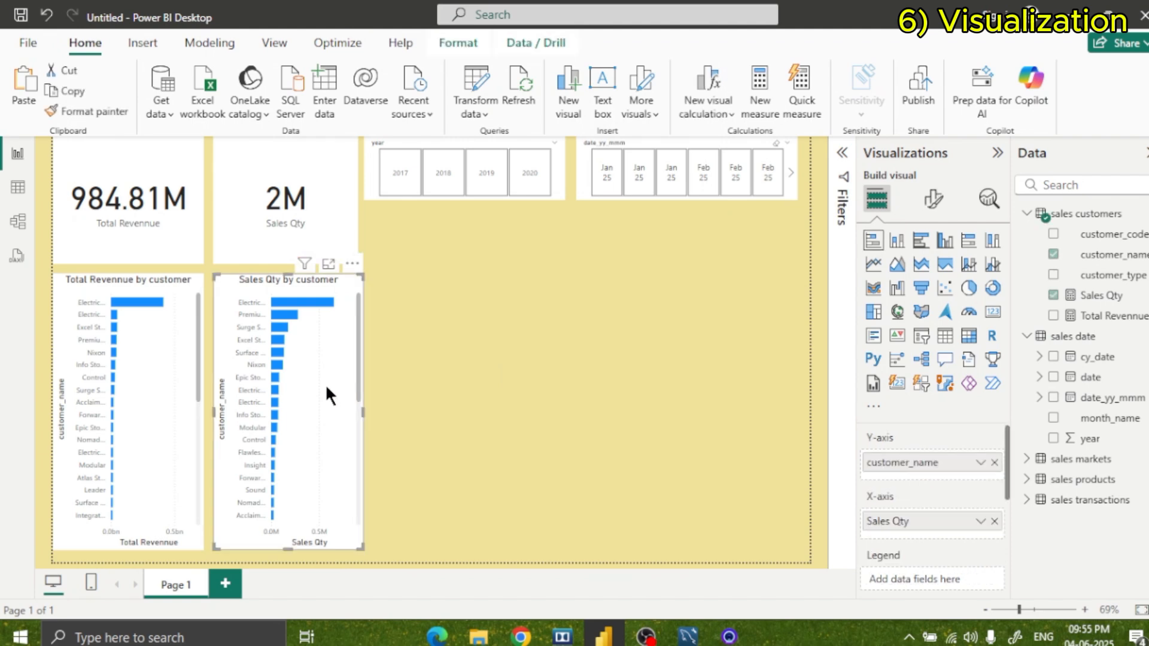
{"action": "left_click", "coordinate": [485, 353]}
{"action": "key", "text": "ctrl+v"}
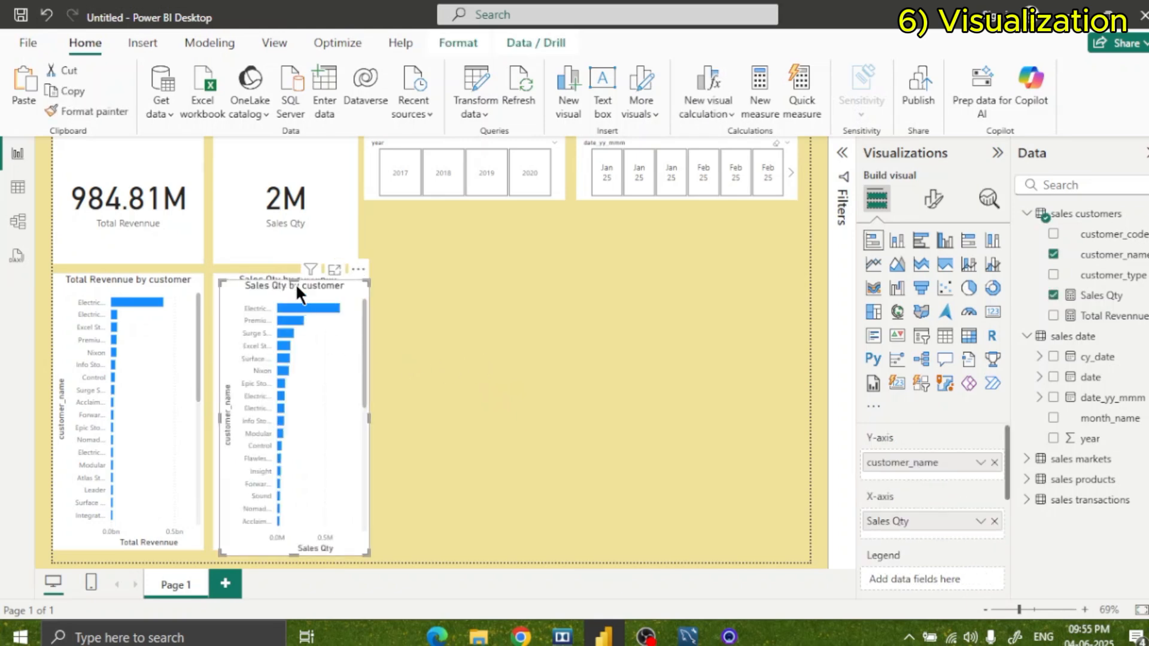
{"action": "left_click_drag", "start_coordinate": [307, 291], "coordinate": [466, 281]}
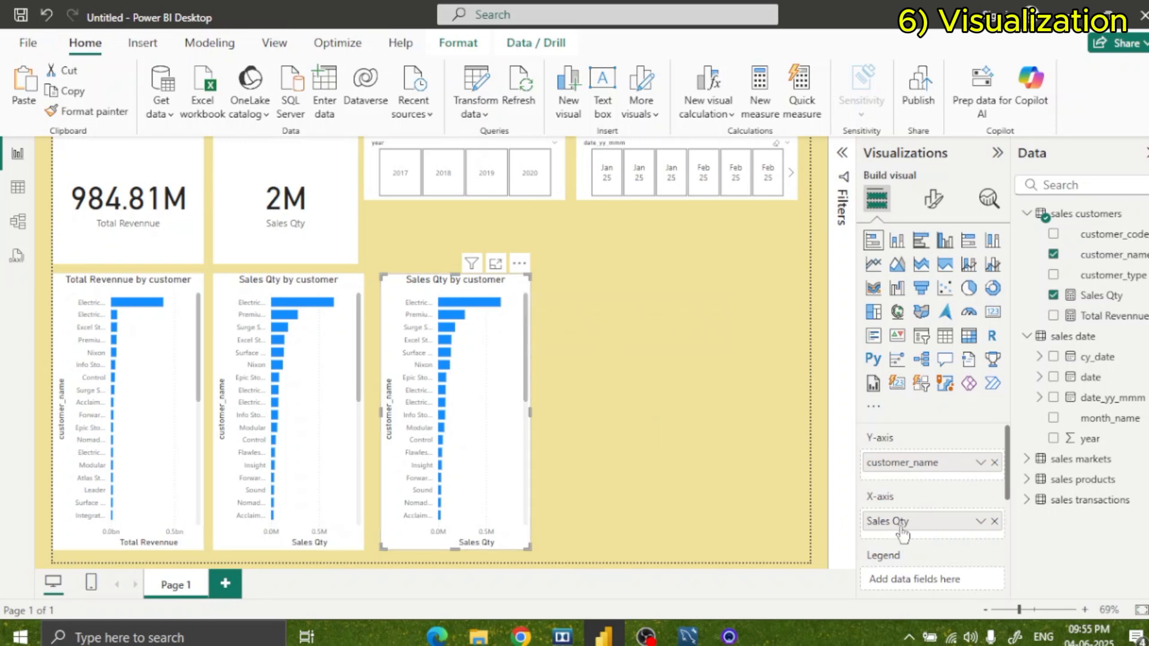
{"action": "scroll", "coordinate": [935, 521], "scroll_direction": "down", "scroll_amount": 3}
{"action": "scroll", "coordinate": [936, 531], "scroll_direction": "up", "scroll_amount": 3}
Set the copied chart's customer_name filter to Top N, showing the top 5 items.
{"action": "mouse_move", "coordinate": [471, 266]}
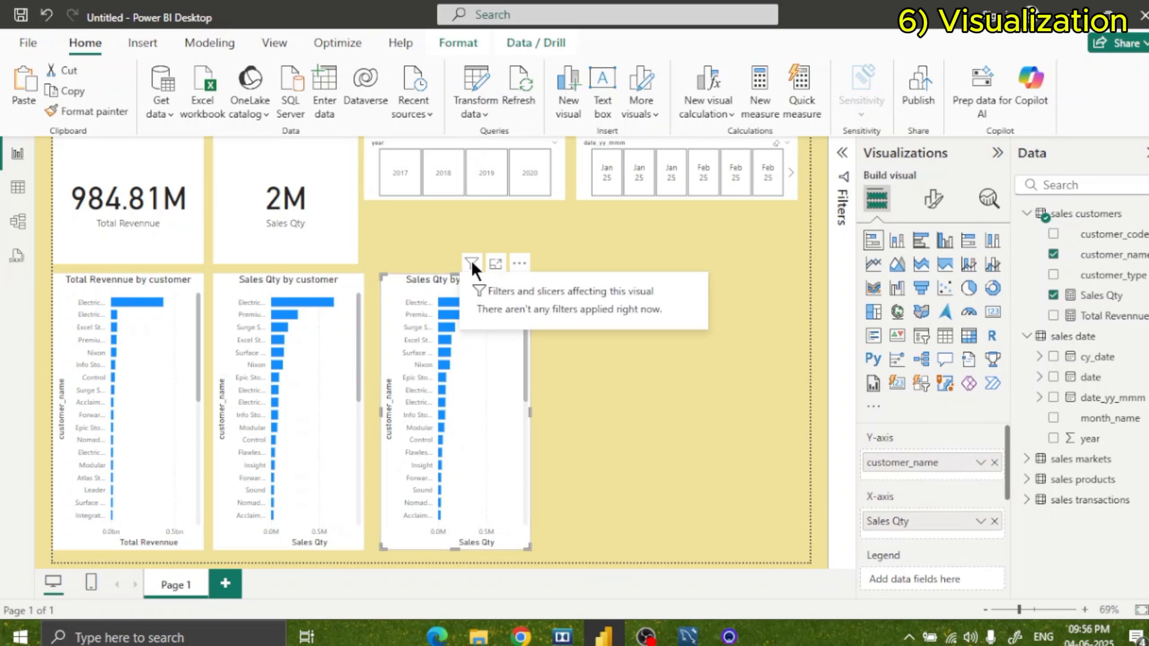
{"action": "left_click", "coordinate": [834, 157]}
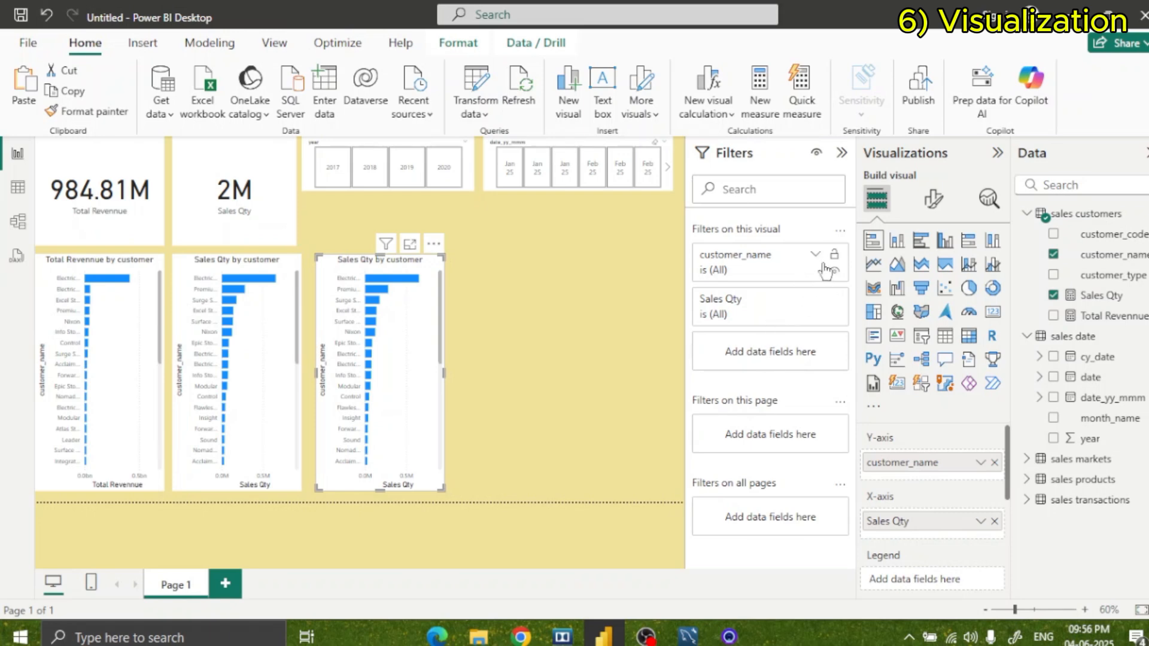
{"action": "left_click", "coordinate": [817, 301]}
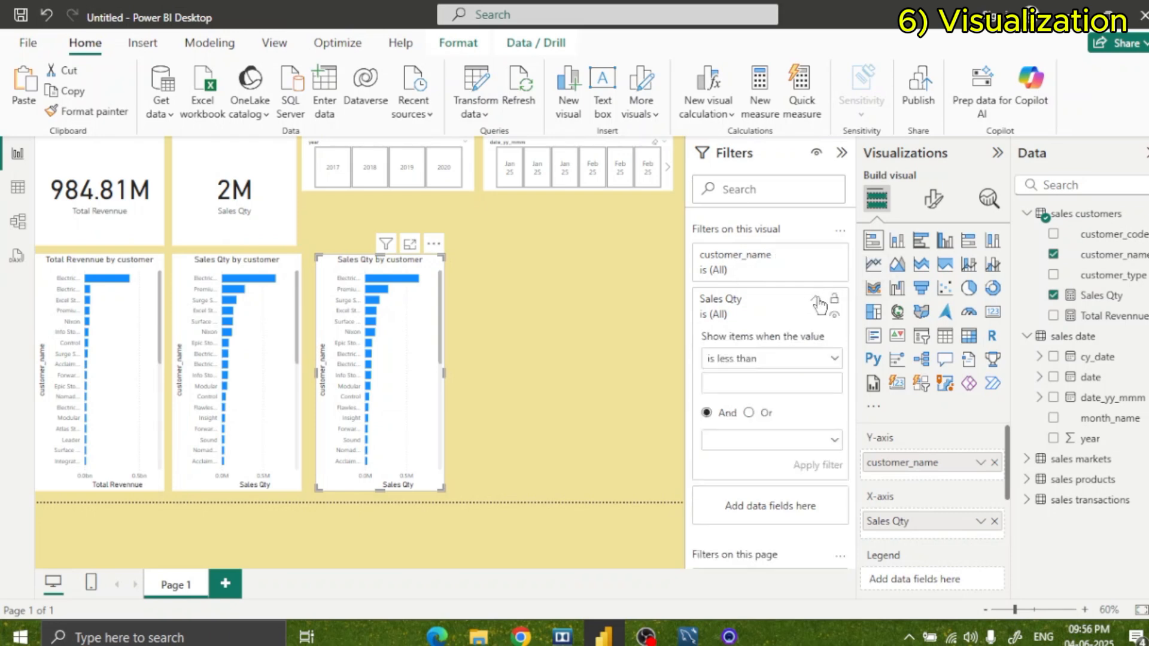
{"action": "left_click", "coordinate": [779, 370]}
{"action": "left_click", "coordinate": [821, 256]}
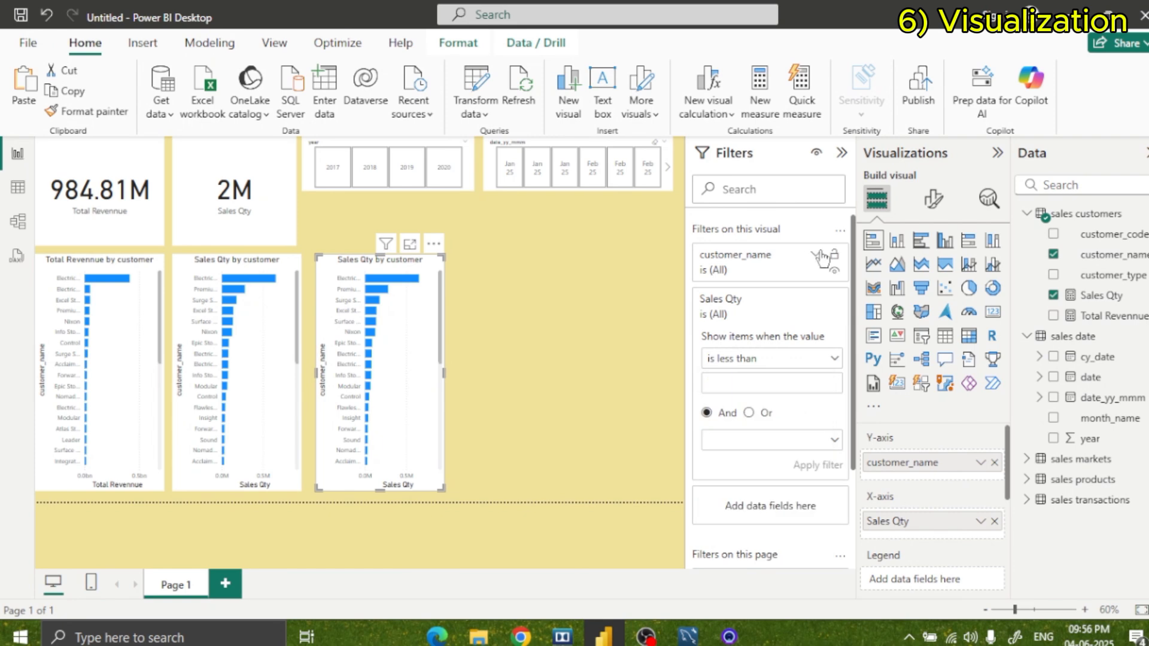
{"action": "left_click", "coordinate": [820, 256]}
{"action": "left_click", "coordinate": [780, 311]}
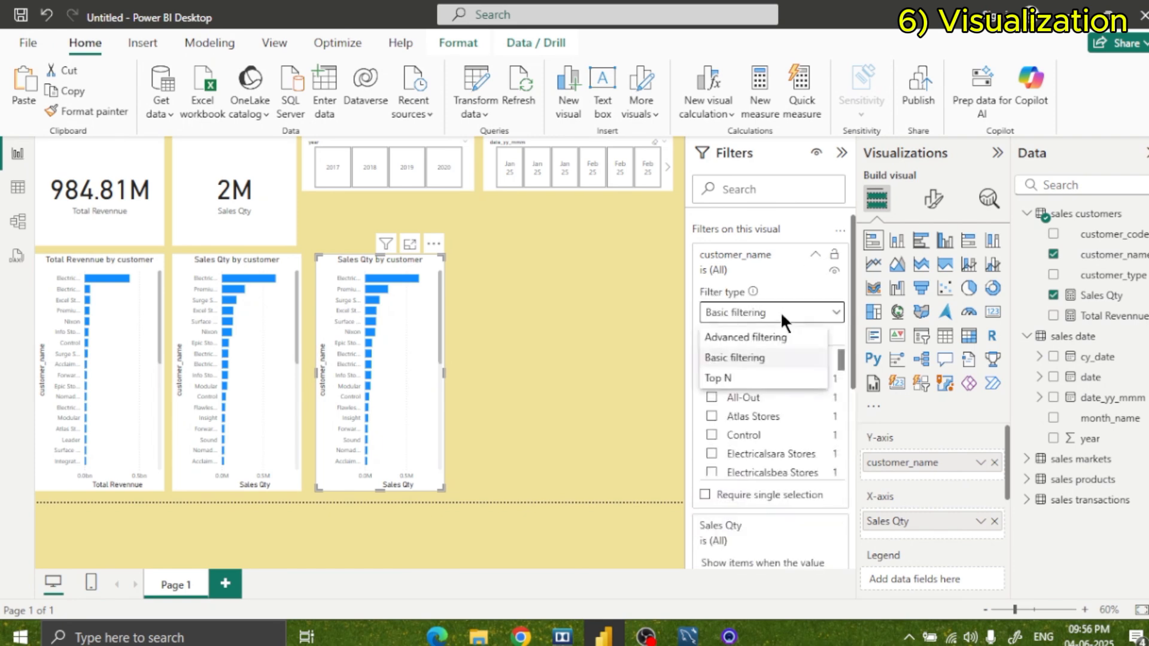
{"action": "left_click", "coordinate": [741, 379]}
{"action": "left_click", "coordinate": [813, 353]}
{"action": "type", "text": "5"}
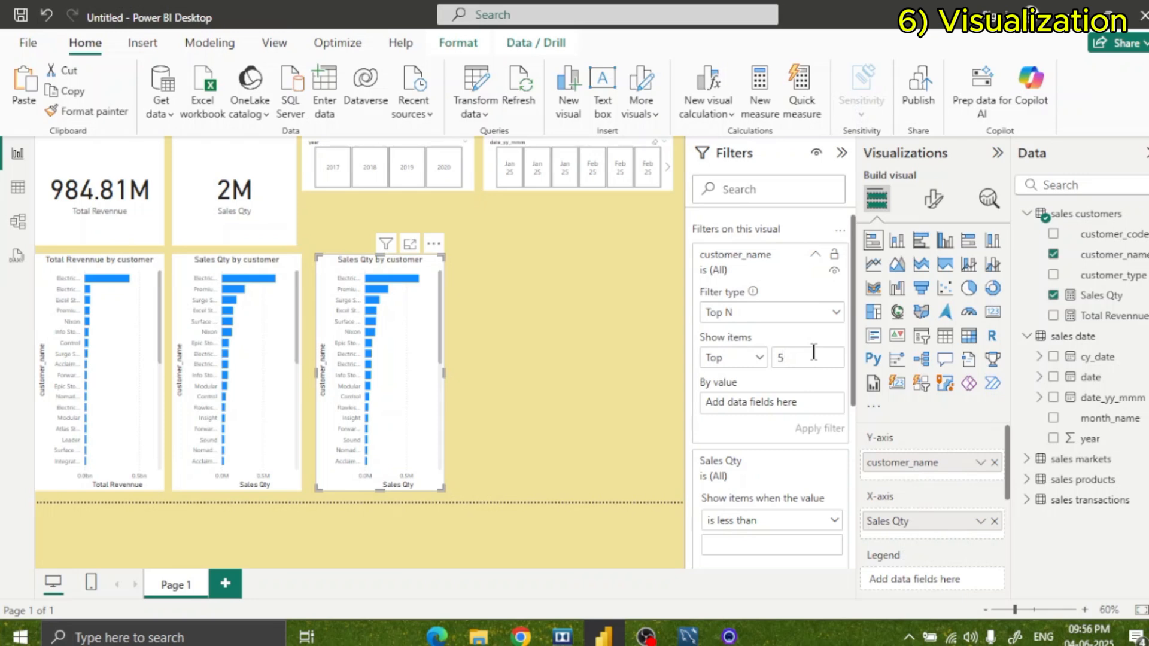
Rank the copied chart's Top N customer filter by Total Revennue and apply it.
{"action": "scroll", "coordinate": [813, 437], "scroll_direction": "down", "scroll_amount": 5}
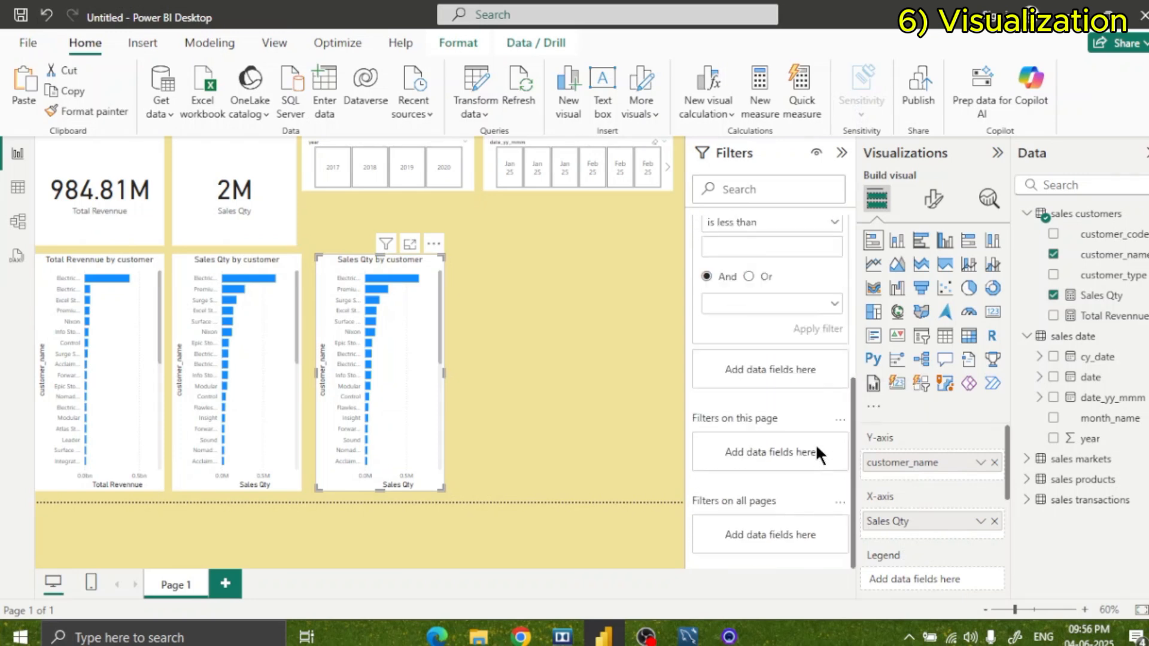
{"action": "scroll", "coordinate": [814, 443], "scroll_direction": "up", "scroll_amount": 5}
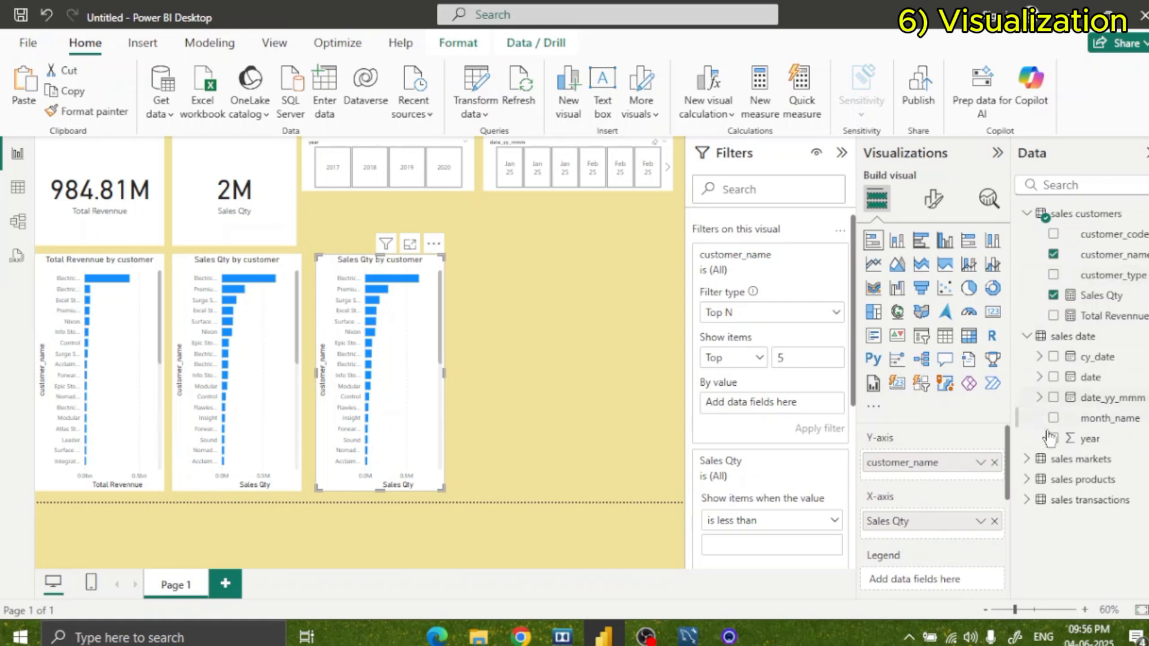
{"action": "left_click", "coordinate": [1026, 500]}
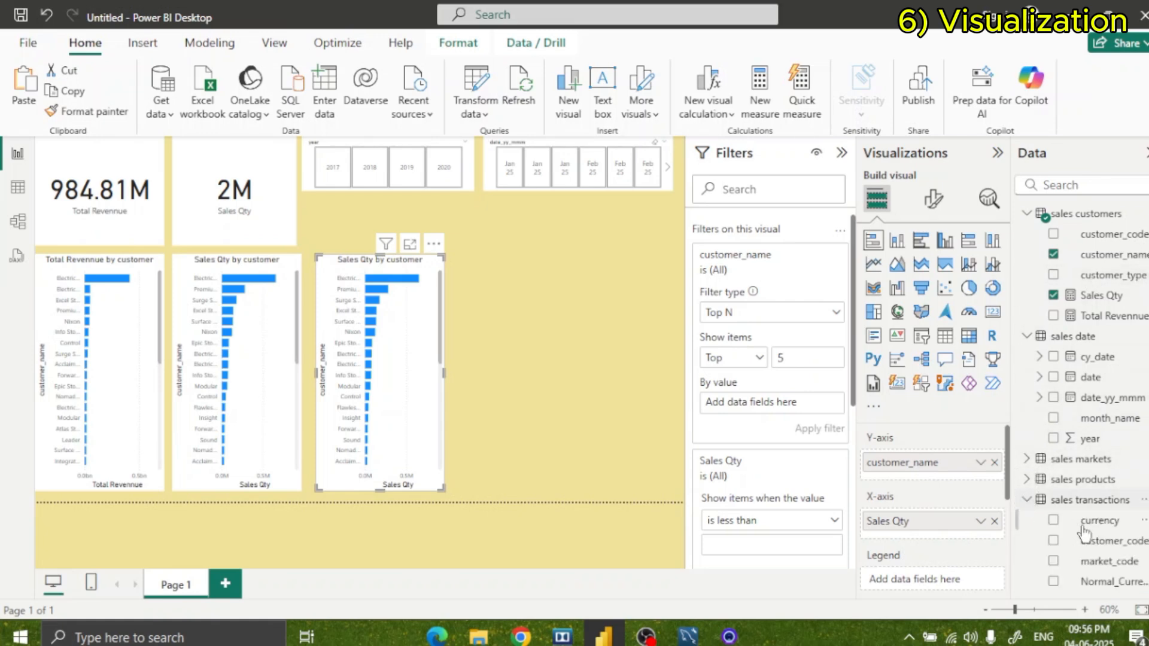
{"action": "scroll", "coordinate": [1033, 502], "scroll_direction": "down", "scroll_amount": 2}
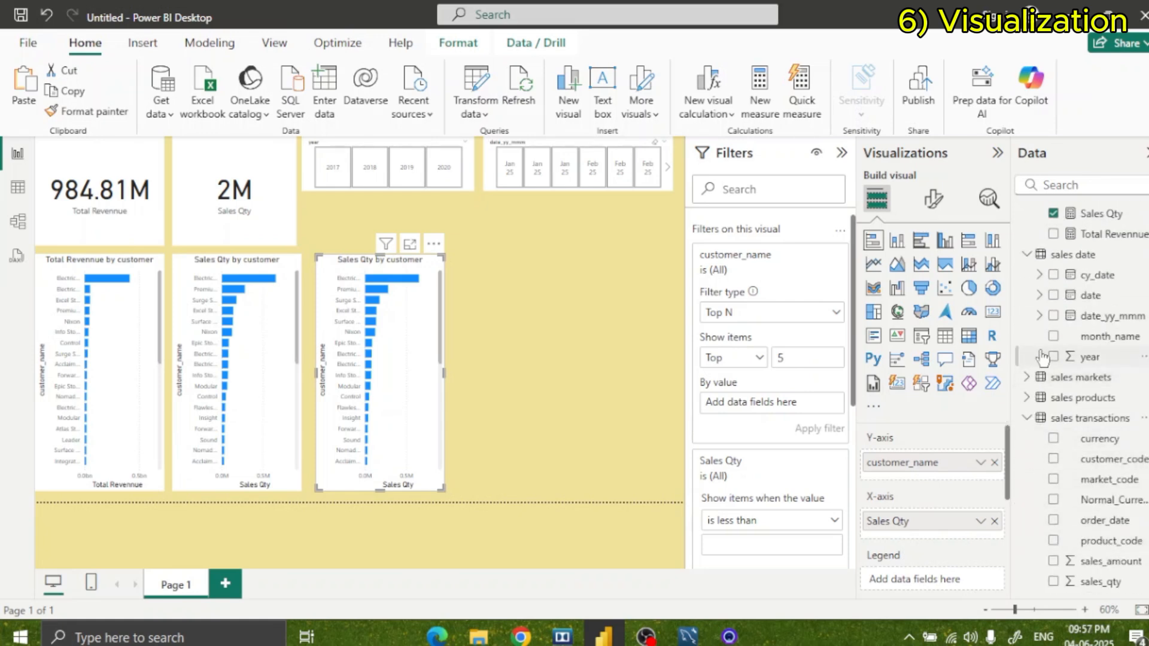
{"action": "scroll", "coordinate": [1044, 359], "scroll_direction": "up", "scroll_amount": 2}
{"action": "left_click_drag", "start_coordinate": [1104, 323], "coordinate": [803, 405]}
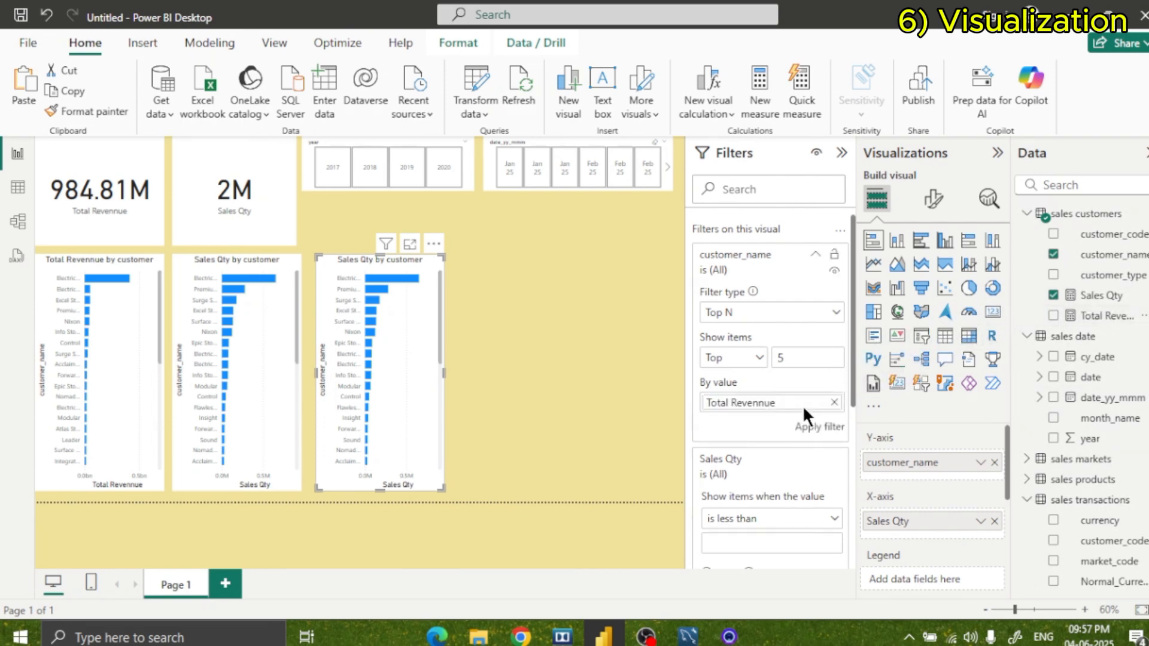
{"action": "left_click", "coordinate": [818, 425]}
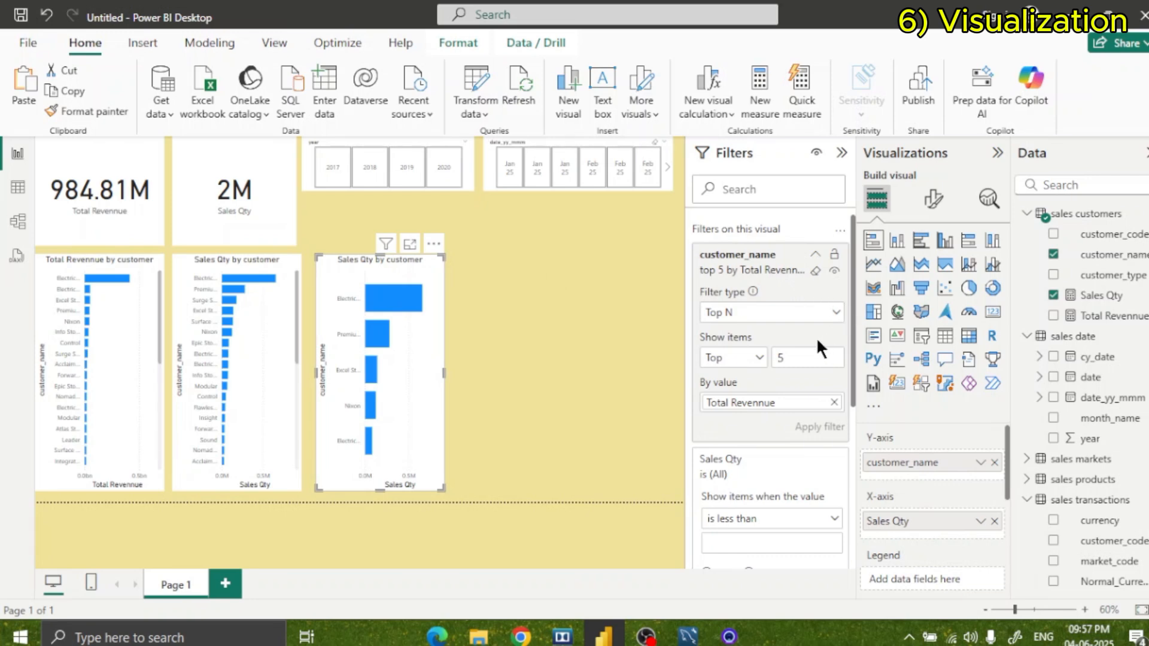
{"action": "scroll", "coordinate": [817, 350], "scroll_direction": "down", "scroll_amount": 3}
{"action": "scroll", "coordinate": [817, 353], "scroll_direction": "up", "scroll_amount": 3}
{"action": "left_click", "coordinate": [922, 383]}
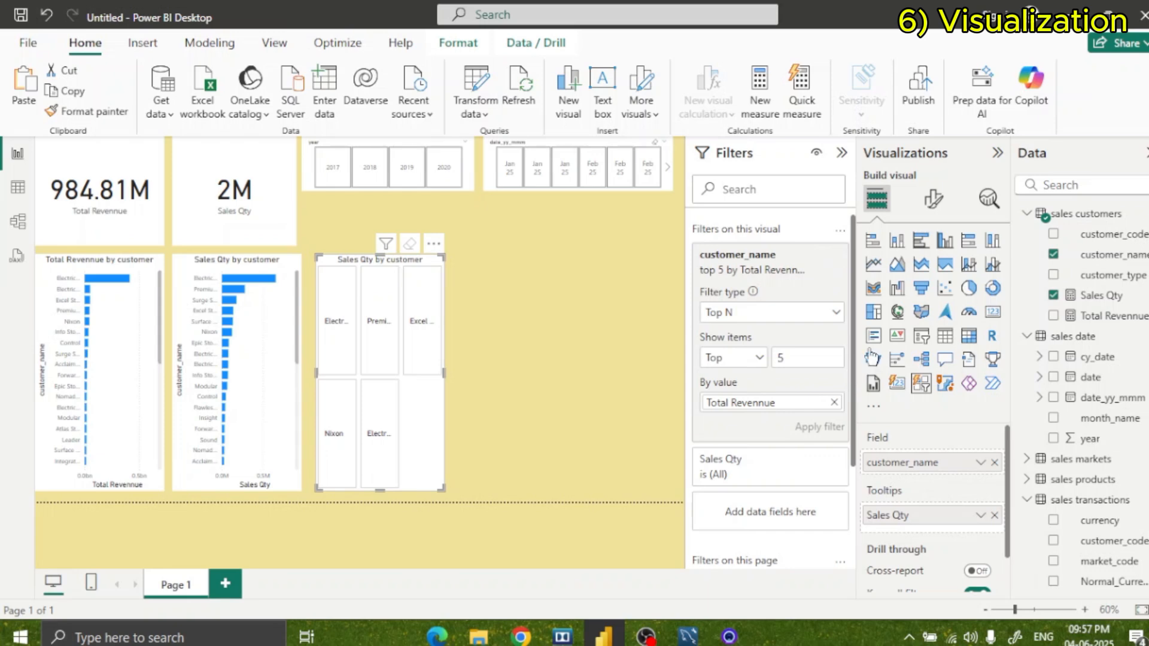
{"action": "left_click", "coordinate": [897, 240]}
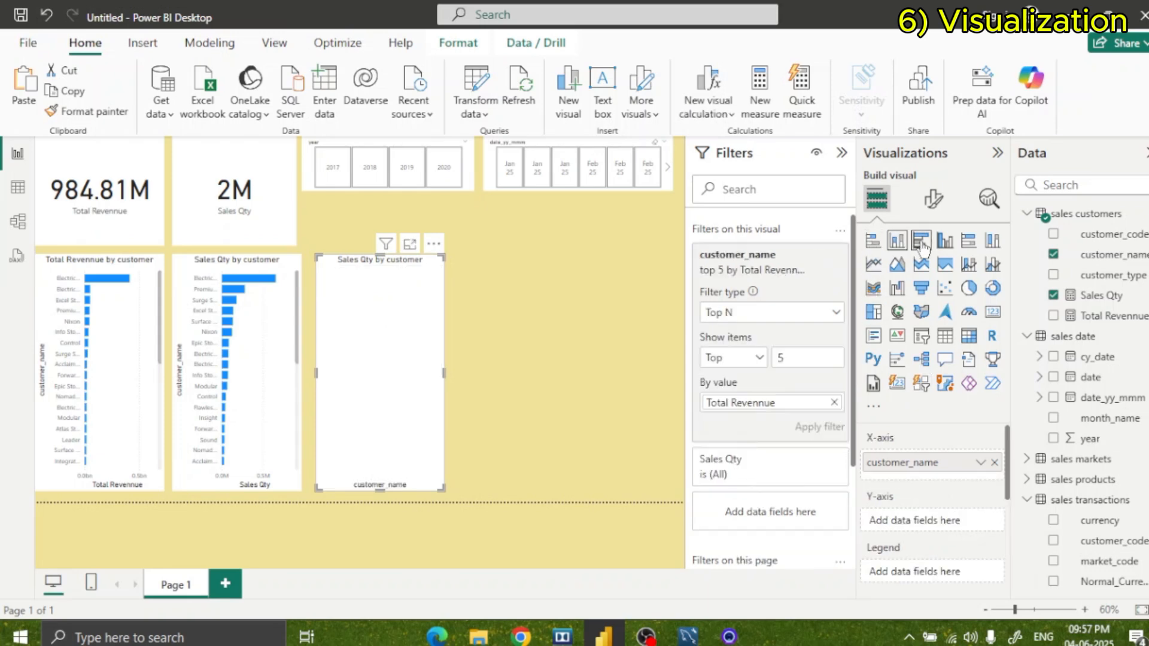
{"action": "left_click", "coordinate": [873, 240]}
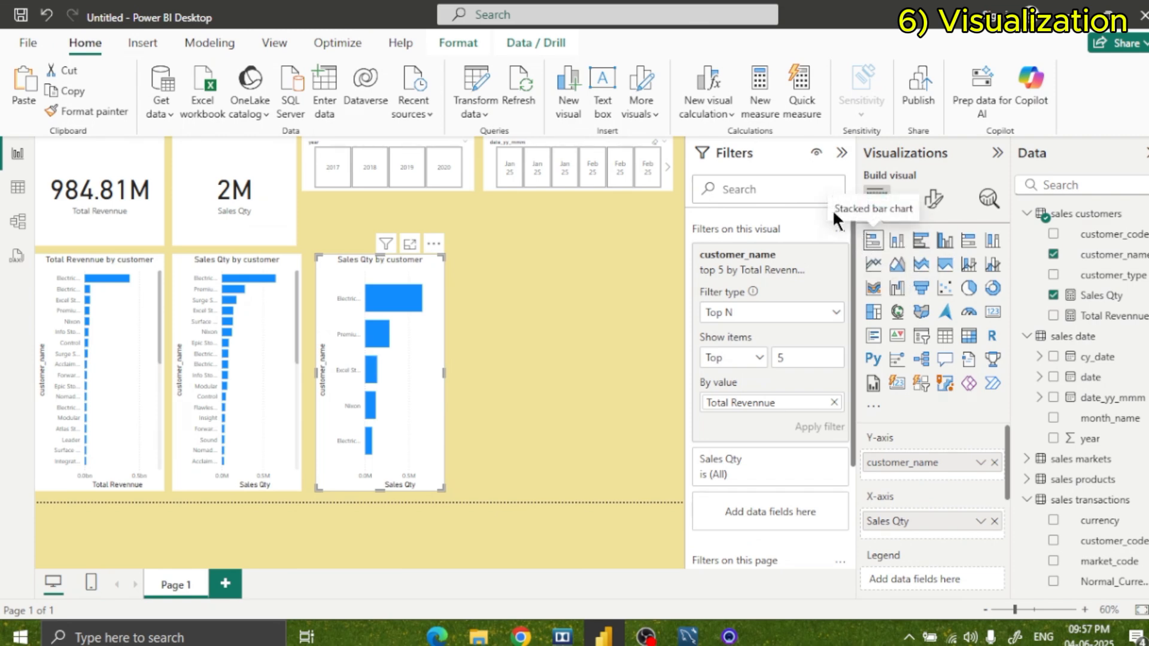
Replace customer_name with markets_name on the Y-axis of the original Sales Qty chart.
{"action": "left_click", "coordinate": [263, 289]}
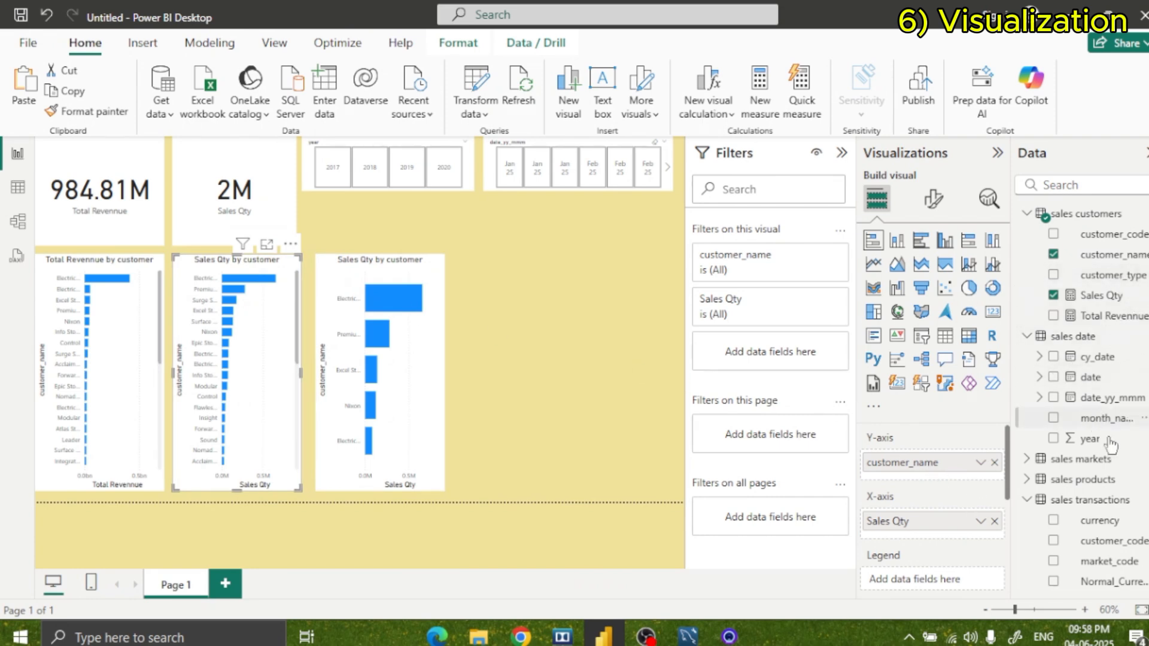
{"action": "left_click", "coordinate": [1084, 459]}
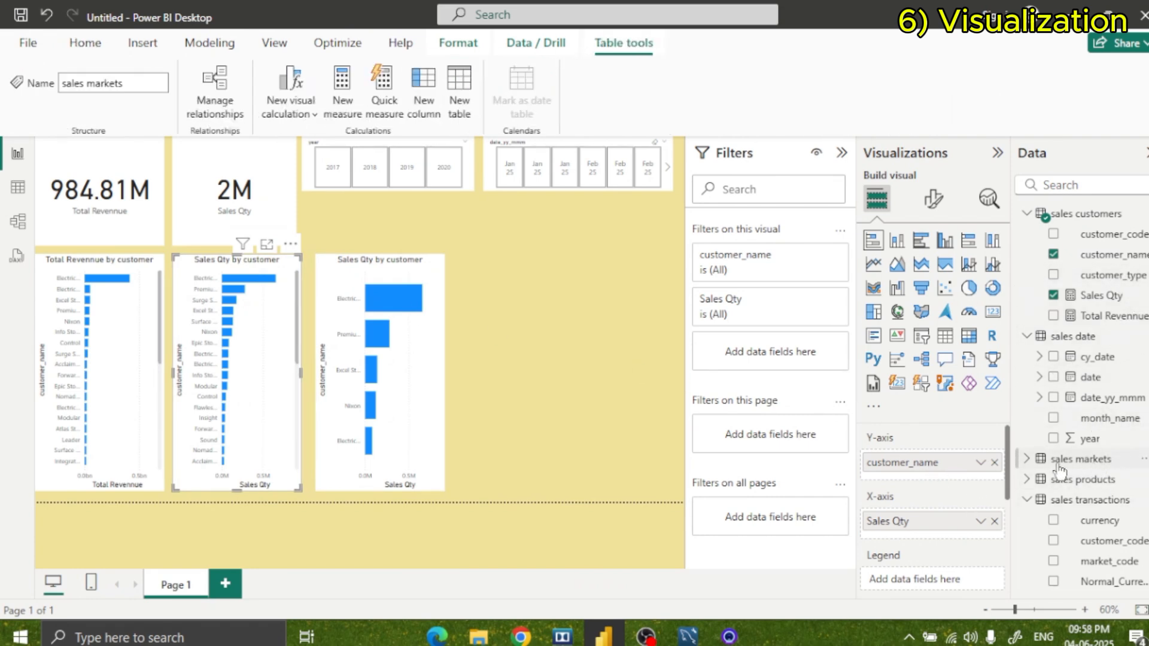
{"action": "left_click", "coordinate": [1027, 459]}
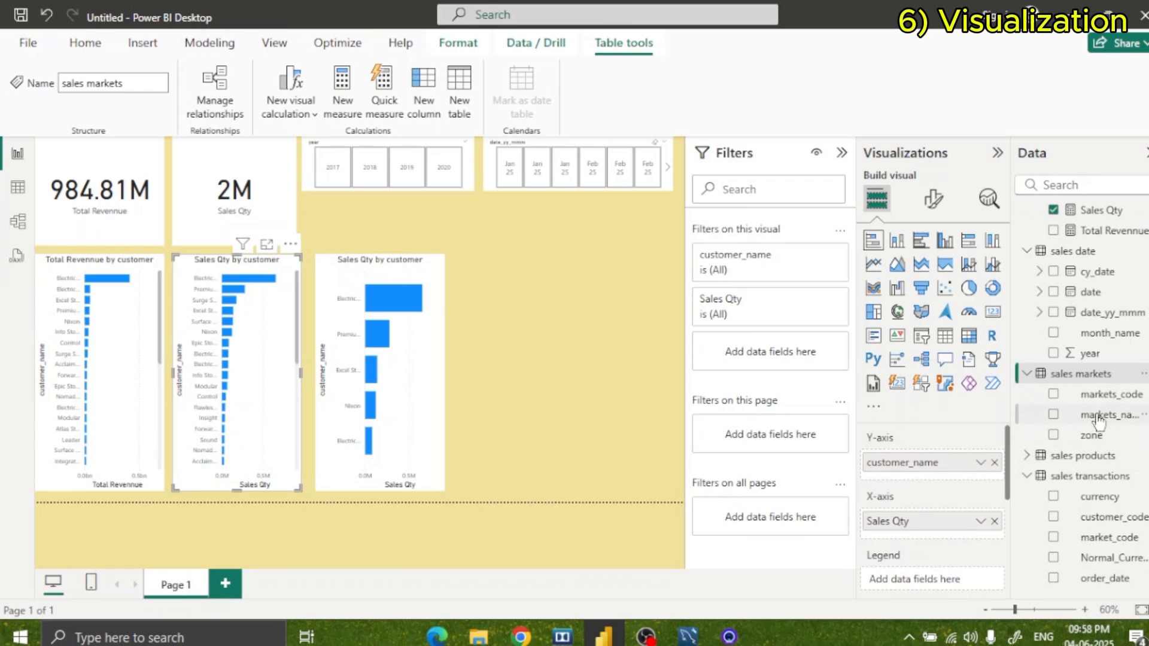
{"action": "left_click_drag", "start_coordinate": [1090, 418], "coordinate": [957, 485]}
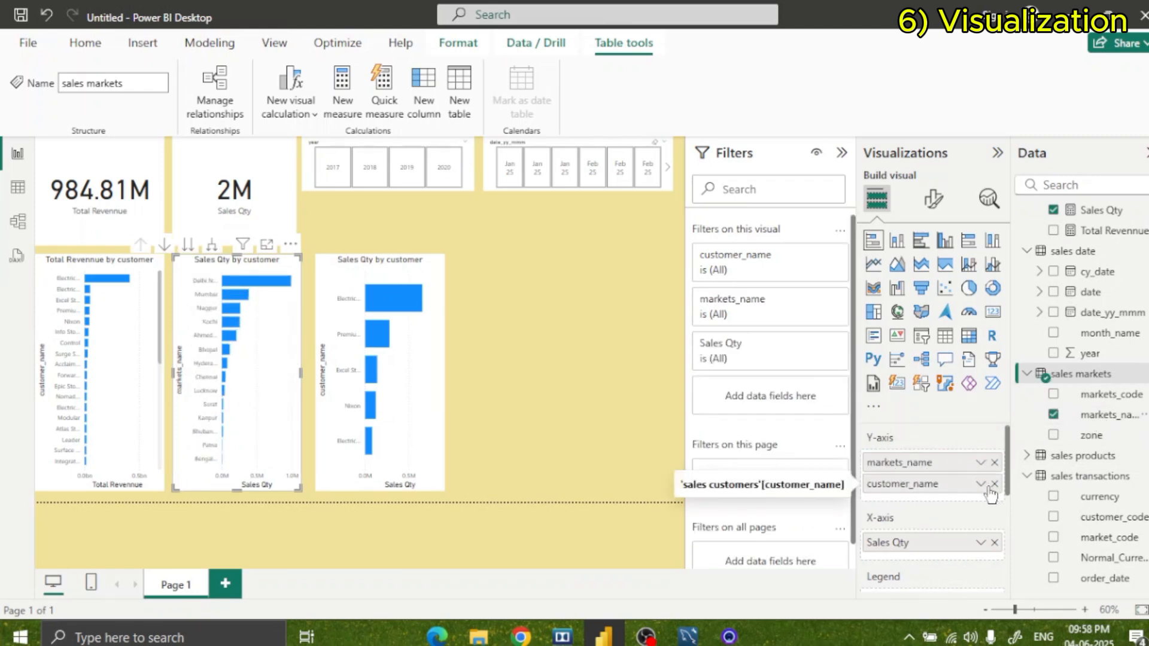
{"action": "left_click", "coordinate": [995, 482]}
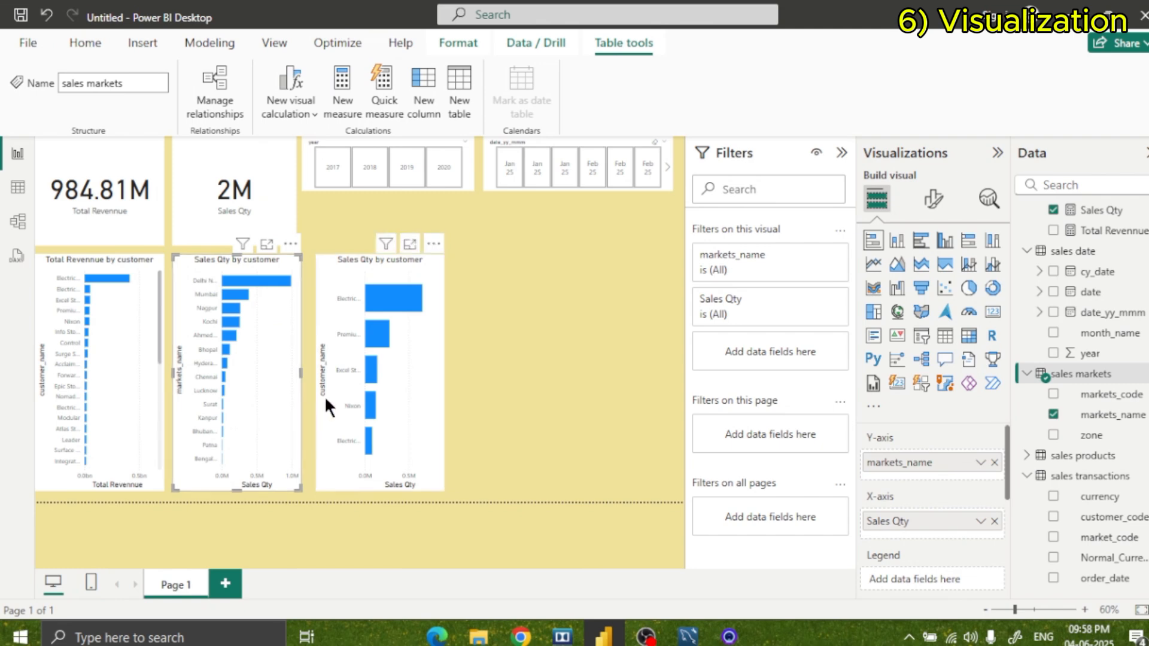
Make the top 5 Sales Qty chart wider and shorter, keeping it at the page's lower edge beside the markets chart.
{"action": "left_click", "coordinate": [385, 250]}
{"action": "left_click_drag", "start_coordinate": [348, 275], "coordinate": [347, 324]}
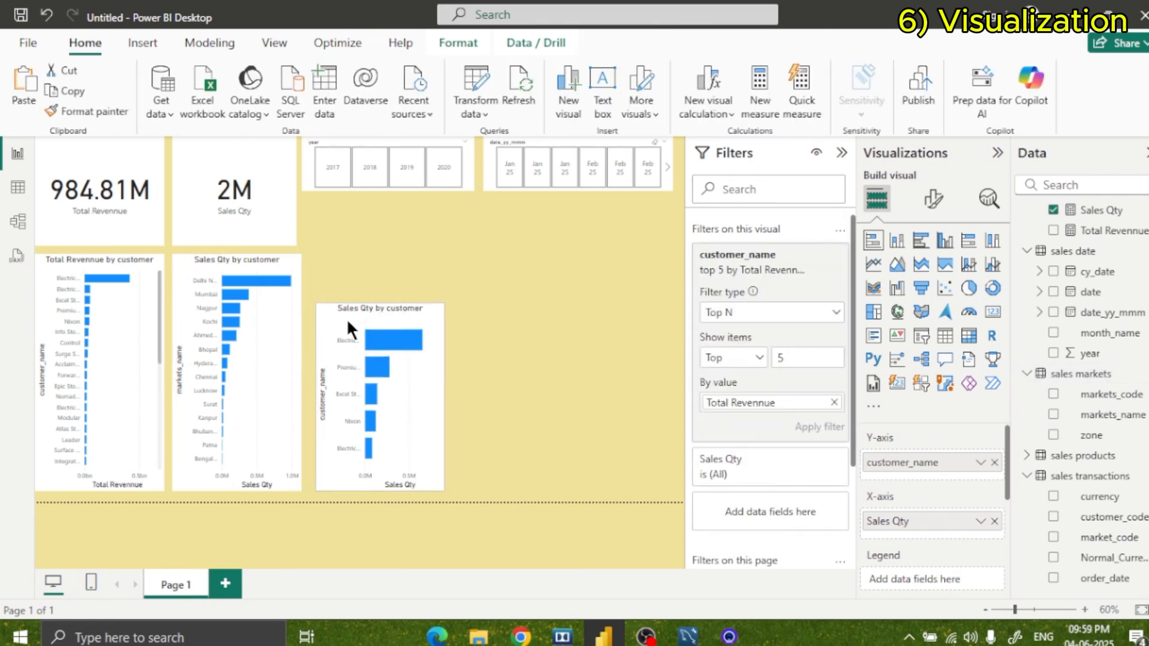
{"action": "left_click_drag", "start_coordinate": [444, 412], "coordinate": [605, 411]}
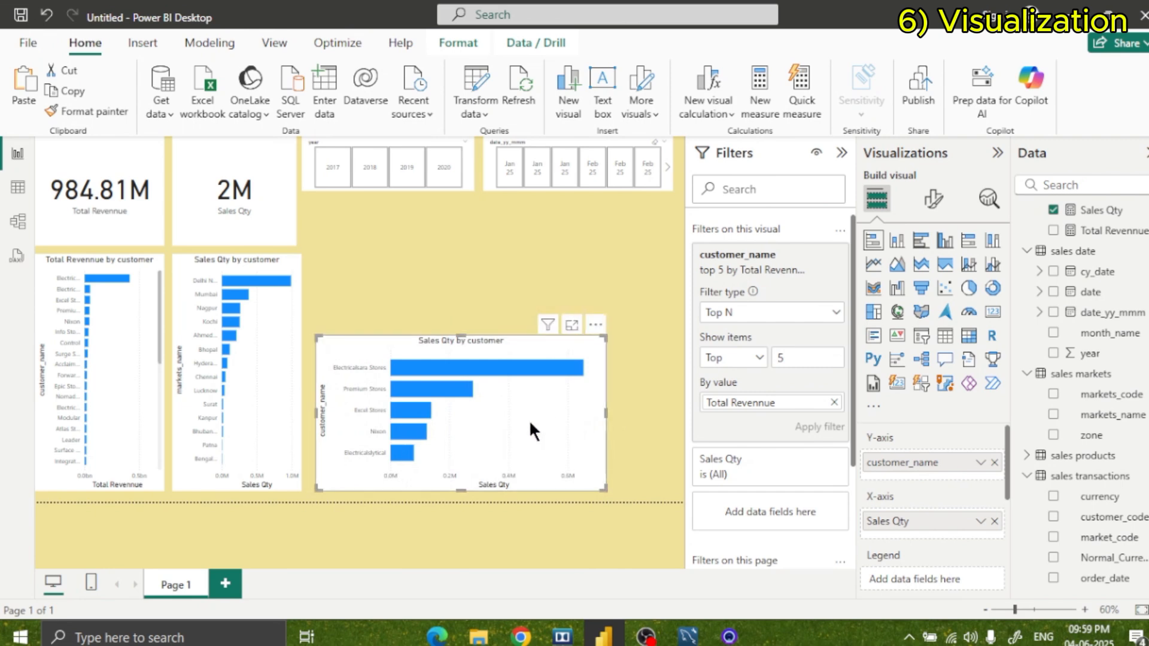
{"action": "left_click_drag", "start_coordinate": [528, 420], "coordinate": [524, 424]}
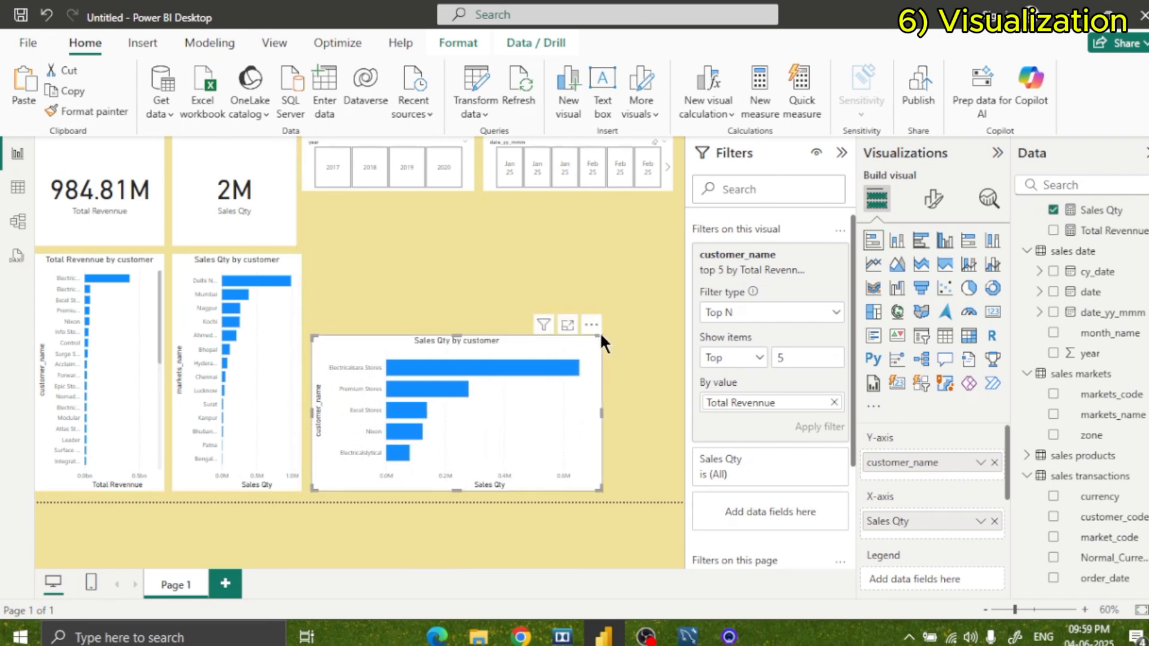
{"action": "left_click_drag", "start_coordinate": [601, 334], "coordinate": [529, 388]}
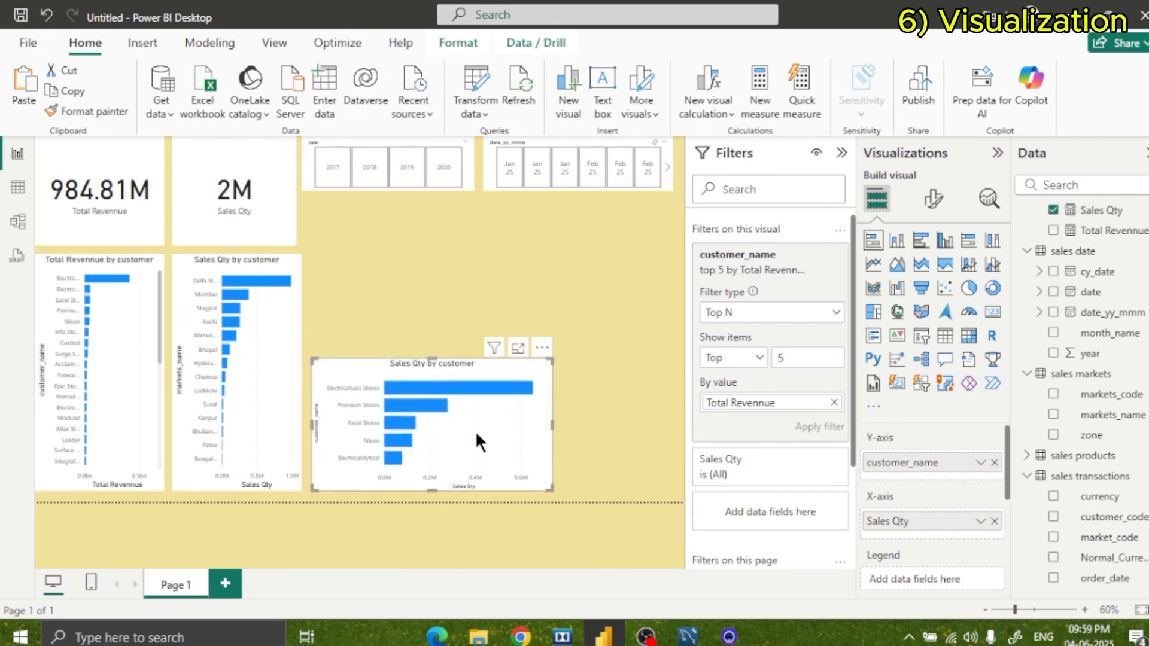
Collapse Filters and Visualizations to enlarge the canvas, and slightly narrow the top 5 Sales Qty chart.
{"action": "left_click", "coordinate": [842, 153]}
{"action": "left_click", "coordinate": [997, 153]}
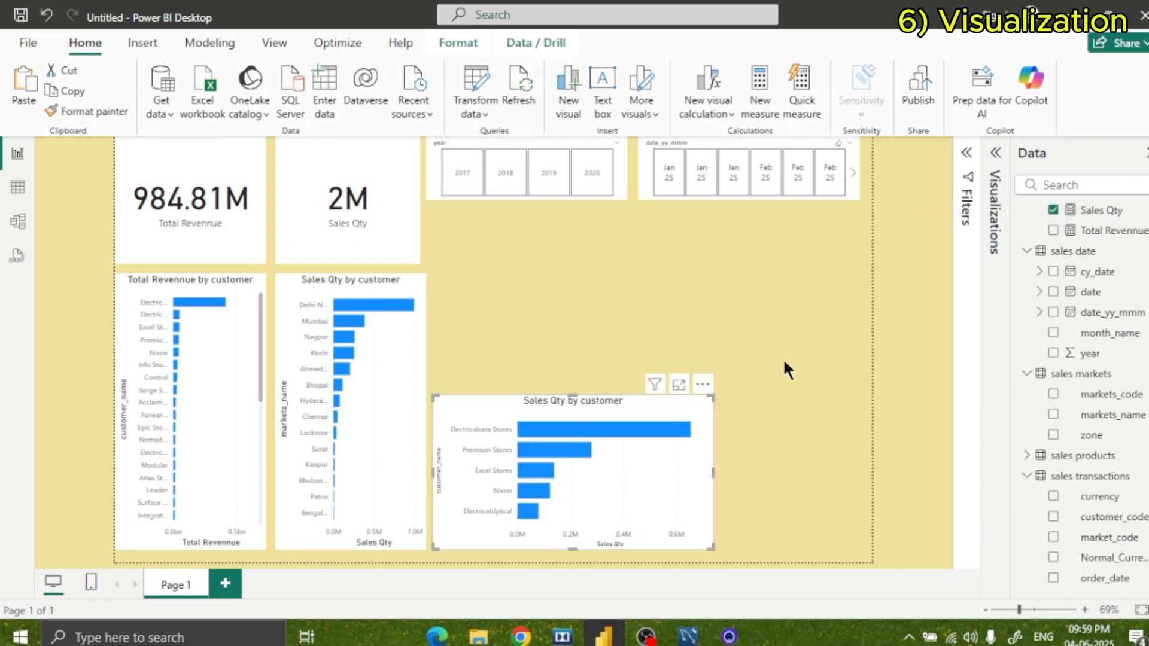
{"action": "left_click", "coordinate": [772, 378]}
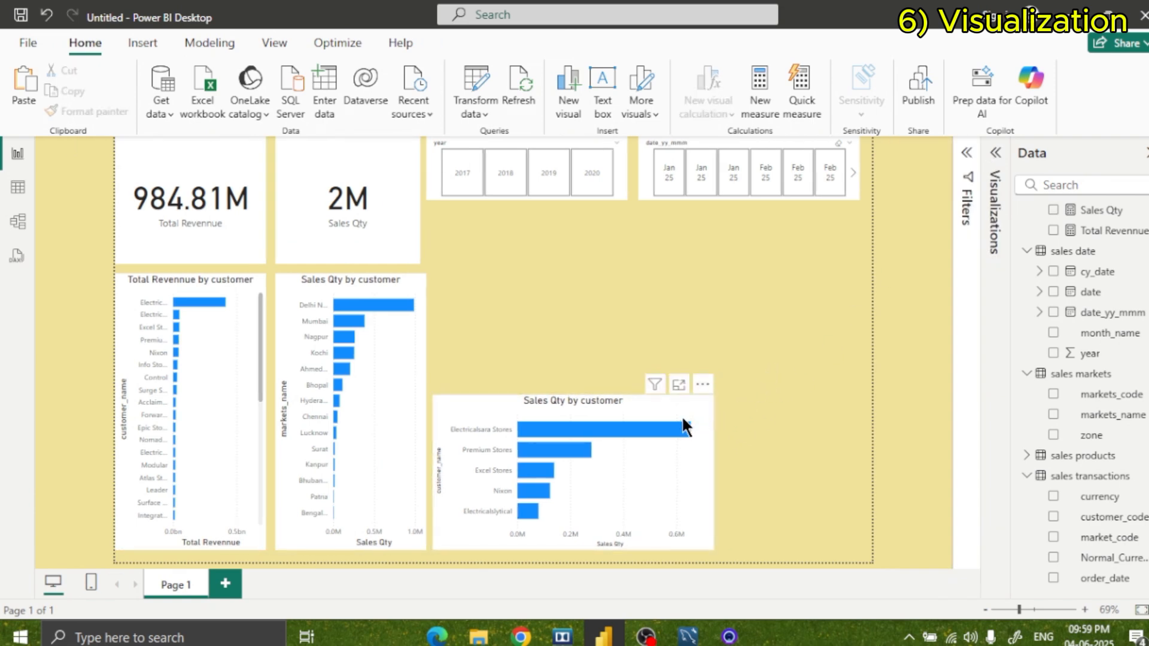
{"action": "left_click", "coordinate": [704, 403]}
{"action": "left_click_drag", "start_coordinate": [712, 472], "coordinate": [675, 479]}
{"action": "left_click", "coordinate": [739, 374]}
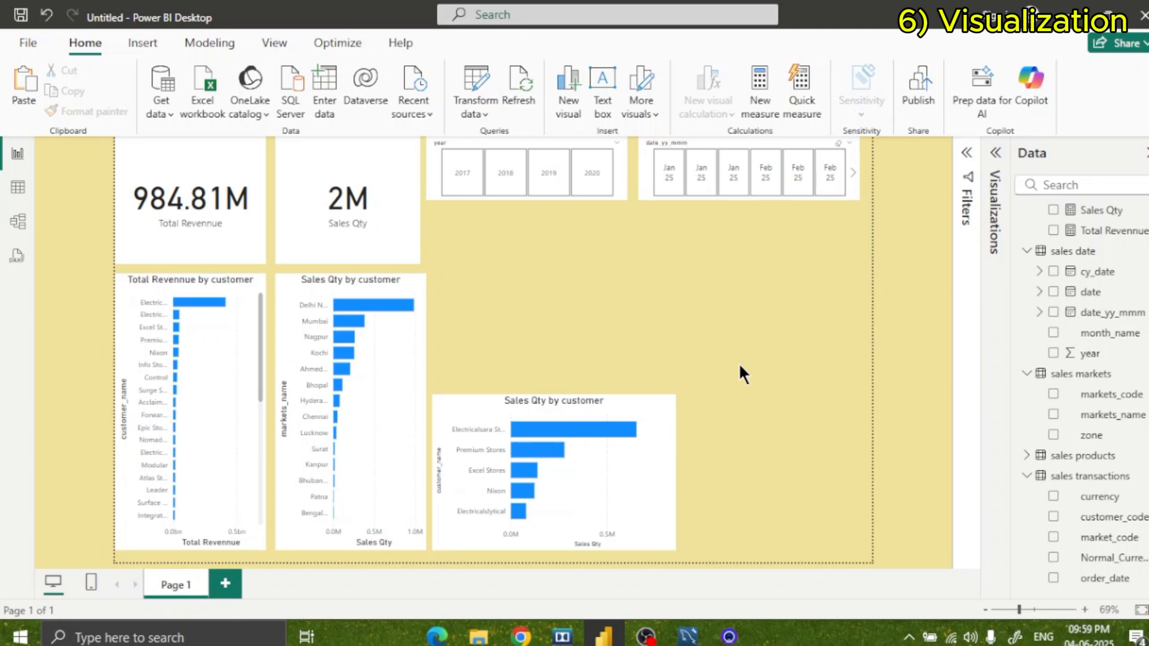
Duplicate the top 5 Sales Qty chart and place the copy below the date_yy_mmm slicer.
{"action": "left_click", "coordinate": [621, 425]}
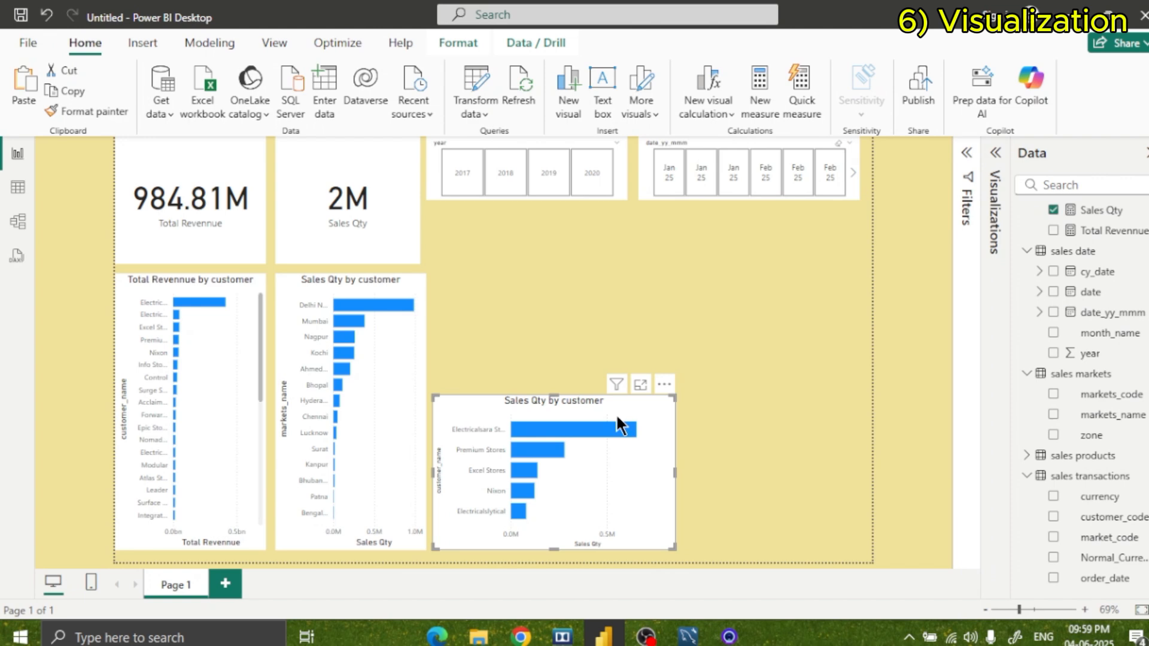
{"action": "left_click", "coordinate": [646, 314]}
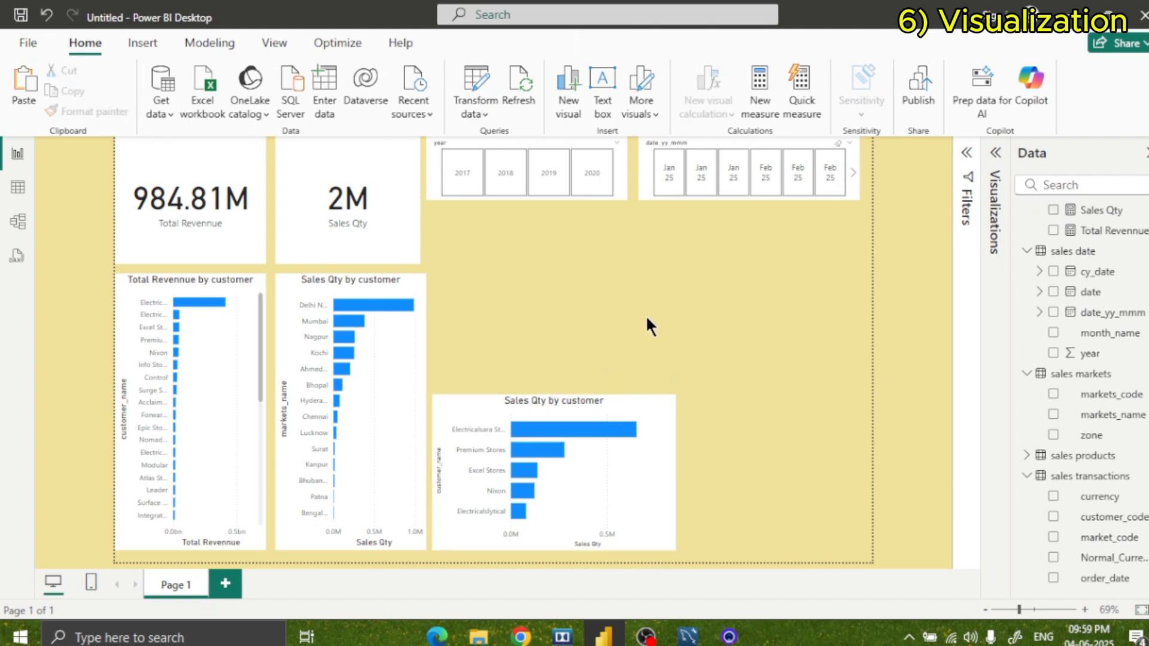
{"action": "key", "text": "ctrl+v"}
{"action": "left_click_drag", "start_coordinate": [605, 418], "coordinate": [785, 251]}
Shrink the original top 5 chart to end under the year slicer's edge, then shrink its copy and place it alongside.
{"action": "left_click", "coordinate": [637, 446]}
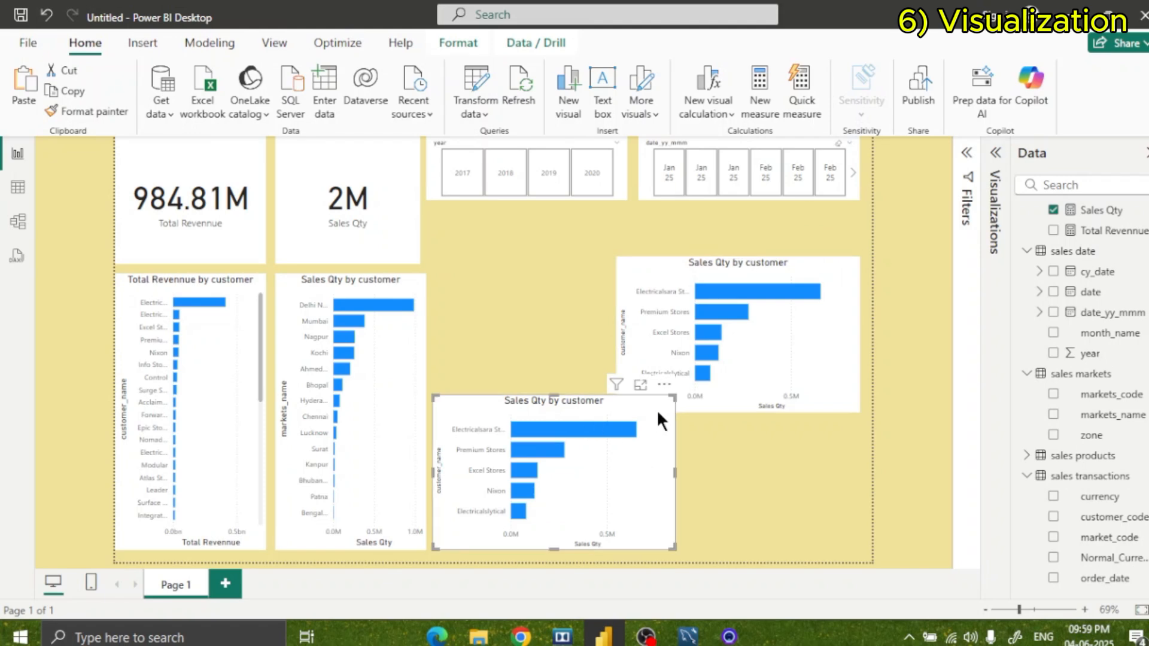
{"action": "left_click_drag", "start_coordinate": [668, 397], "coordinate": [622, 412]}
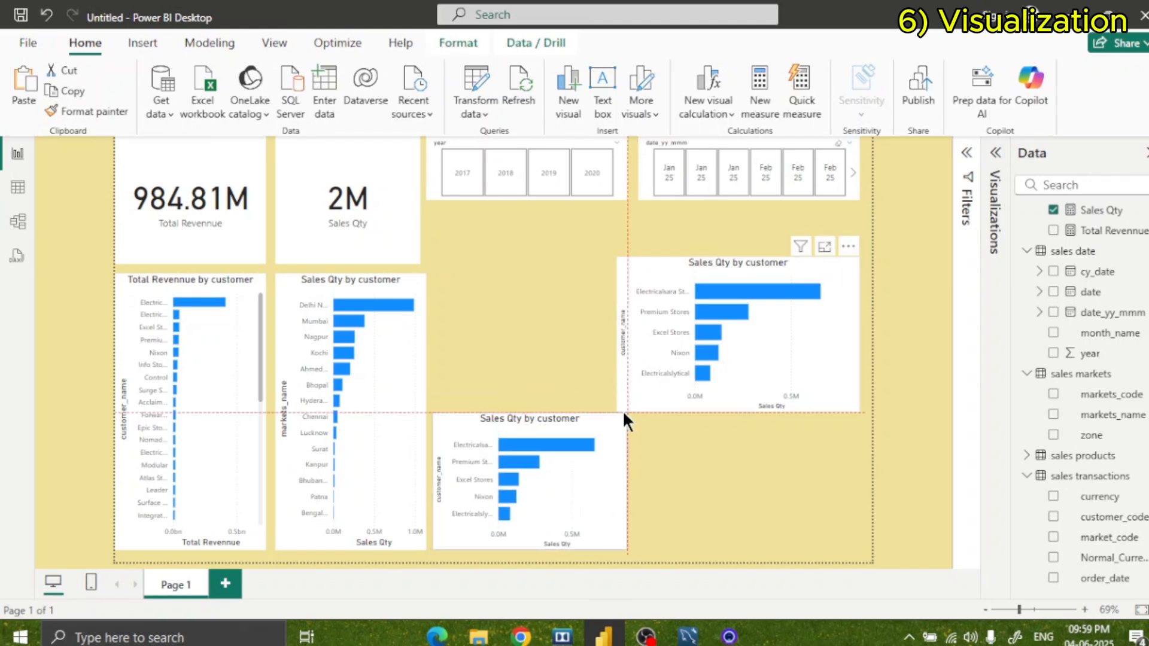
{"action": "left_click", "coordinate": [630, 274]}
{"action": "left_click_drag", "start_coordinate": [619, 258], "coordinate": [687, 445]}
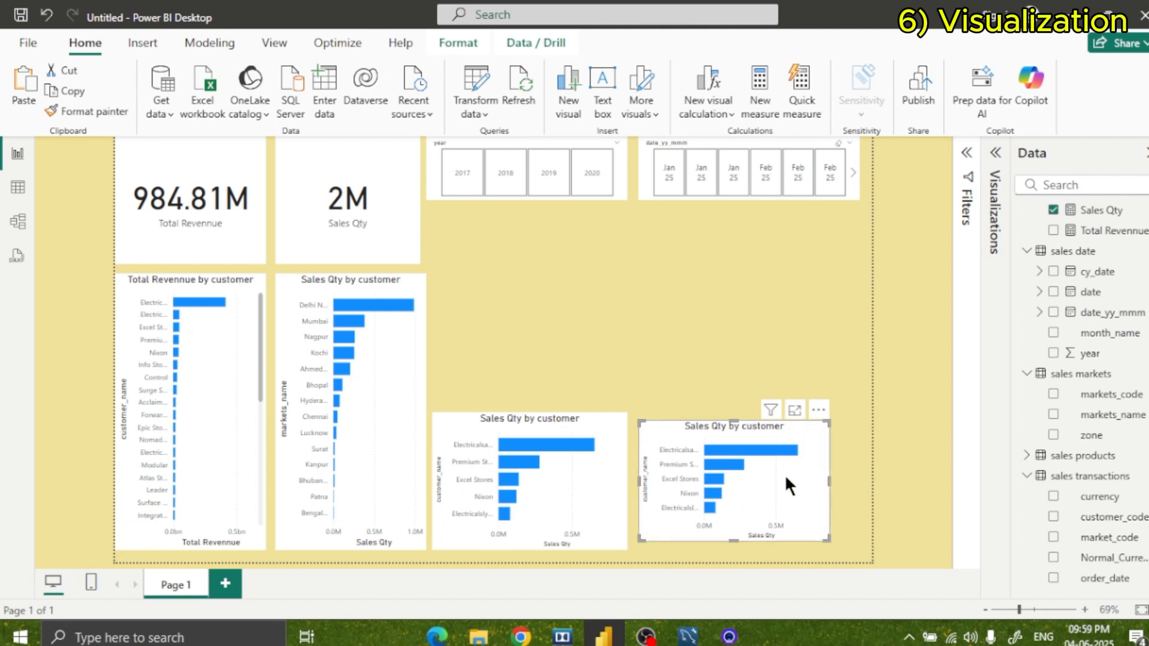
Align the duplicated top 5 chart with the date_yy_mmm slicer's outer edge and enlarge it to match the original chart's height.
{"action": "left_click_drag", "start_coordinate": [785, 474], "coordinate": [810, 484]}
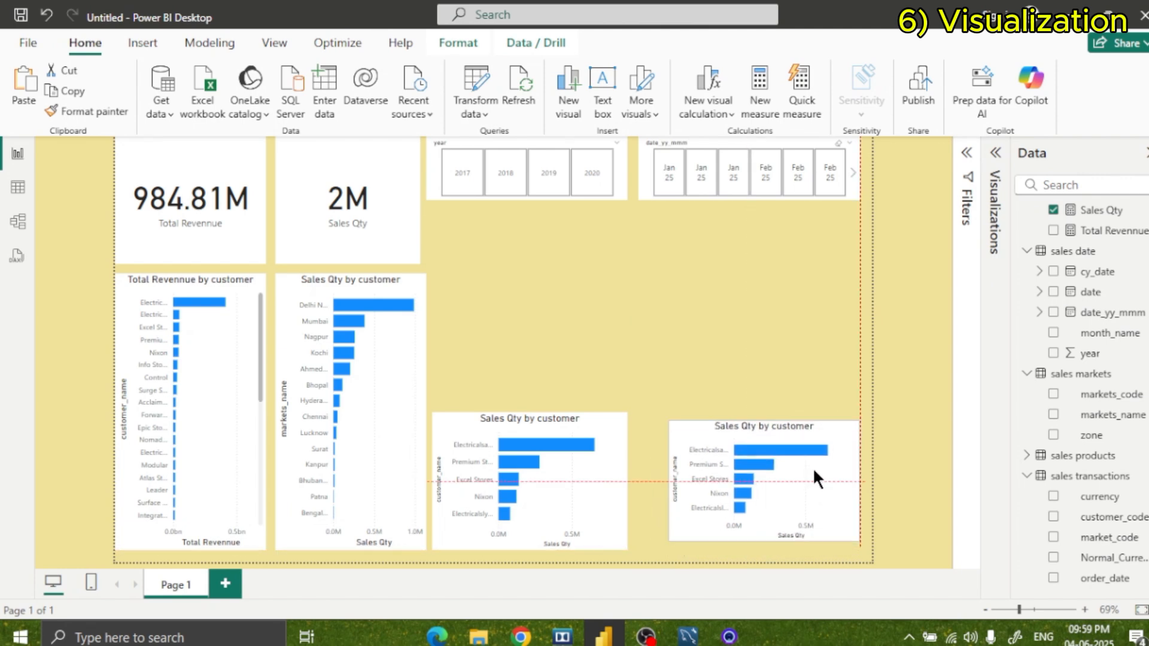
{"action": "left_click_drag", "start_coordinate": [668, 422], "coordinate": [644, 412]}
{"action": "left_click", "coordinate": [700, 350]}
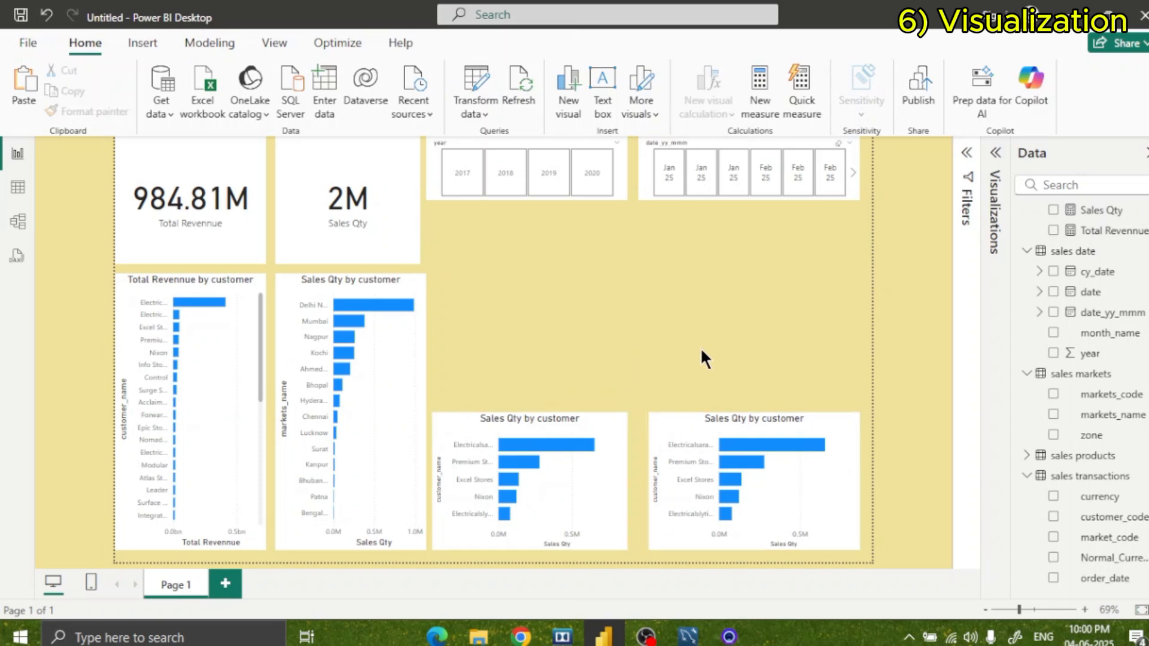
Replace customer_name with product_type from sales products as the duplicated chart's Y-axis field.
{"action": "left_click", "coordinate": [759, 479]}
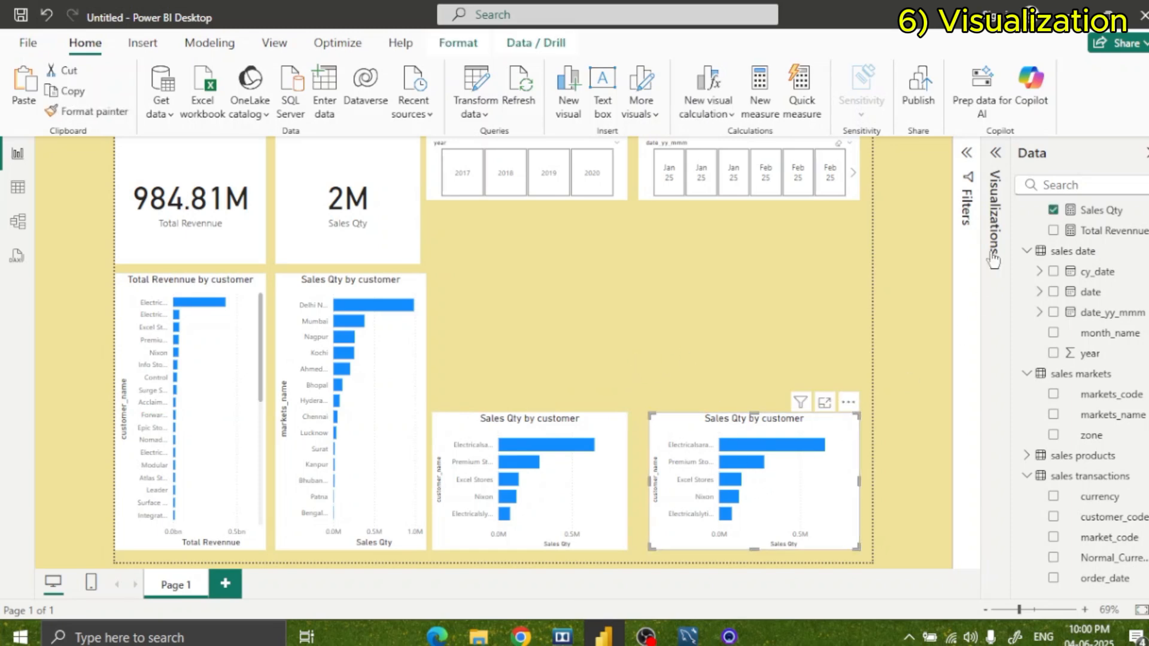
{"action": "left_click", "coordinate": [995, 153]}
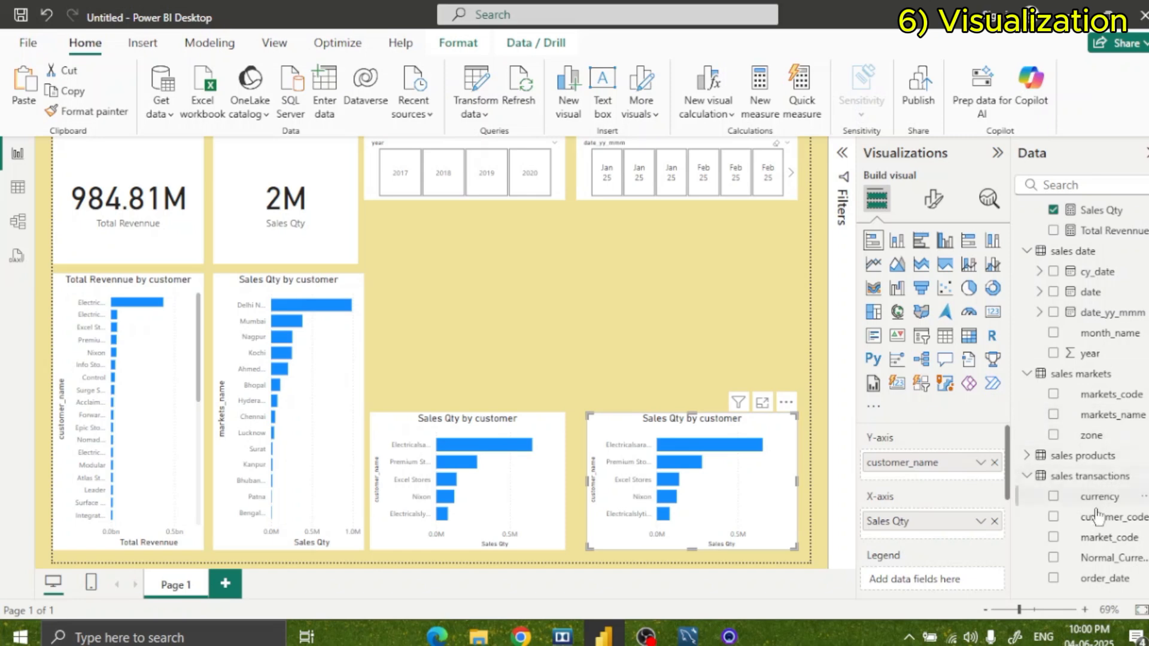
{"action": "scroll", "coordinate": [1090, 251], "scroll_direction": "up", "scroll_amount": 2}
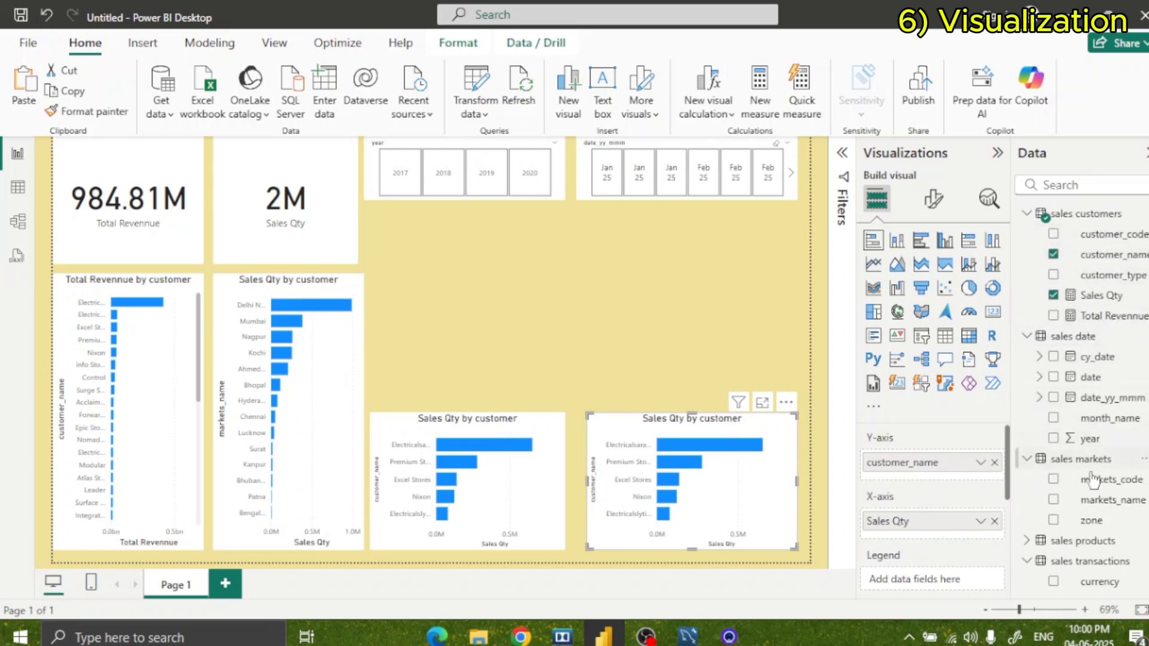
{"action": "scroll", "coordinate": [1086, 479], "scroll_direction": "down", "scroll_amount": 2}
{"action": "left_click", "coordinate": [1071, 456]}
{"action": "scroll", "coordinate": [1095, 412], "scroll_direction": "down", "scroll_amount": 2}
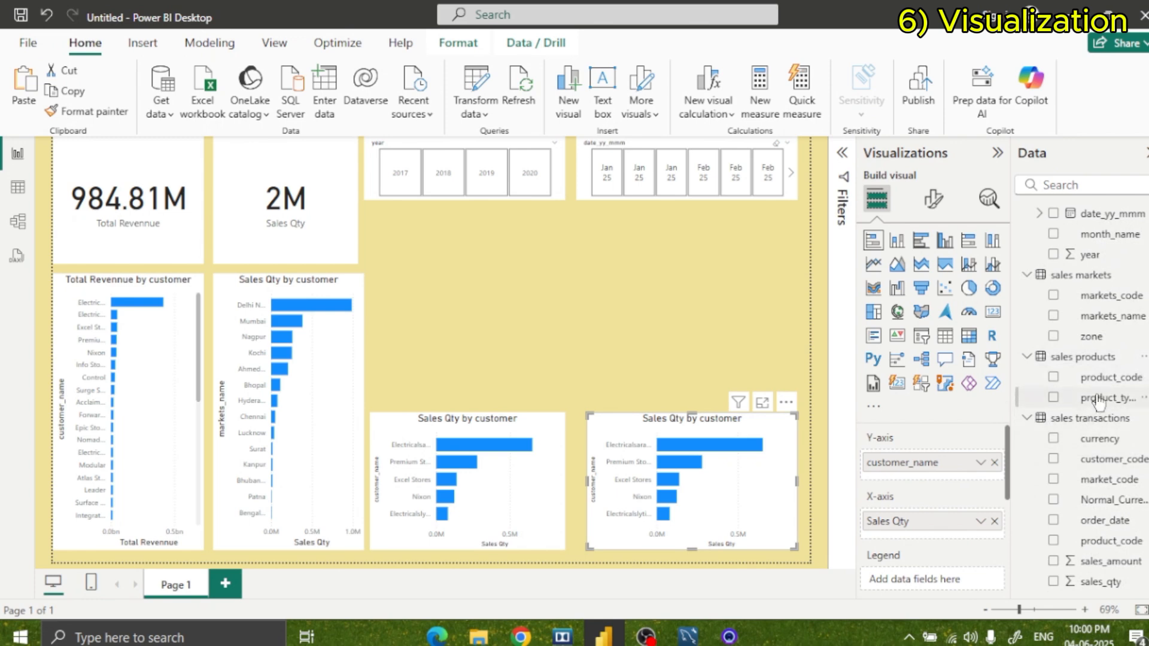
{"action": "left_click_drag", "start_coordinate": [1099, 400], "coordinate": [933, 461]}
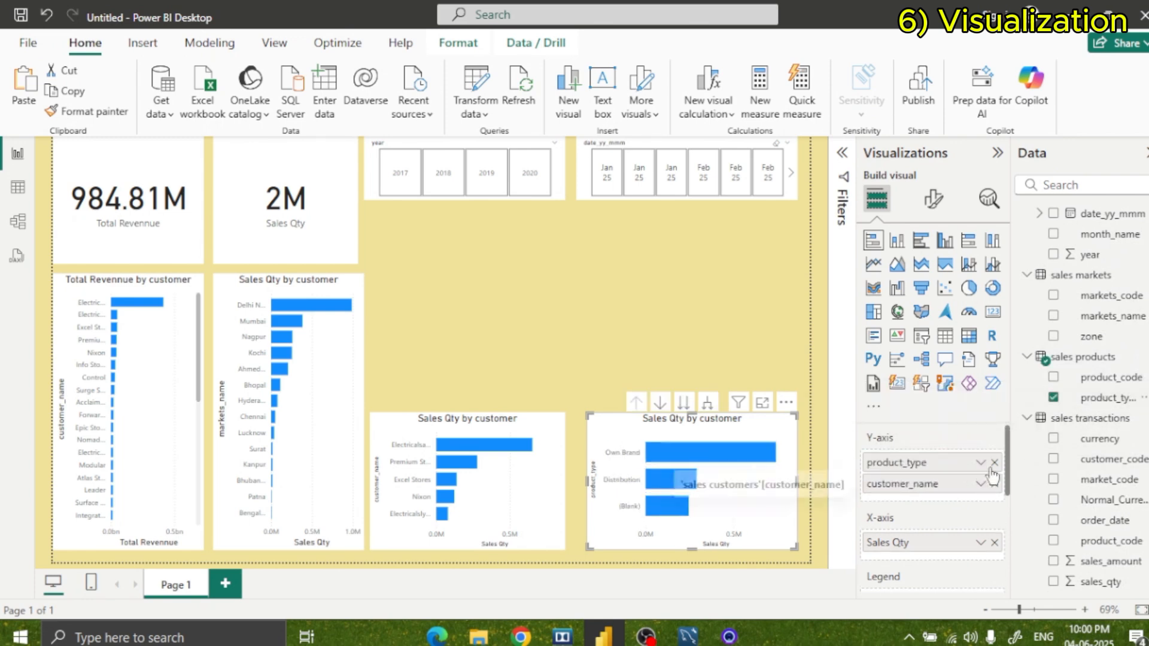
{"action": "left_click", "coordinate": [994, 484]}
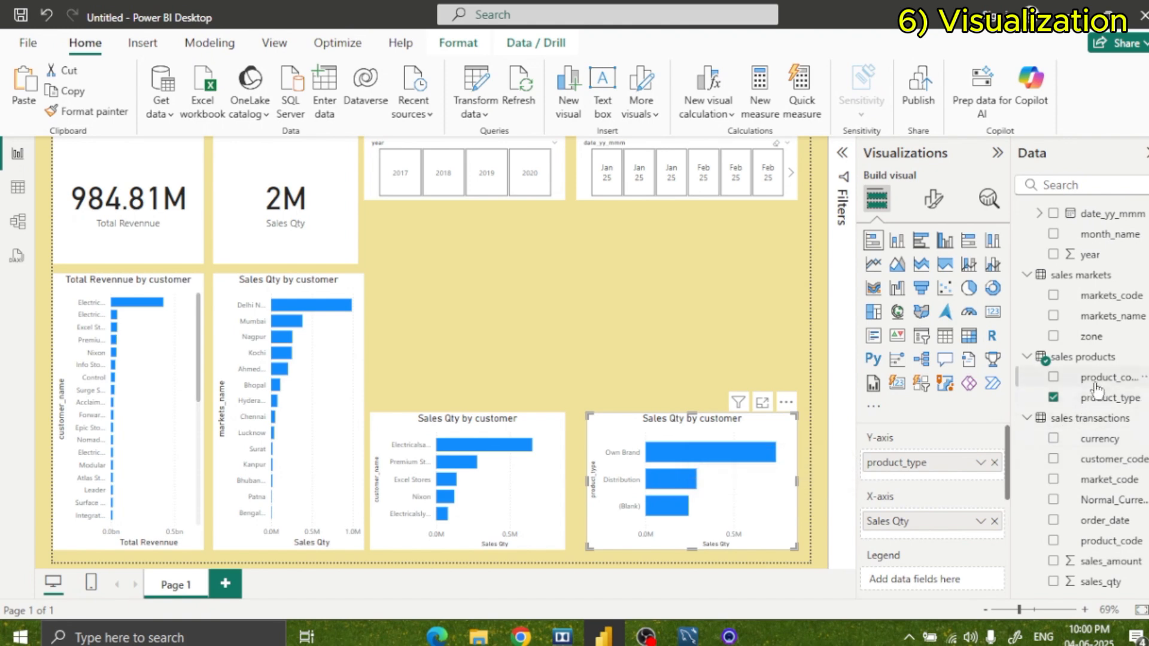
Swap the duplicated chart's Y-axis field from product_type to product_code.
{"action": "left_click_drag", "start_coordinate": [1098, 378], "coordinate": [937, 490]}
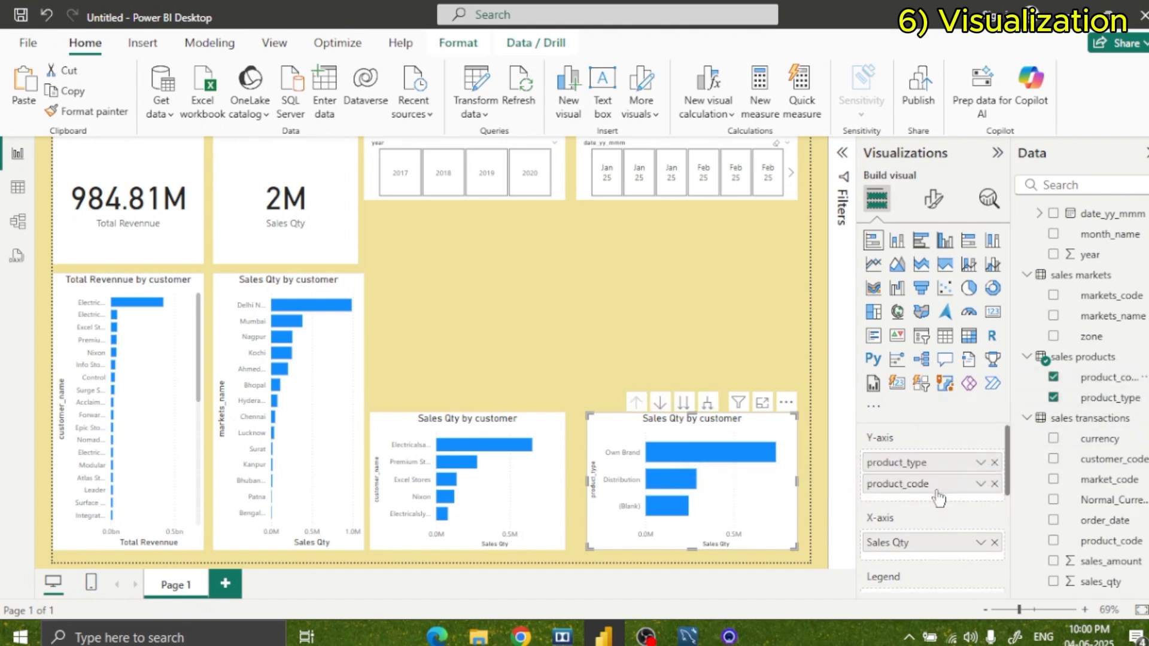
{"action": "left_click", "coordinate": [994, 463]}
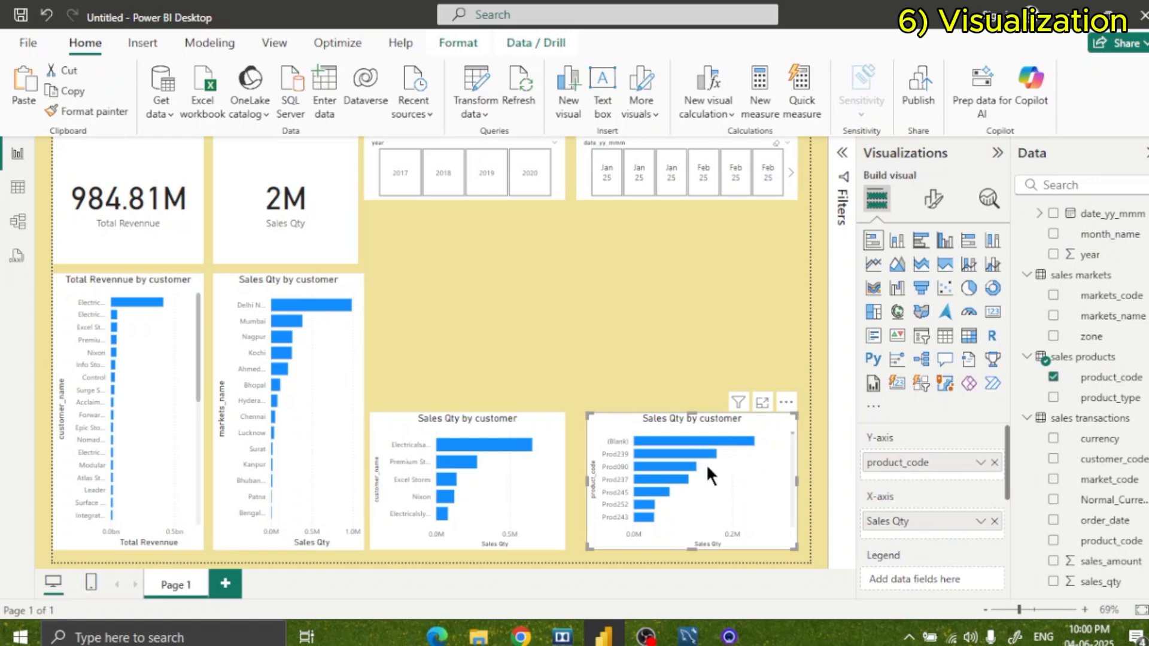
{"action": "left_click", "coordinate": [652, 387]}
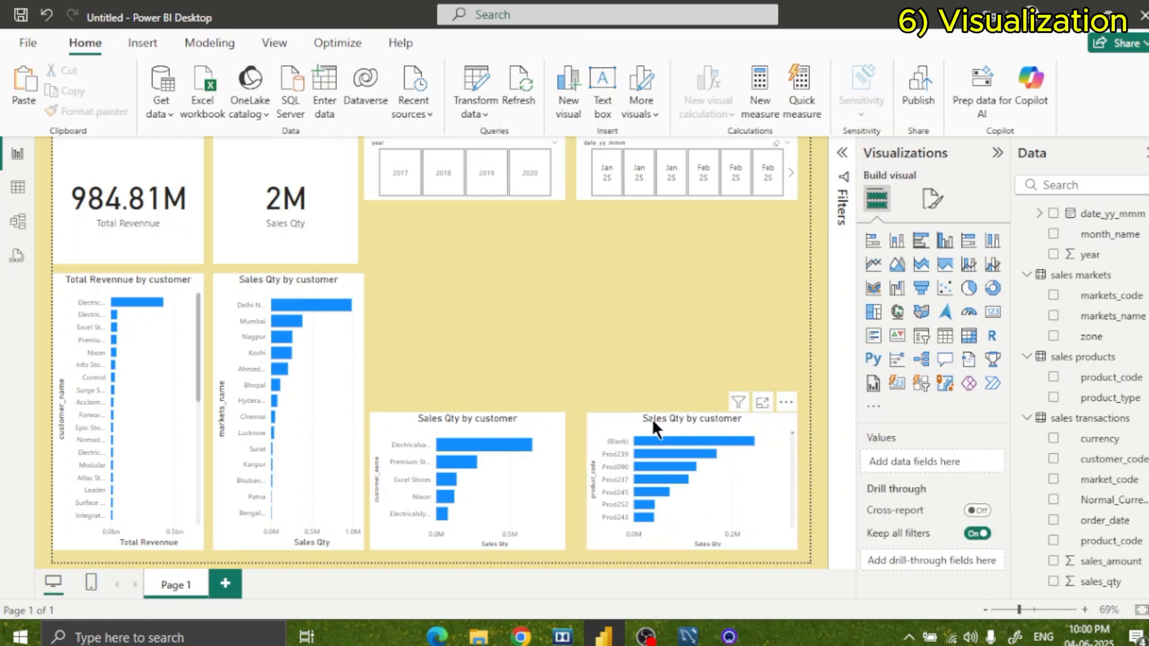
Change the product_code chart's title text to "Top 5 Product".
{"action": "left_click", "coordinate": [772, 455]}
{"action": "left_click", "coordinate": [932, 199]}
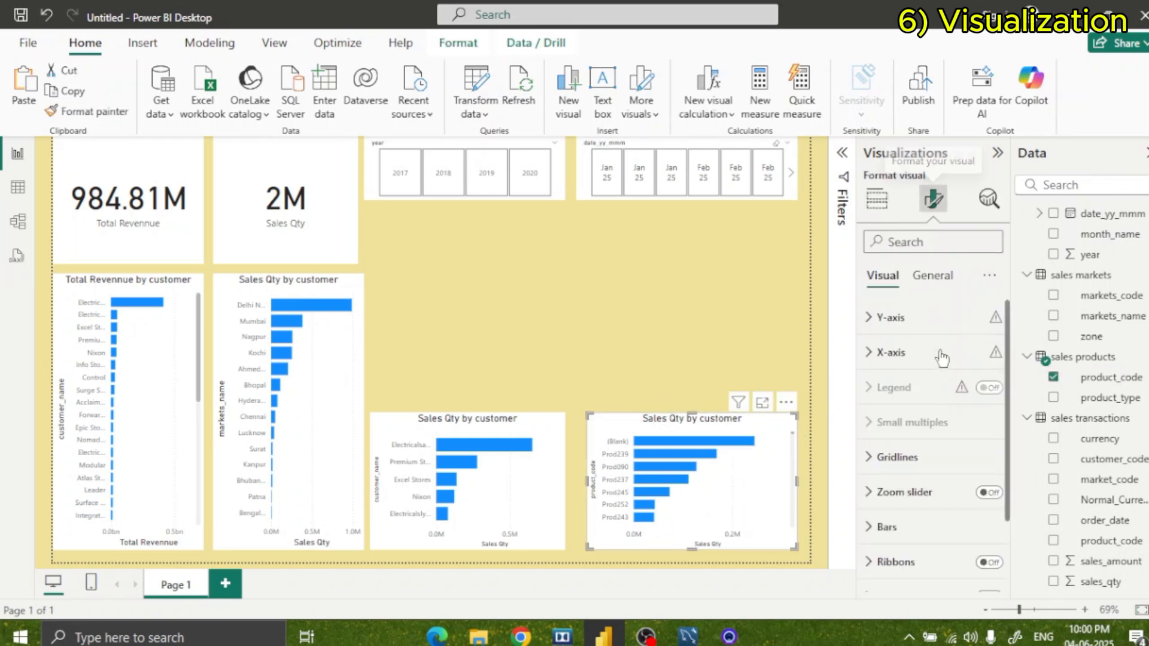
{"action": "left_click", "coordinate": [932, 275]}
{"action": "left_click", "coordinate": [882, 354]}
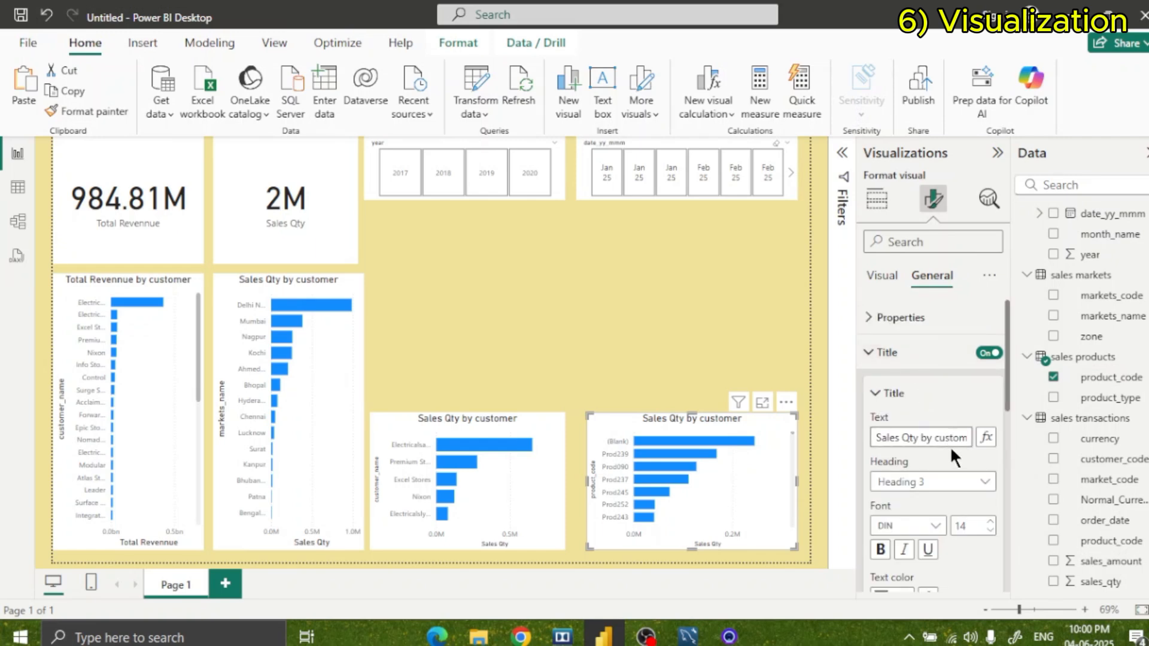
{"action": "key", "text": "End"}
{"action": "key", "text": "BackSpace"}
{"action": "key", "text": "BackSpace"}
{"action": "key", "text": "BackSpace"}
{"action": "key", "text": "BackSpace"}
{"action": "key", "text": "BackSpace"}
{"action": "key", "text": "BackSpace"}
{"action": "key", "text": "BackSpace"}
{"action": "key", "text": "BackSpace"}
{"action": "key", "text": "BackSpace"}
{"action": "key", "text": "BackSpace"}
{"action": "key", "text": "BackSpace"}
{"action": "key", "text": "BackSpace"}
{"action": "key", "text": "BackSpace"}
{"action": "key", "text": "BackSpace"}
{"action": "key", "text": "BackSpace"}
{"action": "key", "text": "BackSpace"}
{"action": "key", "text": "BackSpace"}
{"action": "key", "text": "BackSpace"}
{"action": "key", "text": "BackSpace"}
{"action": "key", "text": "BackSpace"}
{"action": "key", "text": "BackSpace"}
{"action": "type", "text": "TO"}
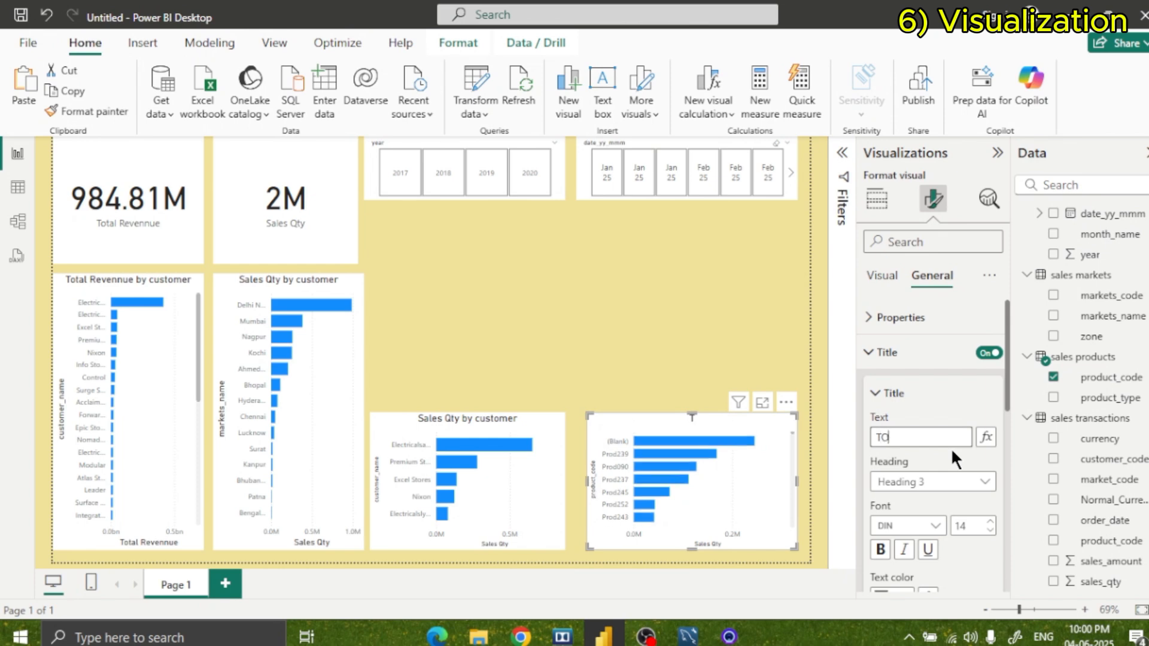
{"action": "key", "text": "BackSpace"}
{"action": "type", "text": "op 5 Product"}
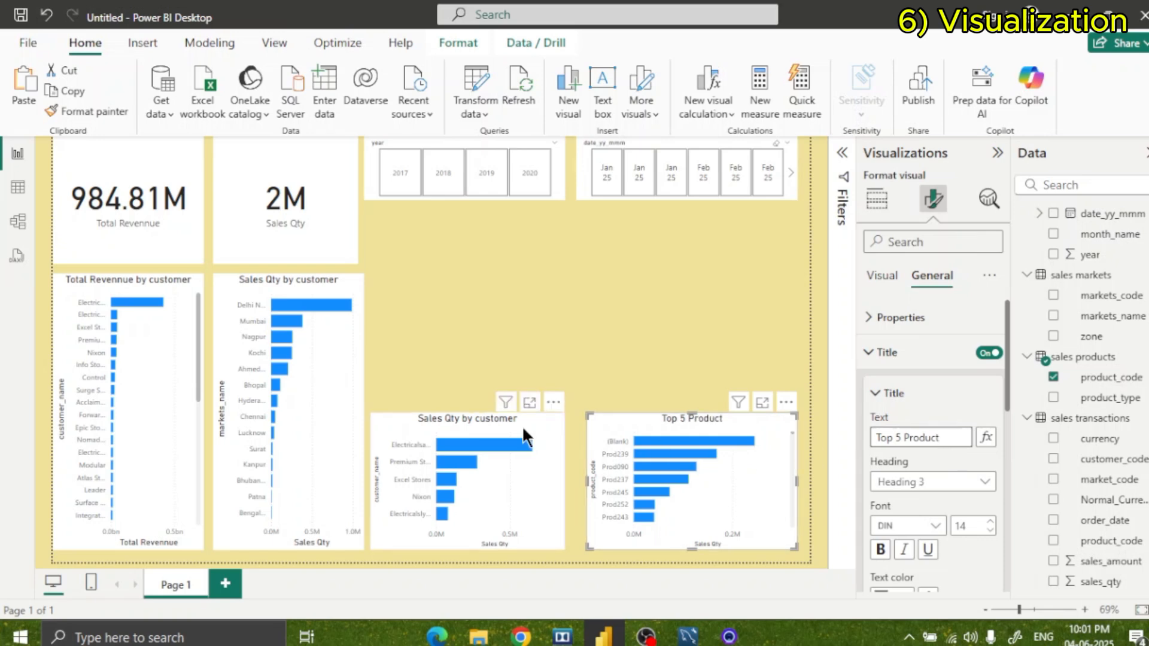
Retitle the neighbouring top 5 customer chart "Top5 Customers By Revenue".
{"action": "left_click", "coordinate": [492, 423]}
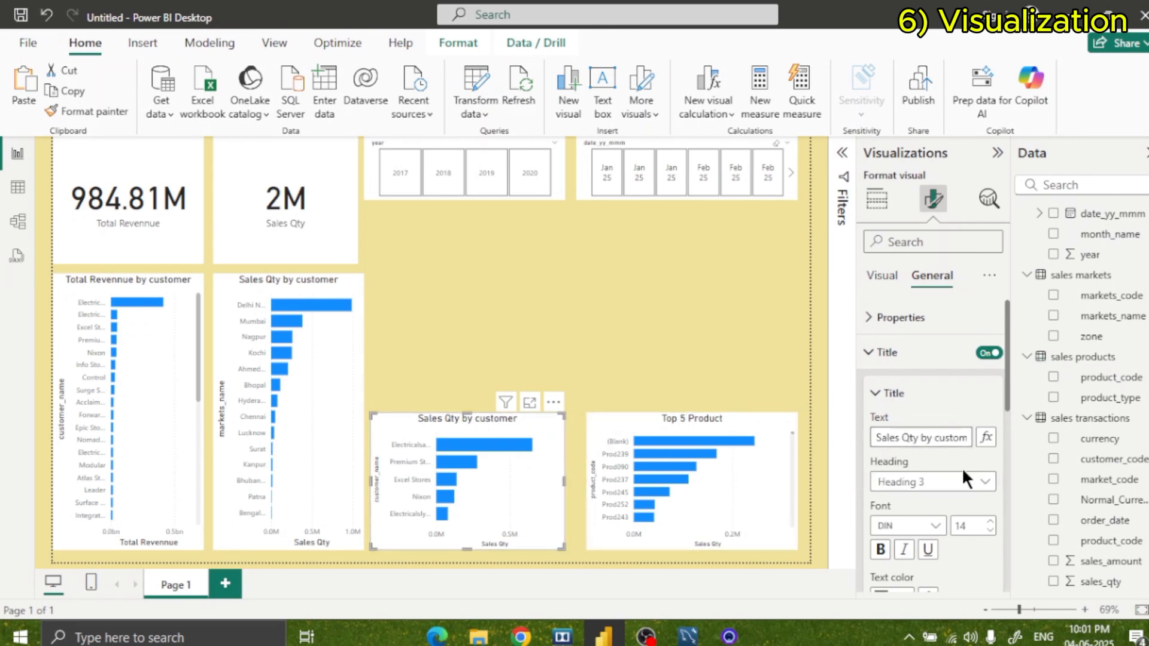
{"action": "key", "text": "BackSpace"}
{"action": "key", "text": "BackSpace"}
{"action": "key", "text": "BackSpace"}
{"action": "key", "text": "BackSpace"}
{"action": "key", "text": "BackSpace"}
{"action": "key", "text": "BackSpace"}
{"action": "key", "text": "BackSpace"}
{"action": "key", "text": "BackSpace"}
{"action": "key", "text": "BackSpace"}
{"action": "key", "text": "BackSpace"}
{"action": "key", "text": "BackSpace"}
{"action": "key", "text": "BackSpace"}
{"action": "key", "text": "BackSpace"}
{"action": "key", "text": "BackSpace"}
{"action": "key", "text": "BackSpace"}
{"action": "key", "text": "BackSpace"}
{"action": "key", "text": "BackSpace"}
{"action": "key", "text": "BackSpace"}
{"action": "key", "text": "BackSpace"}
{"action": "key", "text": "BackSpace"}
{"action": "type", "text": "Top"}
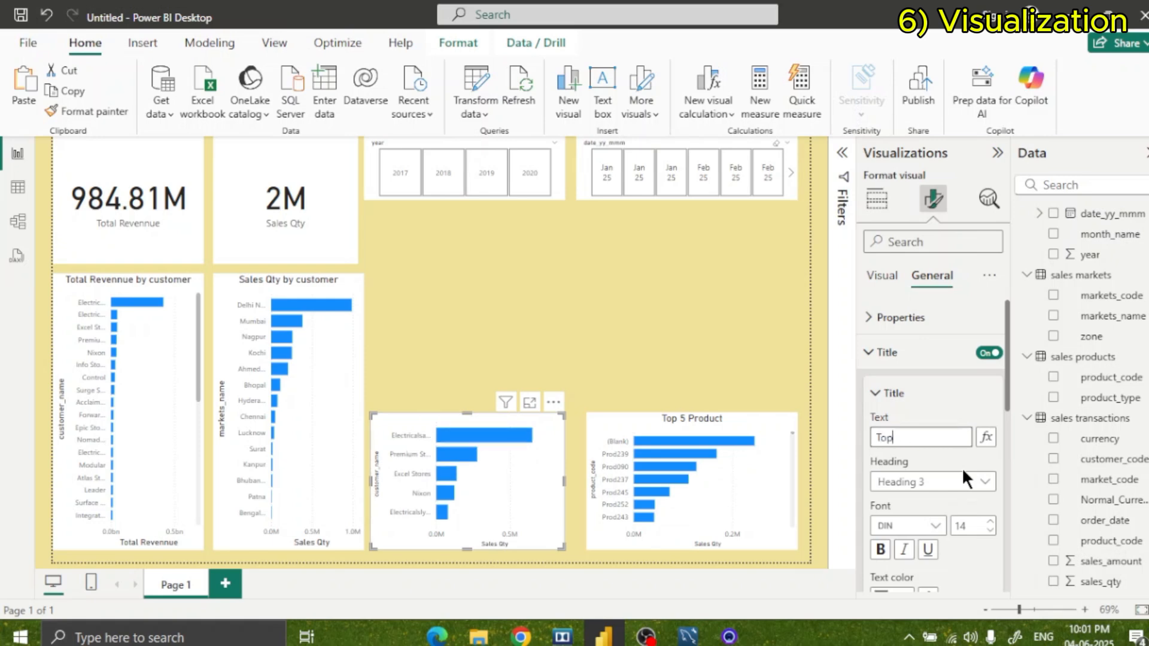
{"action": "type", "text": "5 Cu"}
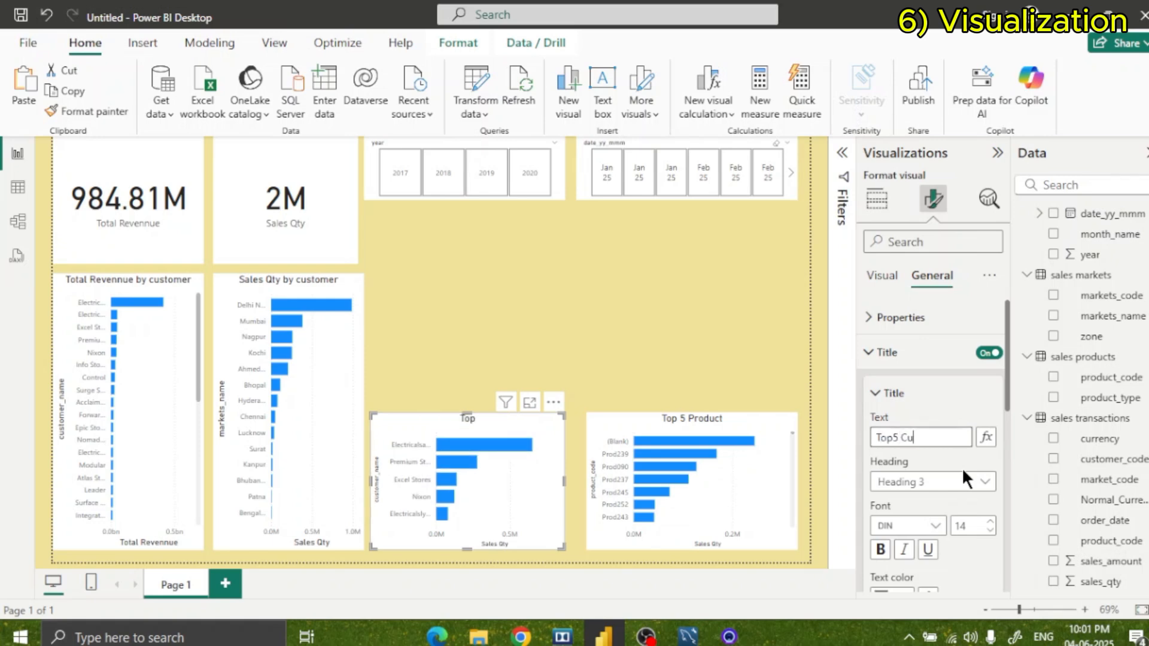
{"action": "type", "text": "stomers By "}
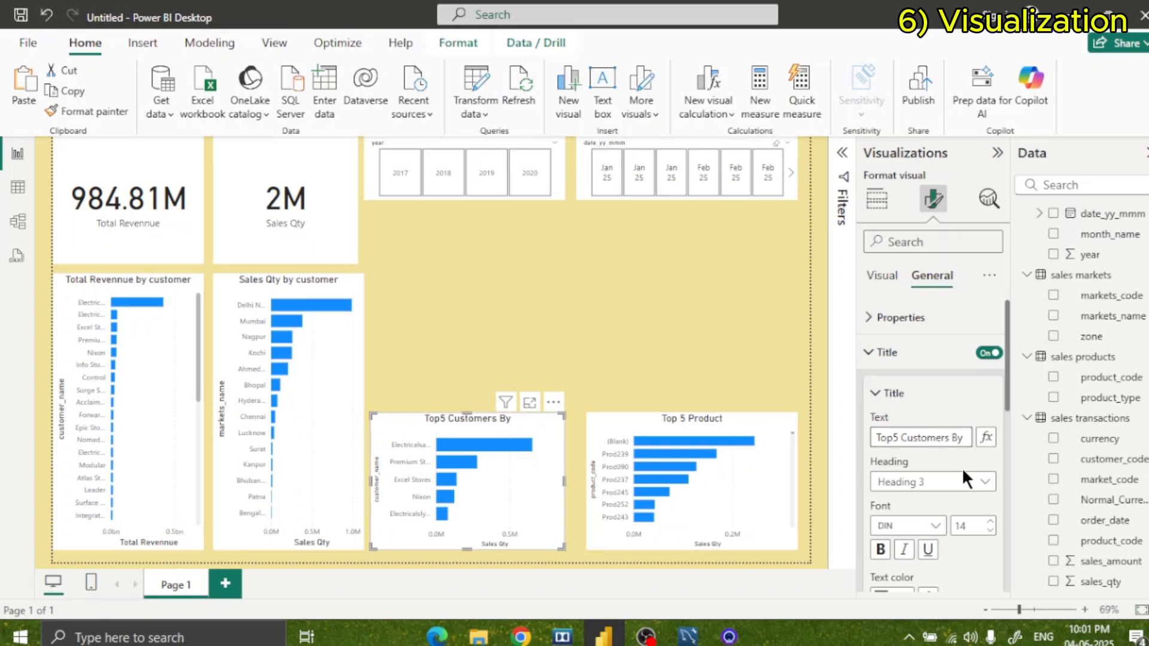
{"action": "type", "text": "rev"}
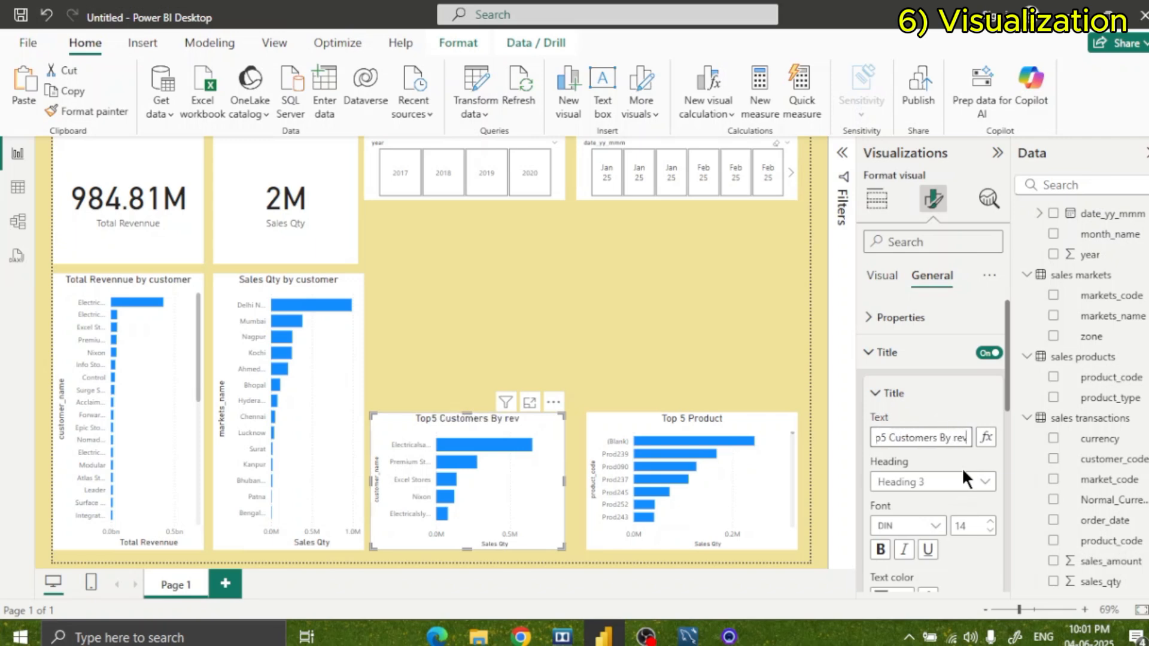
{"action": "key", "text": "BackSpace"}
{"action": "key", "text": "BackSpace"}
{"action": "key", "text": "BackSpace"}
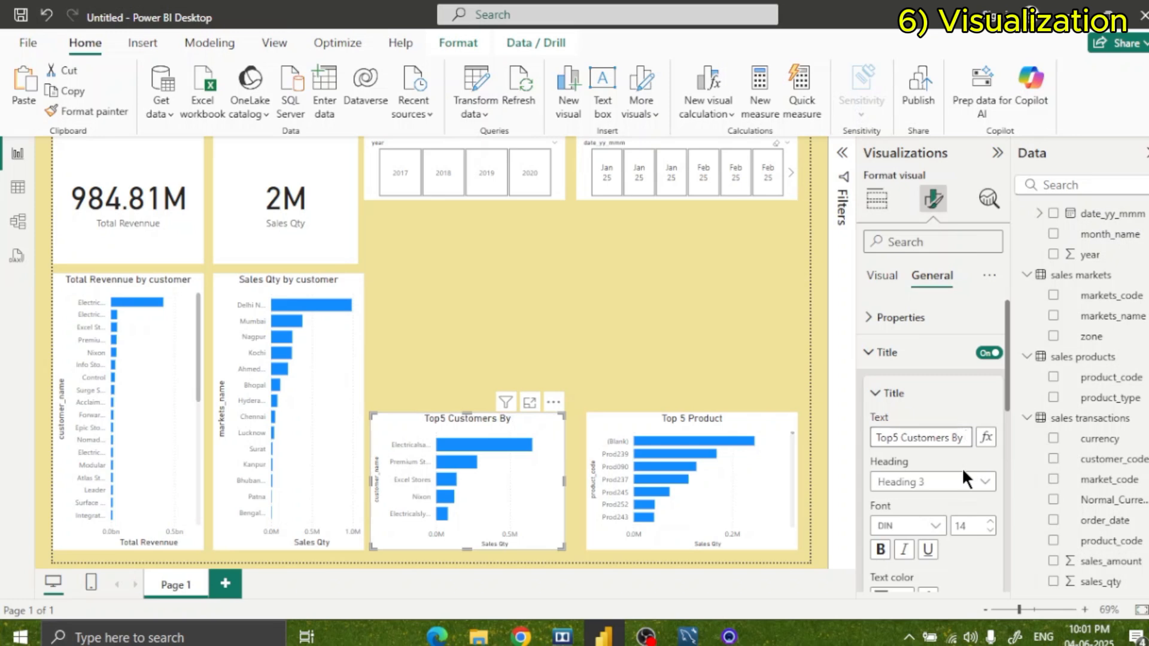
{"action": "type", "text": "Revenu"}
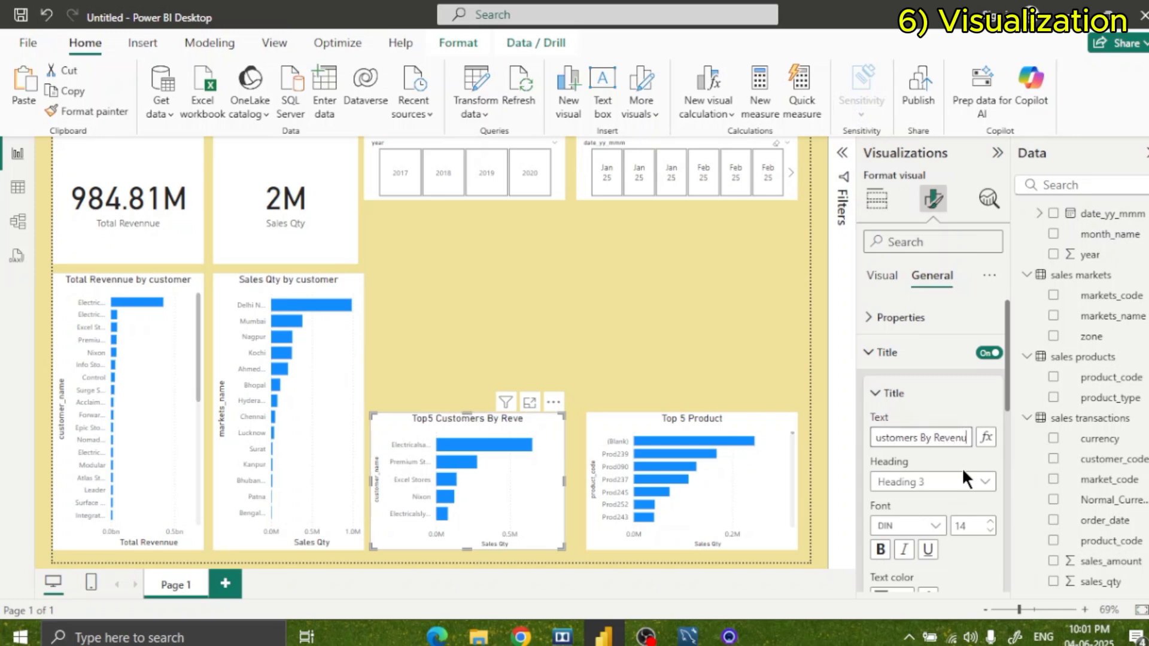
{"action": "type", "text": "e"}
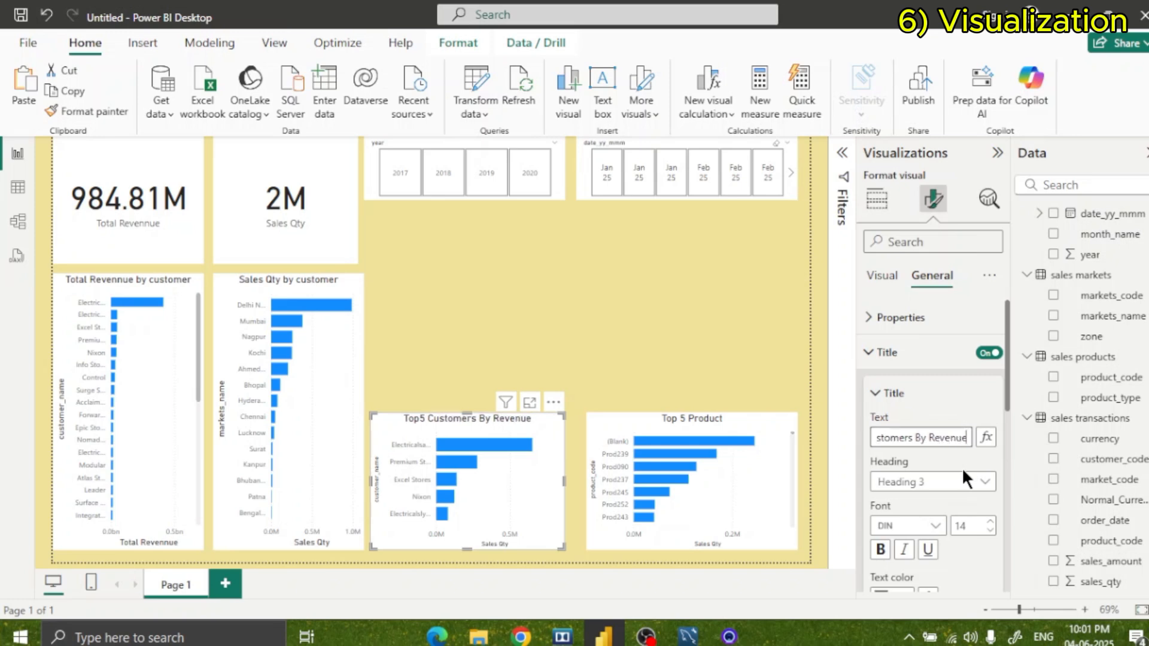
{"action": "left_click", "coordinate": [760, 345]}
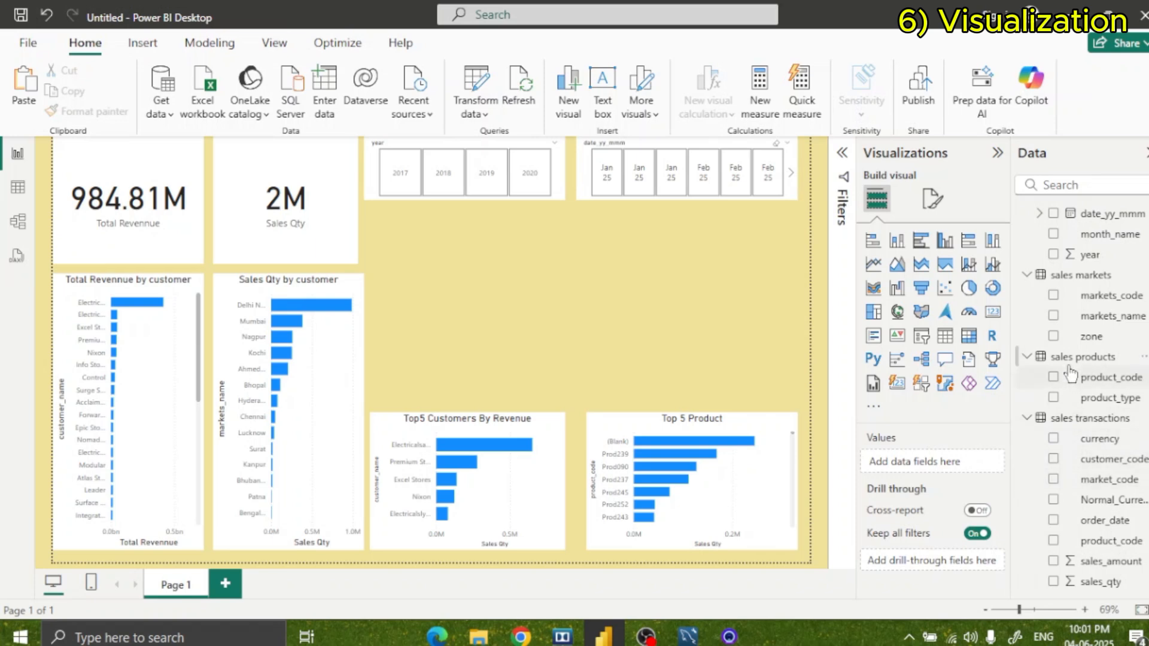
Create a new visual from the Total Revennue measure in the empty area below the slicers.
{"action": "scroll", "coordinate": [1069, 374], "scroll_direction": "up", "scroll_amount": 3}
{"action": "scroll", "coordinate": [1069, 374], "scroll_direction": "down", "scroll_amount": 3}
{"action": "scroll", "coordinate": [1057, 357], "scroll_direction": "up", "scroll_amount": 2}
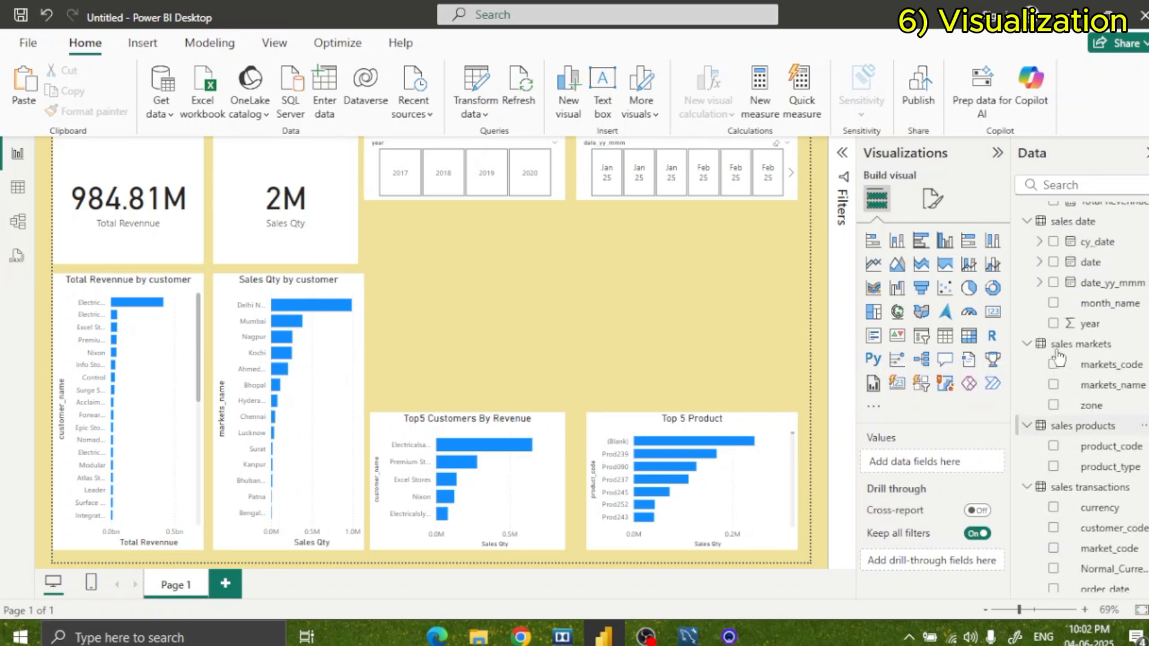
{"action": "scroll", "coordinate": [1058, 358], "scroll_direction": "up", "scroll_amount": 3}
{"action": "left_click_drag", "start_coordinate": [1100, 302], "coordinate": [683, 323]}
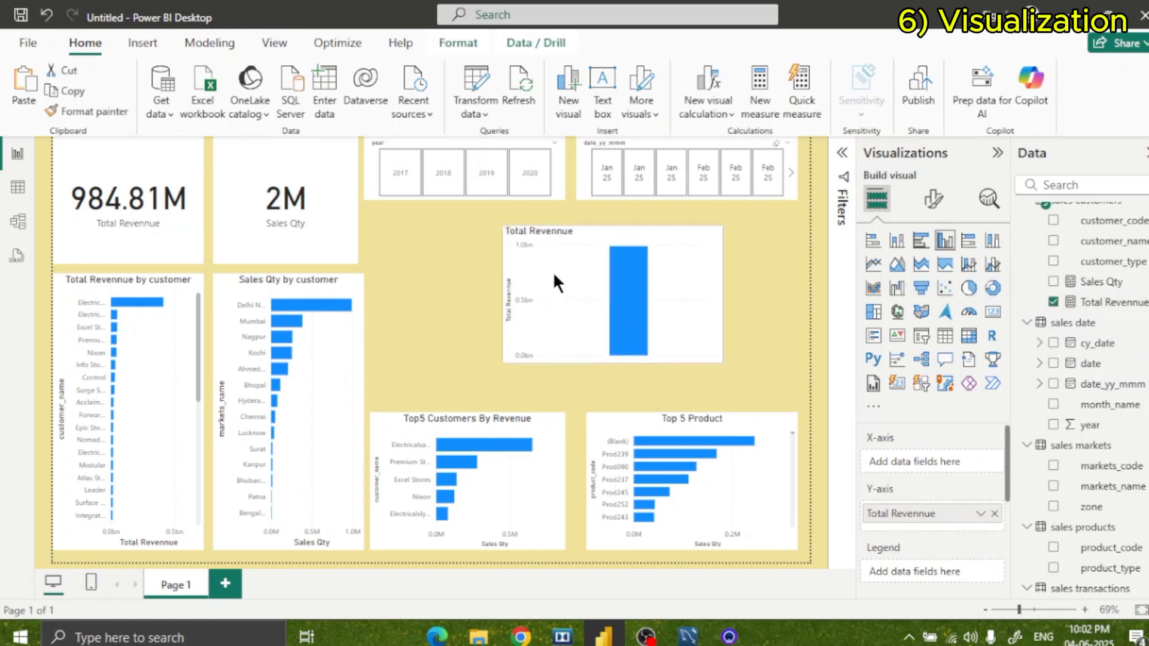
Try line, ribbon and combined line and column chart types on the new Total Revennue visual.
{"action": "left_click", "coordinate": [873, 264]}
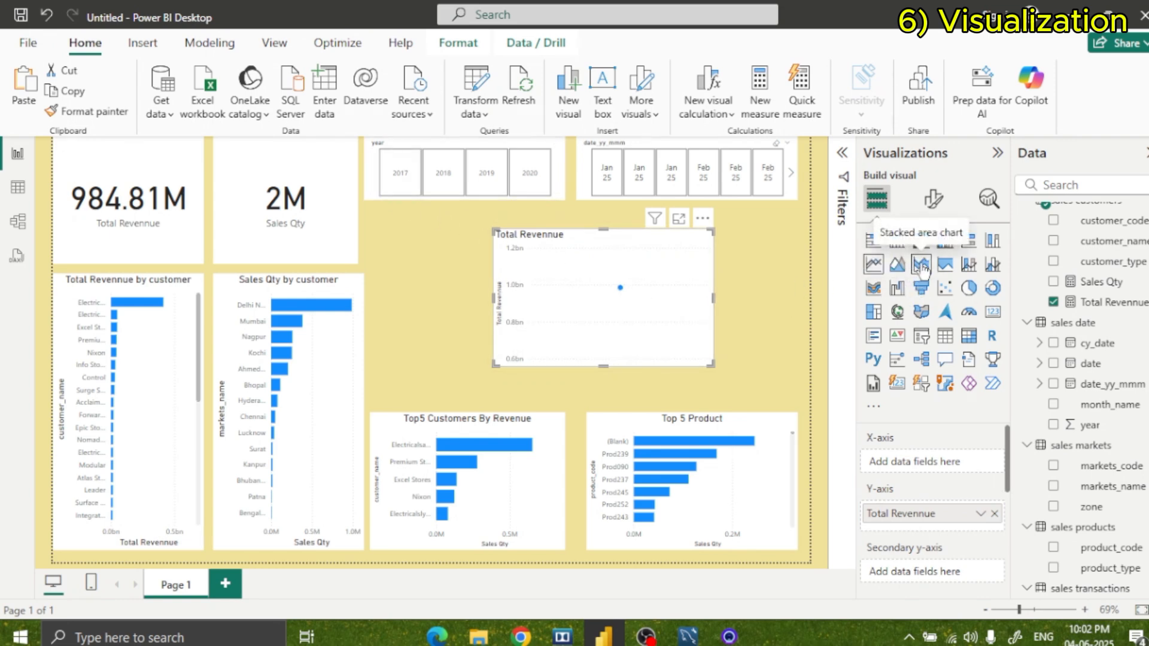
{"action": "left_click", "coordinate": [873, 288]}
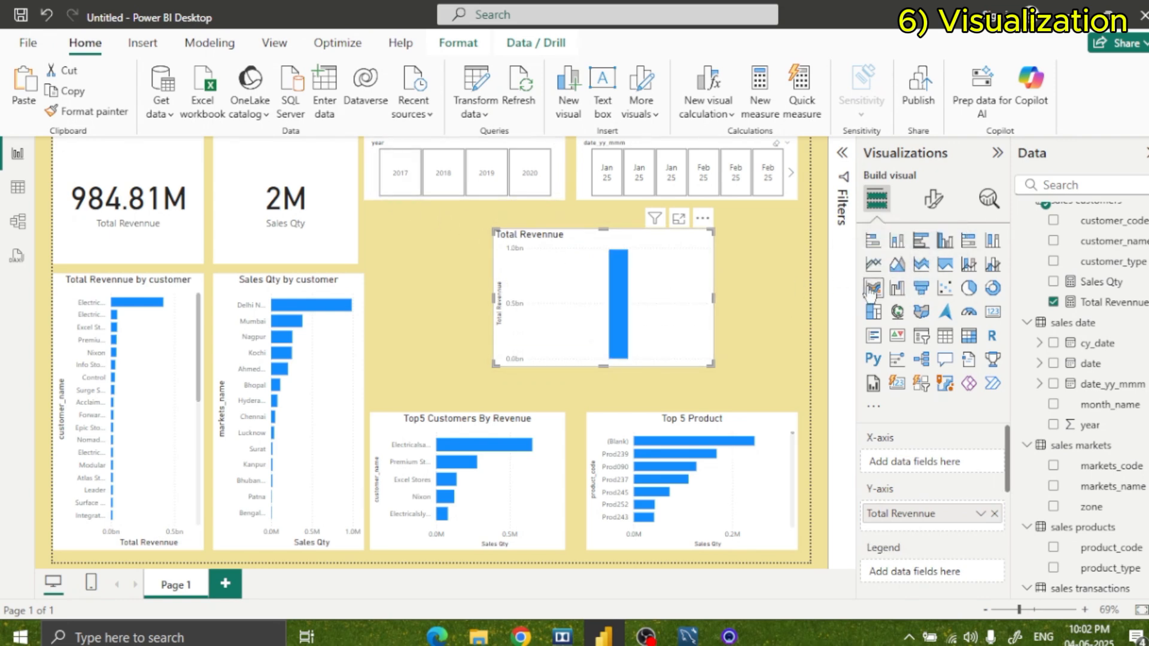
{"action": "left_click", "coordinate": [961, 269]}
{"action": "left_click", "coordinate": [991, 264]}
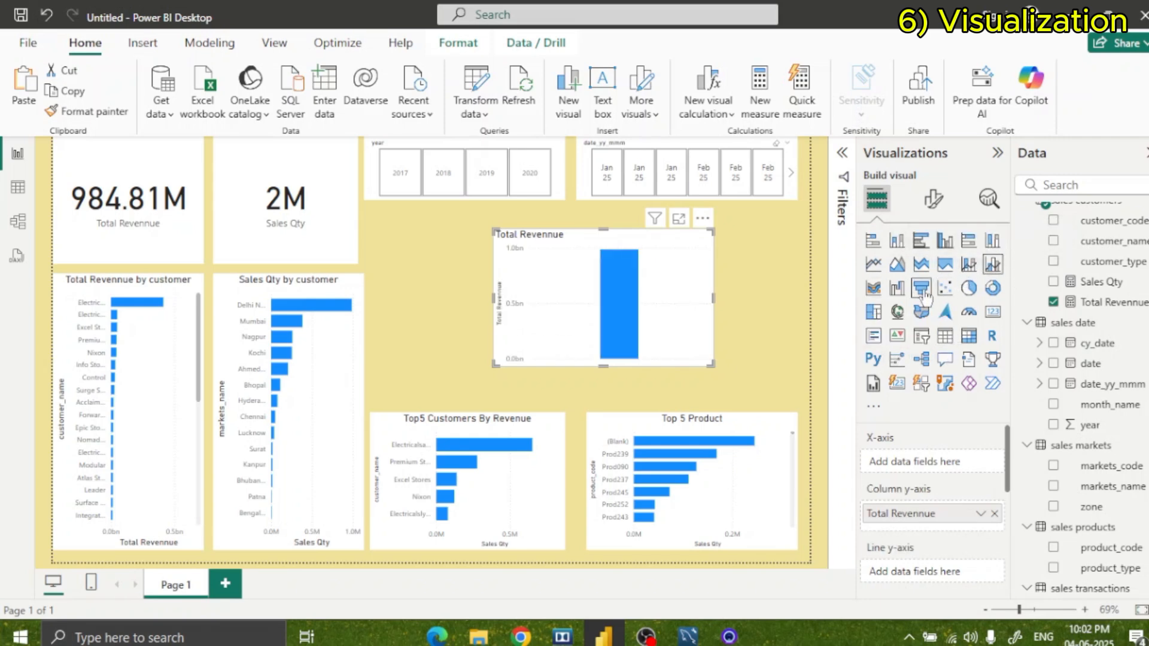
Convert the Total Revennue visual to an area chart with date_yy_mmm on the X-axis.
{"action": "left_click", "coordinate": [900, 268]}
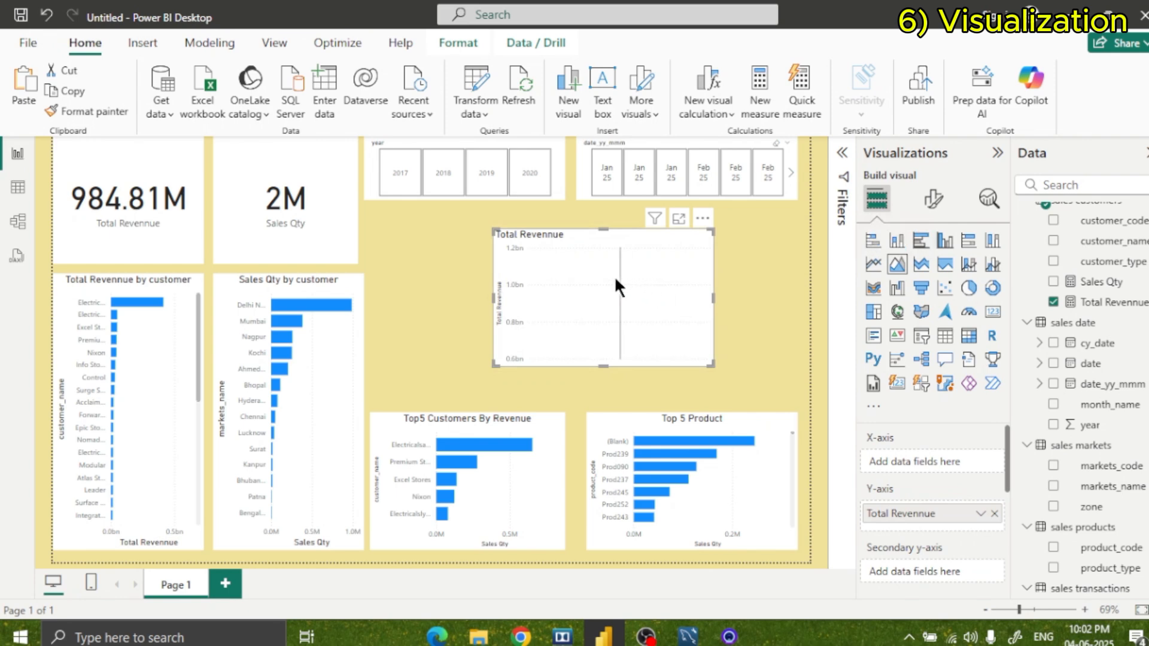
{"action": "mouse_move", "coordinate": [573, 267]}
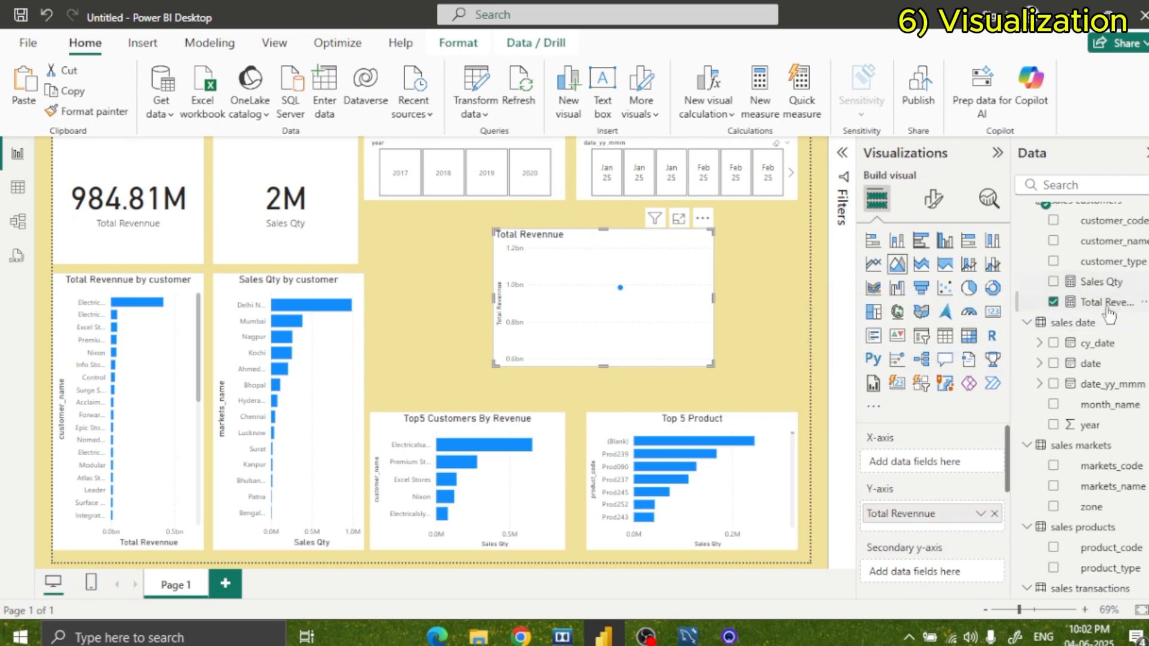
{"action": "left_click_drag", "start_coordinate": [1095, 389], "coordinate": [933, 466]}
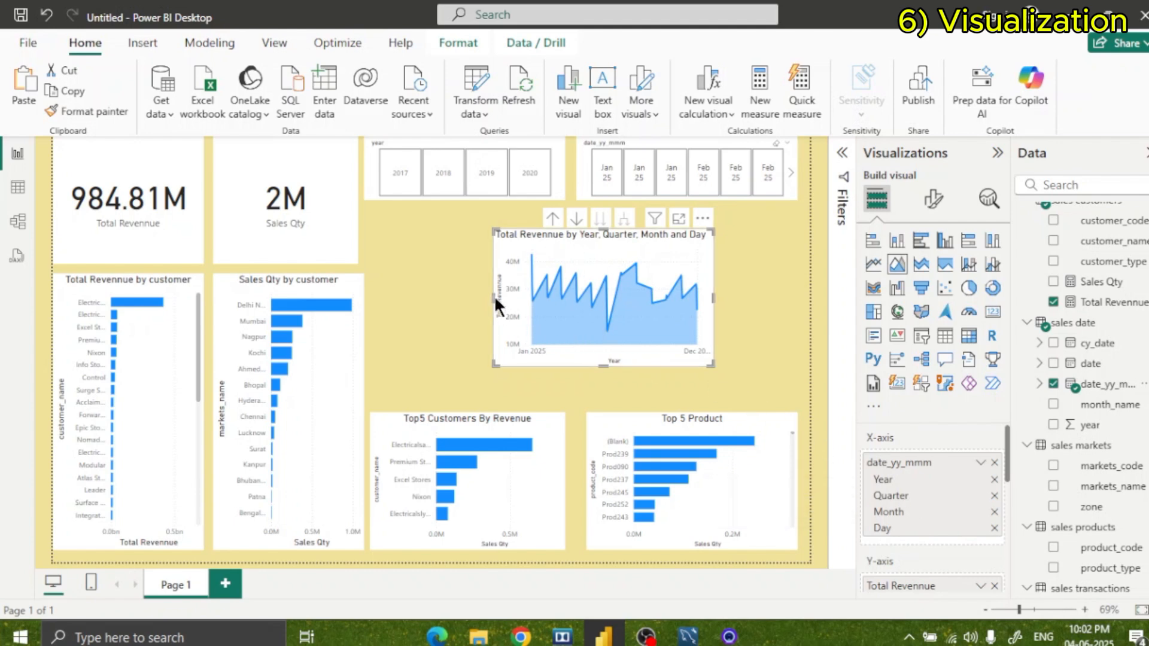
Widen the Total Revennue area chart on both sides and extend it down to just above the top 5 charts.
{"action": "left_click_drag", "start_coordinate": [495, 295], "coordinate": [399, 288]}
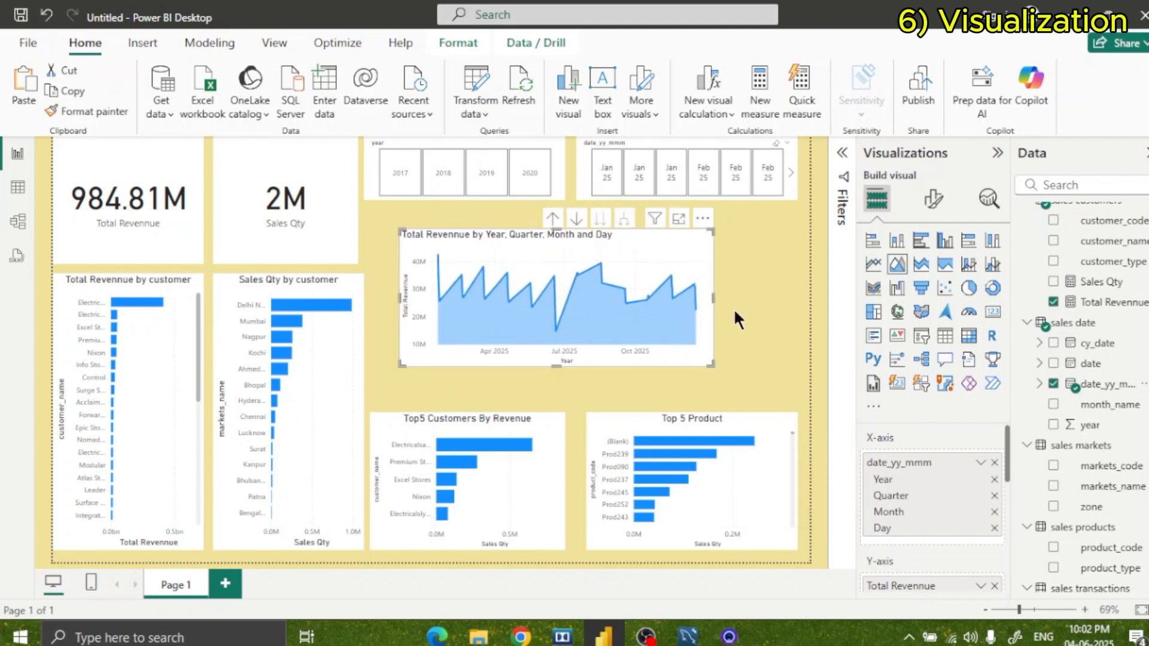
{"action": "left_click_drag", "start_coordinate": [713, 293], "coordinate": [787, 307]}
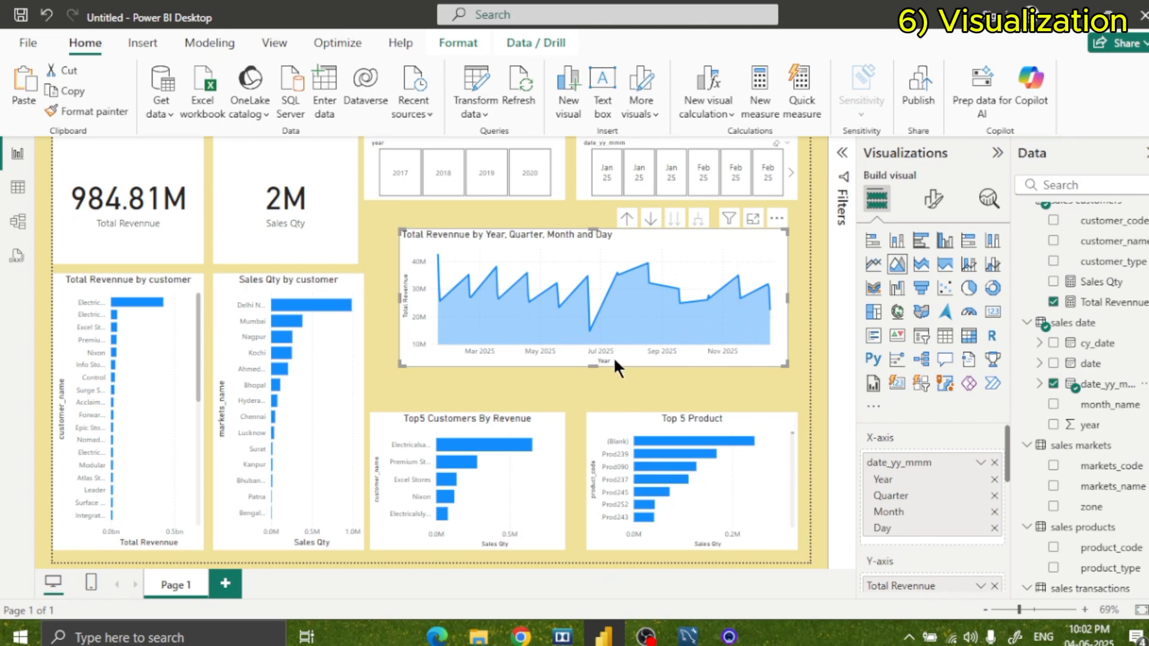
{"action": "left_click_drag", "start_coordinate": [588, 362], "coordinate": [584, 389]}
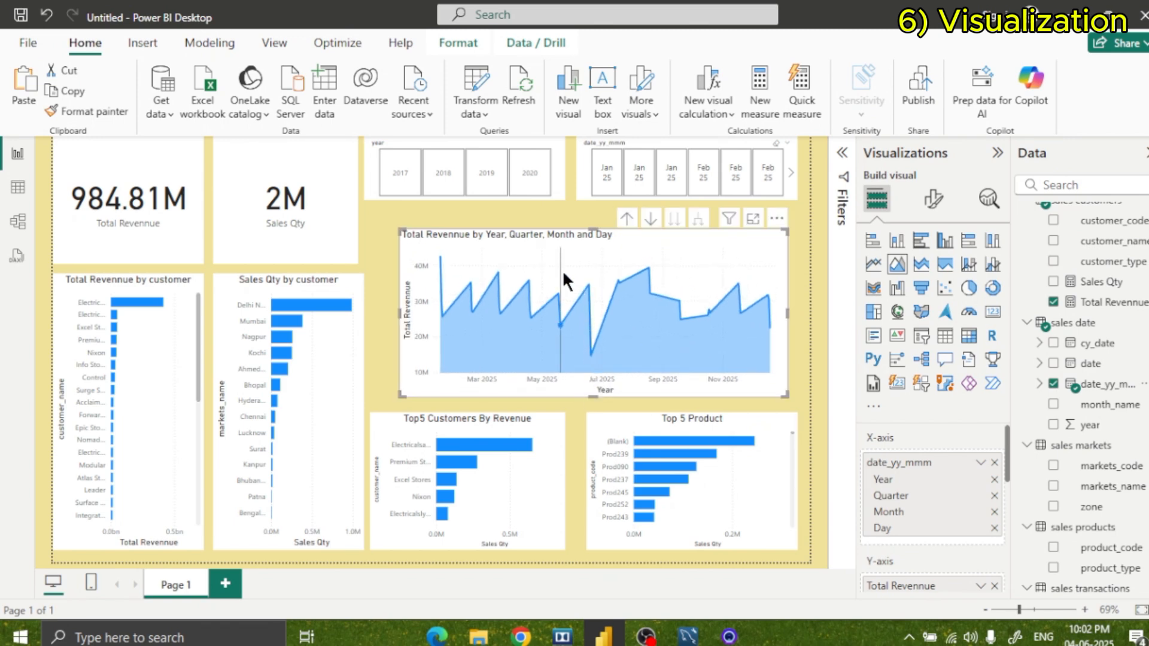
Enlarge the Total Revennue area chart up to just below the slicers and slightly further to the left.
{"action": "left_click_drag", "start_coordinate": [403, 234], "coordinate": [382, 215]}
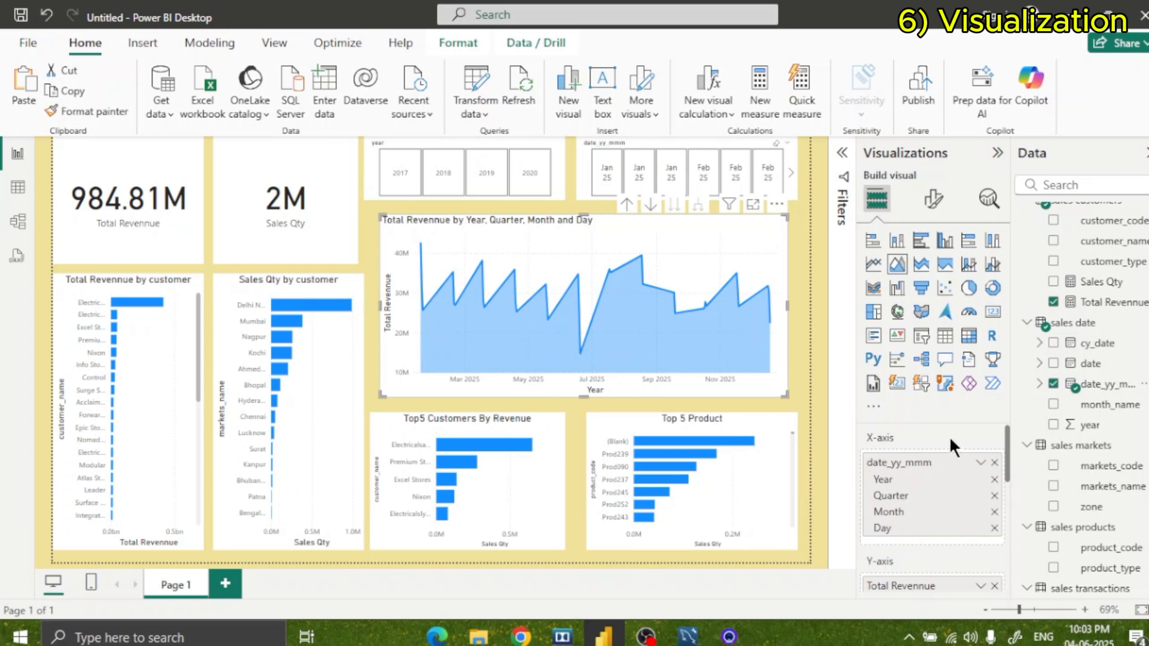
Try adding the date field alongside date_yy_mmm on the area chart's X-axis.
{"action": "scroll", "coordinate": [949, 445], "scroll_direction": "down", "scroll_amount": 3}
{"action": "scroll", "coordinate": [937, 464], "scroll_direction": "up", "scroll_amount": 3}
{"action": "left_click_drag", "start_coordinate": [1105, 368], "coordinate": [948, 454]}
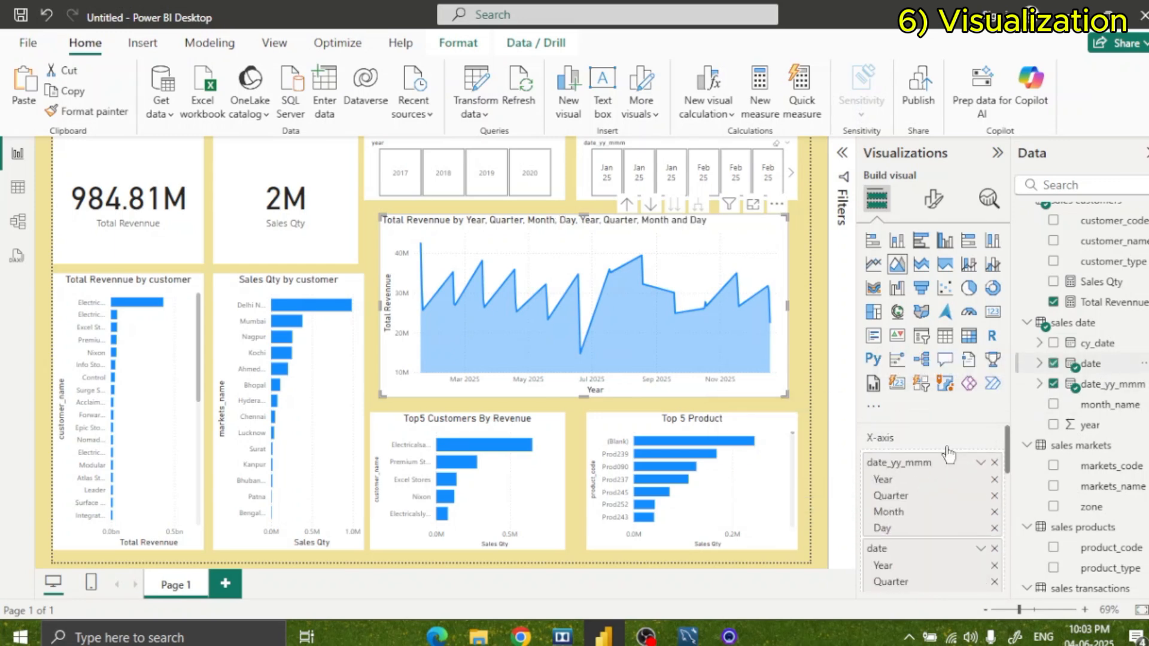
{"action": "scroll", "coordinate": [949, 453], "scroll_direction": "down", "scroll_amount": 3}
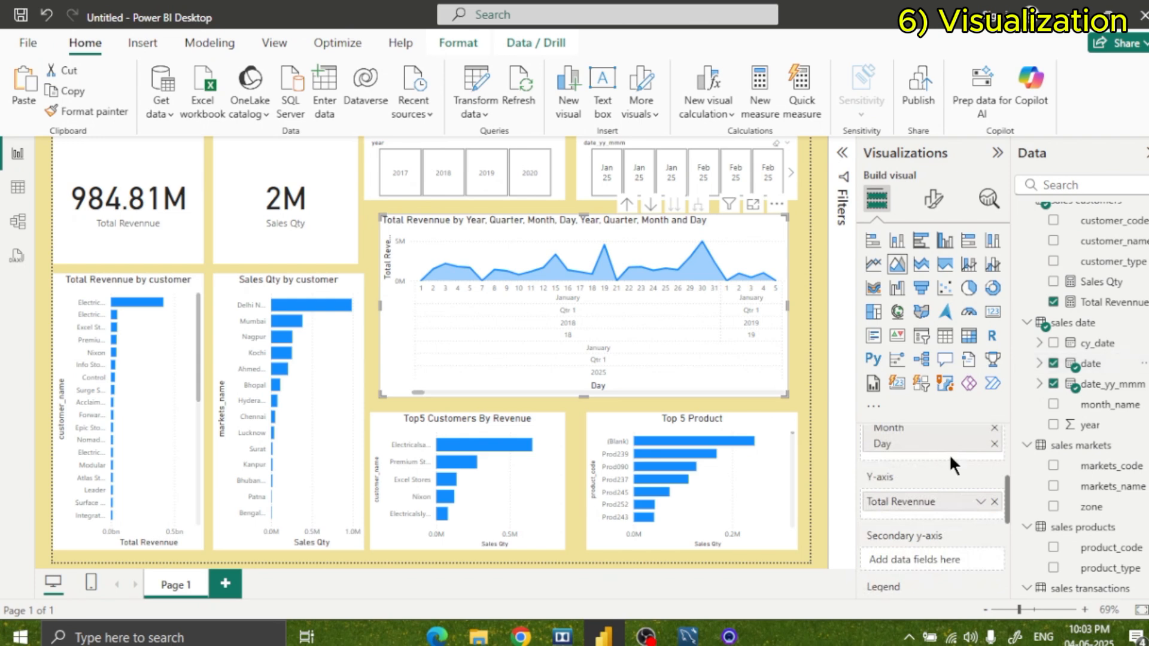
{"action": "scroll", "coordinate": [974, 466], "scroll_direction": "up", "scroll_amount": 2}
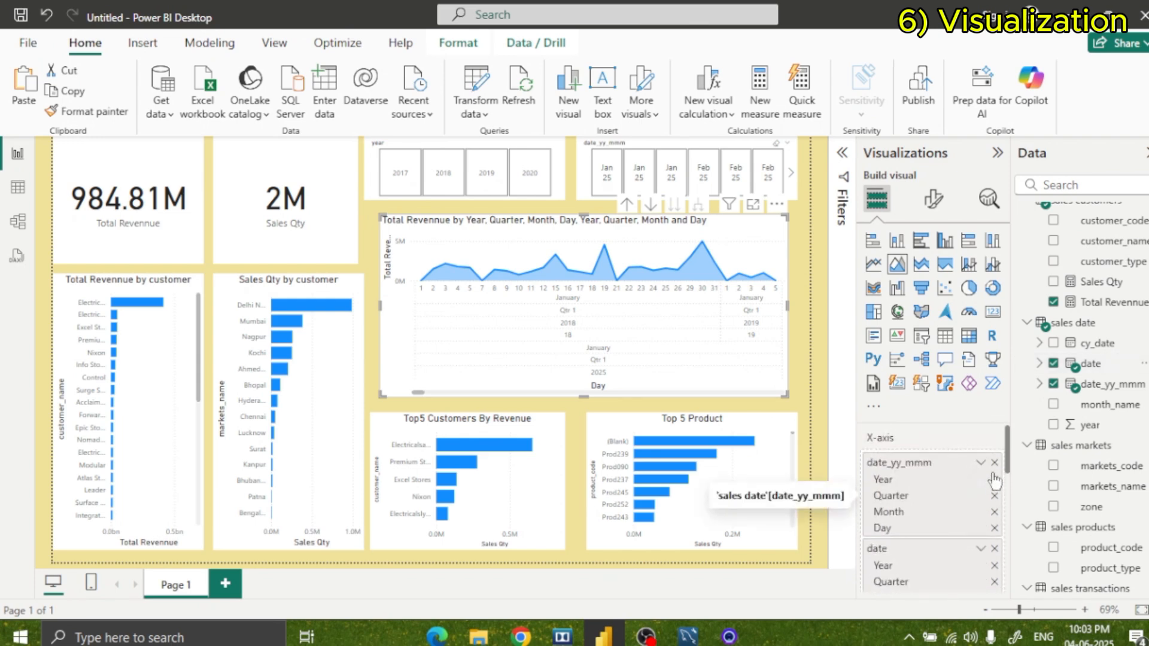
Clear the area chart's X-axis fields and use cy_date from the sales date table instead.
{"action": "left_click", "coordinate": [994, 463]}
{"action": "left_click", "coordinate": [994, 463]}
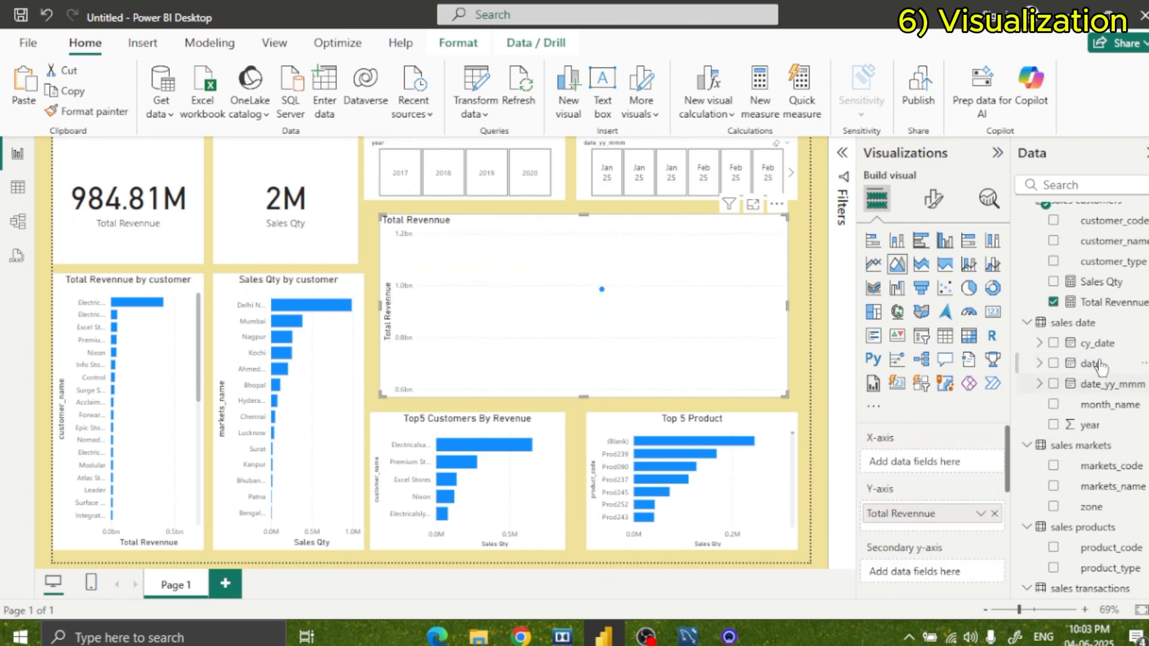
{"action": "left_click_drag", "start_coordinate": [1101, 344], "coordinate": [943, 465]}
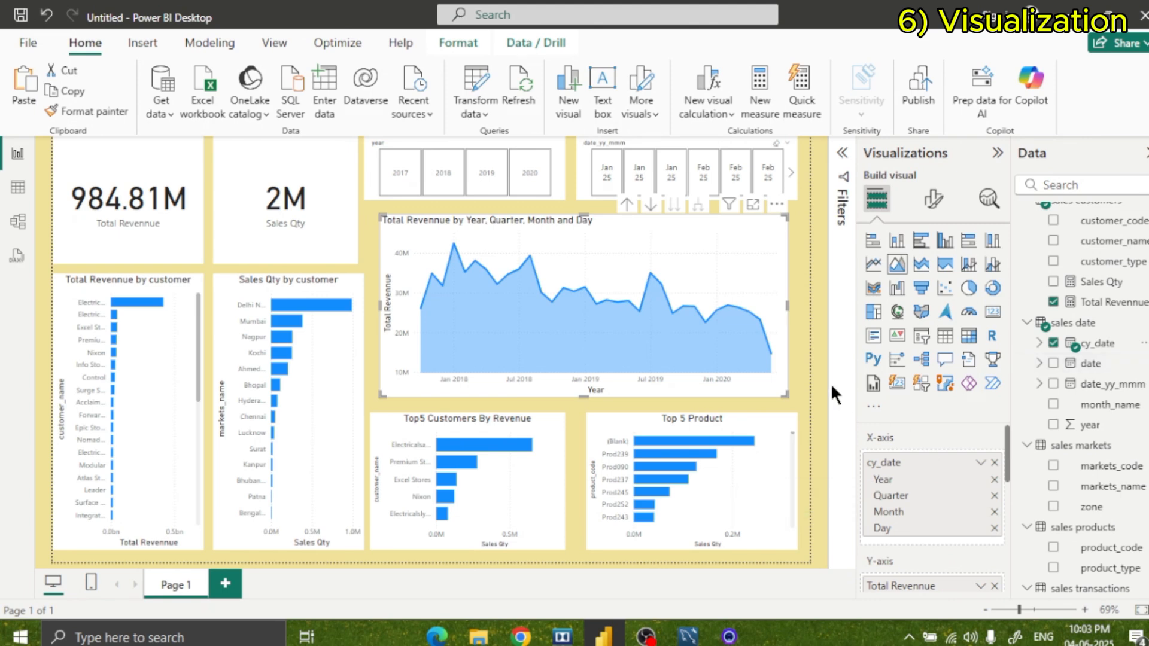
{"action": "left_click", "coordinate": [797, 357]}
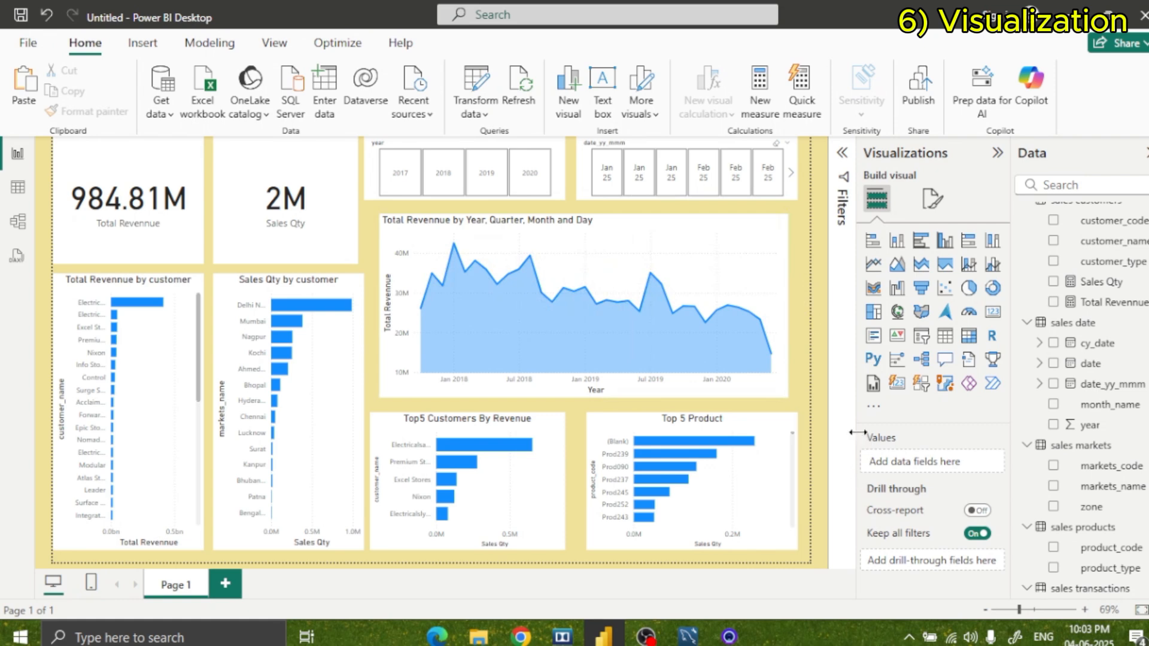
Test the year slicer by filtering the report by 2017, 2018, 2019 and 2020, and clear the selection.
{"action": "left_click", "coordinate": [406, 182]}
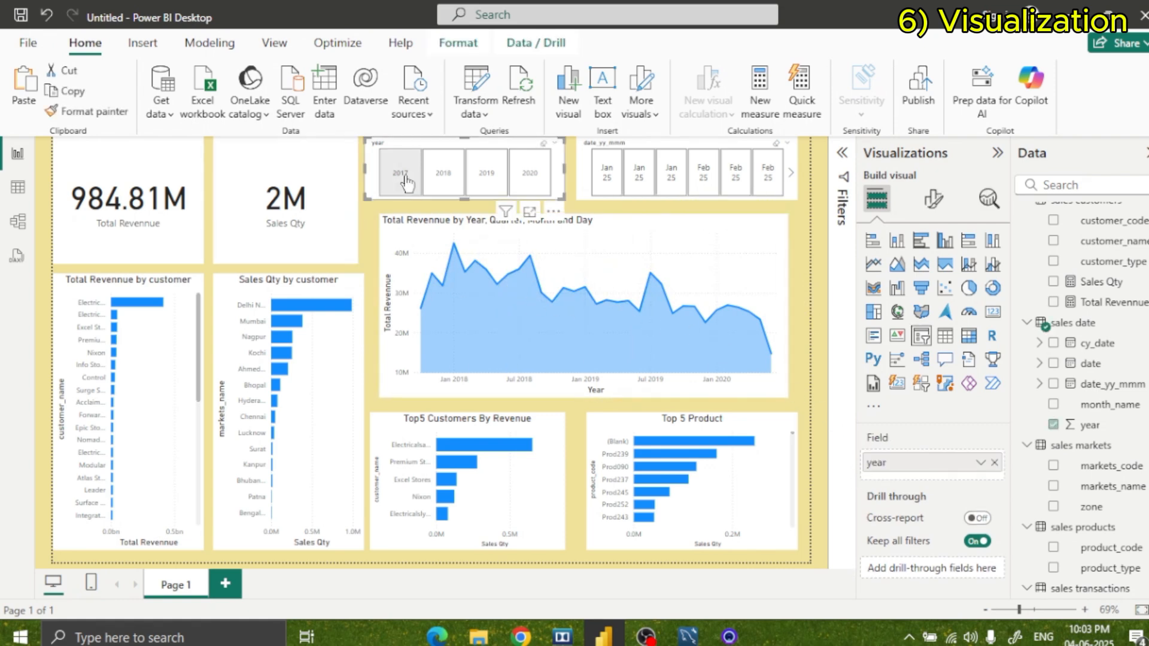
{"action": "left_click", "coordinate": [405, 181]}
{"action": "left_click", "coordinate": [453, 182]}
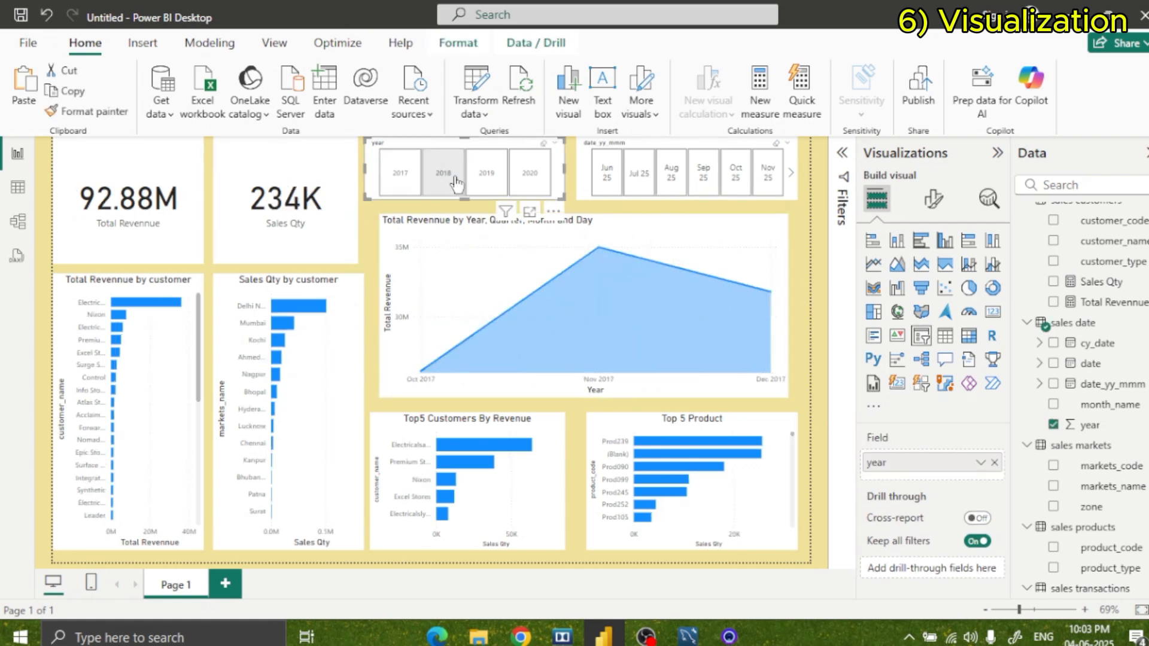
{"action": "left_click", "coordinate": [485, 189]}
{"action": "left_click", "coordinate": [529, 178]}
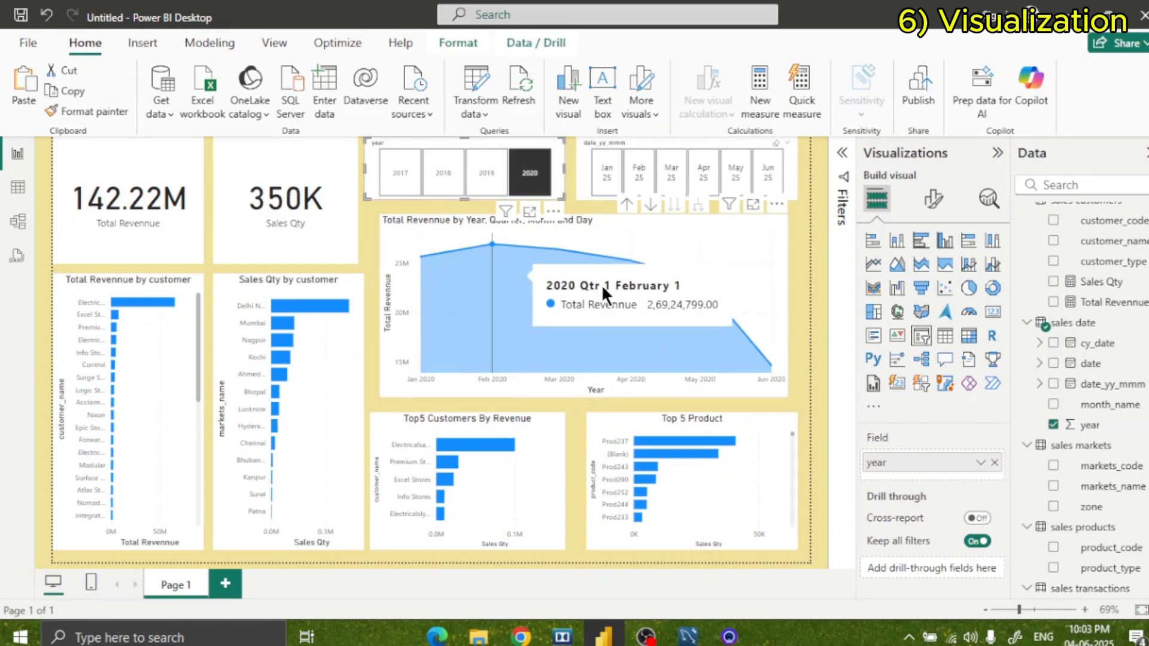
{"action": "left_click", "coordinate": [399, 173]}
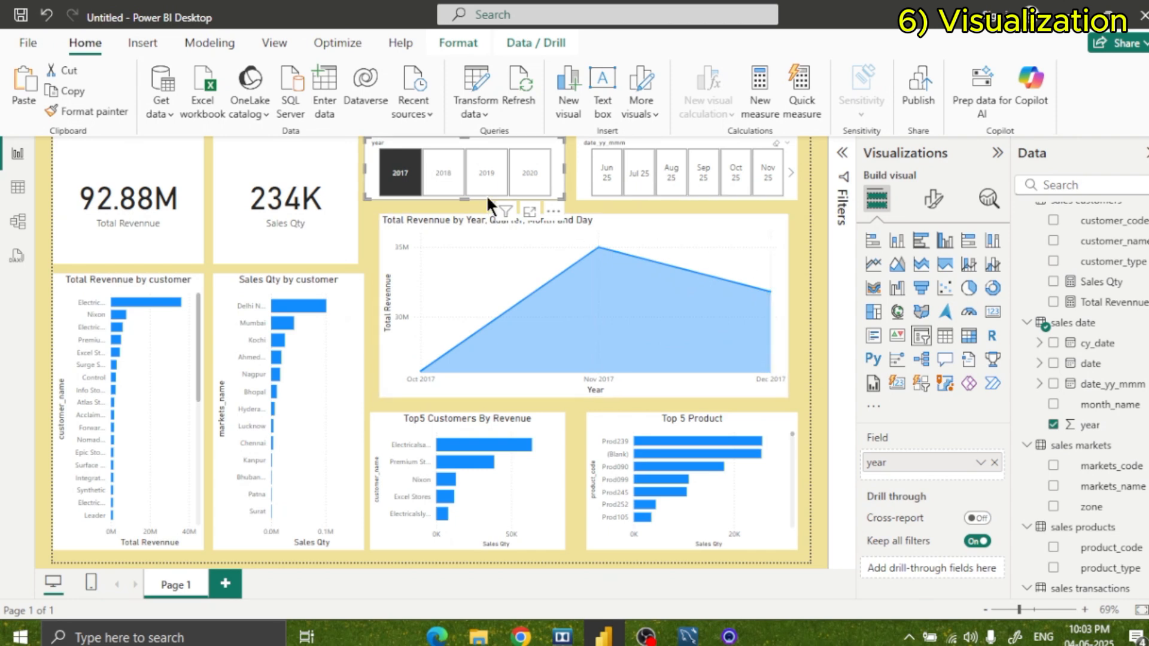
{"action": "left_click", "coordinate": [443, 176]}
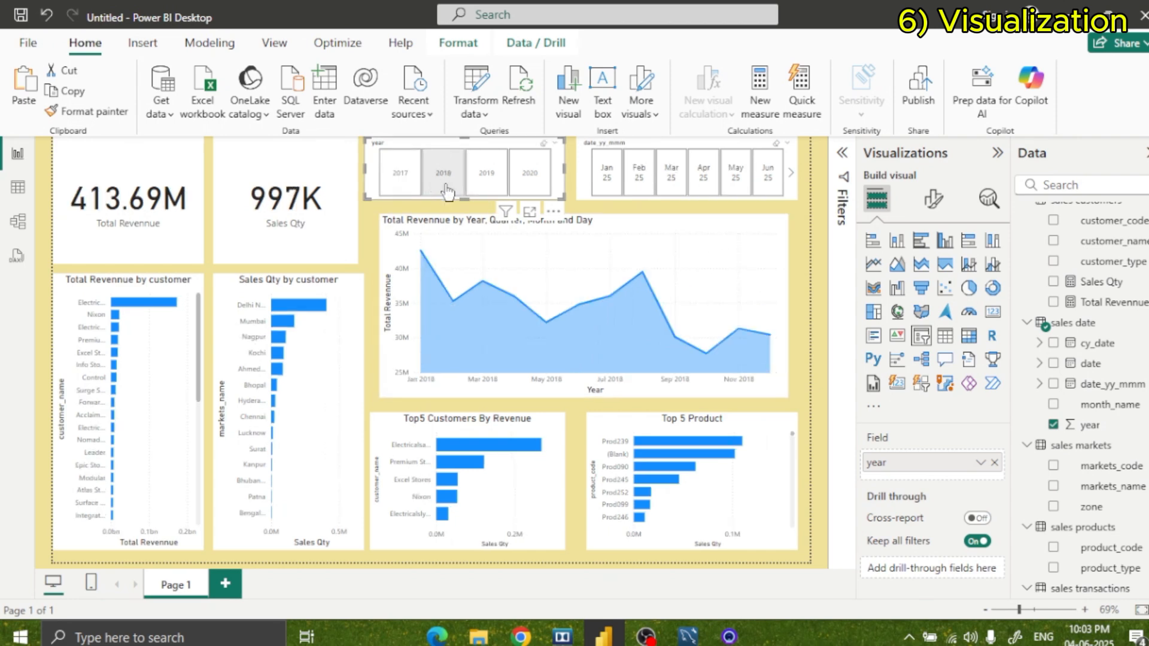
{"action": "left_click", "coordinate": [446, 188]}
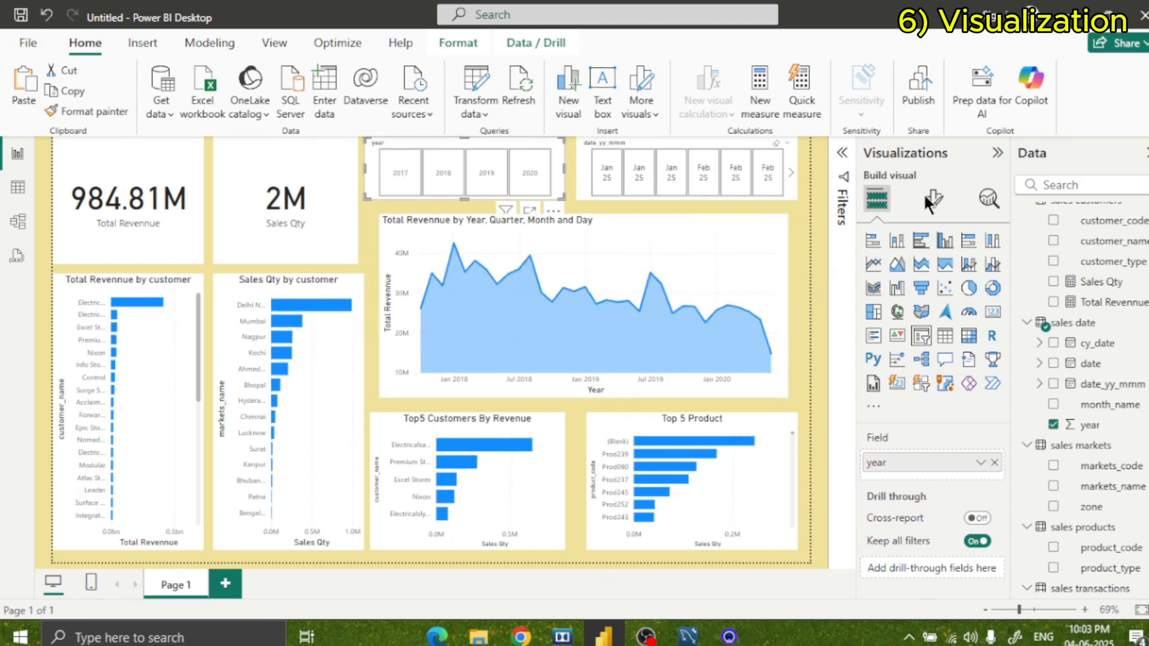
Collapse the Visualizations and Data panes to give the report canvas more room.
{"action": "left_click", "coordinate": [997, 154]}
{"action": "left_click", "coordinate": [1134, 157]}
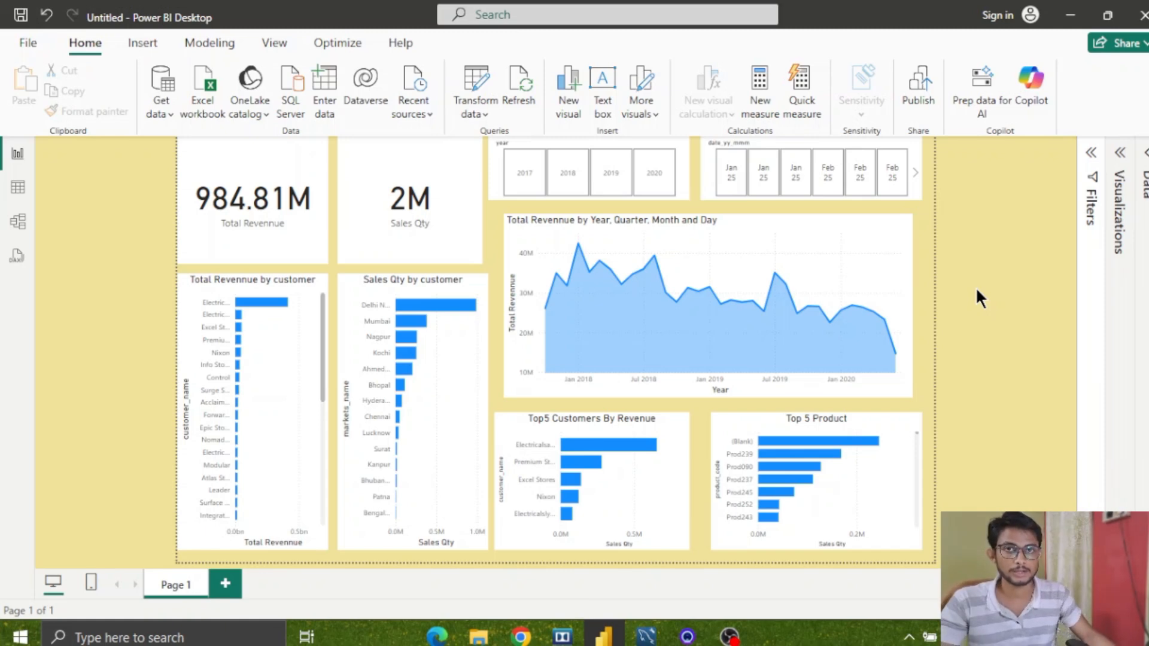
{"action": "mouse_move", "coordinate": [867, 323]}
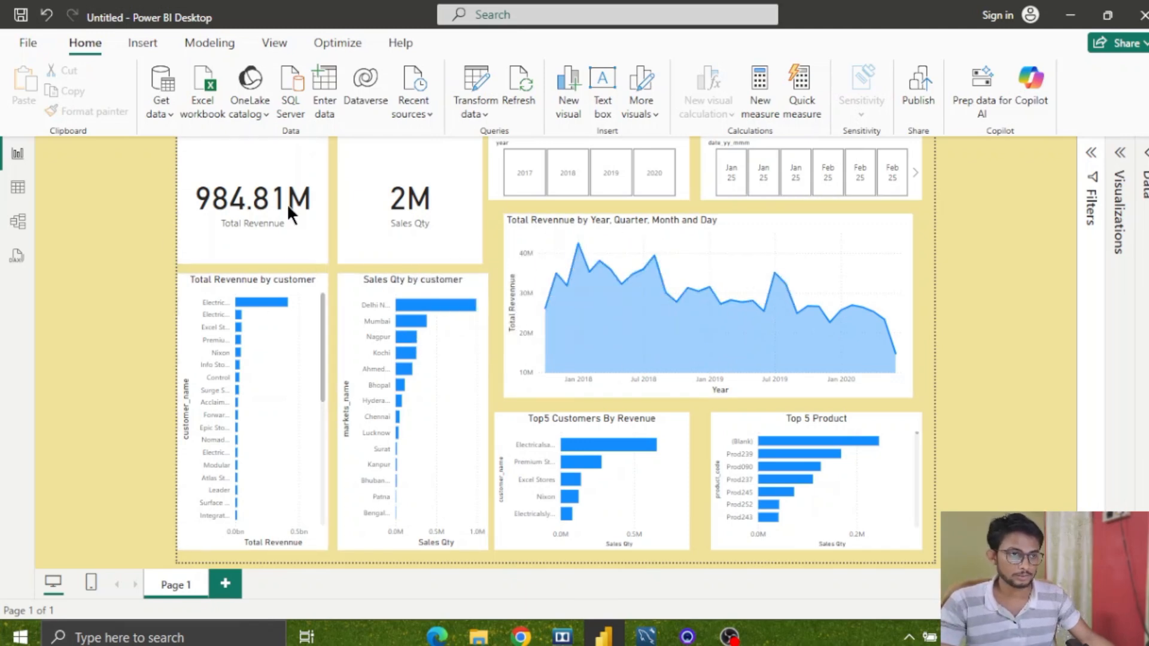
Save the report to the Desktop as a Power BI file named aTLIQ.
{"action": "left_click", "coordinate": [30, 44]}
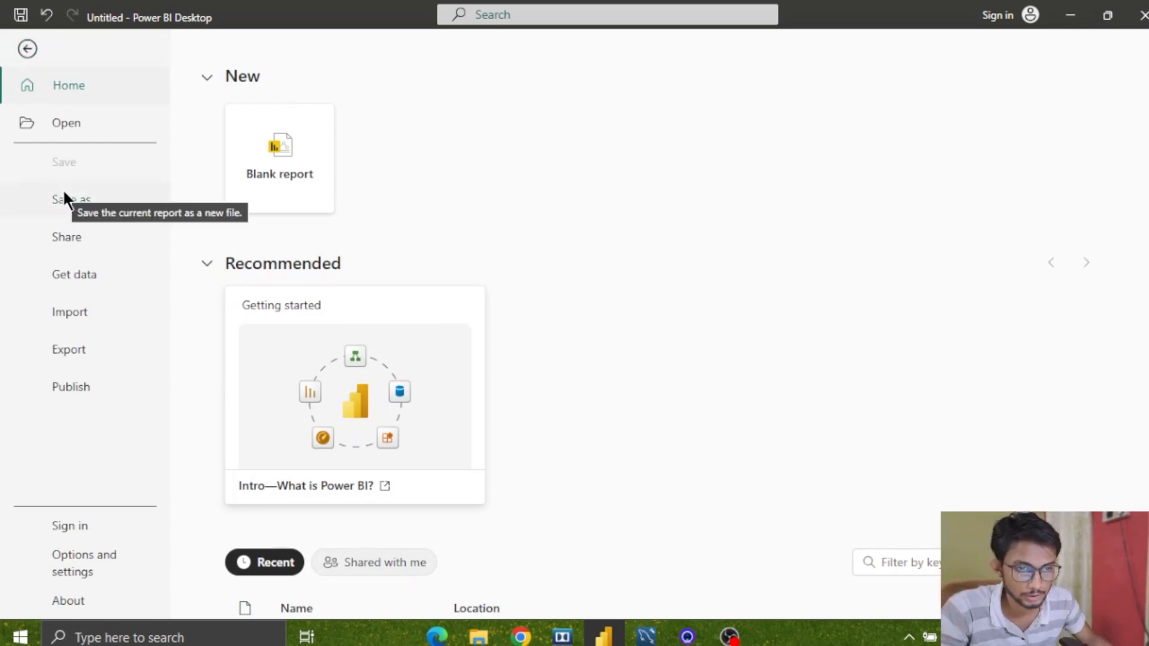
{"action": "left_click", "coordinate": [26, 47]}
{"action": "left_click", "coordinate": [24, 46]}
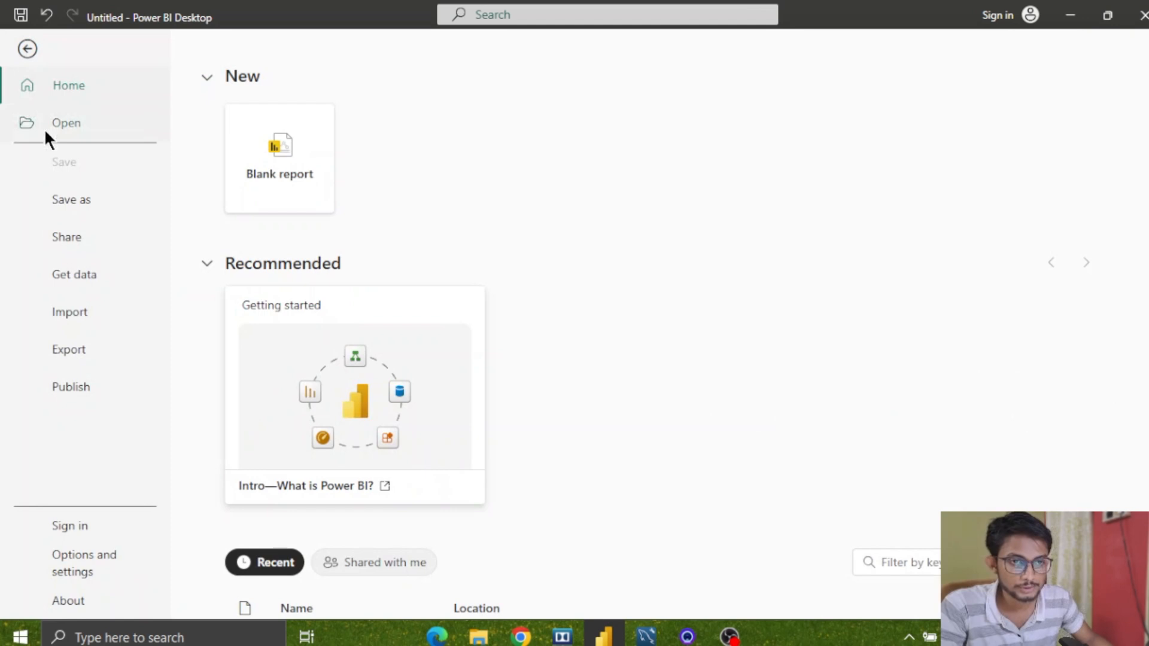
{"action": "left_click", "coordinate": [71, 196]}
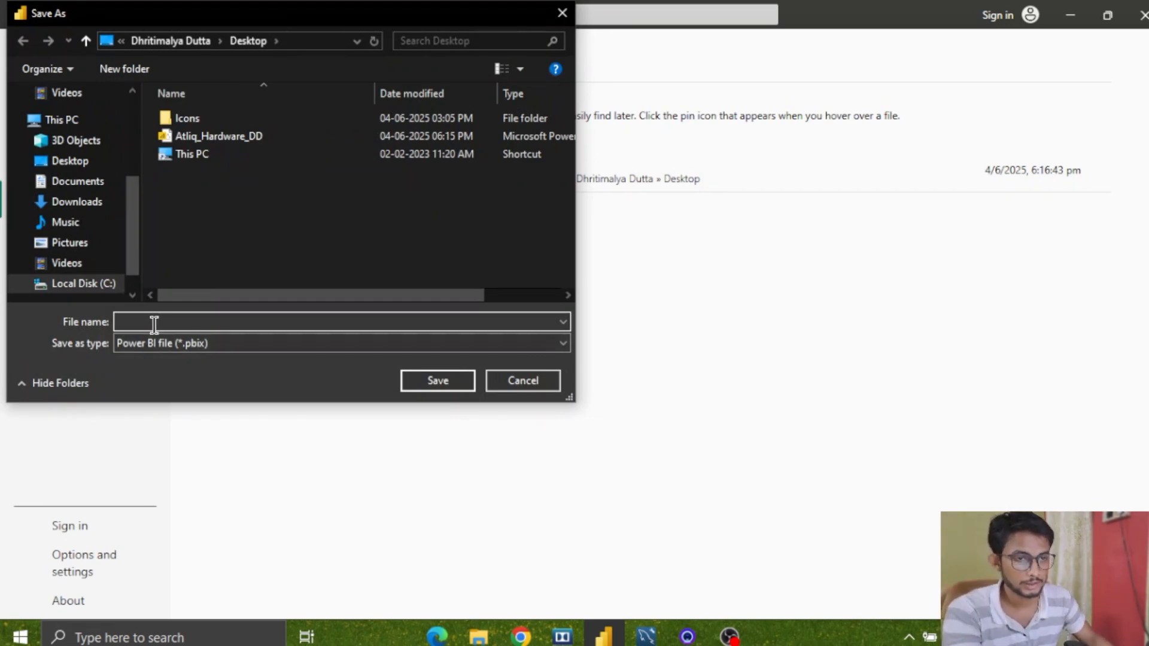
{"action": "type", "text": "aL"}
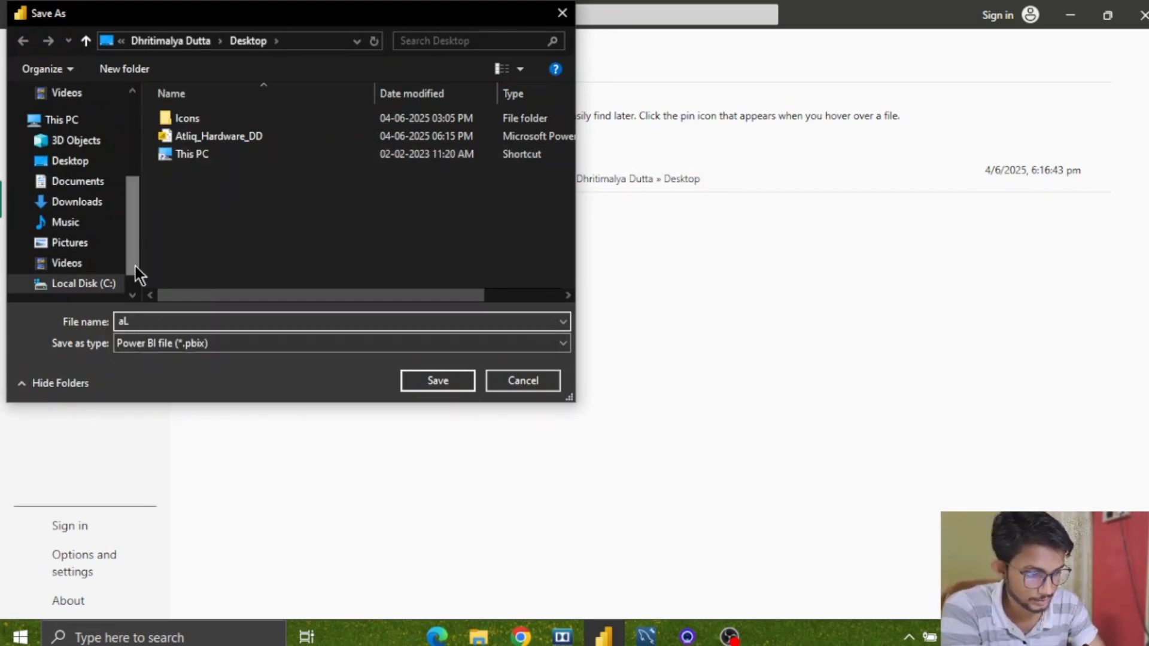
{"action": "key", "text": "BackSpace"}
{"action": "type", "text": "TLIQ"}
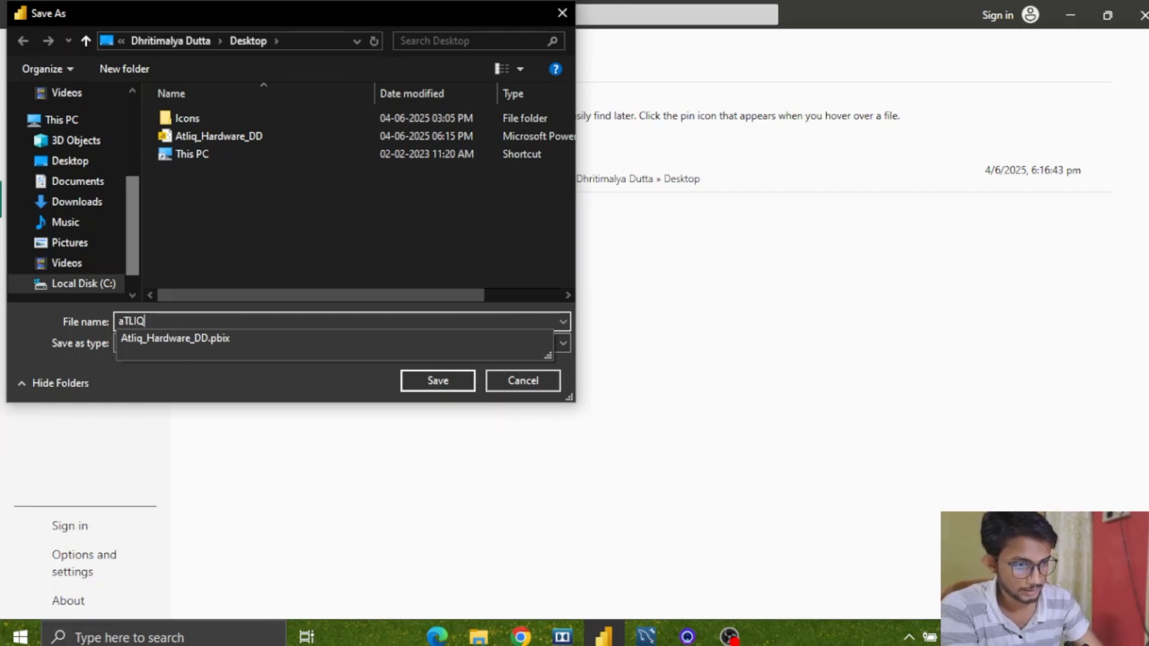
{"action": "key", "text": "Escape"}
{"action": "key", "text": "Escape"}
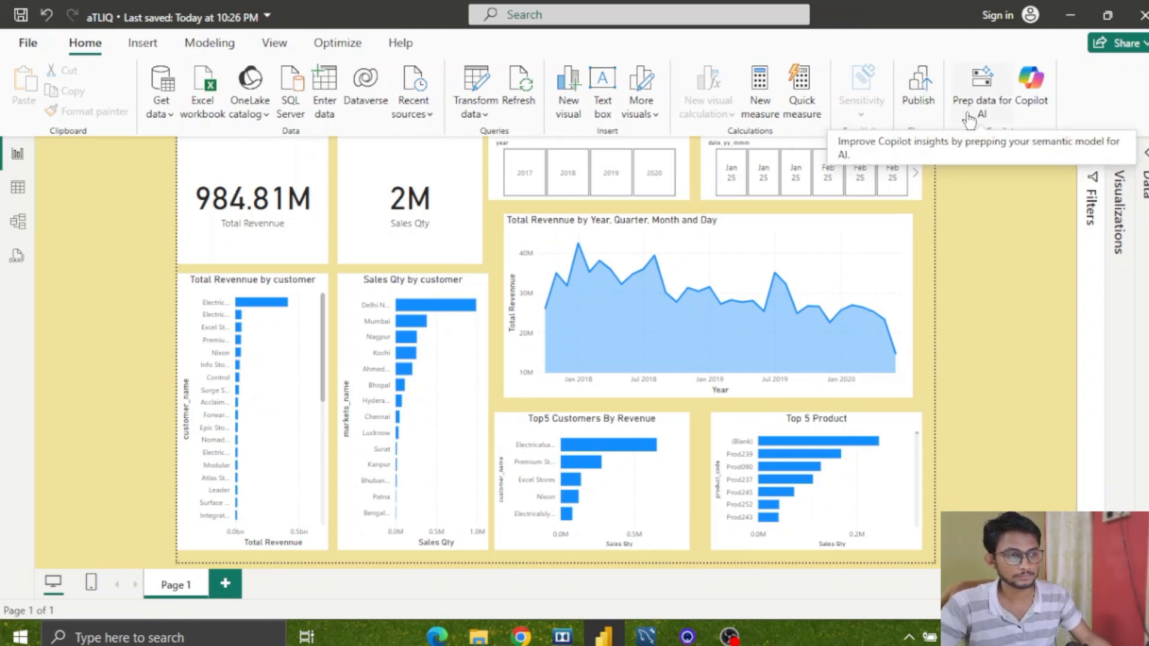
Export the saved aTLIQ report to PDF.
{"action": "left_click", "coordinate": [8, 46]}
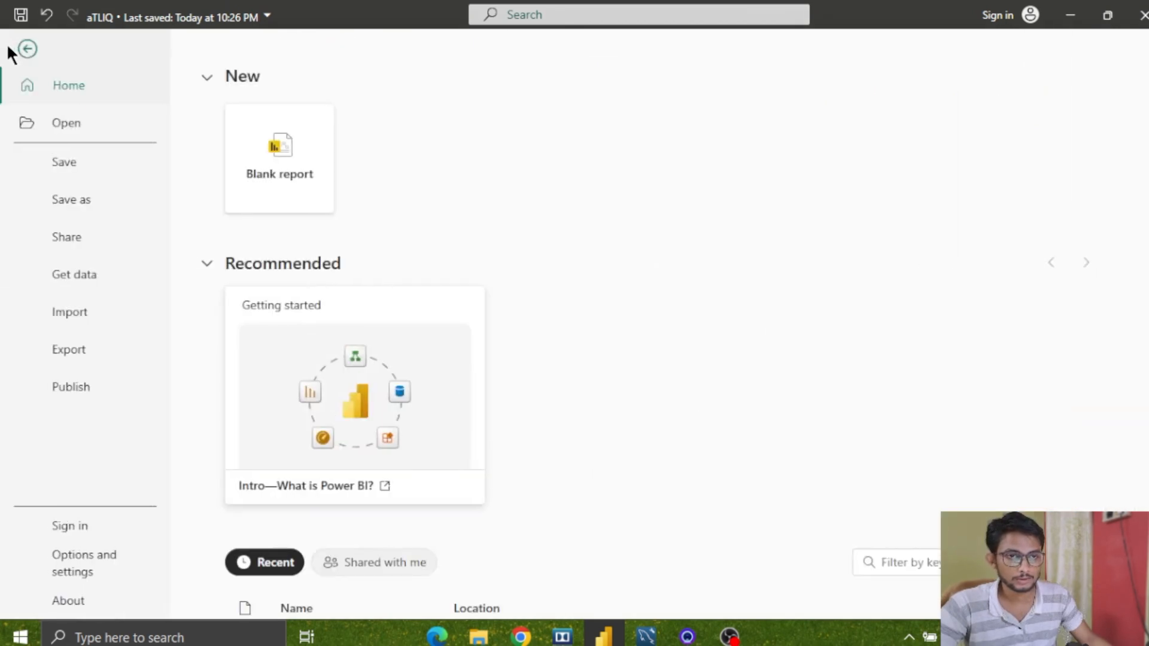
{"action": "left_click", "coordinate": [96, 346]}
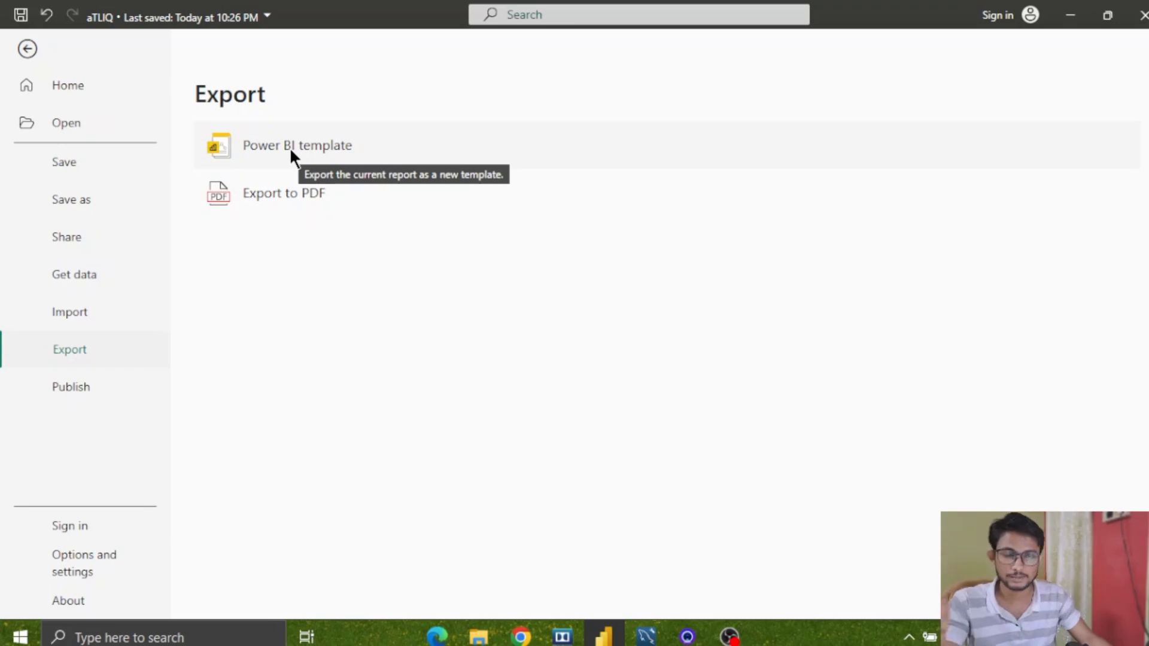
{"action": "left_click", "coordinate": [272, 194]}
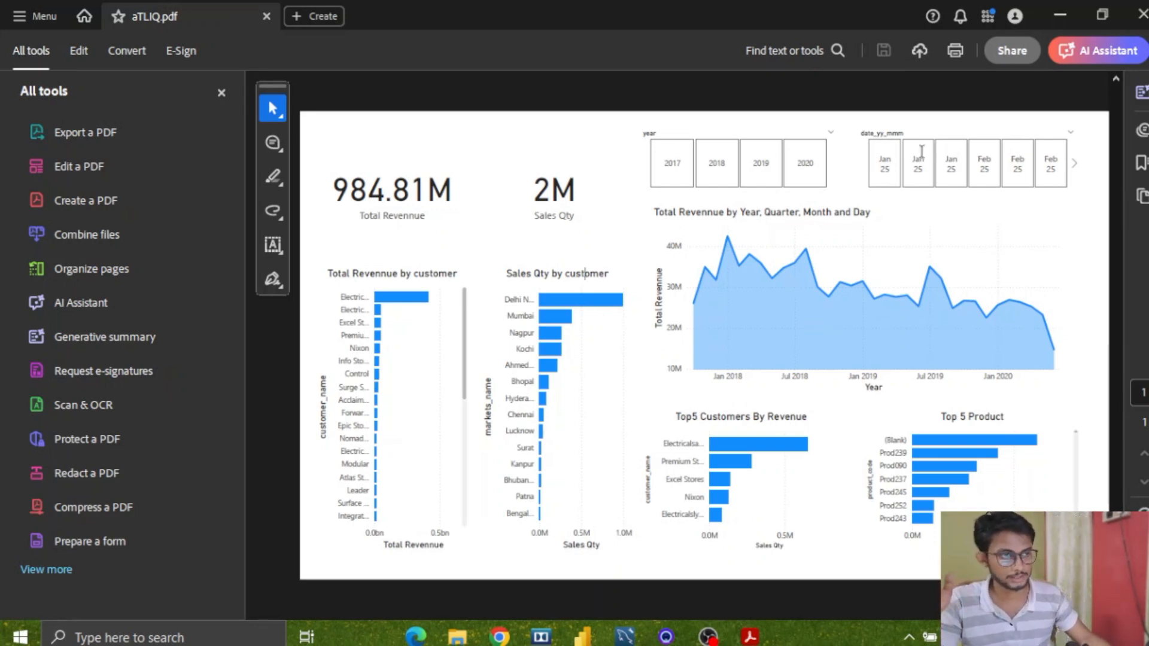
Minimize the exported PDF and the report window, and locate the saved aTLIQ file on the desktop.
{"action": "left_click", "coordinate": [1061, 21]}
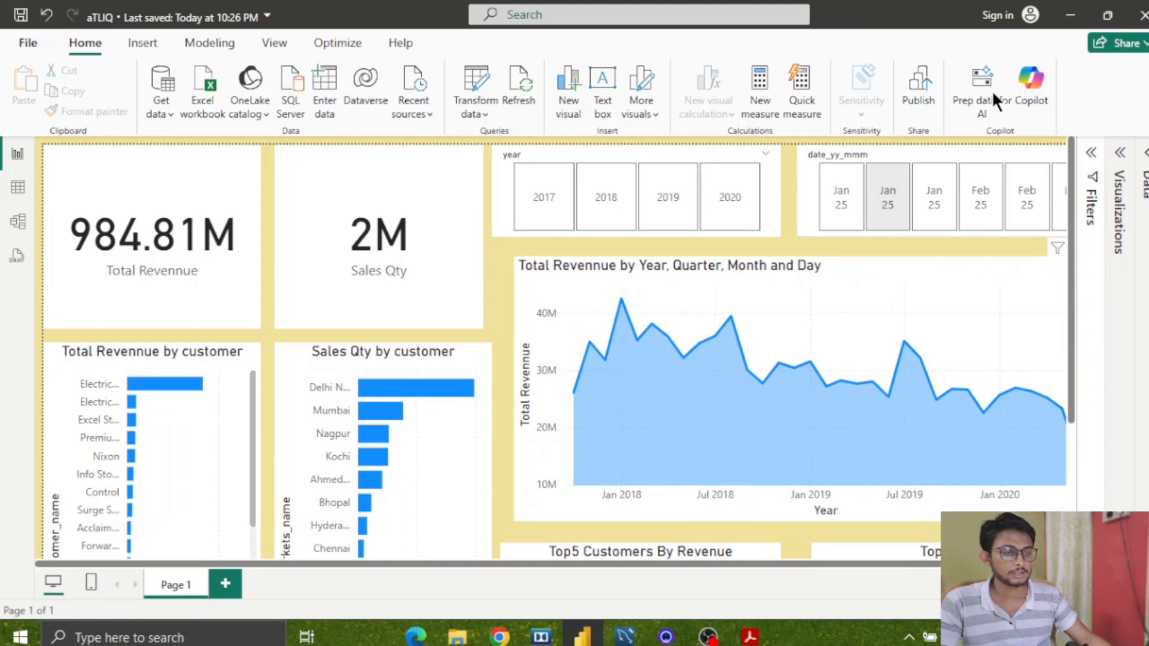
{"action": "left_click", "coordinate": [1058, 24]}
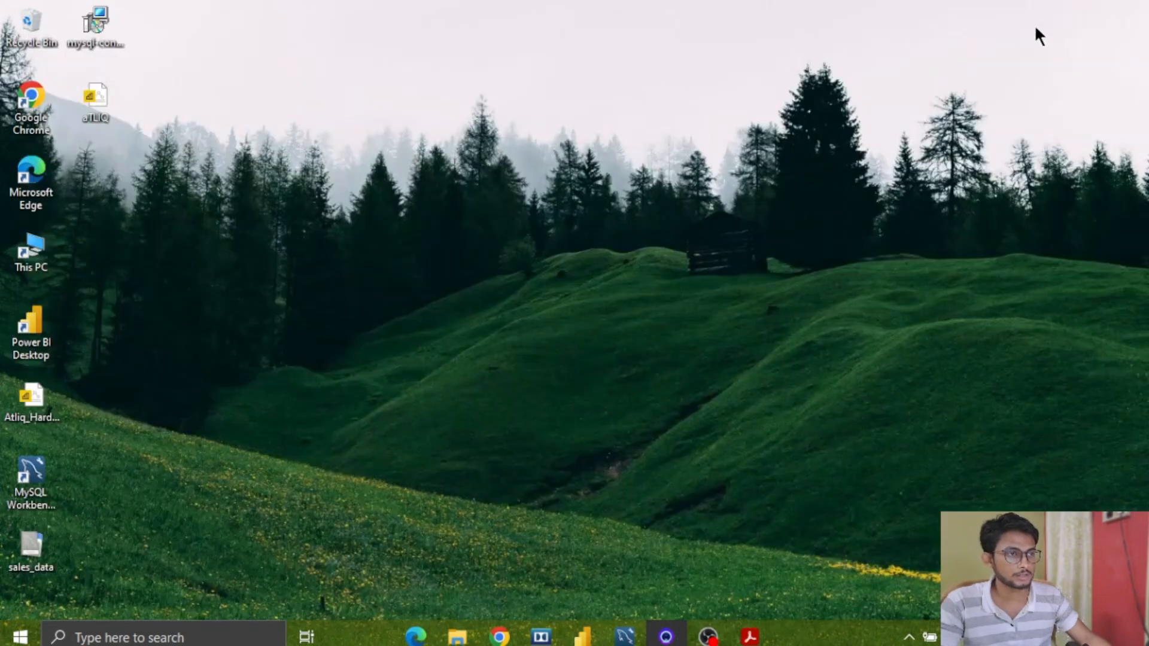
{"action": "left_click", "coordinate": [109, 103]}
{"action": "left_click", "coordinate": [366, 125]}
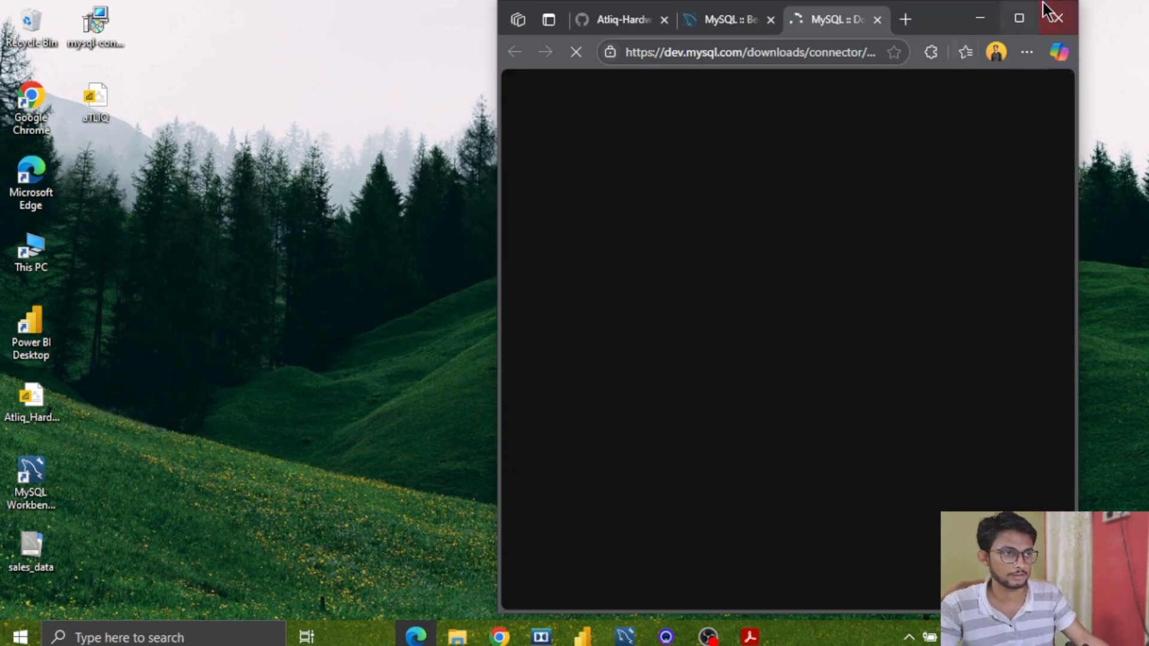
Switch to Edge and examine Dash board pbi.png in the Atliq-Hardware-DA-sales GitHub repository.
{"action": "left_click", "coordinate": [1016, 17]}
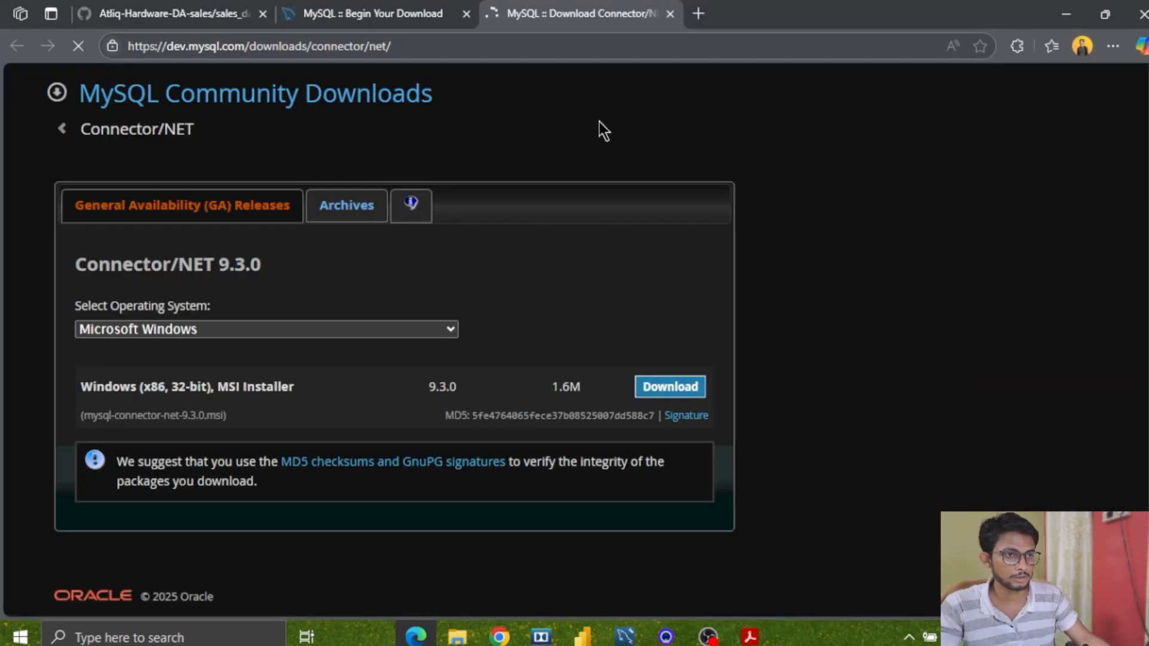
{"action": "left_click", "coordinate": [184, 6]}
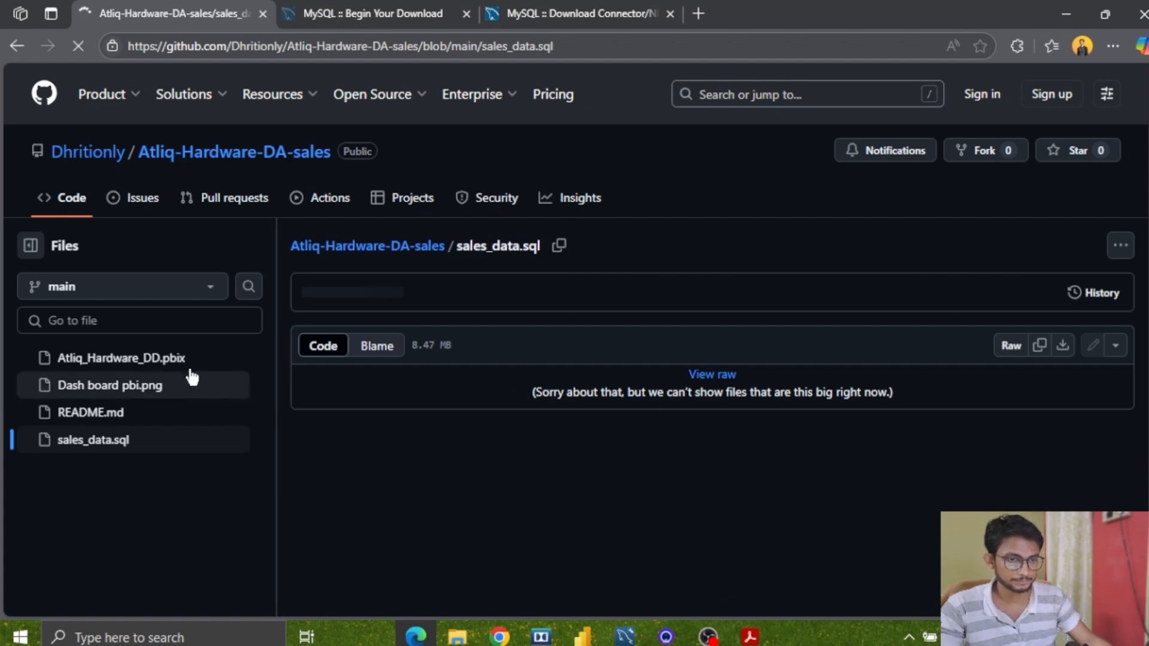
{"action": "left_click", "coordinate": [146, 388]}
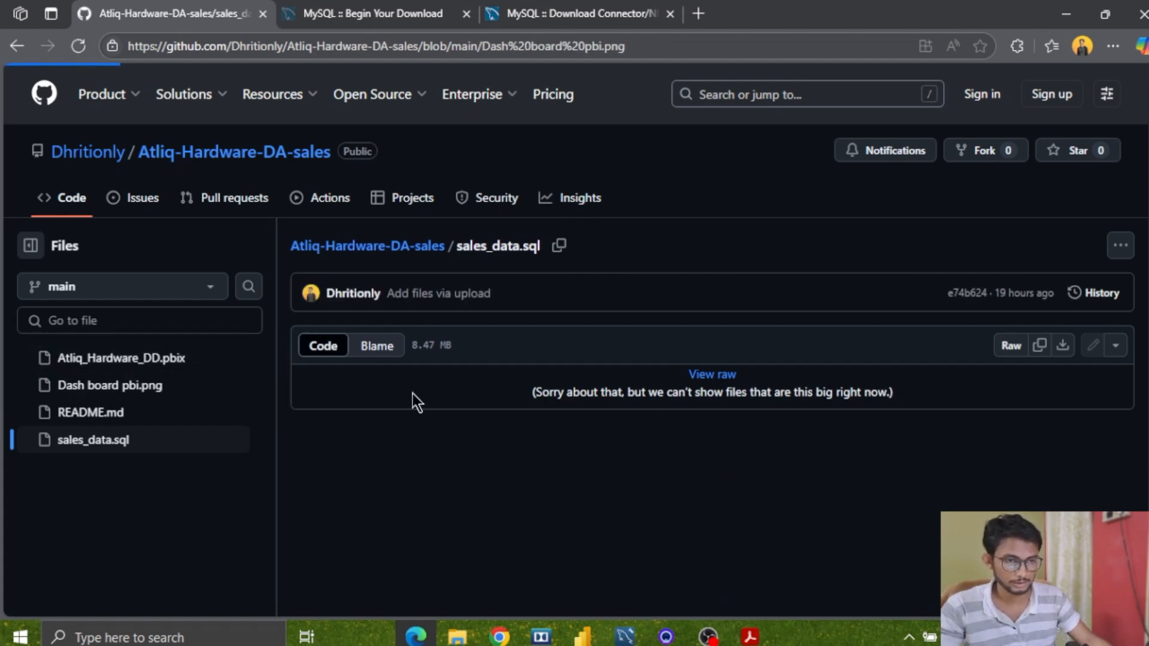
{"action": "scroll", "coordinate": [723, 378], "scroll_direction": "down", "scroll_amount": 2}
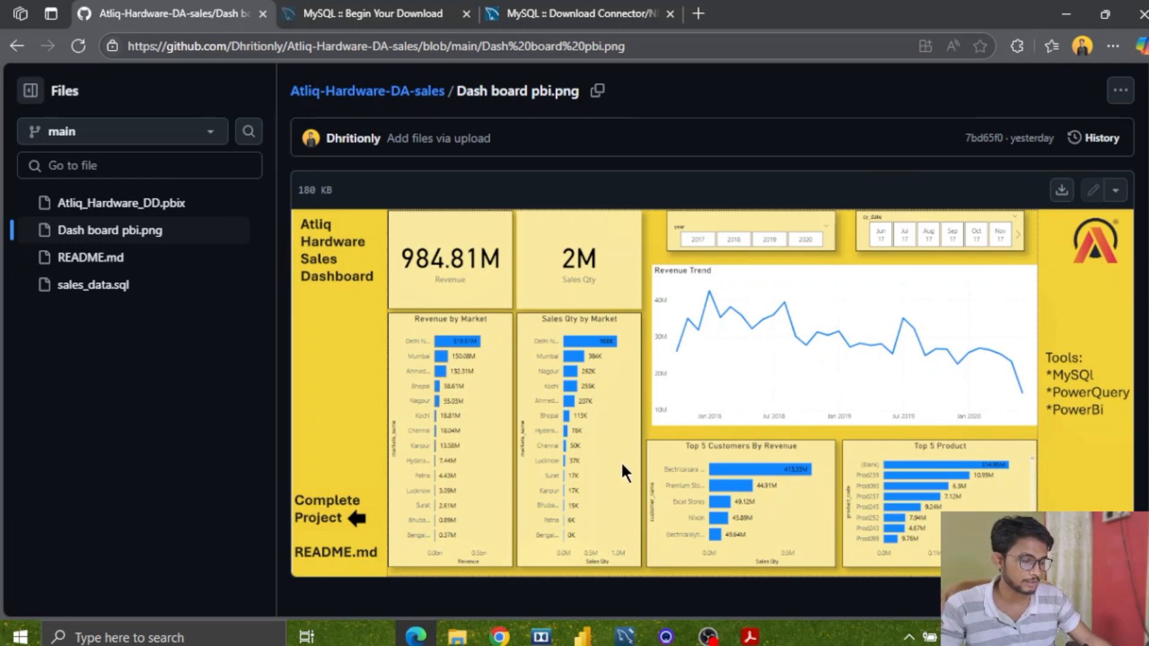
{"action": "scroll", "coordinate": [603, 465], "scroll_direction": "up", "scroll_amount": 1}
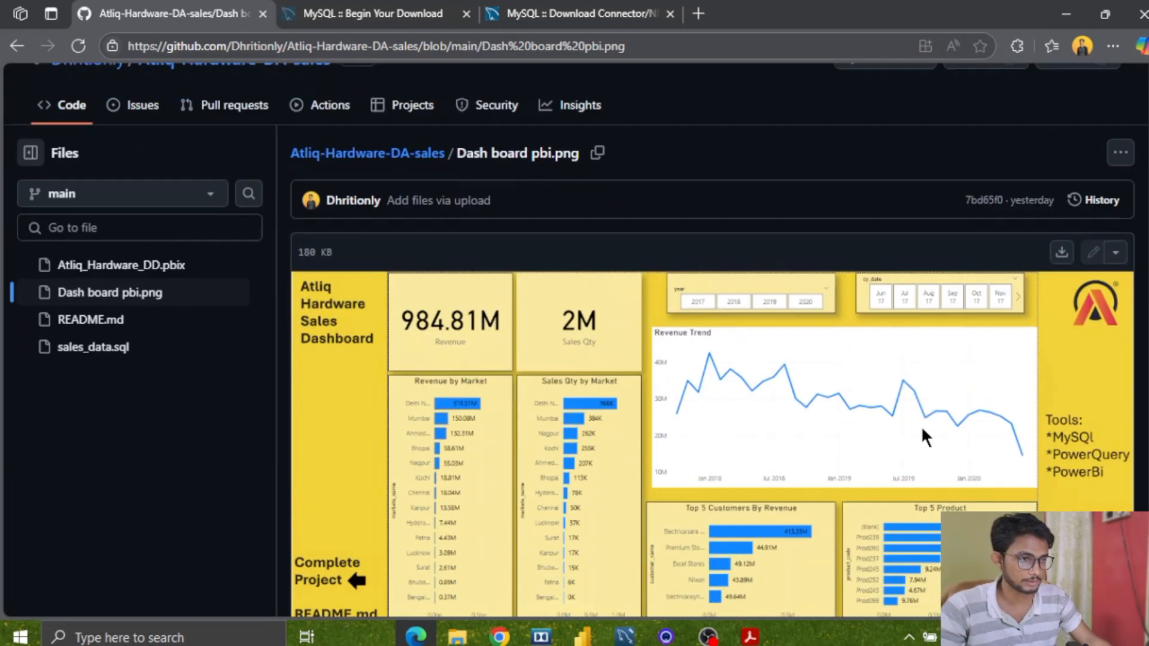
{"action": "scroll", "coordinate": [925, 437], "scroll_direction": "down", "scroll_amount": 1}
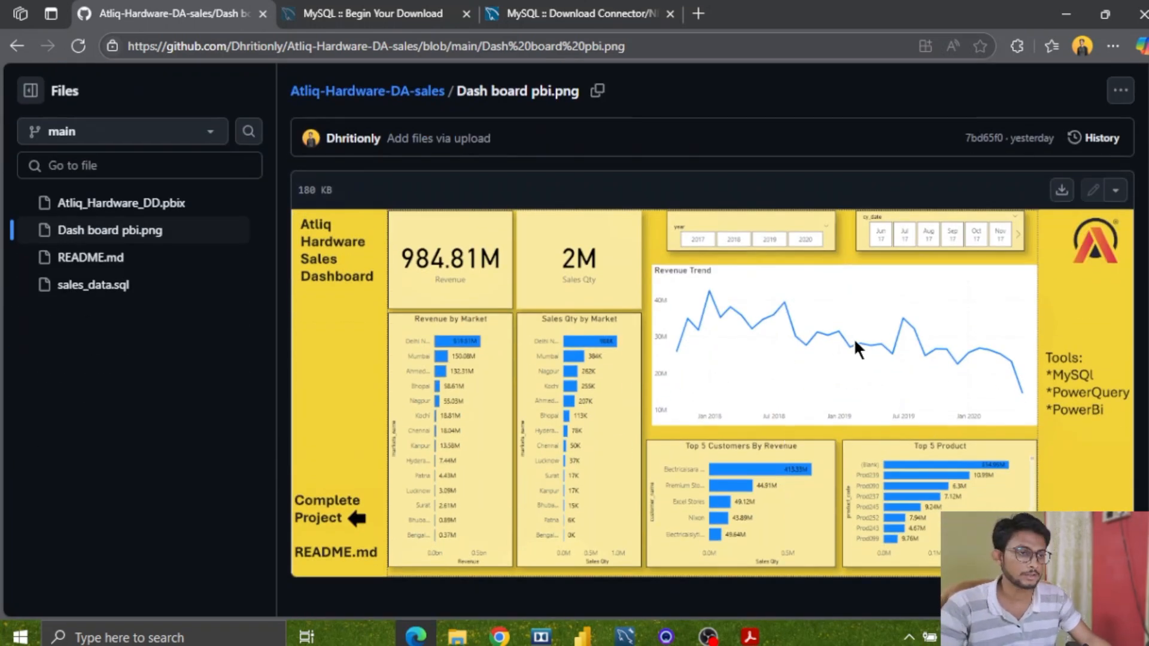